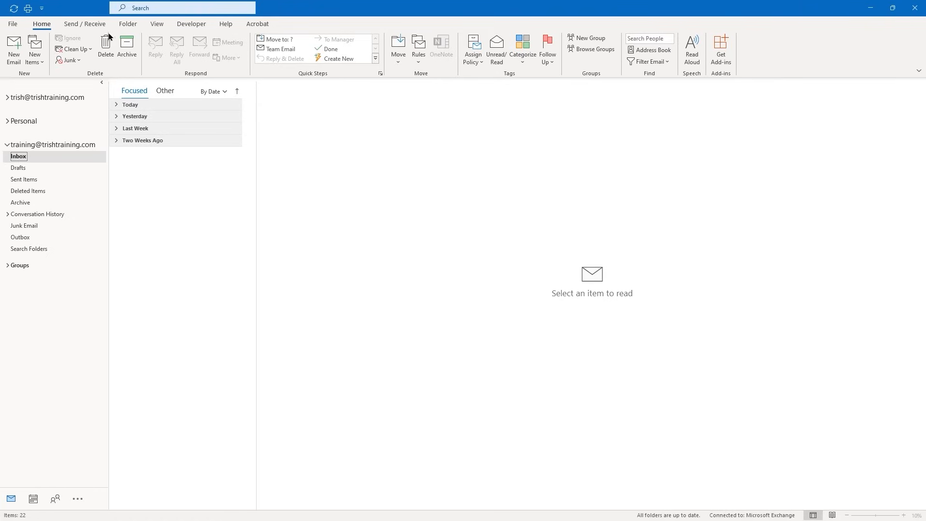
Show the Home ribbon and highlight its groups of everyday mail commands
{"action": "left_click", "coordinate": [38, 27]}
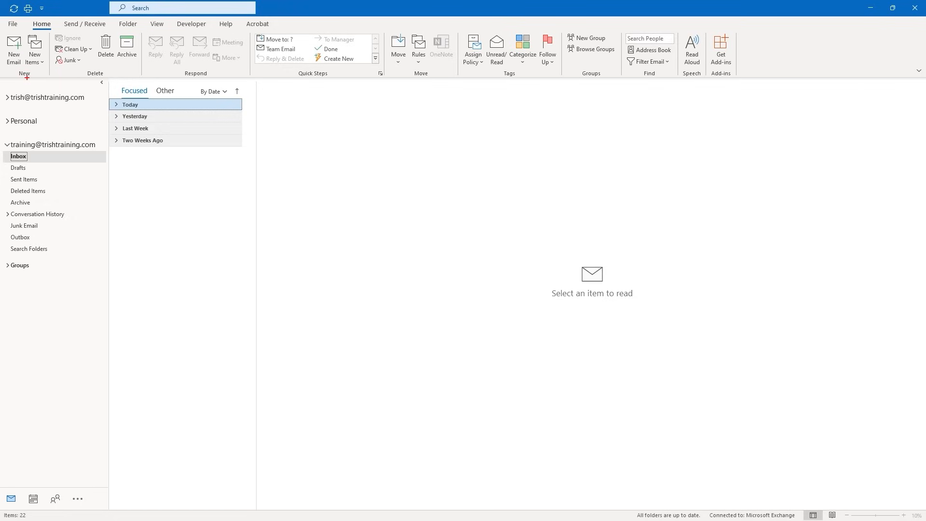
{"action": "left_click_drag", "start_coordinate": [27, 77], "coordinate": [33, 110]}
{"action": "left_click_drag", "start_coordinate": [97, 78], "coordinate": [118, 114]}
{"action": "left_click_drag", "start_coordinate": [197, 78], "coordinate": [227, 119]}
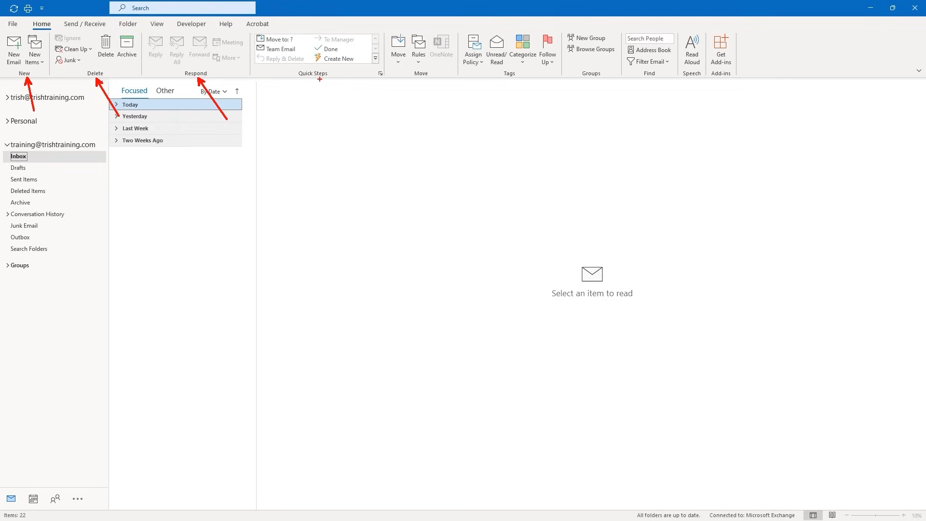
{"action": "left_click_drag", "start_coordinate": [320, 79], "coordinate": [320, 119]}
{"action": "key", "text": "Escape"}
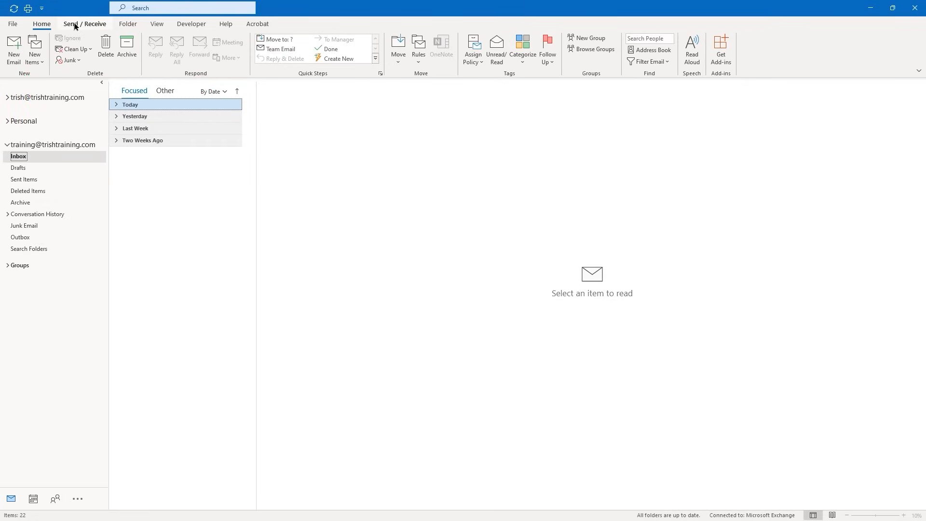
{"action": "left_click", "coordinate": [142, 46]}
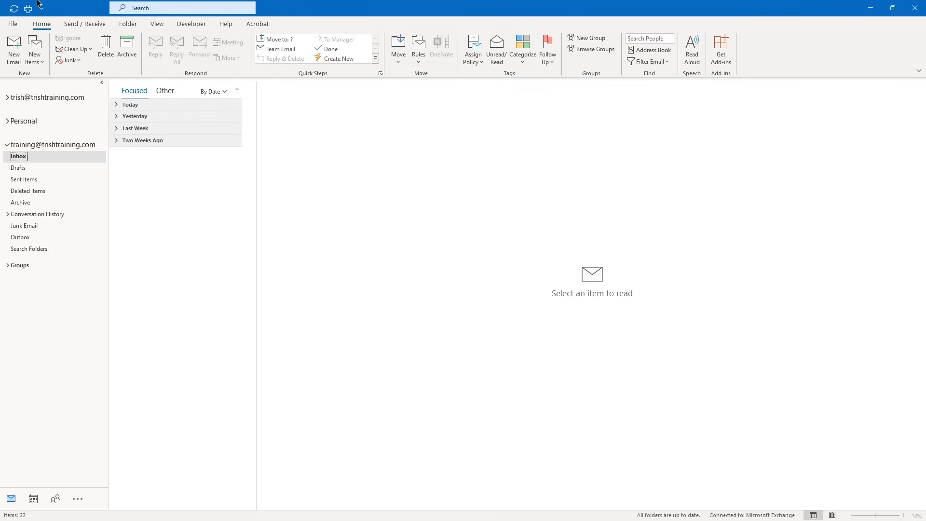
Browse the Send/Receive, Folder, View, Developer, Help and Acrobat ribbon tabs
{"action": "left_click", "coordinate": [88, 26]}
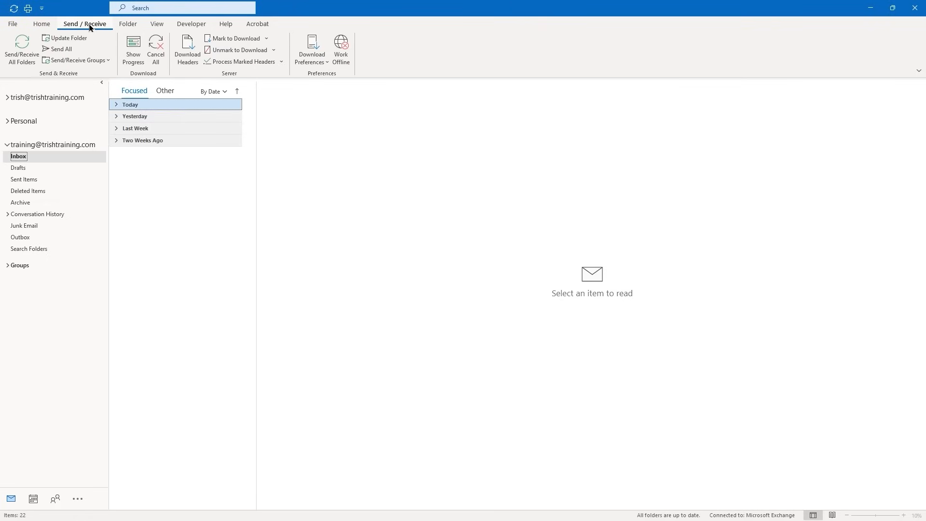
{"action": "left_click", "coordinate": [126, 26]}
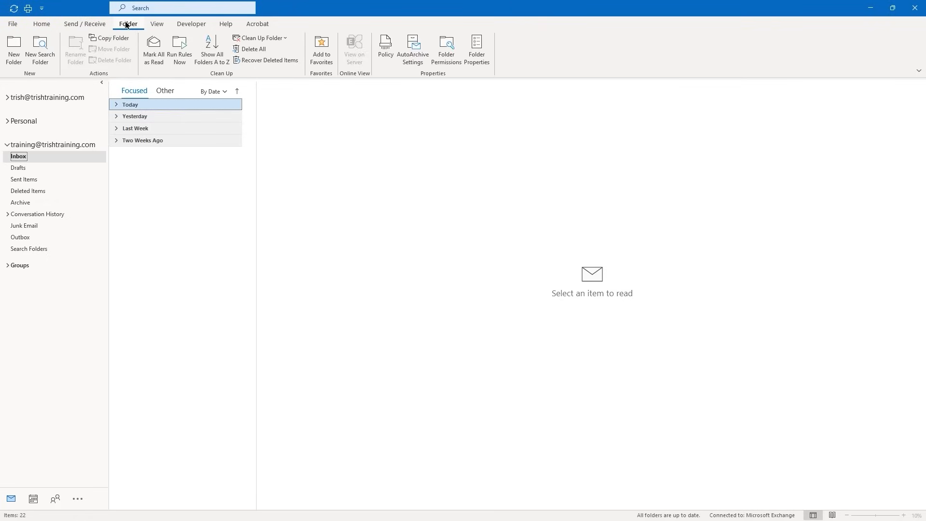
{"action": "left_click", "coordinate": [156, 26]}
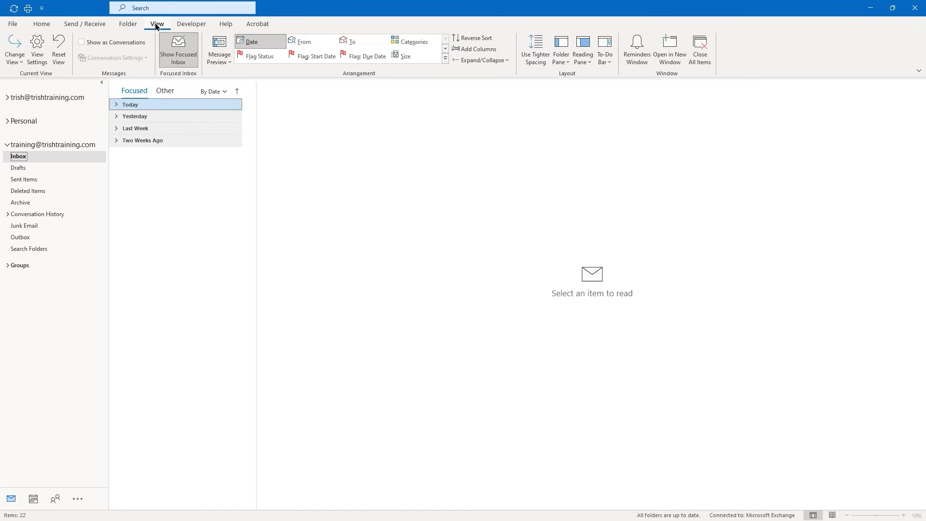
{"action": "left_click", "coordinate": [191, 25]}
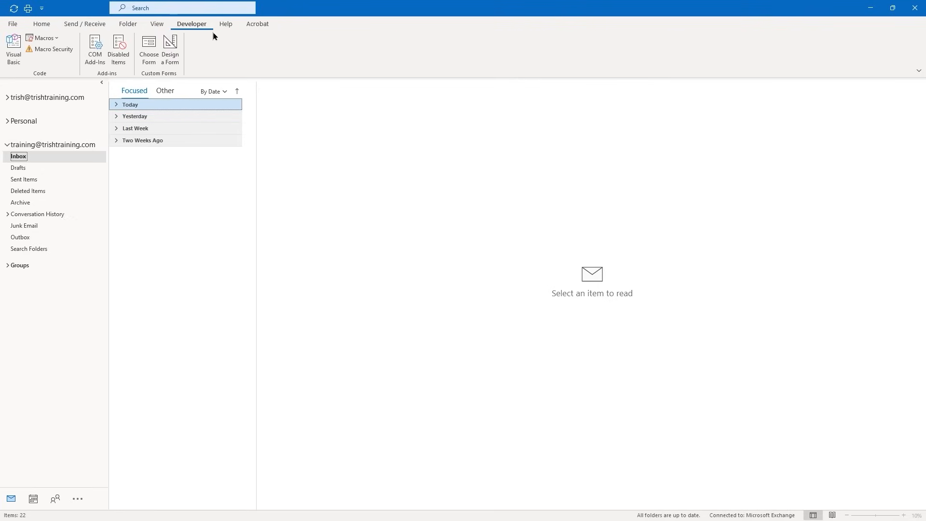
{"action": "left_click", "coordinate": [225, 24]}
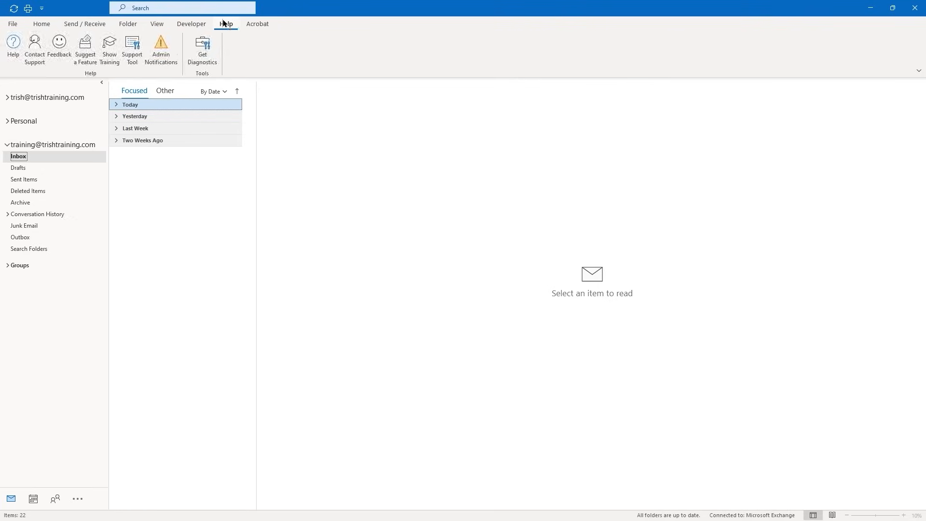
{"action": "left_click", "coordinate": [259, 27]}
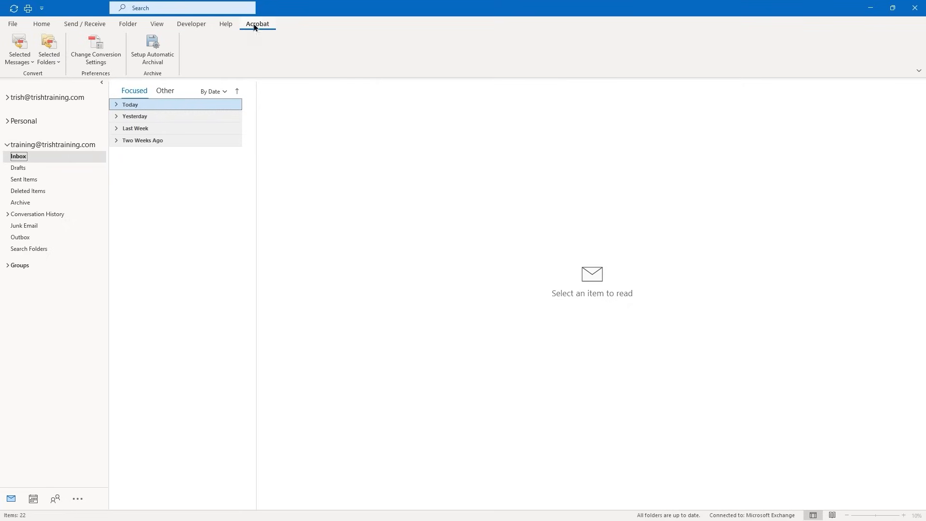
Return to the Home tab and open the File tab's account Info page
{"action": "left_click", "coordinate": [42, 25]}
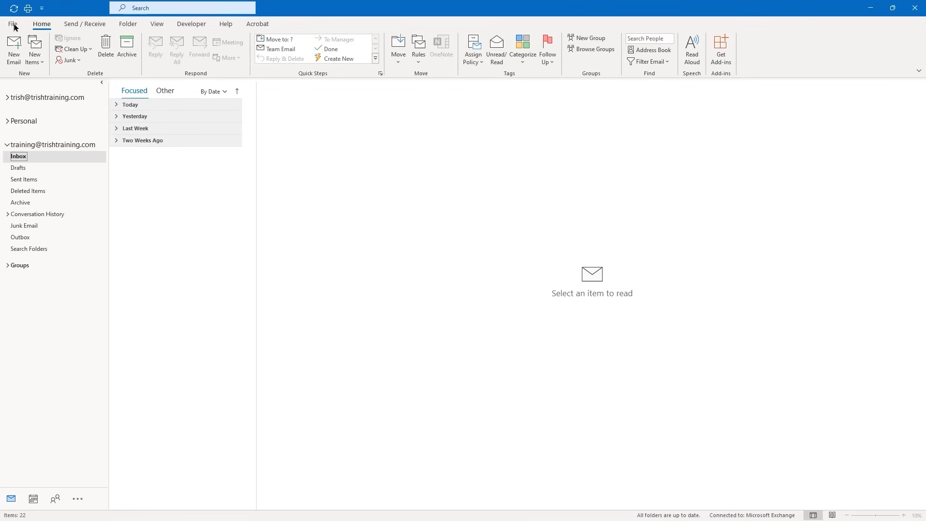
{"action": "left_click", "coordinate": [13, 25]}
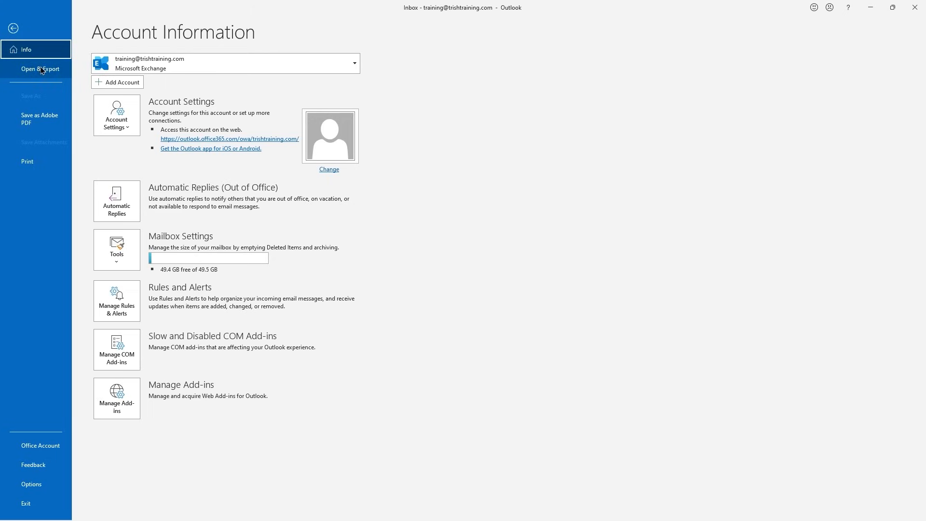
{"action": "left_click", "coordinate": [13, 29]}
Use the Backstage back arrow to go from the Info page to the Inbox
{"action": "left_click", "coordinate": [13, 25]}
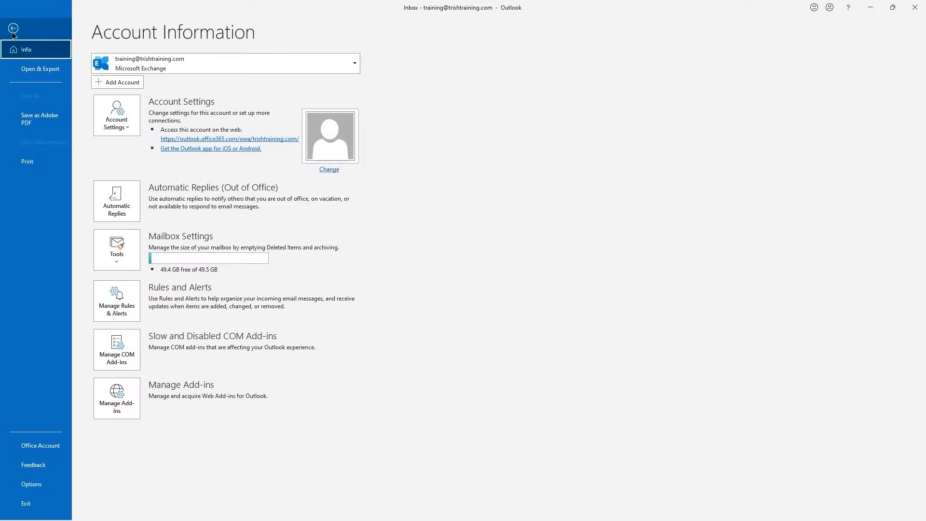
{"action": "left_click", "coordinate": [13, 29]}
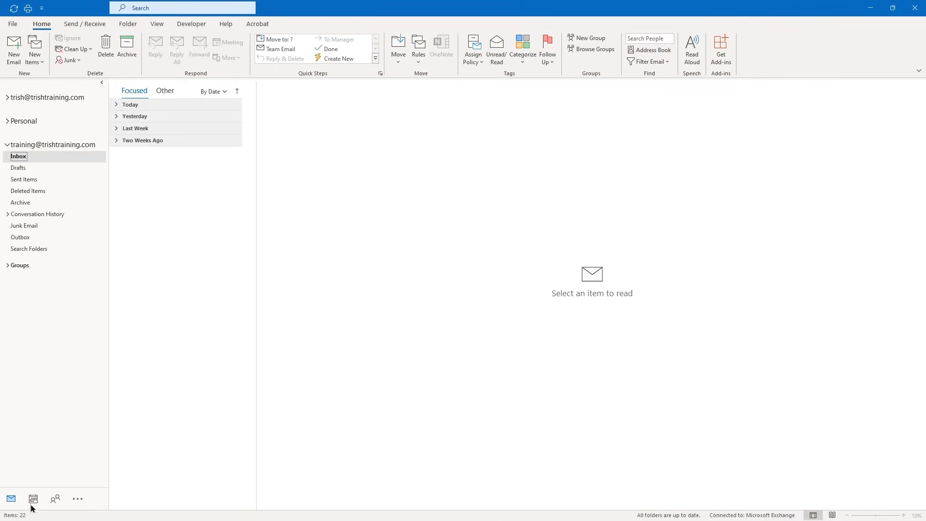
In Navigation Options, show five items, turn off Compact Navigation, and move Tasks above People
{"action": "left_click", "coordinate": [79, 500]}
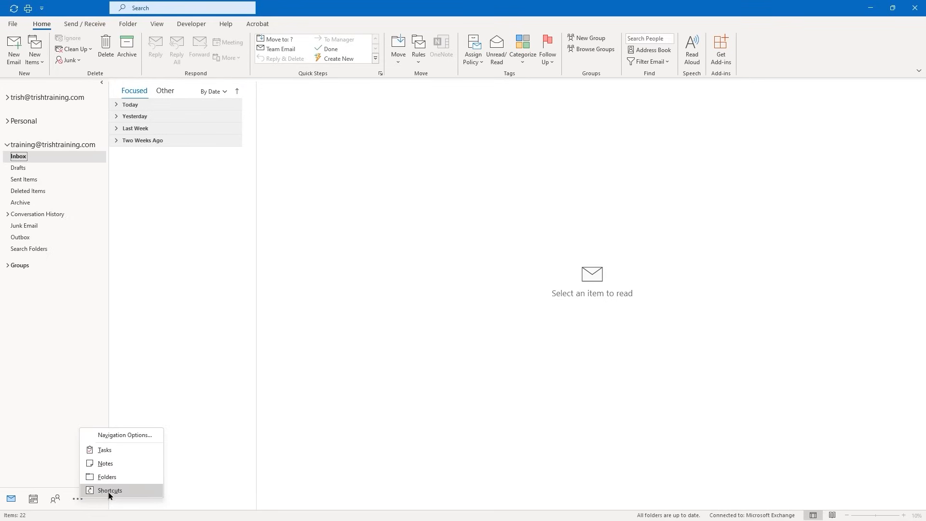
{"action": "left_click", "coordinate": [111, 436]}
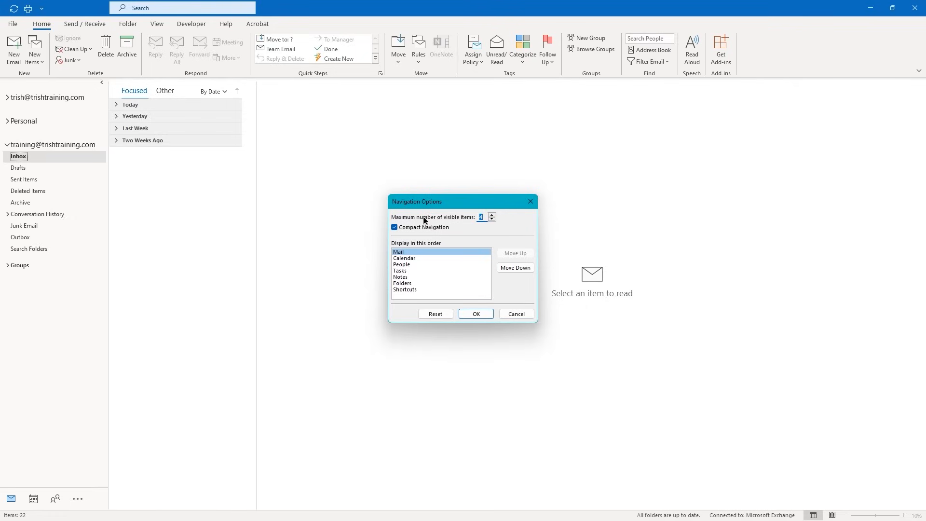
{"action": "left_click", "coordinate": [492, 216]}
{"action": "left_click", "coordinate": [492, 216]}
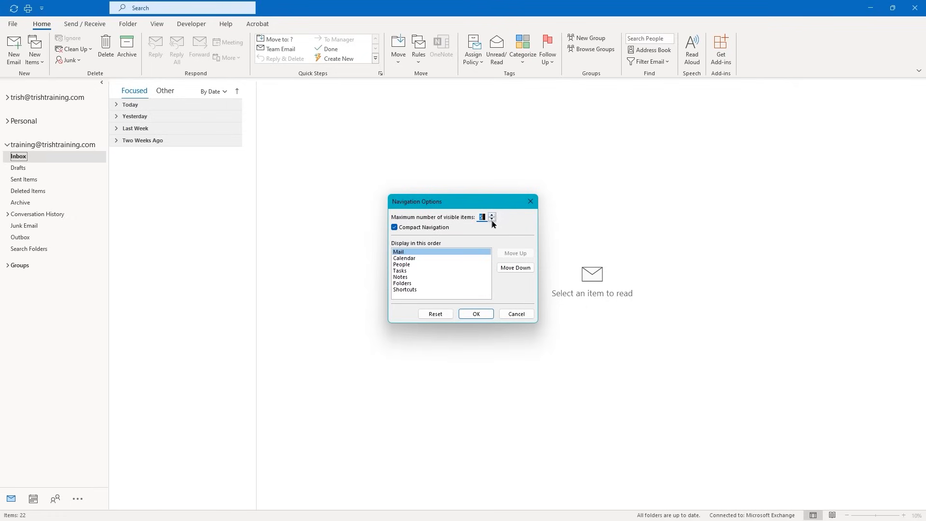
{"action": "left_click", "coordinate": [394, 228]}
{"action": "left_click", "coordinate": [397, 271]}
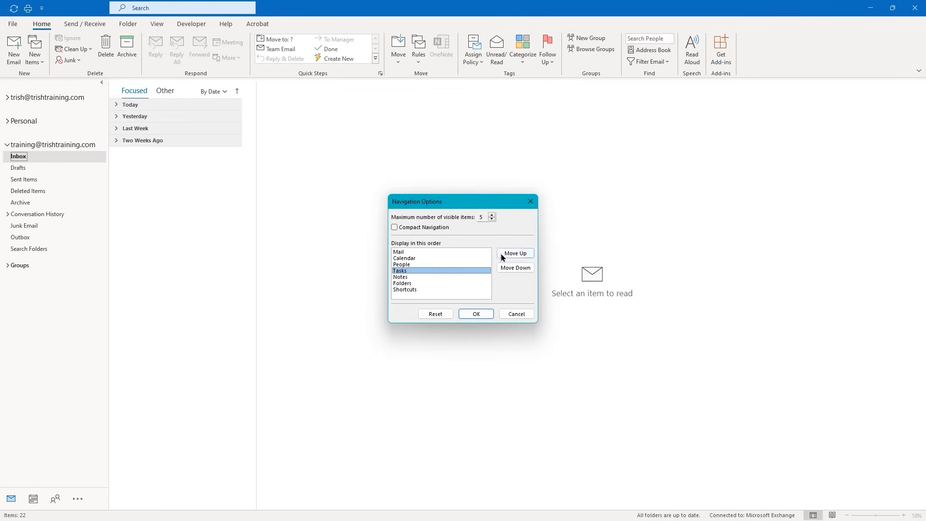
{"action": "left_click", "coordinate": [515, 254]}
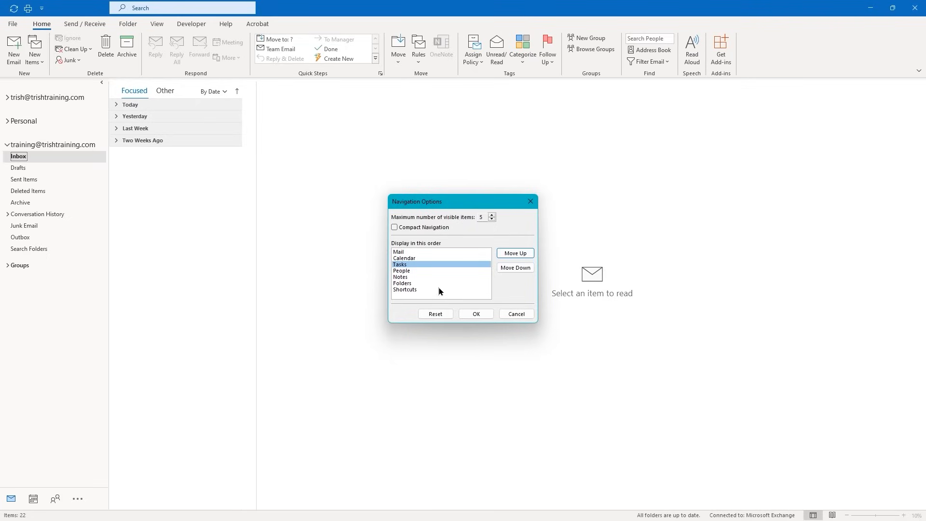
{"action": "left_click", "coordinate": [482, 316]}
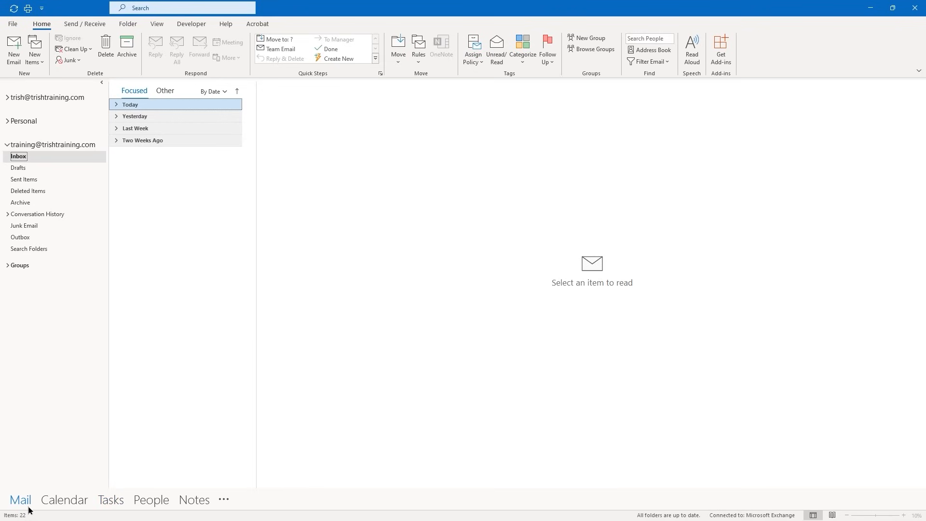
Re-enable Compact Navigation in Navigation Options so modules show as icons again
{"action": "mouse_move", "coordinate": [85, 509]}
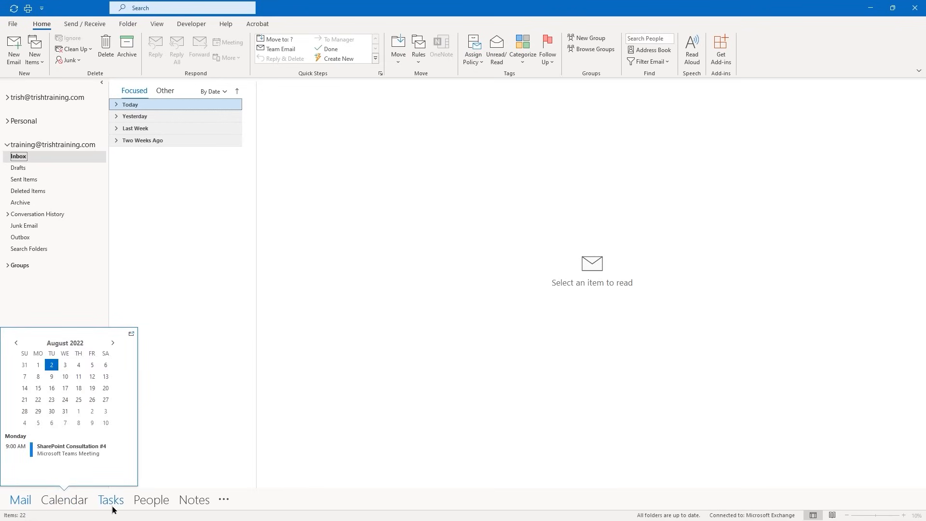
{"action": "mouse_move", "coordinate": [129, 508]}
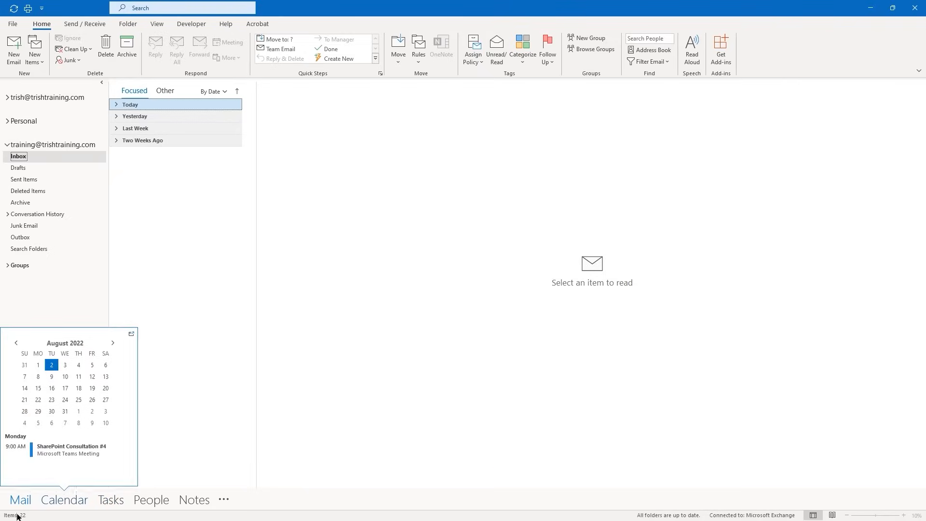
{"action": "left_click", "coordinate": [225, 501]}
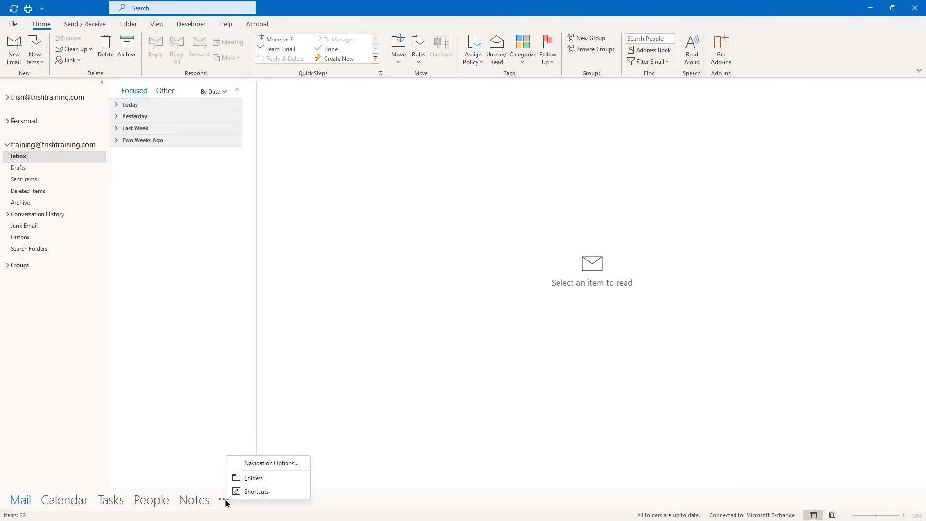
{"action": "left_click", "coordinate": [259, 463]}
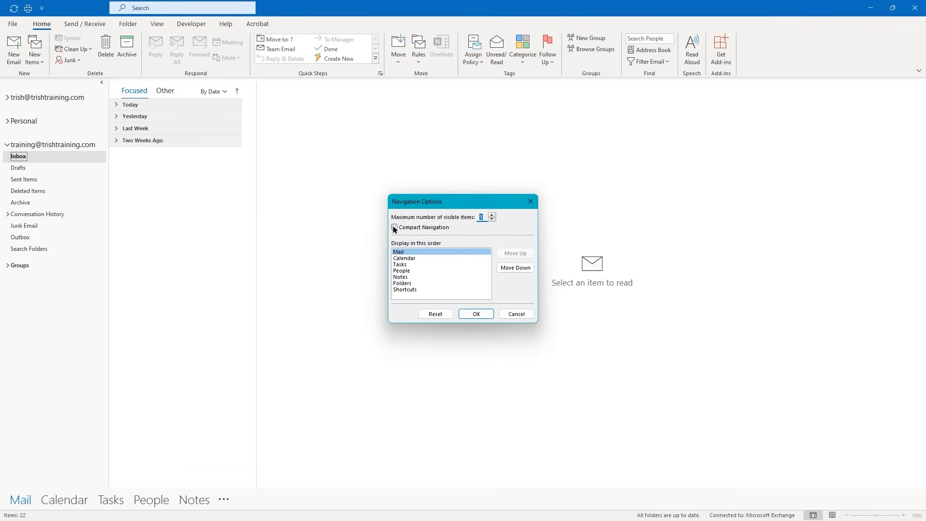
{"action": "left_click", "coordinate": [394, 228]}
{"action": "left_click", "coordinate": [475, 314]}
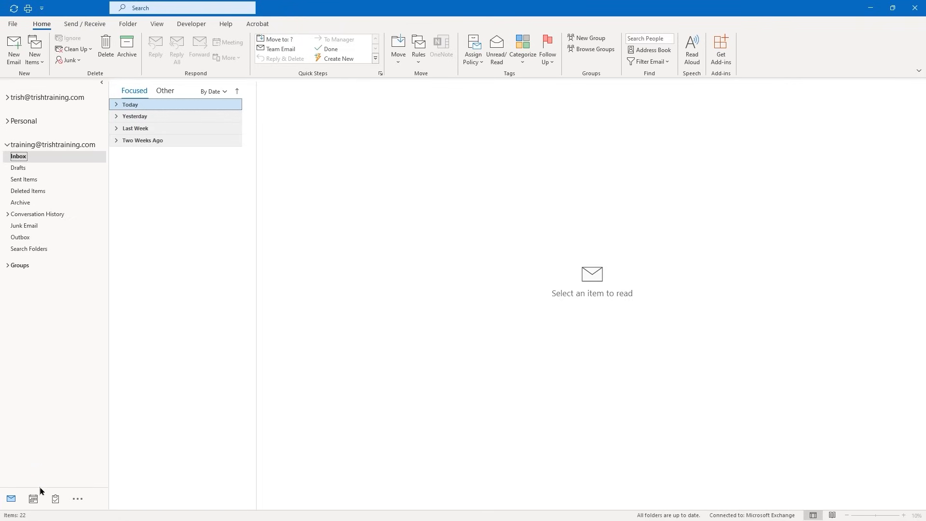
{"action": "mouse_move", "coordinate": [34, 499]}
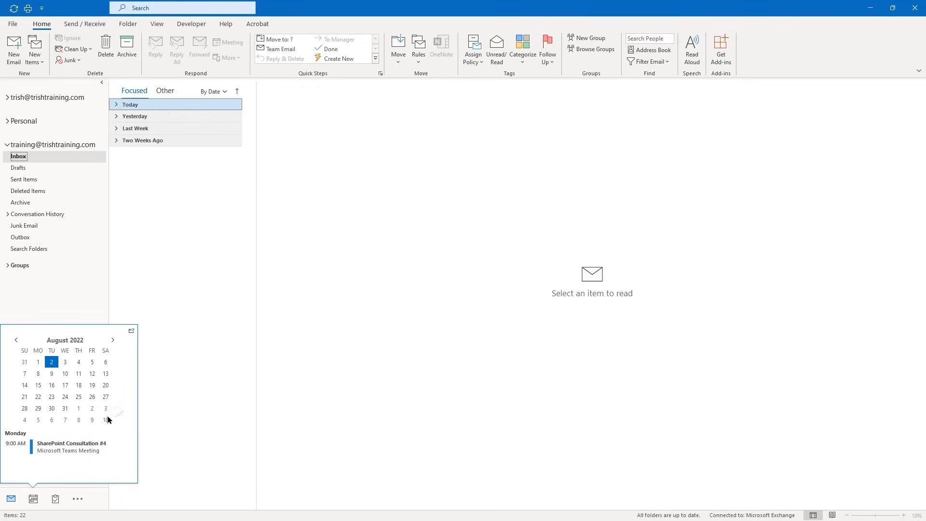
{"action": "left_click", "coordinate": [33, 500]}
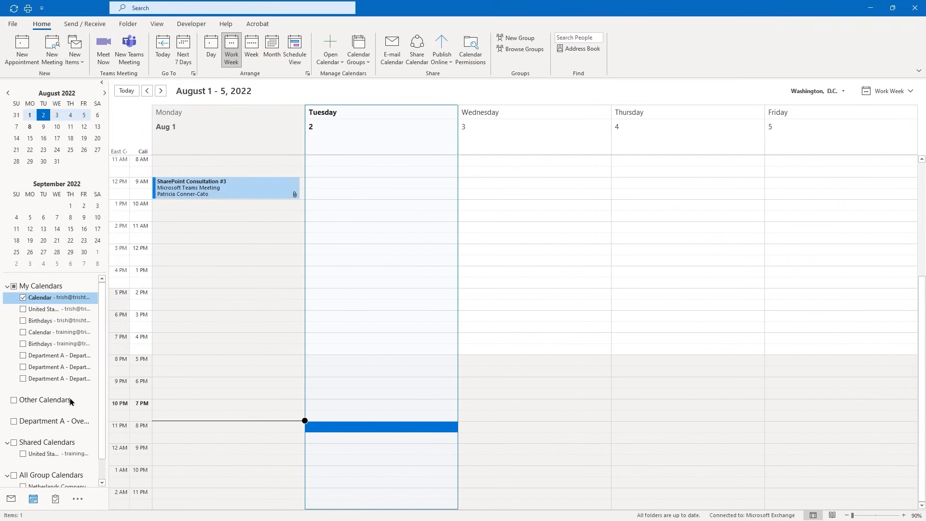
{"action": "left_click", "coordinate": [11, 500]}
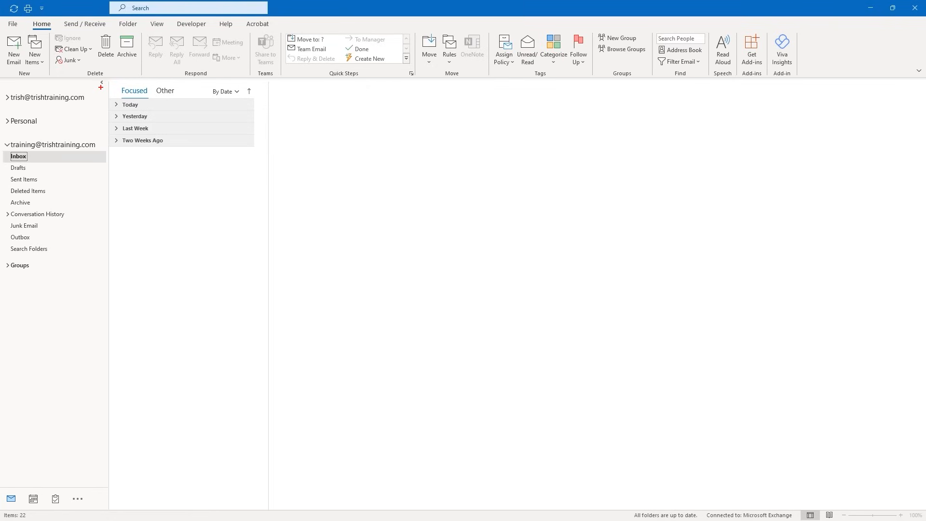
{"action": "left_click_drag", "start_coordinate": [101, 87], "coordinate": [114, 126]}
{"action": "key", "text": "Escape"}
{"action": "left_click", "coordinate": [101, 83]}
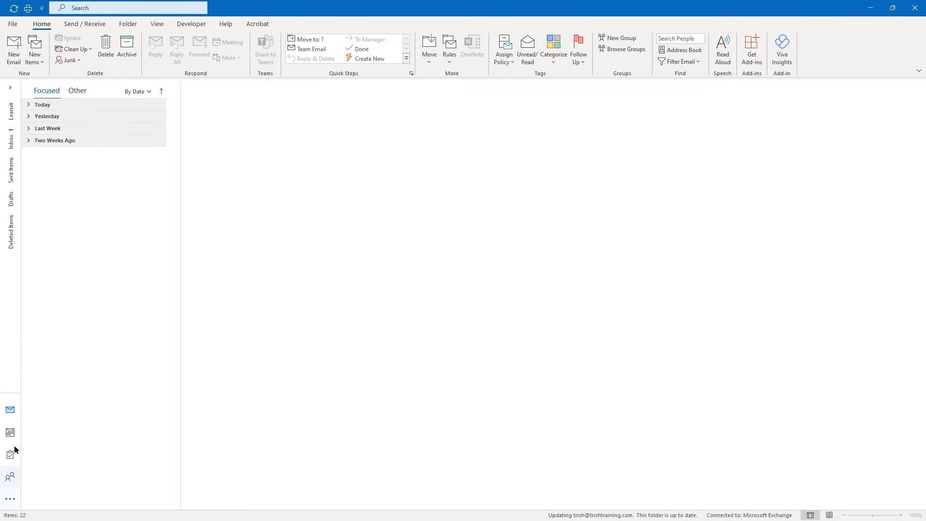
{"action": "left_click", "coordinate": [9, 91]}
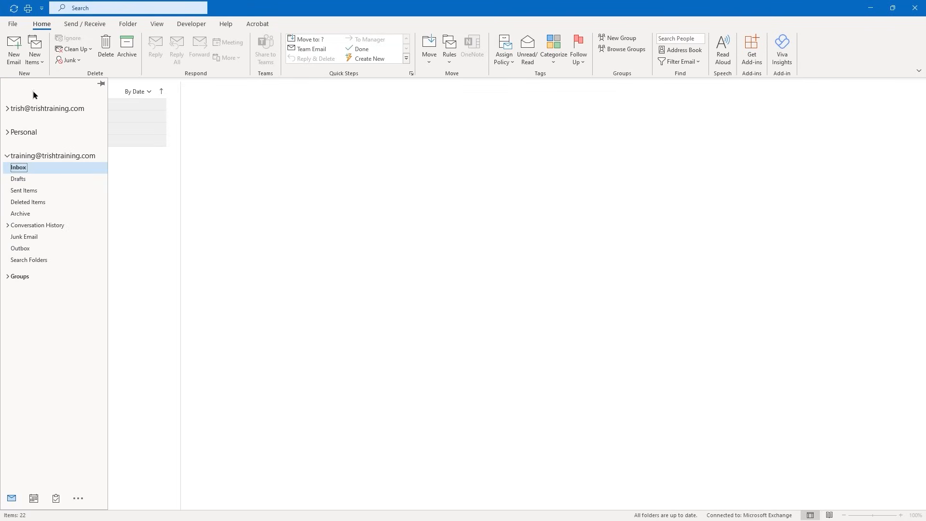
{"action": "left_click", "coordinate": [100, 85]}
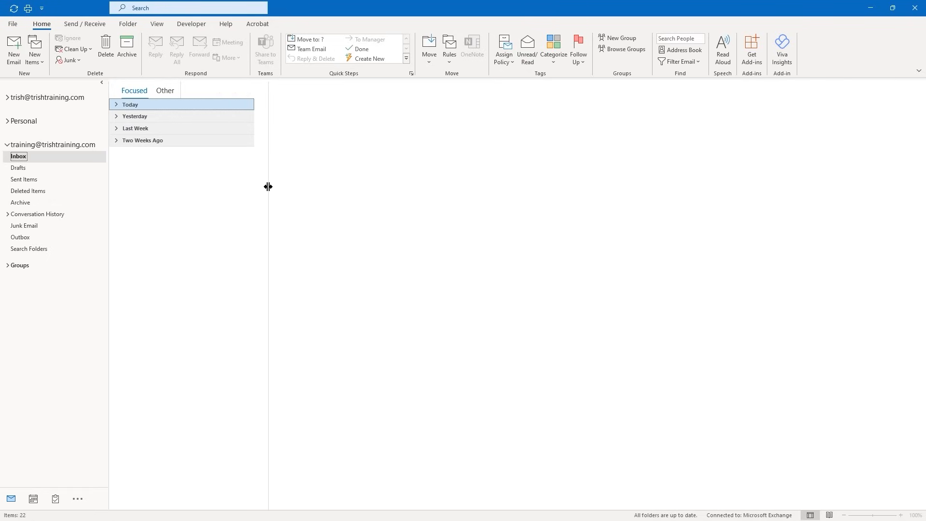
Drag the list/reading-pane divider to the right to widen the Inbox list
{"action": "left_click_drag", "start_coordinate": [267, 187], "coordinate": [406, 201]}
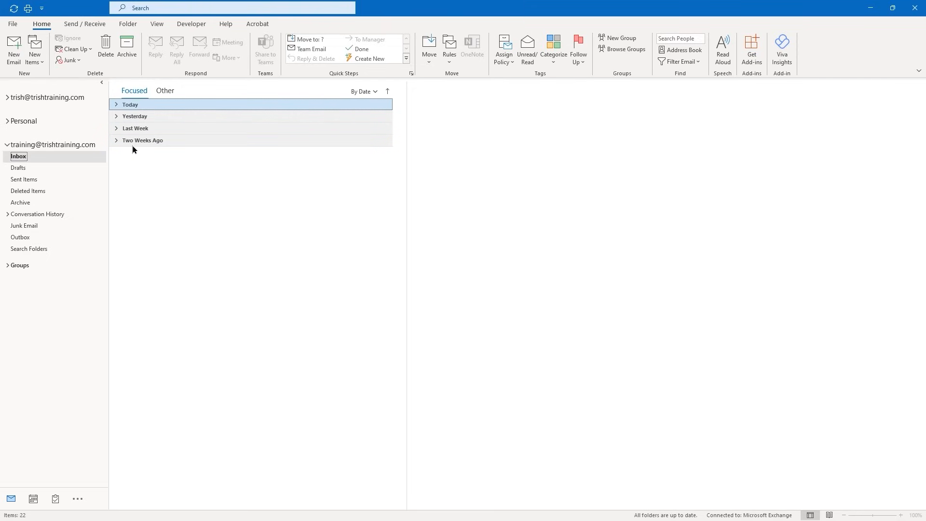
Expand then collapse all date groups, expand only Today, and open the Microsoft Viva briefing
{"action": "right_click", "coordinate": [128, 106]}
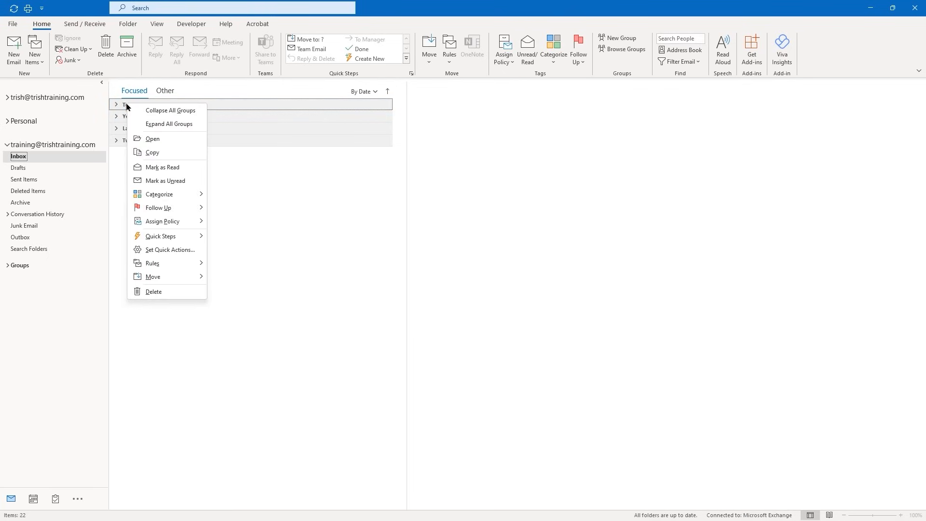
{"action": "left_click", "coordinate": [148, 124]}
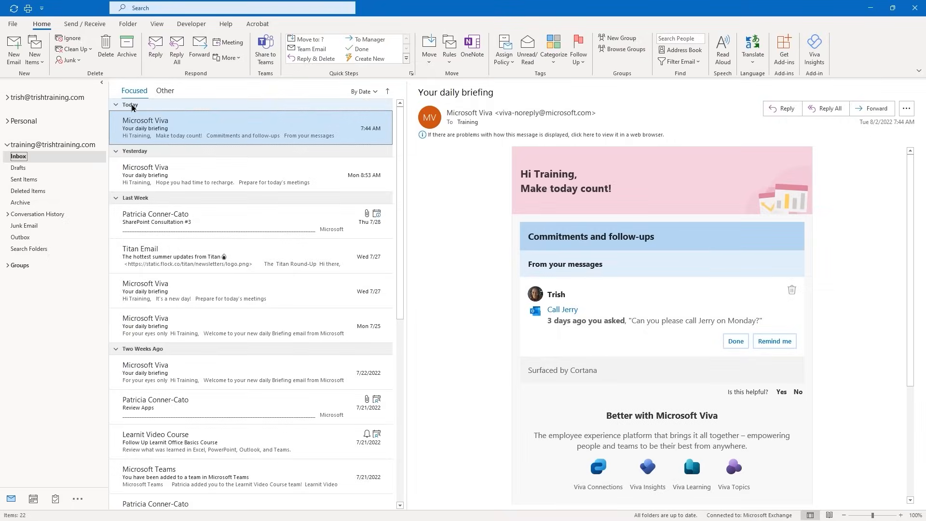
{"action": "left_click", "coordinate": [133, 106]}
{"action": "right_click", "coordinate": [132, 106]}
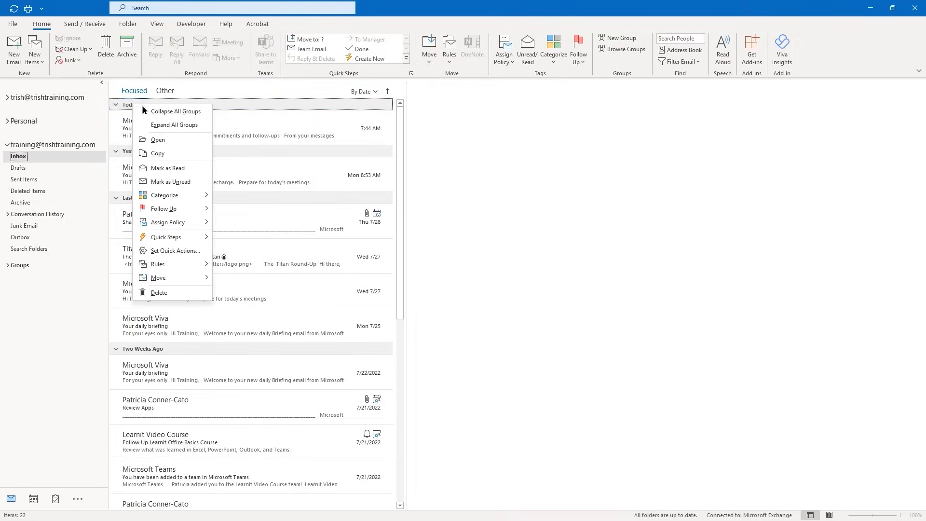
{"action": "left_click", "coordinate": [160, 111]}
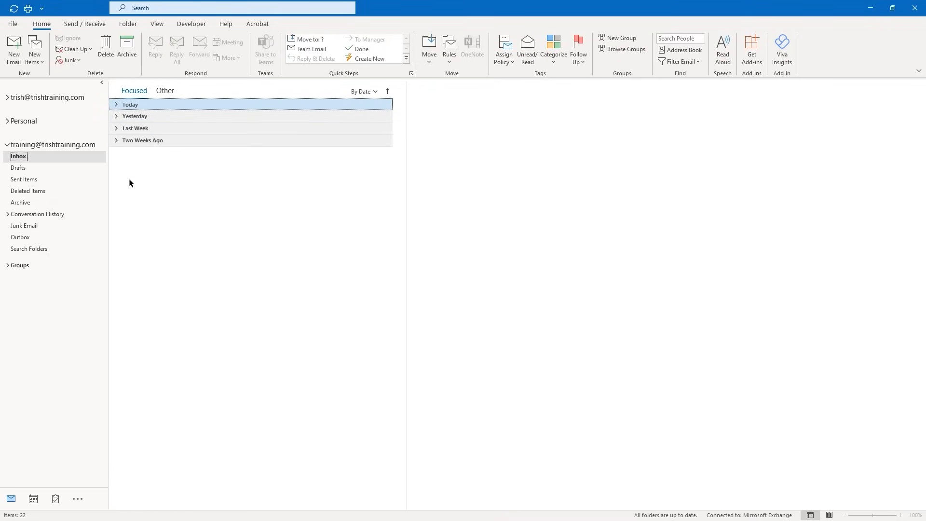
{"action": "left_click", "coordinate": [116, 105]}
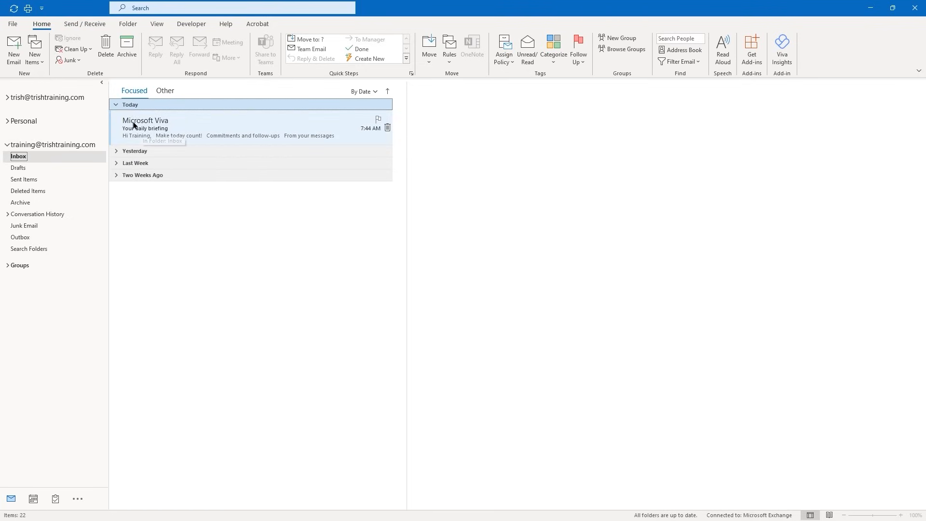
{"action": "left_click", "coordinate": [201, 125]}
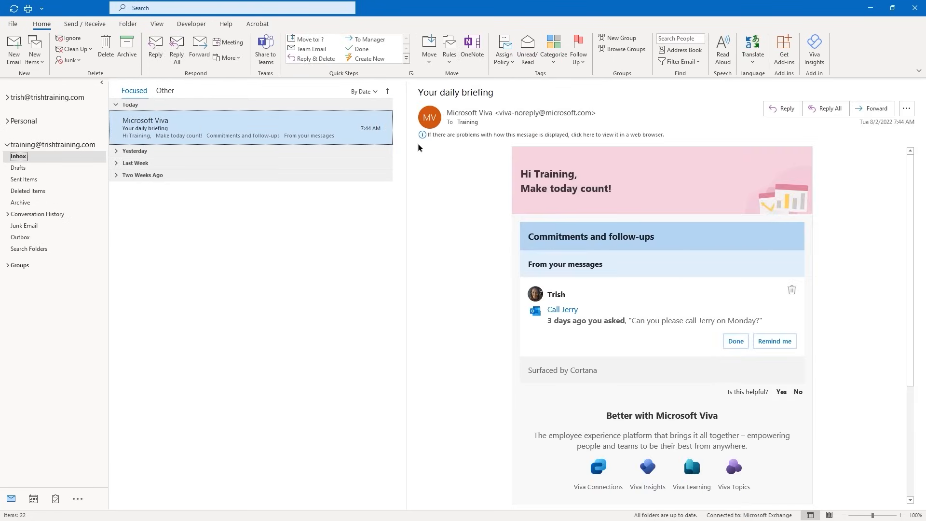
Widen the message list further and scroll through the Viva briefing in the reading pane
{"action": "left_click_drag", "start_coordinate": [410, 149], "coordinate": [457, 209]}
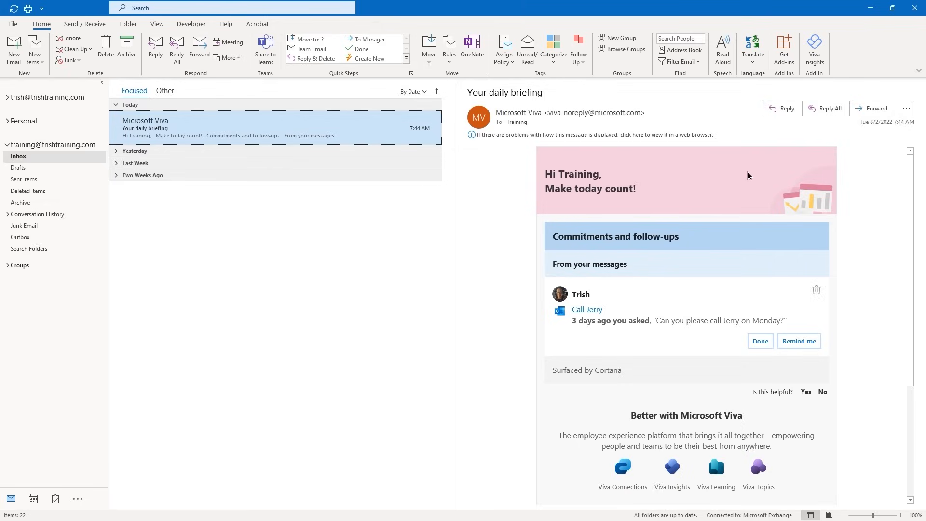
{"action": "scroll", "coordinate": [748, 174], "scroll_direction": "down", "scroll_amount": 2}
{"action": "scroll", "coordinate": [748, 176], "scroll_direction": "down", "scroll_amount": 4}
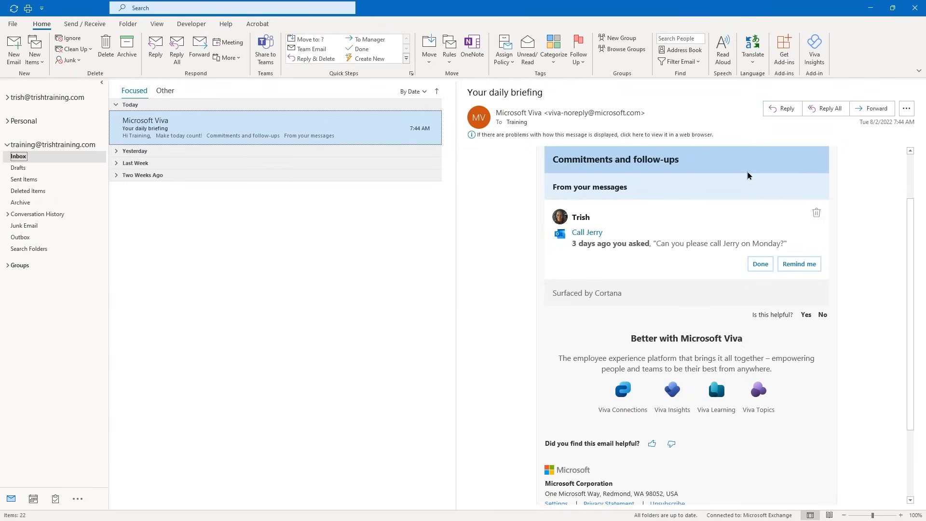
{"action": "scroll", "coordinate": [748, 175], "scroll_direction": "up", "scroll_amount": 6}
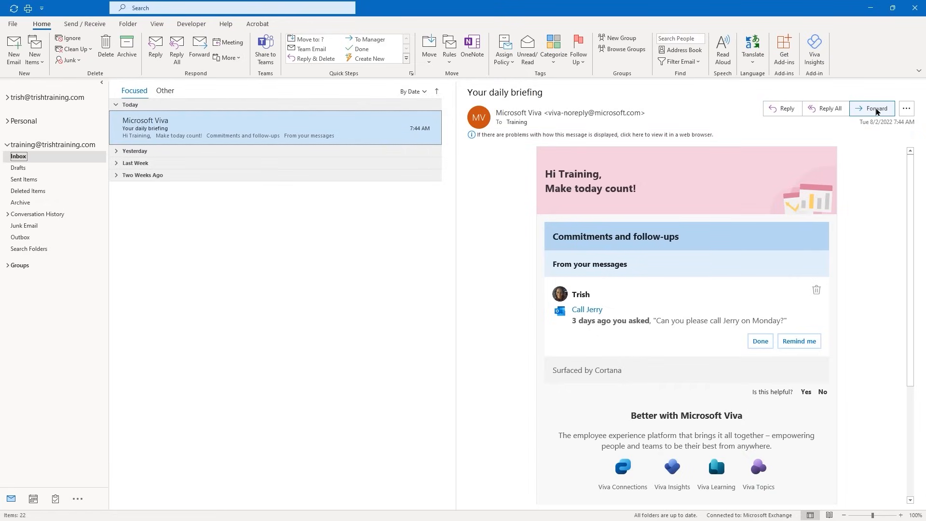
{"action": "left_click", "coordinate": [905, 111]}
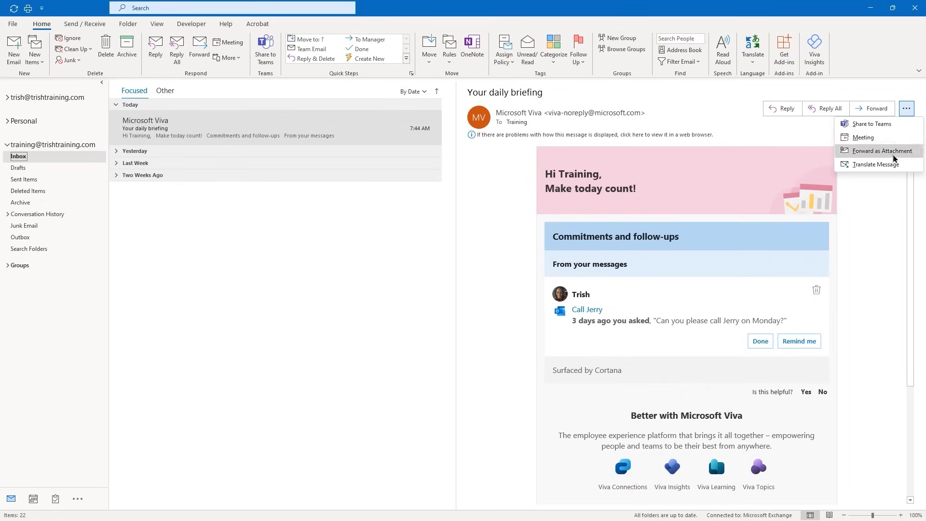
{"action": "left_click", "coordinate": [907, 112]}
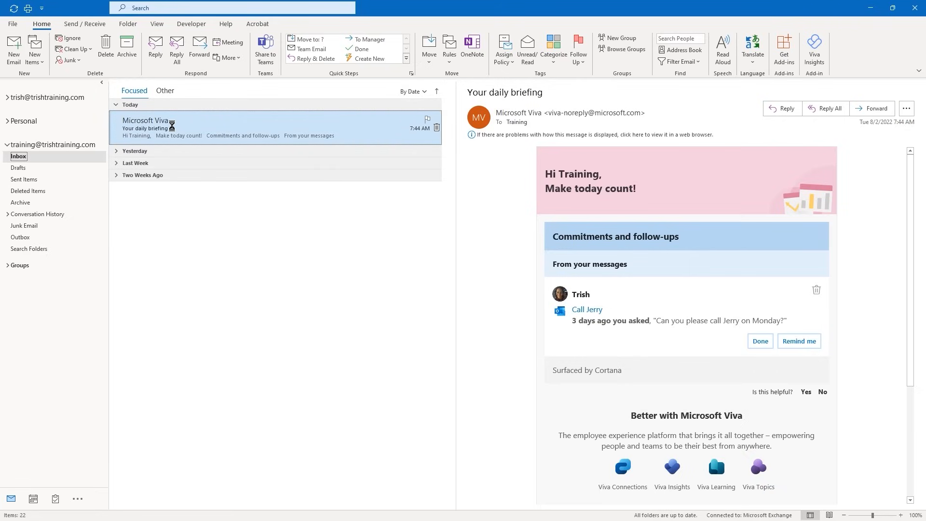
Open the daily briefing in its own window, view its Message and Developer tabs, then close it
{"action": "double_click", "coordinate": [173, 129]}
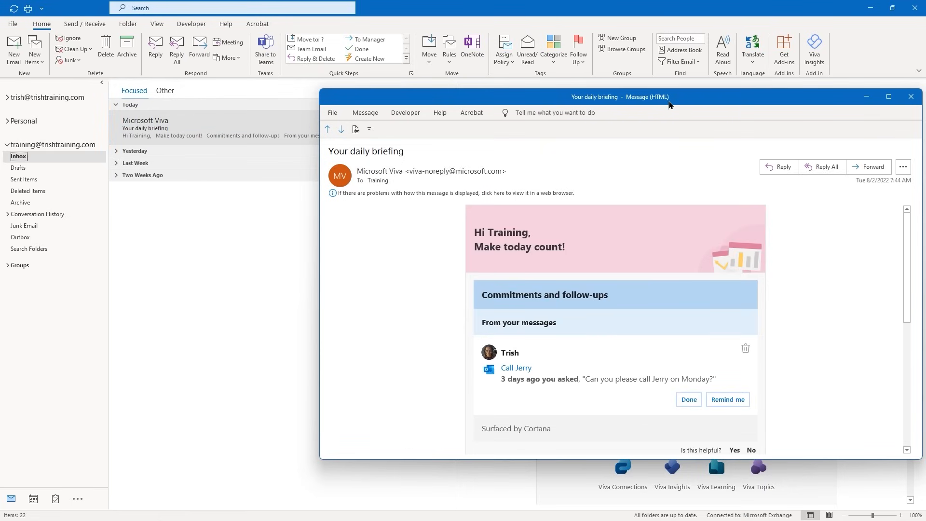
{"action": "left_click_drag", "start_coordinate": [664, 102], "coordinate": [521, 100]}
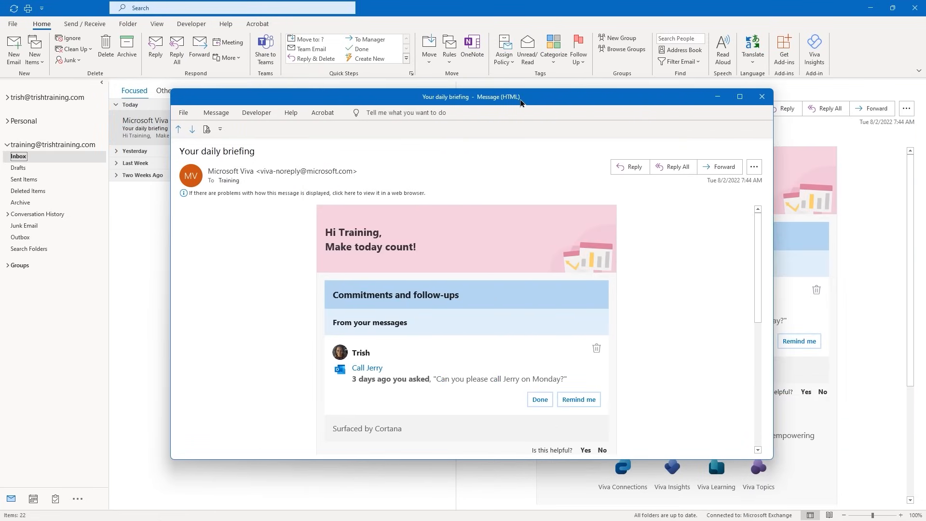
{"action": "left_click", "coordinate": [216, 113]}
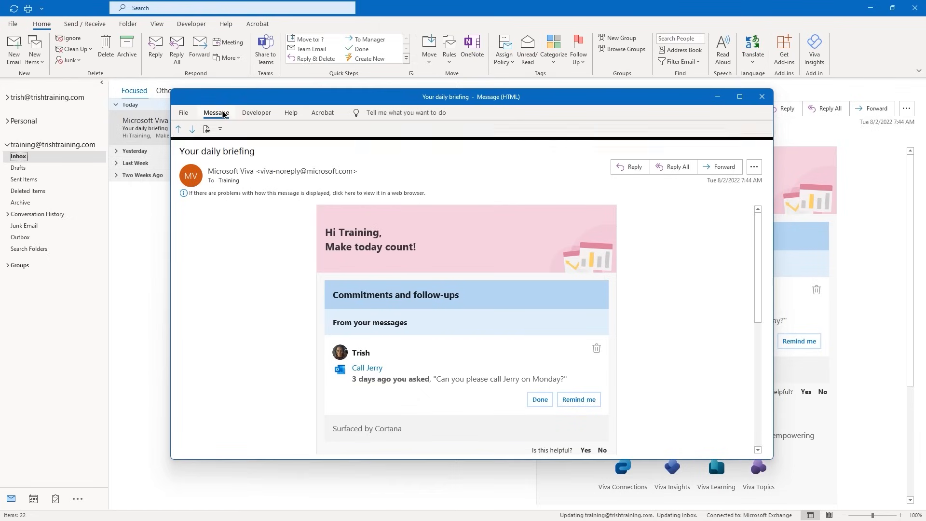
{"action": "left_click", "coordinate": [253, 114]}
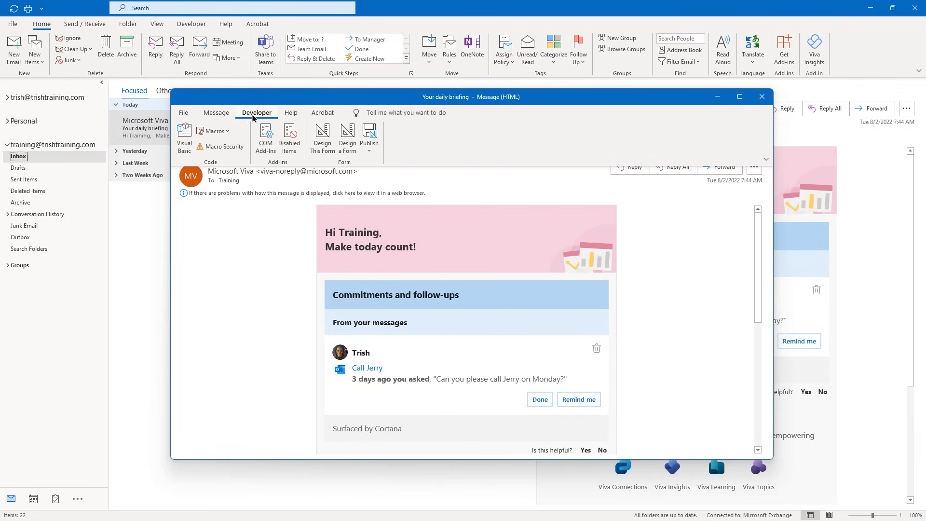
{"action": "left_click", "coordinate": [216, 115]}
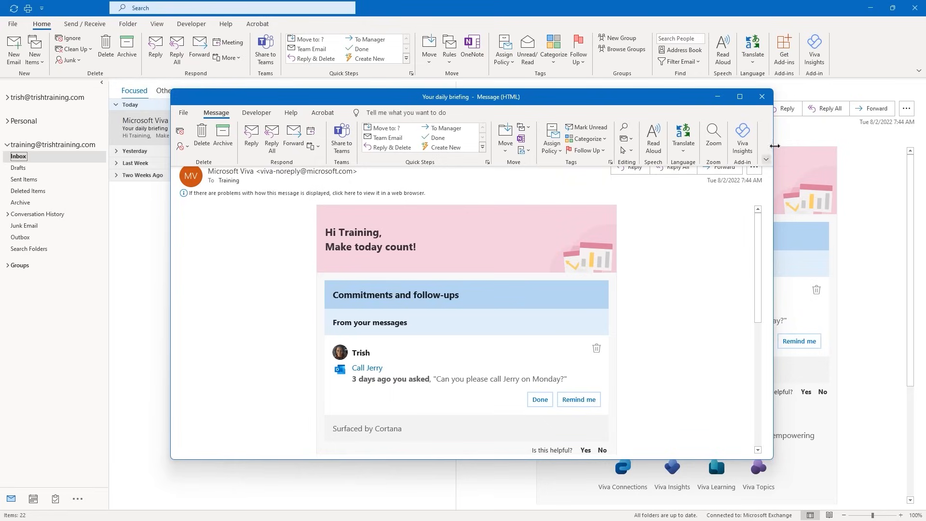
{"action": "left_click", "coordinate": [763, 97]}
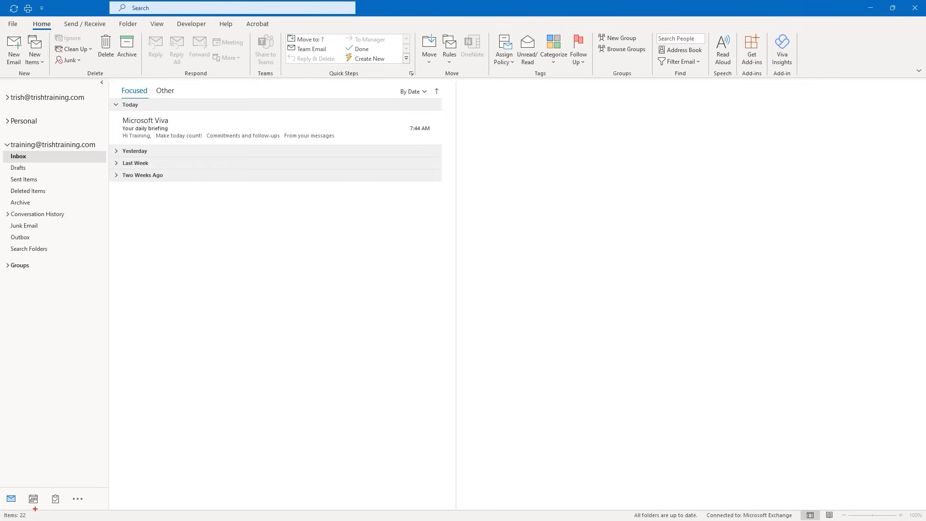
{"action": "left_click_drag", "start_coordinate": [35, 508], "coordinate": [35, 433]}
{"action": "left_click_drag", "start_coordinate": [154, 506], "coordinate": [154, 443]}
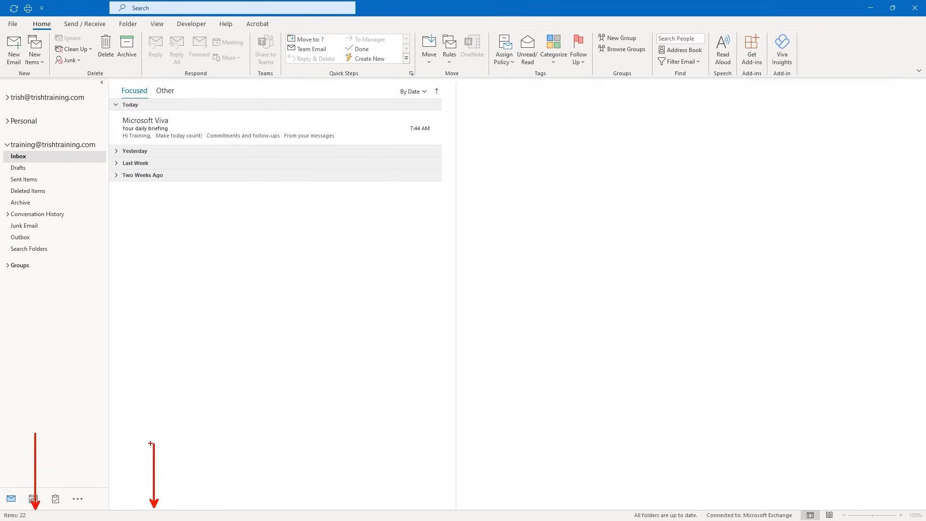
{"action": "key", "text": "Escape"}
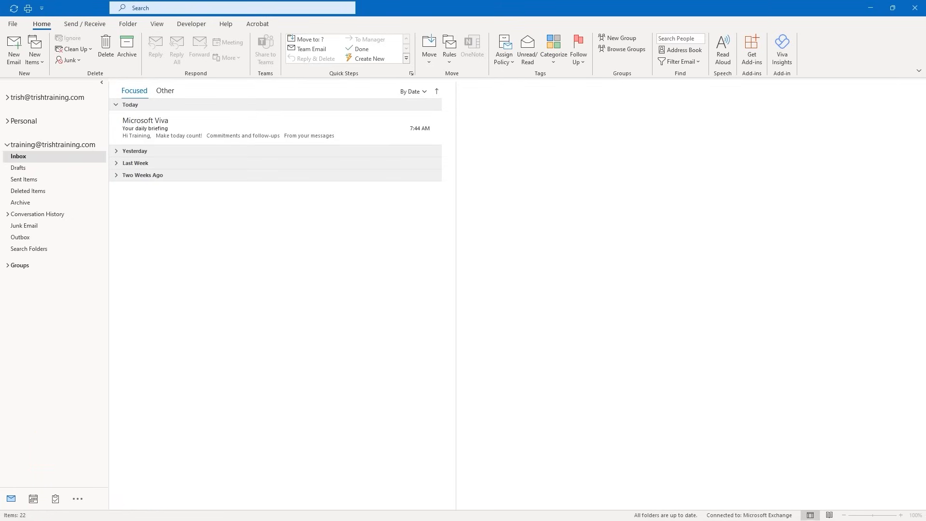
{"action": "left_click", "coordinate": [101, 516]}
{"action": "right_click", "coordinate": [103, 518]}
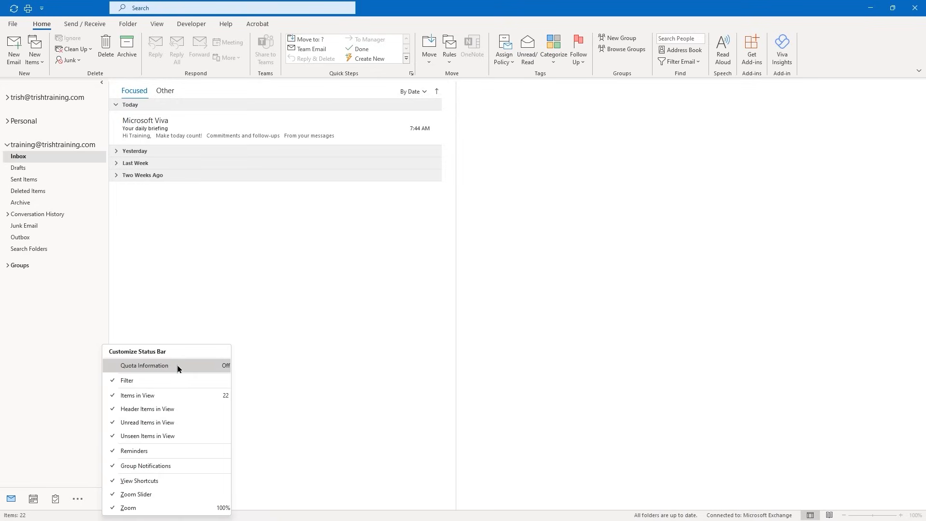
{"action": "left_click", "coordinate": [142, 367]}
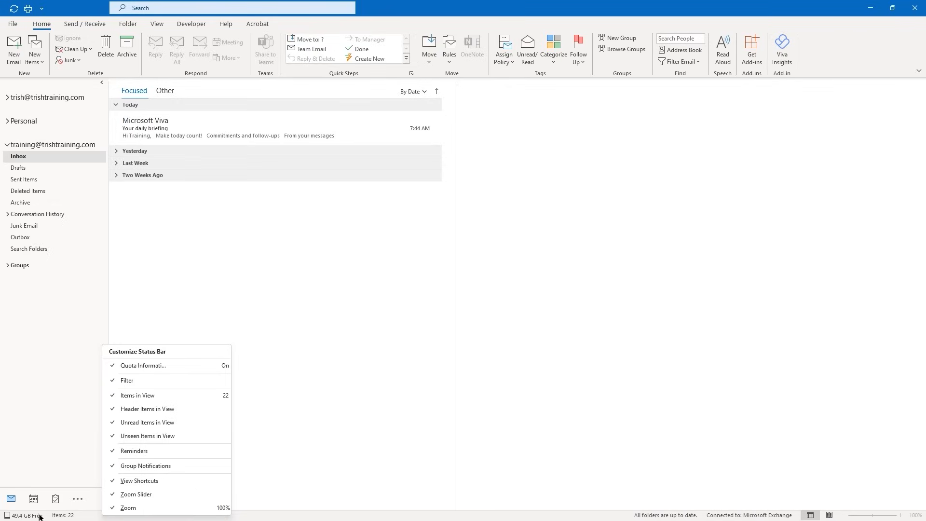
{"action": "left_click", "coordinate": [143, 367]}
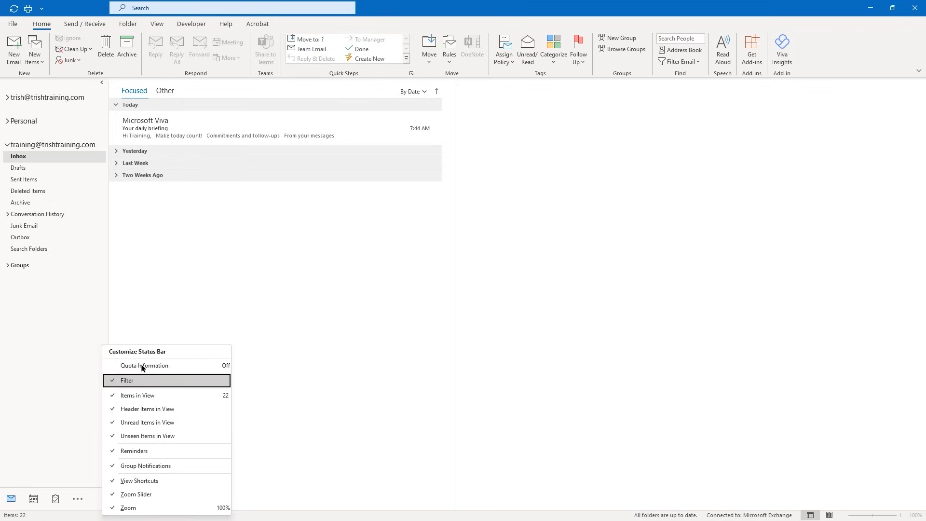
{"action": "left_click", "coordinate": [316, 357]}
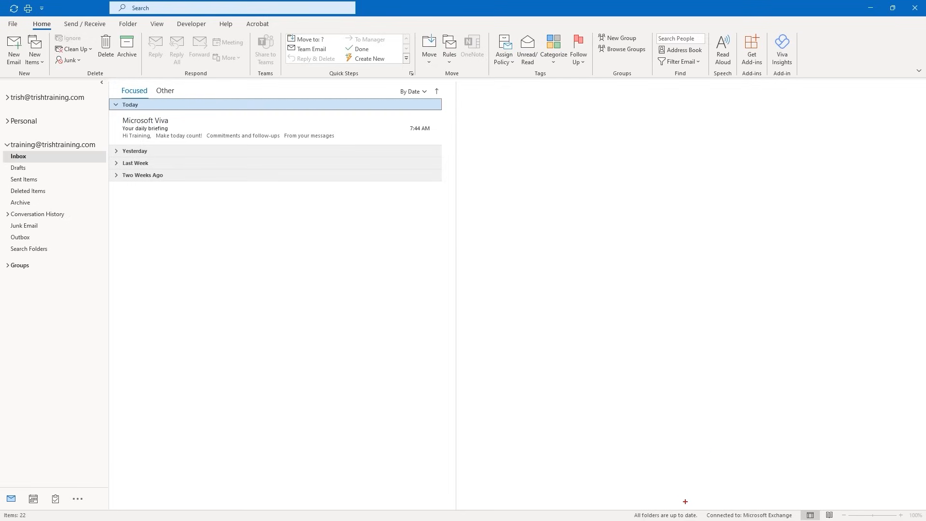
{"action": "left_click_drag", "start_coordinate": [685, 504], "coordinate": [656, 471]}
{"action": "left_click_drag", "start_coordinate": [756, 505], "coordinate": [729, 468]}
{"action": "key", "text": "Escape"}
{"action": "left_click", "coordinate": [828, 515]}
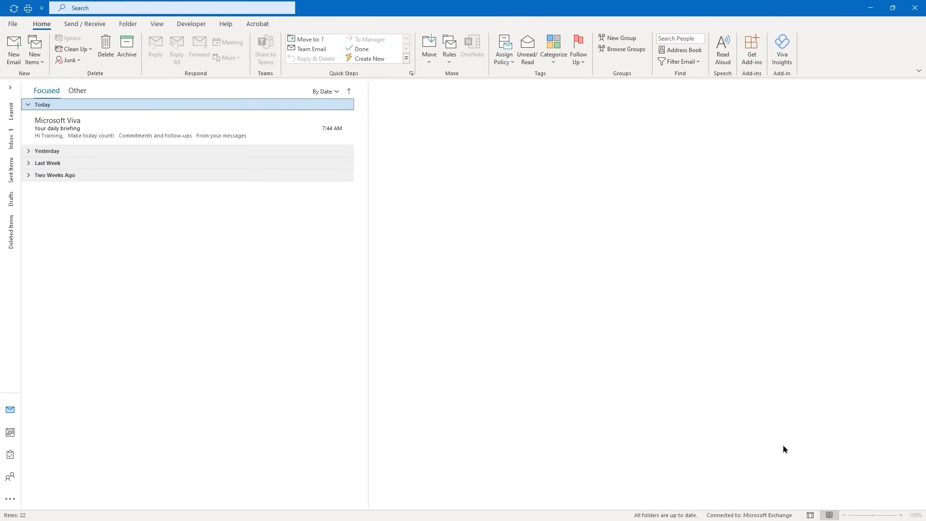
{"action": "left_click", "coordinate": [810, 515]}
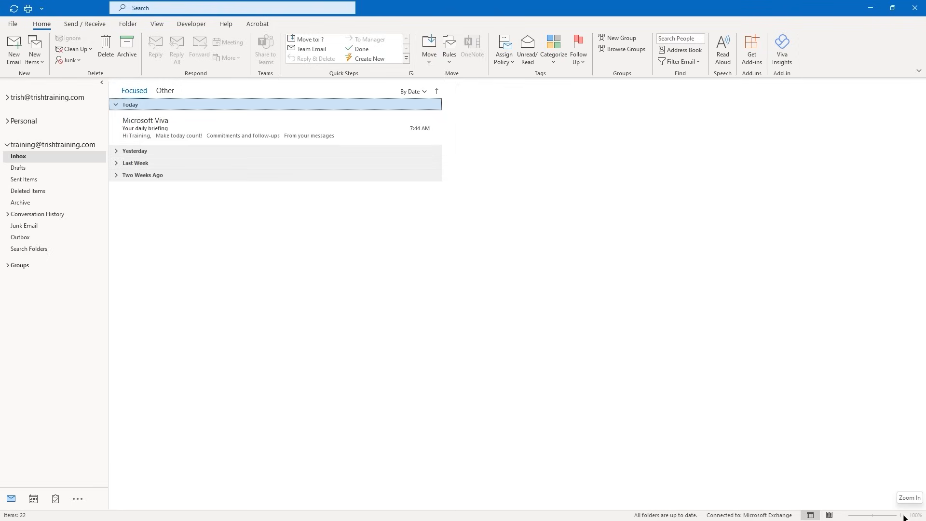
{"action": "left_click", "coordinate": [181, 134]}
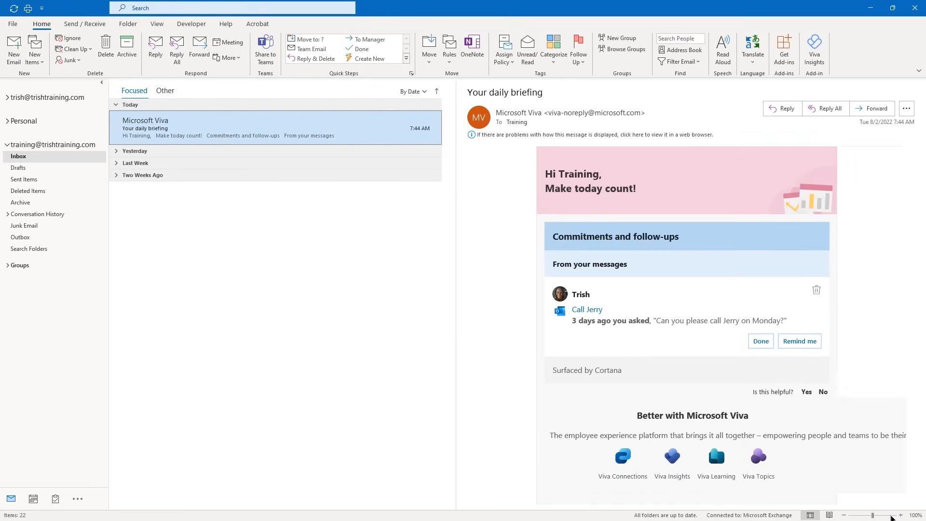
{"action": "left_click", "coordinate": [903, 516]}
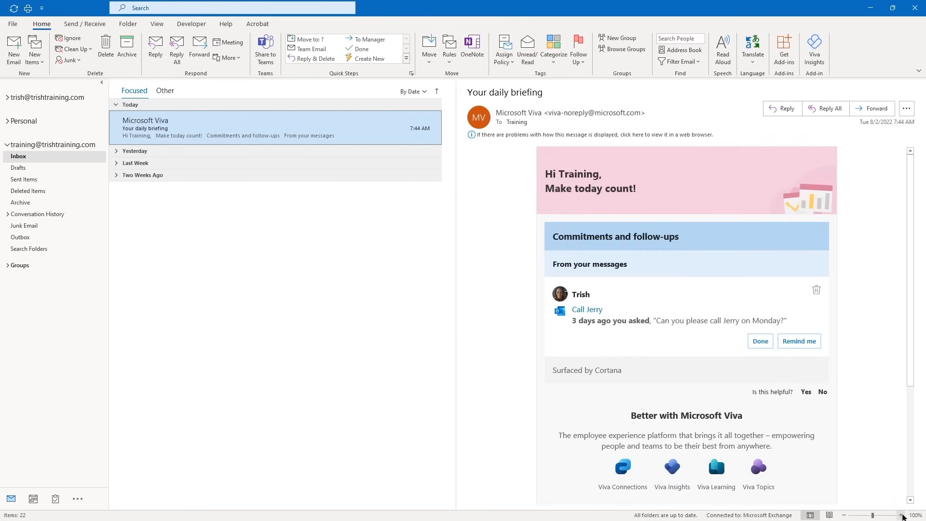
{"action": "left_click", "coordinate": [902, 516]}
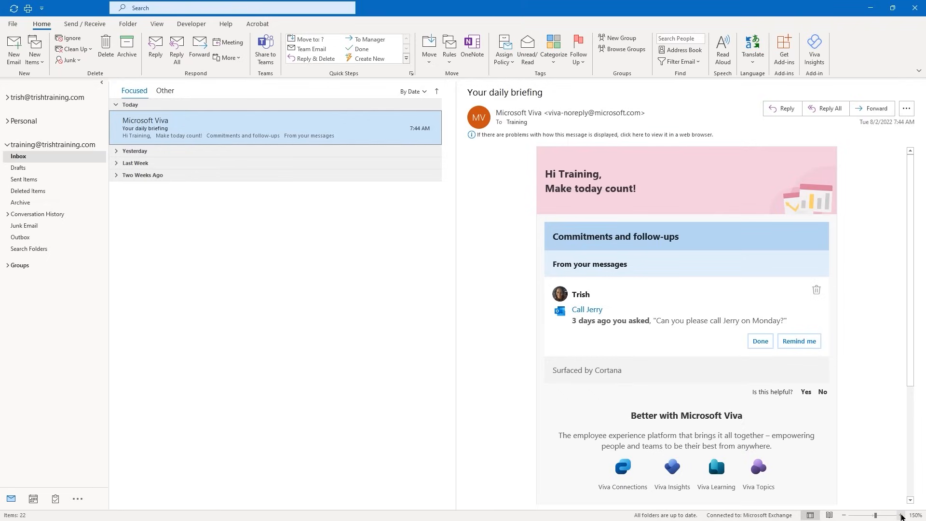
{"action": "left_click", "coordinate": [901, 516]}
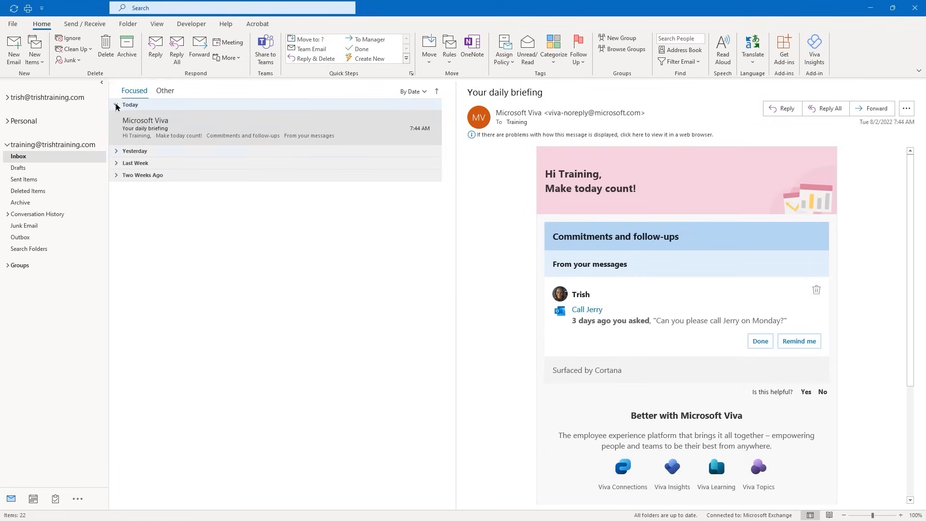
Start a new blank, untitled email from the Home tab
{"action": "left_click", "coordinate": [45, 28]}
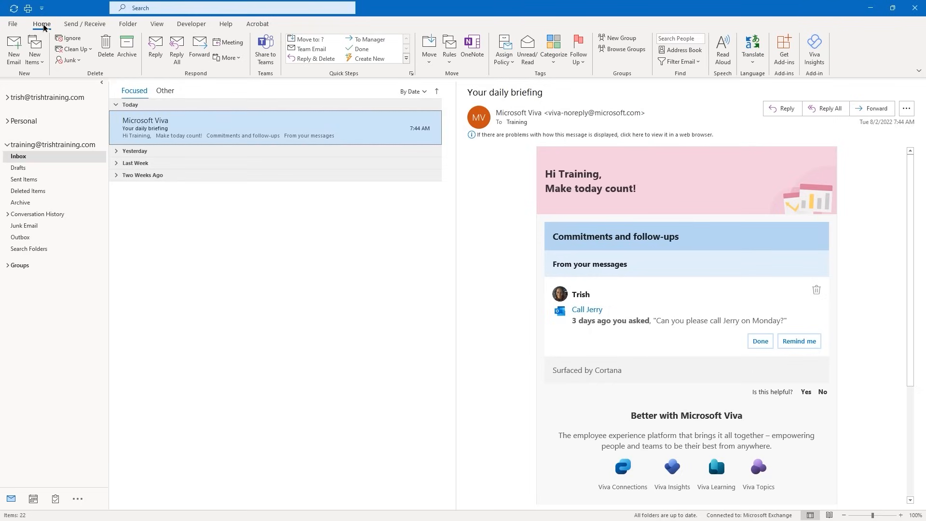
{"action": "left_click", "coordinate": [15, 53]}
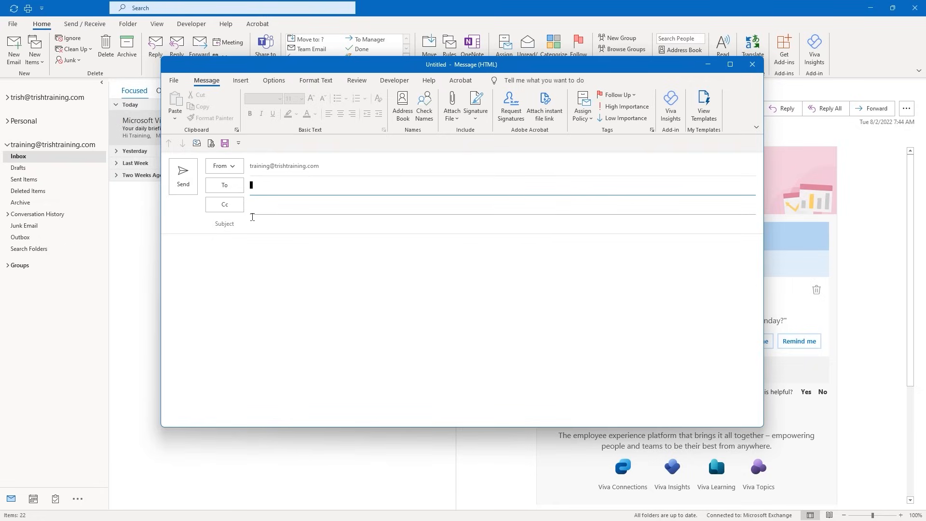
Enter the Training contact's e-mail address in the To line and accept the Training suggestion
{"action": "left_click", "coordinate": [252, 224]}
{"action": "left_click", "coordinate": [187, 248]}
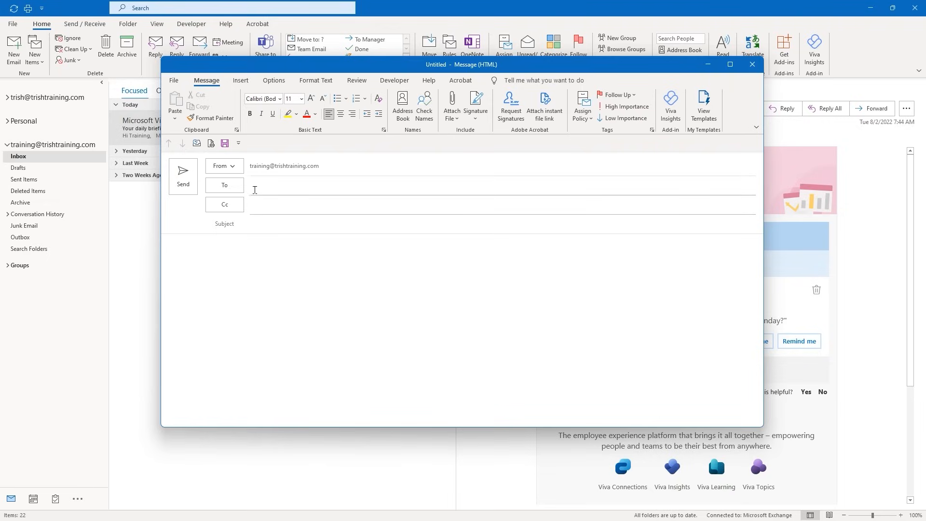
{"action": "left_click", "coordinate": [254, 188]}
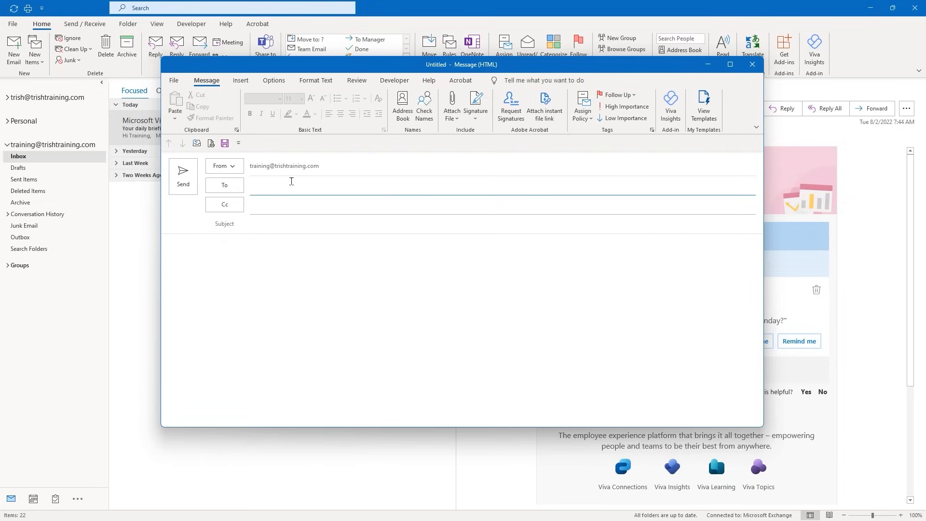
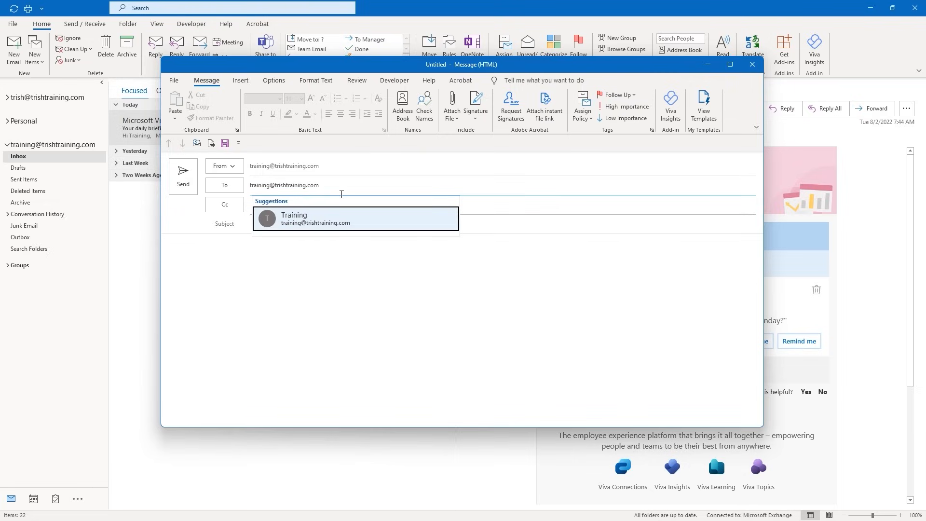
{"action": "left_click", "coordinate": [330, 219]}
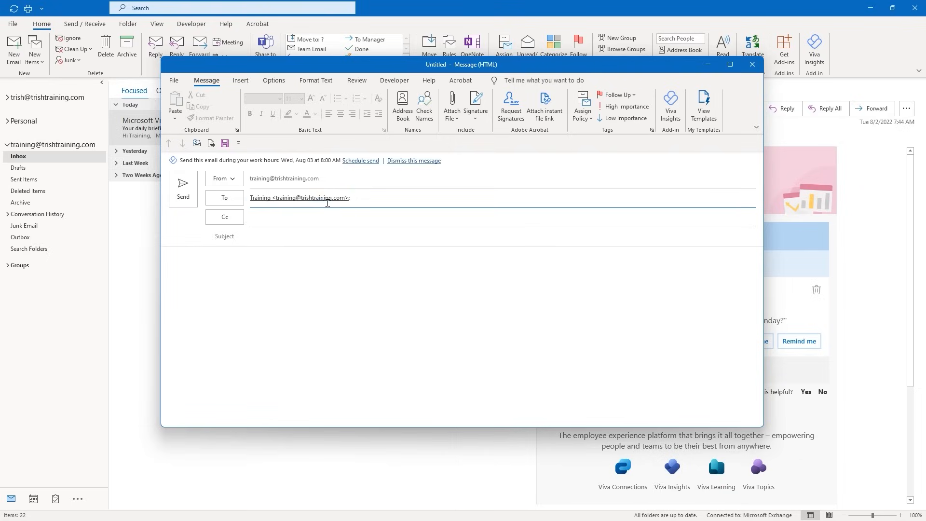
Enter 'First Email in the Outlook 2021 Video Course' as the email's subject line
{"action": "left_click", "coordinate": [250, 237]}
{"action": "left_click", "coordinate": [288, 202]}
{"action": "left_click", "coordinate": [267, 237]}
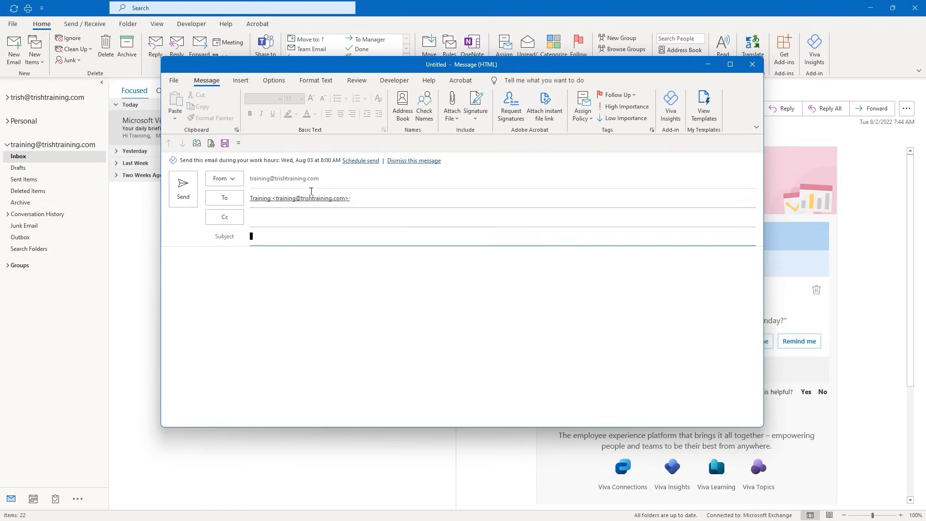
{"action": "type", "text": "First Email in the Outlook 2021 Video Cou"}
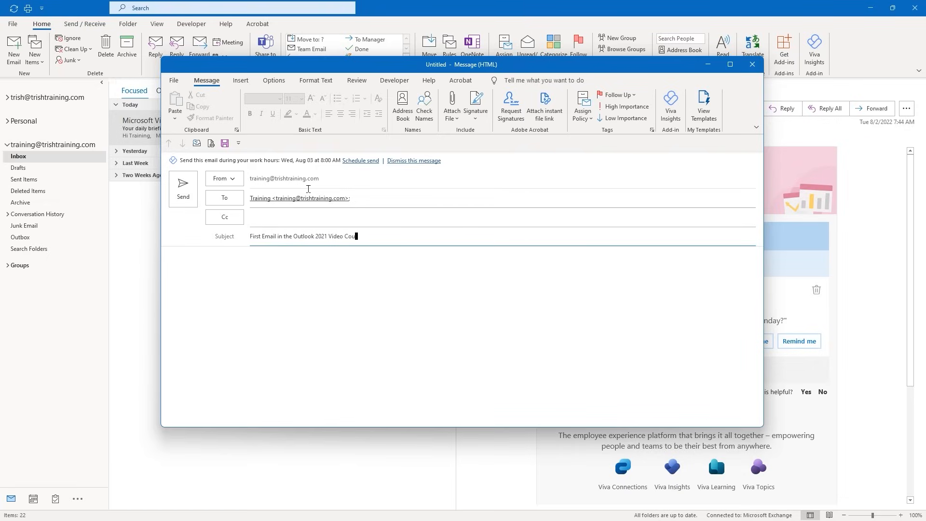
{"action": "type", "text": "rse"}
{"action": "left_click", "coordinate": [190, 267]}
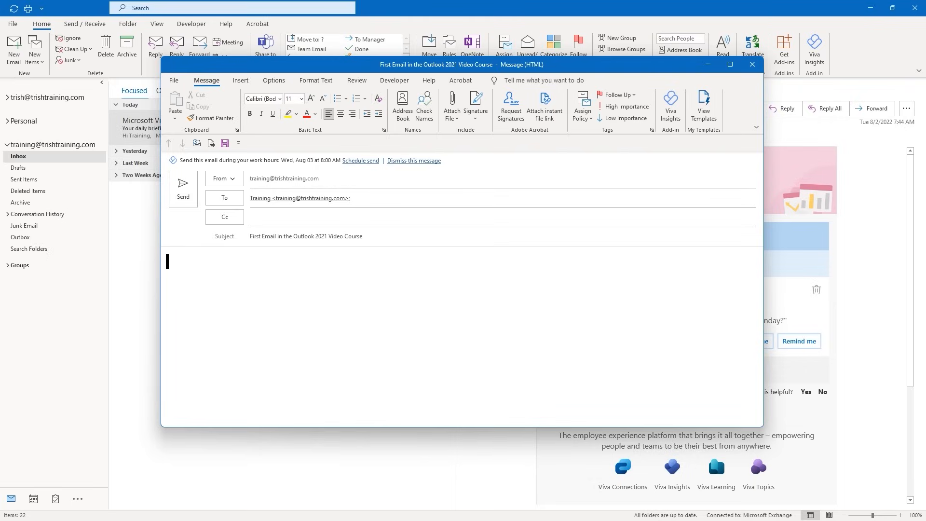
Write 'This is the first email we are composing for this video course.' and send it
{"action": "type", "text": "This is the first email "}
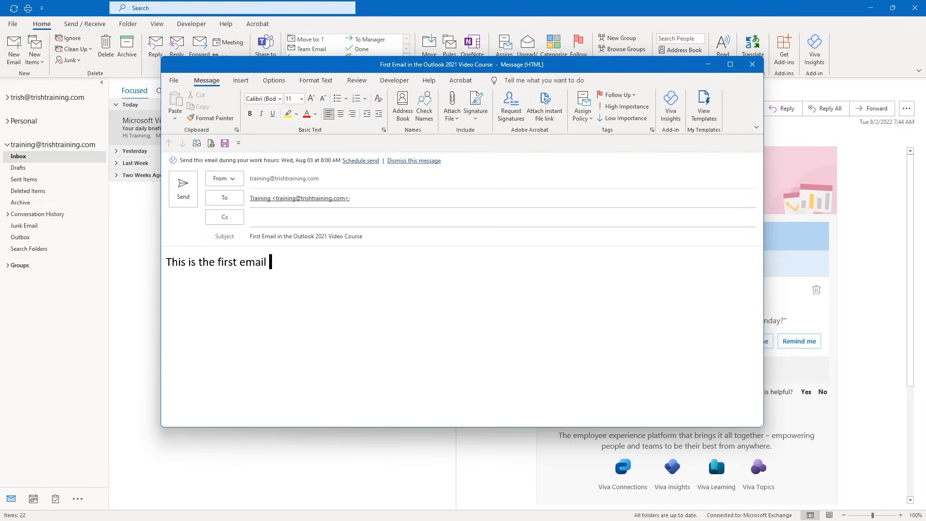
{"action": "type", "text": "we are composin"}
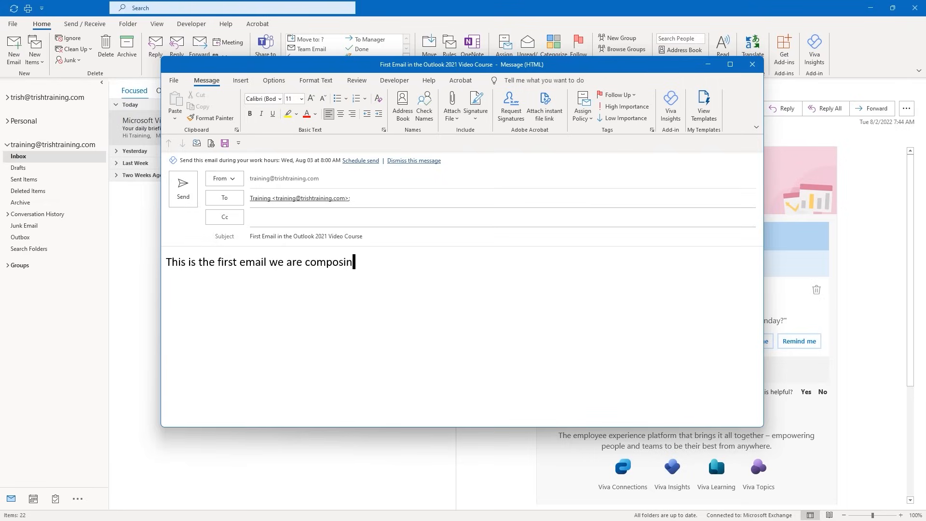
{"action": "type", "text": "g for this video co"}
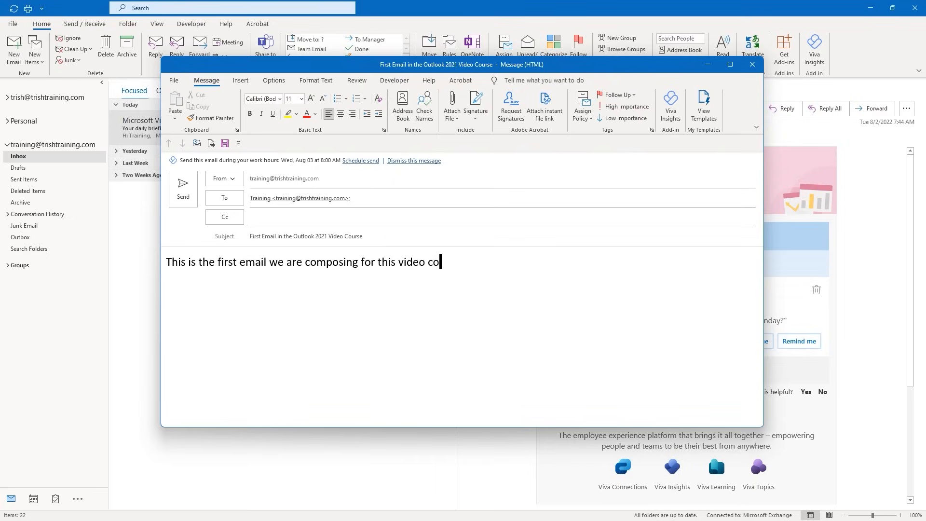
{"action": "type", "text": "urse."}
{"action": "left_click", "coordinate": [183, 195]}
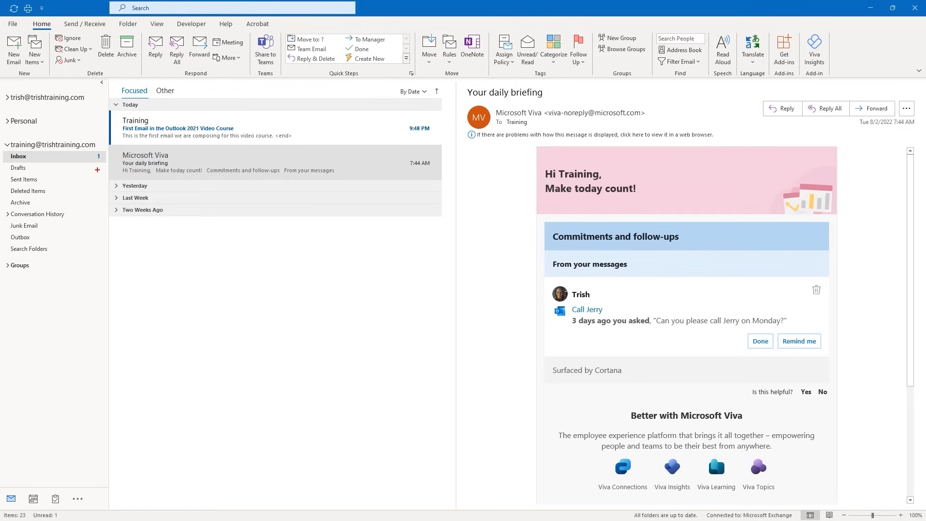
{"action": "left_click_drag", "start_coordinate": [98, 161], "coordinate": [98, 210]}
{"action": "left_click_drag", "start_coordinate": [64, 515], "coordinate": [129, 515]}
{"action": "left_click_drag", "start_coordinate": [102, 126], "coordinate": [15, 129]}
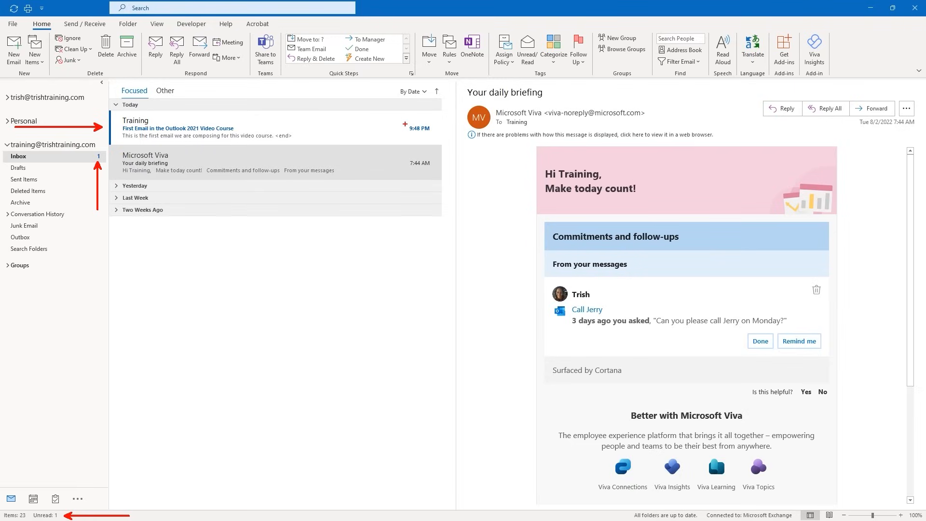
{"action": "mouse_move", "coordinate": [406, 124]}
{"action": "left_mouse_down"}
{"action": "mouse_move", "coordinate": [429, 126]}
{"action": "mouse_move", "coordinate": [445, 145]}
{"action": "mouse_move", "coordinate": [394, 137]}
{"action": "mouse_move", "coordinate": [400, 120]}
{"action": "left_mouse_up"}
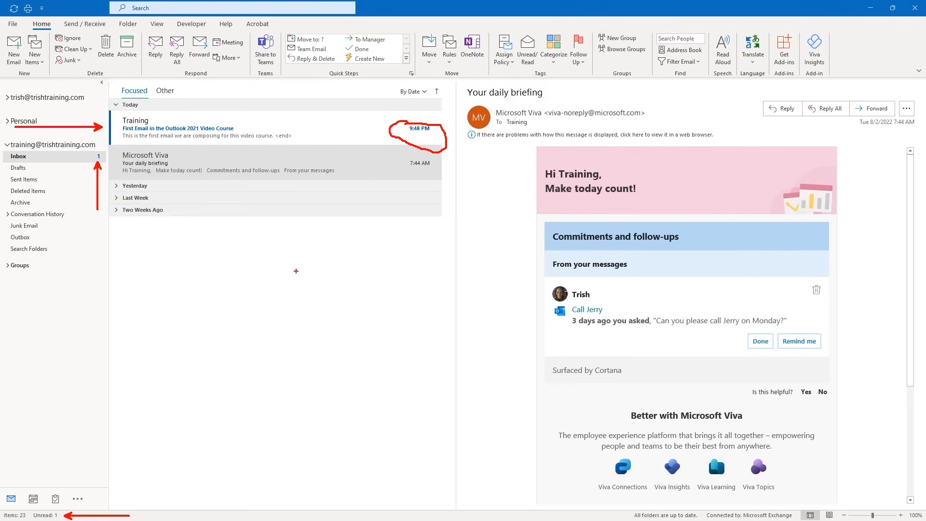
{"action": "key", "text": "Escape"}
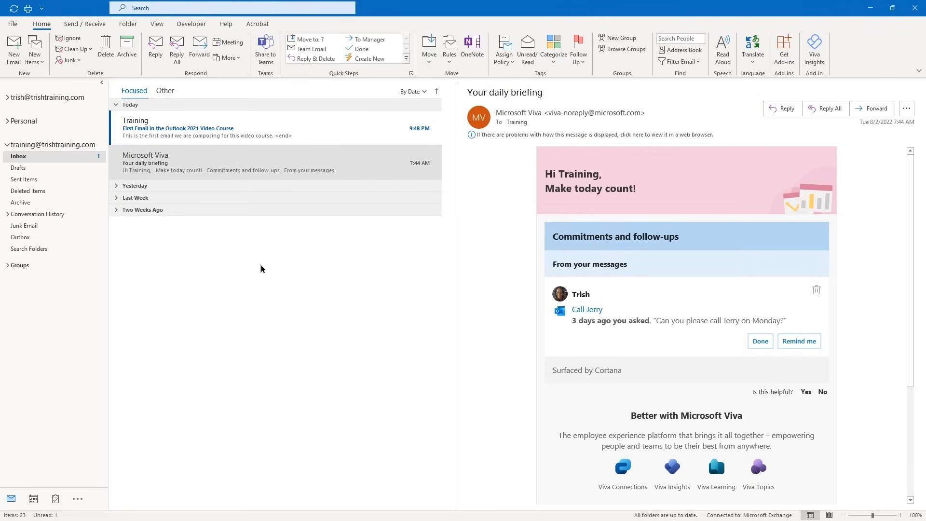
{"action": "left_click", "coordinate": [234, 135]}
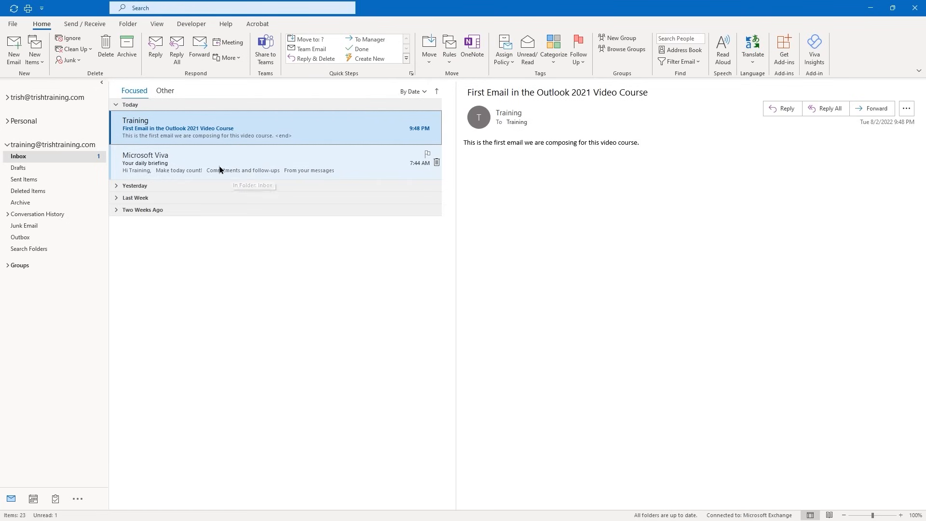
{"action": "left_click", "coordinate": [205, 169]}
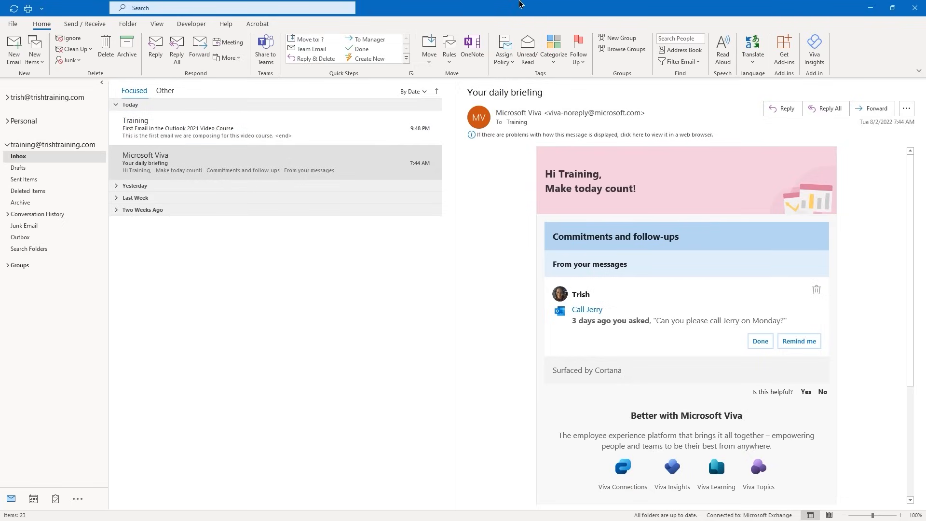
{"action": "left_click", "coordinate": [438, 6]}
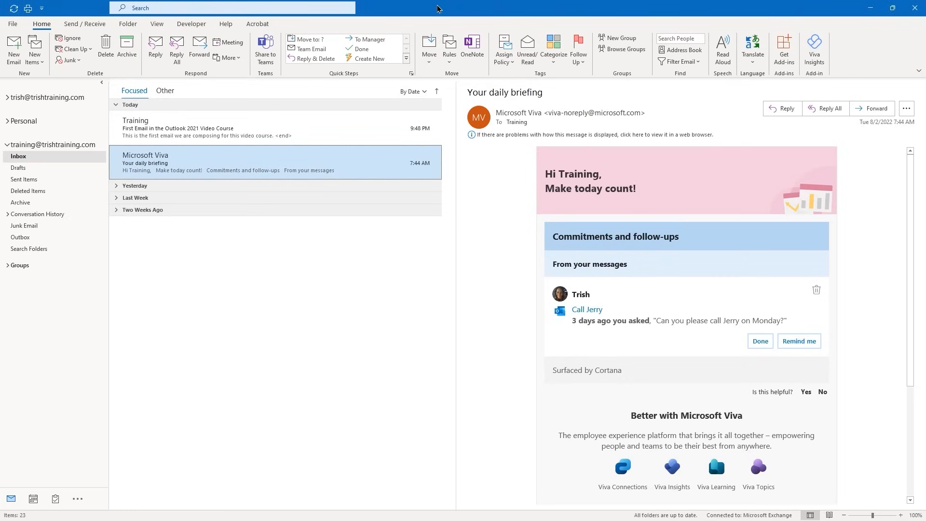
Create a new email to Training with subject 'Second Email in the Outlook 2021 Video Course'
{"action": "key", "text": "ctrl+n"}
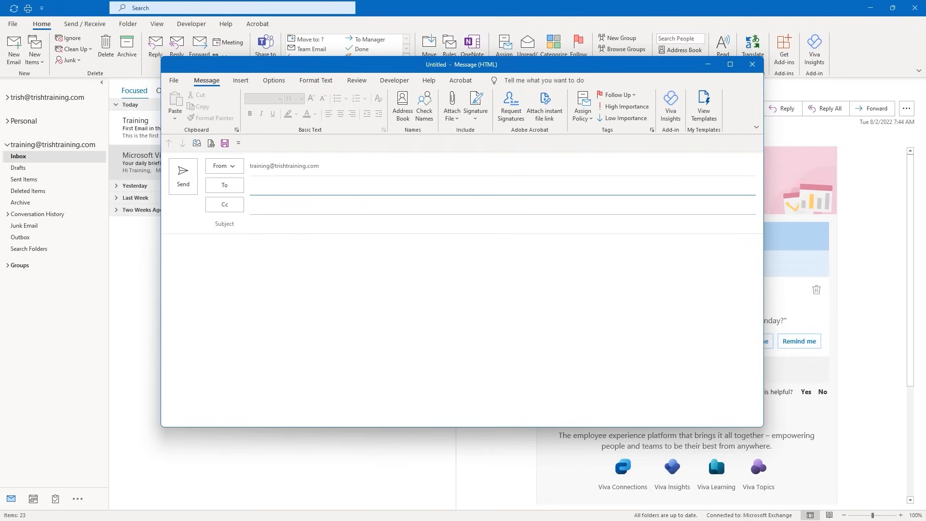
{"action": "type", "text": "Training;"}
{"action": "left_click", "coordinate": [273, 222]}
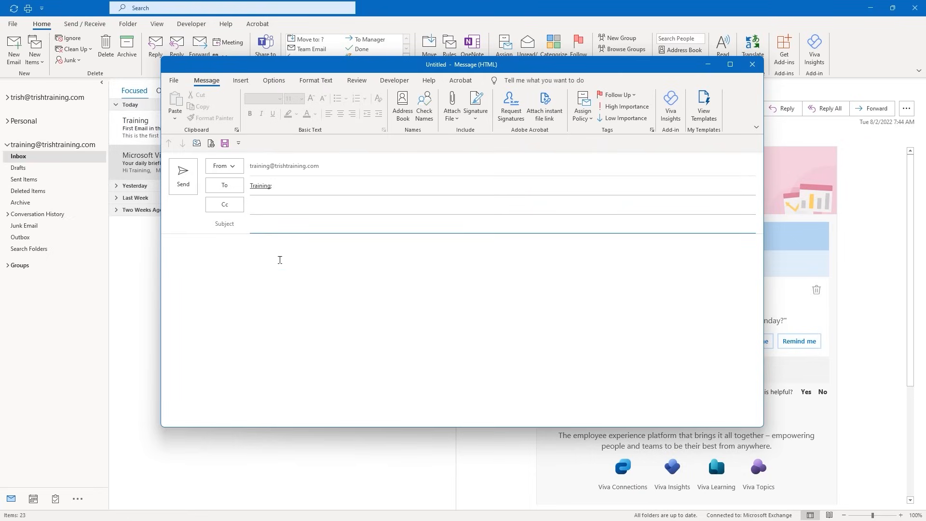
{"action": "type", "text": "Second Email ini"}
{"action": "key", "text": "BackSpace"}
{"action": "type", "text": "the Outlook 2021 Video Course"}
Type the body 'I am tiping a sentence where I purposely misspell a word.'
{"action": "key", "text": "Tab"}
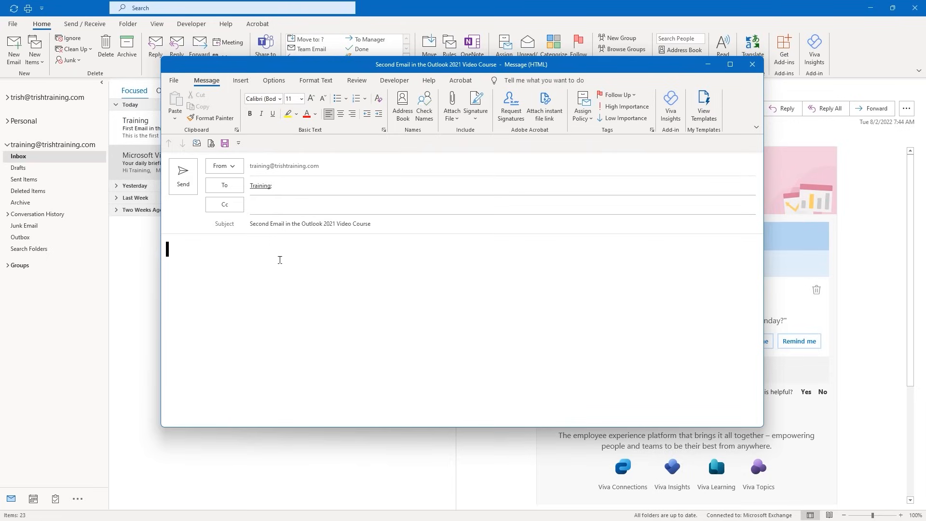
{"action": "type", "text": "I am ty"}
{"action": "key", "text": "BackSpace"}
{"action": "key", "text": "BackSpace"}
{"action": "type", "text": "iping a sentence w"}
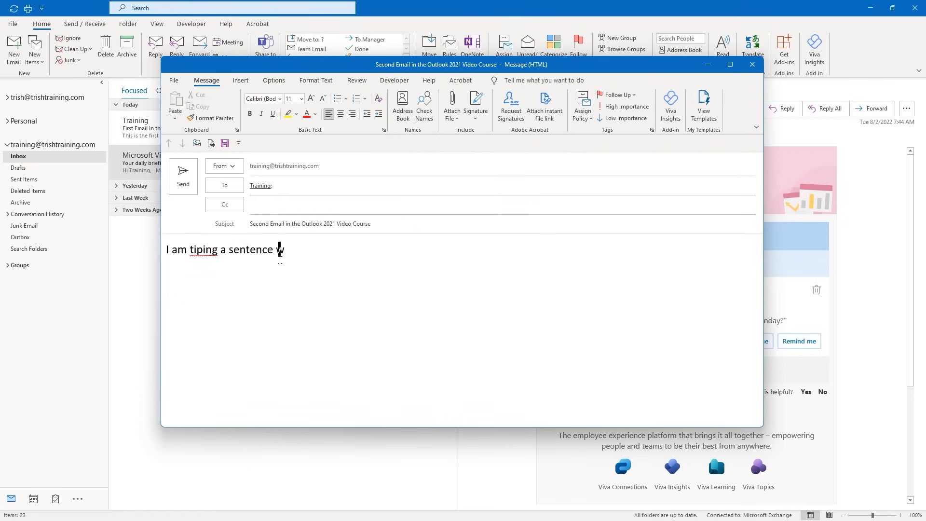
{"action": "type", "text": "here I purposel"}
{"action": "type", "text": "y misspe"}
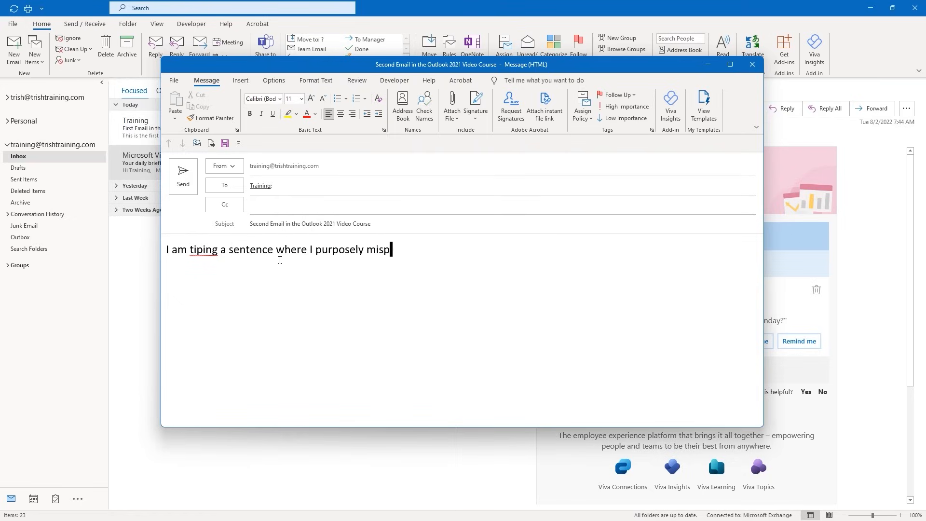
{"action": "type", "text": "ll a word."}
Send the email, replacing 'tiping' with 'typing' via Change All in the spelling check
{"action": "left_click", "coordinate": [183, 182]}
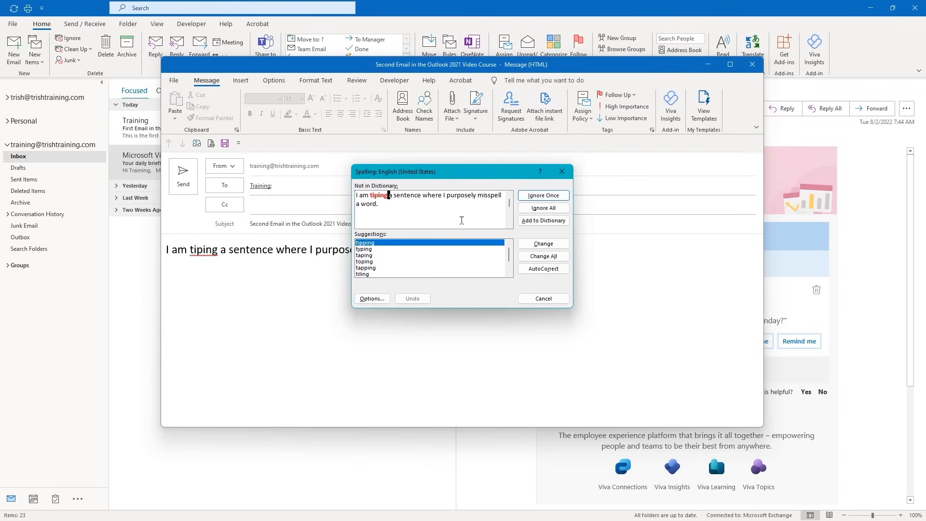
{"action": "left_click", "coordinate": [365, 249]}
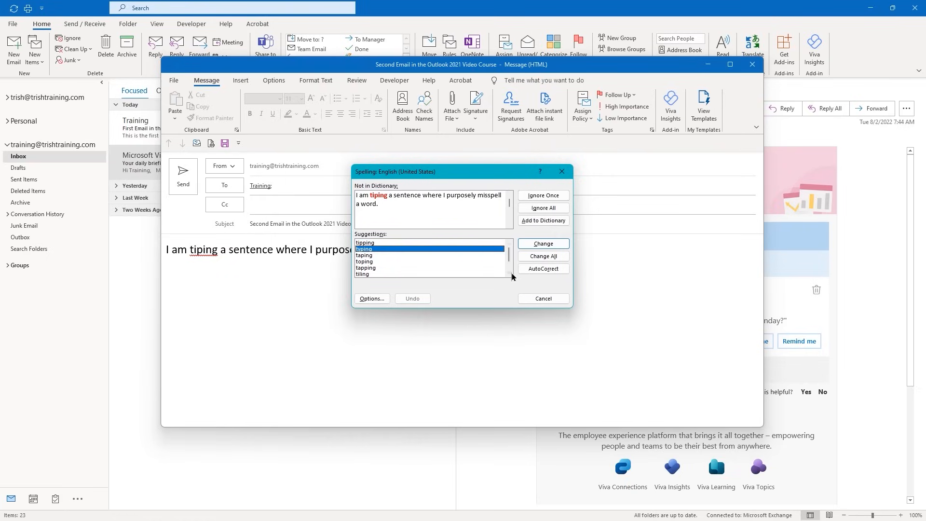
{"action": "left_click", "coordinate": [545, 256]}
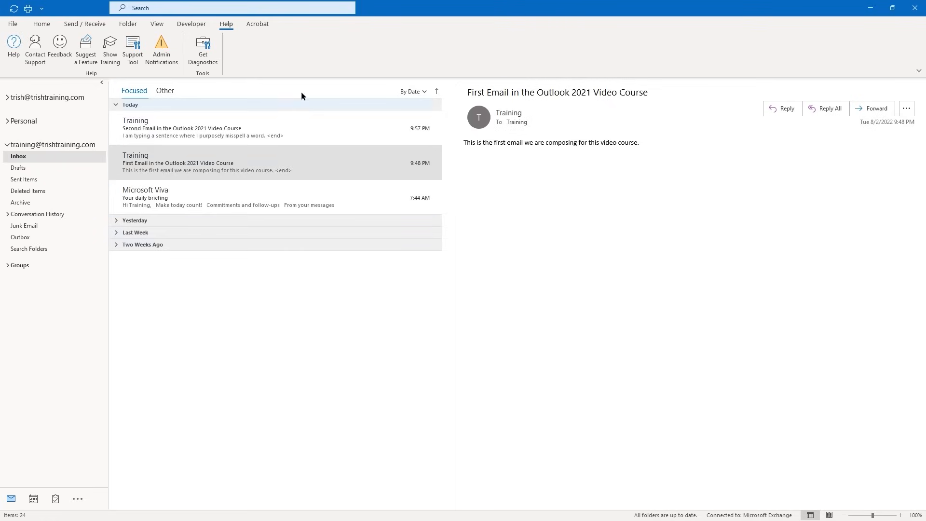
{"action": "left_click", "coordinate": [225, 25]}
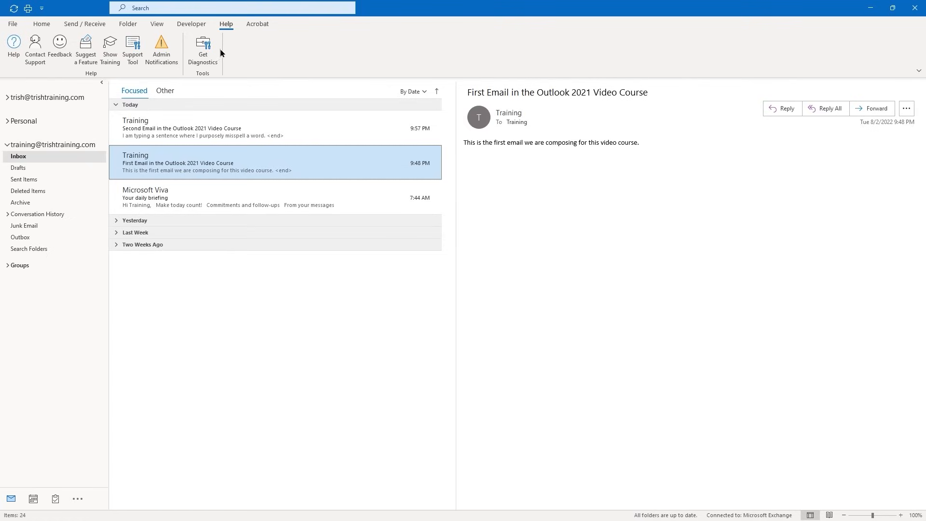
Open Outlook Help and scroll through its list of topics
{"action": "left_click", "coordinate": [17, 57]}
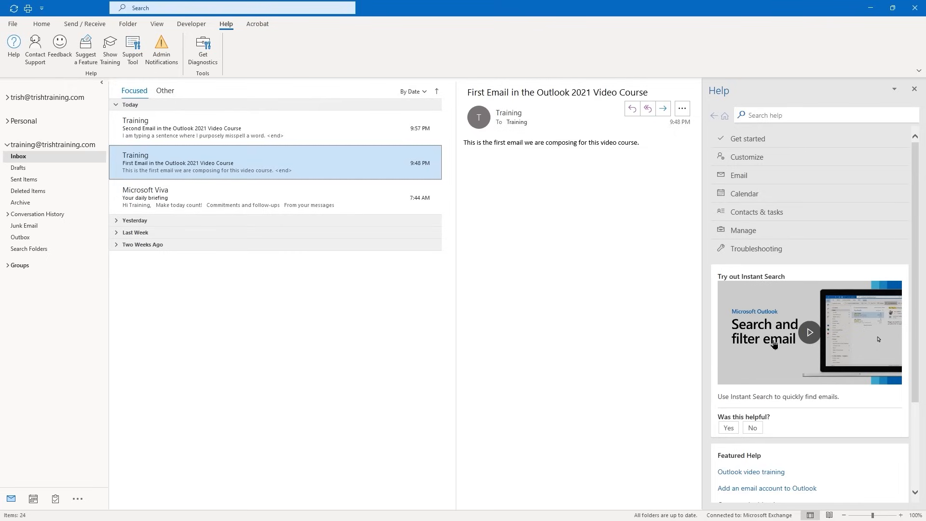
{"action": "scroll", "coordinate": [774, 344], "scroll_direction": "down", "scroll_amount": 3}
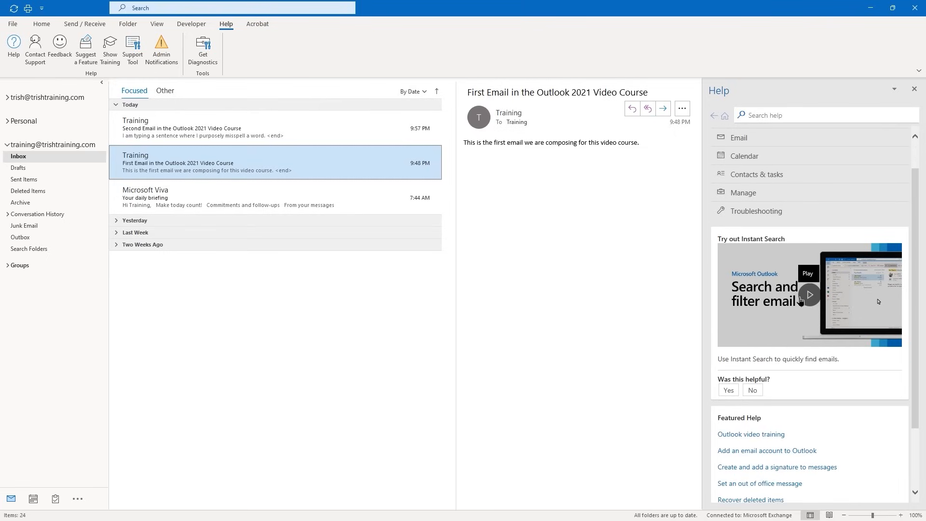
{"action": "scroll", "coordinate": [803, 311], "scroll_direction": "down", "scroll_amount": 1}
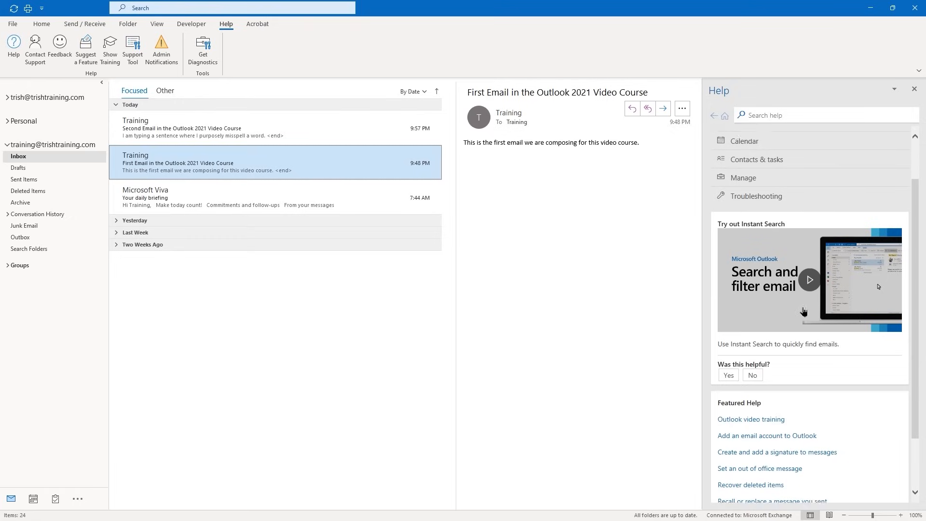
{"action": "scroll", "coordinate": [803, 311], "scroll_direction": "down", "scroll_amount": 5}
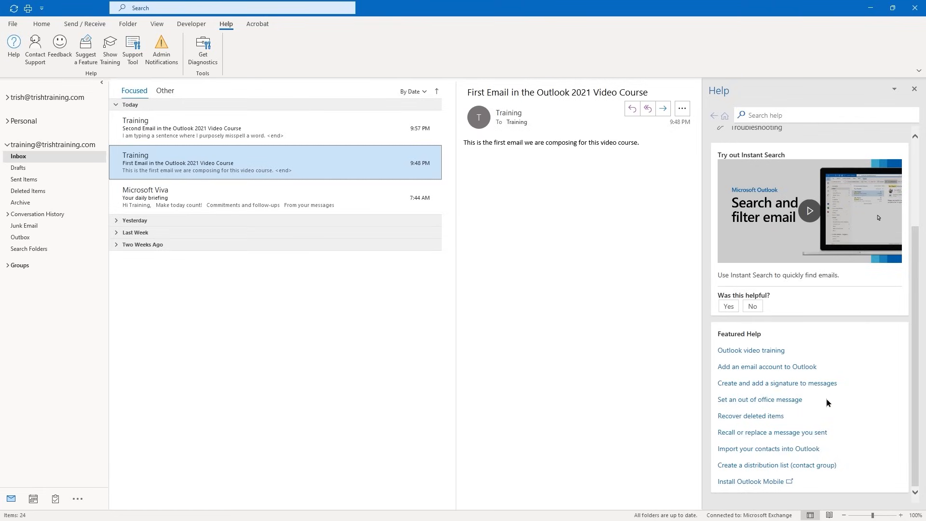
{"action": "scroll", "coordinate": [826, 394], "scroll_direction": "up", "scroll_amount": 5}
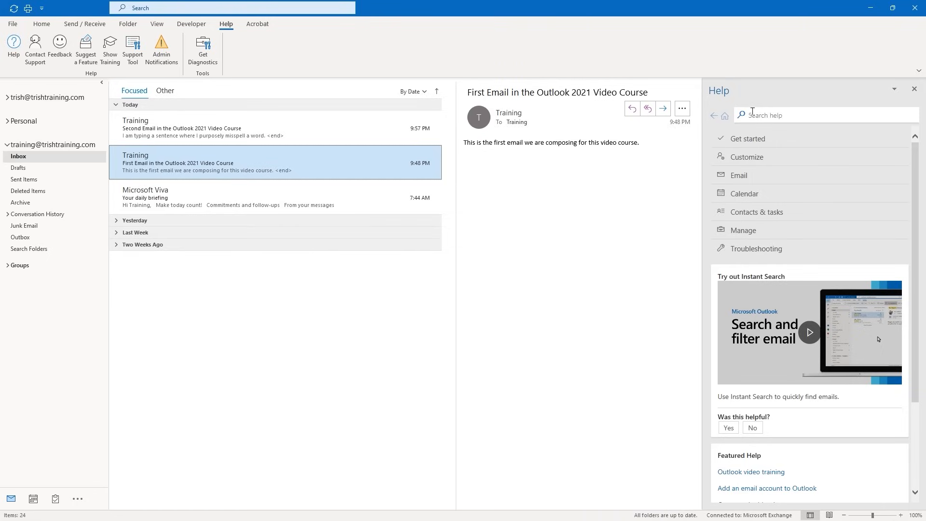
Search the help for 'compose email'
{"action": "left_click", "coordinate": [753, 112]}
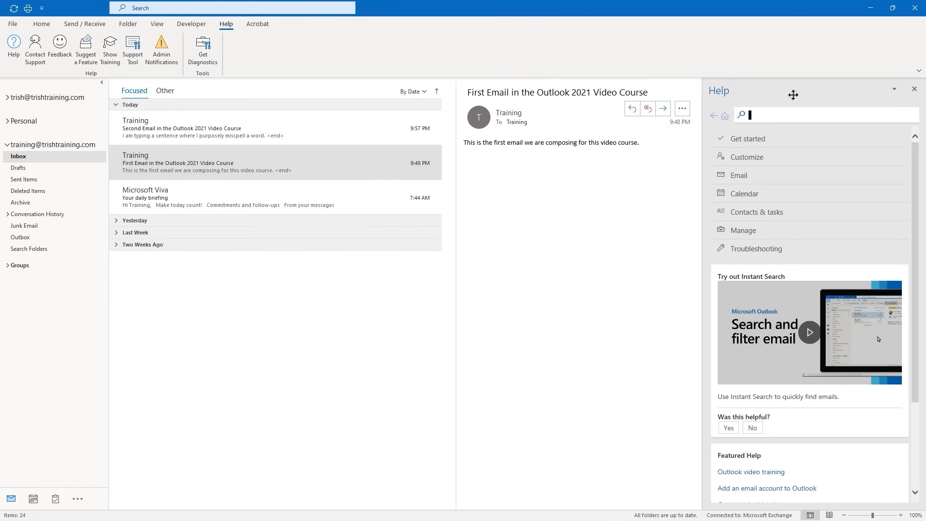
{"action": "type", "text": "compose email"}
{"action": "key", "text": "Return"}
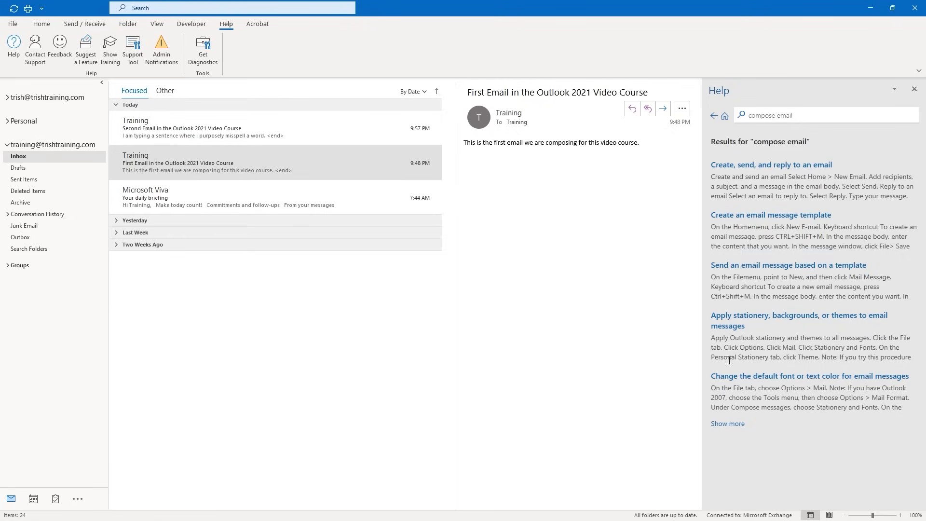
Load more search results and scroll through the full list
{"action": "left_click", "coordinate": [722, 424]}
{"action": "scroll", "coordinate": [783, 379], "scroll_direction": "down", "scroll_amount": 2}
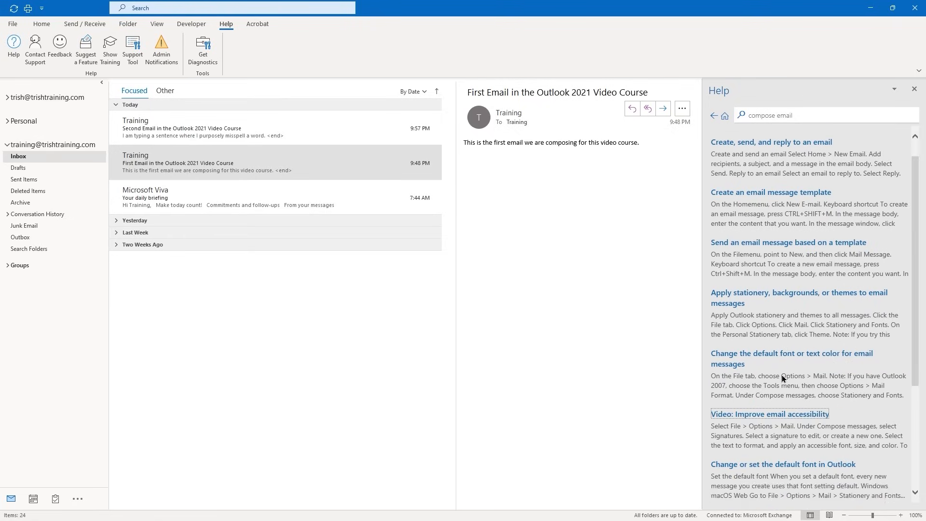
{"action": "scroll", "coordinate": [783, 379], "scroll_direction": "down", "scroll_amount": 4}
{"action": "scroll", "coordinate": [783, 372], "scroll_direction": "up", "scroll_amount": 5}
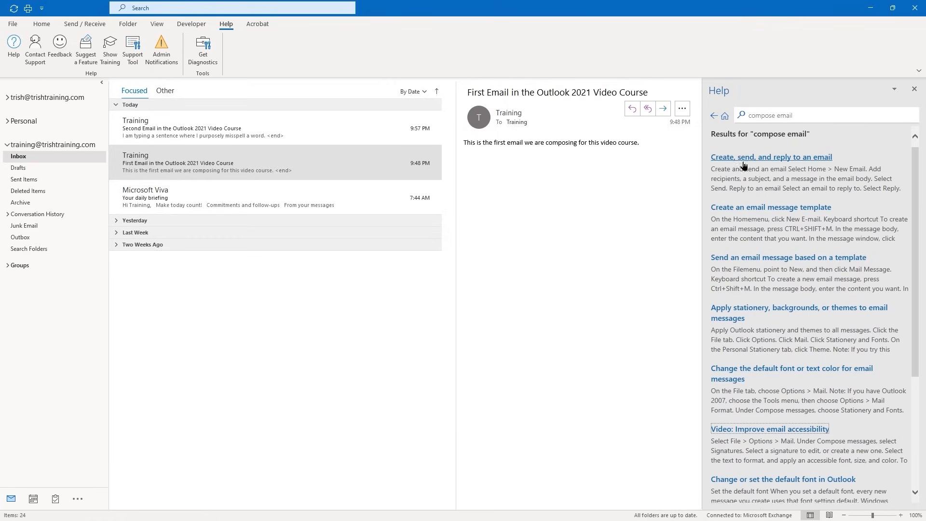
{"action": "scroll", "coordinate": [743, 165], "scroll_direction": "down", "scroll_amount": 1}
{"action": "scroll", "coordinate": [744, 166], "scroll_direction": "down", "scroll_amount": 5}
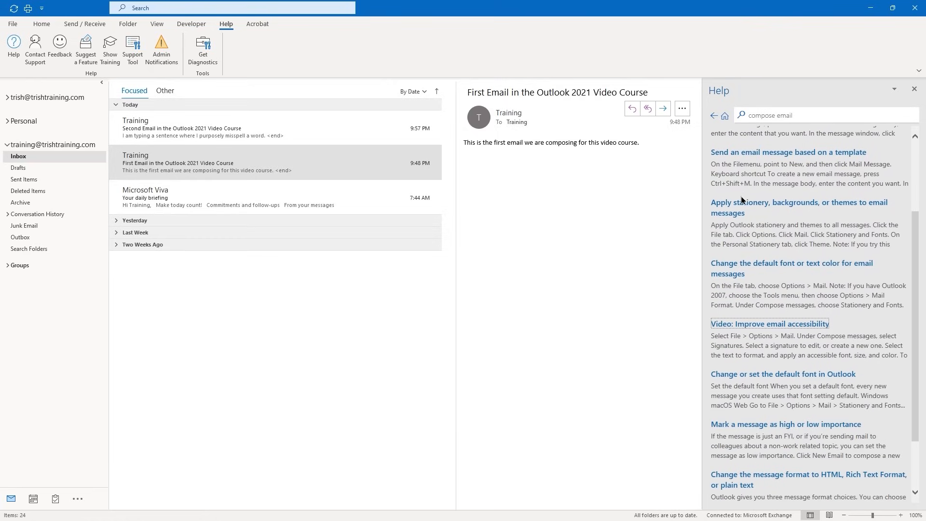
{"action": "scroll", "coordinate": [741, 263], "scroll_direction": "down", "scroll_amount": 1}
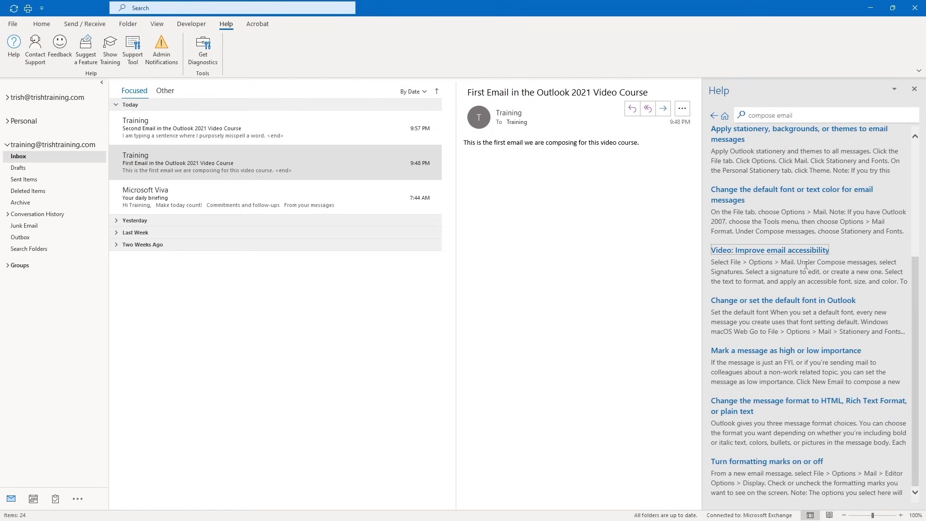
{"action": "scroll", "coordinate": [802, 279], "scroll_direction": "up", "scroll_amount": 10}
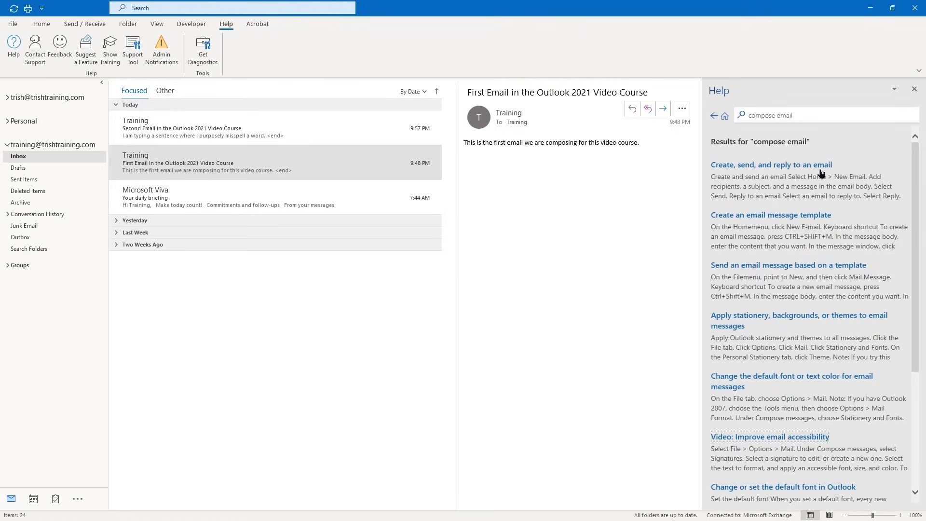
Read the 'Create, send, and reply to an email' article, then go back to Help home
{"action": "left_click", "coordinate": [745, 166]}
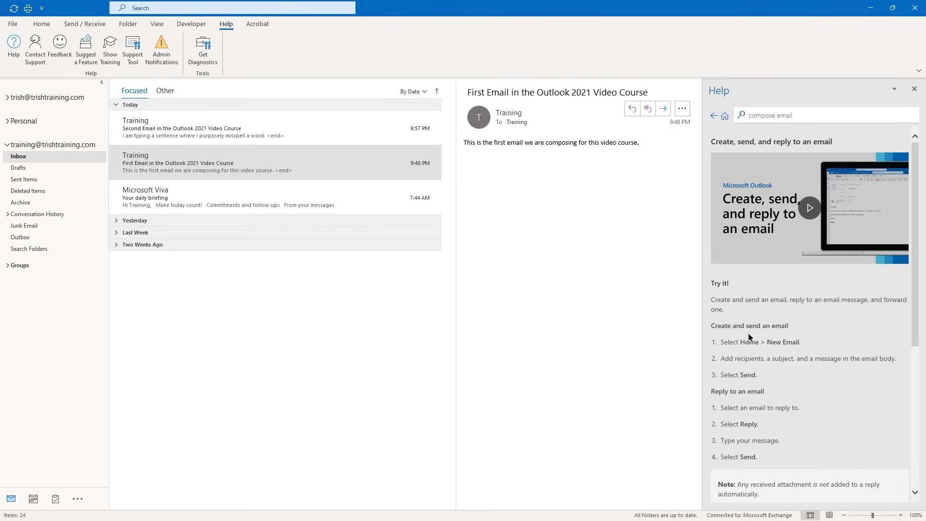
{"action": "scroll", "coordinate": [749, 334], "scroll_direction": "down", "scroll_amount": 5}
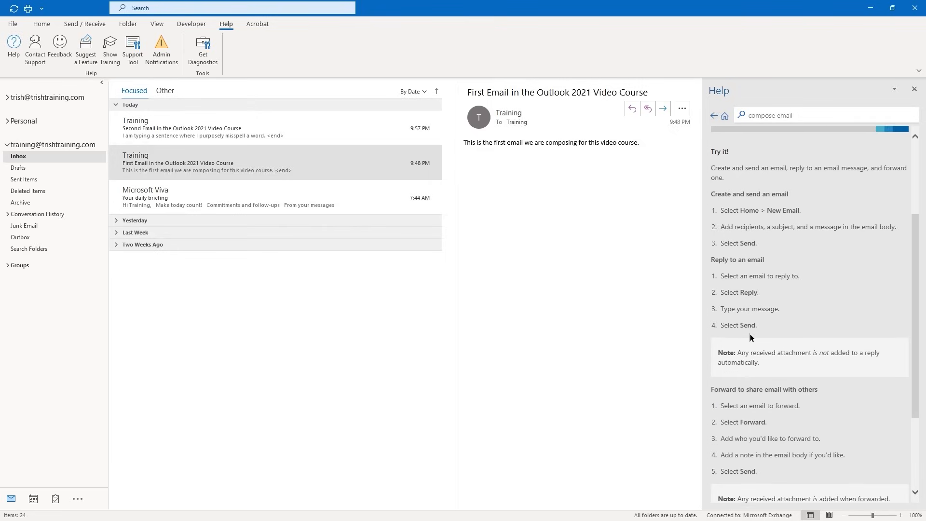
{"action": "scroll", "coordinate": [750, 334], "scroll_direction": "down", "scroll_amount": 5}
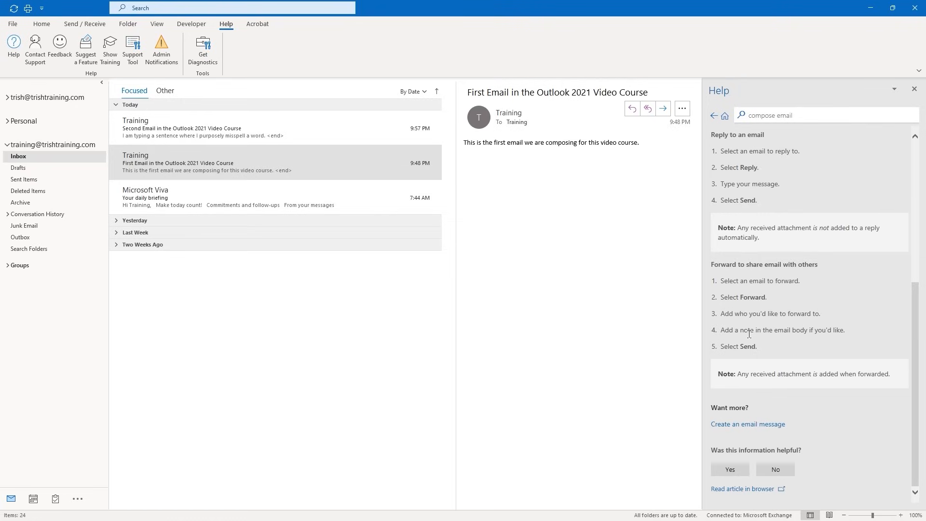
{"action": "scroll", "coordinate": [748, 333], "scroll_direction": "up", "scroll_amount": 5}
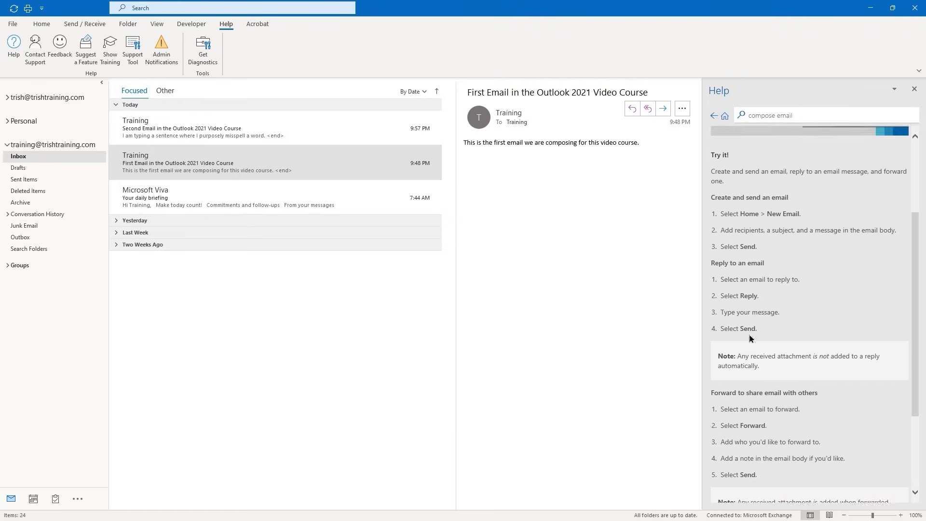
{"action": "scroll", "coordinate": [750, 338], "scroll_direction": "down", "scroll_amount": 5}
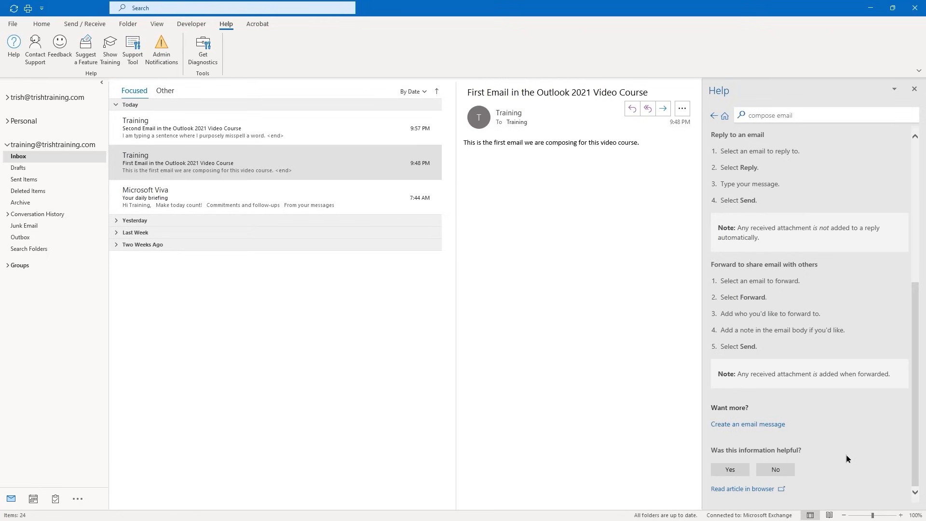
{"action": "scroll", "coordinate": [851, 434], "scroll_direction": "up", "scroll_amount": 5}
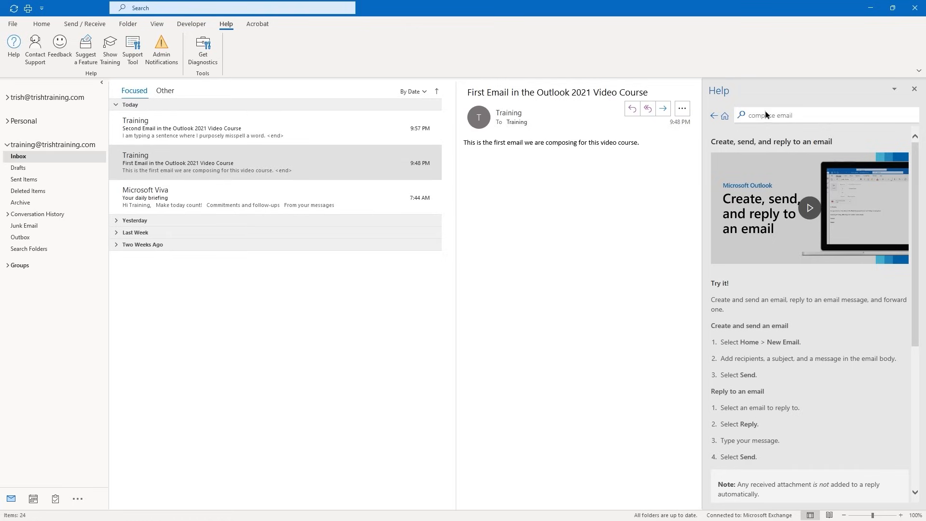
{"action": "left_click", "coordinate": [725, 118]}
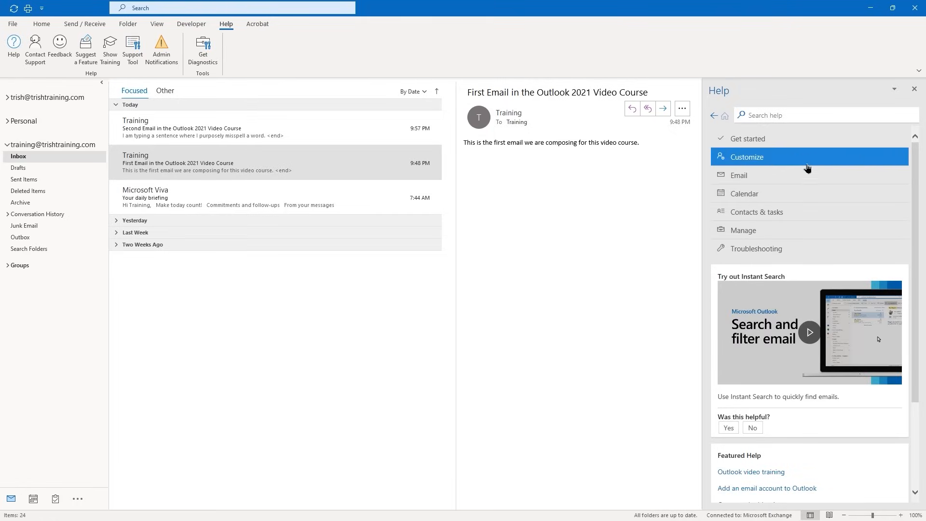
Close the Help pane and return to the Home ribbon's mail commands
{"action": "left_click", "coordinate": [915, 91]}
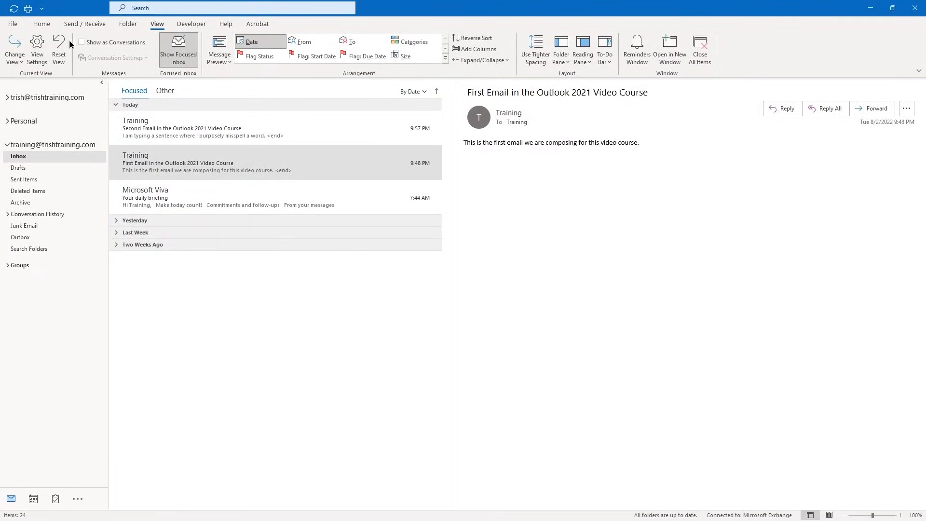
{"action": "left_click", "coordinate": [45, 25]}
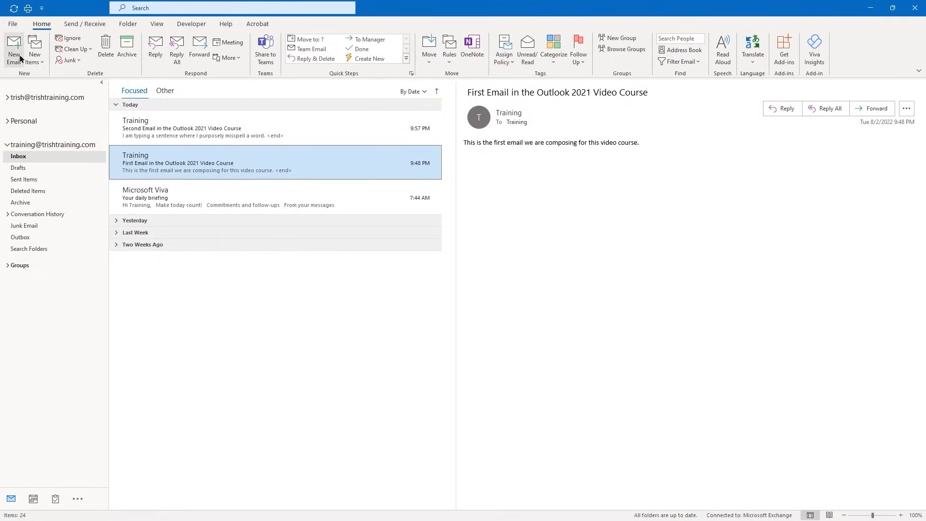
Address a new email to Training plus a second contact from Recent People
{"action": "left_click", "coordinate": [15, 54]}
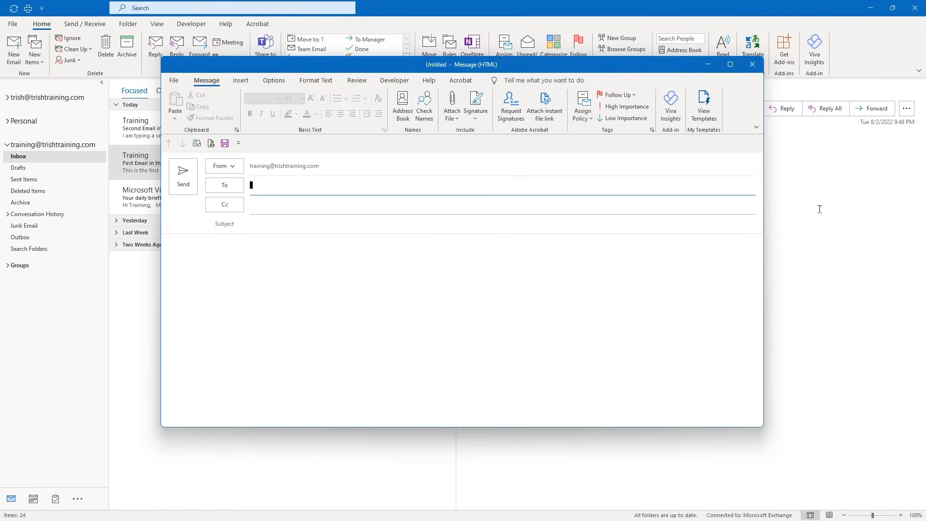
{"action": "type", "text": "Training;"}
{"action": "key", "text": "Return"}
{"action": "left_click", "coordinate": [287, 187]}
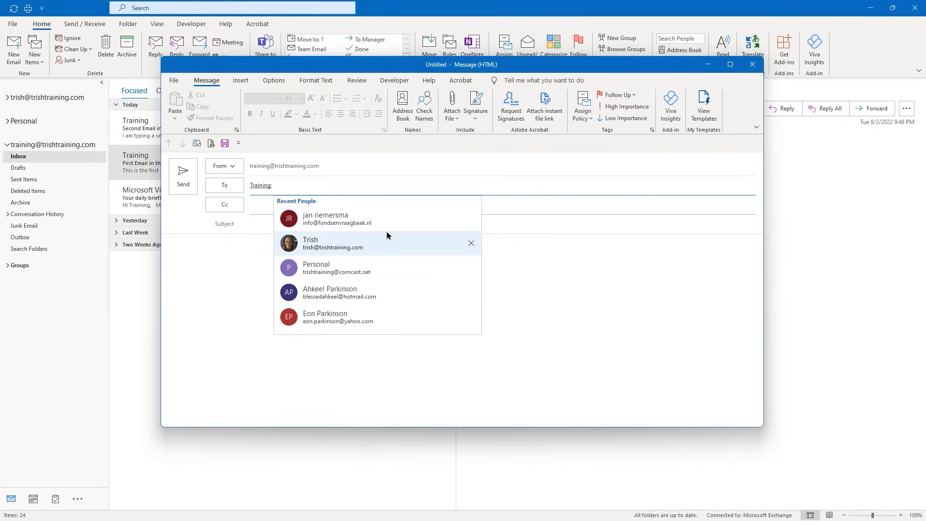
{"action": "left_click", "coordinate": [279, 186]}
{"action": "left_click", "coordinate": [333, 362]}
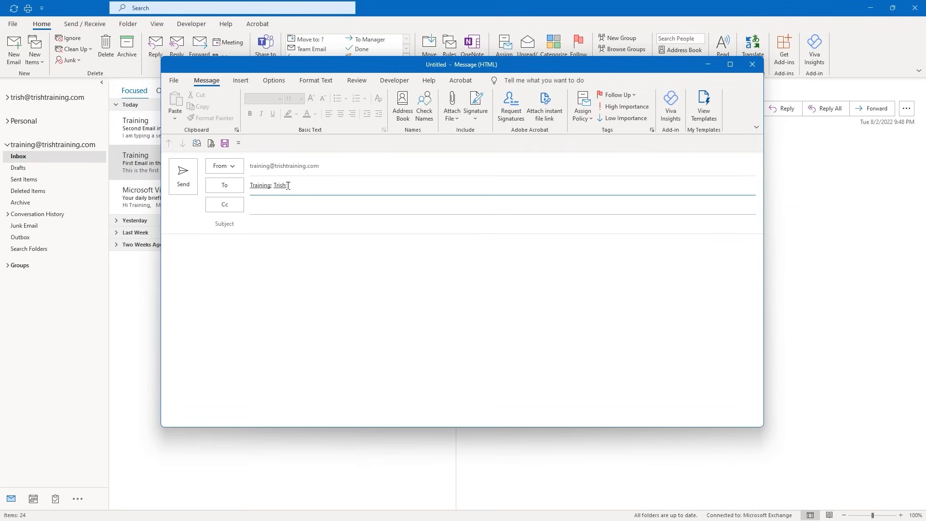
{"action": "left_click", "coordinate": [272, 226]}
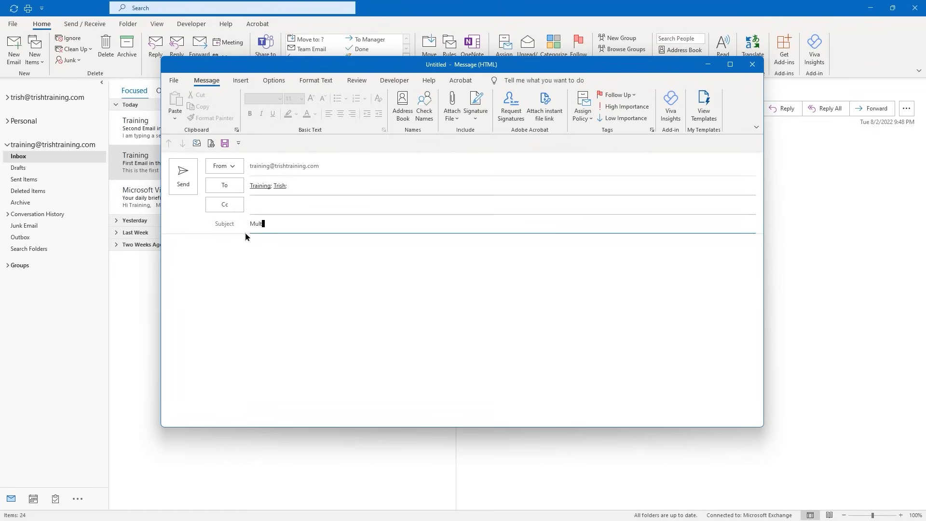
Enter the subject 'Multiple Recipients and Message Formatting' and paste the body sentence about formatting
{"action": "type", "text": "Multiple Recipients and Message Formatting"}
{"action": "left_click", "coordinate": [198, 252]}
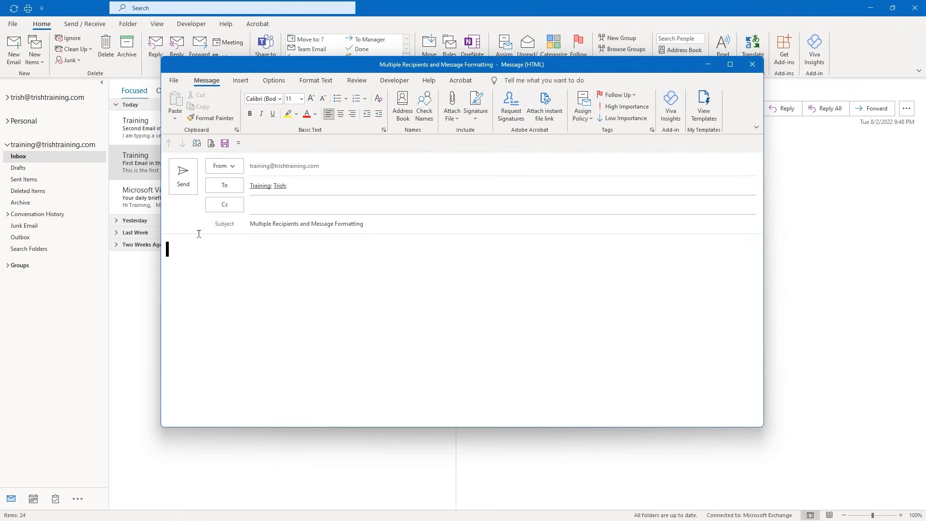
{"action": "type", "text": "I am sending this message to multiple recipients and, befre I do so, I will formit the message to make it more visually appealing."}
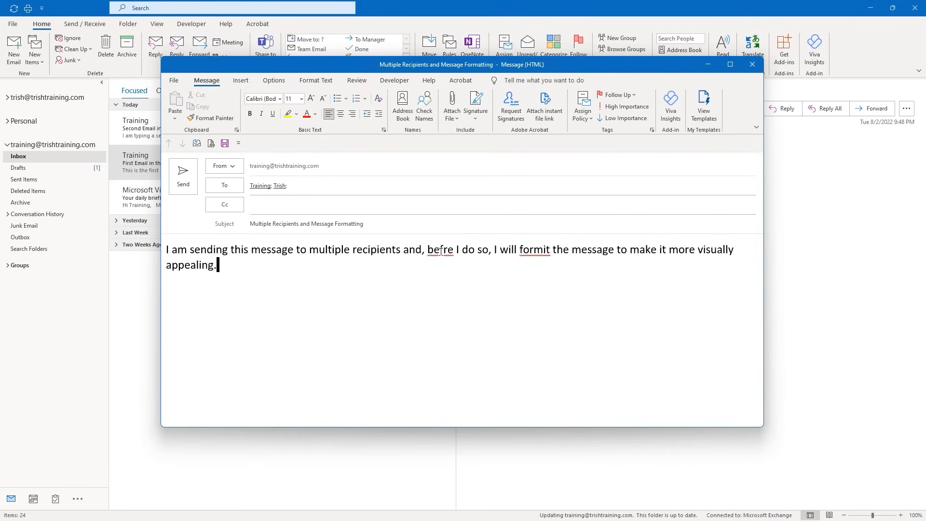
Fix 'befre' to 'before' and 'formit' to 'format' using the spelling suggestions
{"action": "right_click", "coordinate": [440, 251]}
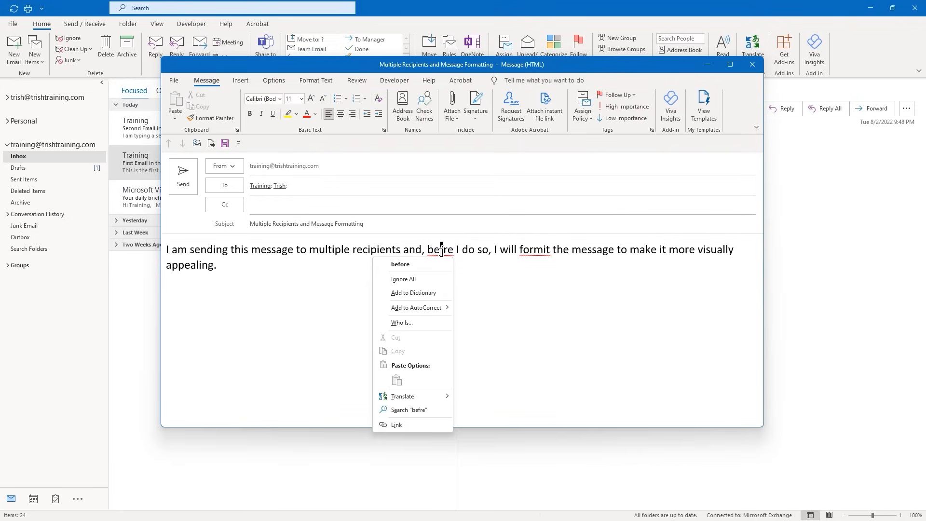
{"action": "left_click", "coordinate": [409, 266]}
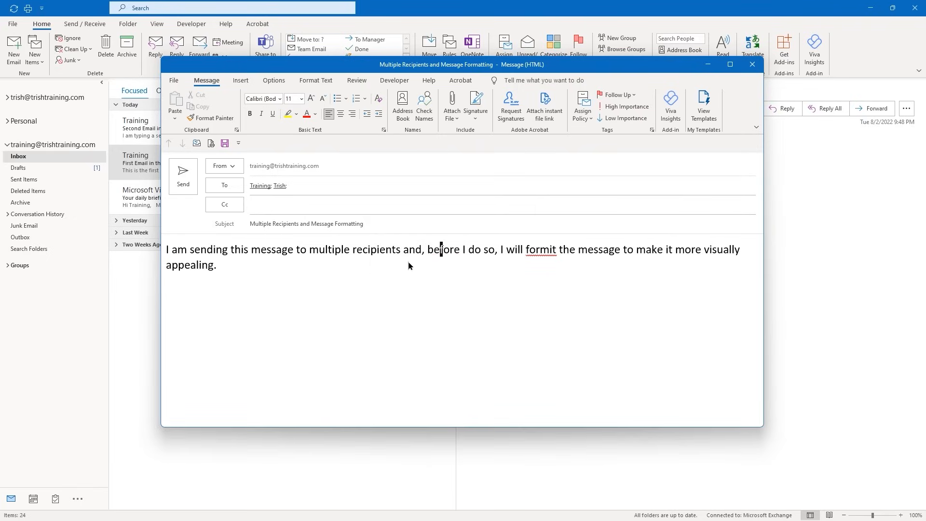
{"action": "right_click", "coordinate": [541, 249]}
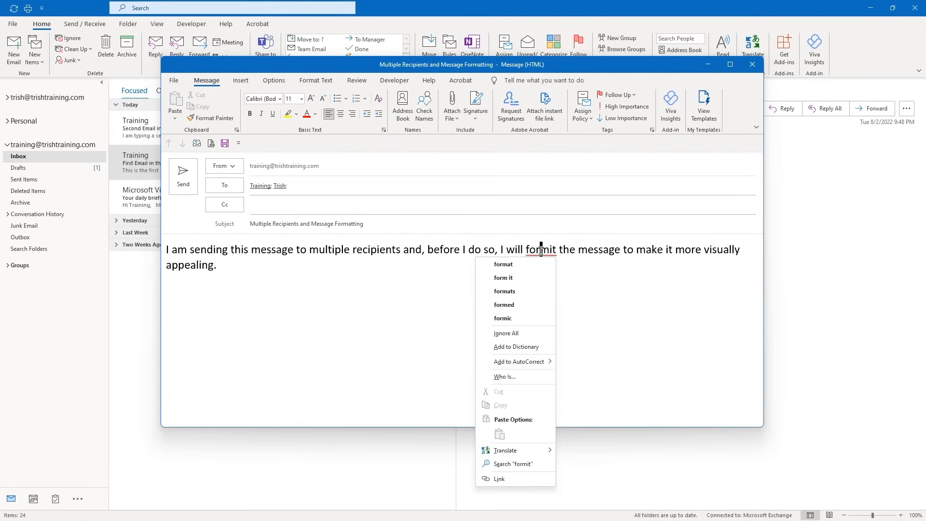
{"action": "left_click", "coordinate": [514, 264]}
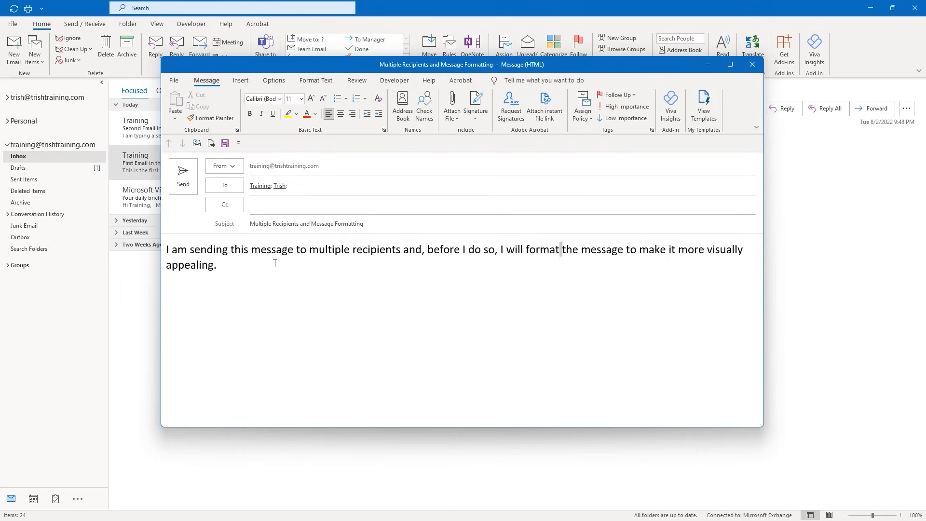
Format all body text as italic (bold removed) in dark orange font colour
{"action": "key", "text": "ctrl+a"}
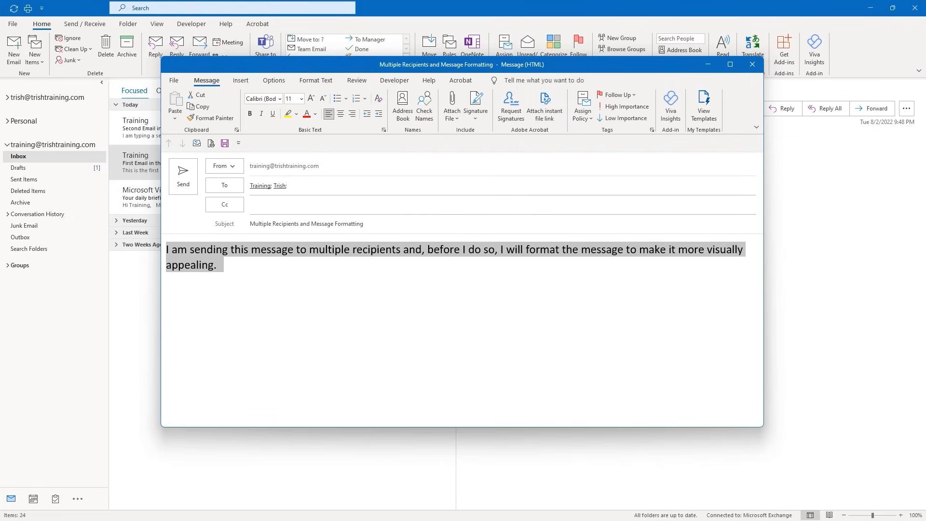
{"action": "key", "text": "ctrl+b"}
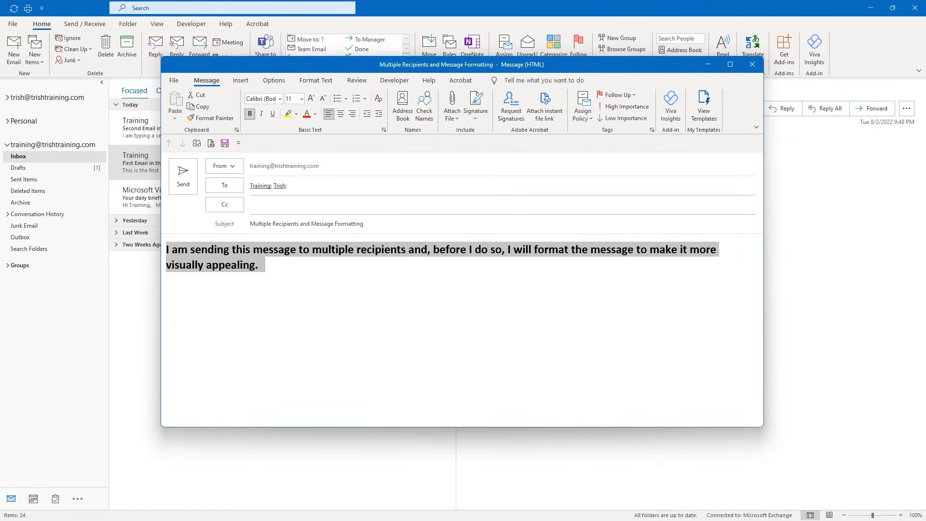
{"action": "key", "text": "ctrl+i"}
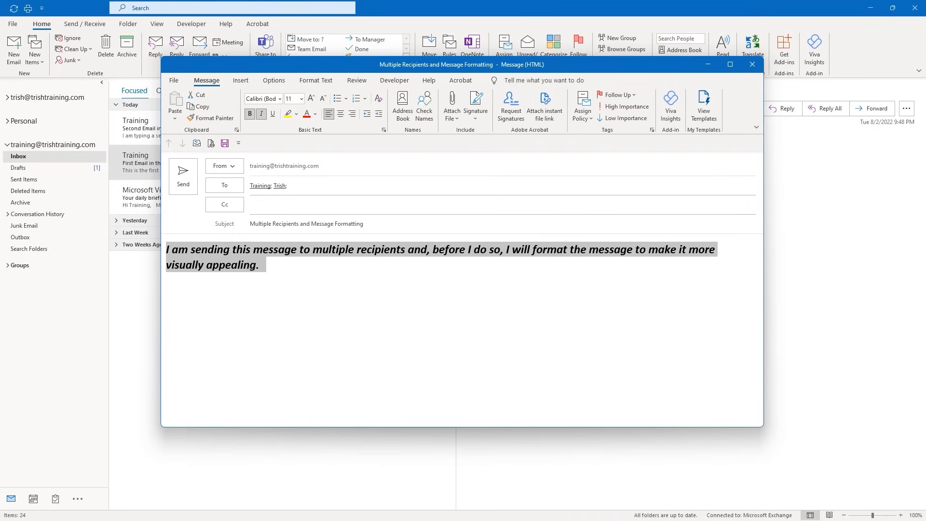
{"action": "key", "text": "ctrl+b"}
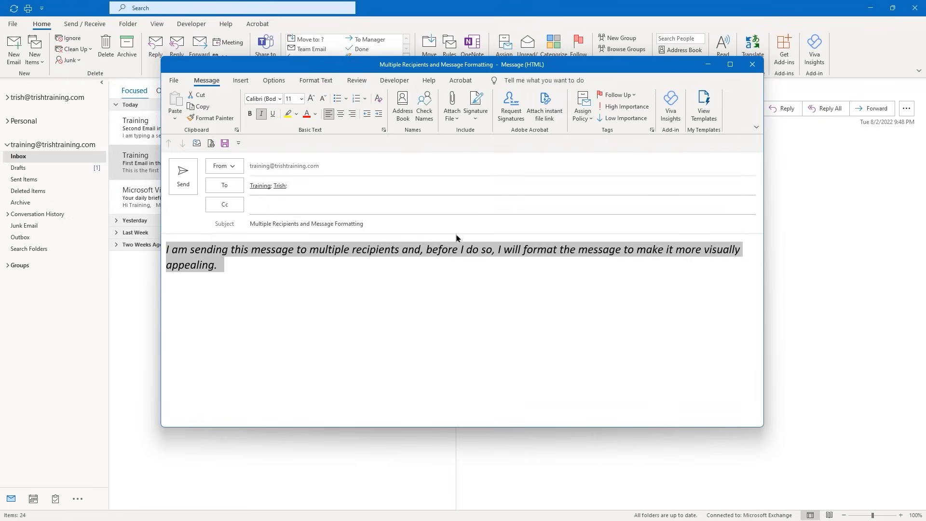
{"action": "left_click", "coordinate": [315, 114]}
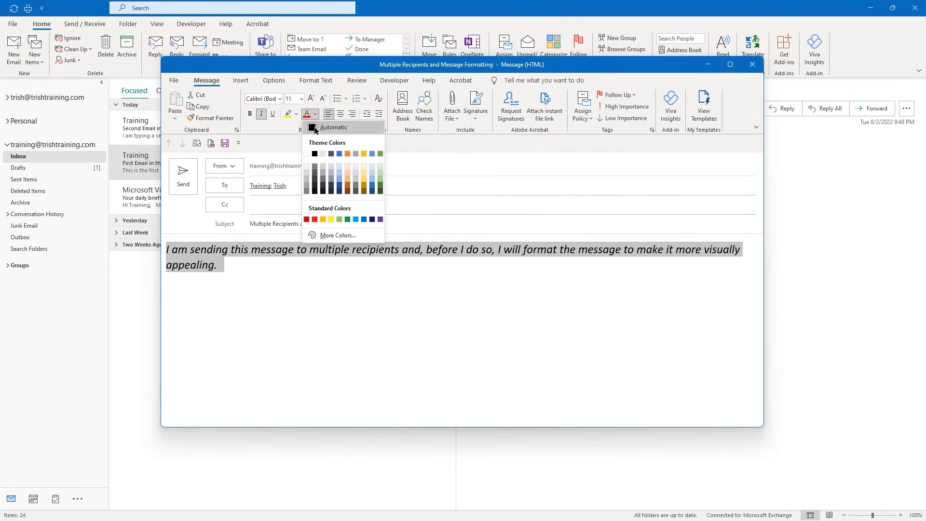
{"action": "left_click", "coordinate": [348, 187]}
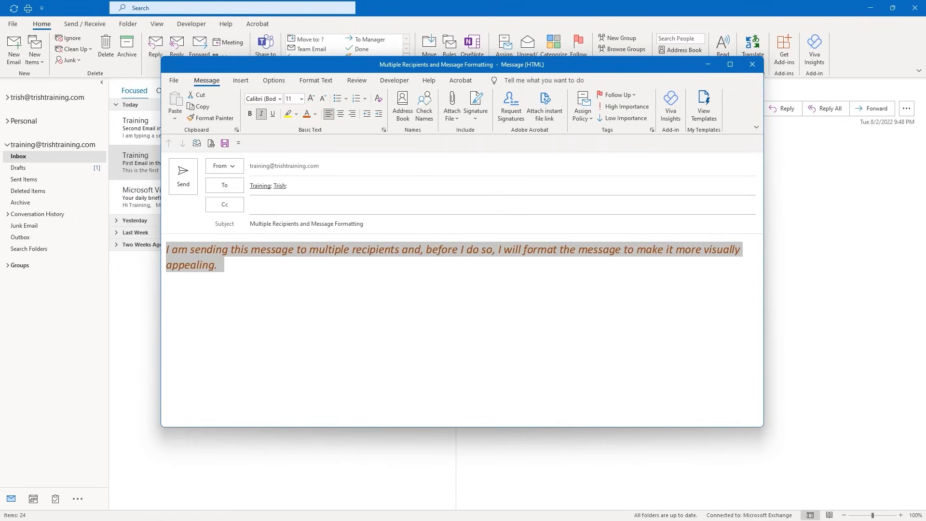
{"action": "left_click", "coordinate": [219, 265]}
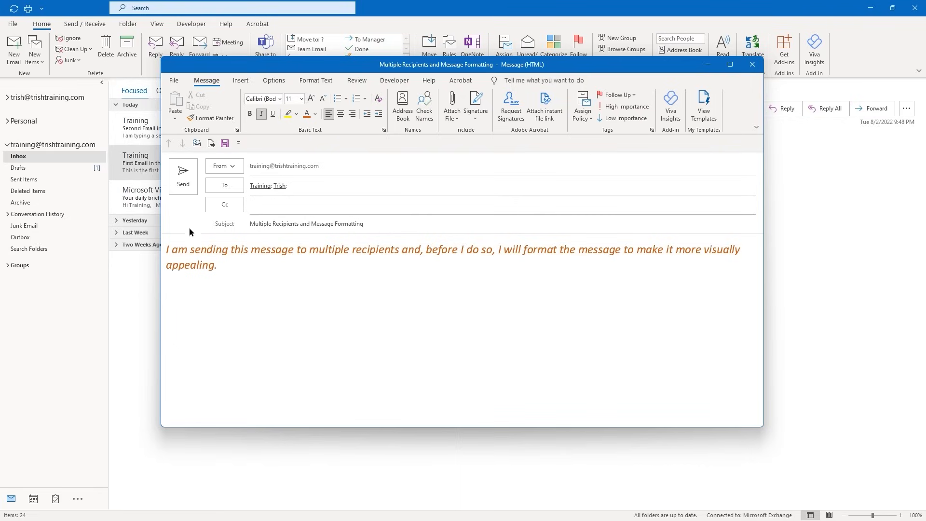
Send the email and mark the received 'Multiple Recipients and Message Formatting' message as read
{"action": "left_click", "coordinate": [187, 185]}
{"action": "left_click", "coordinate": [181, 187]}
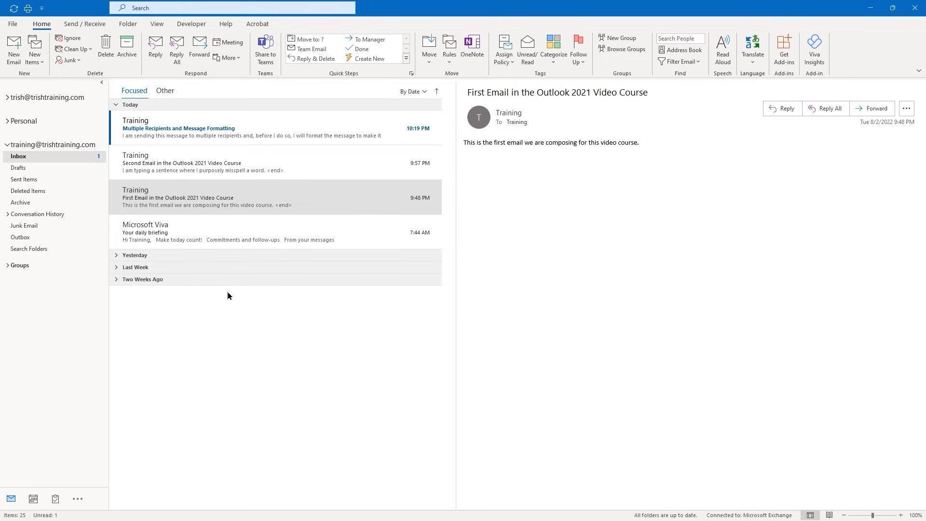
{"action": "right_click", "coordinate": [224, 131]}
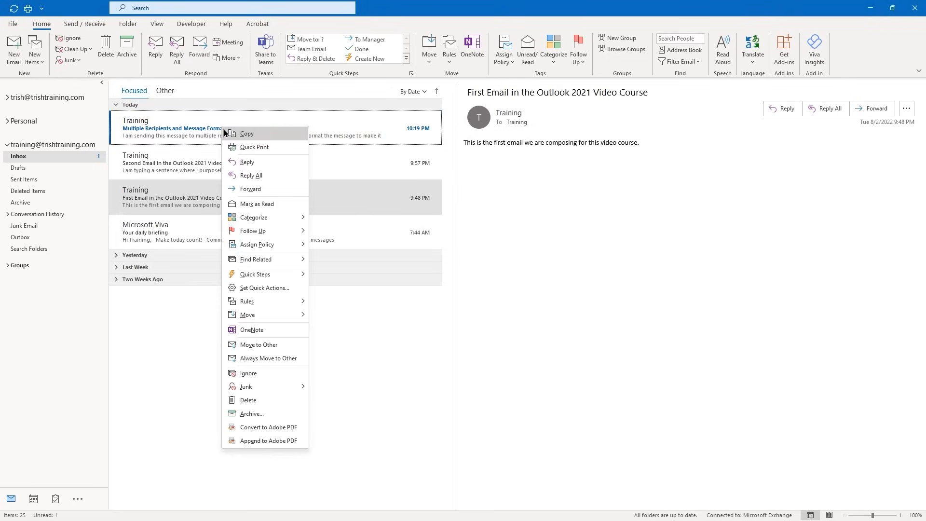
{"action": "left_click", "coordinate": [255, 205]}
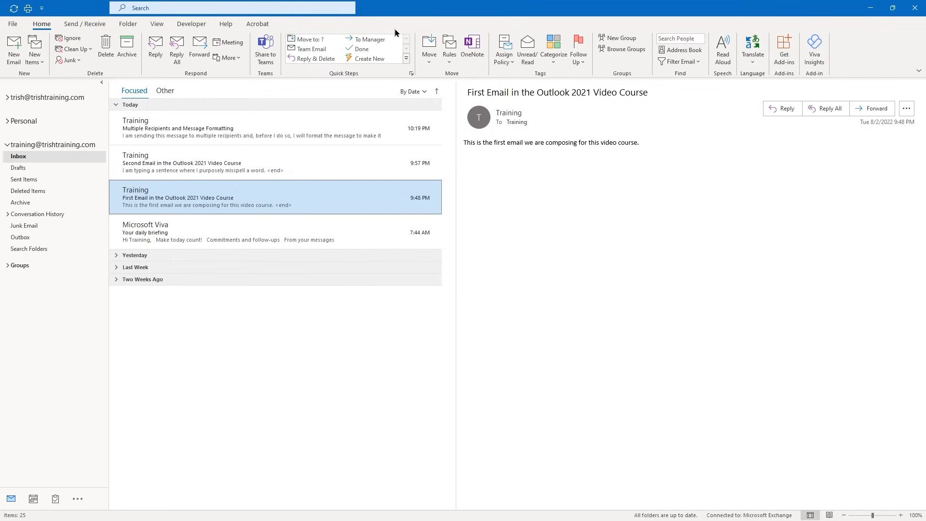
Start a new email to Training with the subject 'More Formatting Options'
{"action": "key", "text": "ctrl+n"}
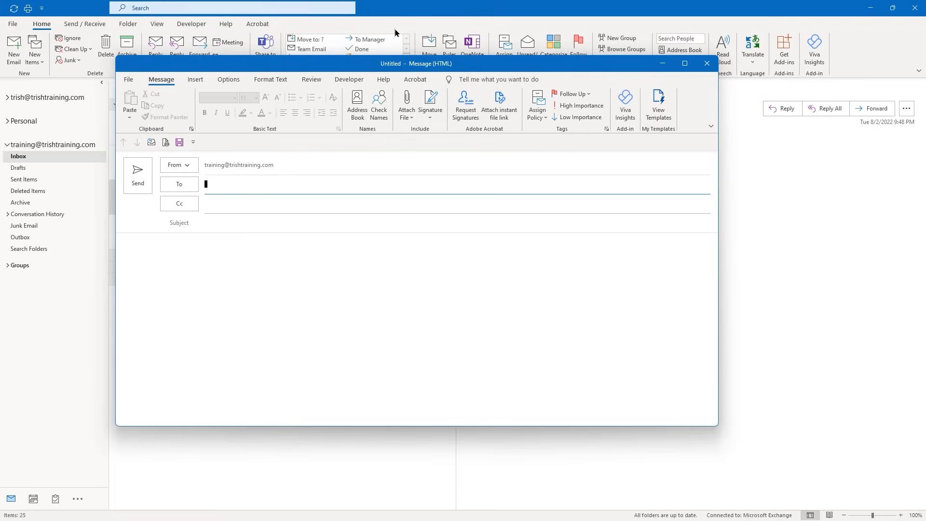
{"action": "type", "text": "Training;"}
{"action": "key", "text": "Return"}
{"action": "left_click", "coordinate": [240, 222]}
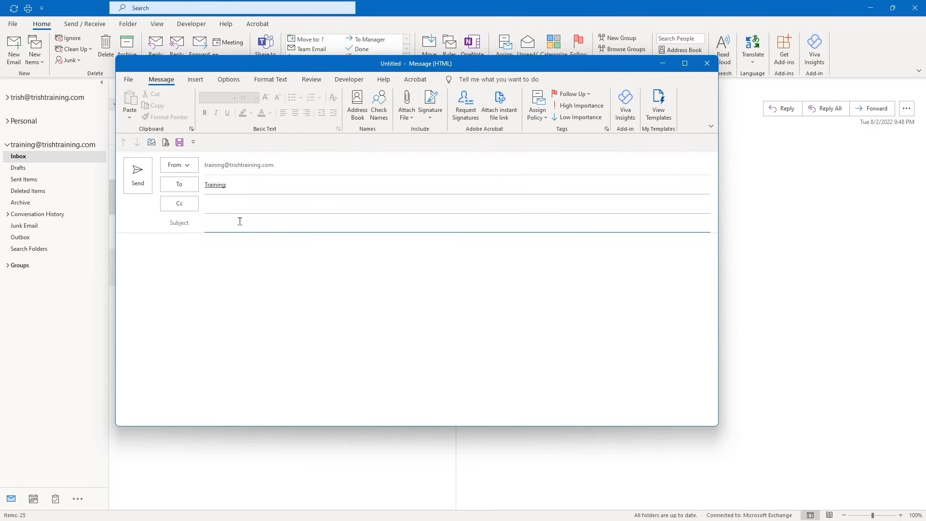
{"action": "type", "text": "More Formatting Options"}
Paste the 'Formatting Options' heading and intro sentence into the body, then show the Format Text commands
{"action": "left_click", "coordinate": [137, 245]}
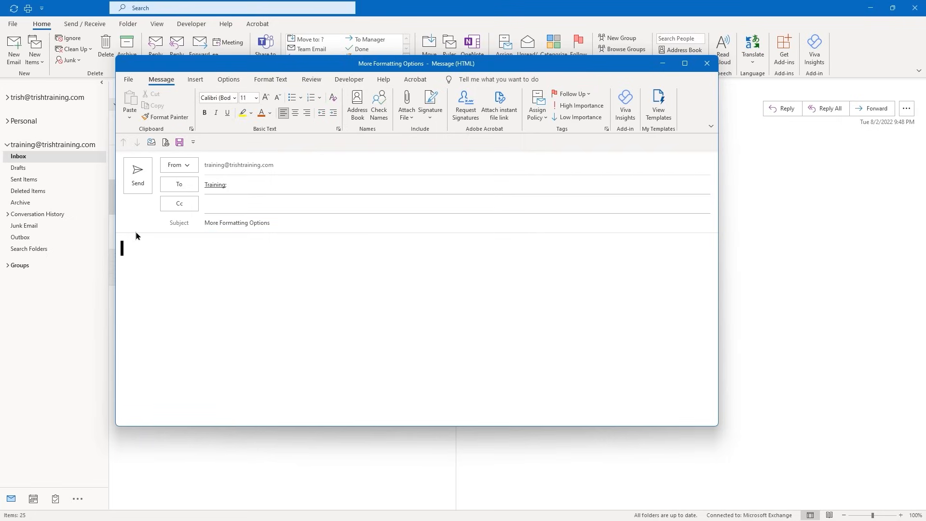
{"action": "type", "text": "Formatting Options  We are going to review some additional formatting options available in Outlook.  Some of them mimic Word features."}
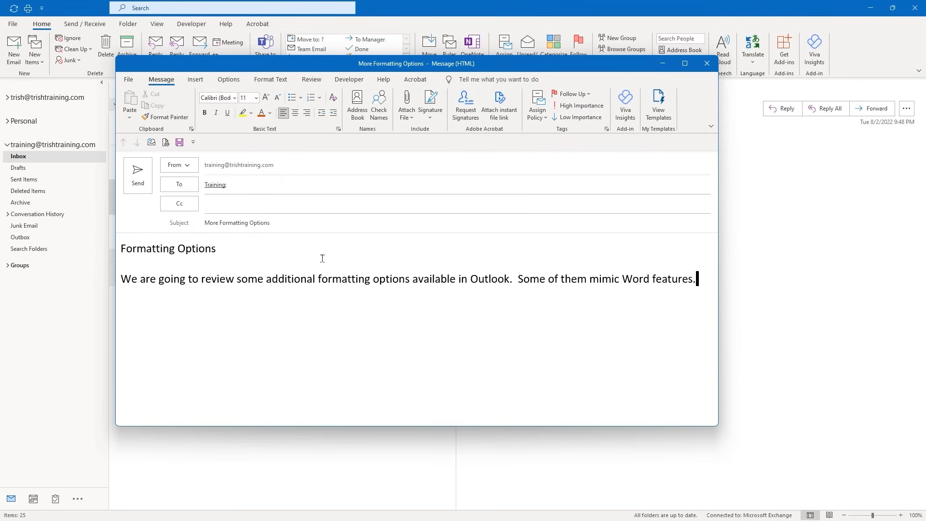
{"action": "left_click", "coordinate": [270, 79]}
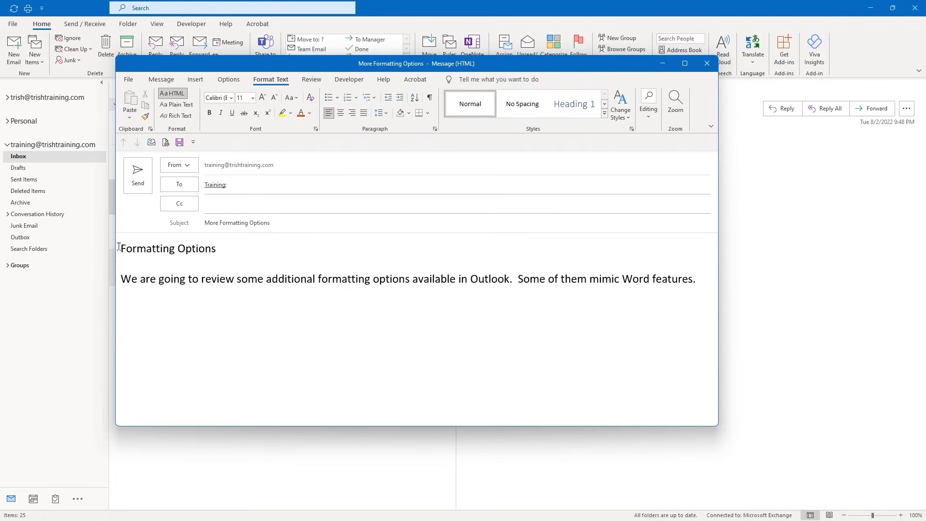
Make the 'Formatting Options' line a Heading 1 and expand the full Styles gallery
{"action": "left_click", "coordinate": [112, 248]}
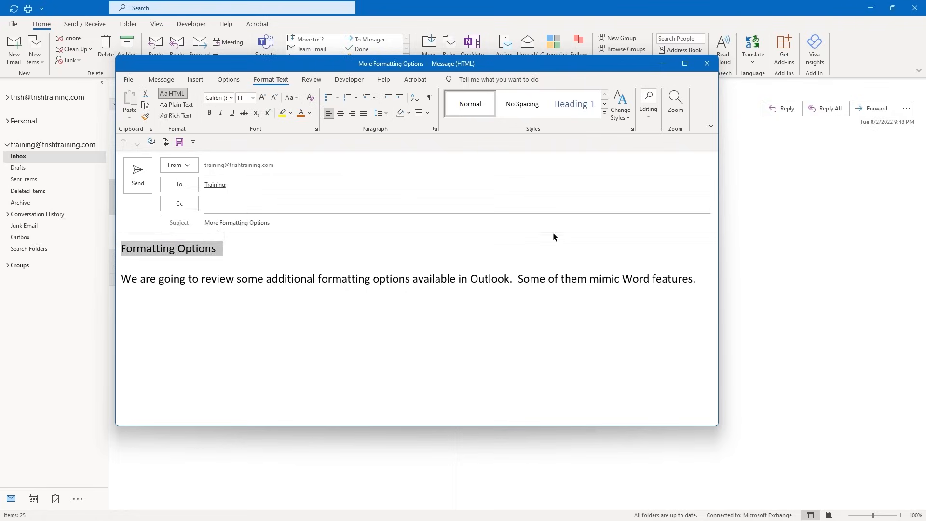
{"action": "left_click", "coordinate": [575, 110]}
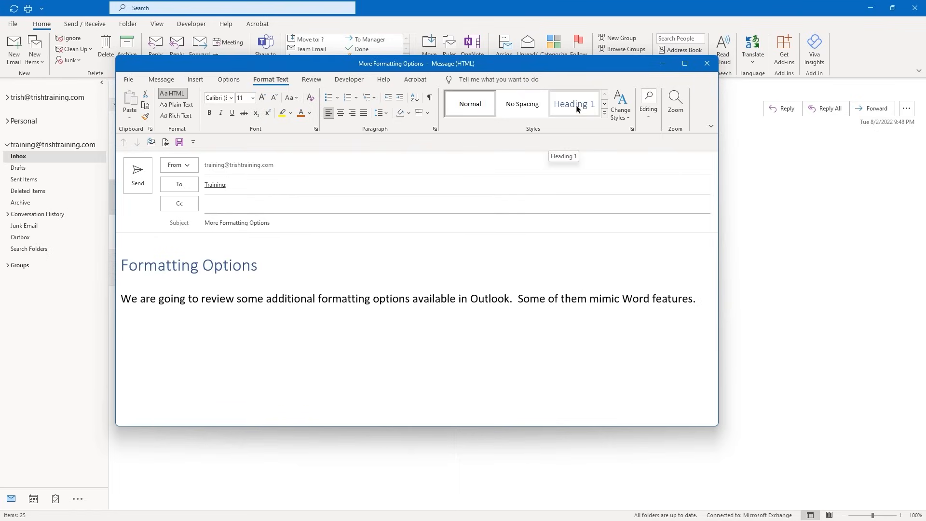
{"action": "left_click", "coordinate": [575, 106]}
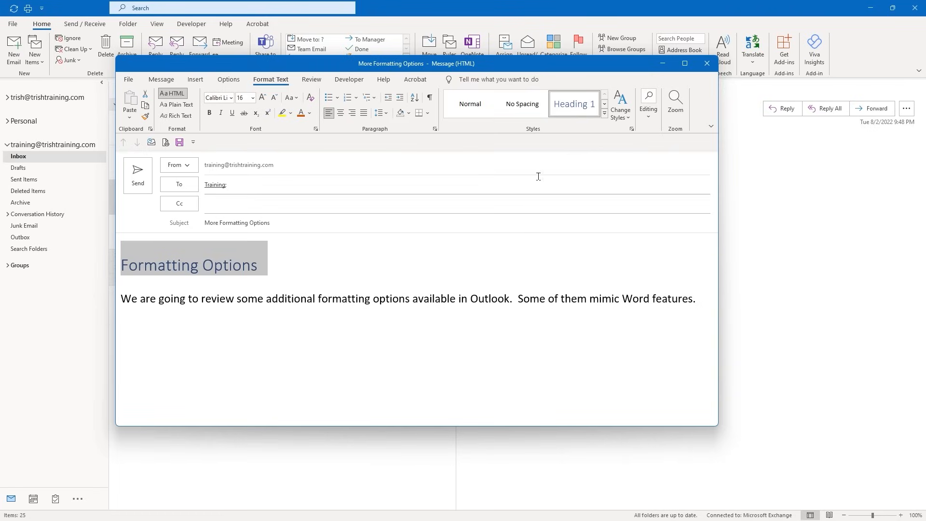
{"action": "left_click", "coordinate": [605, 113]}
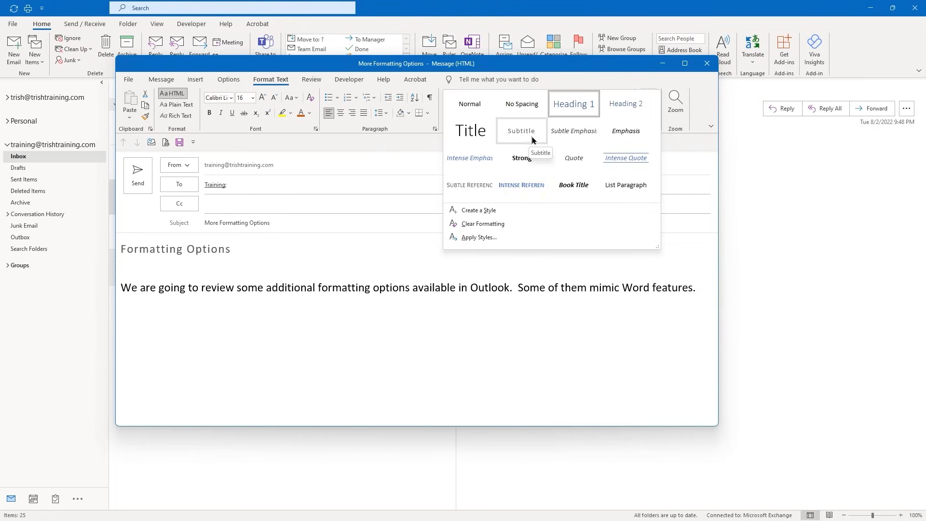
Restyle the heading as Heading 2 and colour the body sentence Blue, Accent 1, Darker 25%
{"action": "left_click", "coordinate": [627, 102]}
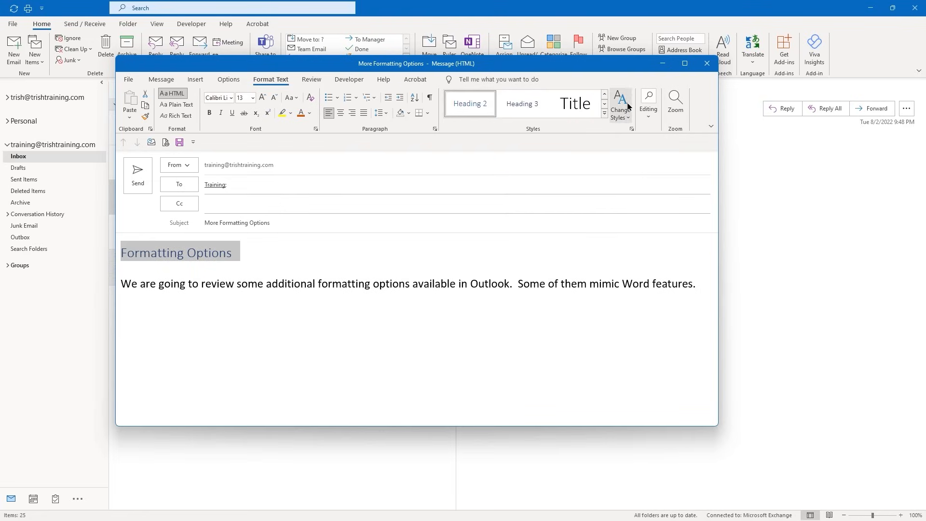
{"action": "left_click", "coordinate": [244, 294]}
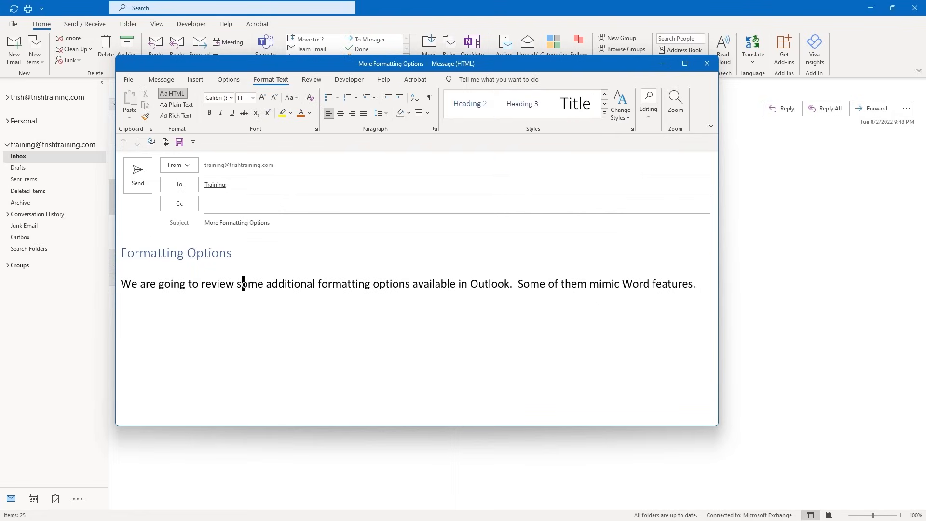
{"action": "left_click", "coordinate": [112, 288]}
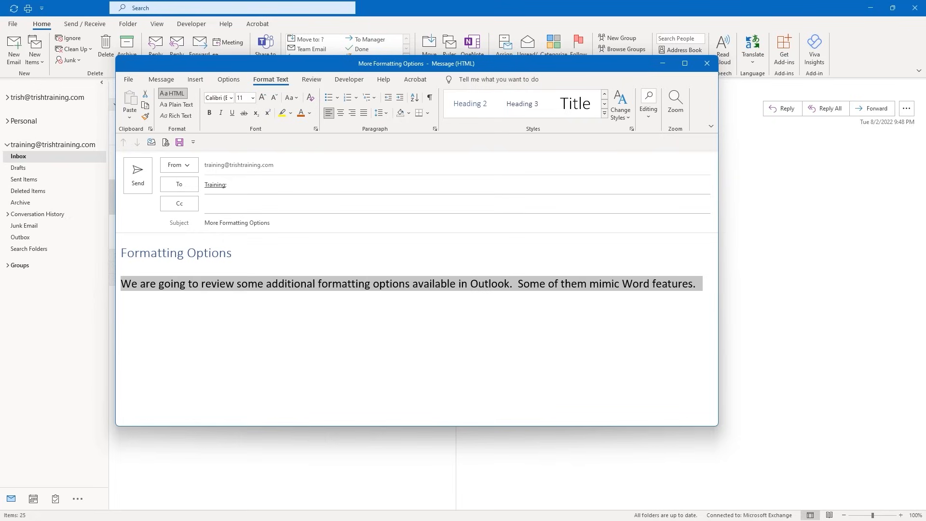
{"action": "left_click", "coordinate": [308, 114]}
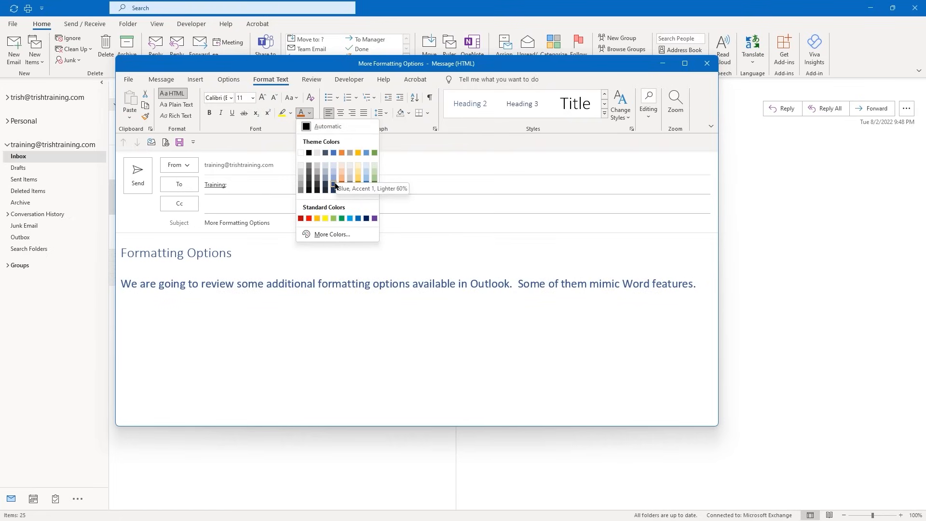
{"action": "left_click", "coordinate": [336, 186]}
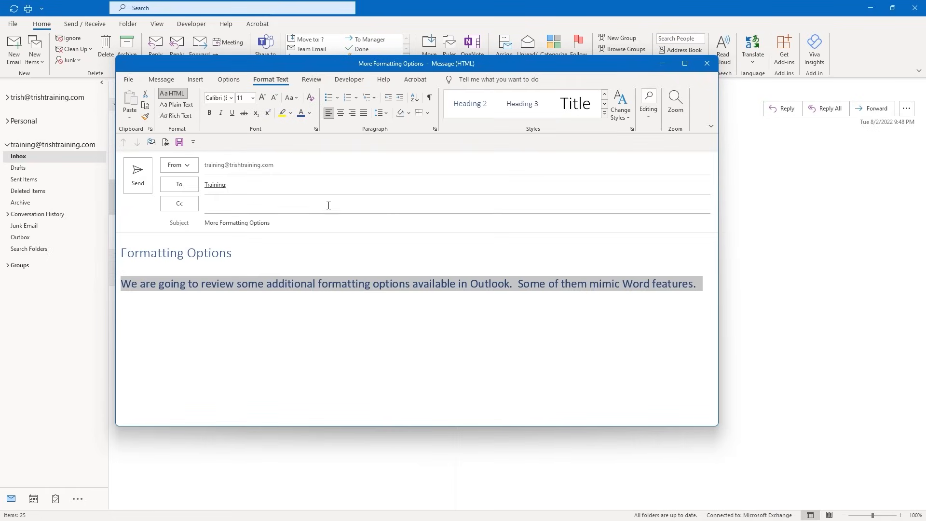
{"action": "left_click", "coordinate": [285, 283]}
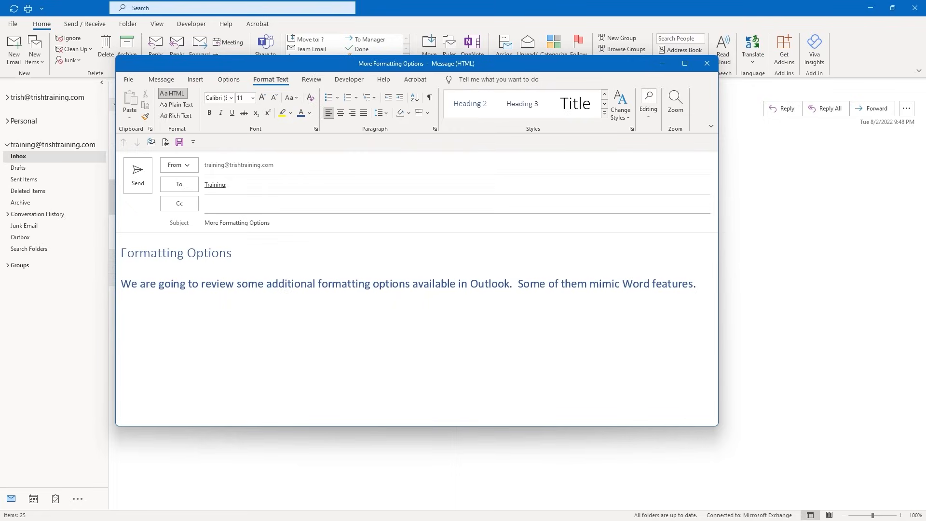
Send the 'More Formatting Options' email and return to the main Inbox window
{"action": "left_click", "coordinate": [139, 176]}
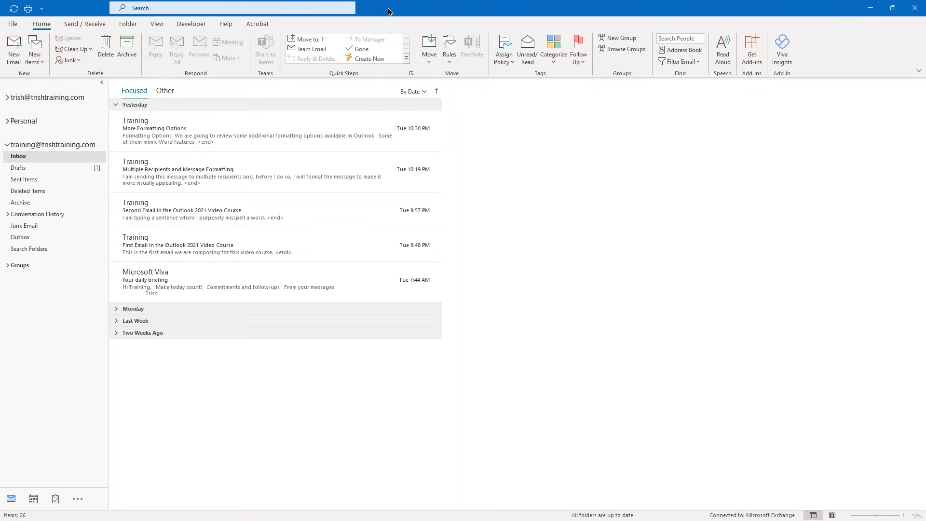
{"action": "left_click", "coordinate": [389, 9]}
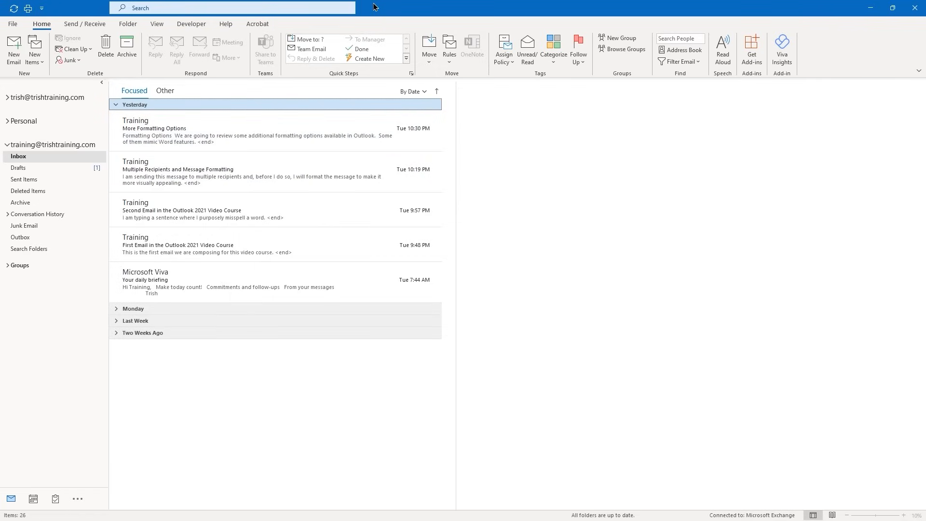
Create an email to Training titled 'Working with an Attachment - Via Ribbon' saying 'Please review the attached.'
{"action": "key", "text": "ctrl+n"}
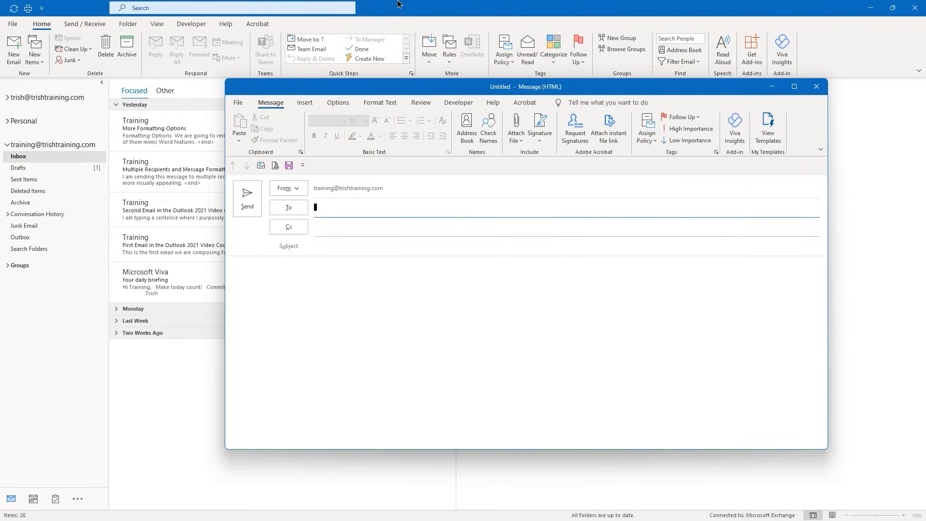
{"action": "type", "text": "Training;"}
{"action": "key", "text": "Return"}
{"action": "left_click", "coordinate": [331, 245]}
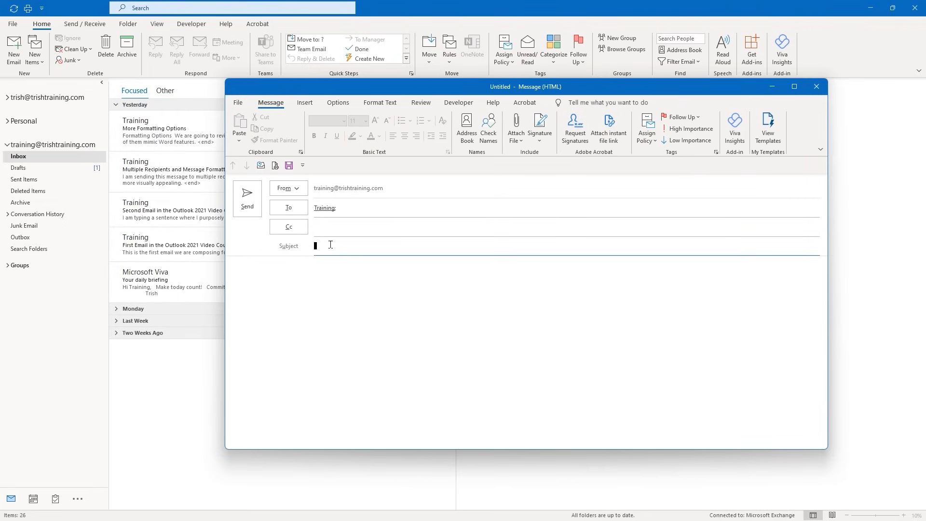
{"action": "type", "text": "Working with an Attachment - Via Ribbon"}
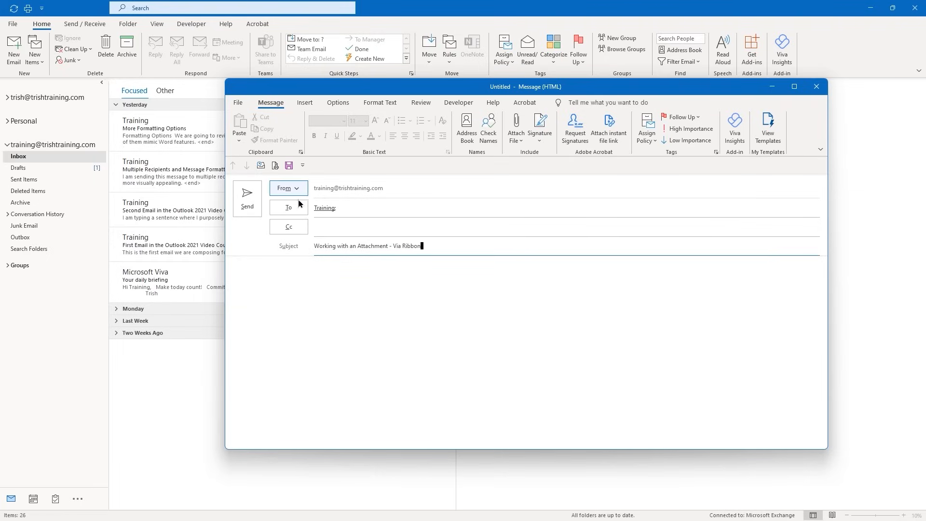
{"action": "key", "text": "Tab"}
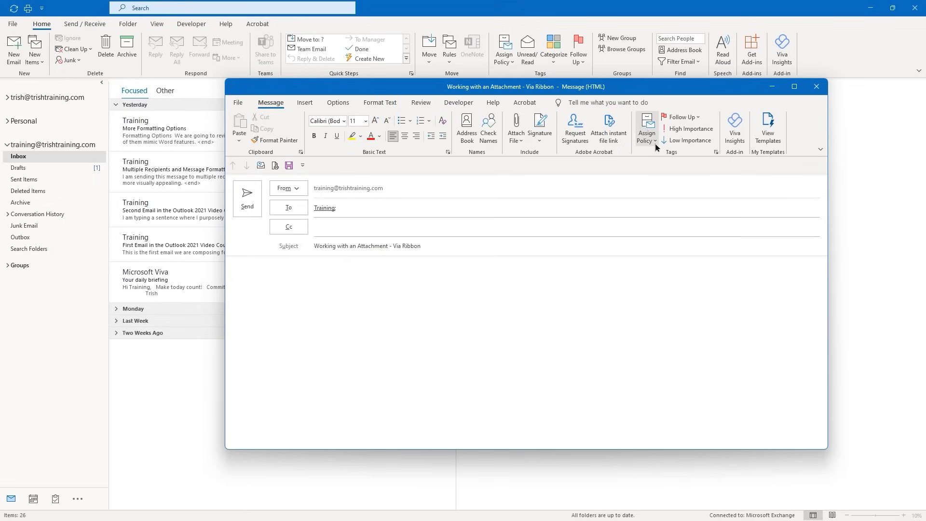
{"action": "type", "text": "Please review the attached."}
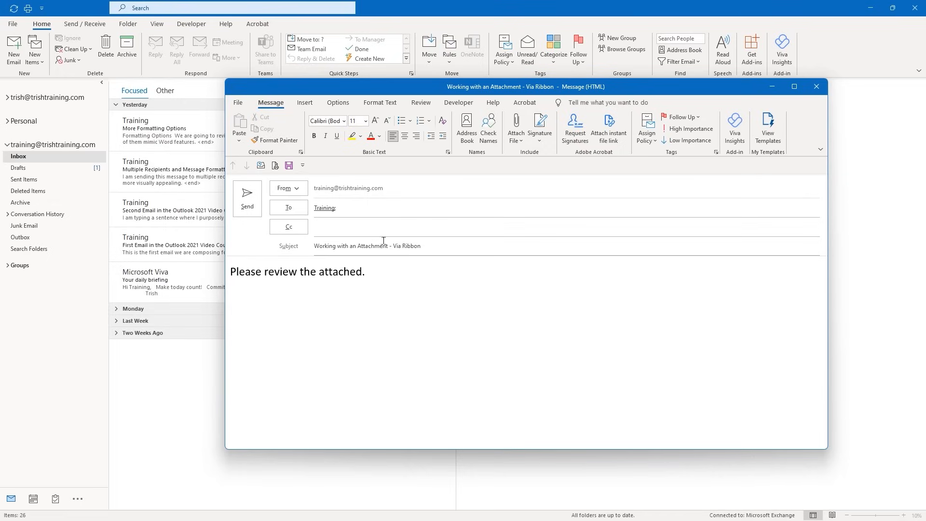
From the Insert tab's Attach File menu, browse this PC to open the Insert File dialog
{"action": "left_click", "coordinate": [520, 143]}
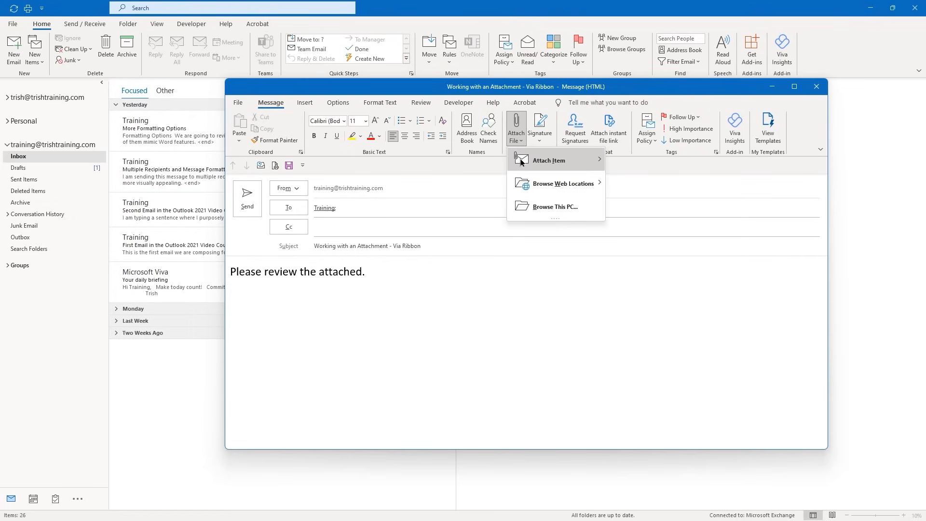
{"action": "mouse_move", "coordinate": [521, 162]}
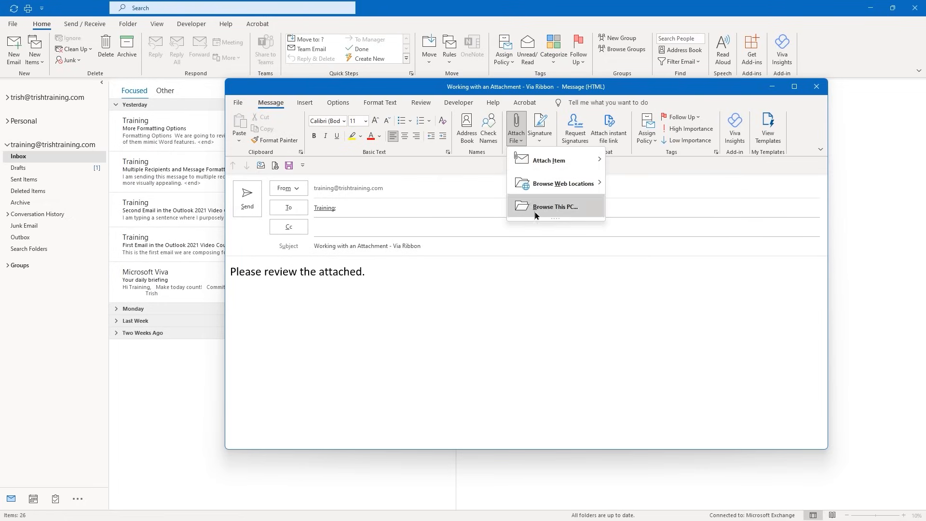
{"action": "left_click", "coordinate": [509, 277]}
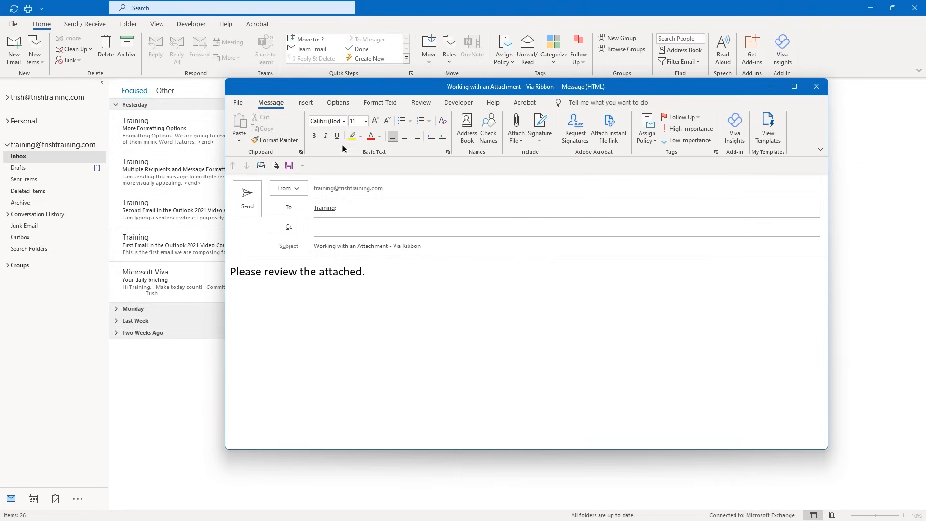
{"action": "left_click", "coordinate": [305, 103]}
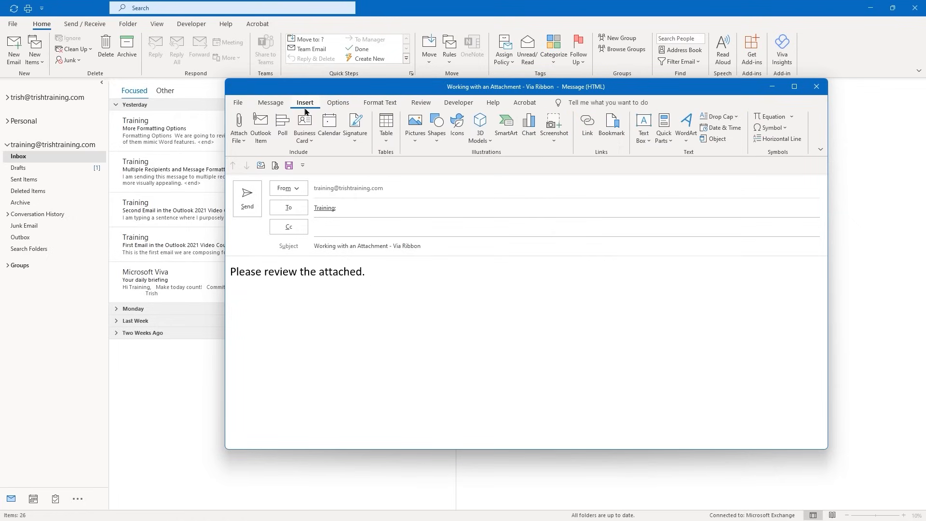
{"action": "left_click", "coordinate": [243, 144]}
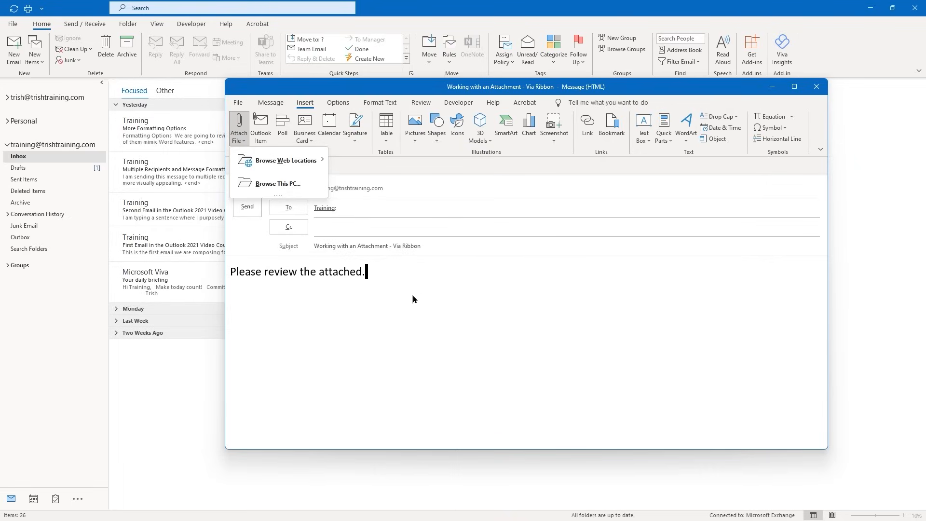
{"action": "key", "text": "Escape"}
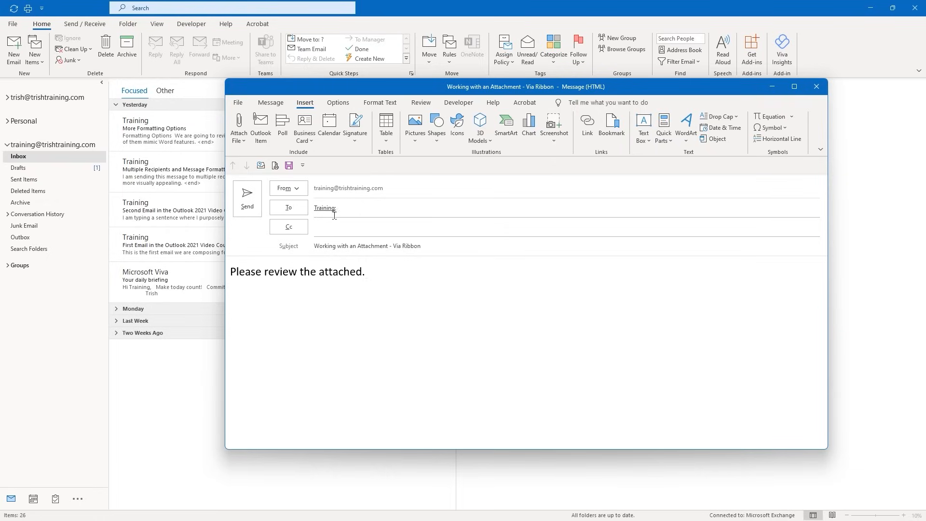
{"action": "left_click", "coordinate": [236, 145]}
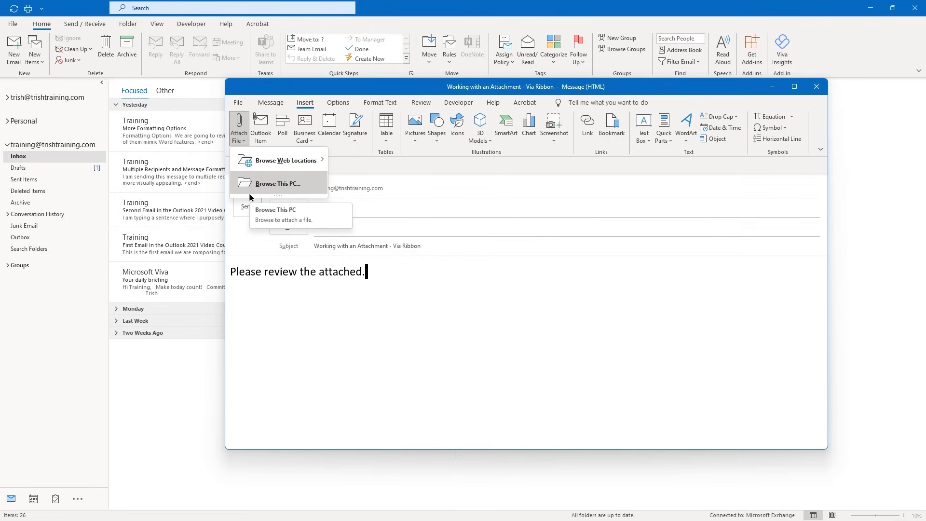
{"action": "left_click", "coordinate": [250, 193]}
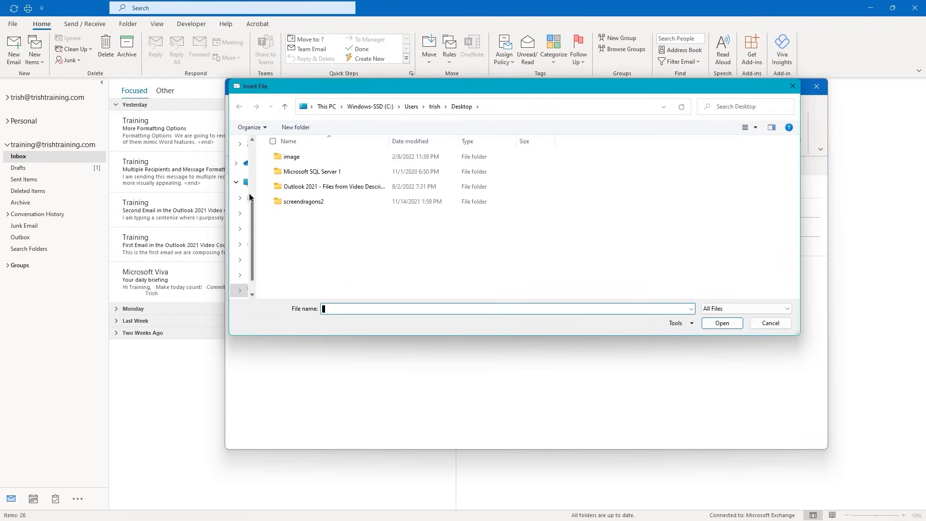
Attach 'Outlook 2021 - Course Description.docx' from the Outlook 2021 - Files from Video Description folder
{"action": "double_click", "coordinate": [307, 187]}
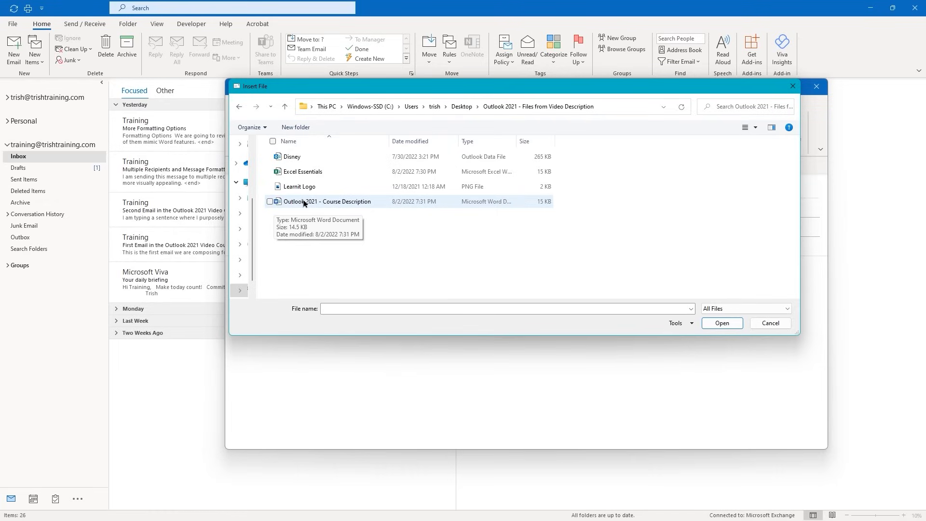
{"action": "left_click", "coordinate": [270, 202]}
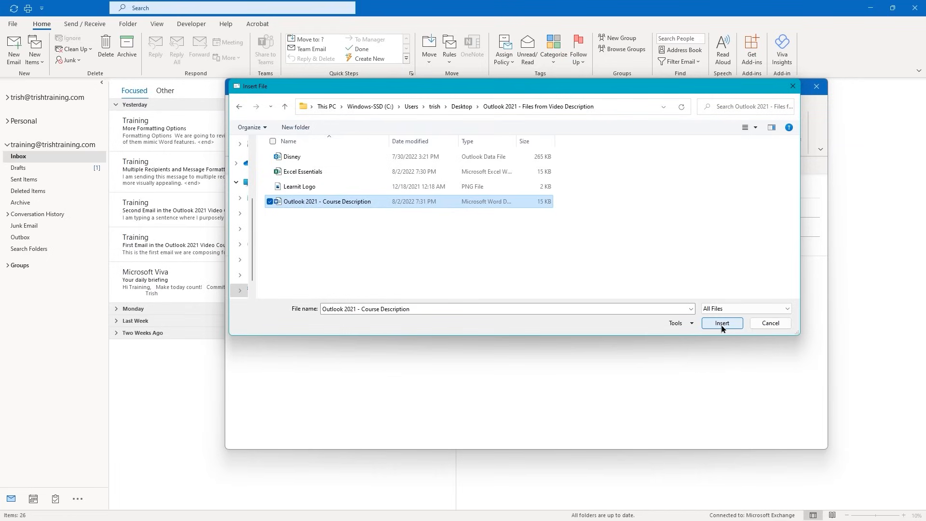
{"action": "double_click", "coordinate": [285, 203]}
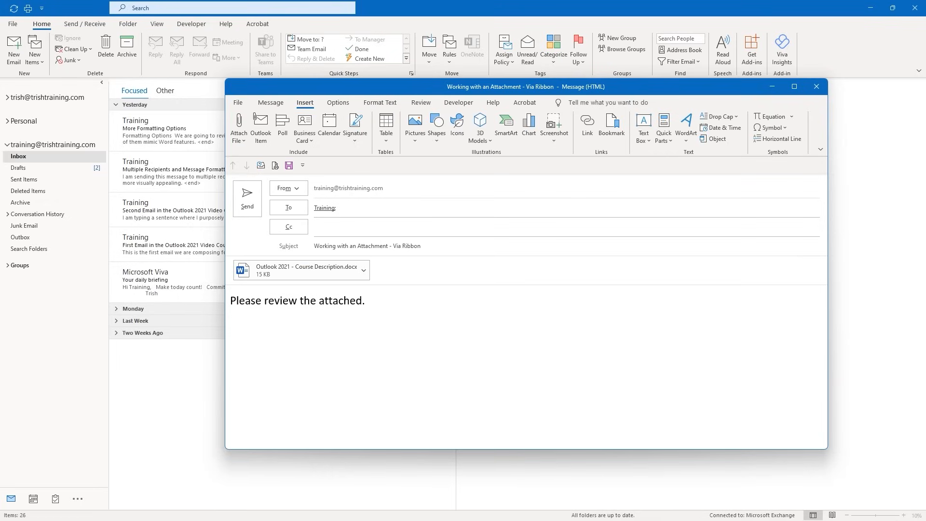
Look over the attached document's options without changing them, then send the Via Ribbon email
{"action": "left_click", "coordinate": [364, 273]}
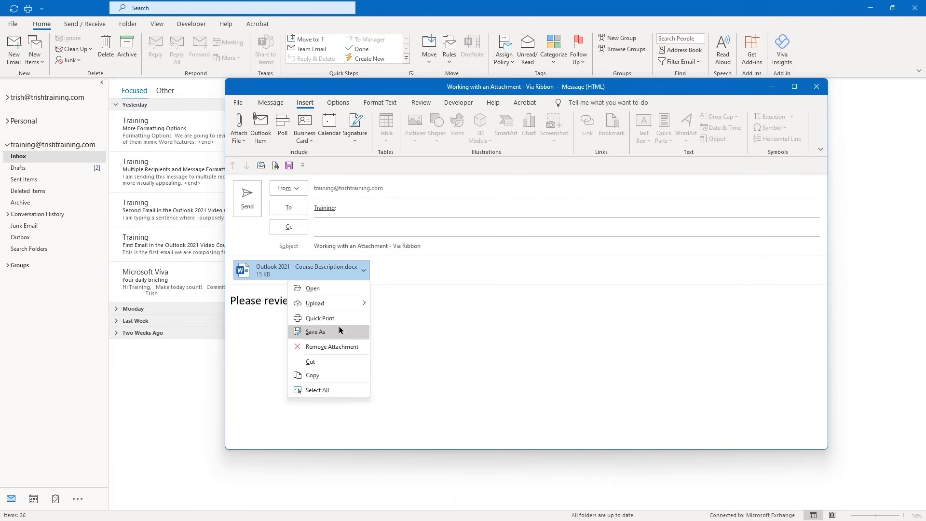
{"action": "mouse_move", "coordinate": [357, 304]}
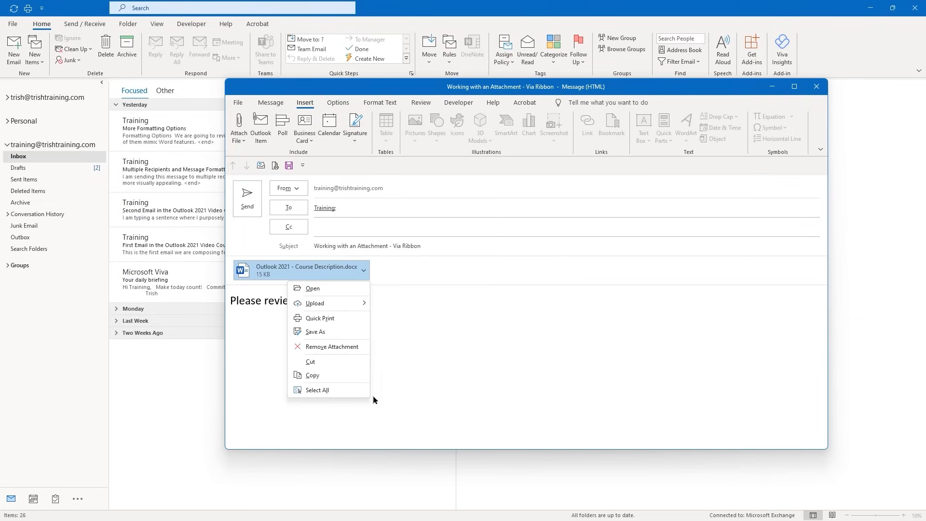
{"action": "left_click", "coordinate": [427, 360]}
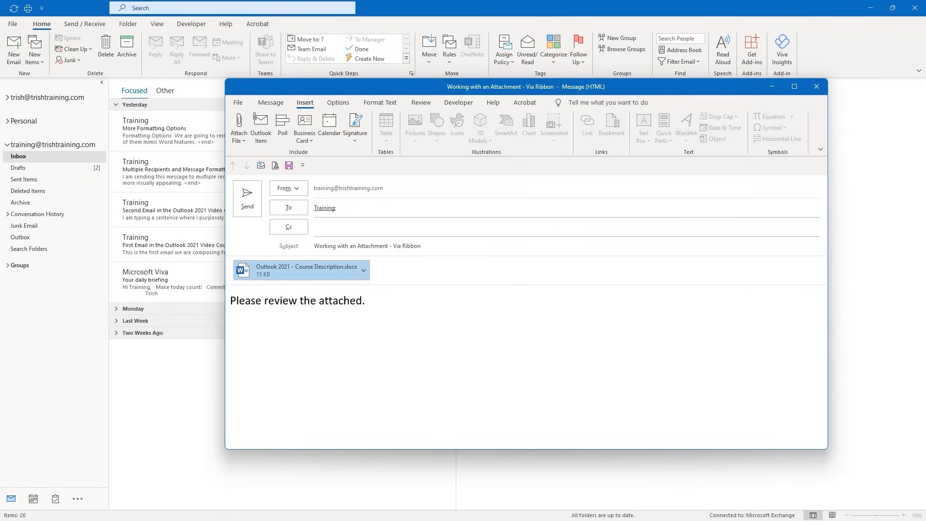
{"action": "left_click", "coordinate": [252, 203]}
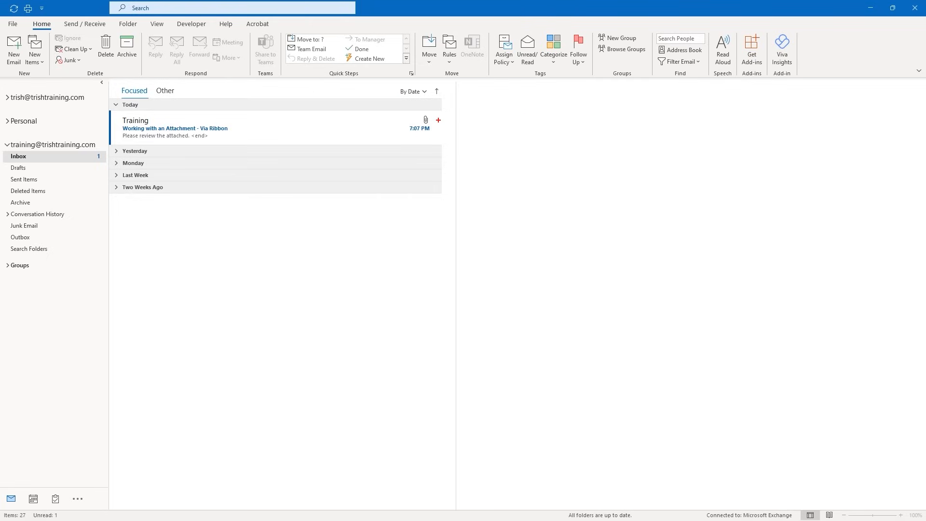
{"action": "left_click_drag", "start_coordinate": [455, 119], "coordinate": [514, 120]}
{"action": "key", "text": "Escape"}
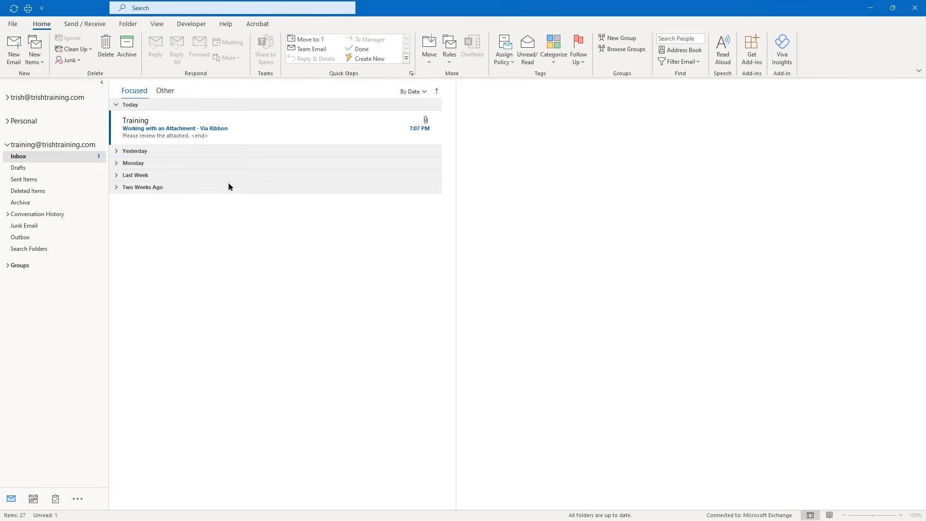
Open the received Via Ribbon email and show its Course Description attachment's options
{"action": "left_click", "coordinate": [164, 138]}
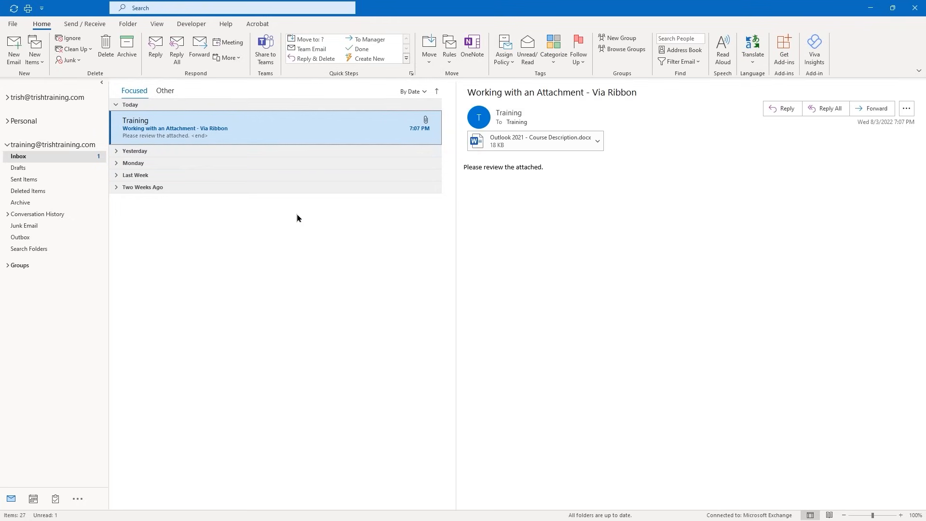
{"action": "left_click", "coordinate": [598, 141]}
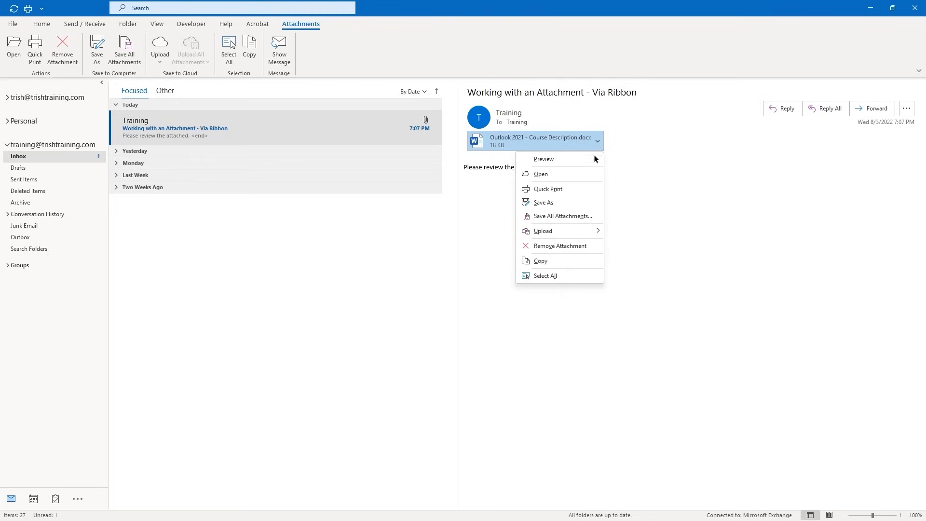
Start saving the Course Description attachment with Save As, cancel, and dismiss its options
{"action": "left_click", "coordinate": [564, 200]}
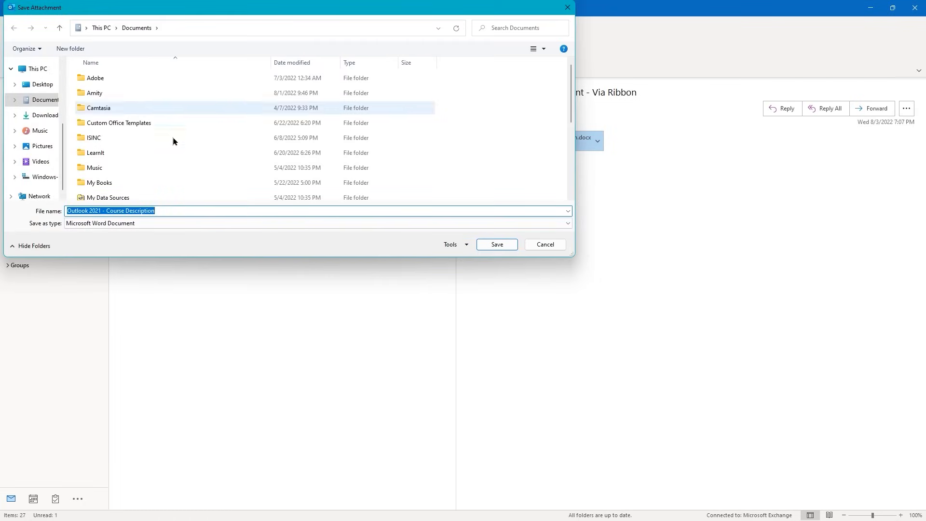
{"action": "left_click", "coordinate": [546, 244]}
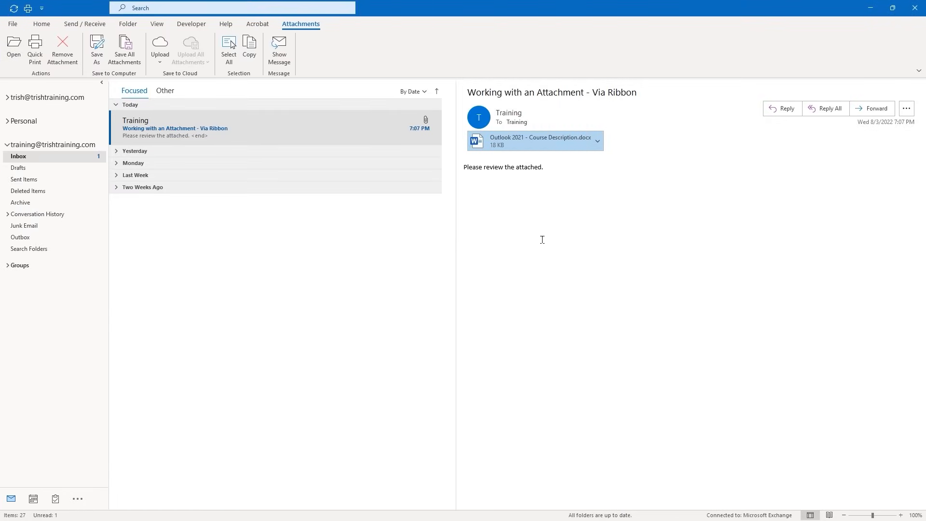
{"action": "left_click", "coordinate": [601, 148]}
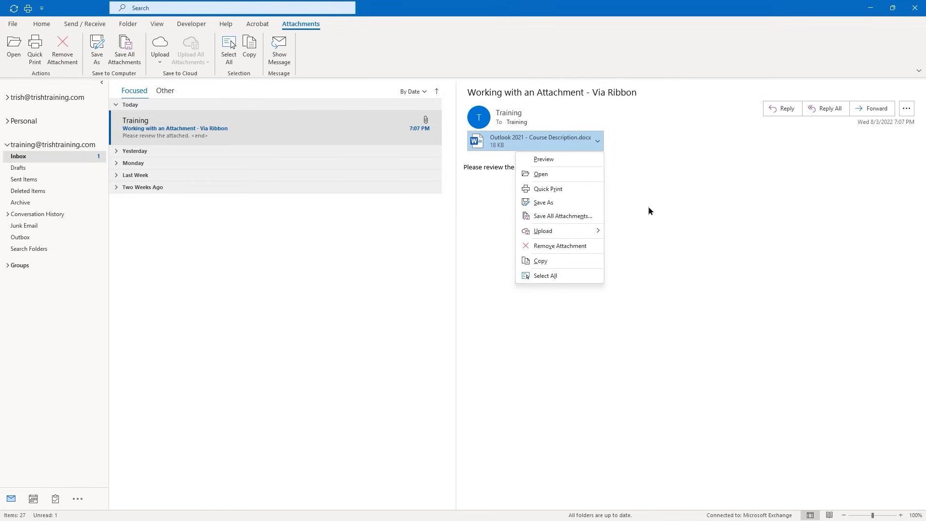
{"action": "left_click", "coordinate": [487, 256]}
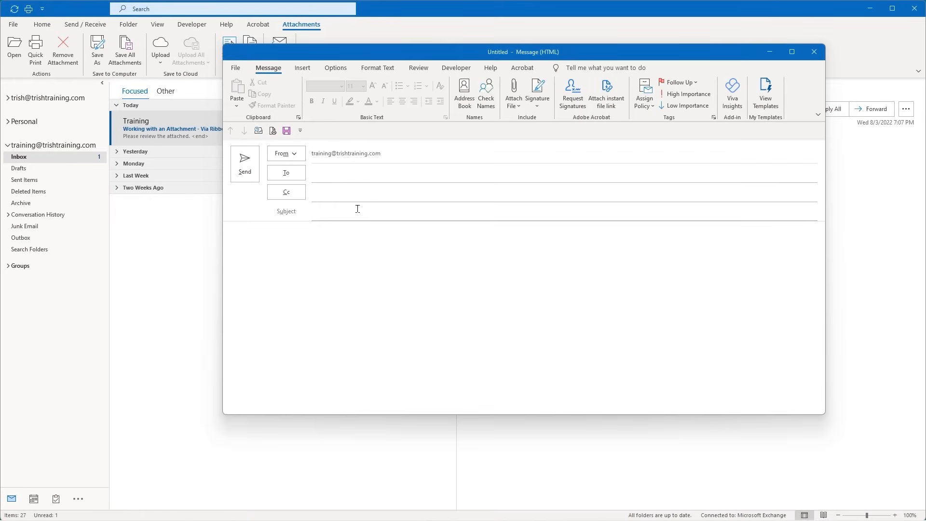
Address the email to Training, subject 'Working with an Attachment - Via Drag and Drop', body 'Please review the attached.'
{"action": "left_click", "coordinate": [327, 172]}
{"action": "key", "text": "Escape"}
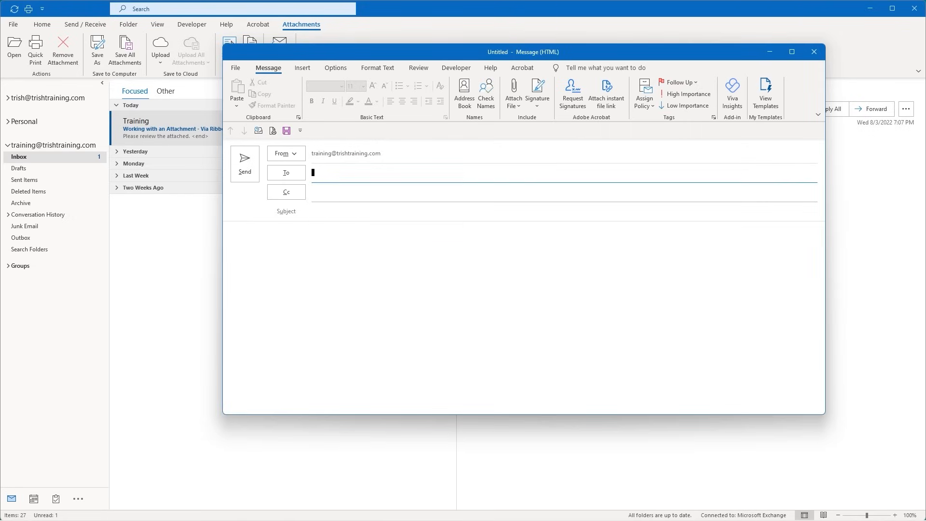
{"action": "key", "text": "Tab"}
{"action": "key", "text": "Tab"}
{"action": "key", "text": "Tab"}
{"action": "left_click", "coordinate": [423, 207]}
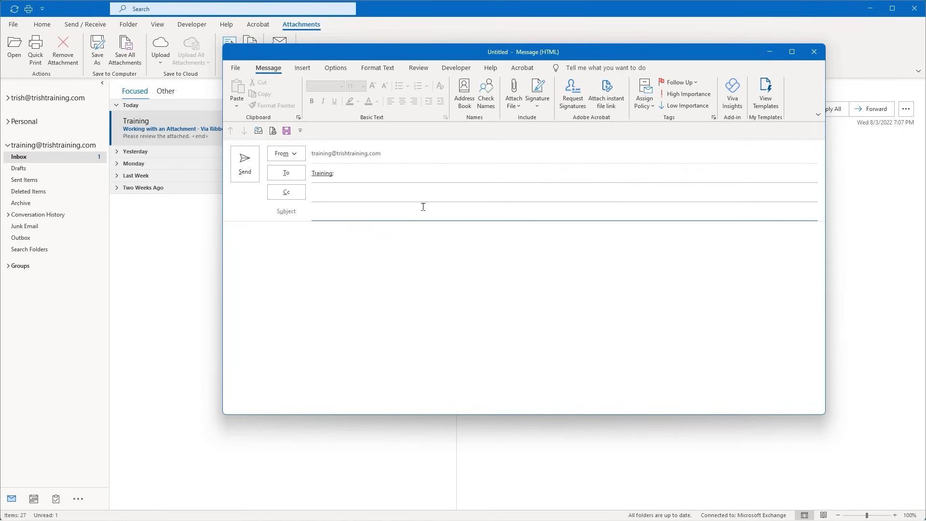
{"action": "type", "text": "Working with an Attachment - Via Drag and Drop"}
{"action": "key", "text": "Tab"}
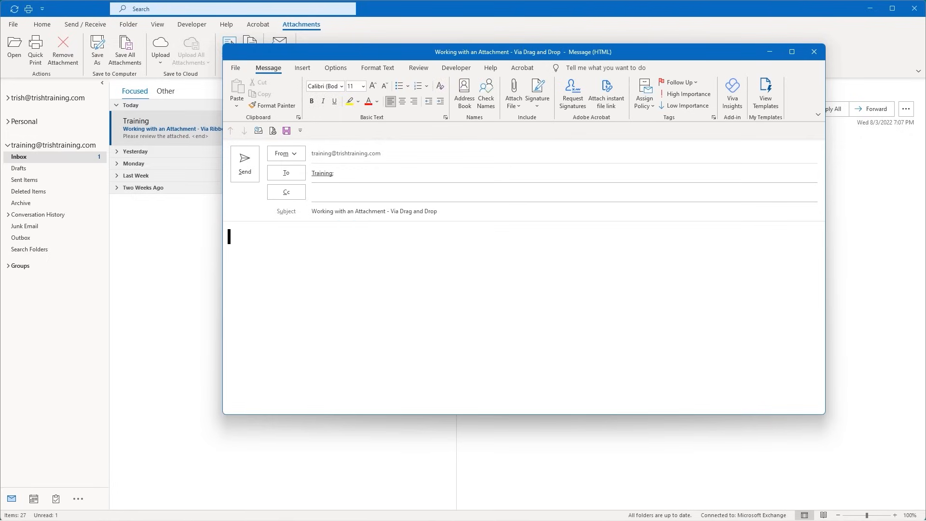
{"action": "type", "text": "Please review the at"}
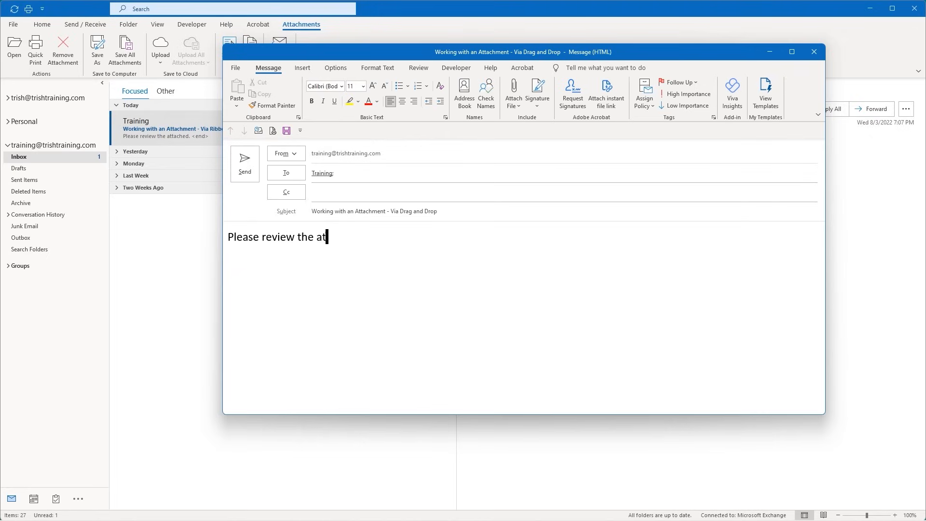
{"action": "type", "text": "tached."}
Minimize Outlook, snap the draft right and the Outlook 2021 - Files from Video Description folder left
{"action": "left_click", "coordinate": [871, 12]}
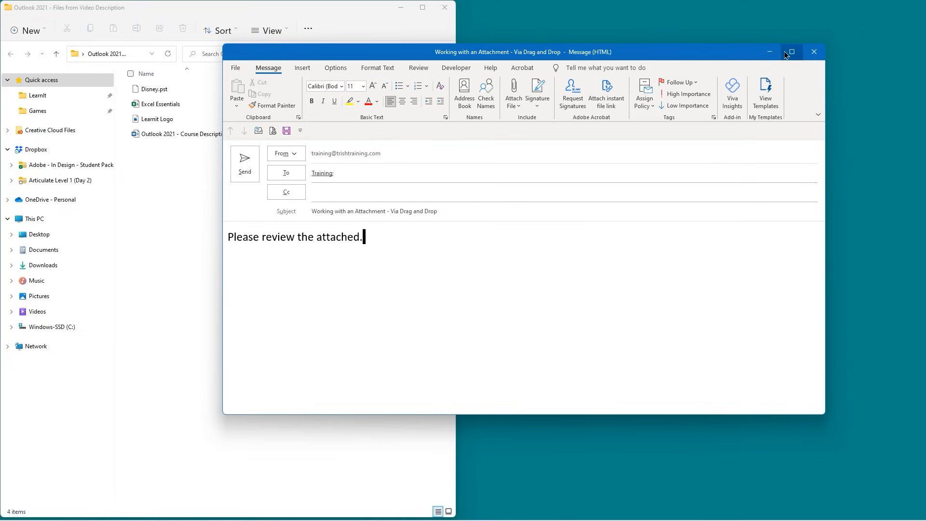
{"action": "mouse_move", "coordinate": [792, 55]}
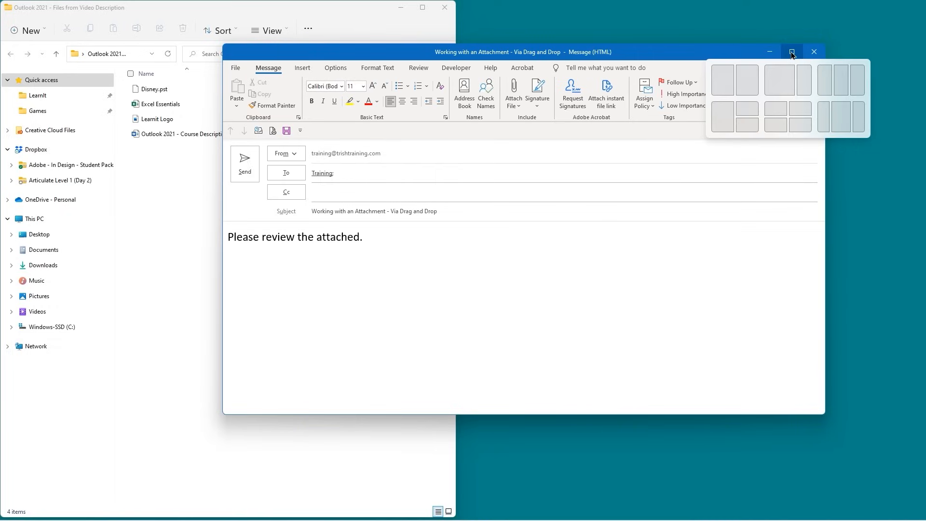
{"action": "left_click", "coordinate": [747, 82]}
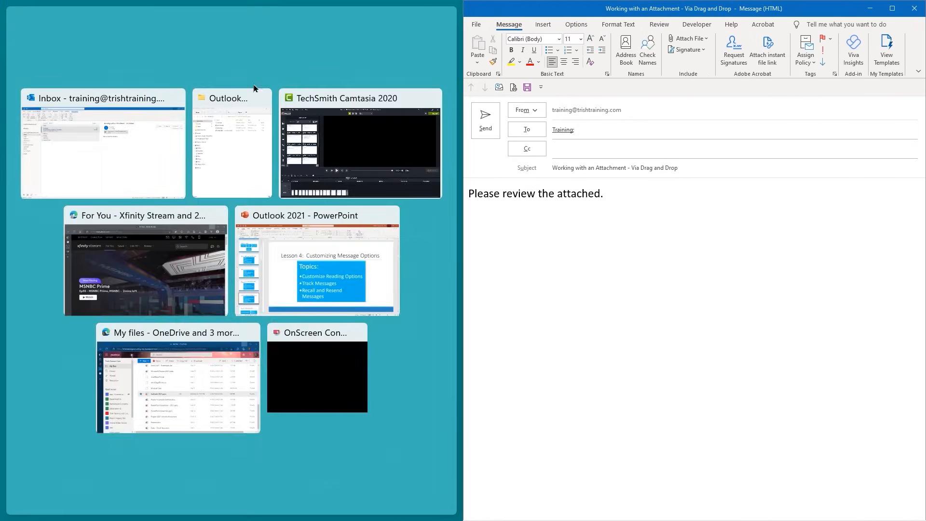
{"action": "left_click", "coordinate": [135, 119]}
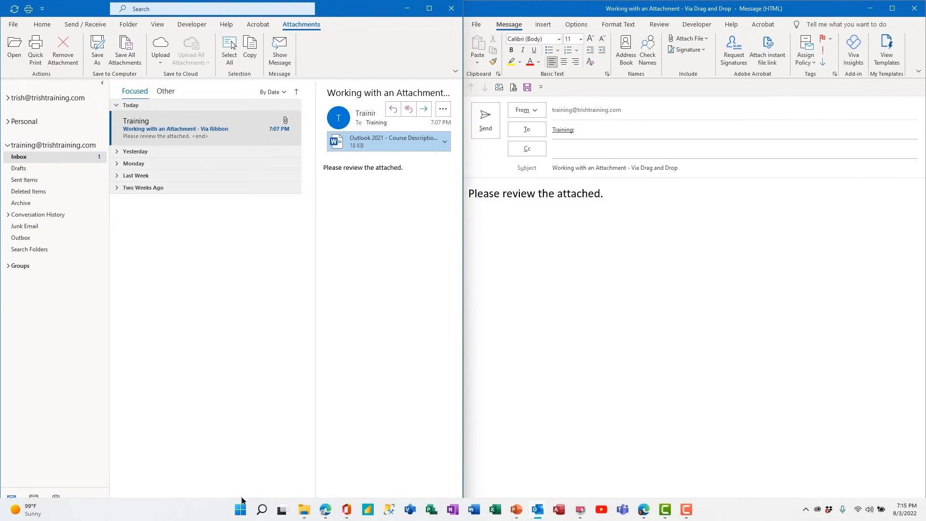
{"action": "left_click", "coordinate": [305, 510]}
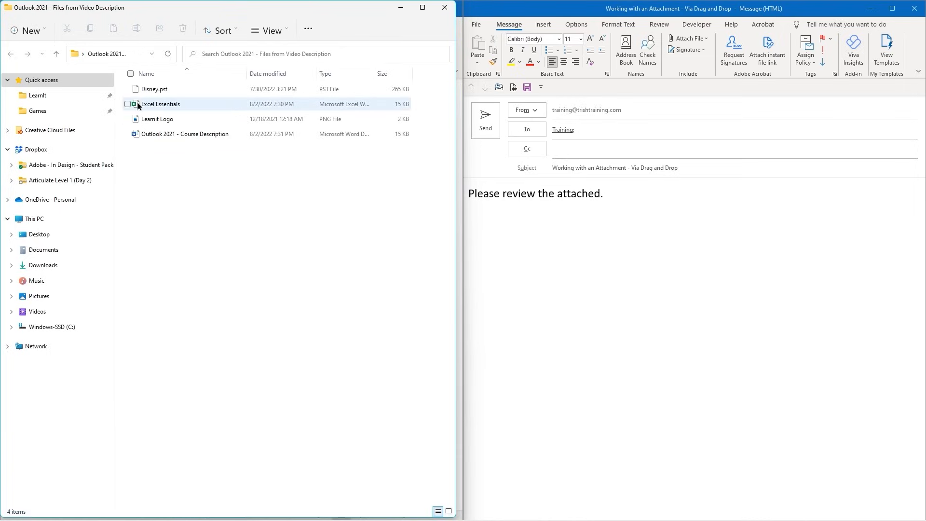
Drag Excel Essentials.xlsx into the Via Drag and Drop message body, then maximize the message window
{"action": "left_click_drag", "start_coordinate": [137, 104], "coordinate": [470, 192]}
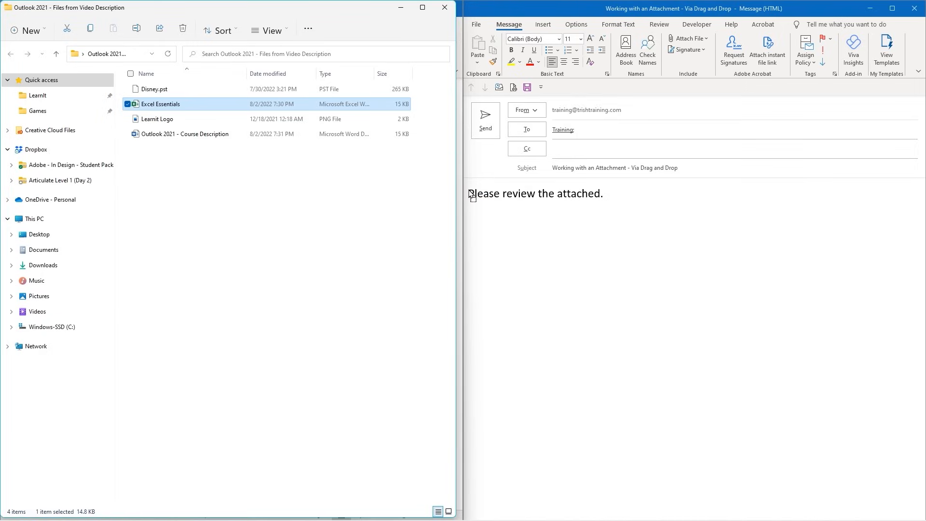
{"action": "left_click_drag", "start_coordinate": [471, 193], "coordinate": [471, 194]}
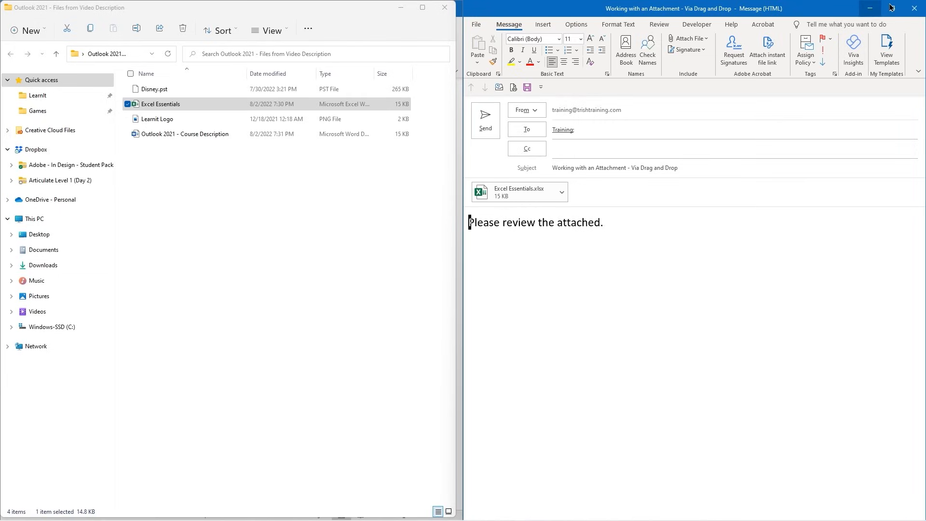
{"action": "mouse_move", "coordinate": [892, 7]}
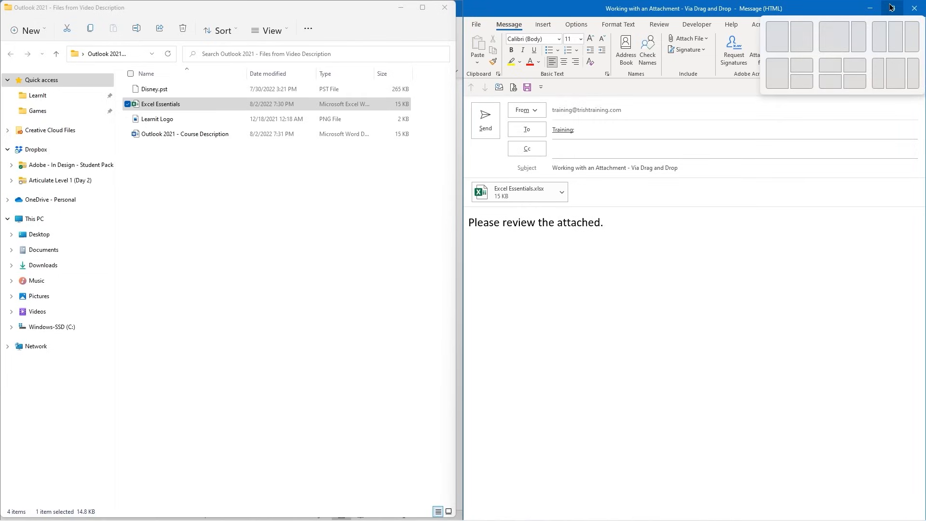
{"action": "left_click", "coordinate": [891, 7]}
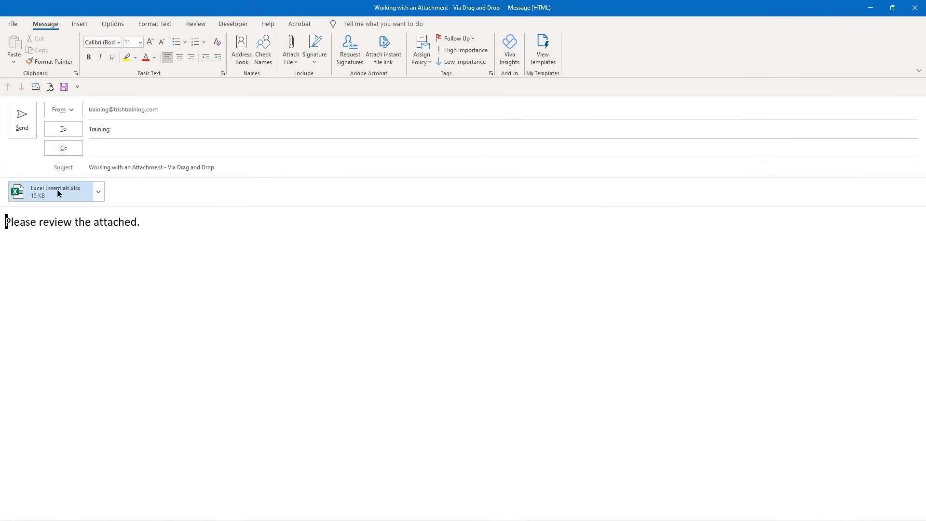
Send the Via Drag and Drop email, open it in the Inbox, and preview Excel Essentials.xlsx
{"action": "left_click", "coordinate": [21, 126]}
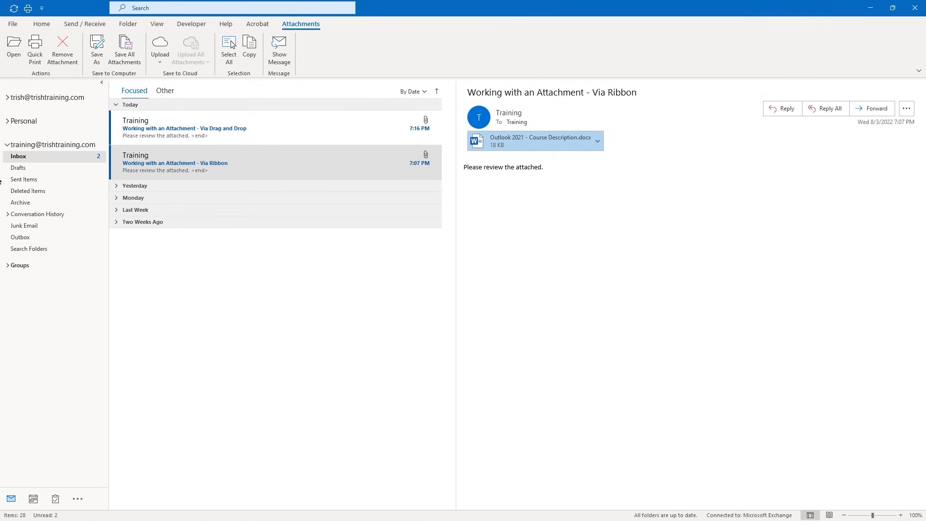
{"action": "left_click", "coordinate": [227, 133]}
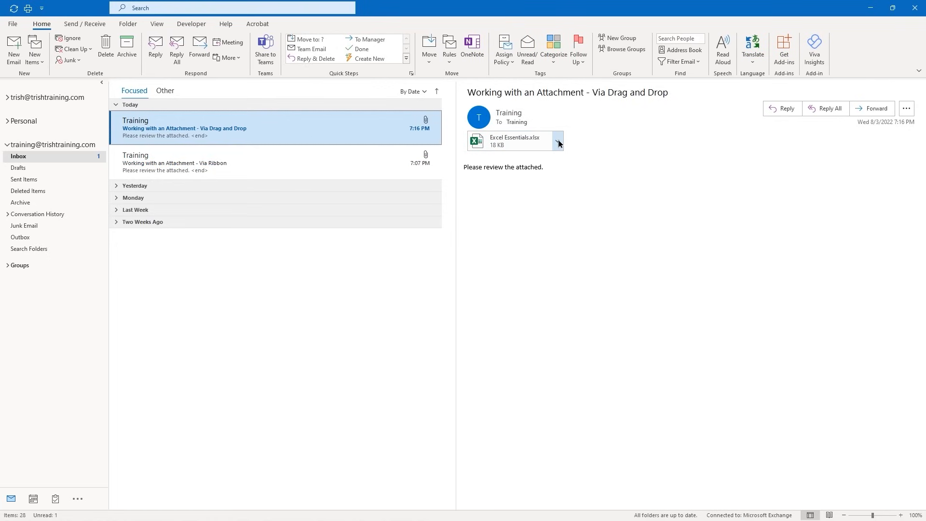
{"action": "left_click", "coordinate": [526, 142]}
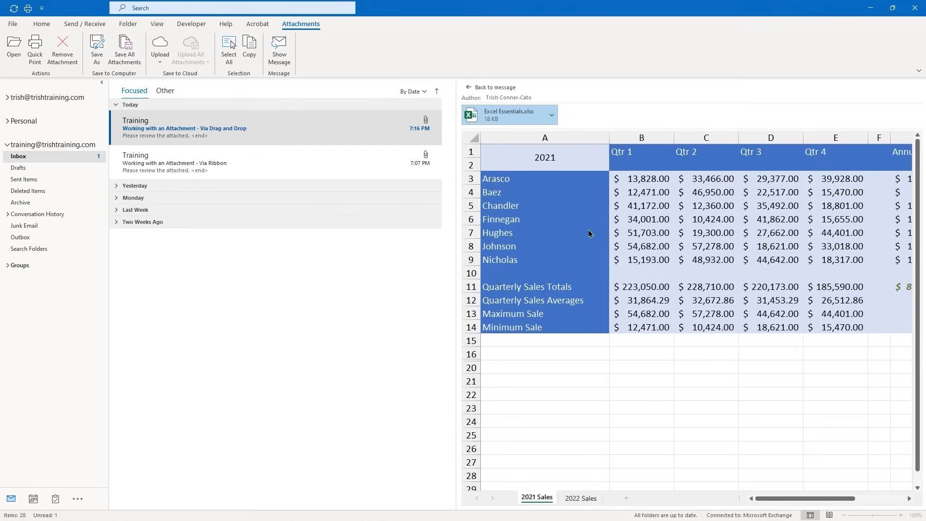
Check the Excel Essentials attachment options, then go back from the preview to the Via Drag and Drop message
{"action": "left_click", "coordinate": [552, 115]}
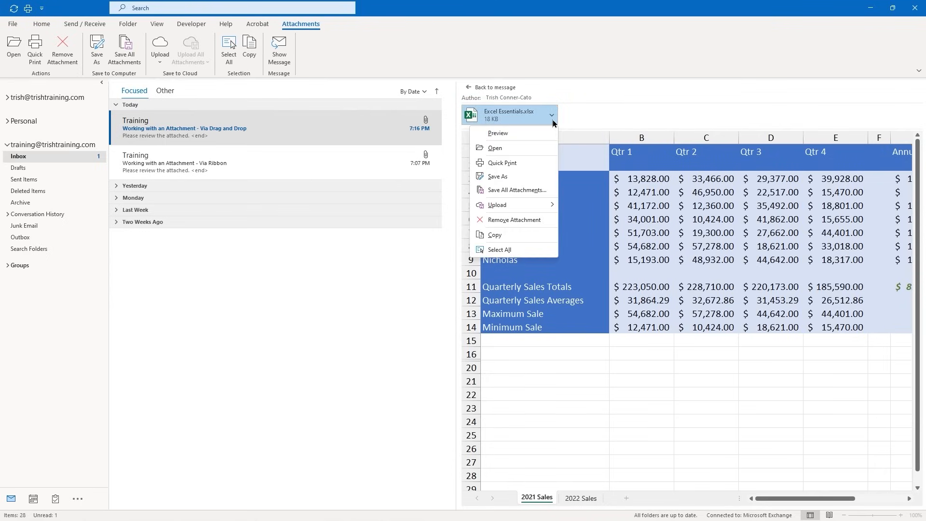
{"action": "left_click", "coordinate": [554, 121]}
{"action": "left_click", "coordinate": [553, 122]}
{"action": "left_click", "coordinate": [553, 118]}
{"action": "left_click", "coordinate": [553, 117]}
{"action": "left_click", "coordinate": [473, 90]}
{"action": "left_click", "coordinate": [474, 89]}
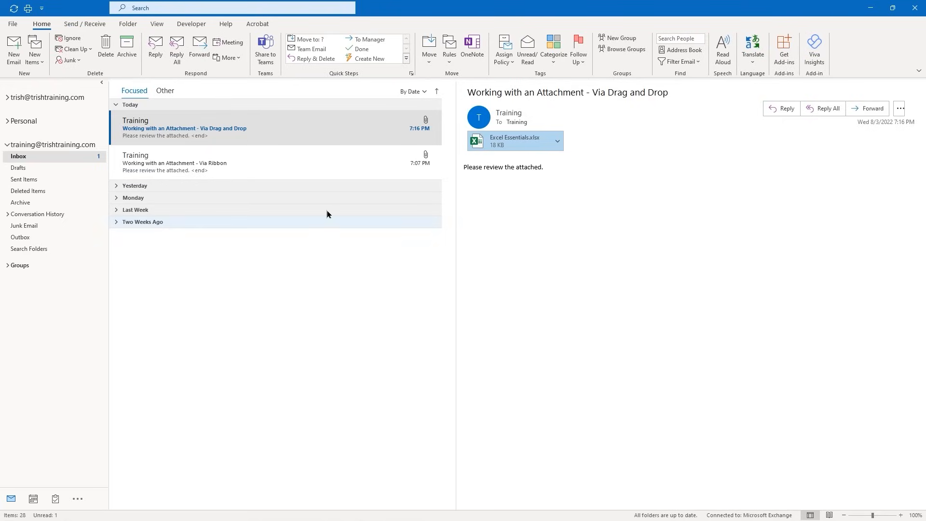
Select the Working with an Attachment - Via Ribbon message to show its Course Description.docx attachment
{"action": "left_click", "coordinate": [220, 165]}
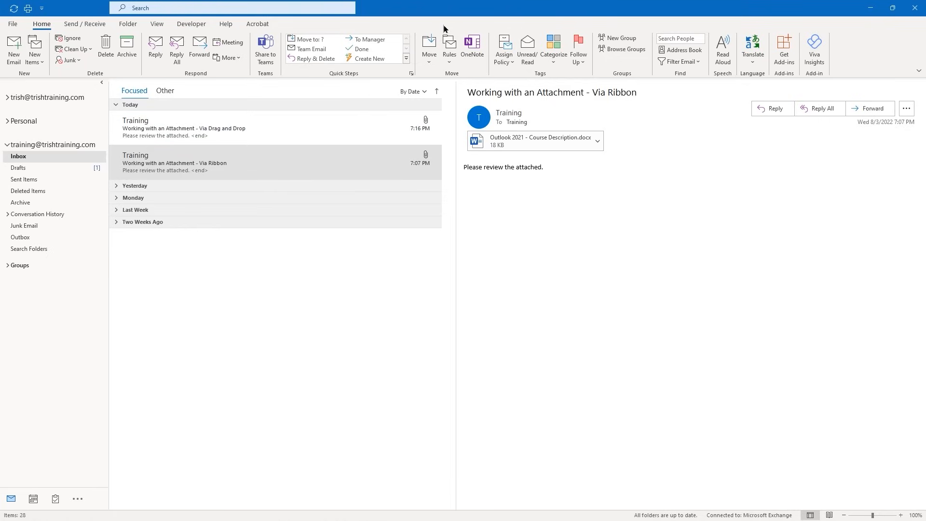
Give the new message the subject 'Attaching an Outlook Item' and the body 'Please see attached.'
{"action": "key", "text": "alt+Tab"}
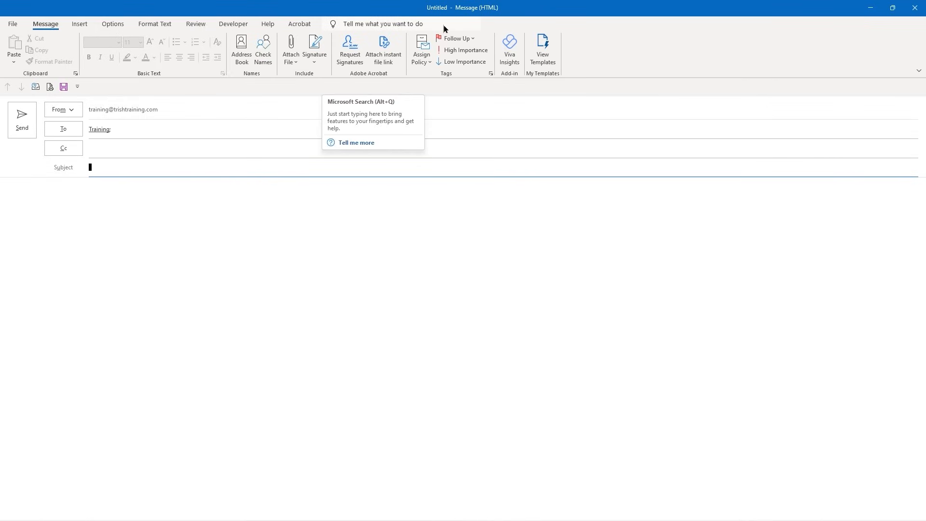
{"action": "type", "text": "taching an Outloo"}
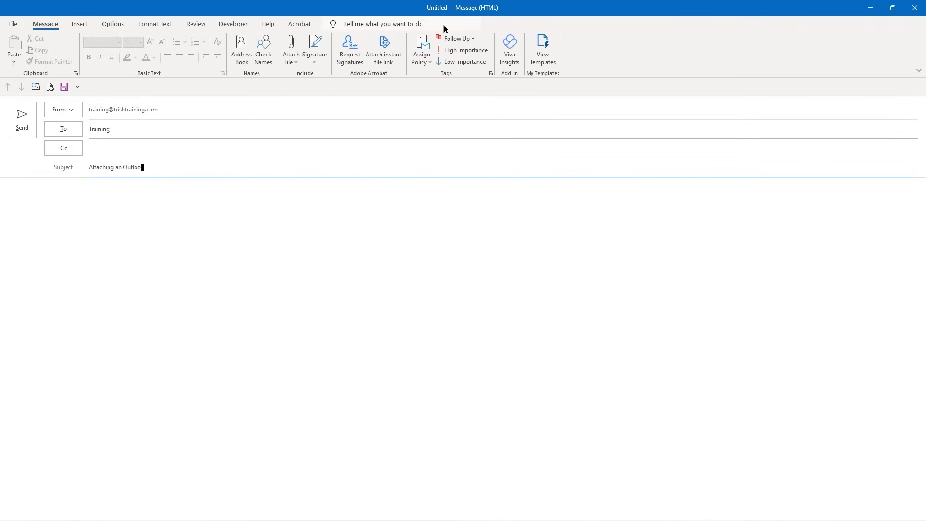
{"action": "type", "text": "k Item"}
{"action": "key", "text": "Tab"}
{"action": "type", "text": "P"}
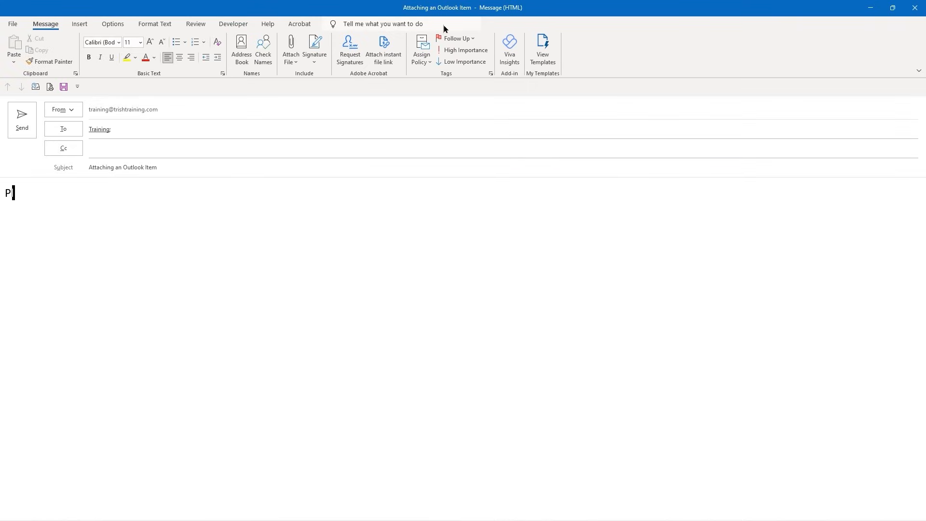
{"action": "type", "text": "lease see attached."}
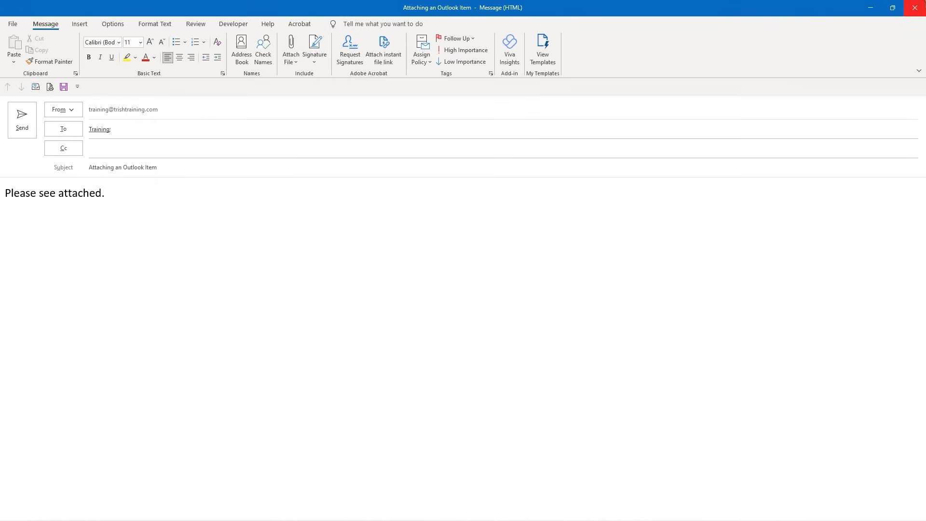
Open Attach Item > Outlook Item and expand the training account to its Inbox
{"action": "left_click", "coordinate": [292, 63]}
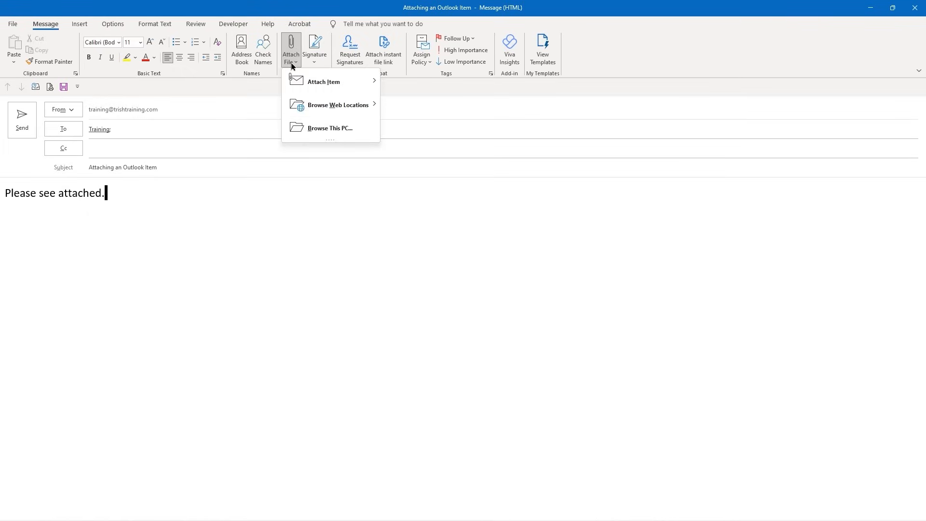
{"action": "mouse_move", "coordinate": [297, 85]}
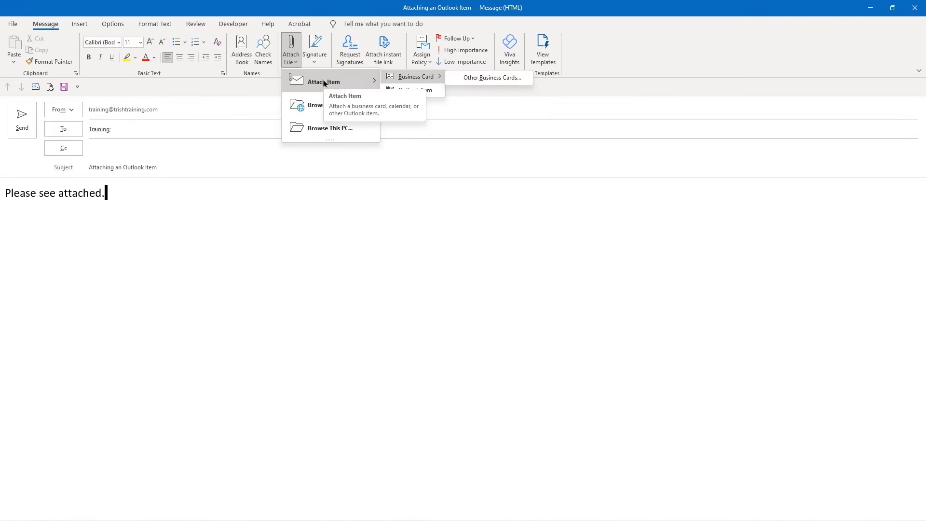
{"action": "left_click", "coordinate": [418, 89]}
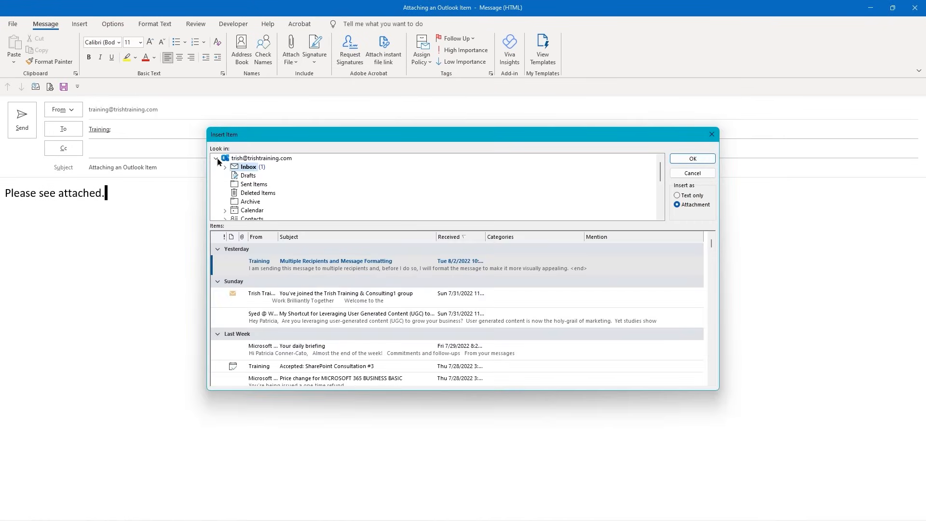
{"action": "left_click", "coordinate": [217, 159]}
{"action": "left_click", "coordinate": [234, 186]}
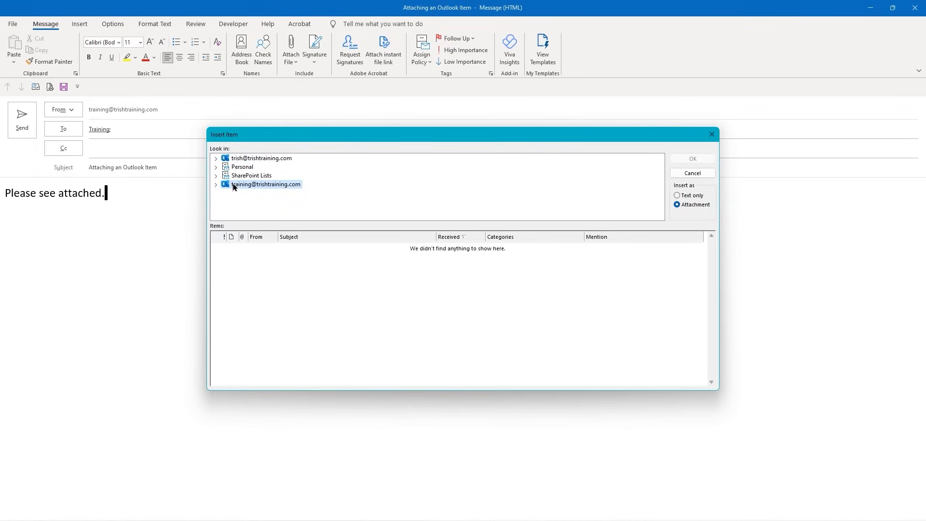
{"action": "left_click", "coordinate": [216, 185]}
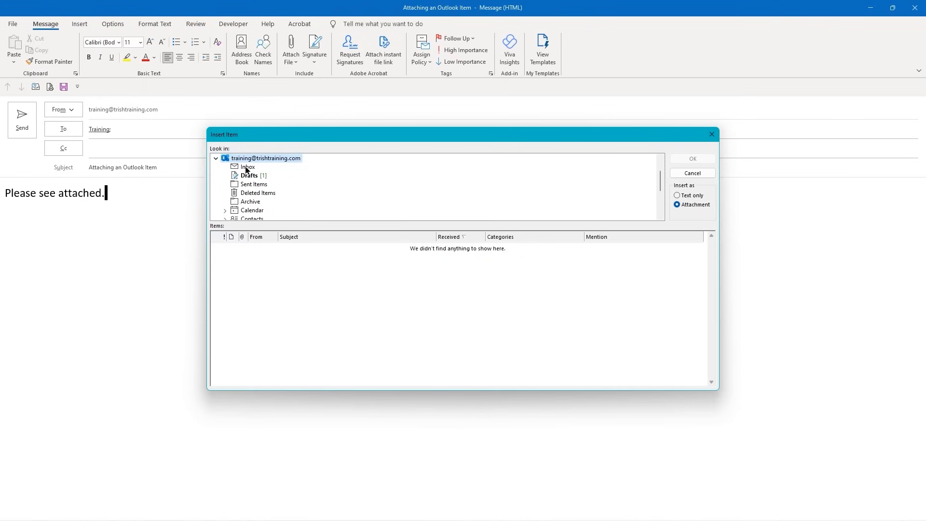
{"action": "left_click", "coordinate": [247, 167]}
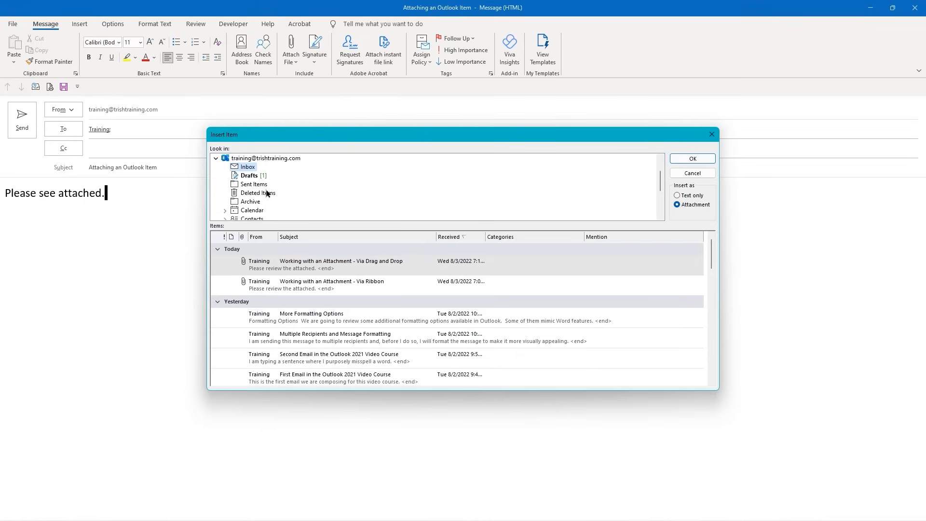
Browse the training folders and select the Titan Email message in the Inbox
{"action": "scroll", "coordinate": [299, 176], "scroll_direction": "down", "scroll_amount": 2}
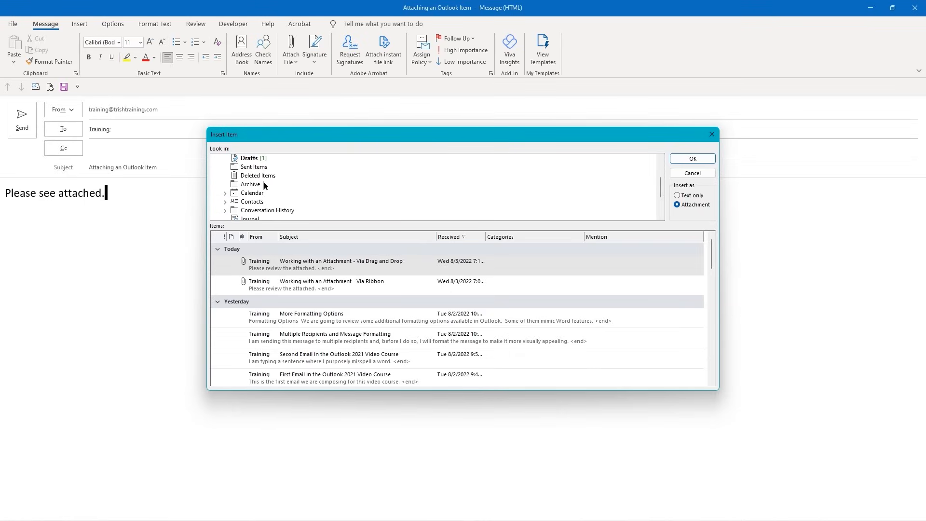
{"action": "left_click", "coordinate": [225, 193]}
{"action": "left_click", "coordinate": [252, 193]}
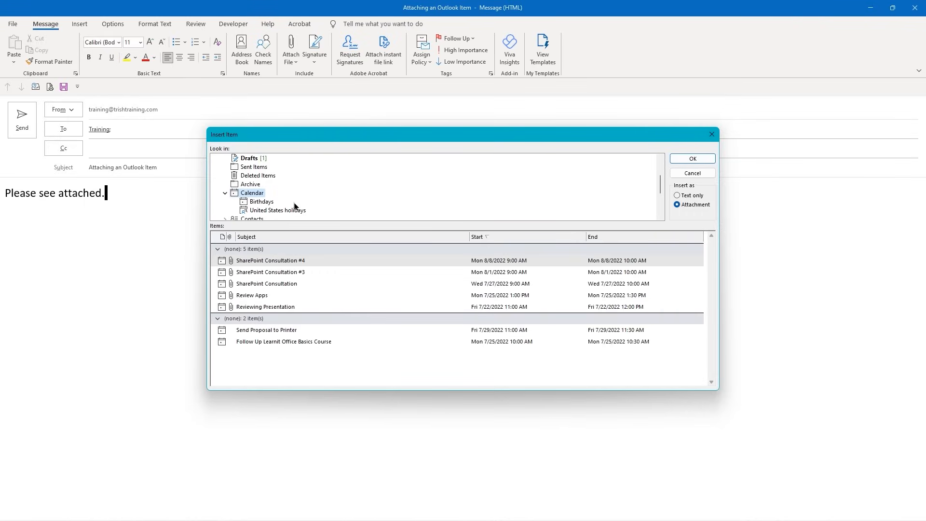
{"action": "scroll", "coordinate": [296, 204], "scroll_direction": "down", "scroll_amount": 1}
{"action": "scroll", "coordinate": [295, 204], "scroll_direction": "down", "scroll_amount": 2}
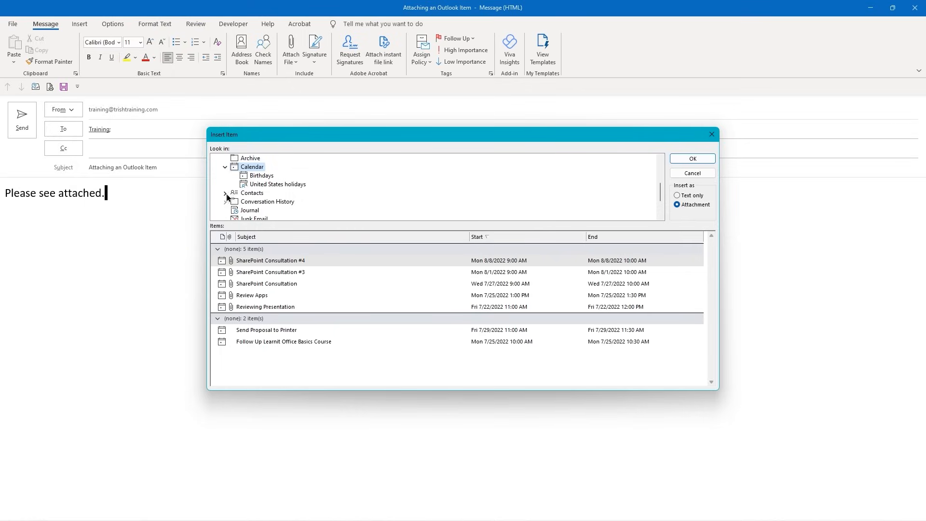
{"action": "scroll", "coordinate": [257, 198], "scroll_direction": "down", "scroll_amount": 4}
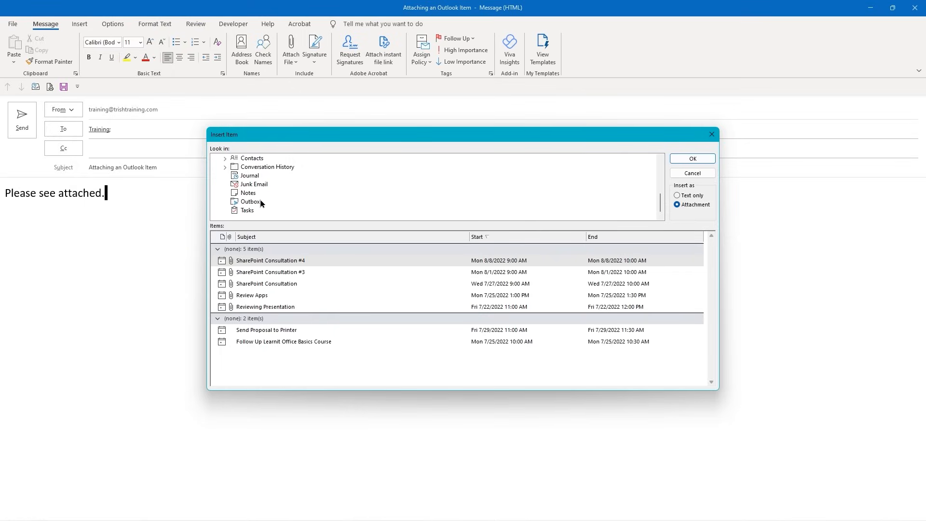
{"action": "scroll", "coordinate": [261, 199], "scroll_direction": "up", "scroll_amount": 10}
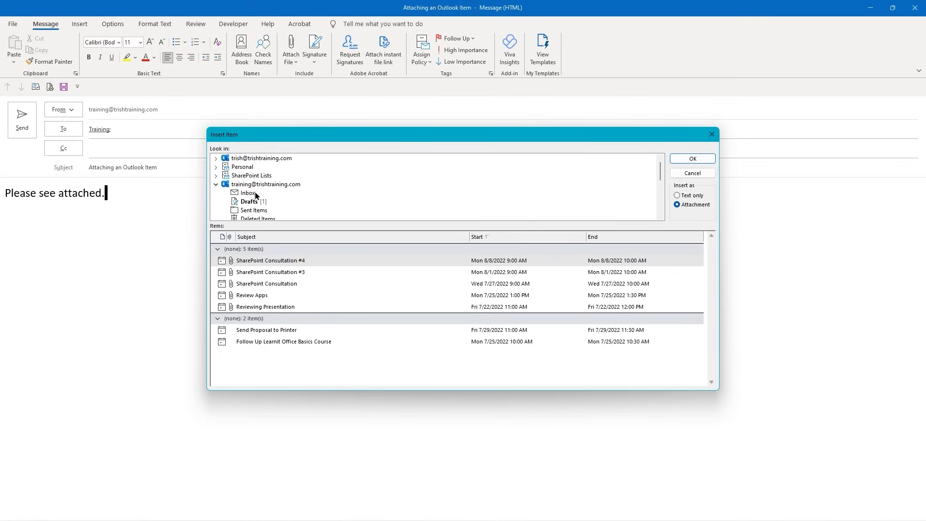
{"action": "left_click", "coordinate": [251, 194]}
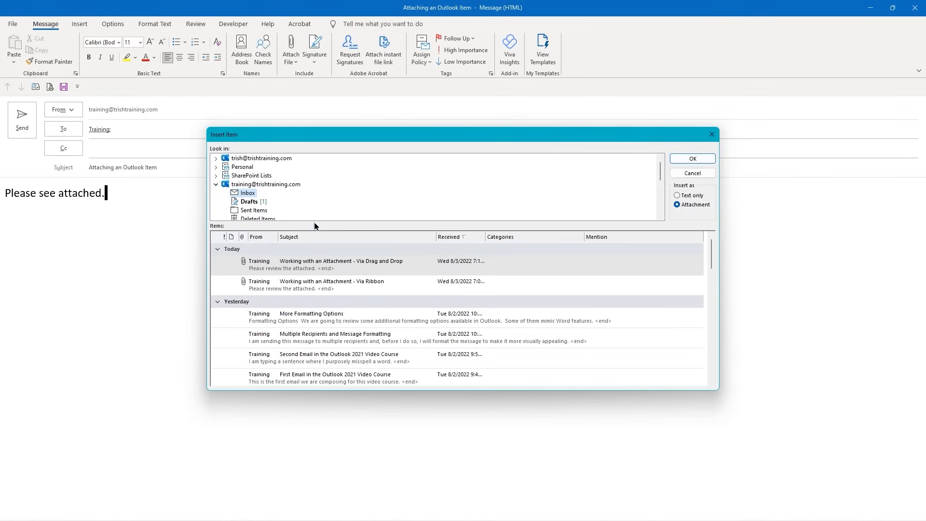
{"action": "scroll", "coordinate": [319, 317], "scroll_direction": "down", "scroll_amount": 4}
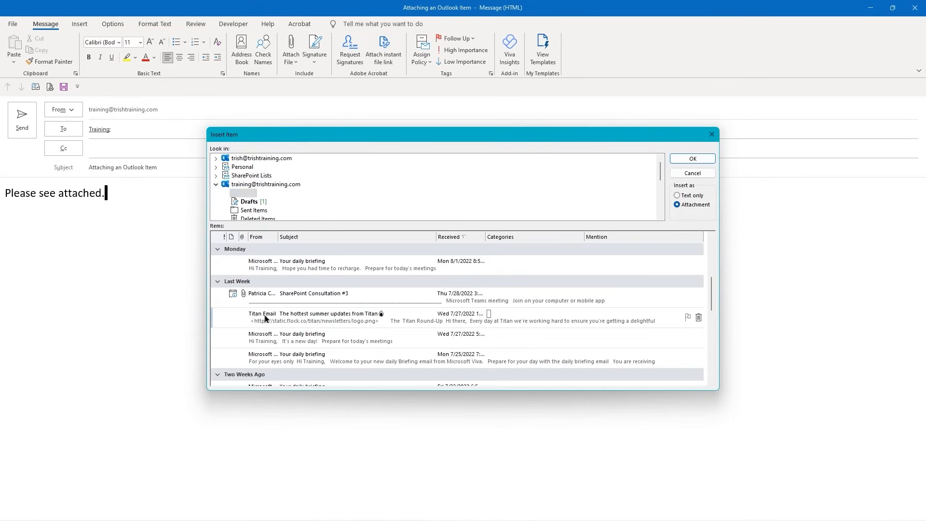
{"action": "left_click", "coordinate": [266, 318]}
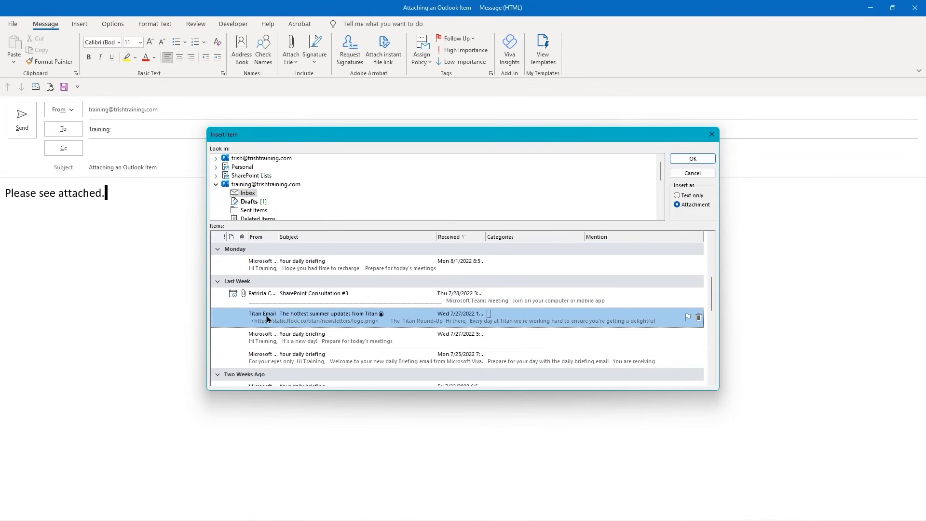
Attach the Titan Email item and send the Attaching an Outlook Item message
{"action": "left_click", "coordinate": [691, 160]}
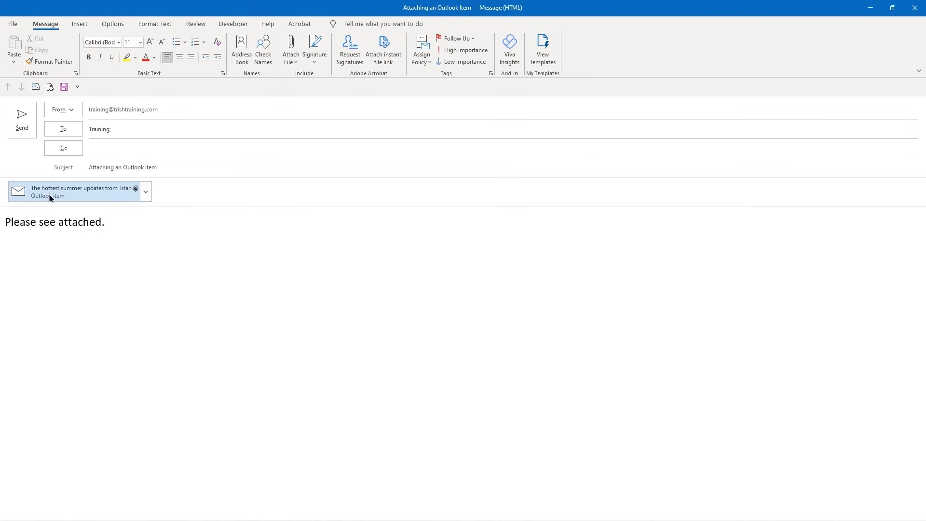
{"action": "left_click", "coordinate": [146, 193]}
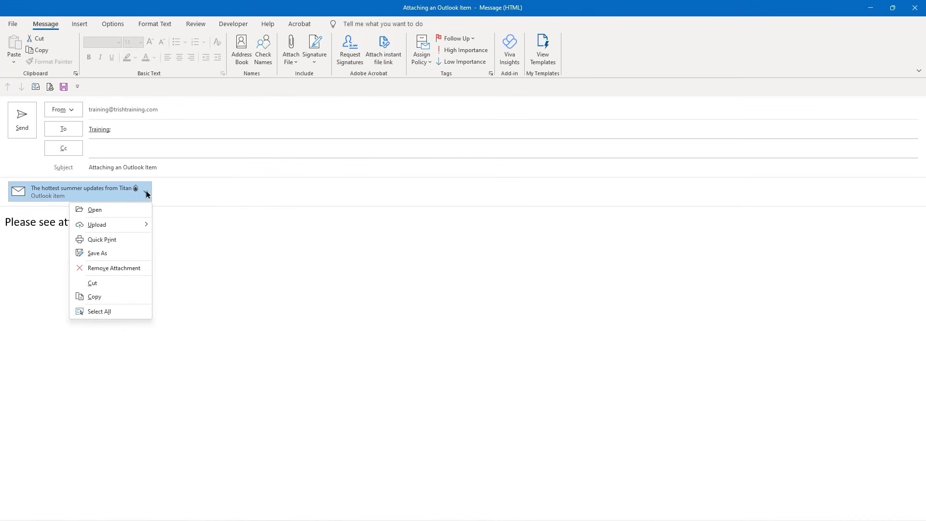
{"action": "left_click", "coordinate": [146, 193]}
{"action": "left_click", "coordinate": [146, 193]}
{"action": "left_click", "coordinate": [25, 129]}
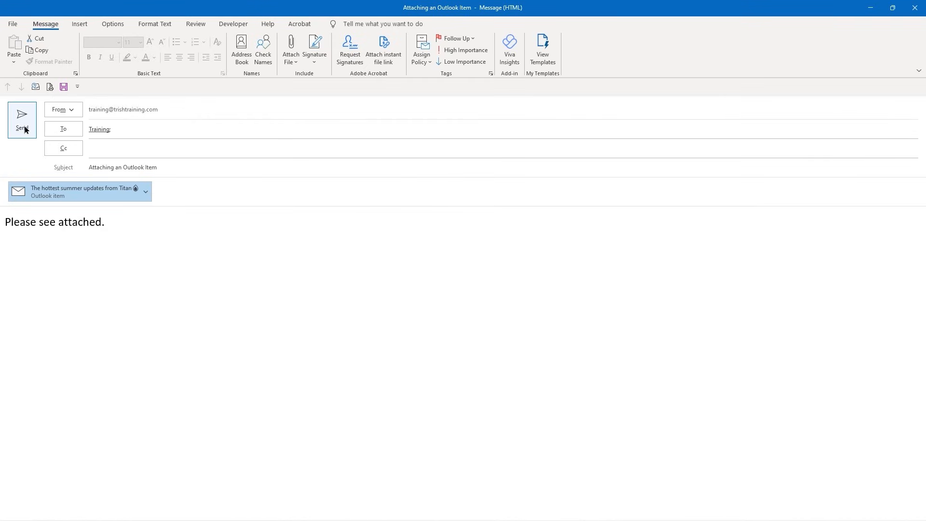
{"action": "left_click", "coordinate": [25, 130]}
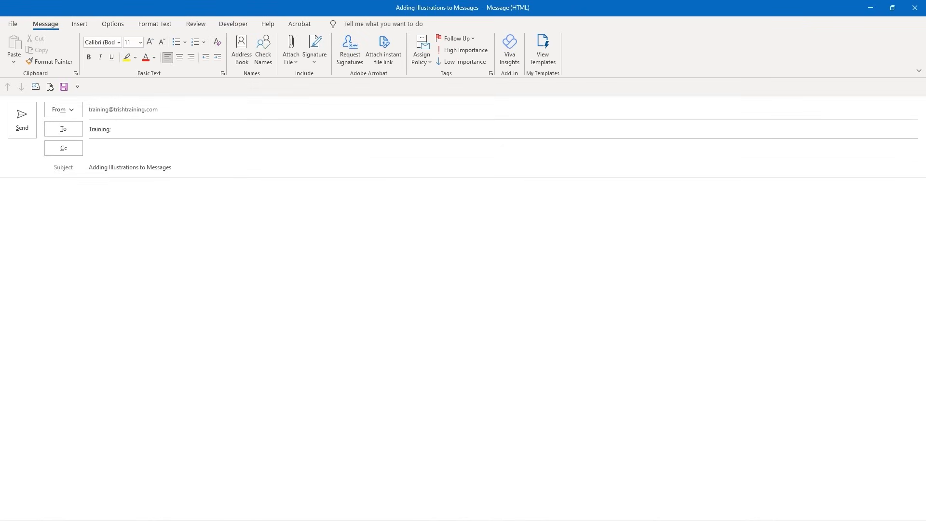
Insert the Learnit Logo picture from This Device into the Adding Illustrations to Messages body
{"action": "left_click", "coordinate": [79, 23]}
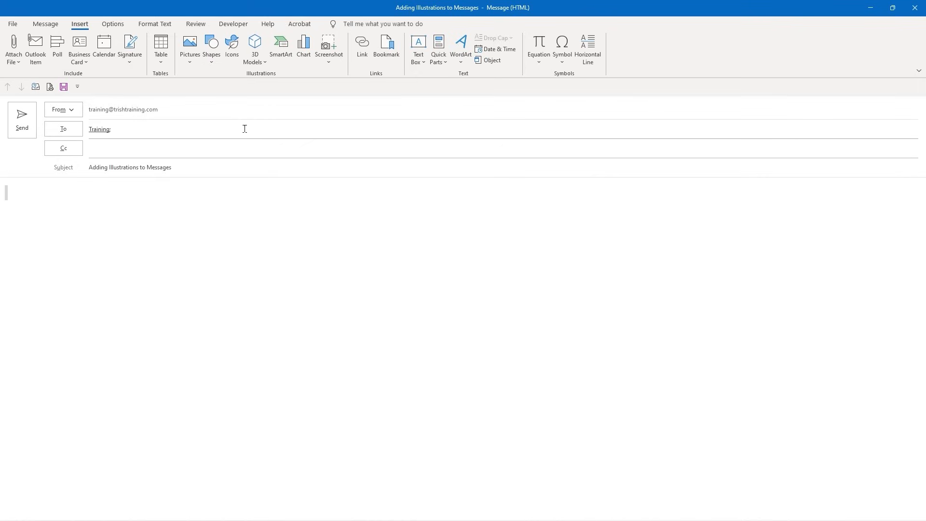
{"action": "left_click", "coordinate": [191, 65]}
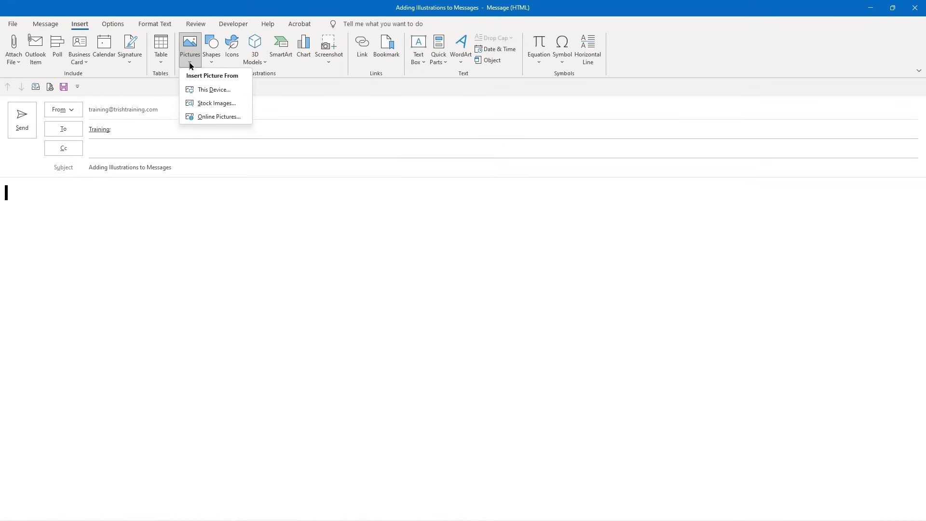
{"action": "left_click", "coordinate": [202, 90]}
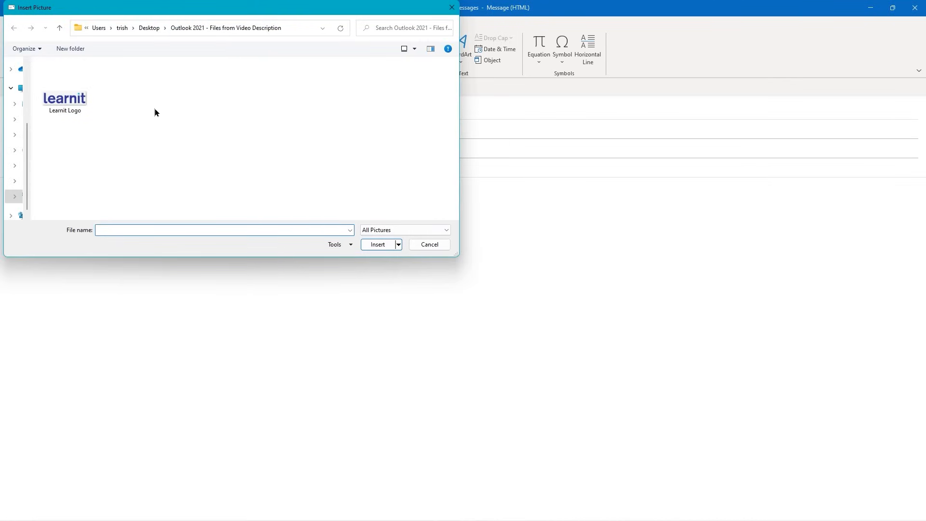
{"action": "double_click", "coordinate": [62, 107]}
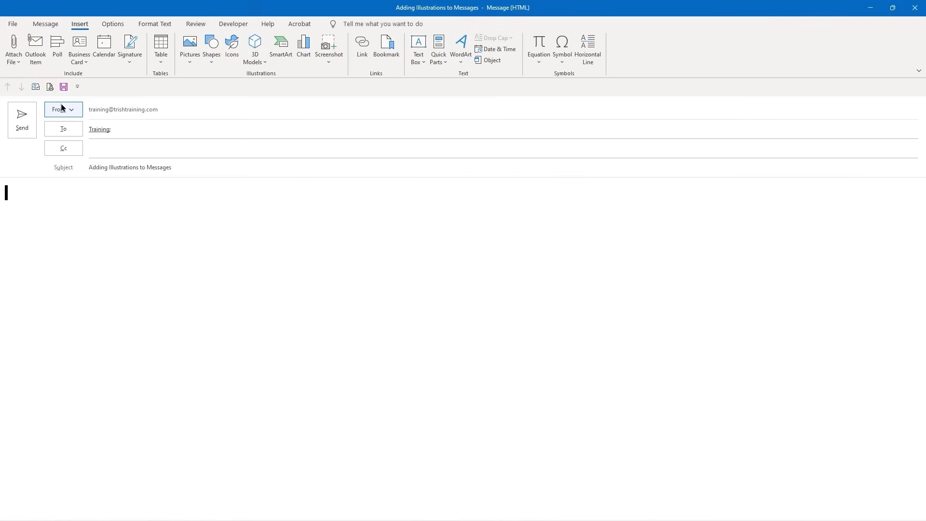
Add blank lines below the logo and open the Stock Images gallery, moving its window lower
{"action": "left_click", "coordinate": [170, 220]}
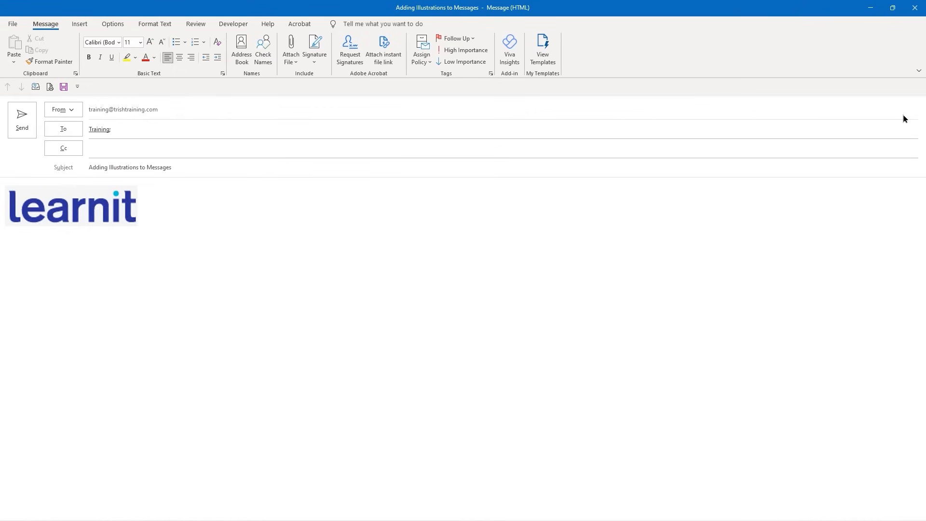
{"action": "key", "text": "Return"}
{"action": "key", "text": "Return"}
{"action": "left_click", "coordinate": [78, 25]}
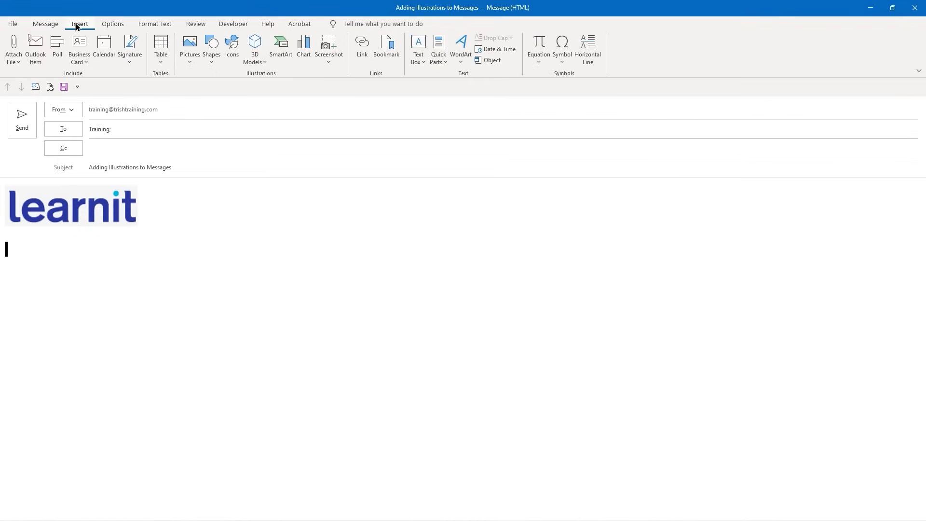
{"action": "left_click", "coordinate": [189, 64]}
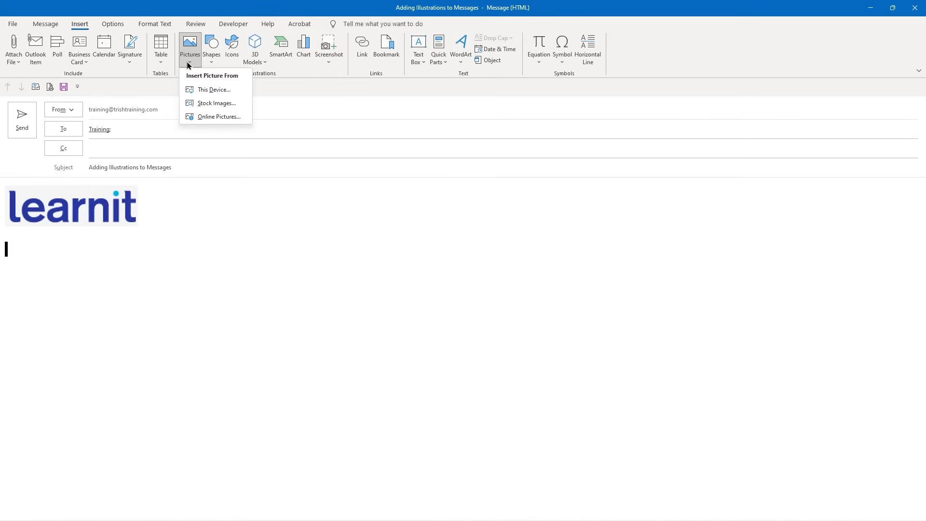
{"action": "left_click", "coordinate": [196, 102]}
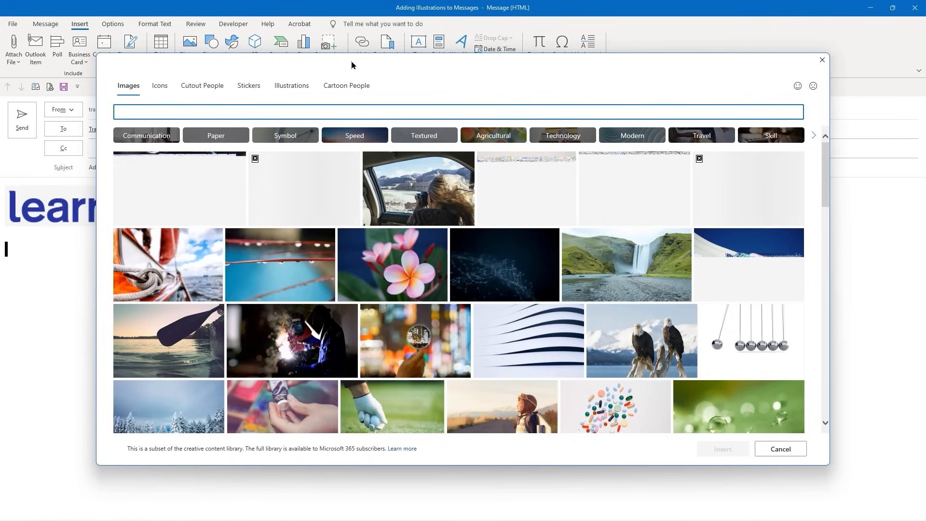
{"action": "left_click_drag", "start_coordinate": [349, 64], "coordinate": [352, 99]}
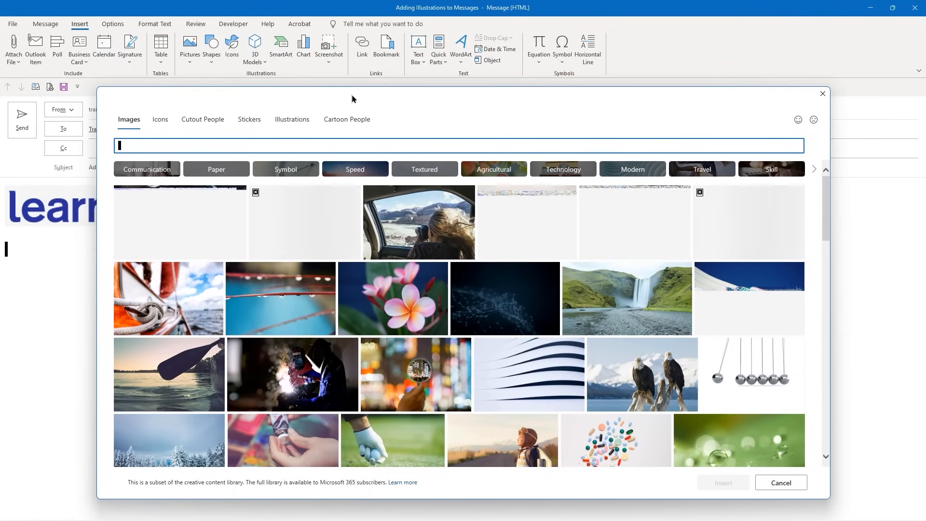
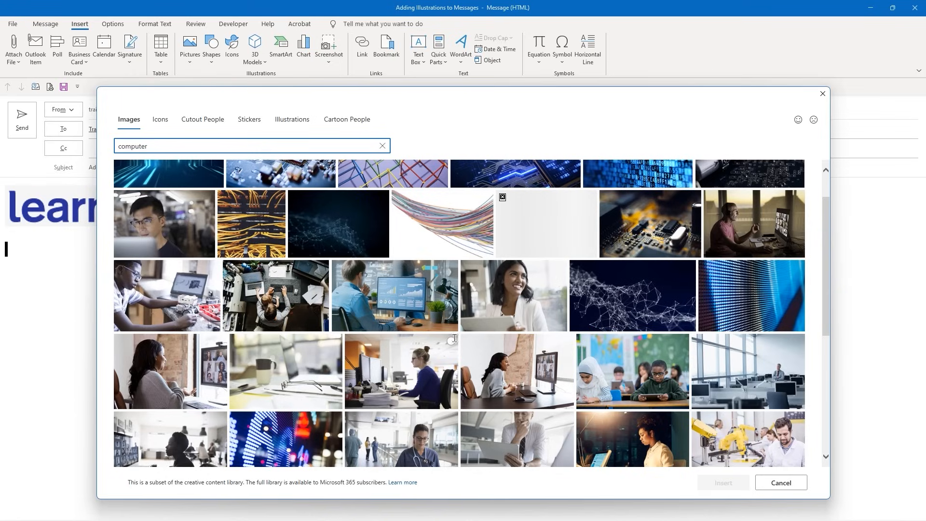
Select the smiling woman-with-tablet stock photo and insert it below the learnit logo
{"action": "left_click", "coordinate": [559, 268]}
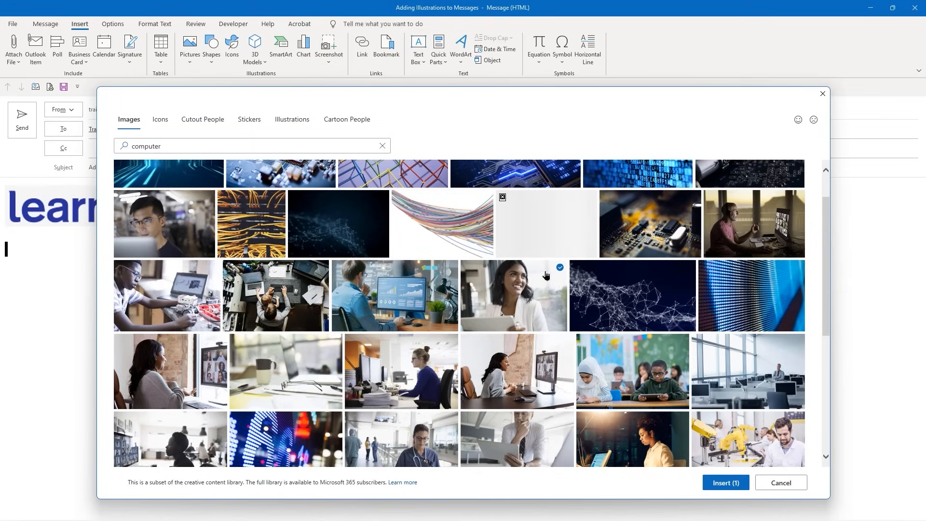
{"action": "left_click", "coordinate": [722, 483]}
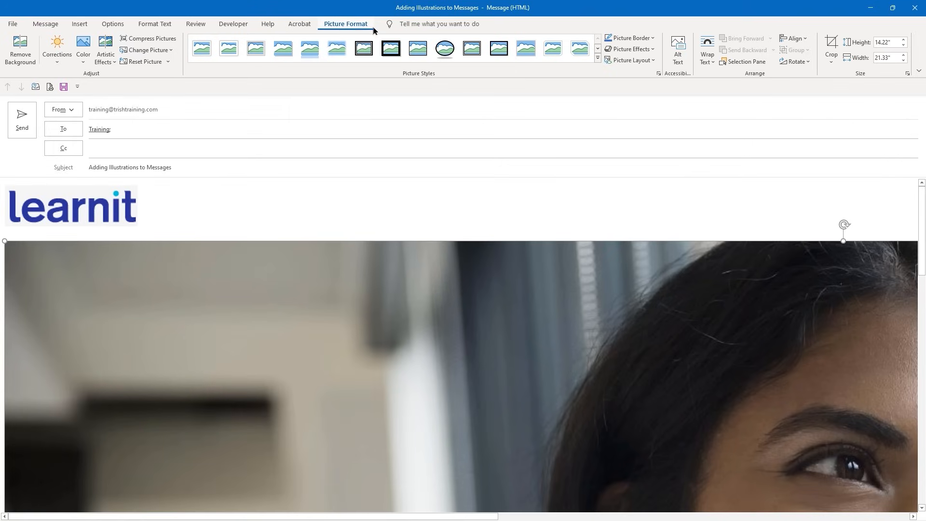
Resize the woman's photo to 5 inches wide and add a blank line below it
{"action": "double_click", "coordinate": [893, 56]}
{"action": "key", "text": "BackSpace"}
{"action": "key", "text": "Return"}
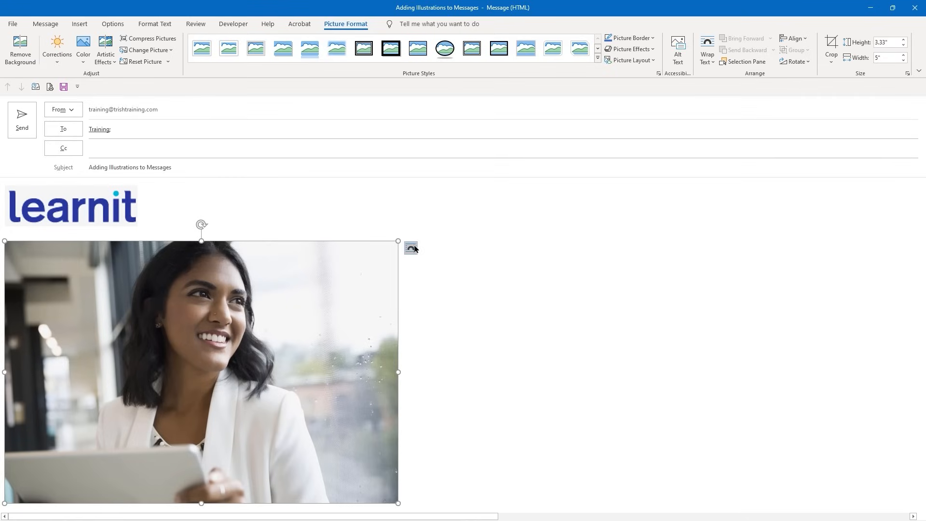
{"action": "left_click", "coordinate": [429, 385]}
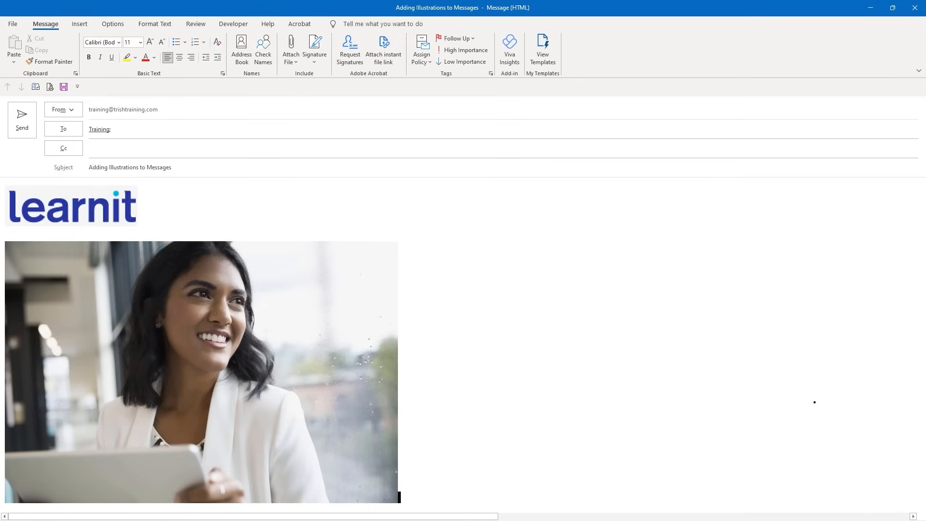
{"action": "key", "text": "Return"}
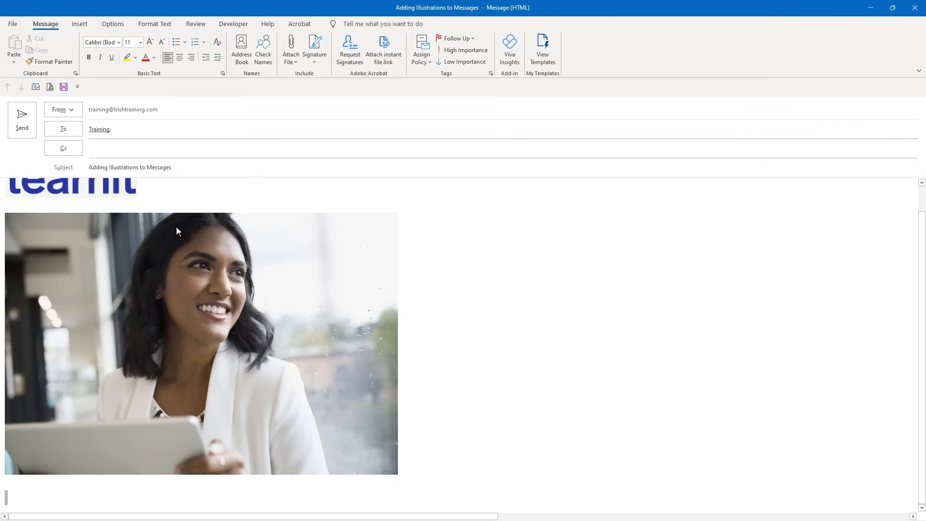
Append ' - Pictures' to the subject and add another blank line under the photo
{"action": "left_click", "coordinate": [207, 165]}
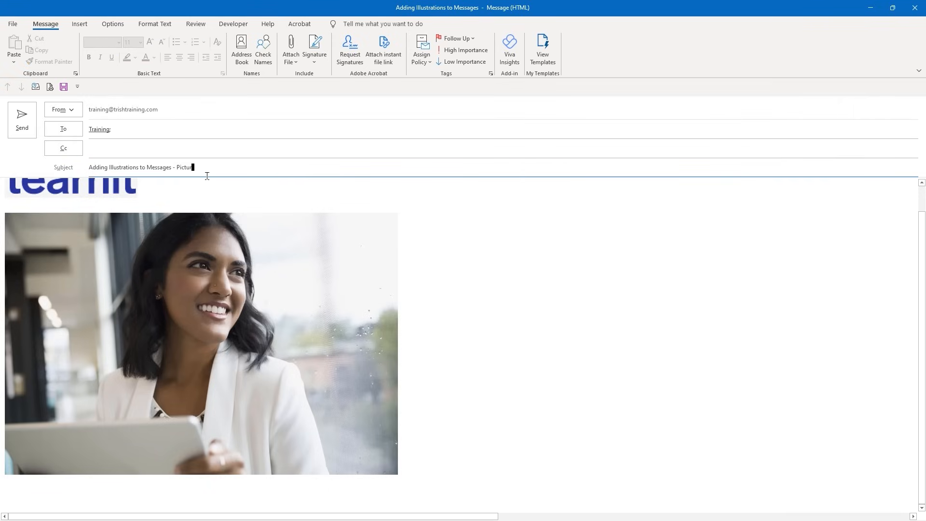
{"action": "left_click", "coordinate": [427, 476]}
{"action": "key", "text": "Return"}
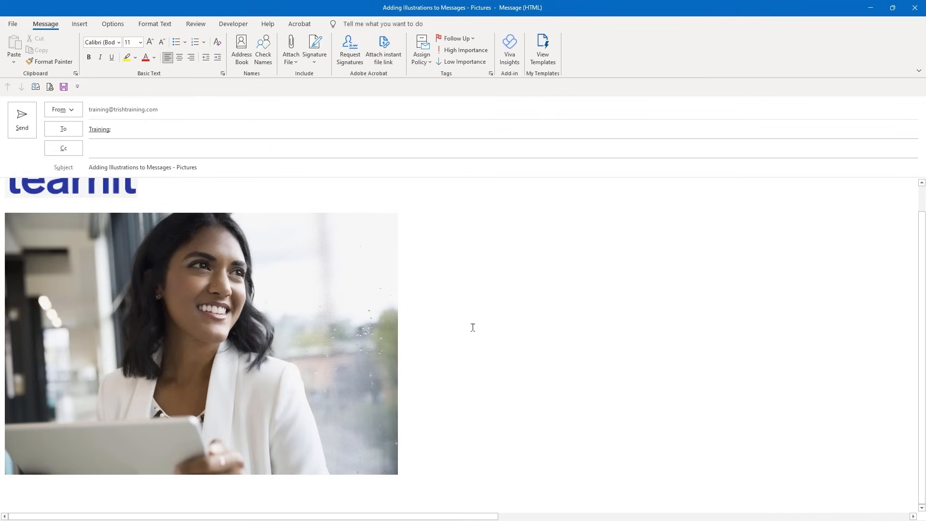
{"action": "left_click", "coordinate": [79, 24]}
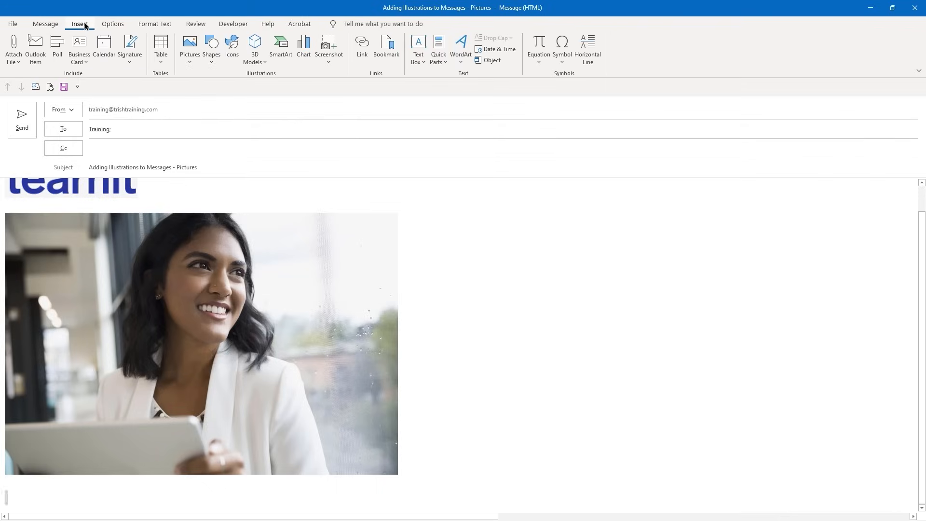
Insert the whipped-cream sundae from the Online Pictures Ice cream category below the photo
{"action": "left_click", "coordinate": [189, 65]}
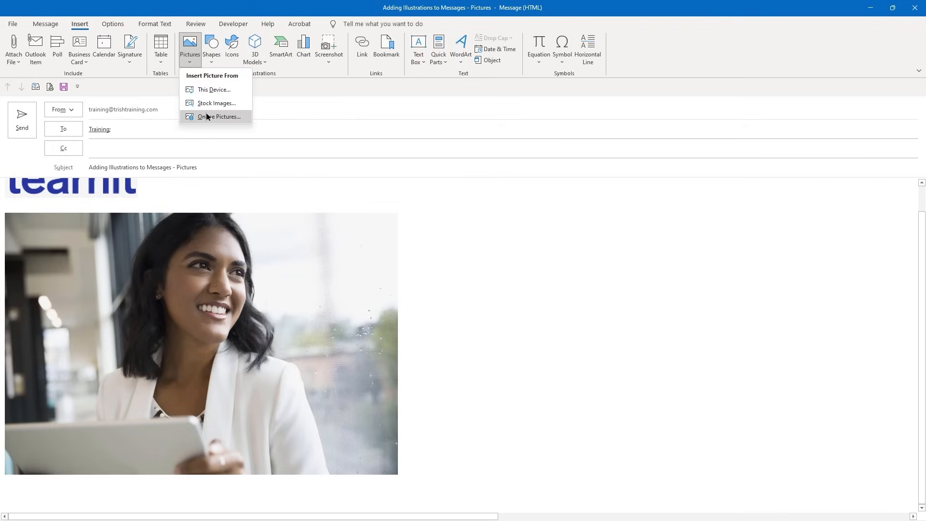
{"action": "left_click", "coordinate": [207, 117]}
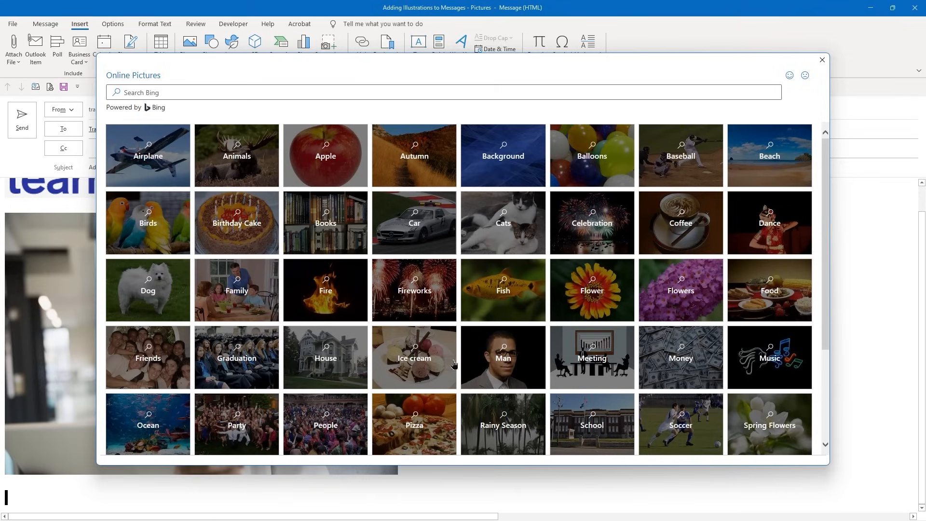
{"action": "left_click", "coordinate": [414, 359]}
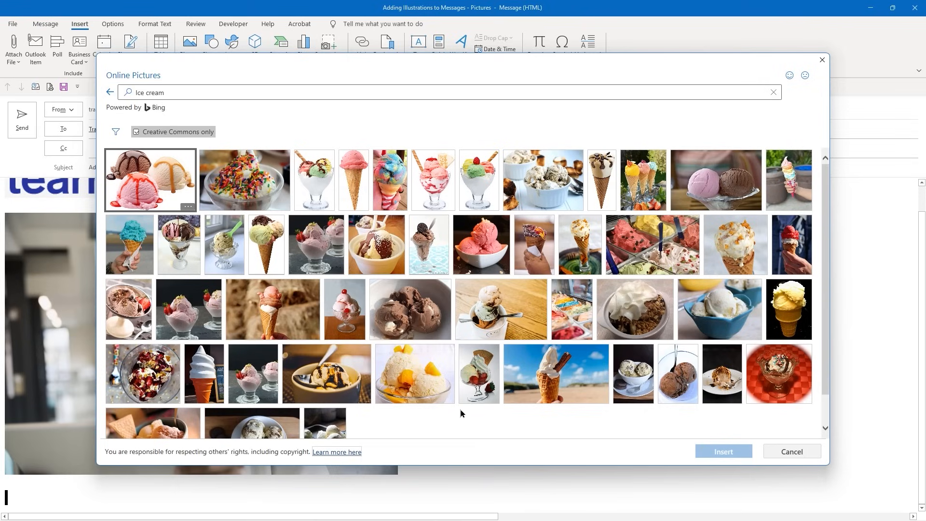
{"action": "left_click", "coordinate": [635, 307]}
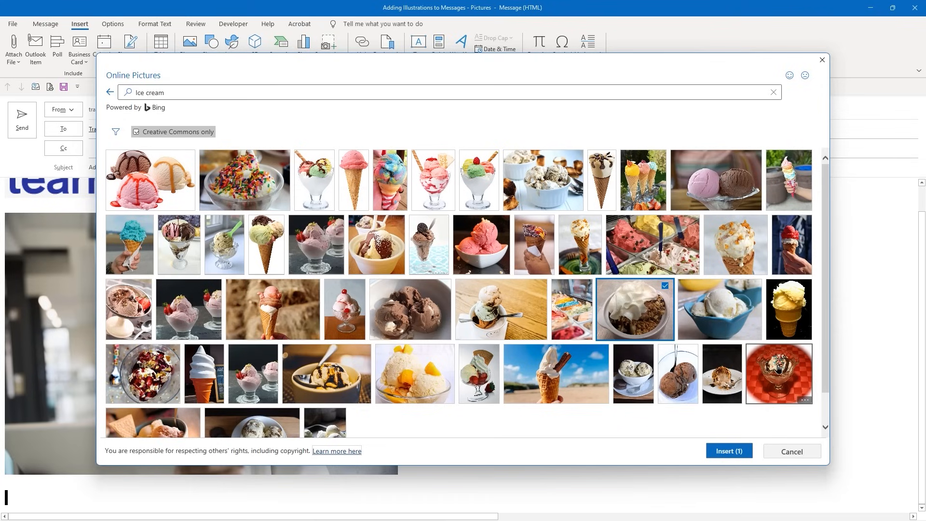
{"action": "left_click", "coordinate": [731, 453]}
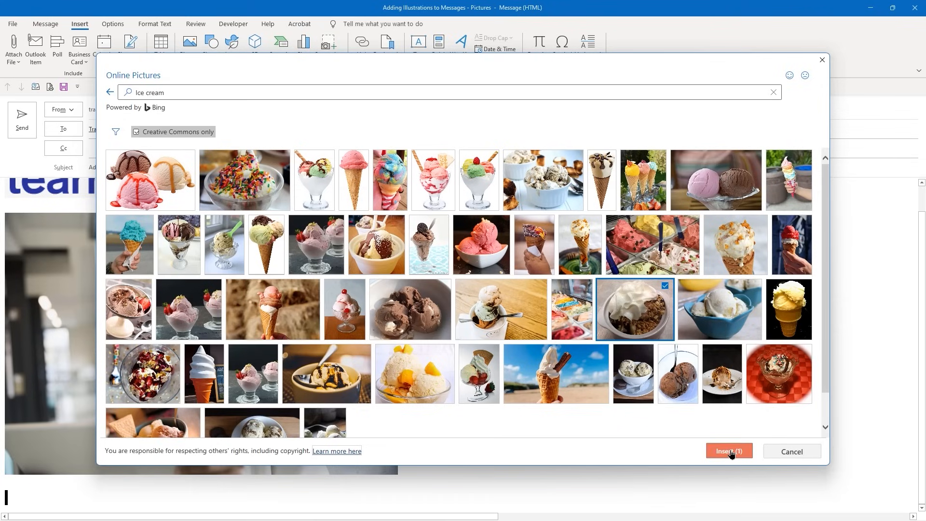
{"action": "left_click", "coordinate": [730, 451]}
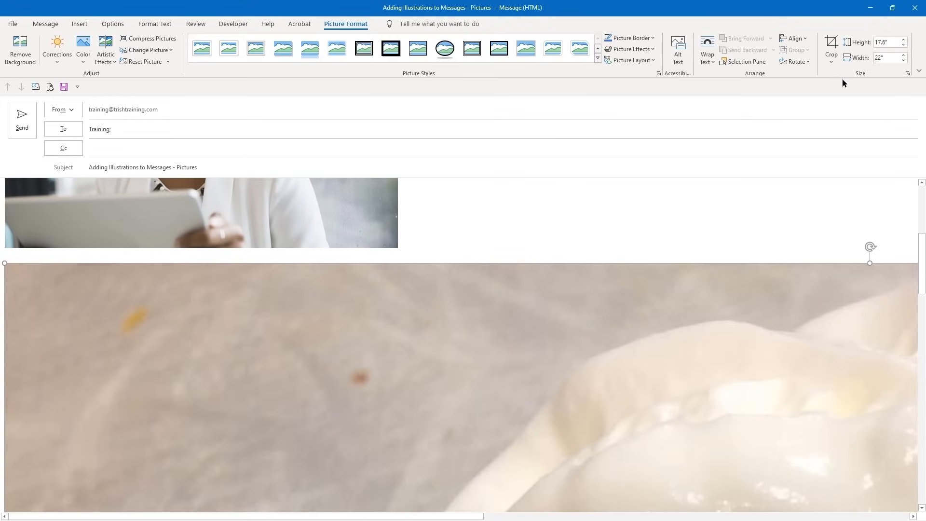
Change the sundae picture's width from 22 to 5 inches, then send the message
{"action": "left_click", "coordinate": [886, 56]}
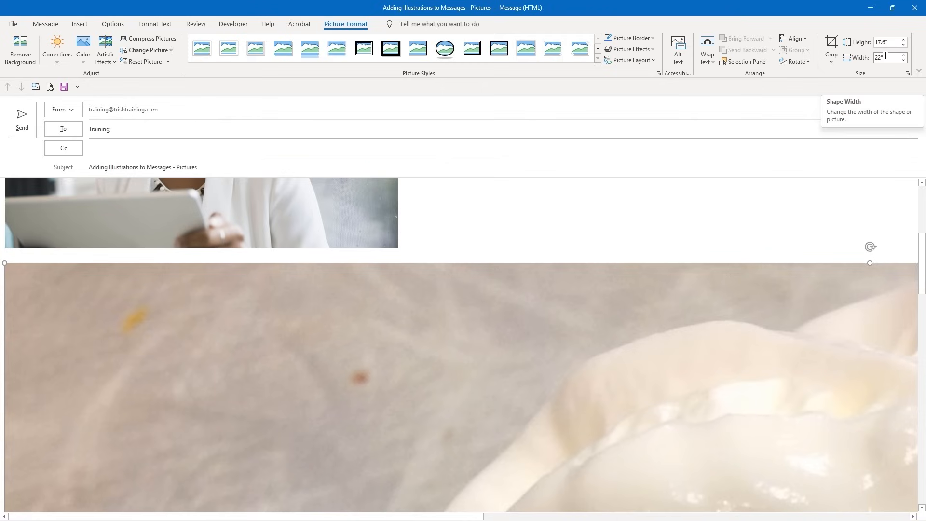
{"action": "double_click", "coordinate": [890, 55]}
{"action": "type", "text": "5"}
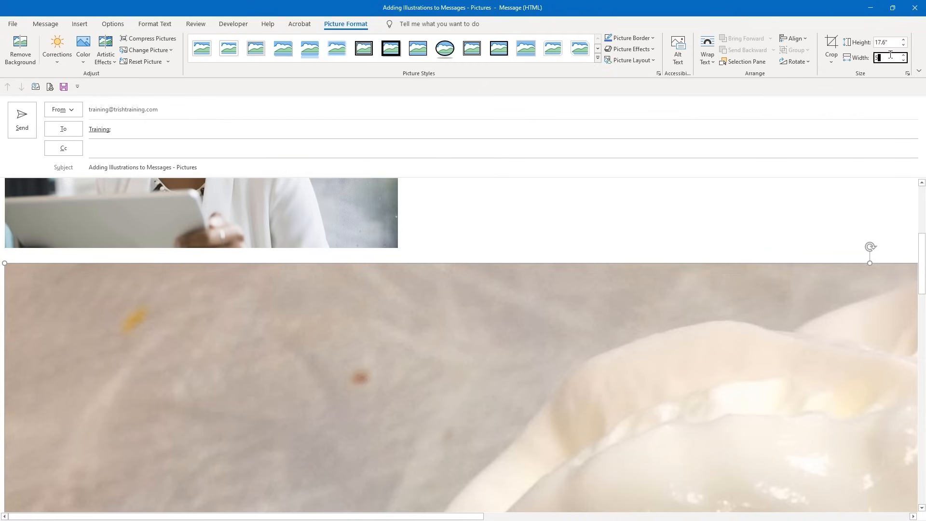
{"action": "key", "text": "Return"}
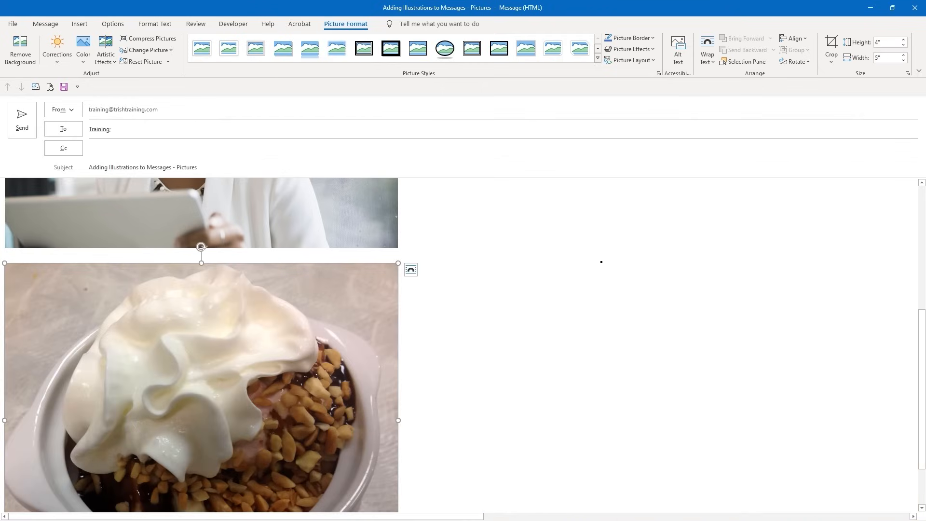
{"action": "scroll", "coordinate": [600, 262], "scroll_direction": "down", "scroll_amount": 3}
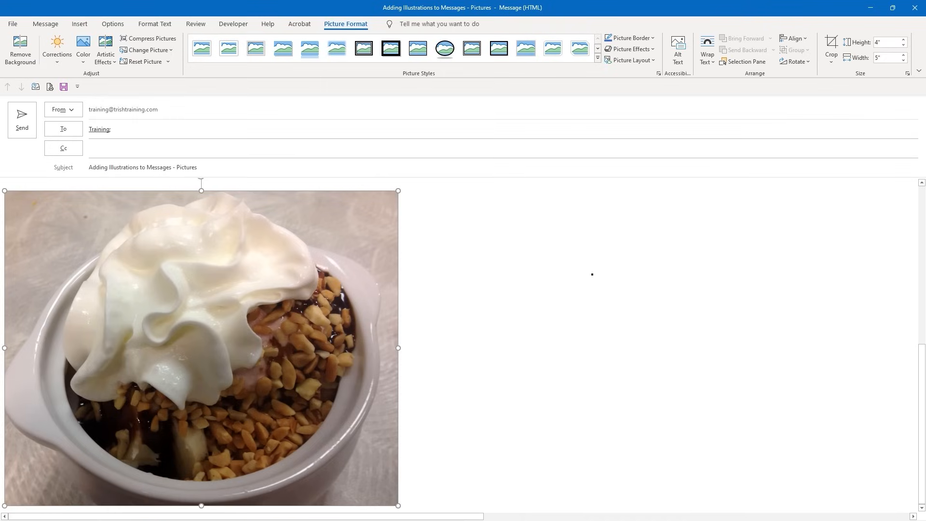
{"action": "left_click", "coordinate": [26, 123]}
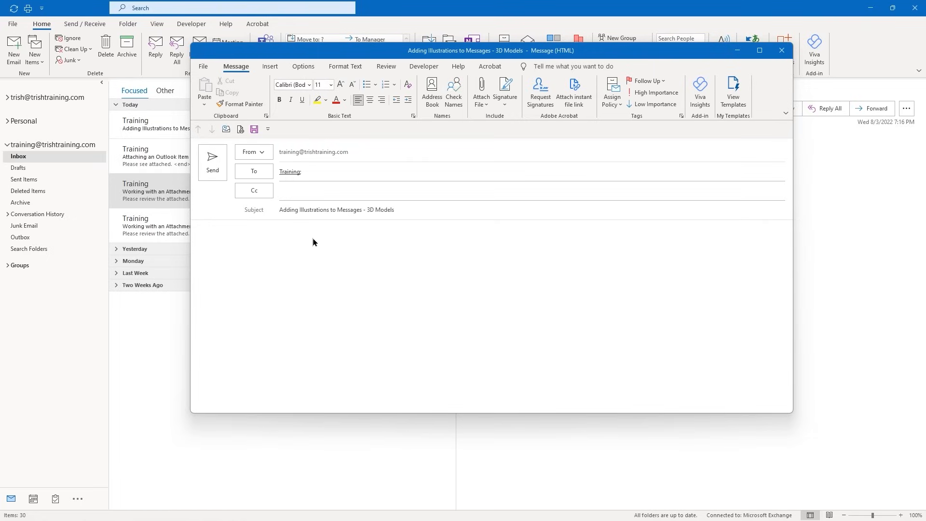
Insert the burgundy Surface laptop from Stock 3D Models' Microsoft Products category into the body
{"action": "left_click", "coordinate": [290, 238]}
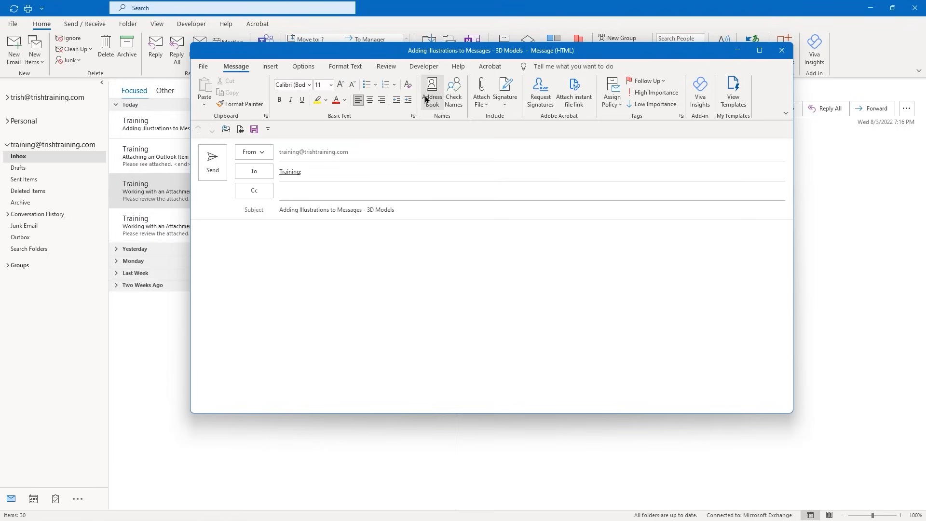
{"action": "left_click", "coordinate": [270, 67]}
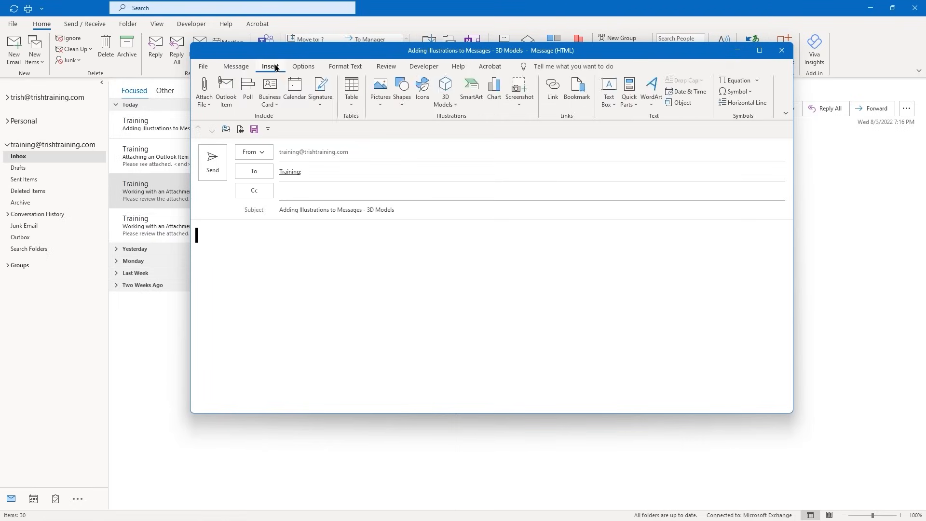
{"action": "left_click", "coordinate": [453, 104]}
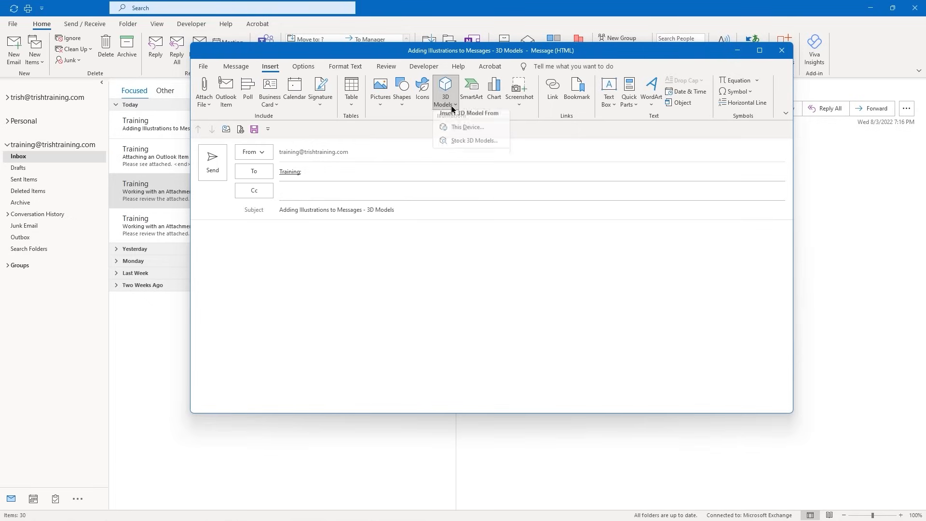
{"action": "left_click", "coordinate": [465, 149]}
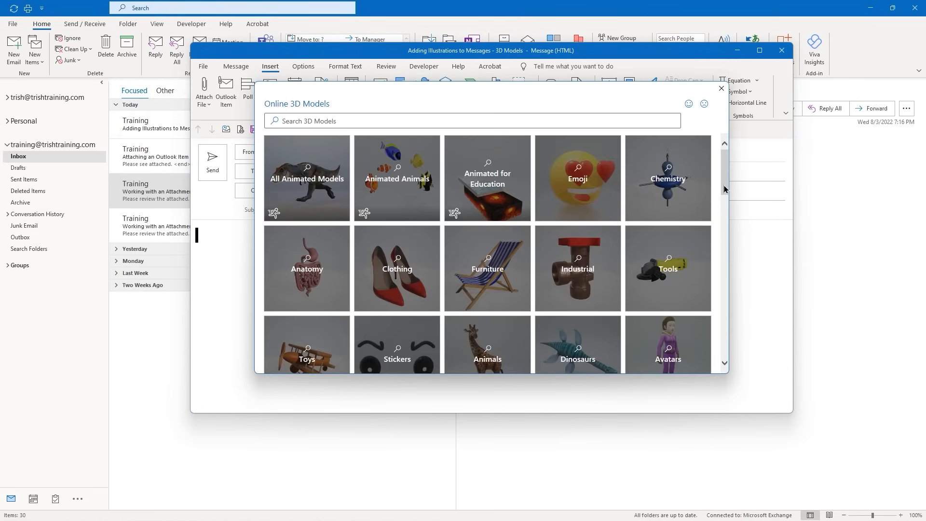
{"action": "mouse_move", "coordinate": [725, 186]}
{"action": "left_mouse_down"}
{"action": "mouse_move", "coordinate": [721, 272]}
{"action": "mouse_move", "coordinate": [701, 314]}
{"action": "mouse_move", "coordinate": [703, 332]}
{"action": "mouse_move", "coordinate": [694, 216]}
{"action": "mouse_move", "coordinate": [638, 192]}
{"action": "left_mouse_up"}
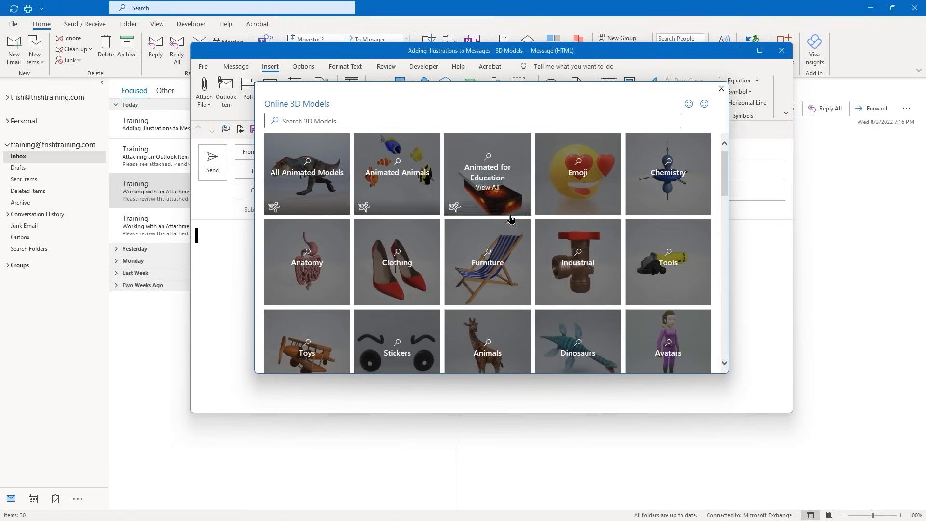
{"action": "scroll", "coordinate": [509, 227], "scroll_direction": "down", "scroll_amount": 3}
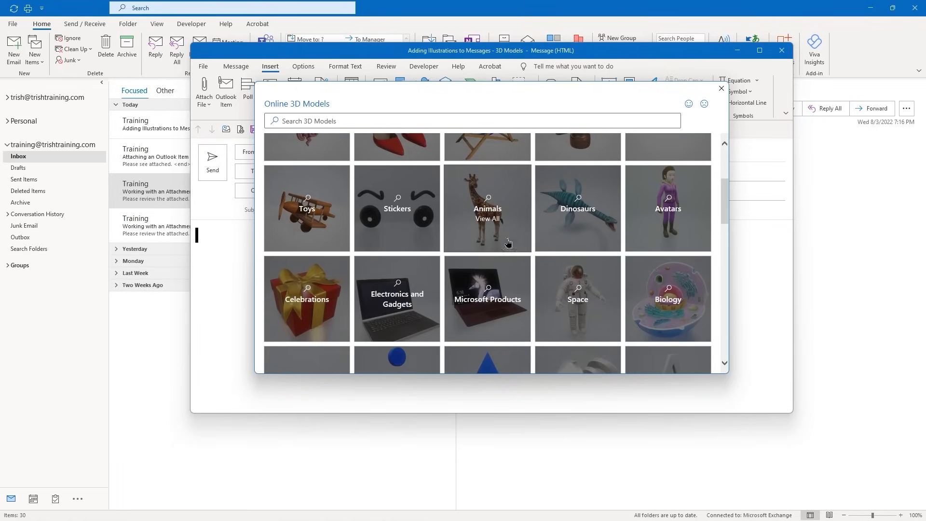
{"action": "left_click", "coordinate": [497, 299]}
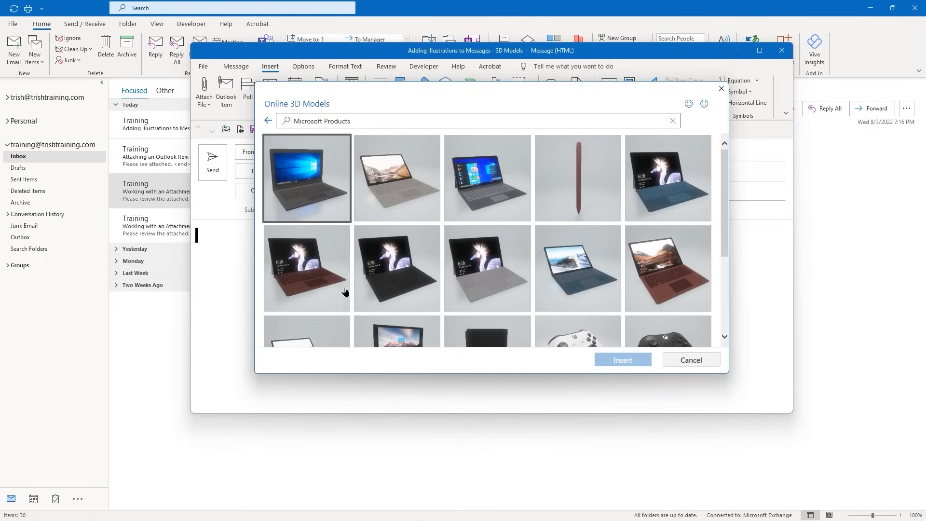
{"action": "left_click", "coordinate": [319, 280]}
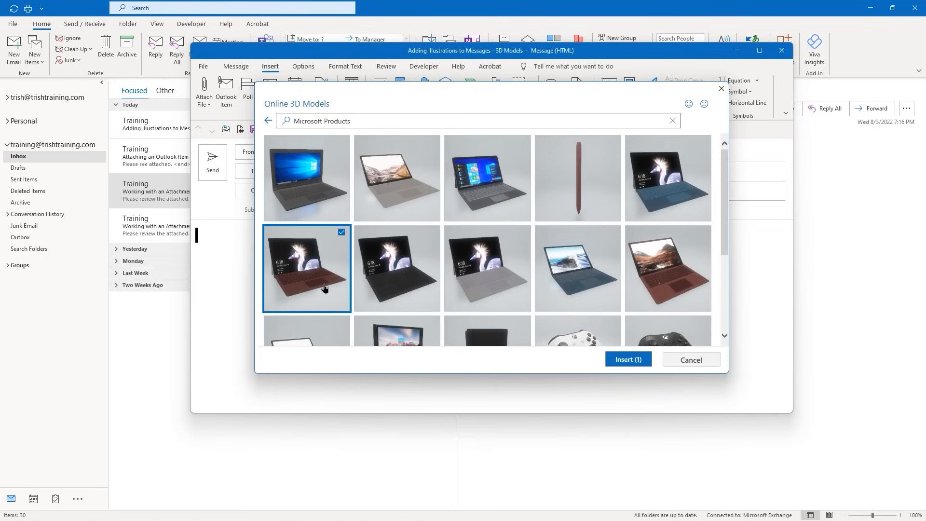
{"action": "left_click", "coordinate": [625, 360]}
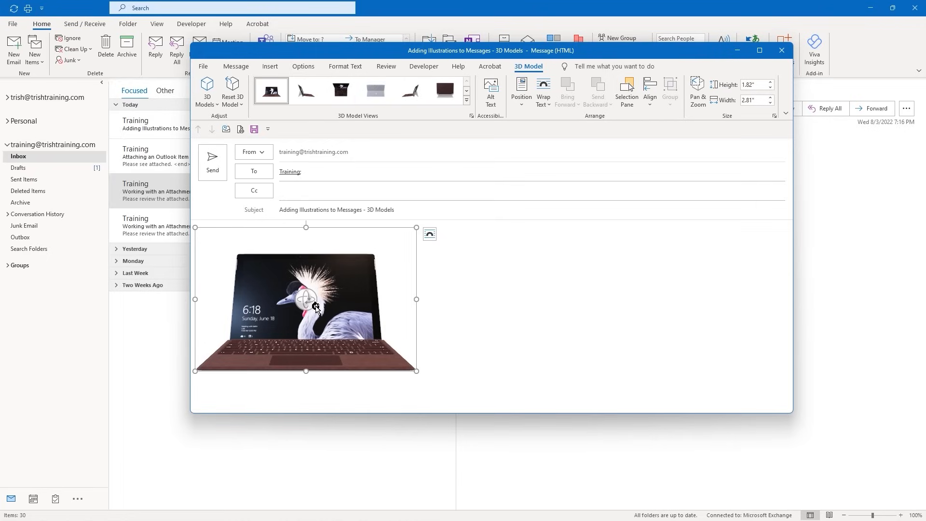
Rotate the 3D laptop model to face straight ahead and send the 3D Models message
{"action": "left_click_drag", "start_coordinate": [314, 305], "coordinate": [823, 304]}
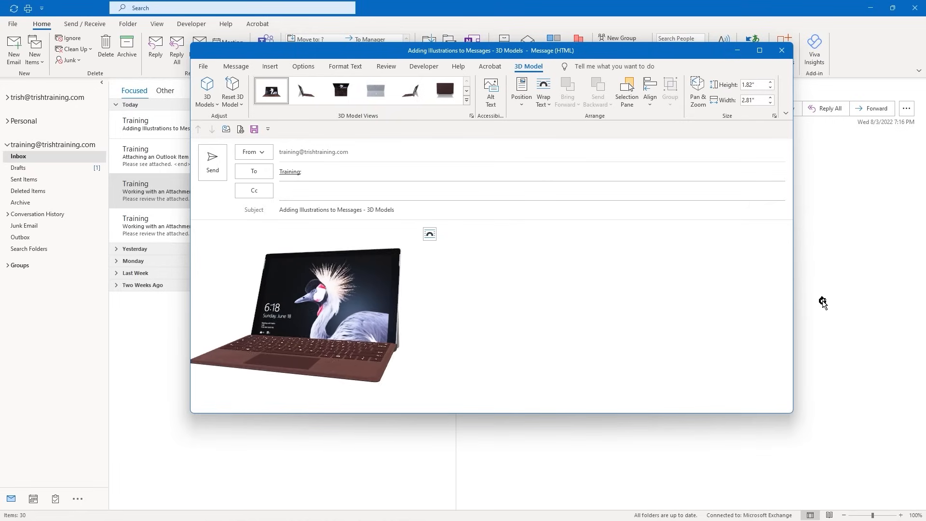
{"action": "left_click_drag", "start_coordinate": [323, 316], "coordinate": [357, 313]}
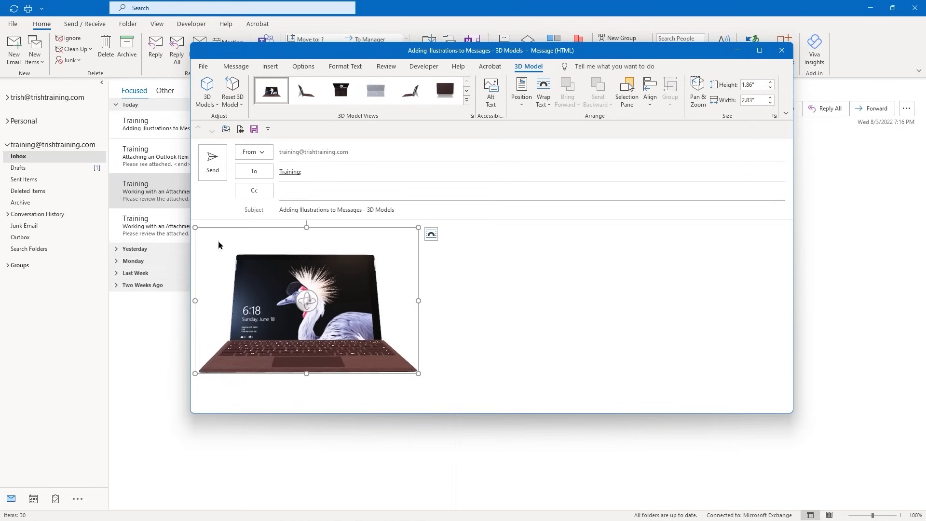
{"action": "left_click", "coordinate": [213, 170]}
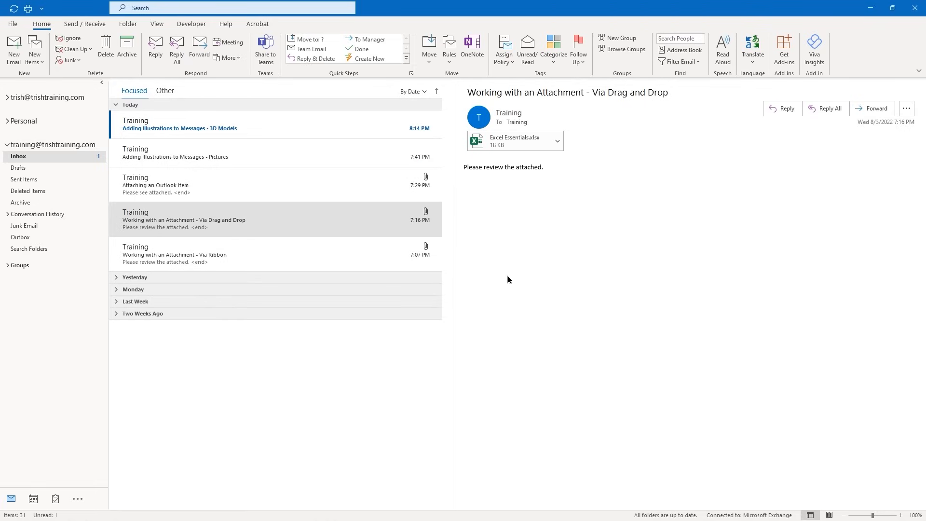
Type 'Please review attached minutes.' in the Autotext message body and select it
{"action": "key", "text": "alt+Tab"}
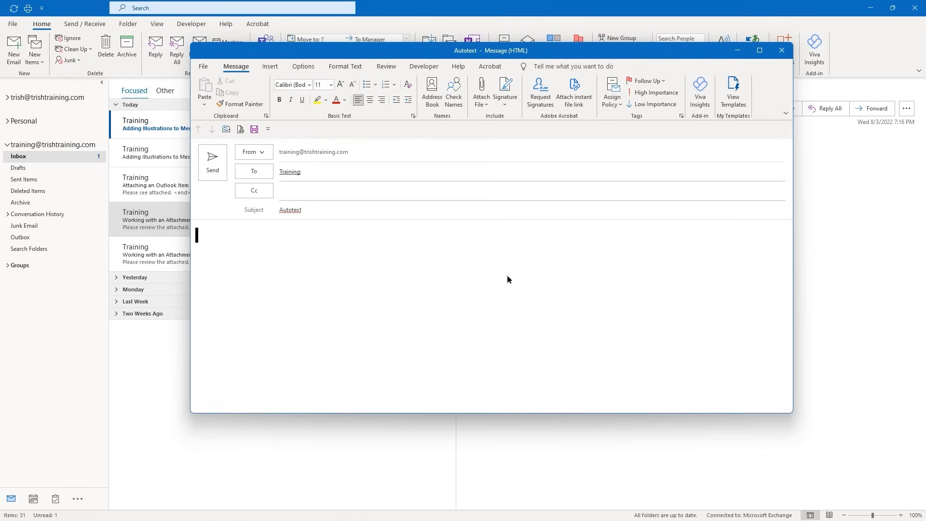
{"action": "type", "text": "Please review attached"}
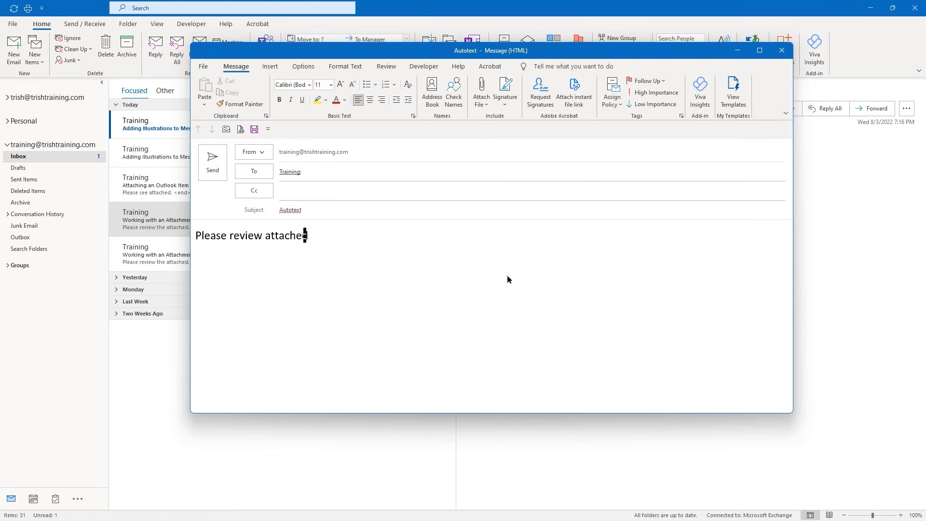
{"action": "type", "text": " minutes."}
{"action": "key", "text": "ctrl+a"}
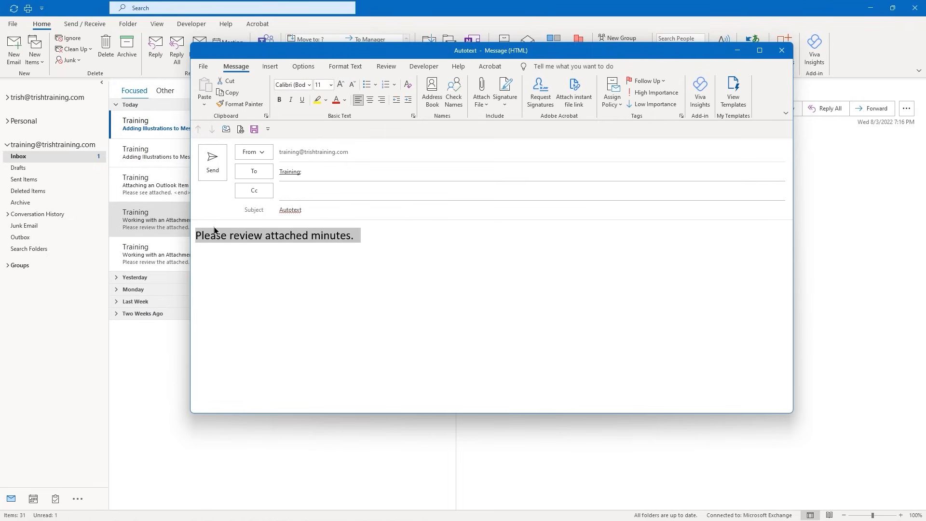
{"action": "left_click", "coordinate": [266, 66]}
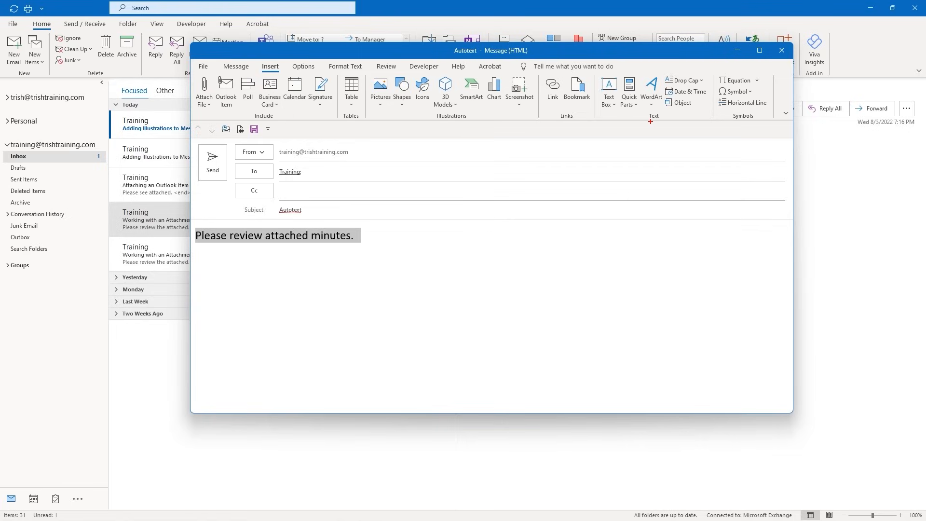
Use Quick Parts > AutoText > Save Selection to AutoText Gallery to open Create New Building Block
{"action": "left_click_drag", "start_coordinate": [650, 121], "coordinate": [648, 160]}
{"action": "key", "text": "Escape"}
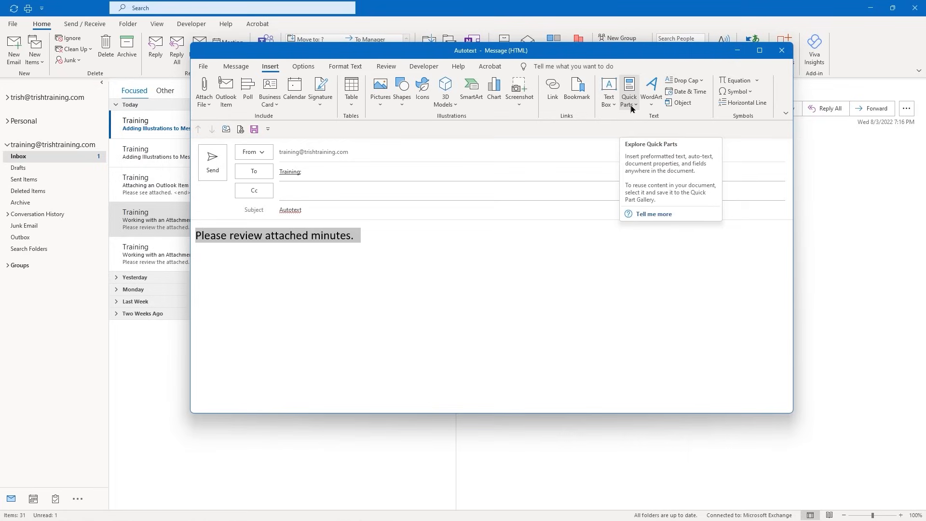
{"action": "left_click", "coordinate": [631, 109]}
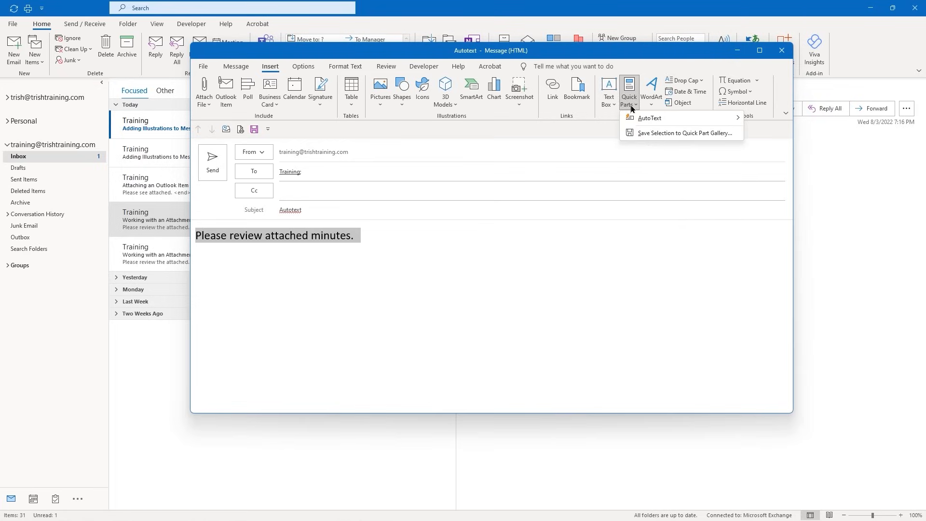
{"action": "mouse_move", "coordinate": [636, 119]}
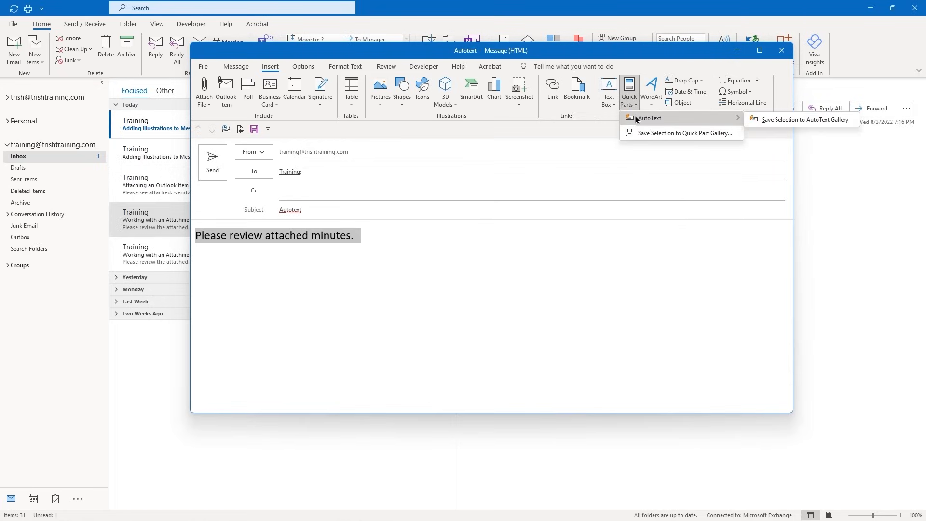
{"action": "left_click", "coordinate": [769, 119]}
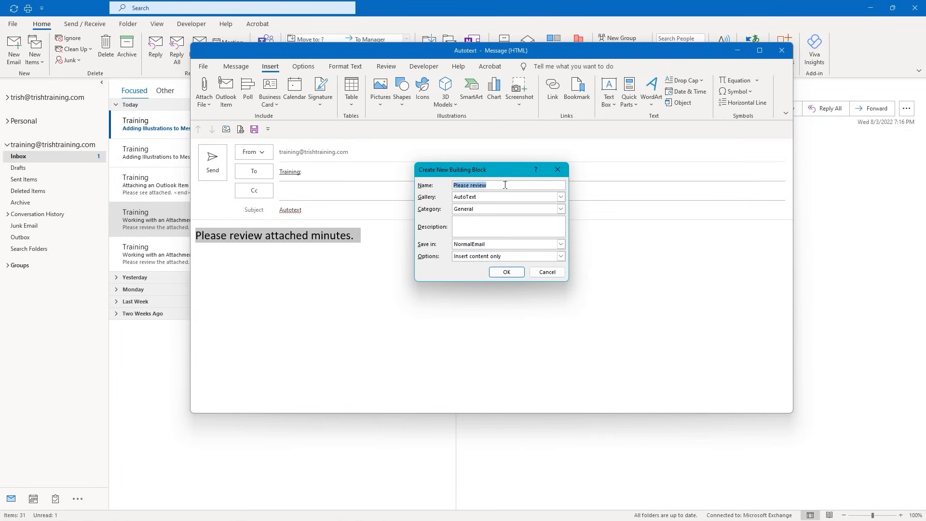
Save entry 'Minutes Email Text' (General, AutoText, content only), then close the draft without saving
{"action": "key", "text": "BackSpace"}
{"action": "type", "text": "Minutes Email Text"}
{"action": "left_click", "coordinate": [561, 210]}
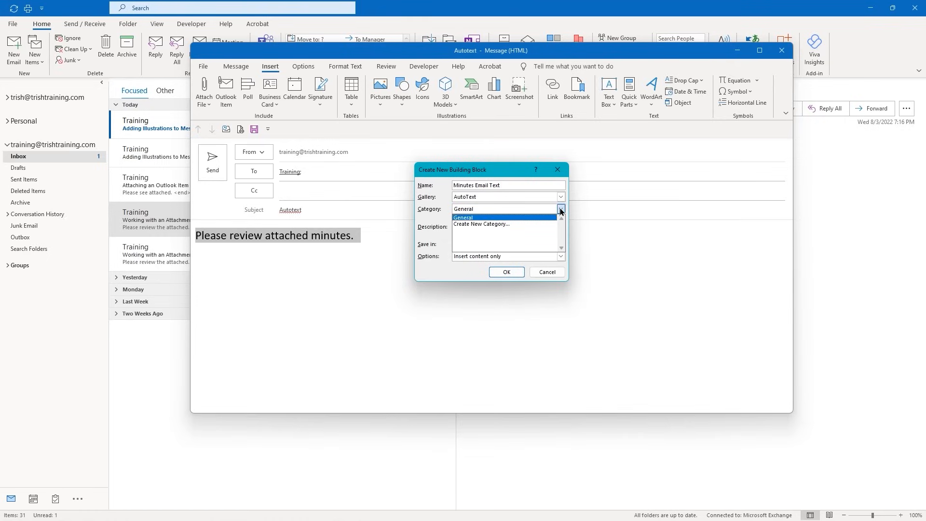
{"action": "left_click", "coordinate": [561, 210]}
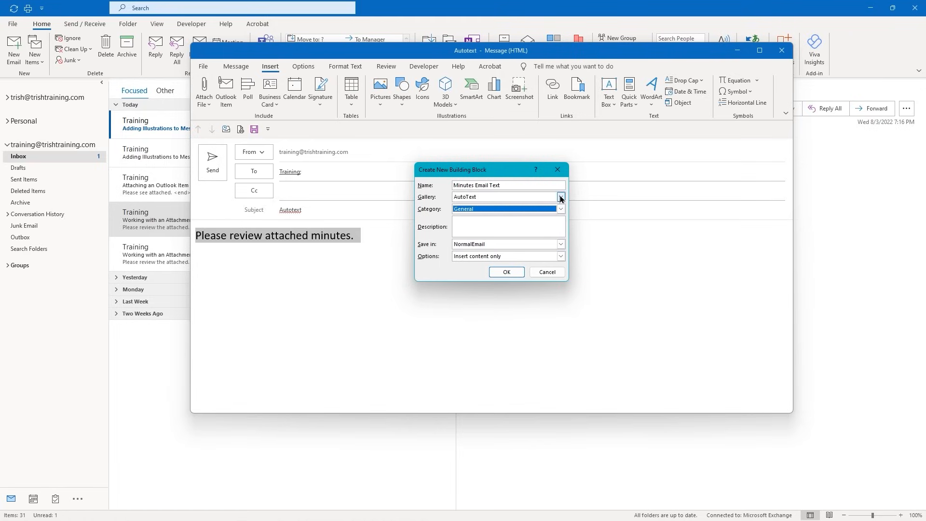
{"action": "left_click", "coordinate": [560, 197]}
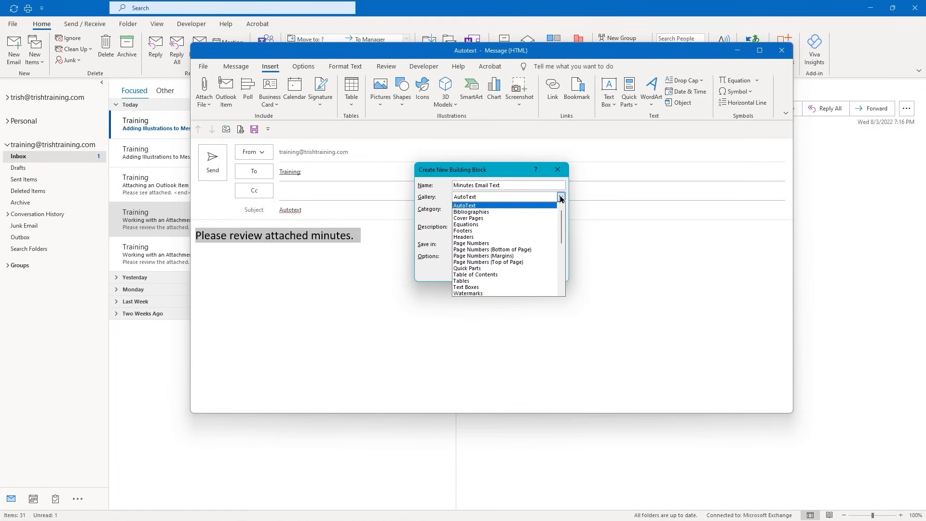
{"action": "left_click", "coordinate": [561, 198]}
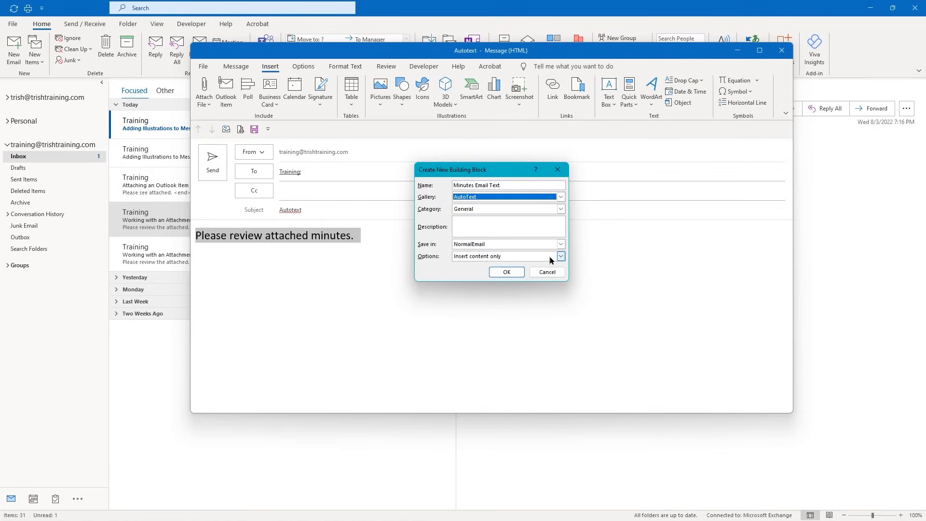
{"action": "left_click", "coordinate": [562, 256]}
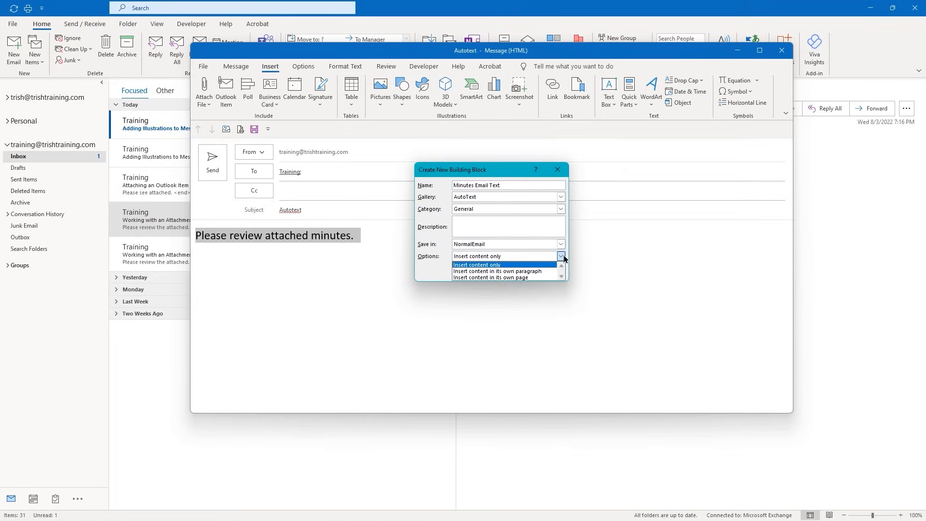
{"action": "left_click", "coordinate": [561, 256]}
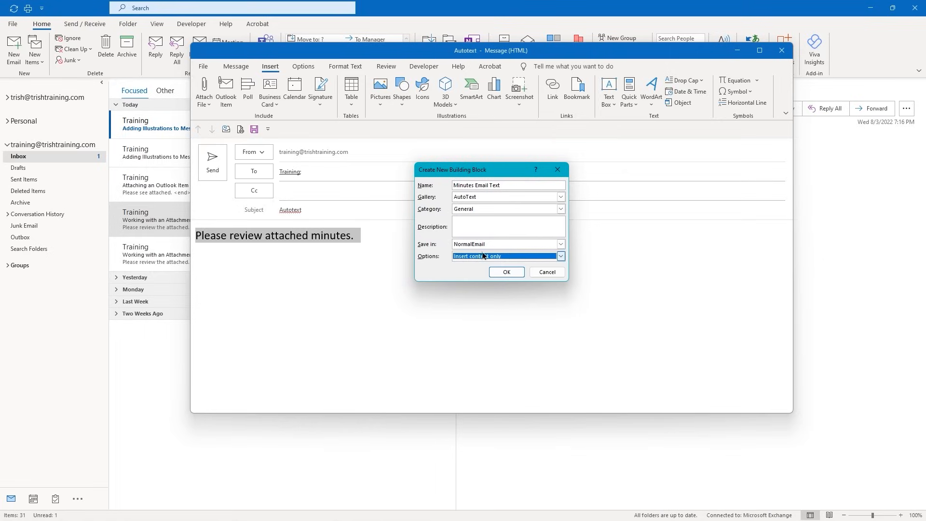
{"action": "left_click", "coordinate": [505, 272]}
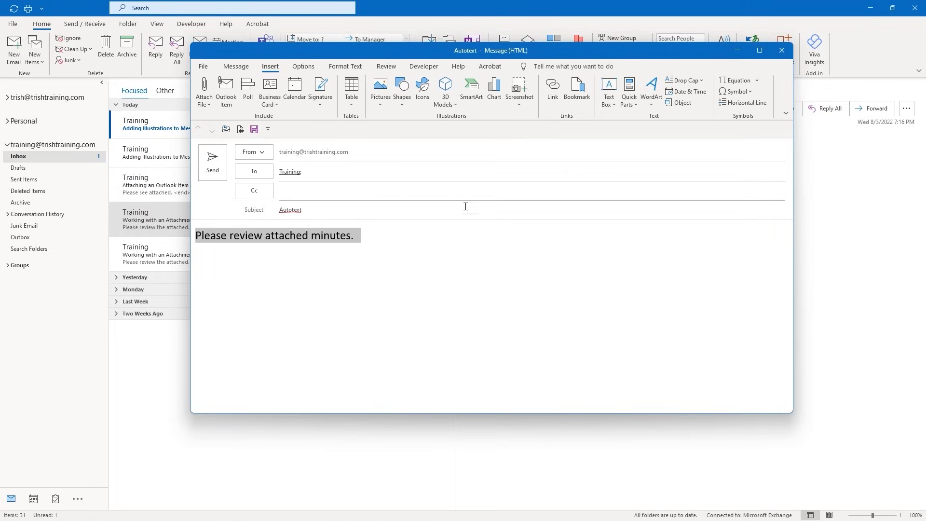
{"action": "left_click", "coordinate": [781, 52]}
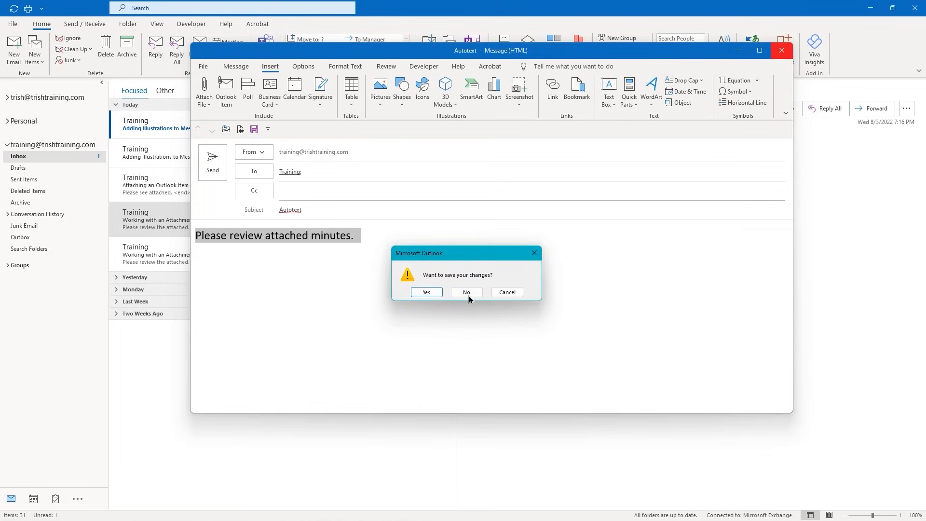
{"action": "left_click", "coordinate": [467, 293]}
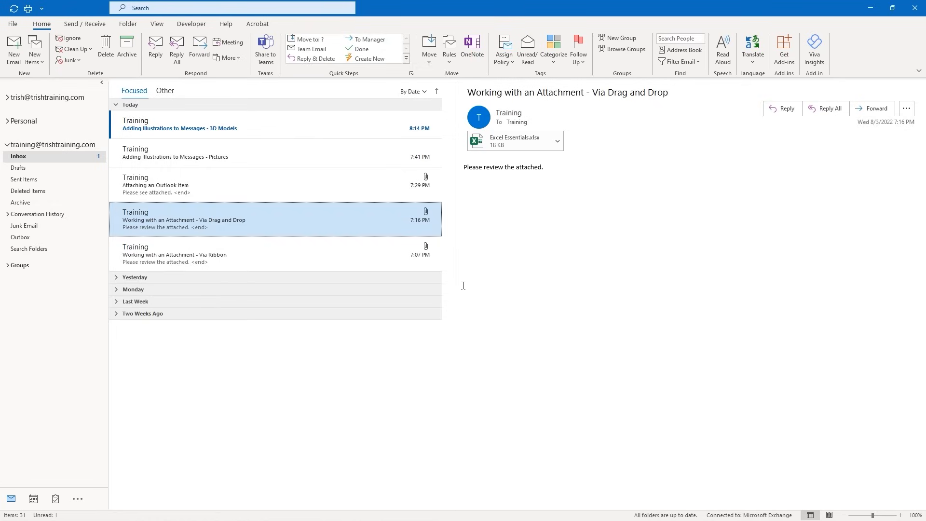
Create a new message and fill its body with the Minutes Email Text AutoText entry
{"action": "key", "text": "ctrl+n"}
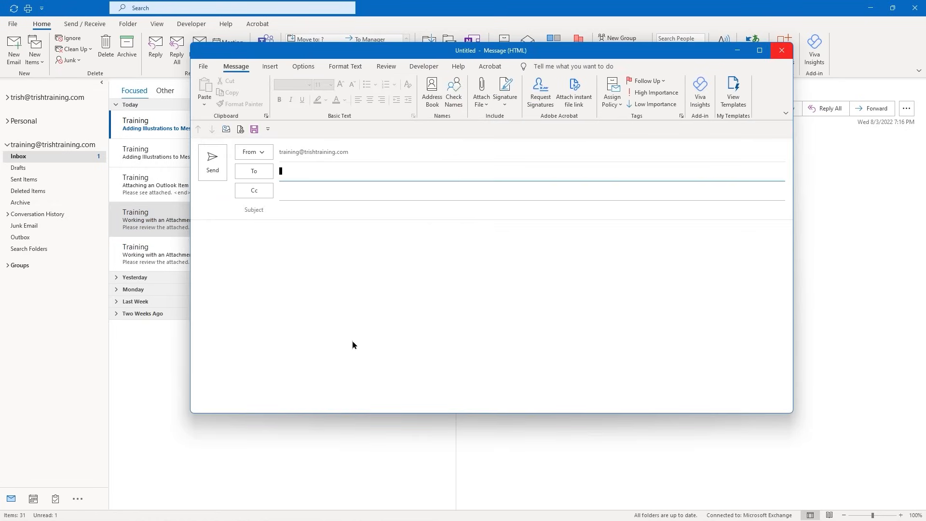
{"action": "left_click", "coordinate": [256, 232]}
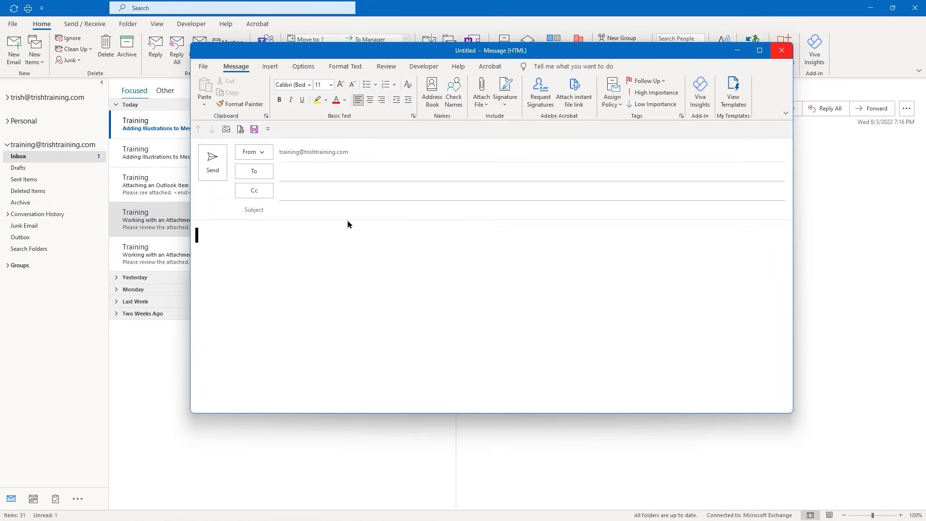
{"action": "left_click", "coordinate": [270, 66]}
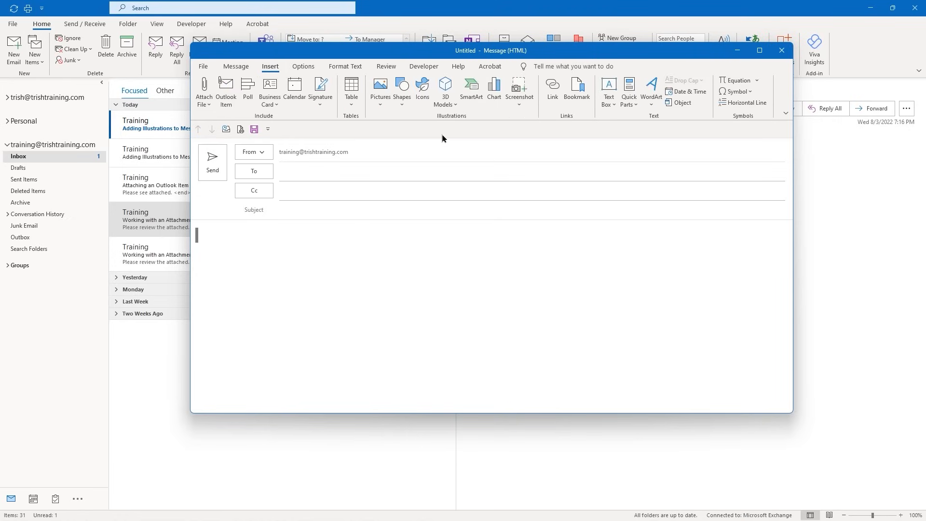
{"action": "left_click", "coordinate": [634, 106]}
{"action": "mouse_move", "coordinate": [639, 117]}
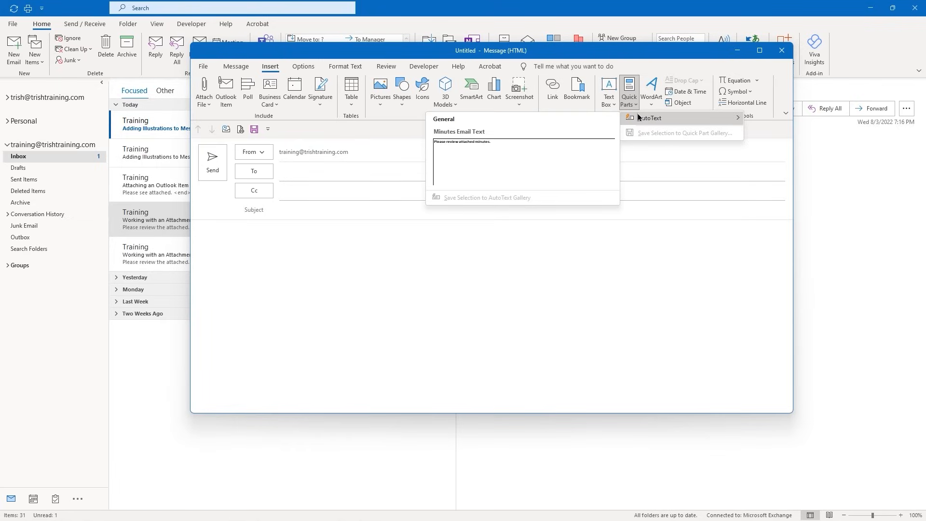
{"action": "left_click", "coordinate": [463, 146]}
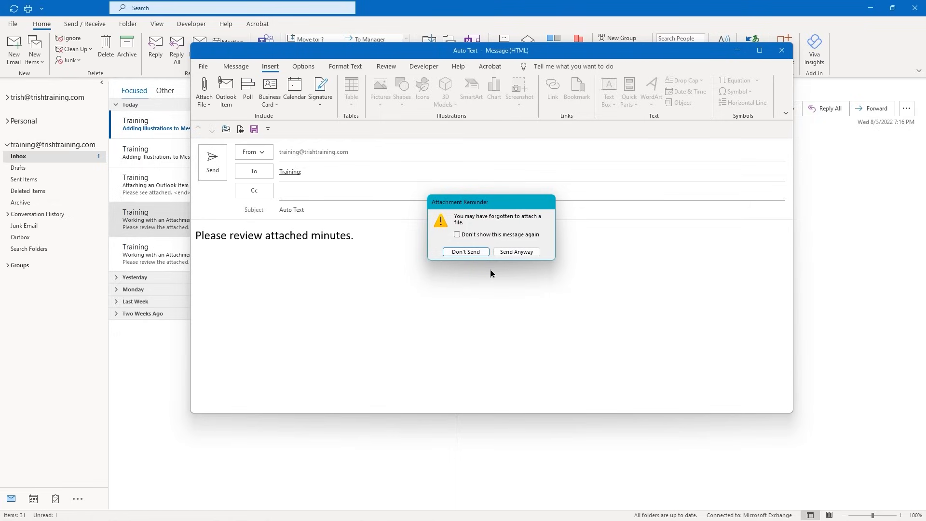
Choose Send Anyway so the Auto Text message goes out with no attachment
{"action": "left_click", "coordinate": [517, 252]}
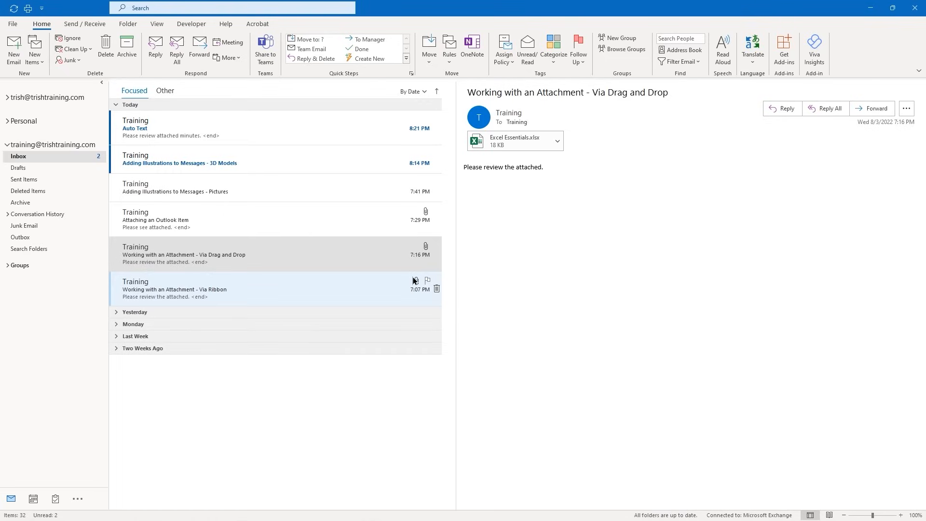
Start a new message and show the My Templates pane listing its three templates
{"action": "left_click", "coordinate": [18, 53]}
{"action": "left_click", "coordinate": [16, 53]}
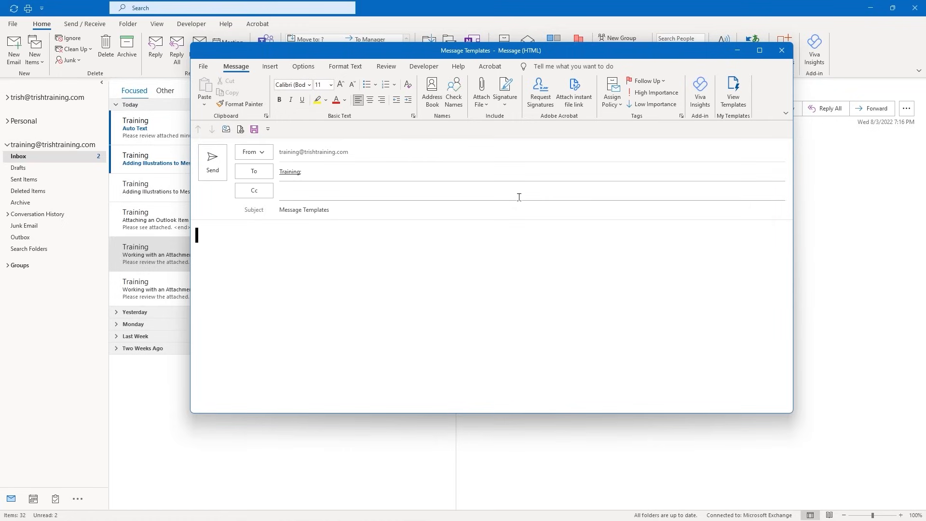
{"action": "left_click", "coordinate": [736, 93]}
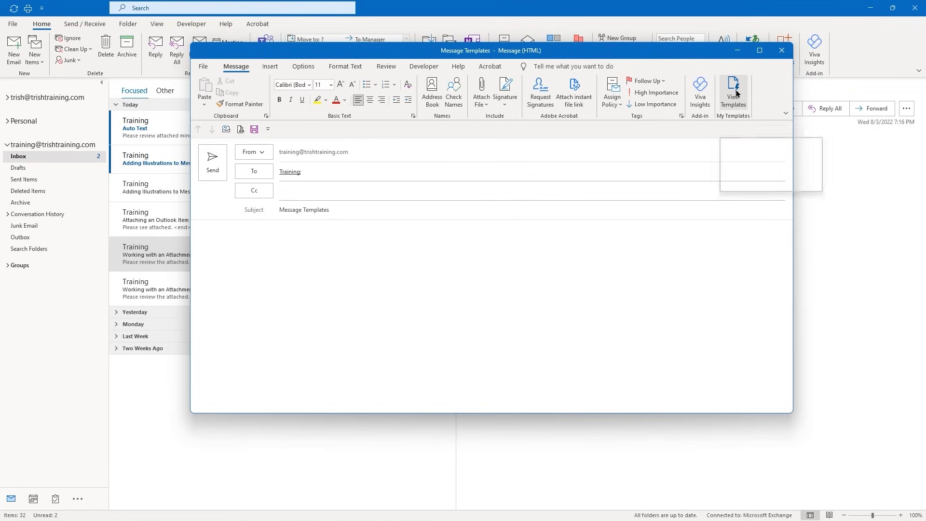
{"action": "left_click", "coordinate": [737, 93]}
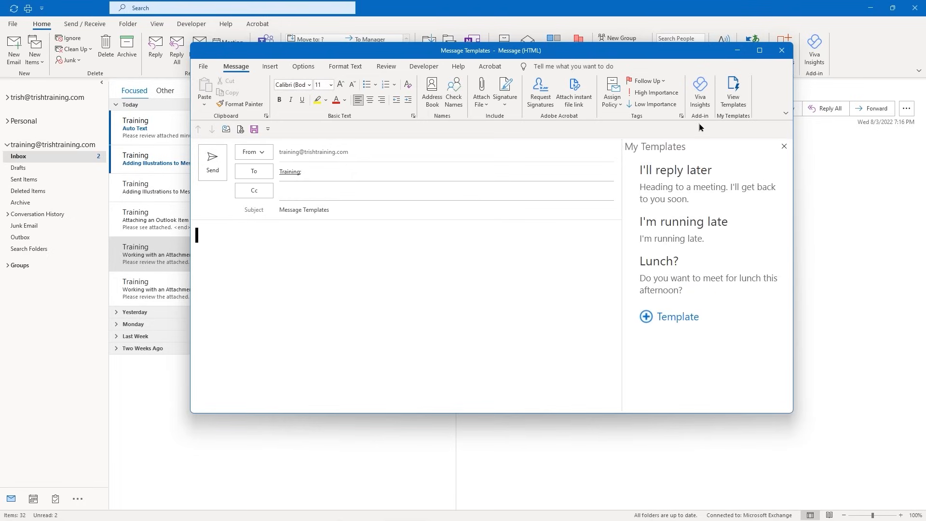
{"action": "mouse_move", "coordinate": [676, 175]}
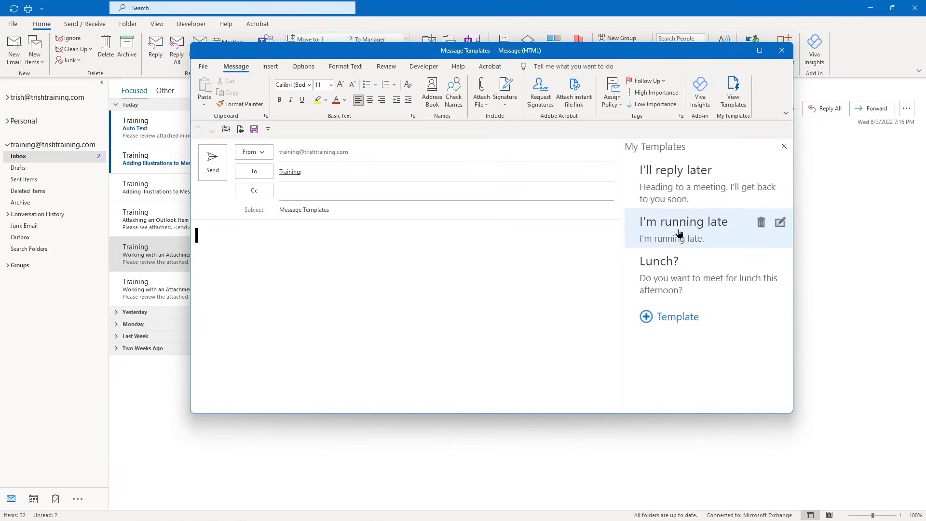
Save a 'Default Invoice Text' template with the attached-invoice, service-agreement and 'Thank you.' lines
{"action": "left_click", "coordinate": [665, 320]}
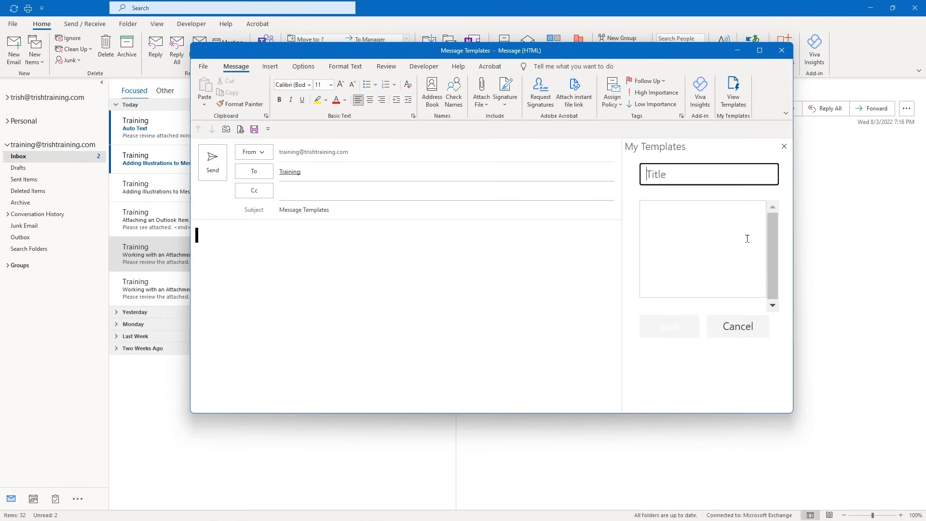
{"action": "type", "text": "Default Invoice Text"}
{"action": "left_click", "coordinate": [655, 208]}
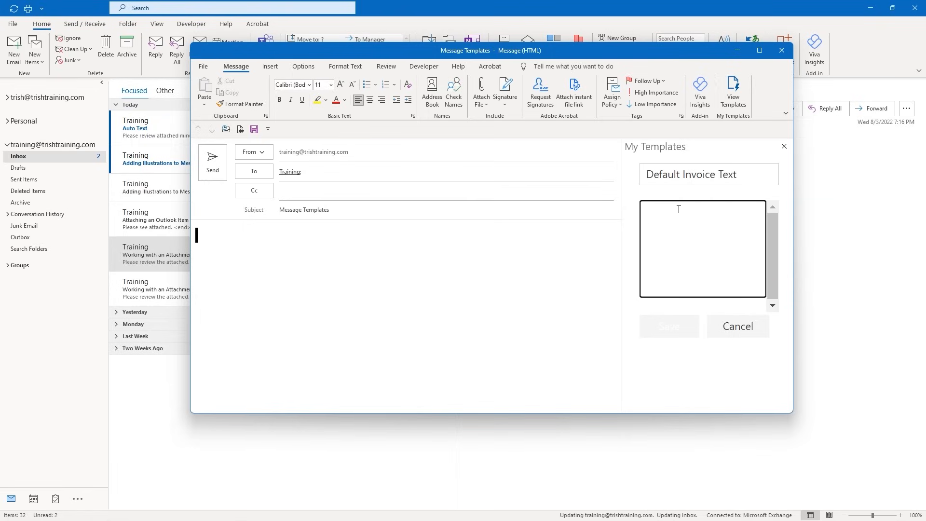
{"action": "type", "text": "Please"}
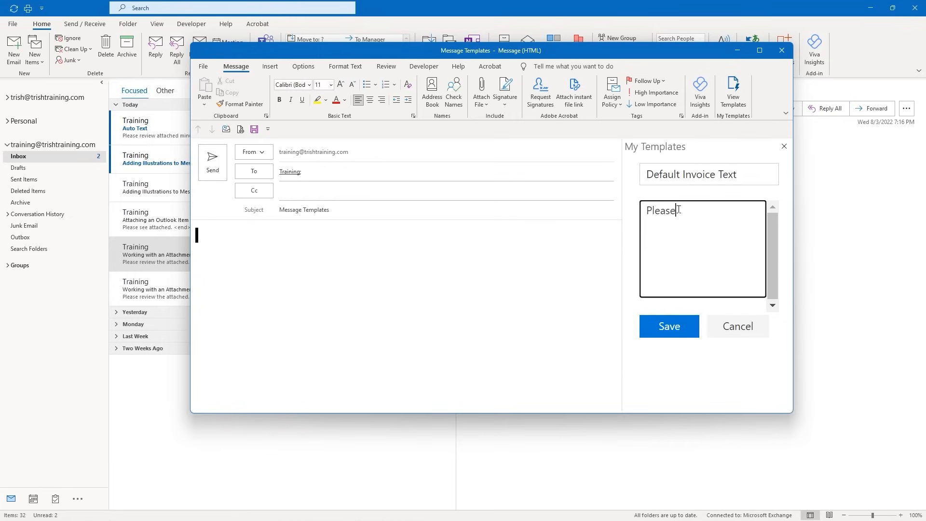
{"action": "type", "text": " see my attached invoice.  It's be"}
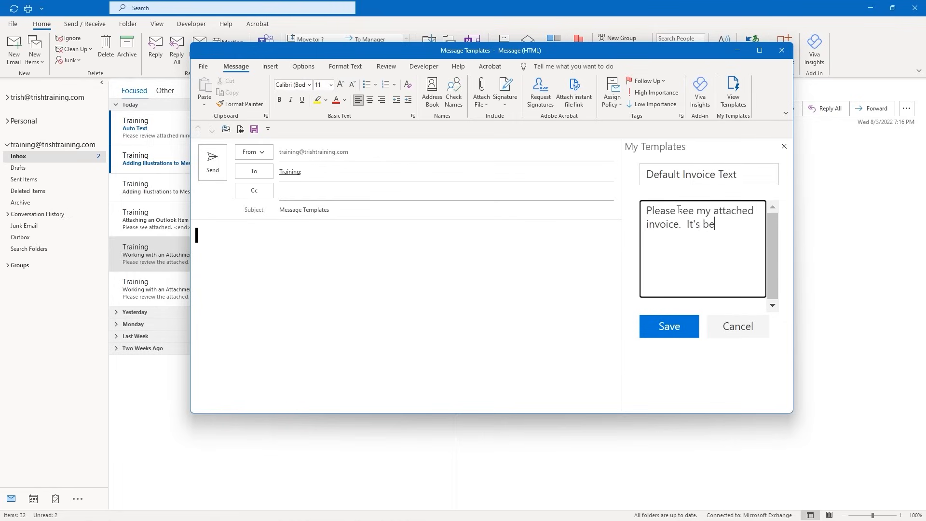
{"action": "type", "text": "en a pleasure doing business"}
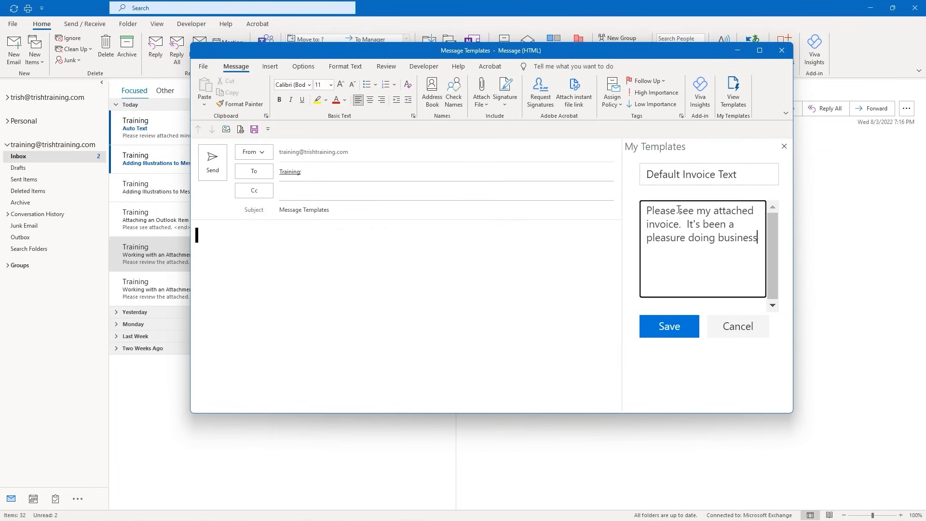
{"action": "type", "text": " with you"}
{"action": "key", "text": "BackSpace"}
{"action": "type", "text": "."}
{"action": "key", "text": "Return"}
{"action": "key", "text": "Return"}
{"action": "type", "text": "If you want to extend"}
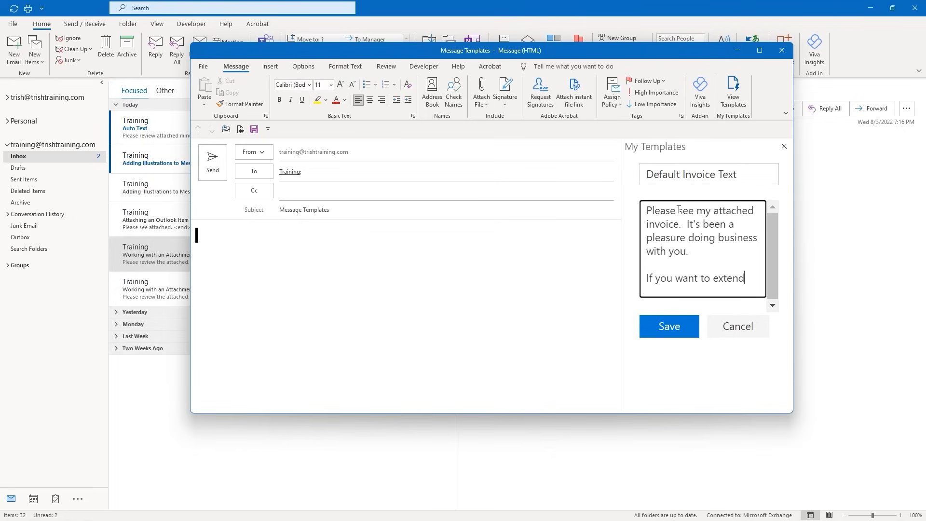
{"action": "type", "text": " your service "}
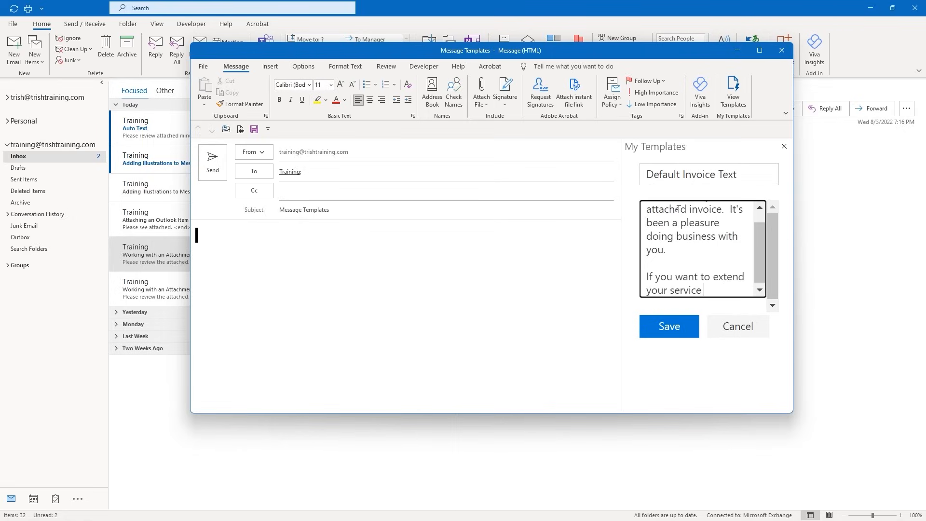
{"action": "type", "text": "agreement"}
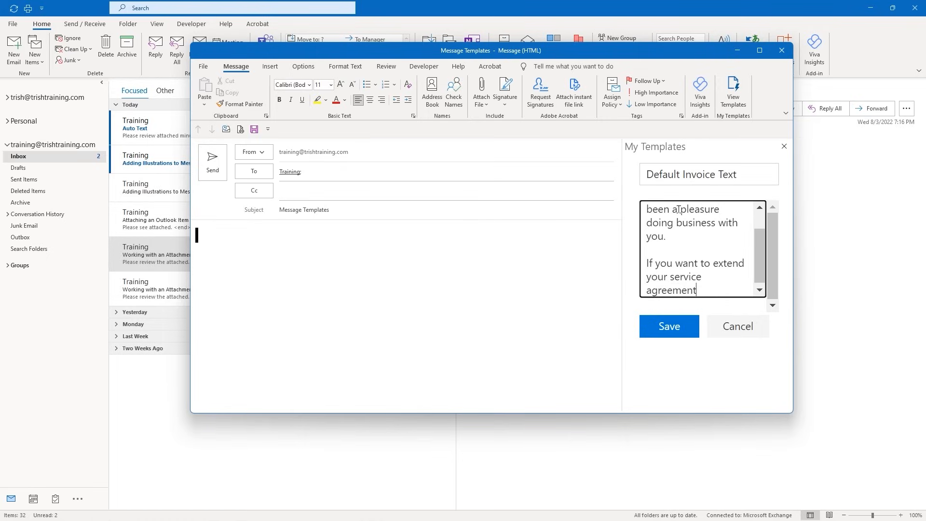
{"action": "type", "text": ", please contact us "}
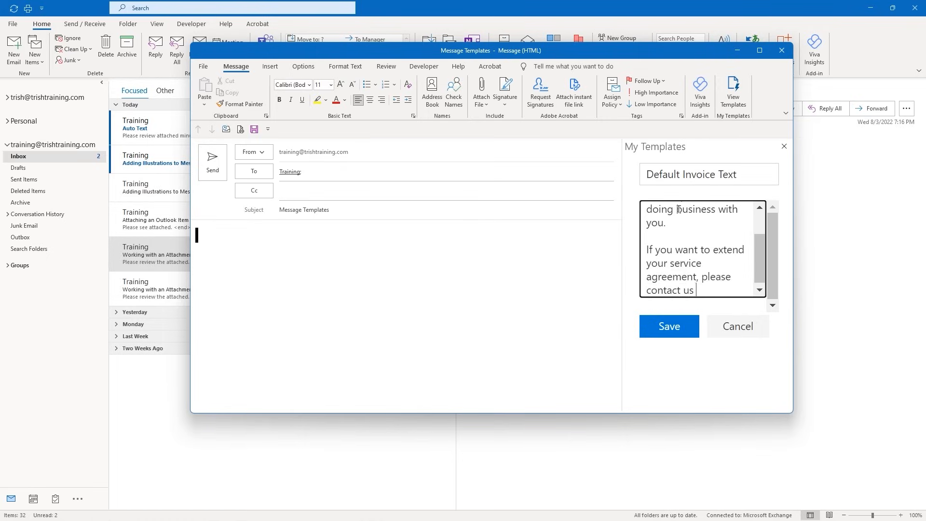
{"action": "type", "text": "via the form on our webs"}
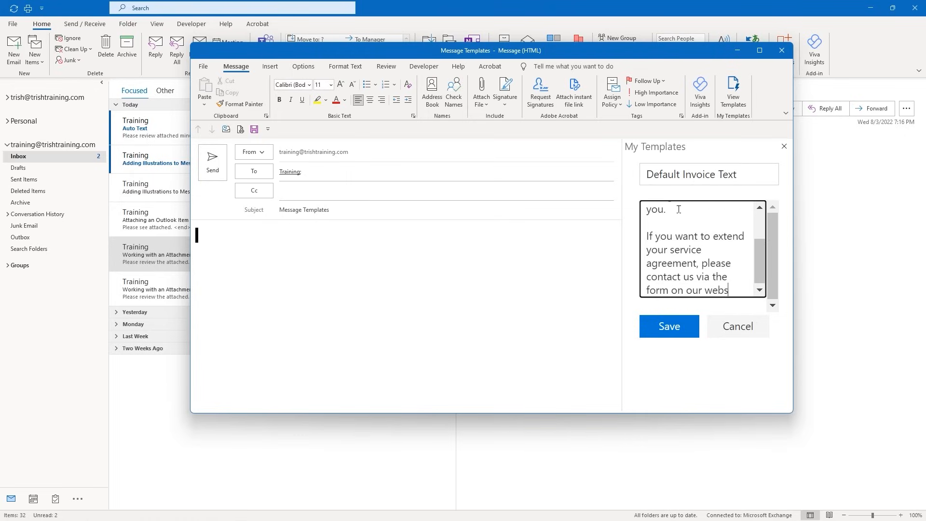
{"action": "type", "text": "ite."}
{"action": "key", "text": "Return"}
{"action": "key", "text": "Return"}
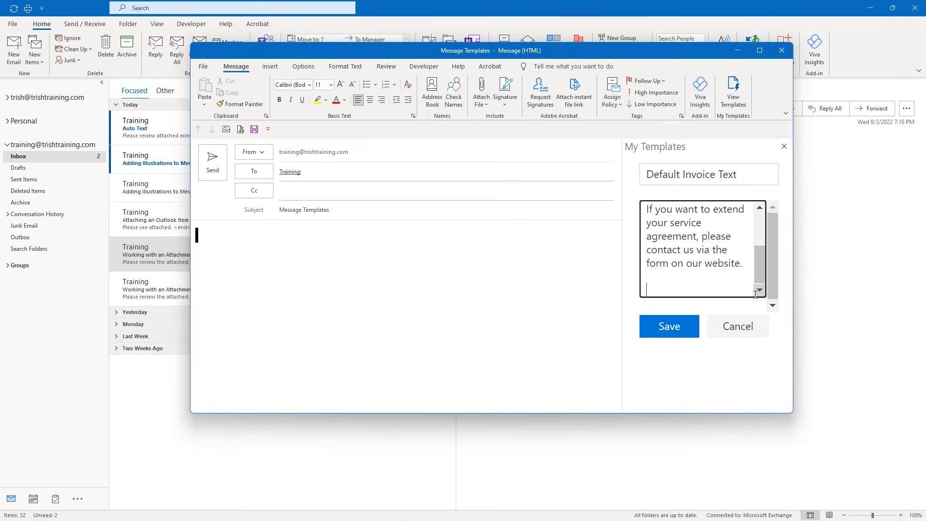
{"action": "type", "text": "Thank you."}
{"action": "left_click", "coordinate": [670, 325]}
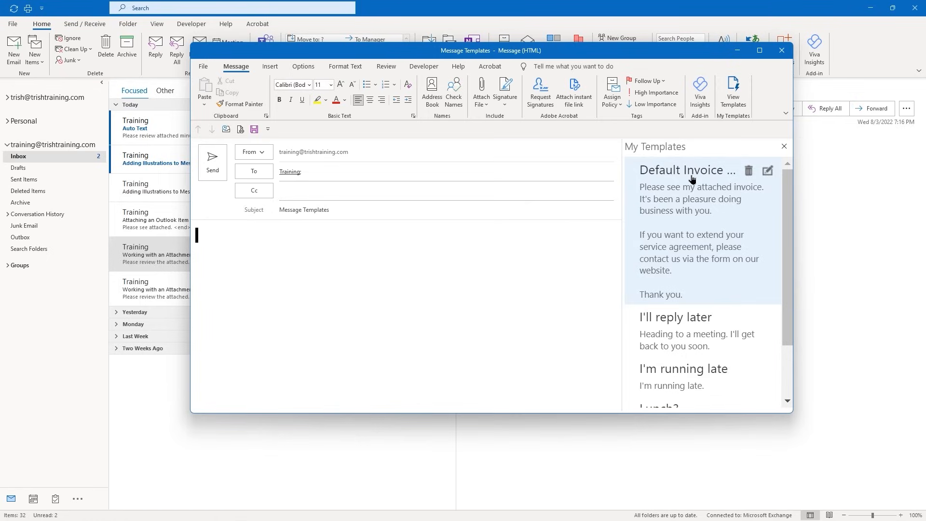
Insert the Default Invoice template text into the Message Templates draft body
{"action": "left_click_drag", "start_coordinate": [783, 206], "coordinate": [767, 299]}
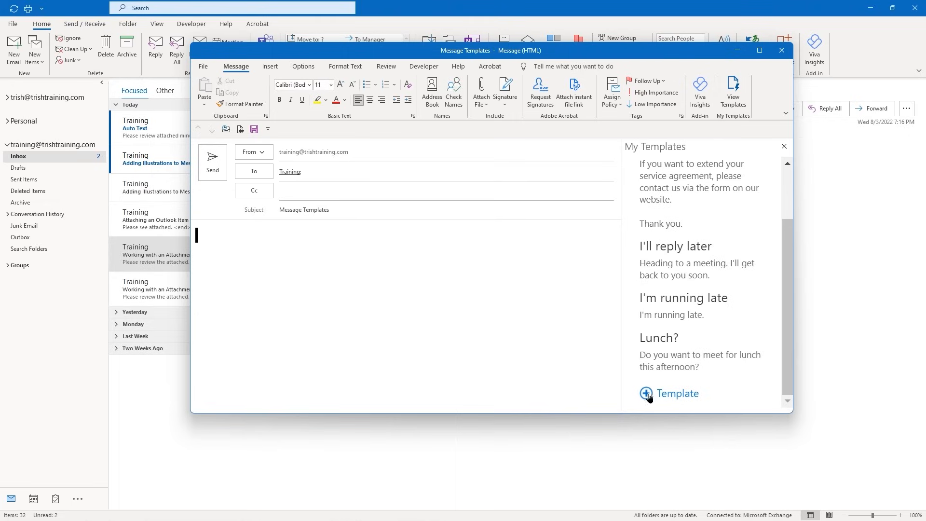
{"action": "left_click_drag", "start_coordinate": [788, 372], "coordinate": [780, 276]}
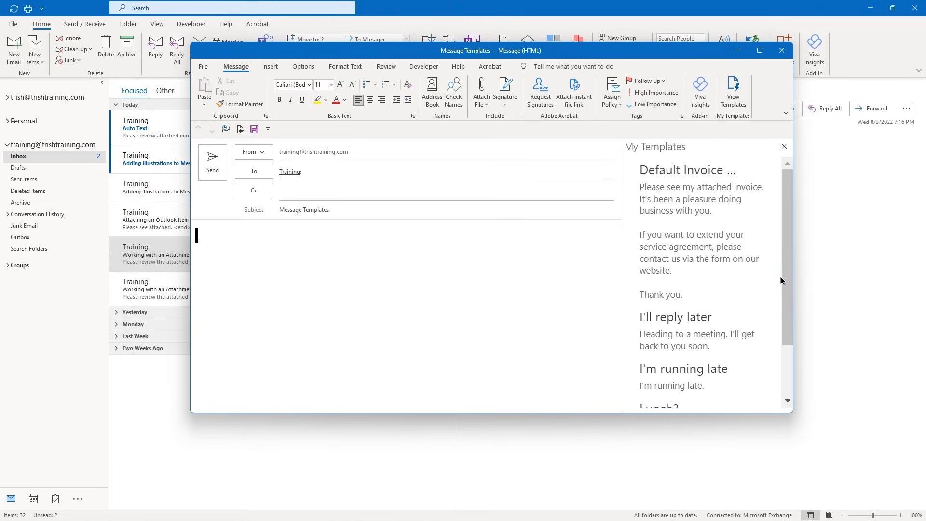
{"action": "mouse_move", "coordinate": [781, 276]}
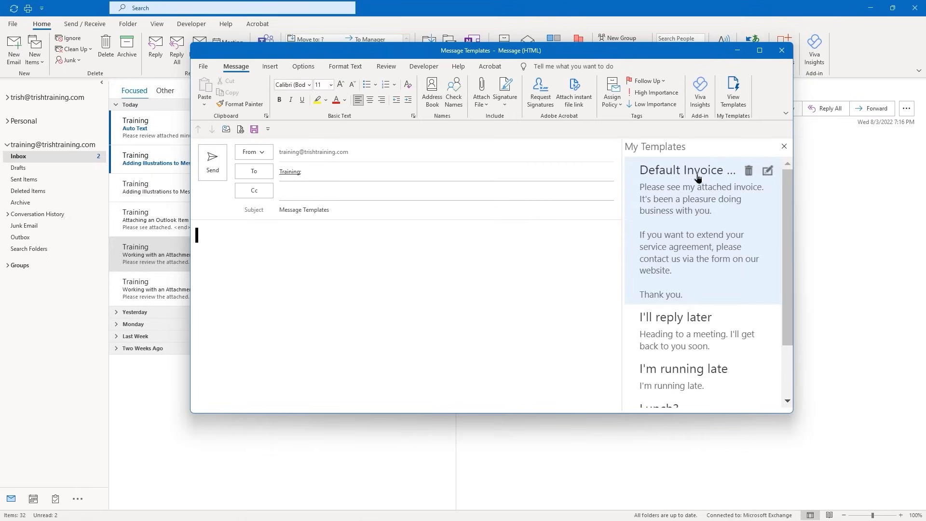
{"action": "left_click", "coordinate": [768, 171]}
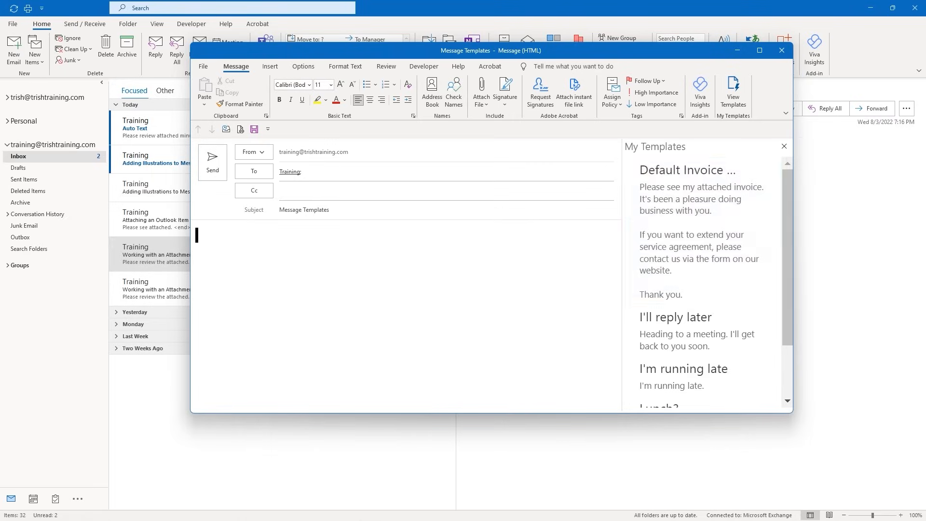
{"action": "left_click", "coordinate": [660, 173]}
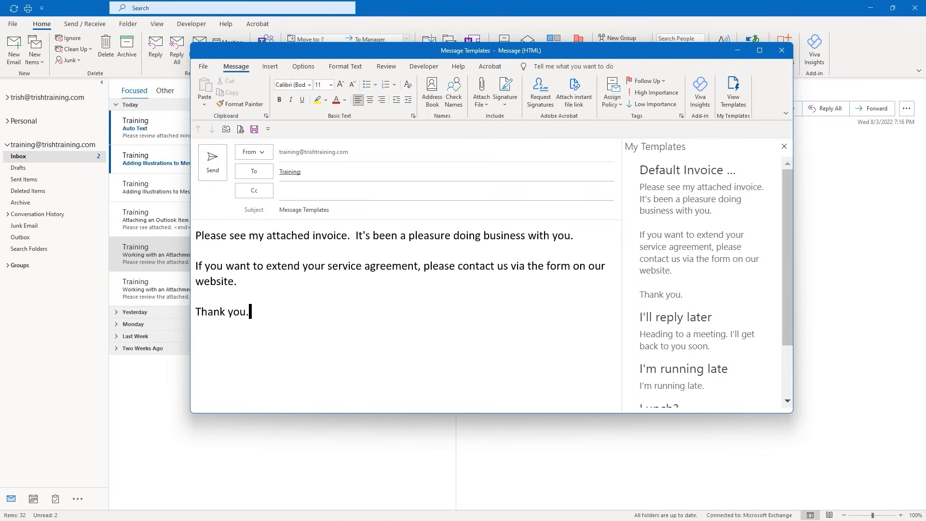
Send the invoice message past the attachment reminder and open it from the Inbox
{"action": "left_click", "coordinate": [210, 172]}
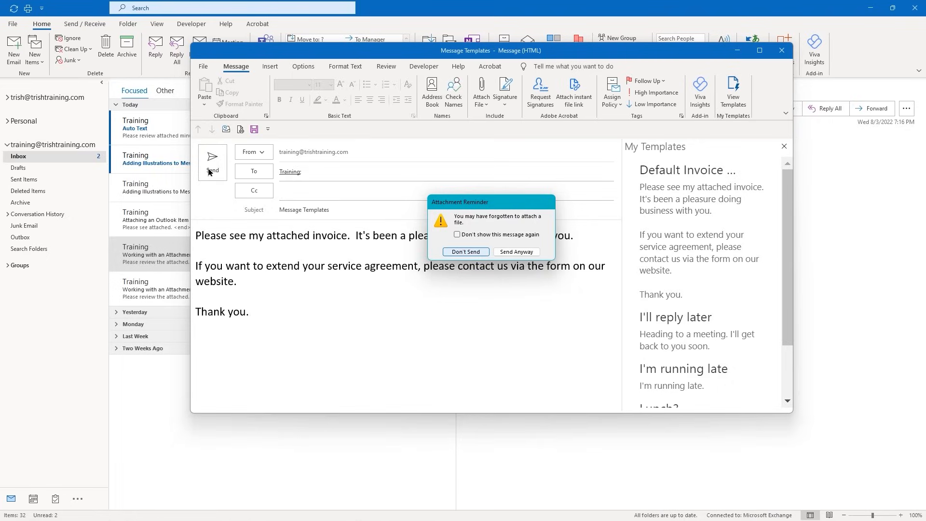
{"action": "left_click", "coordinate": [517, 253]}
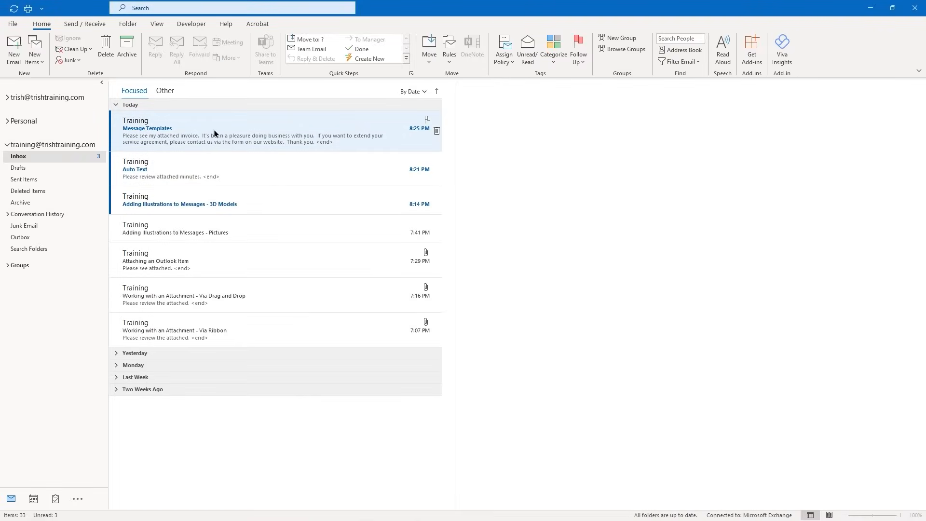
{"action": "left_click", "coordinate": [214, 134]}
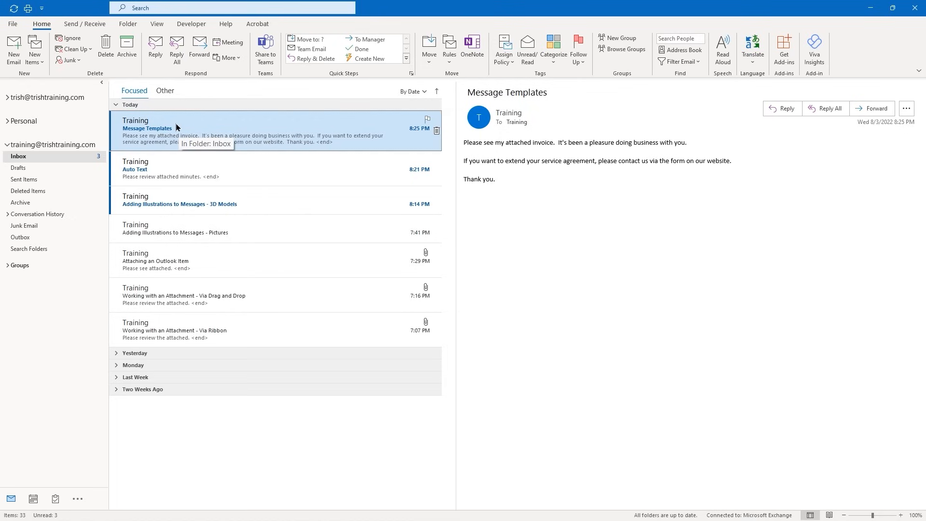
On the View tab, switch Show Focused Inbox off and then back on
{"action": "left_click", "coordinate": [157, 24]}
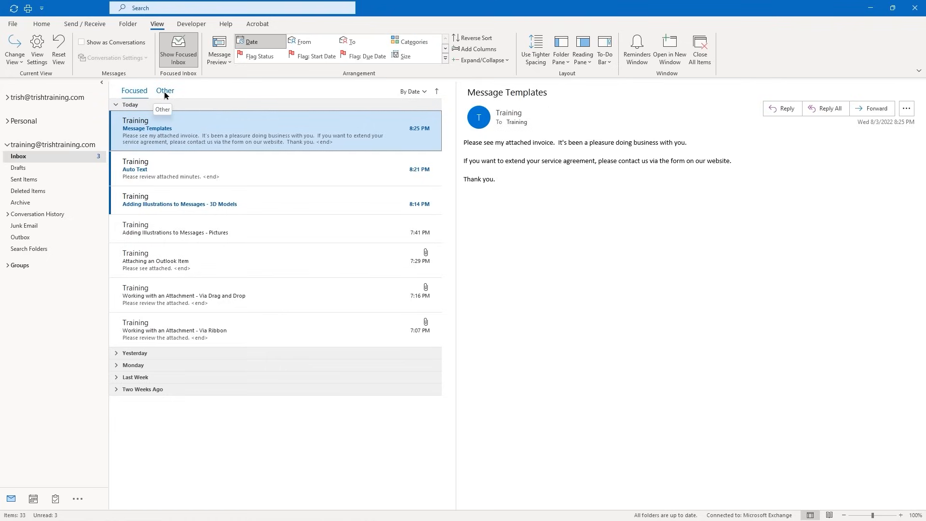
{"action": "left_click", "coordinate": [181, 49]}
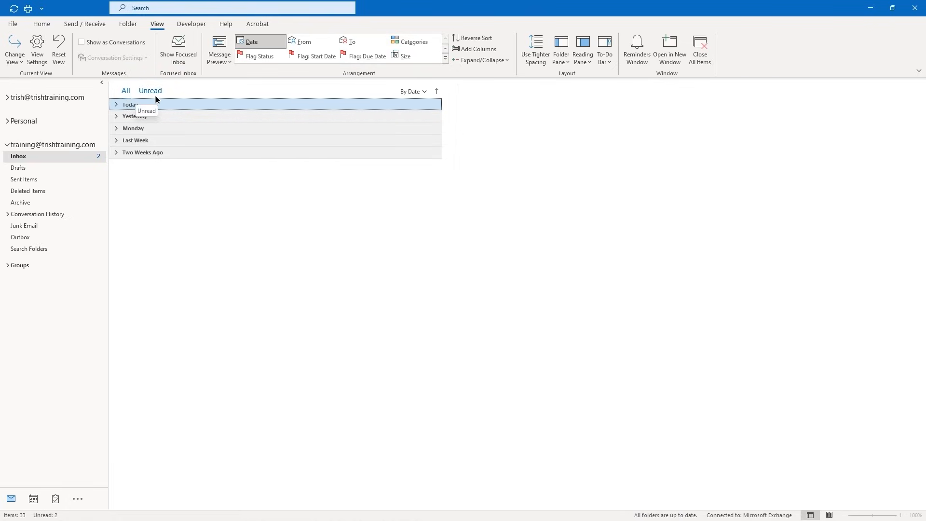
{"action": "left_click", "coordinate": [174, 58]}
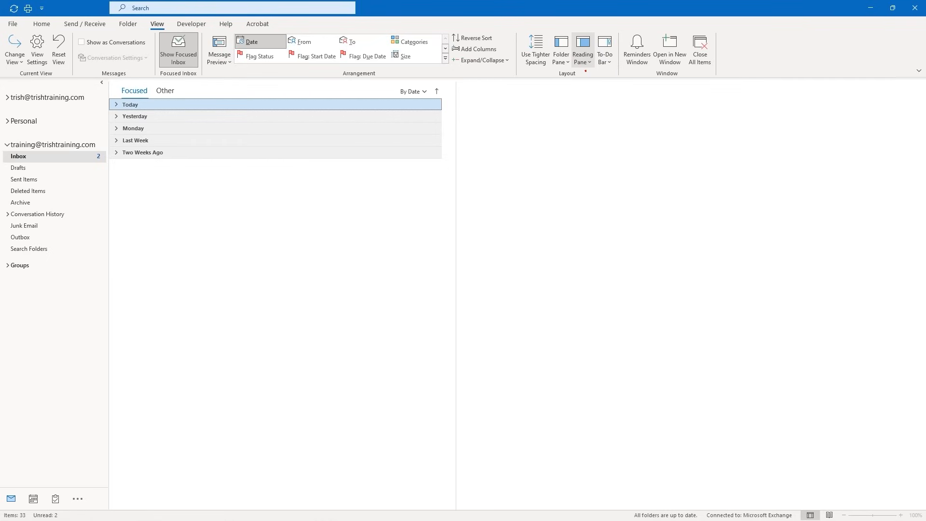
Move the reading pane to the bottom, hide it, return it right, then open its Options
{"action": "left_click", "coordinate": [588, 64]}
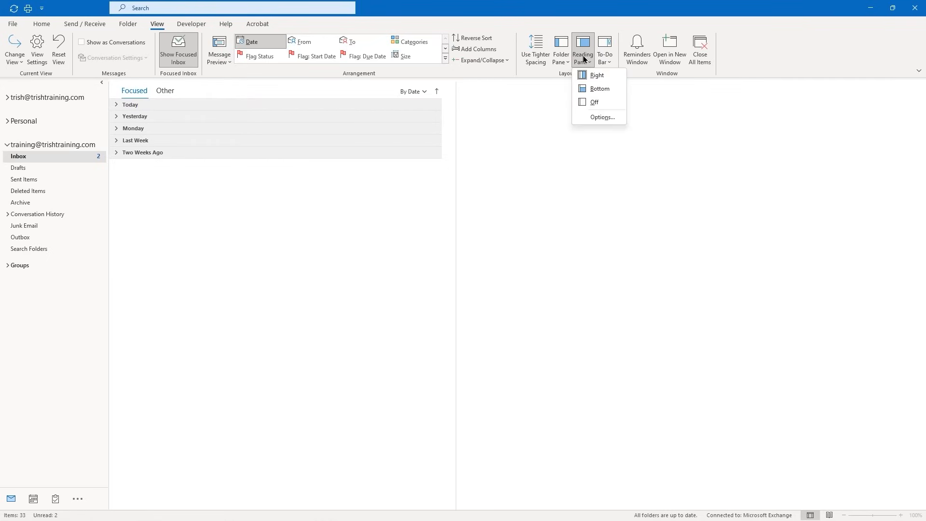
{"action": "left_click", "coordinate": [612, 89]}
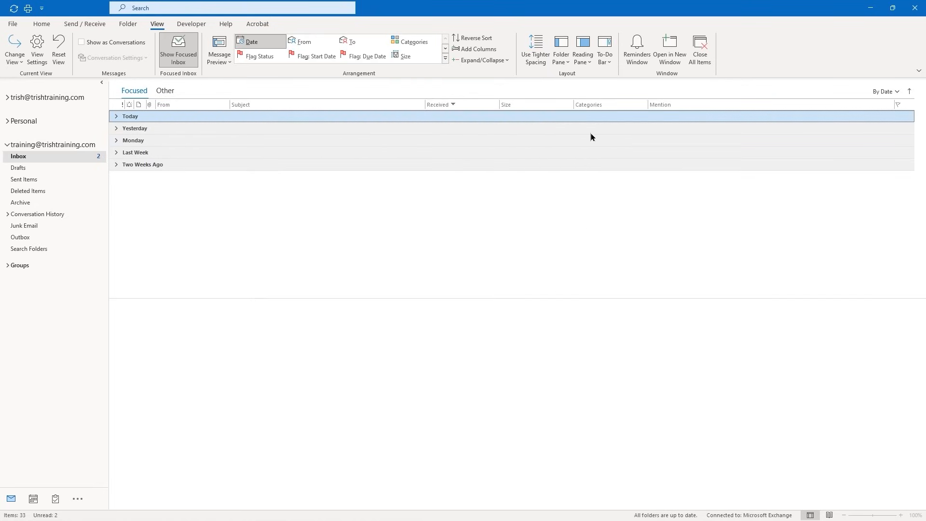
{"action": "left_click", "coordinate": [583, 51]}
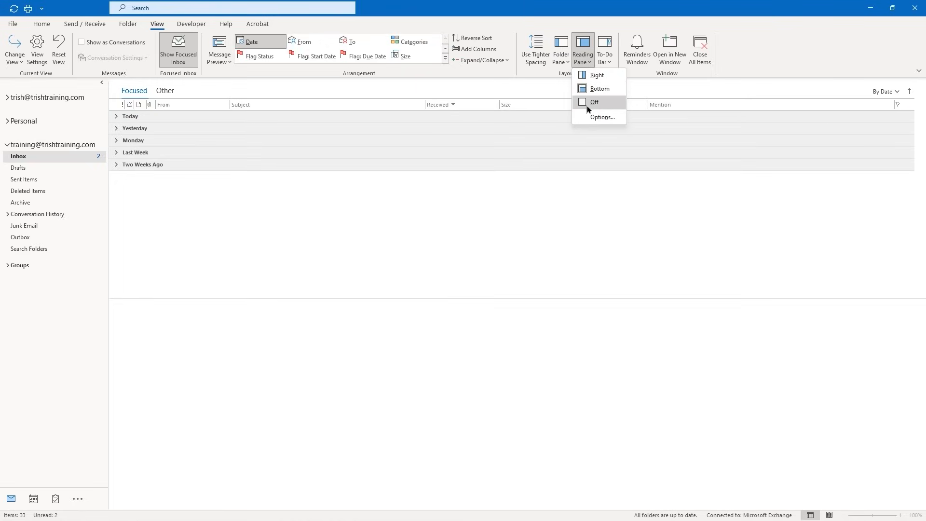
{"action": "left_click", "coordinate": [588, 103]}
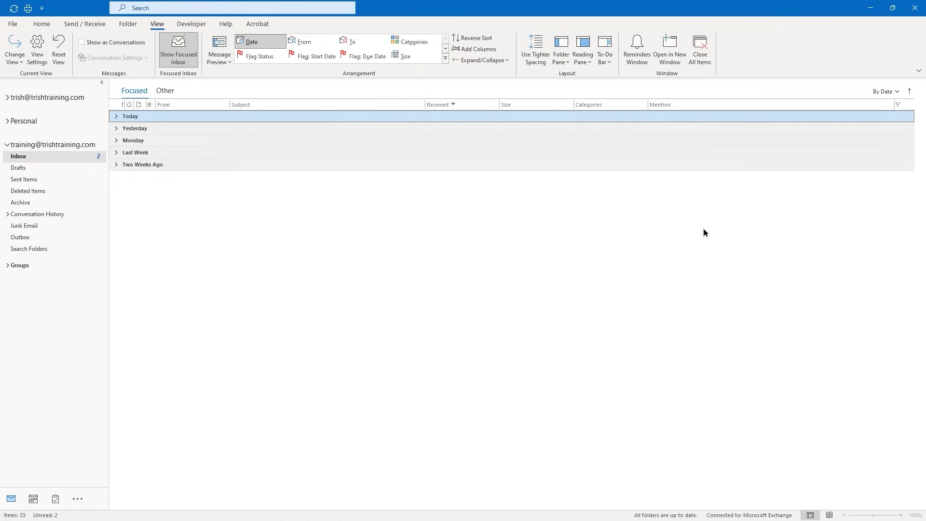
{"action": "left_click", "coordinate": [584, 65]}
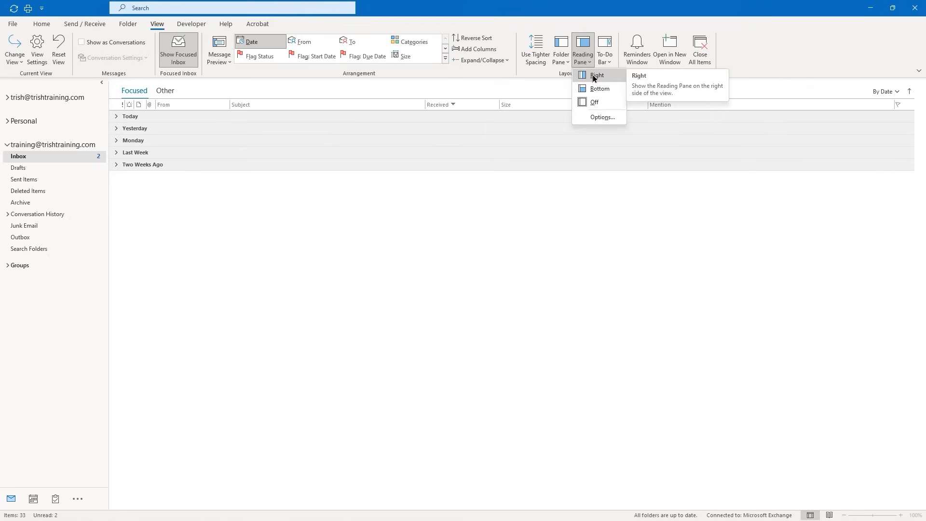
{"action": "left_click", "coordinate": [596, 76]}
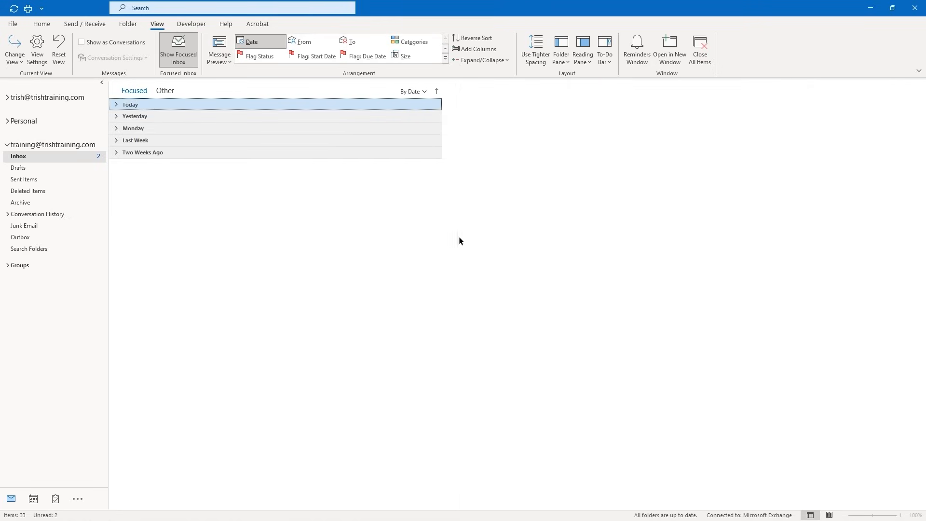
{"action": "left_click", "coordinate": [583, 64]}
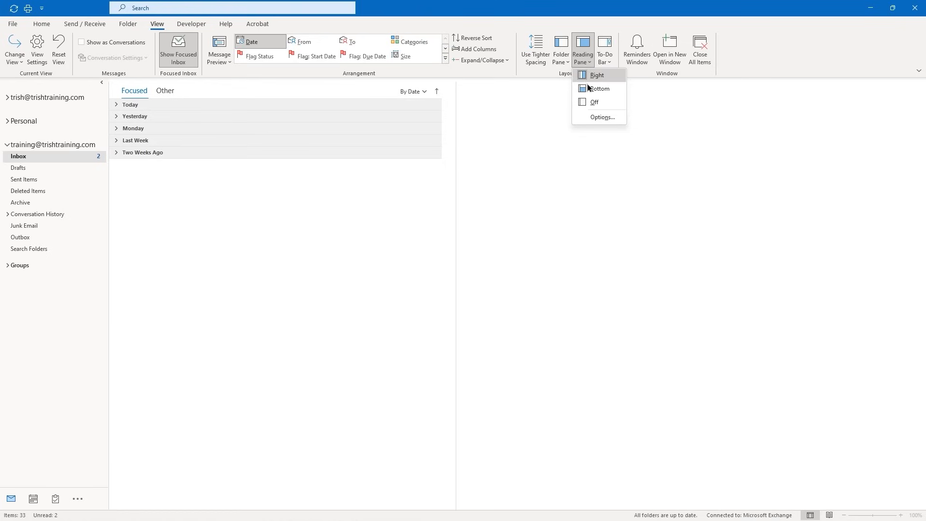
{"action": "left_click", "coordinate": [610, 120]}
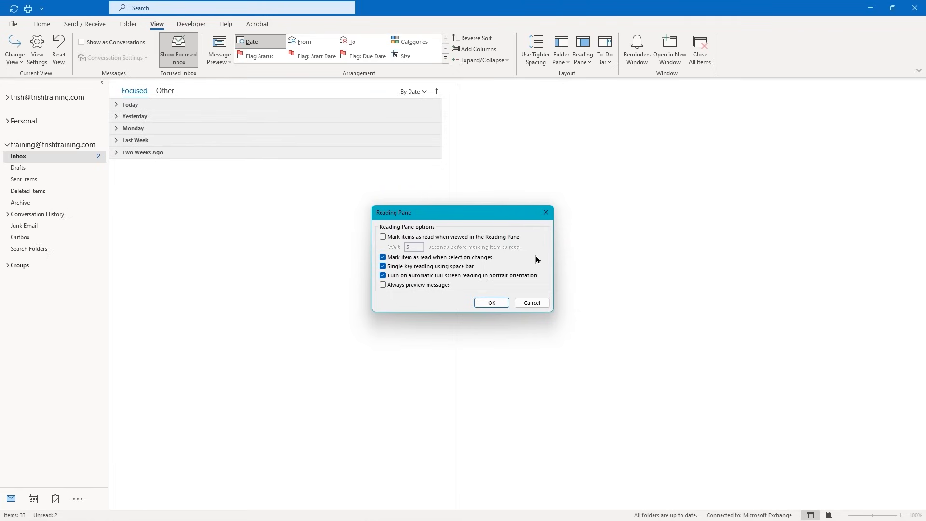
Cancel the Reading Pane options dialog, leaving its settings as they were
{"action": "left_click", "coordinate": [519, 303]}
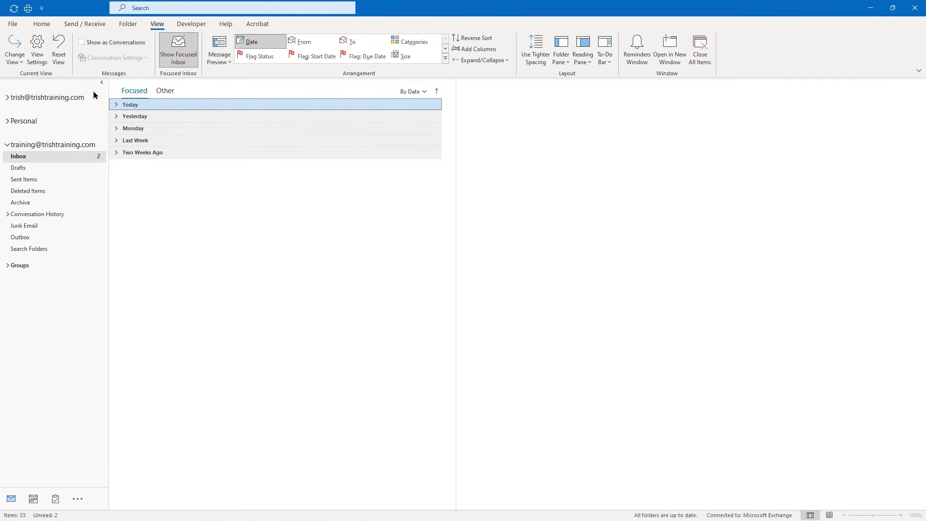
{"action": "left_click", "coordinate": [37, 47]}
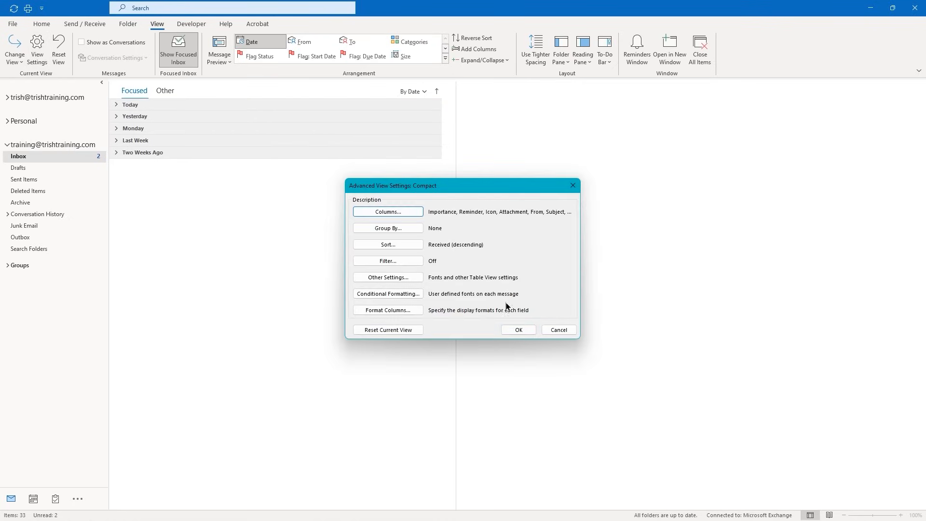
{"action": "left_click", "coordinate": [388, 229]}
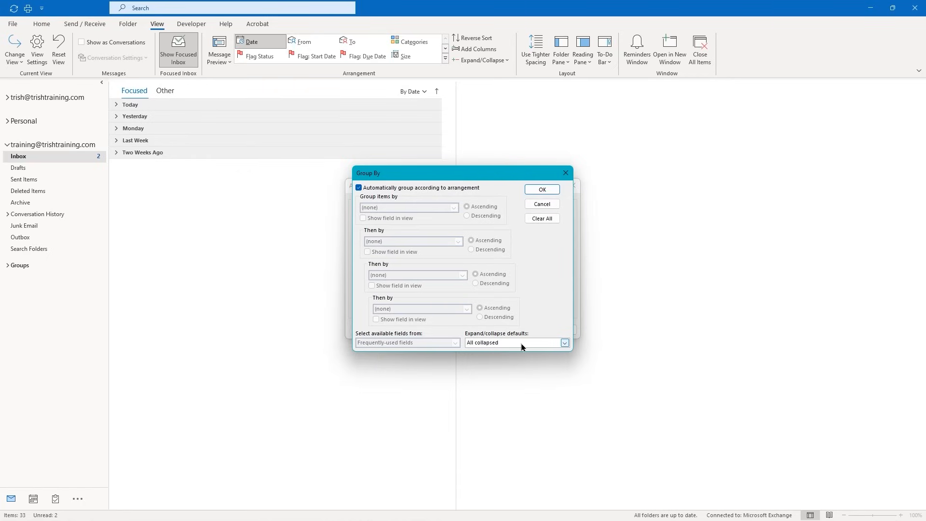
{"action": "left_click", "coordinate": [564, 343]}
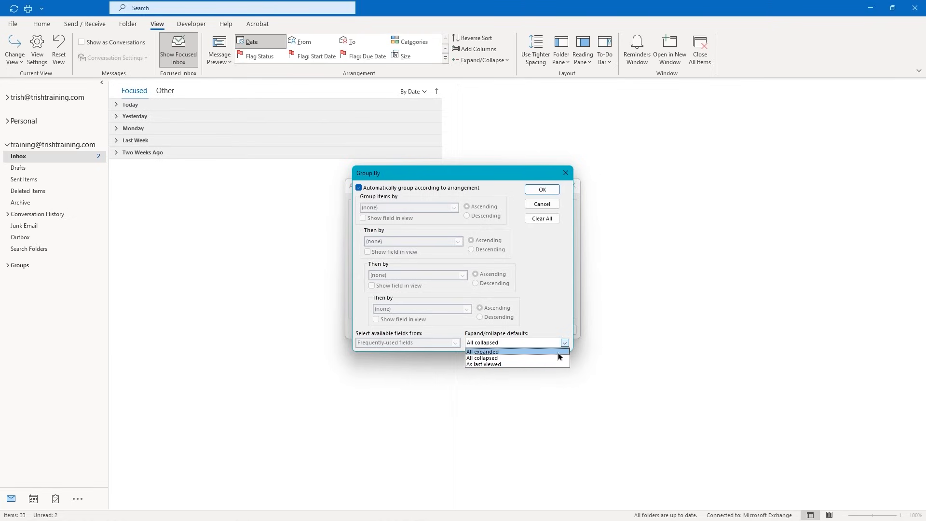
{"action": "left_click", "coordinate": [555, 358]}
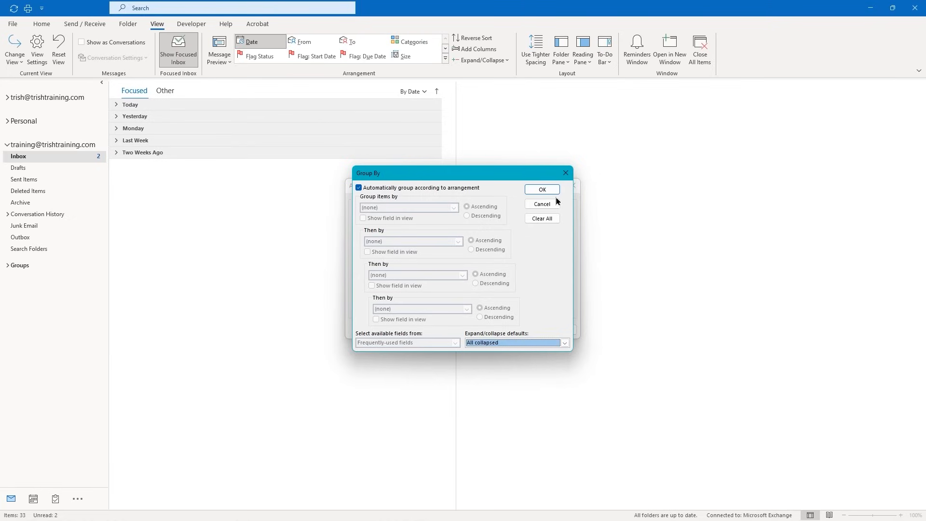
{"action": "left_click", "coordinate": [542, 189]}
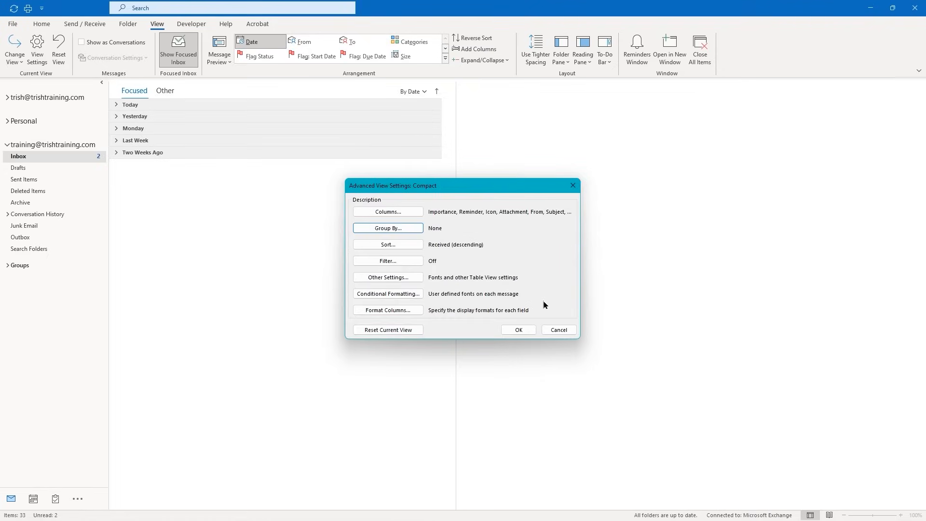
{"action": "left_click", "coordinate": [519, 330]}
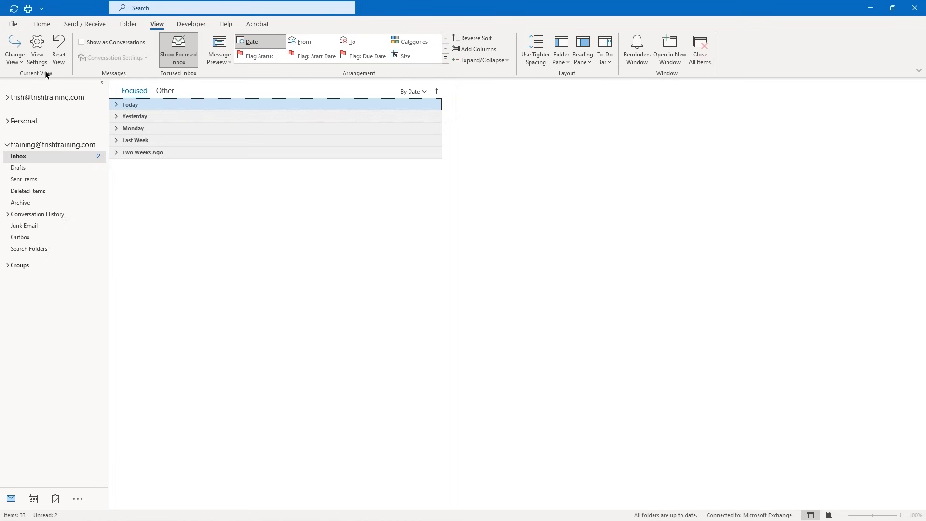
Expand the Today and Yesterday message groups and scroll down the list
{"action": "left_click", "coordinate": [116, 105]}
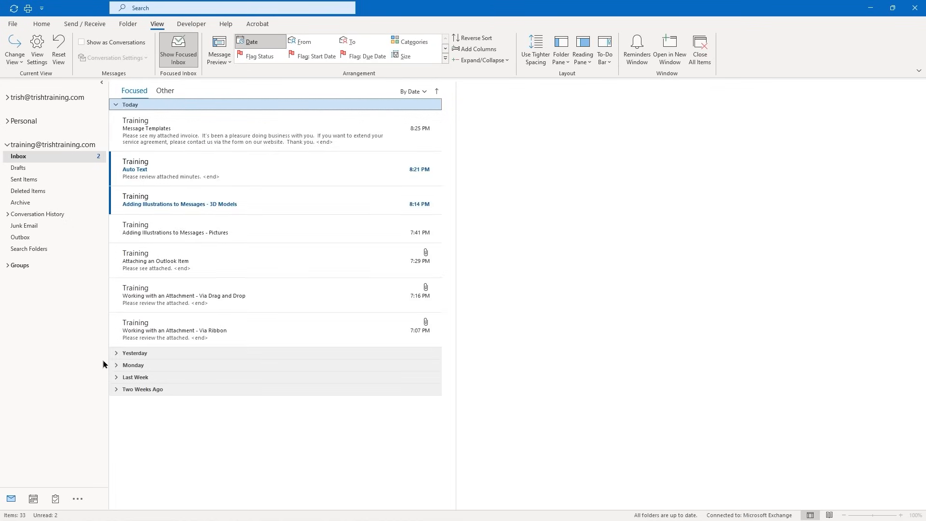
{"action": "left_click", "coordinate": [116, 354]}
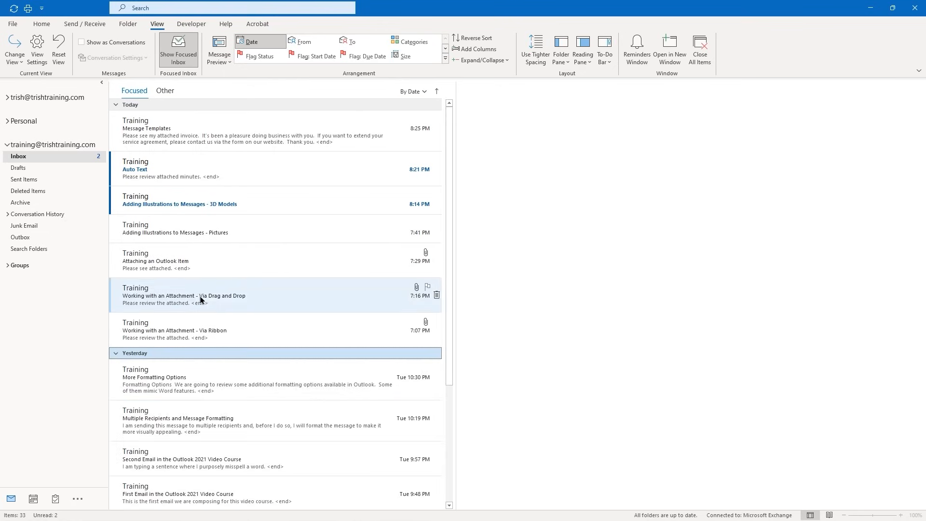
{"action": "scroll", "coordinate": [280, 231], "scroll_direction": "down", "scroll_amount": 3}
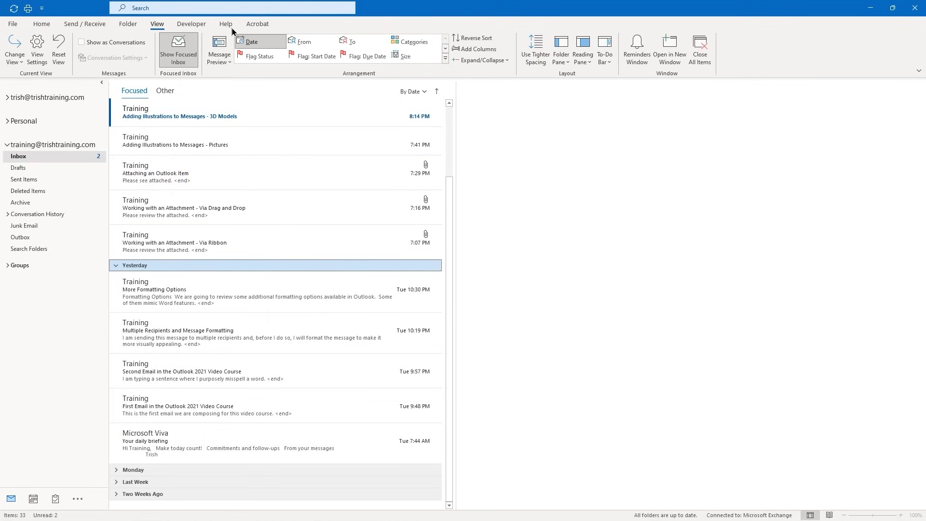
Set Message Preview to 3 Lines for this folder only, then re-expand Today and Yesterday
{"action": "left_click", "coordinate": [225, 63]}
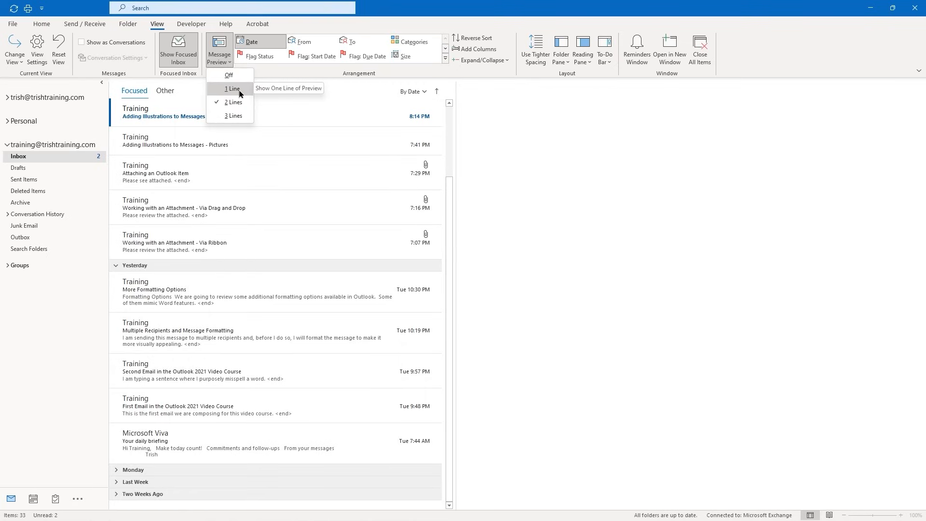
{"action": "left_click", "coordinate": [236, 119]}
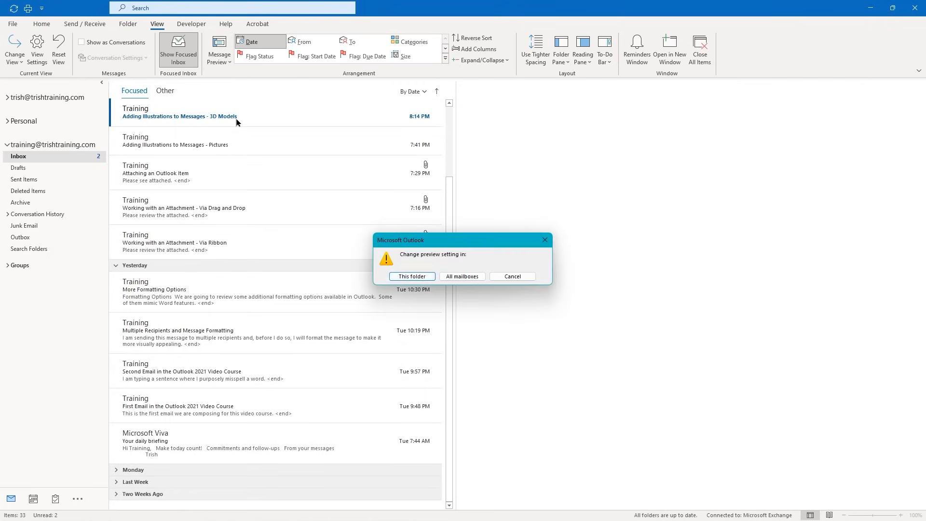
{"action": "left_click", "coordinate": [418, 278]}
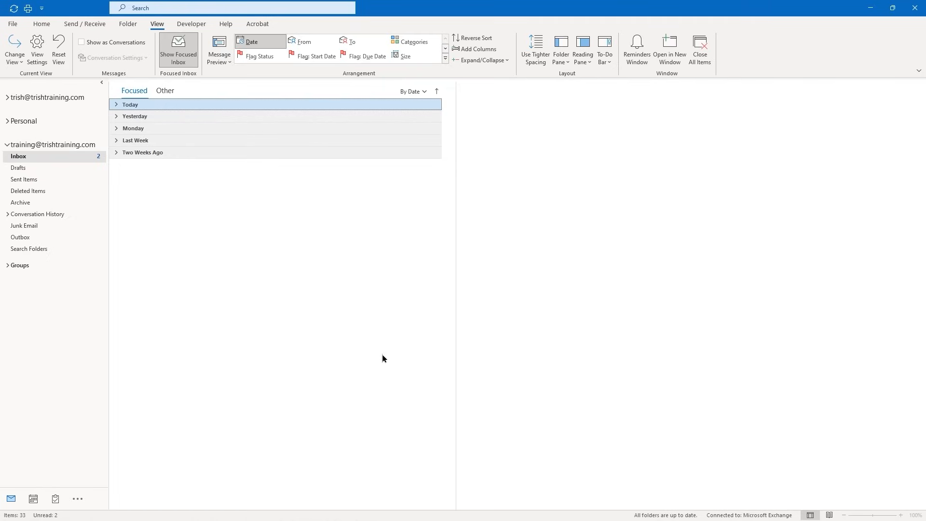
{"action": "left_click", "coordinate": [115, 105]}
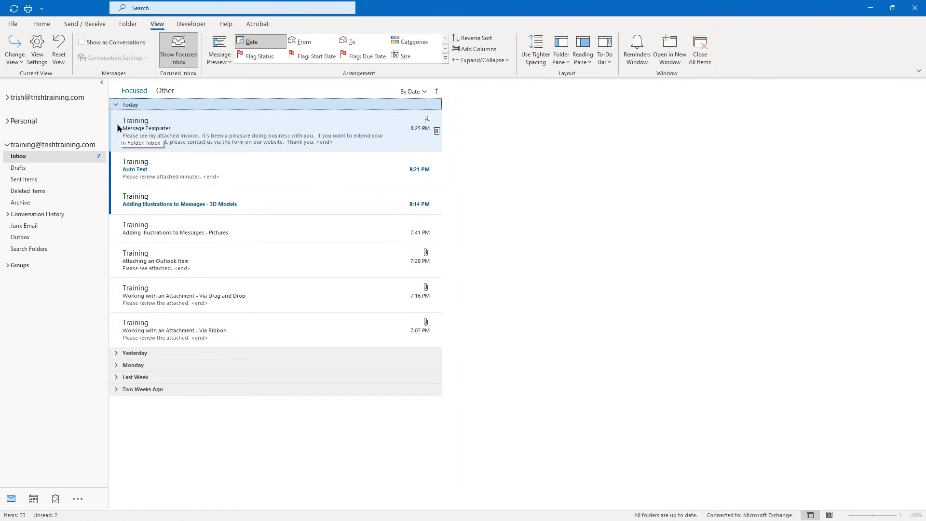
{"action": "left_click", "coordinate": [115, 354]}
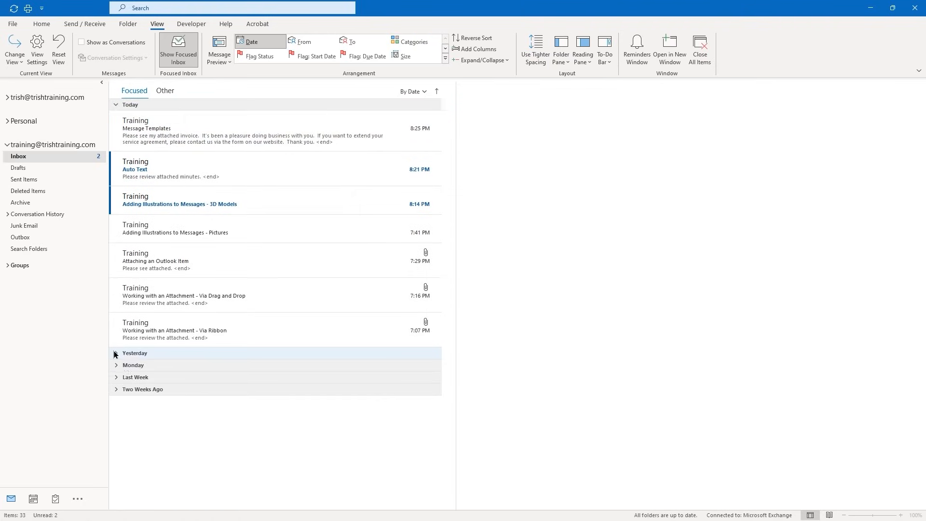
Browse the Inbox list to Yesterday's messages and bring back the Home commands
{"action": "scroll", "coordinate": [183, 420], "scroll_direction": "down", "scroll_amount": 1}
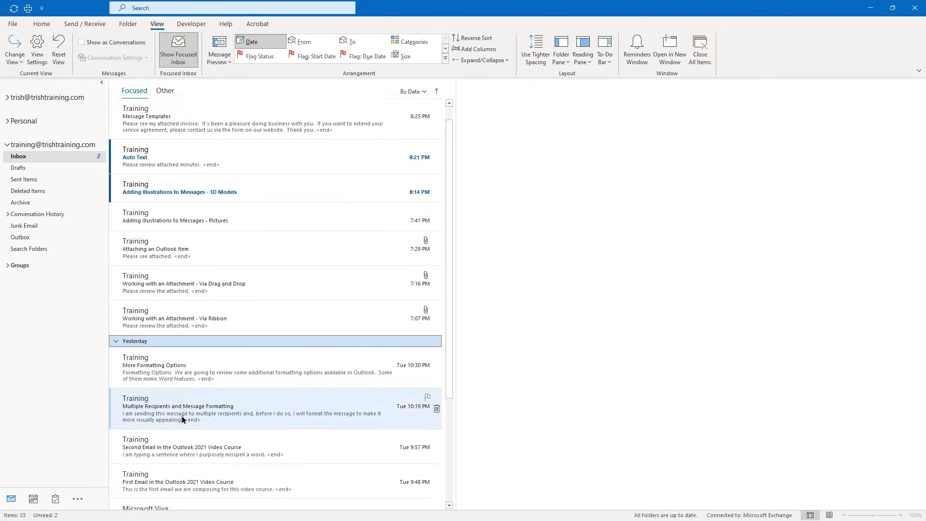
{"action": "scroll", "coordinate": [182, 420], "scroll_direction": "down", "scroll_amount": 2}
{"action": "scroll", "coordinate": [183, 420], "scroll_direction": "up", "scroll_amount": 2}
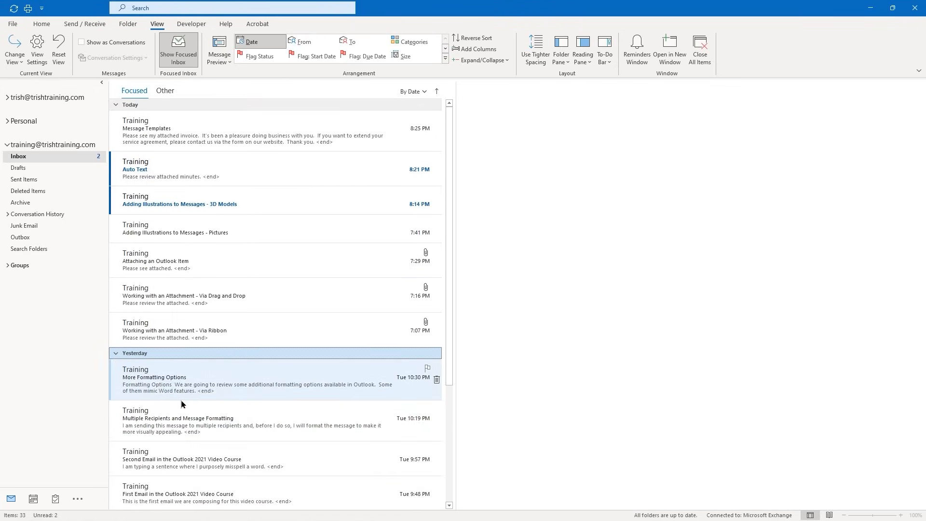
{"action": "scroll", "coordinate": [182, 400], "scroll_direction": "down", "scroll_amount": 2}
{"action": "scroll", "coordinate": [182, 398], "scroll_direction": "up", "scroll_amount": 2}
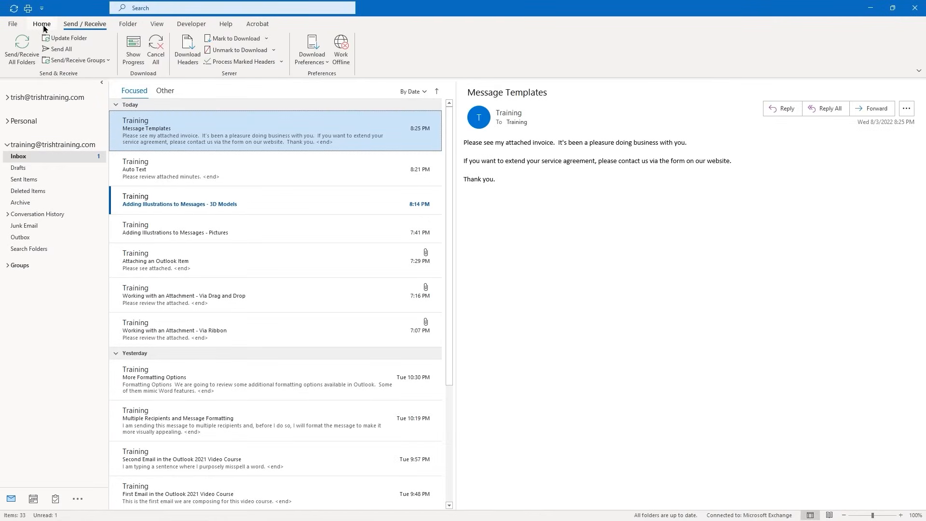
{"action": "left_click", "coordinate": [42, 25]}
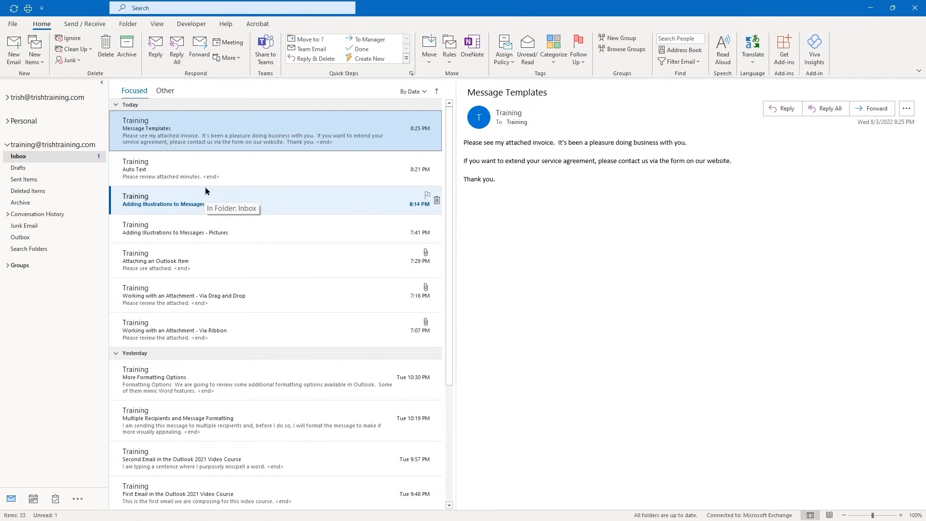
Start a new email to the Training account with subject 'Tracking Messages'
{"action": "left_click", "coordinate": [13, 57]}
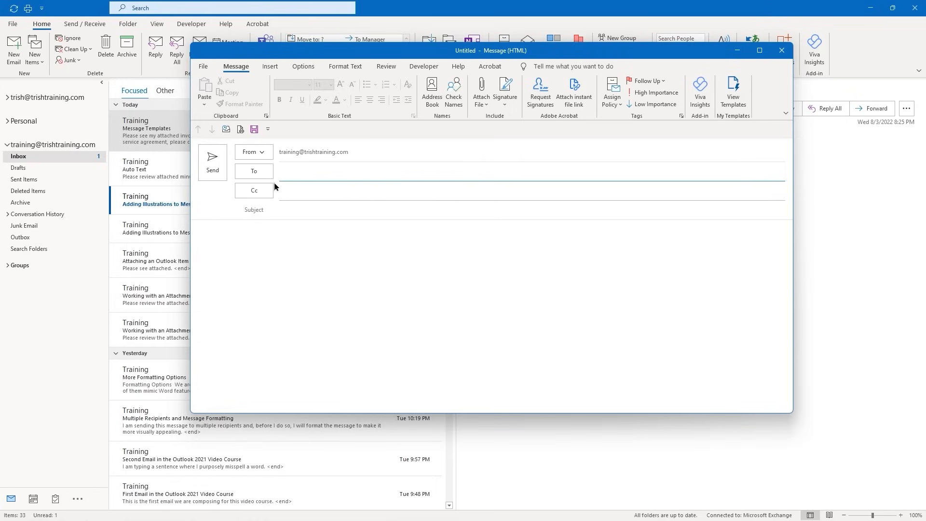
{"action": "left_click", "coordinate": [280, 171]}
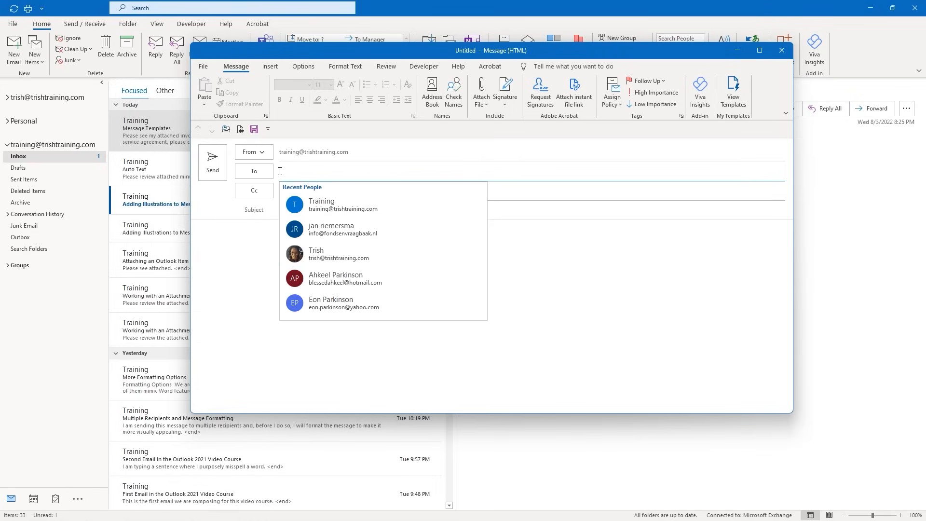
{"action": "left_click", "coordinate": [324, 205]}
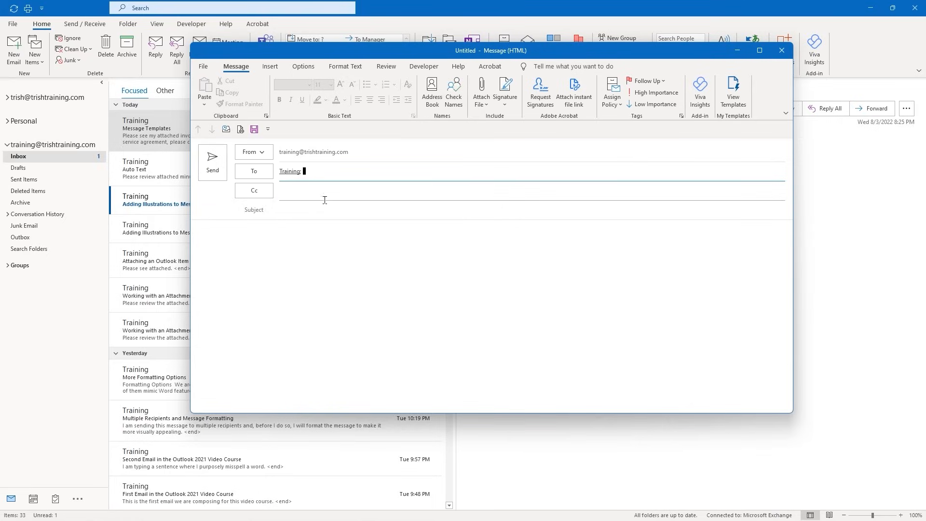
{"action": "left_click", "coordinate": [298, 213]}
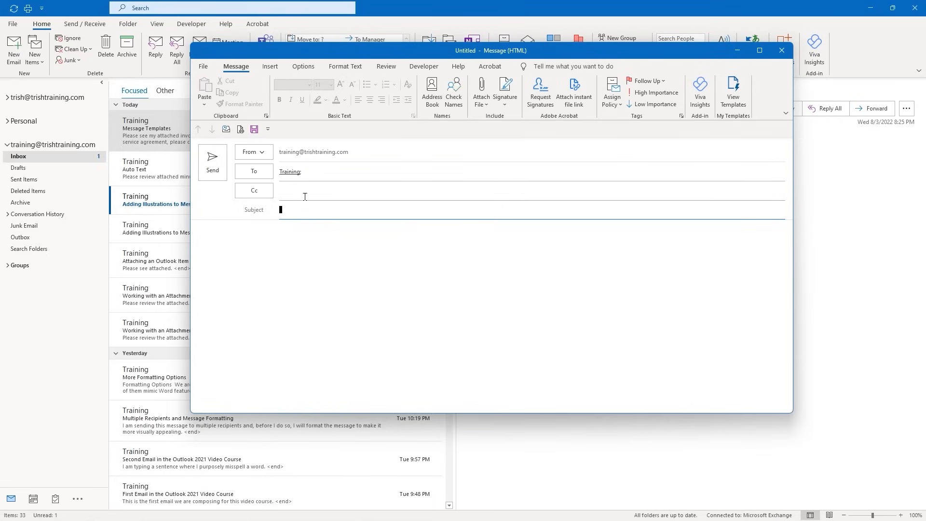
{"action": "type", "text": "Tracking Messages"}
Write the body 'I am going to track this message for delivery and reading options.'
{"action": "key", "text": "Tab"}
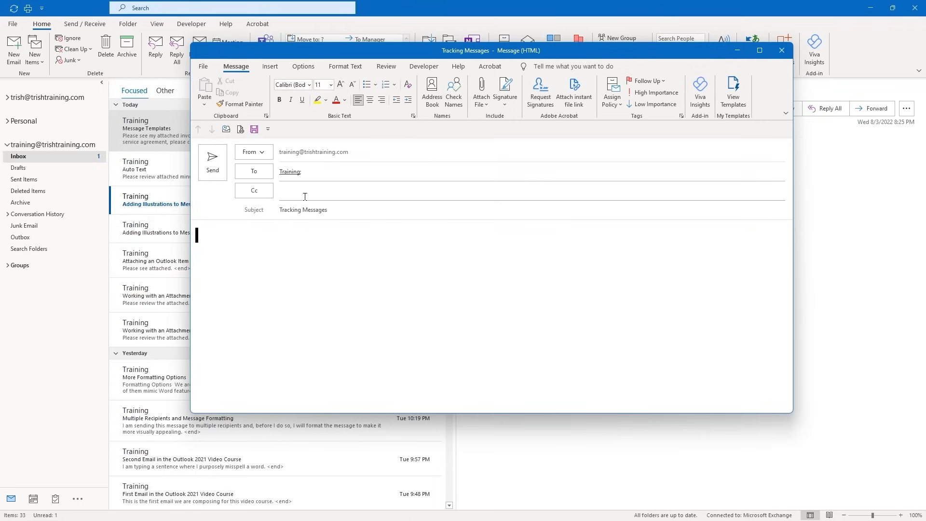
{"action": "type", "text": "I am going to trak"}
{"action": "key", "text": "BackSpace"}
{"action": "key", "text": "BackSpace"}
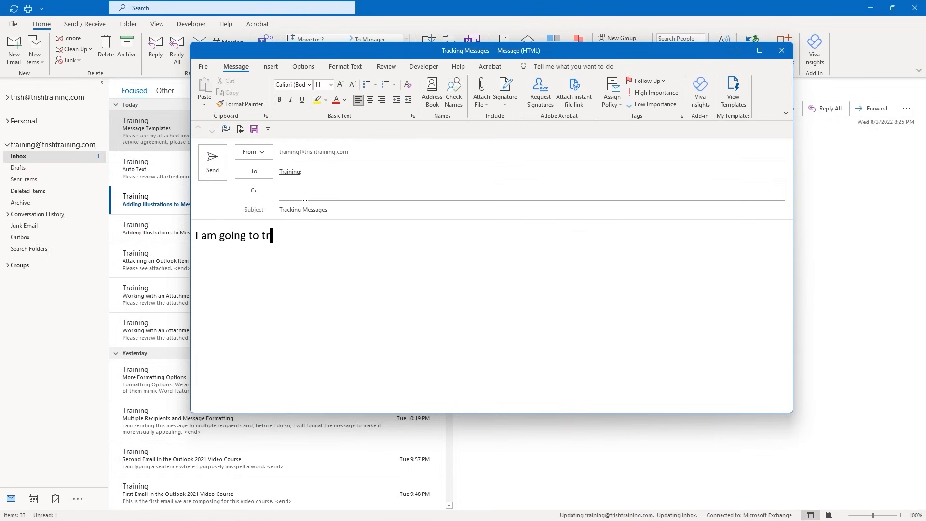
{"action": "type", "text": "ack this mes"}
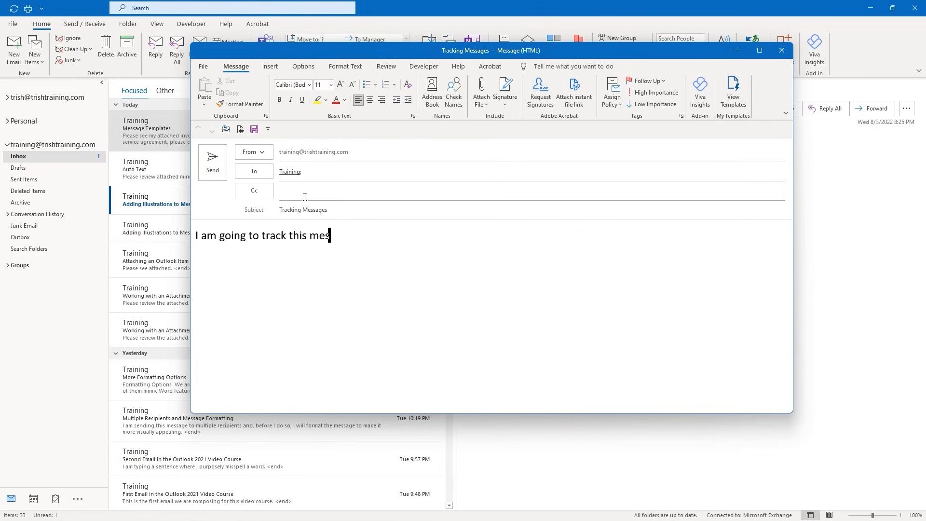
{"action": "type", "text": "sage for delivery and "}
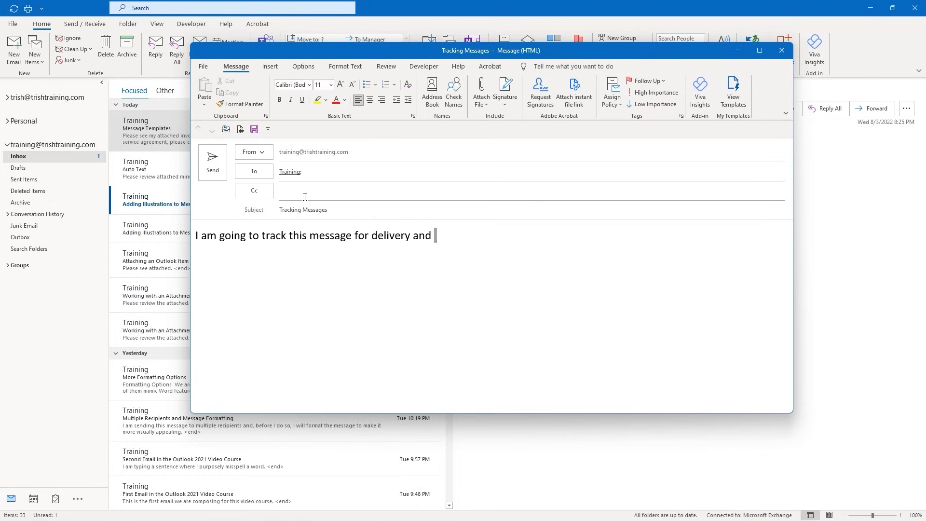
{"action": "type", "text": "reading options."}
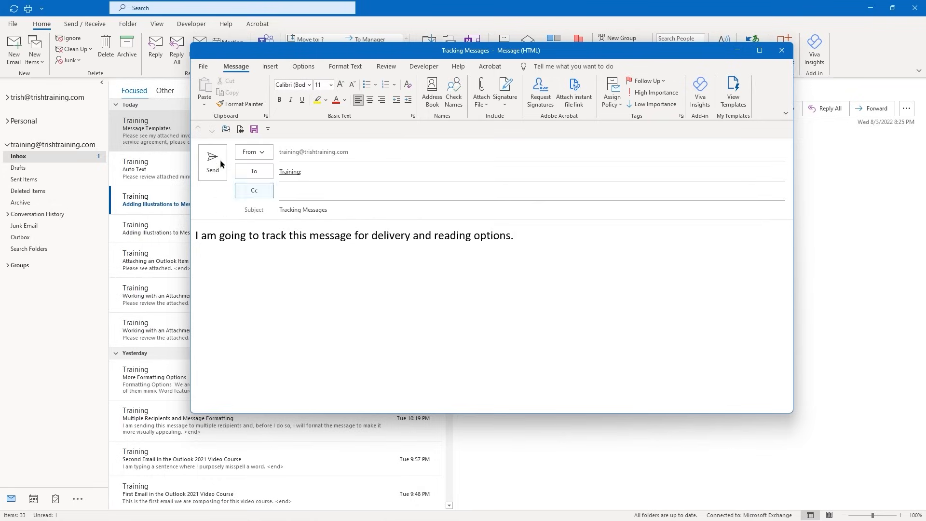
Tick Request a Delivery Receipt and Request a Read Receipt, then send the Tracking Messages email
{"action": "left_click", "coordinate": [299, 67]}
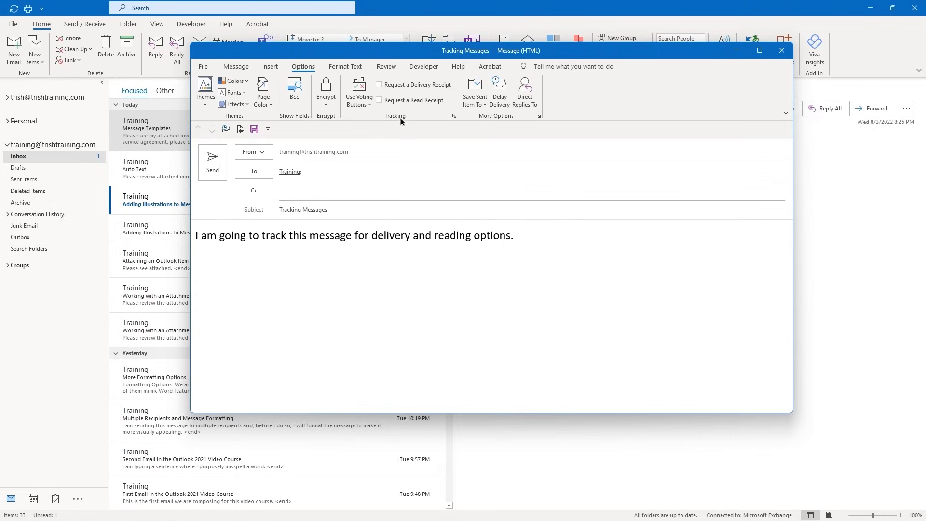
{"action": "left_click", "coordinate": [379, 85]}
{"action": "left_click", "coordinate": [379, 100]}
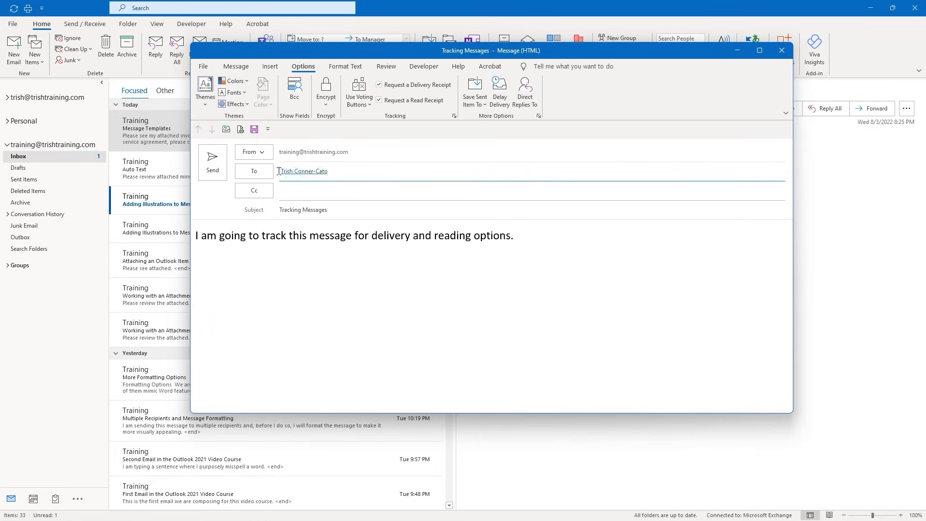
{"action": "left_click", "coordinate": [213, 163]}
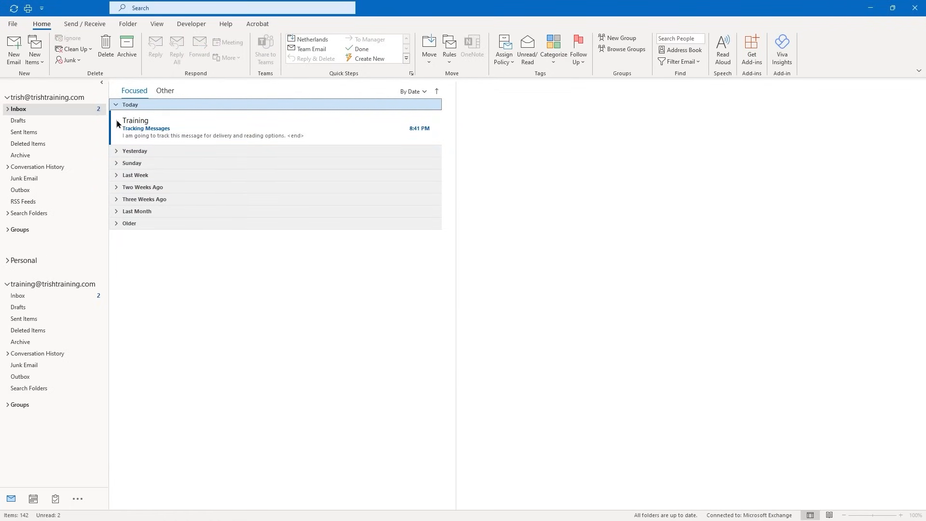
Glance at the received Tracking Messages email, then view its Delivered notice in the sending account's Inbox
{"action": "double_click", "coordinate": [178, 122]}
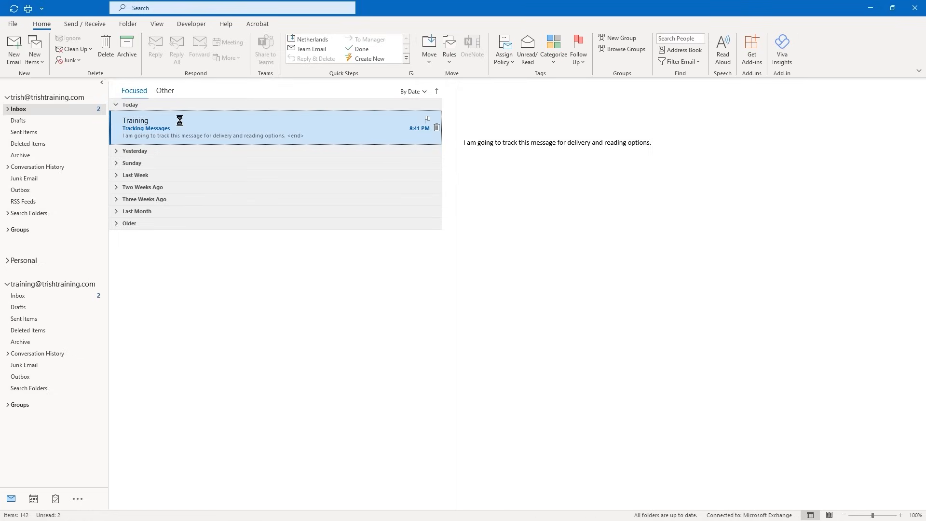
{"action": "left_click", "coordinate": [714, 58]}
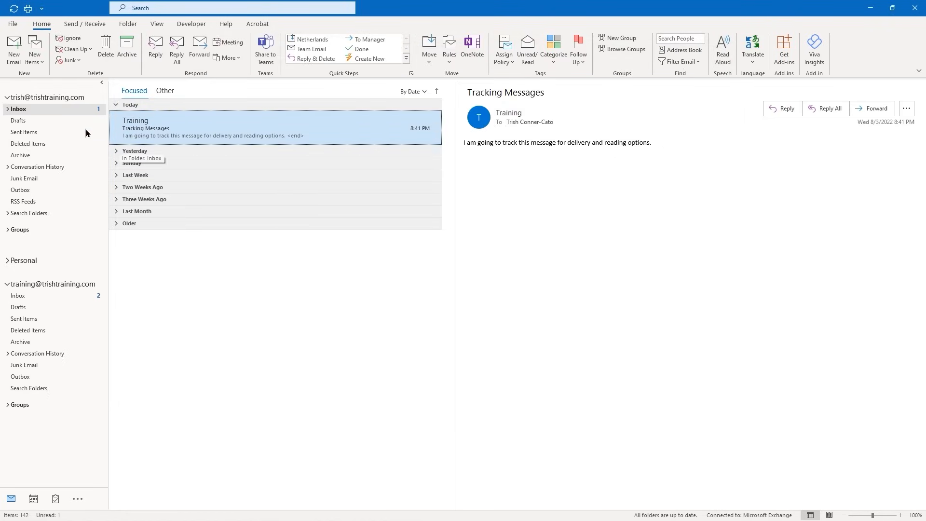
{"action": "left_click", "coordinate": [19, 296]}
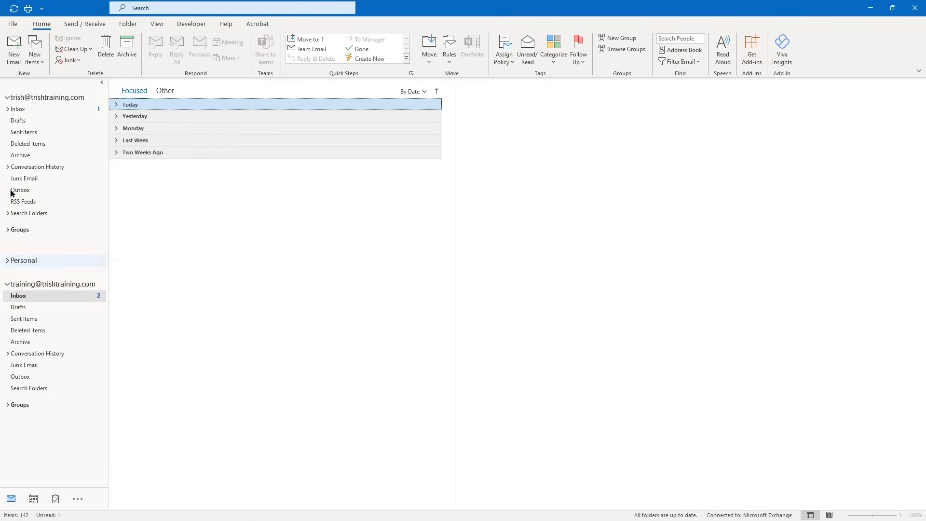
{"action": "left_click", "coordinate": [6, 98]}
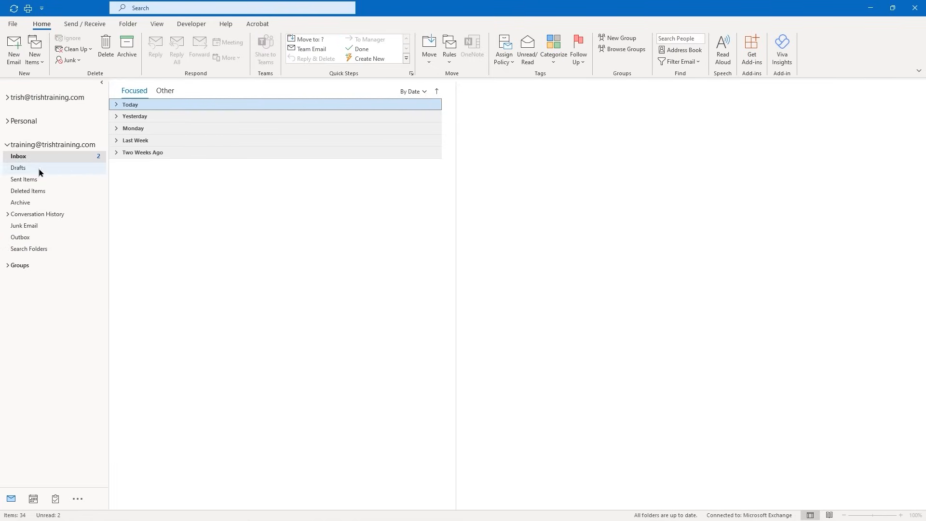
{"action": "left_click", "coordinate": [25, 157]}
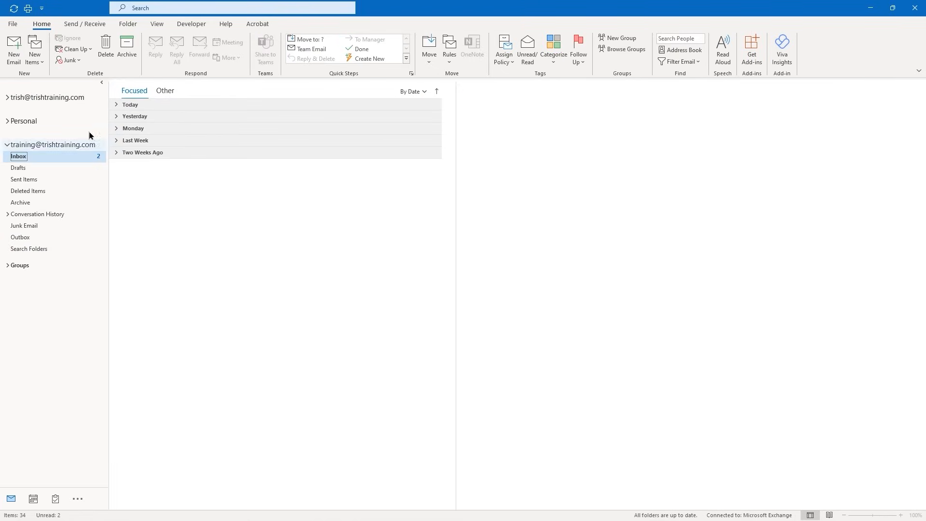
{"action": "left_click", "coordinate": [117, 105]}
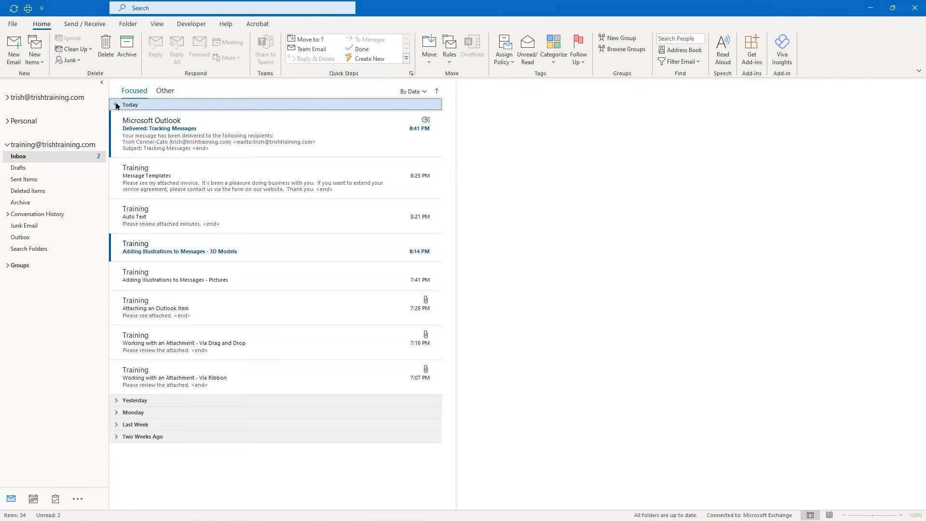
{"action": "left_click", "coordinate": [192, 142]}
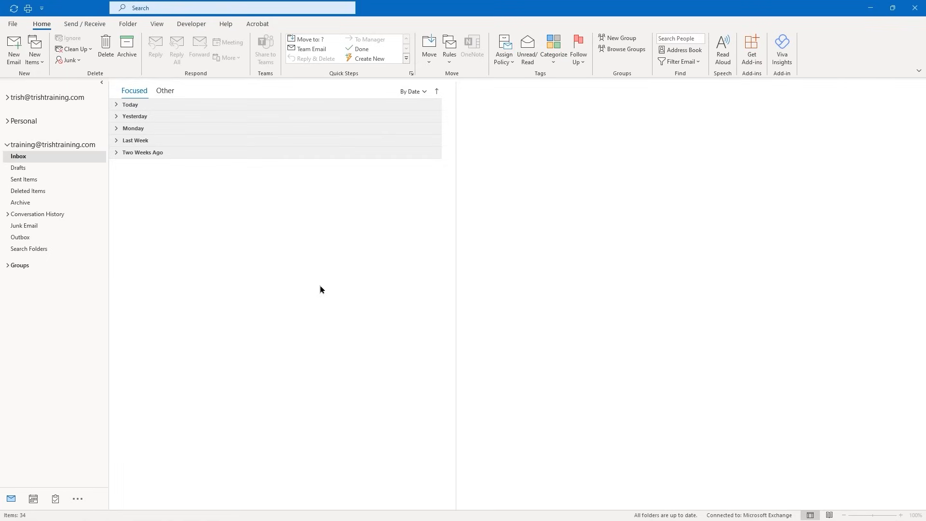
Start a new email addressed to a recently used recipient
{"action": "left_click", "coordinate": [16, 59]}
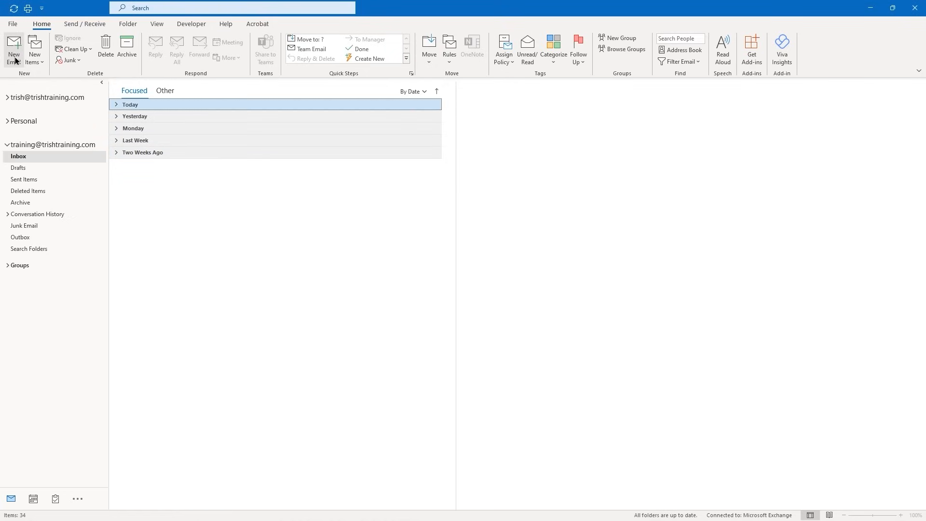
{"action": "left_click", "coordinate": [16, 60]}
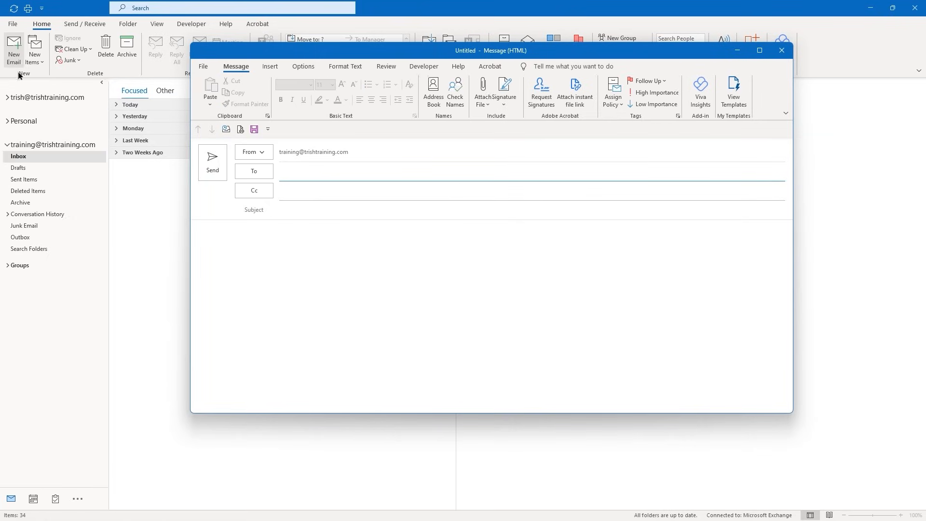
{"action": "left_click", "coordinate": [295, 171]}
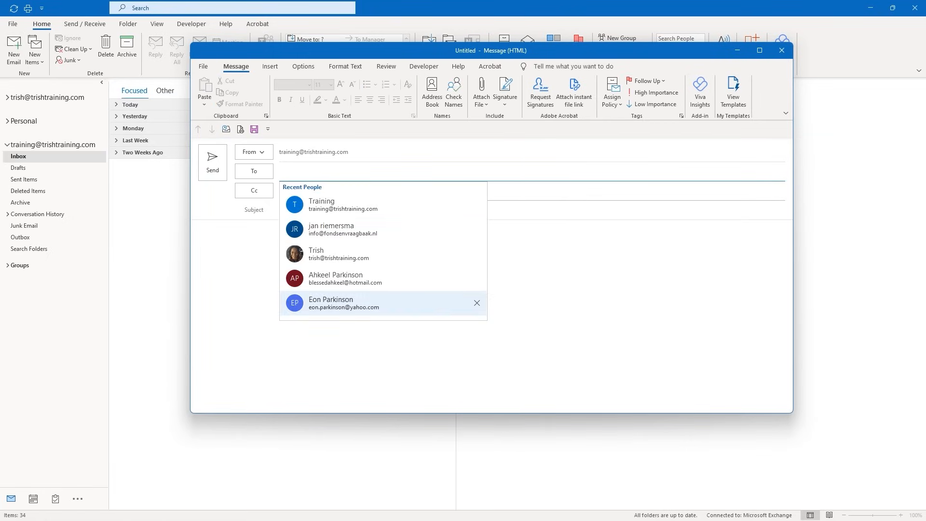
{"action": "left_click", "coordinate": [464, 341]}
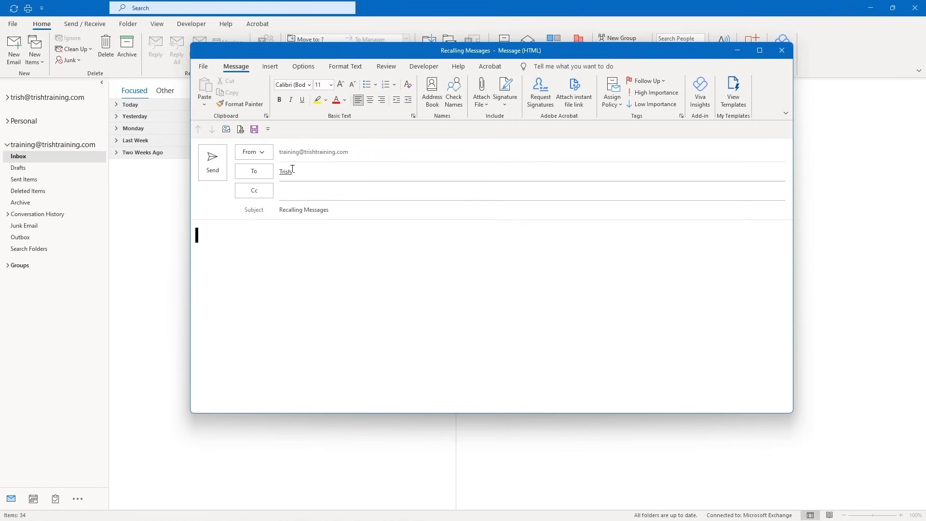
Write the 1st Quarter data body with the $10,132 figure and send it
{"action": "type", "text": "You requested "}
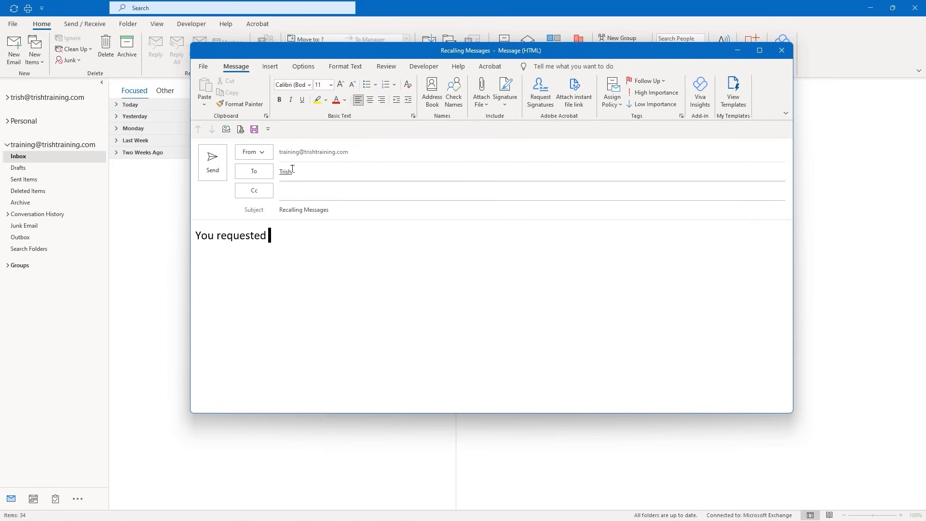
{"action": "type", "text": "that I give you the data for the"}
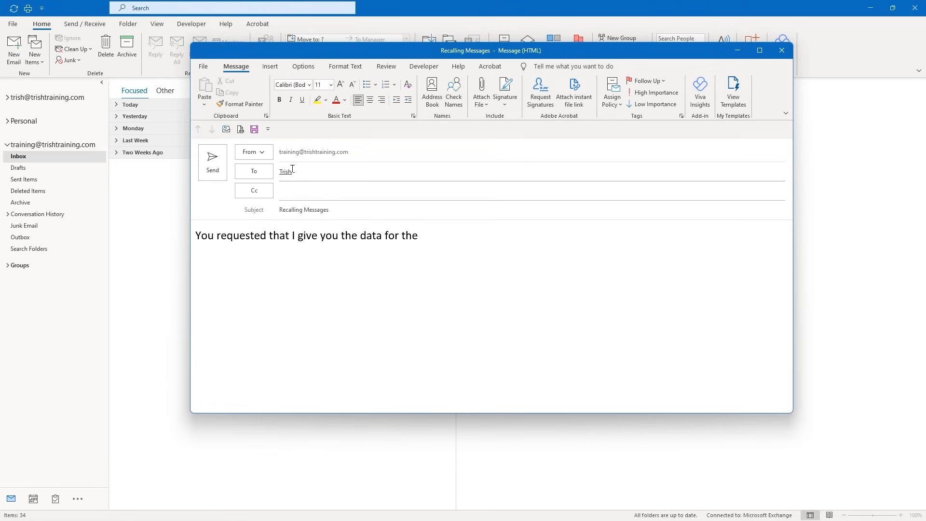
{"action": "type", "text": " 1st Quarter and here it "}
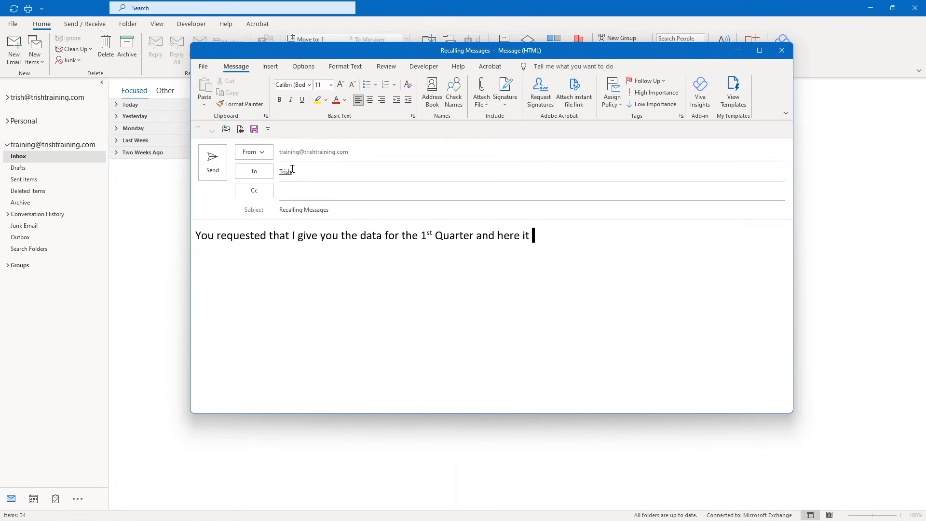
{"action": "type", "text": "is:"}
{"action": "key", "text": "Return"}
{"action": "type", "text": "Evans - $10,132"}
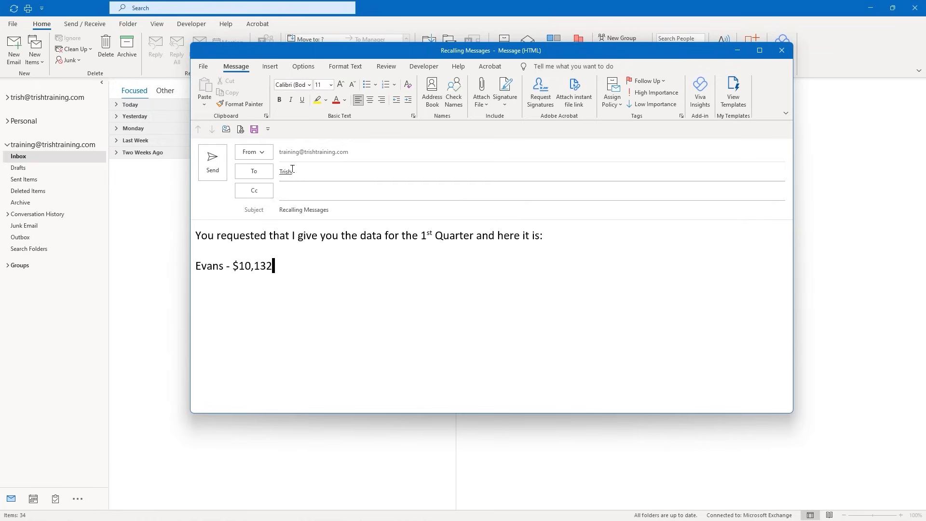
{"action": "key", "text": "Return"}
{"action": "left_click", "coordinate": [217, 167]}
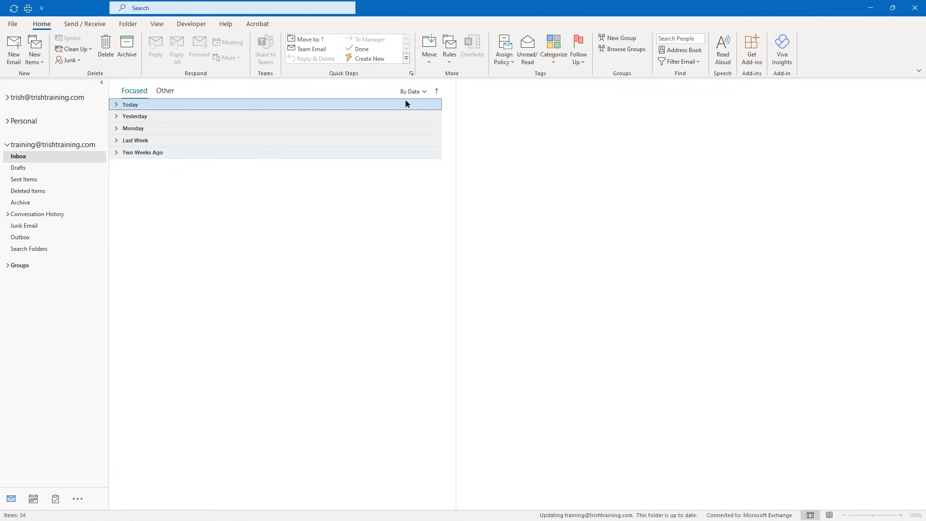
Open the other account's Inbox and expand Today to see the received Recalling Messages email
{"action": "left_click", "coordinate": [6, 98]}
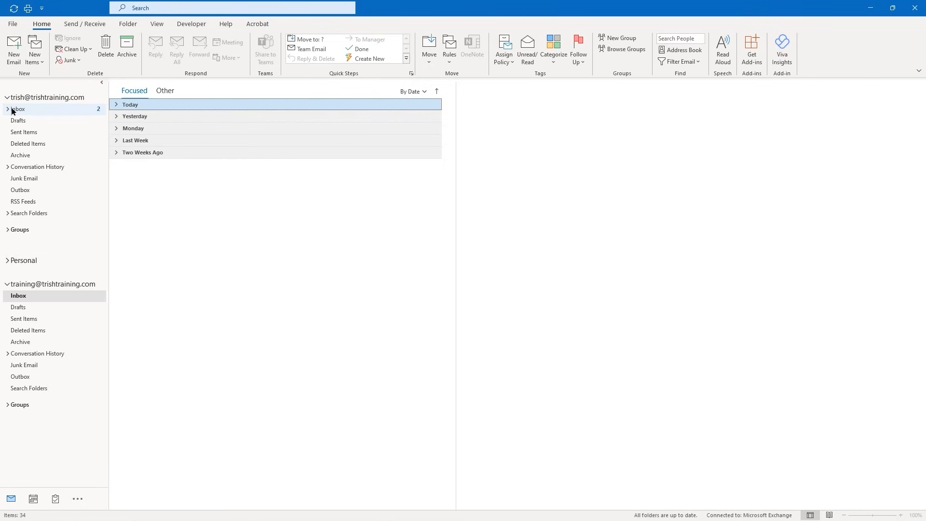
{"action": "left_click", "coordinate": [15, 109]}
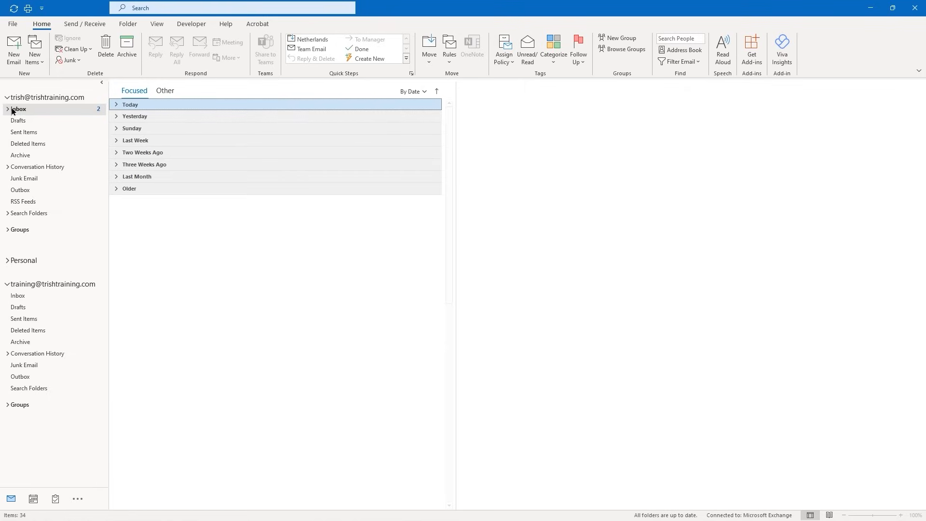
{"action": "left_click", "coordinate": [115, 106]}
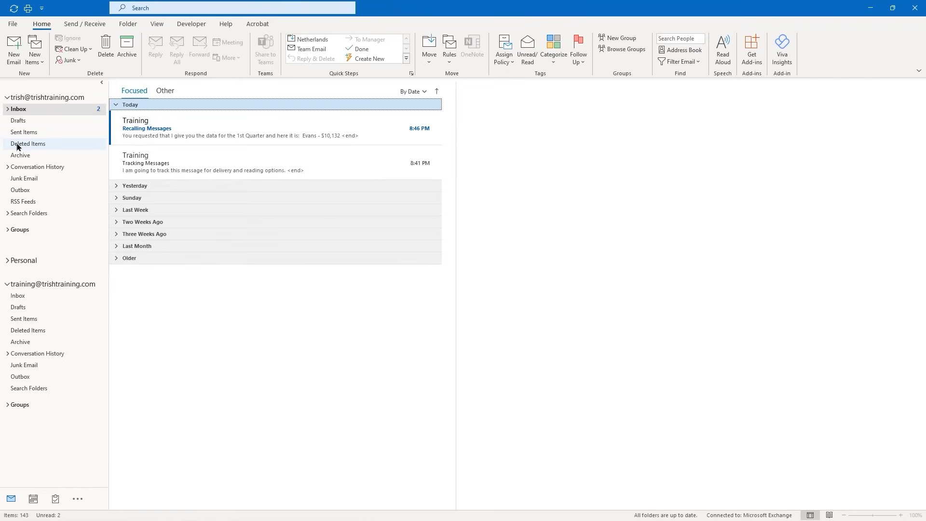
Open the training account's Sent Items and expand today's sent emails
{"action": "left_click", "coordinate": [7, 98]}
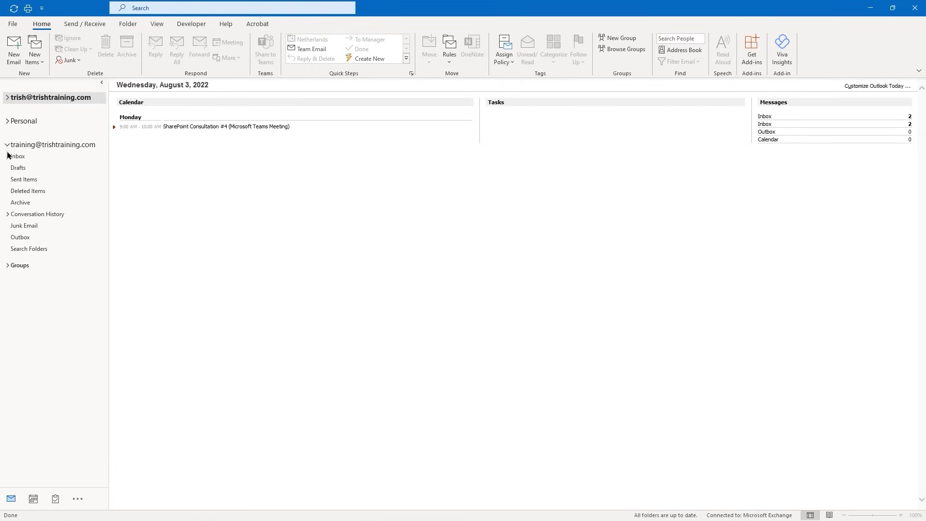
{"action": "left_click", "coordinate": [22, 180]}
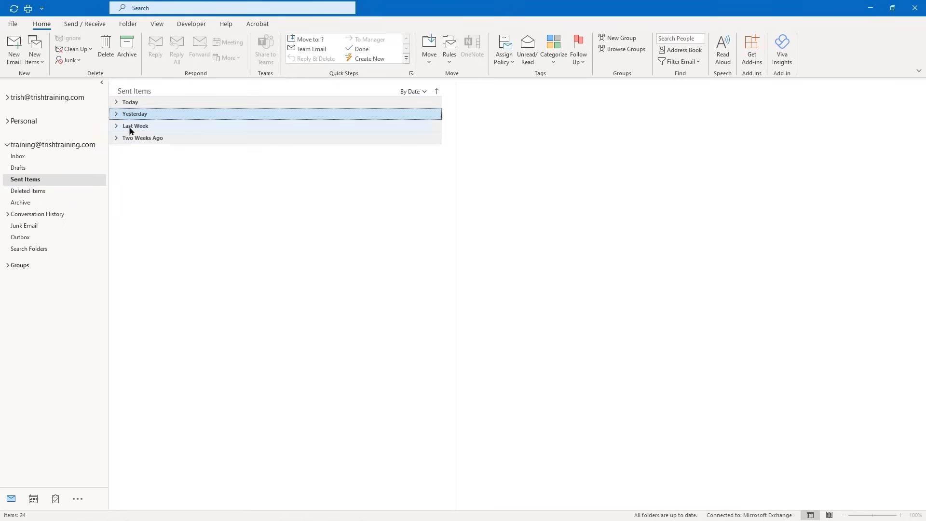
{"action": "left_click", "coordinate": [116, 103]}
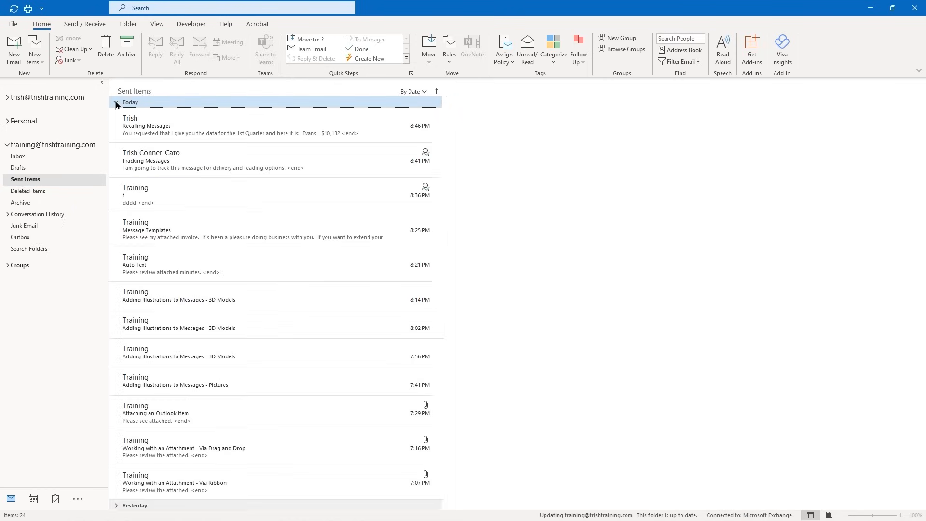
Open the sent Recalling Messages email and choose File > Info > Resend or Recall > Recall This Message
{"action": "double_click", "coordinate": [143, 133]}
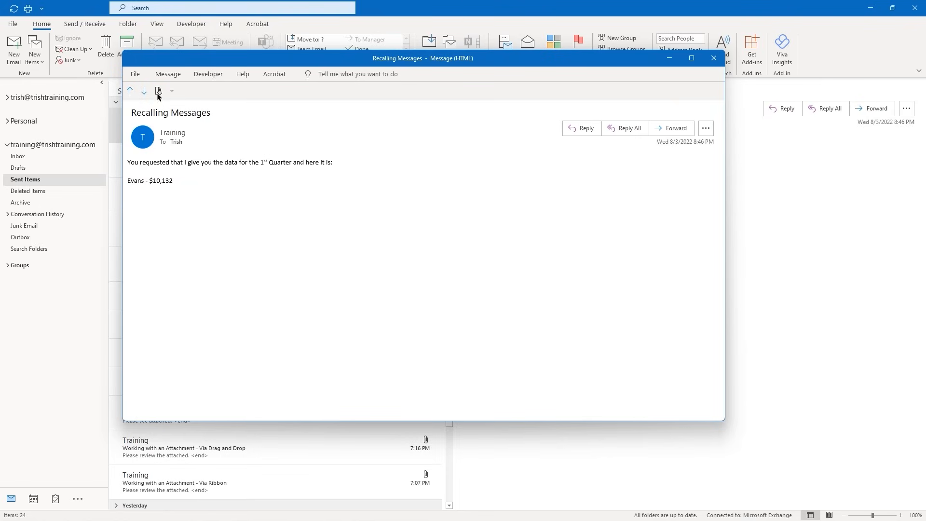
{"action": "left_click", "coordinate": [136, 75]}
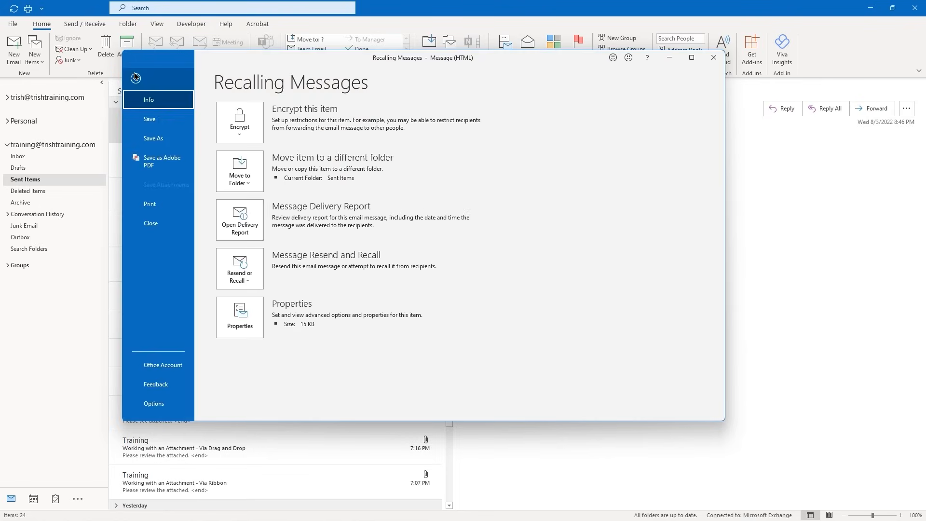
{"action": "left_click", "coordinate": [244, 282]}
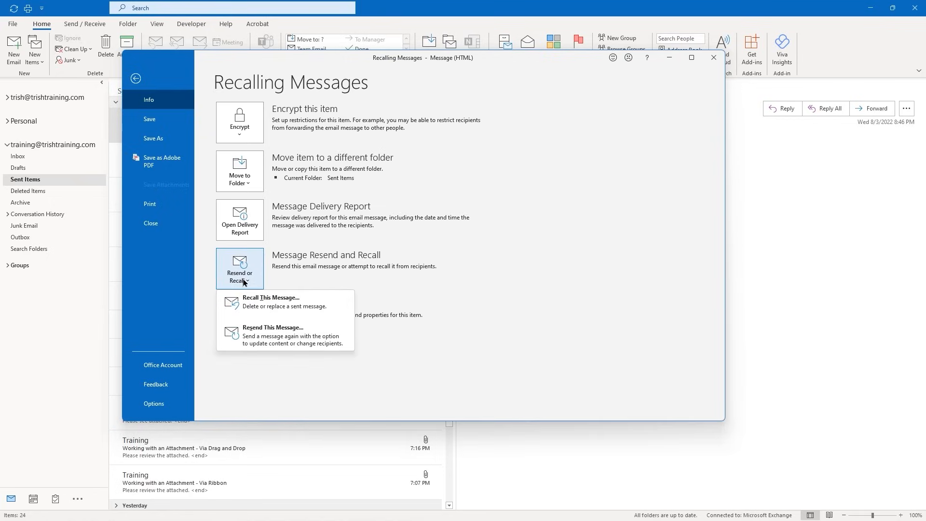
{"action": "left_click", "coordinate": [253, 303]}
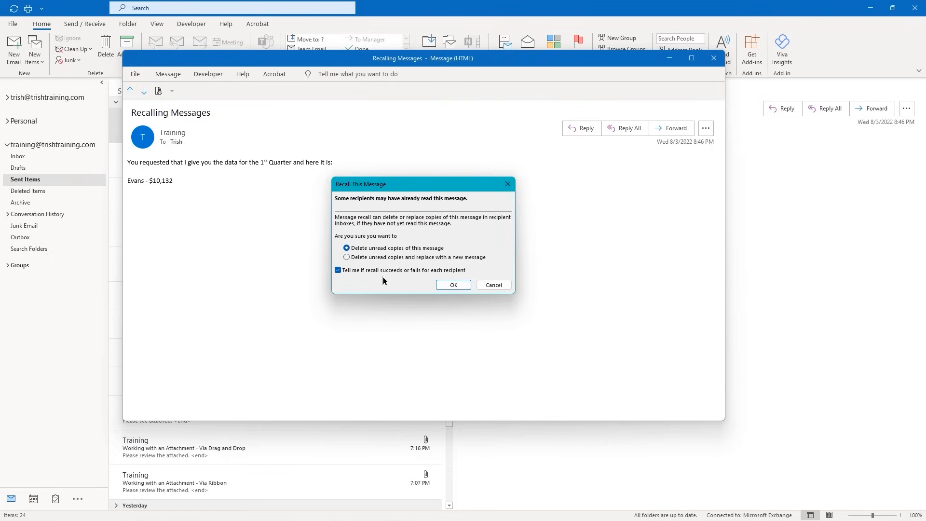
Confirm the recall with 'Delete unread copies' and close the message window
{"action": "left_click", "coordinate": [454, 285]}
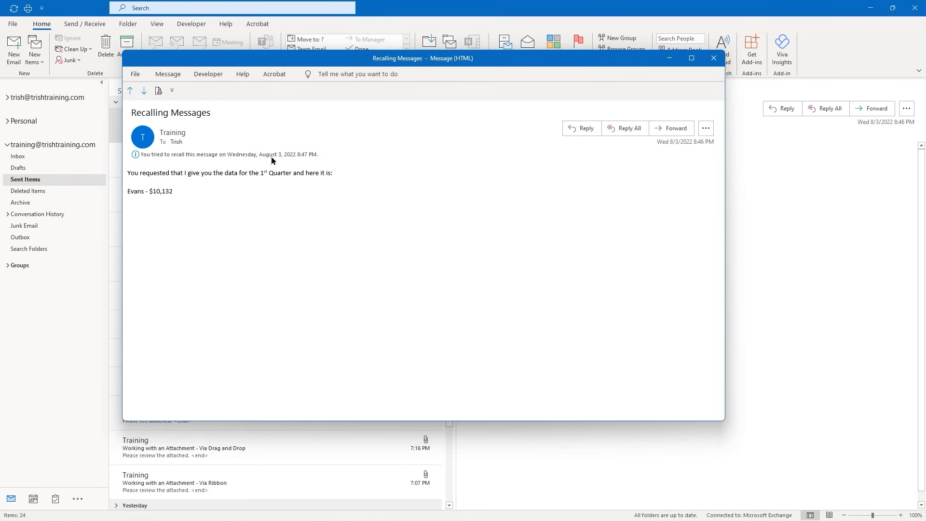
{"action": "left_click", "coordinate": [721, 58]}
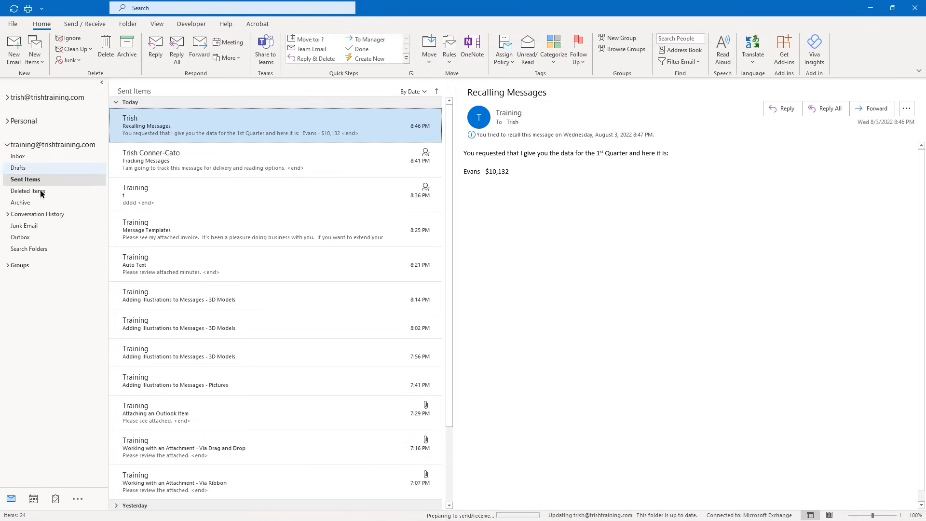
Read the Message Recall Success notice in today's Inbox, briefly checking the Delivered: Tracking Messages notice
{"action": "left_click", "coordinate": [19, 156]}
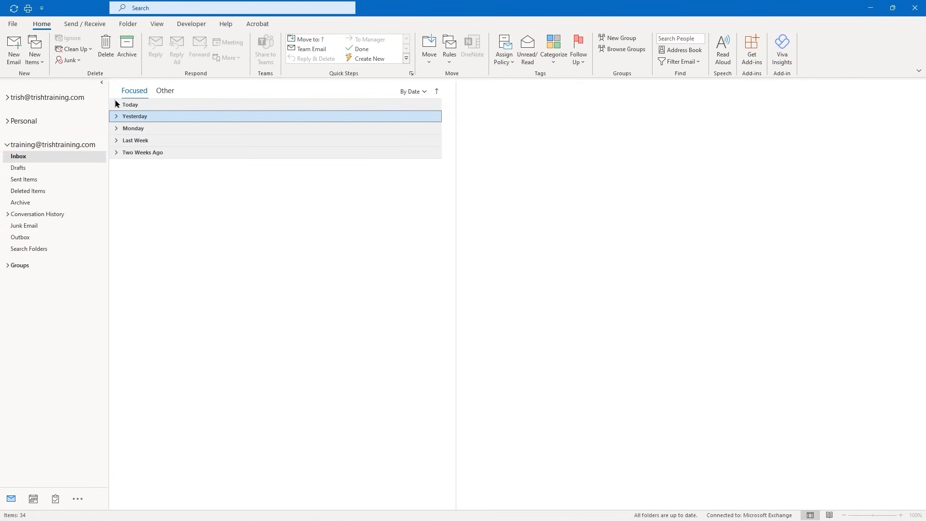
{"action": "left_click", "coordinate": [117, 105]}
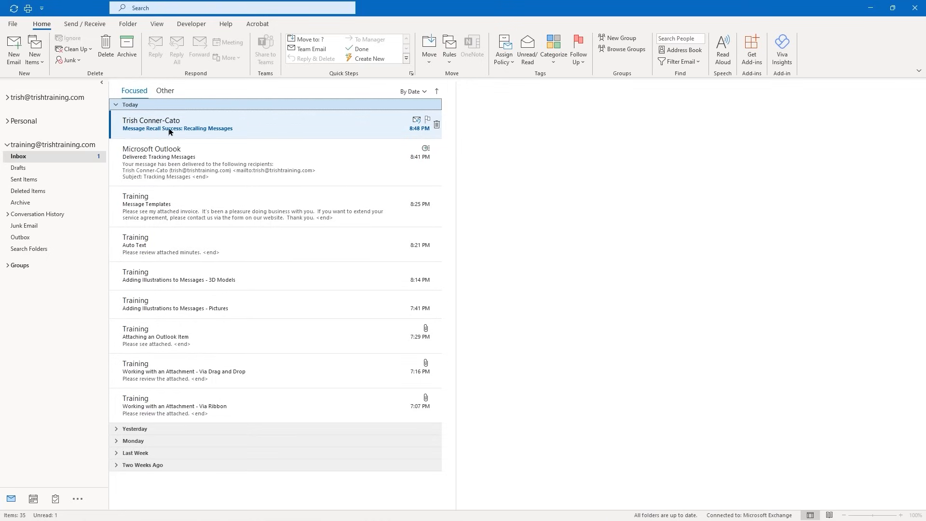
{"action": "left_click", "coordinate": [209, 130]}
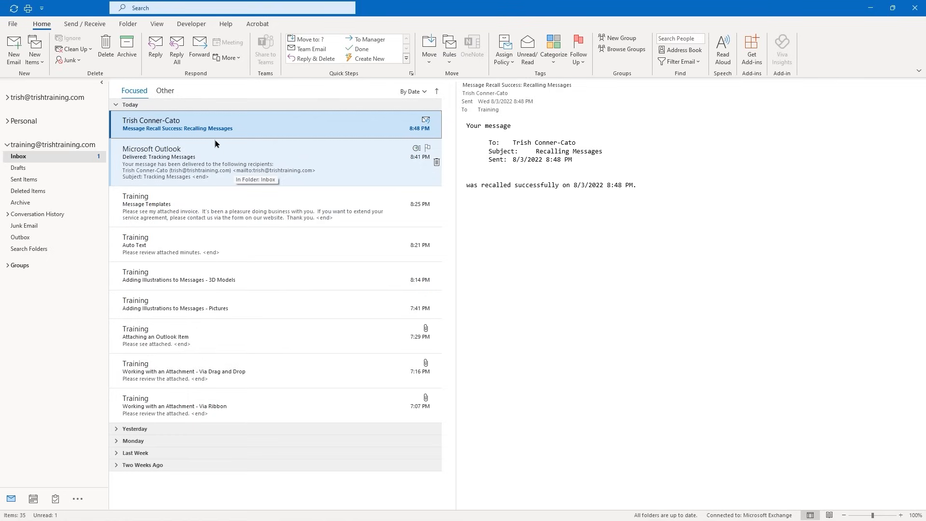
{"action": "left_click", "coordinate": [188, 153]}
{"action": "left_click", "coordinate": [175, 132]}
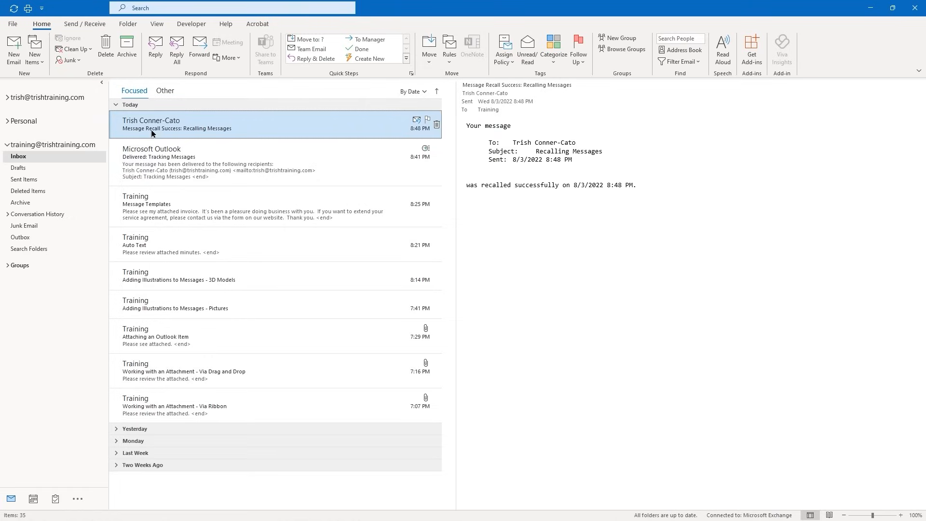
Start a new email addressed to the recipient with the subject 'Resend'
{"action": "left_click", "coordinate": [13, 56]}
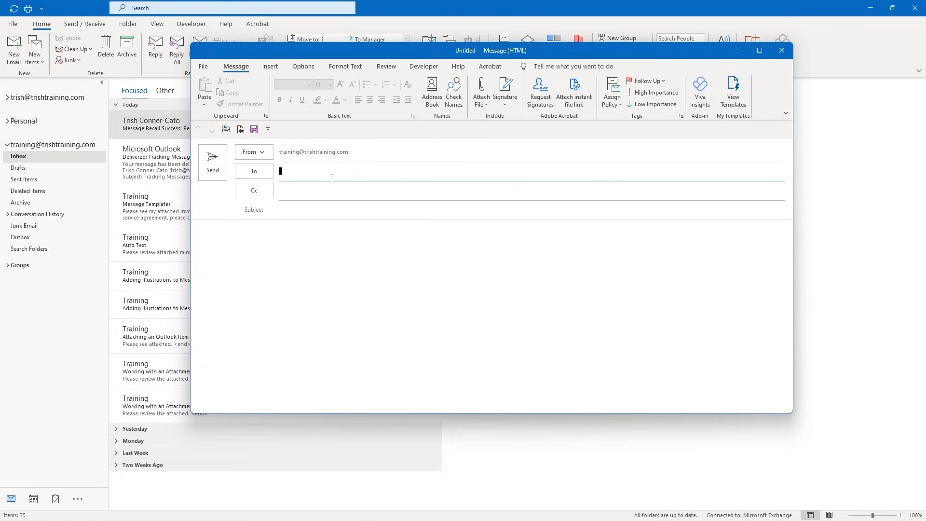
{"action": "type", "text": "Trish;"}
{"action": "left_click", "coordinate": [304, 214]}
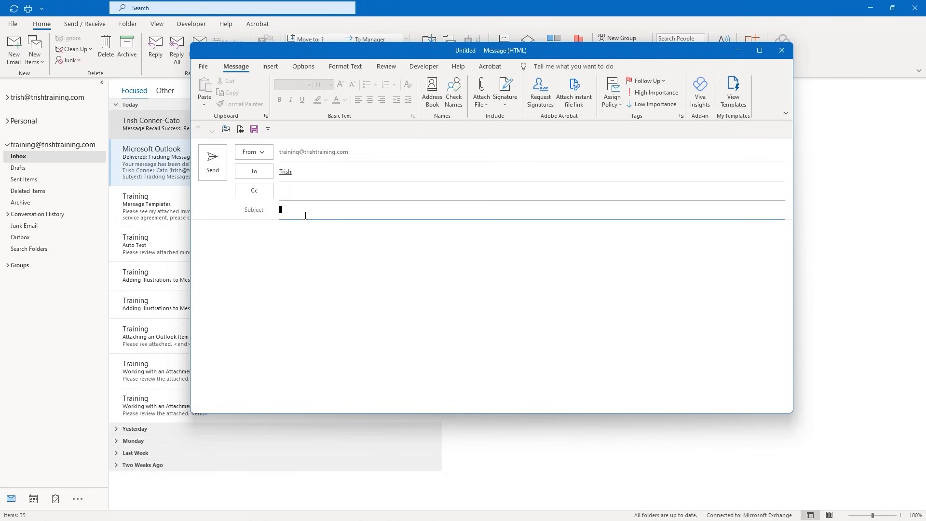
{"action": "type", "text": "Resend"}
{"action": "key", "text": "Tab"}
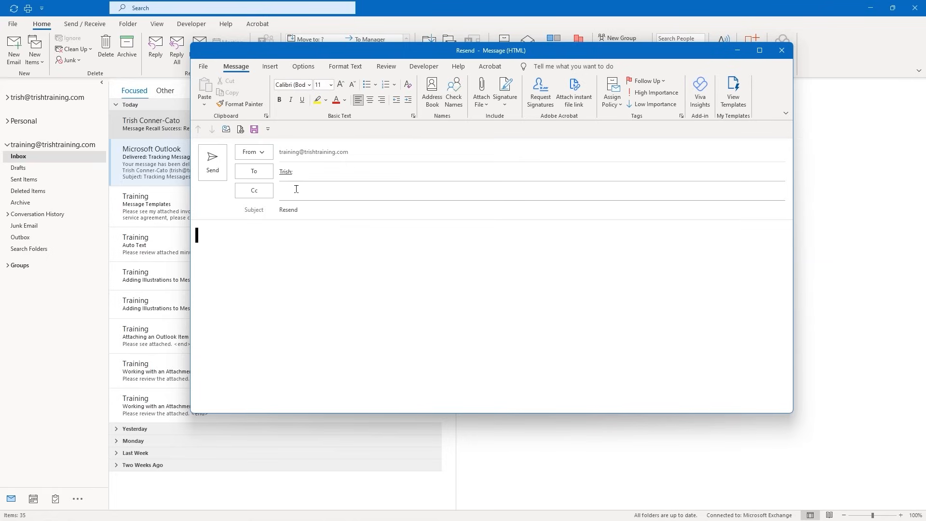
Write a greeting, 'Here is the info you requested:' and 'Olive Garden - Thursday', then send
{"action": "type", "text": "Trish,"}
{"action": "key", "text": "Return"}
{"action": "type", "text": "Here is the inf"}
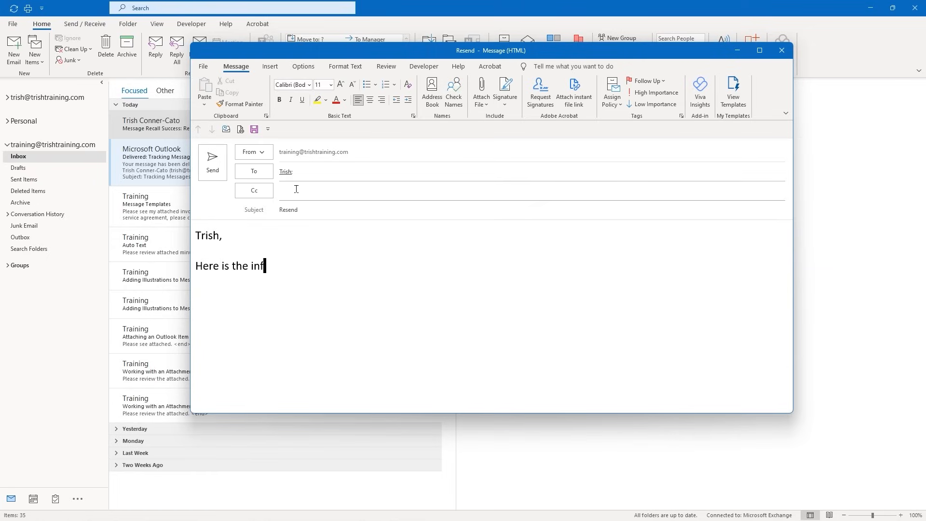
{"action": "type", "text": "o you requested:"}
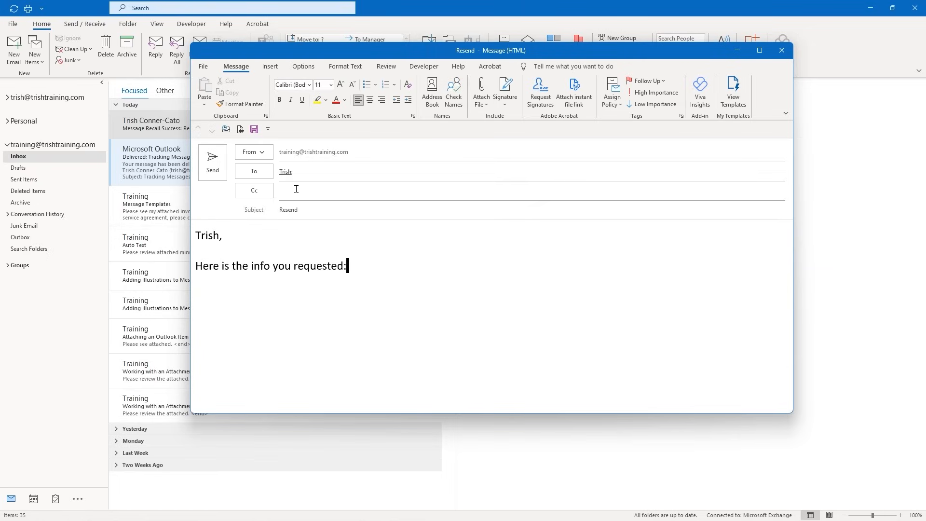
{"action": "key", "text": "Return"}
{"action": "type", "text": "Olive Garden - Th"}
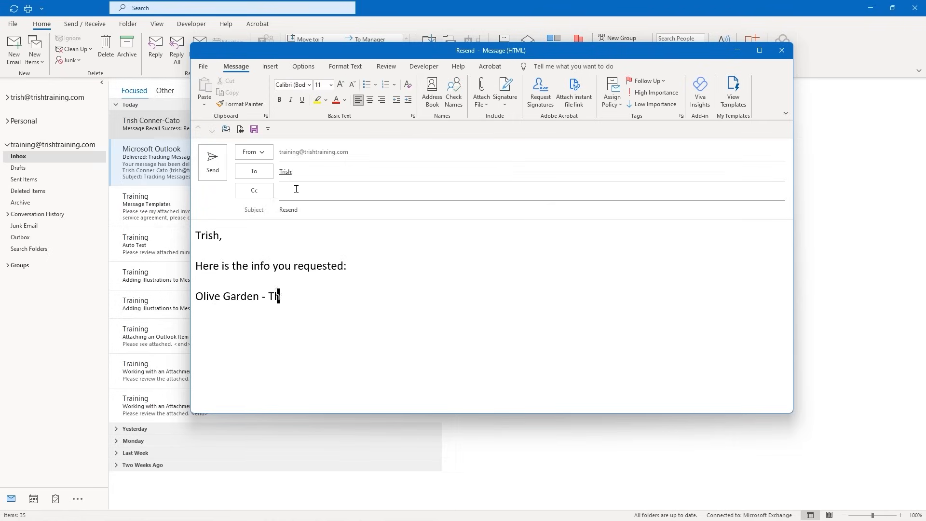
{"action": "type", "text": "ursday"}
{"action": "key", "text": "Return"}
{"action": "left_click", "coordinate": [209, 172]}
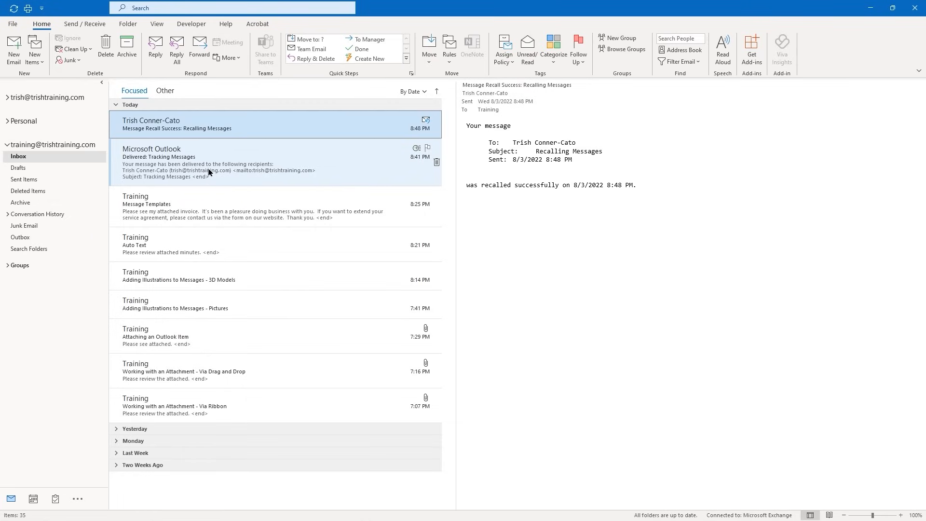
Open the sent 'Resend' email from today's Sent Items and show its Resend or Recall options
{"action": "left_click", "coordinate": [32, 180]}
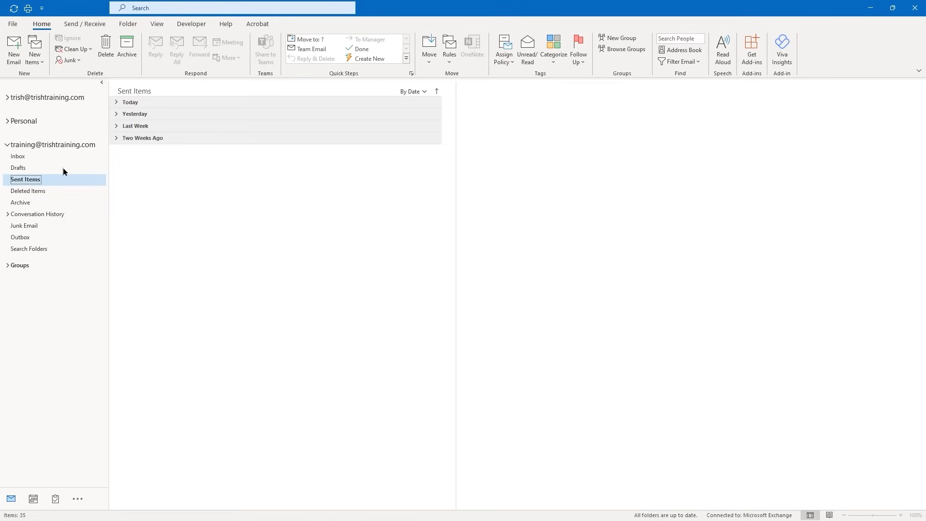
{"action": "left_click", "coordinate": [129, 103]}
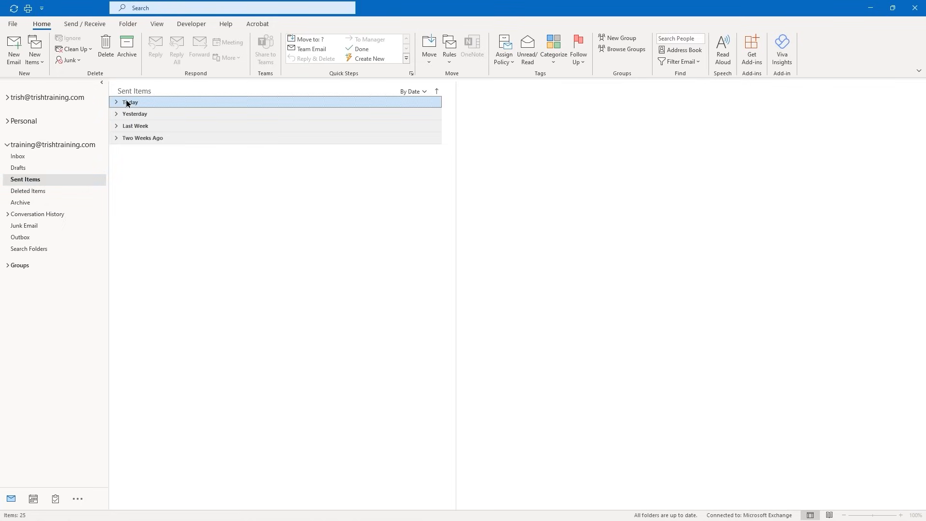
{"action": "left_click", "coordinate": [119, 103]}
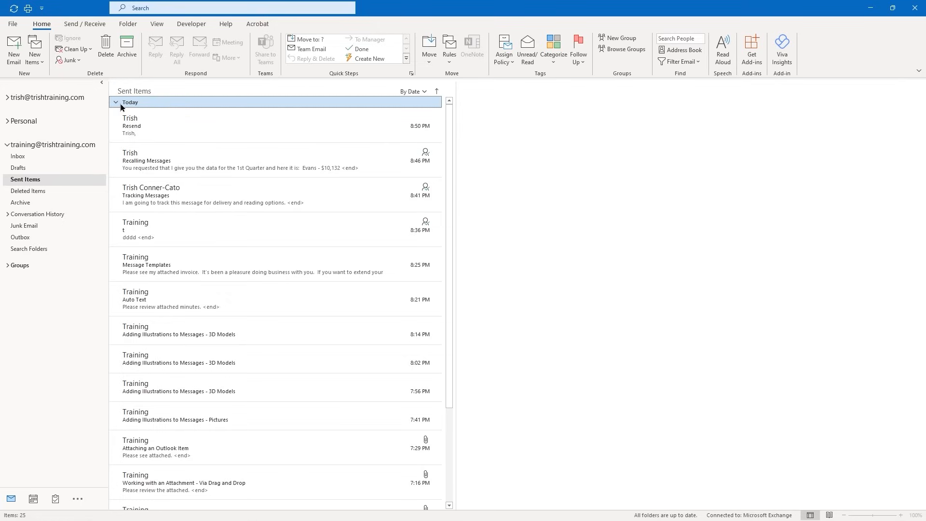
{"action": "double_click", "coordinate": [164, 126]}
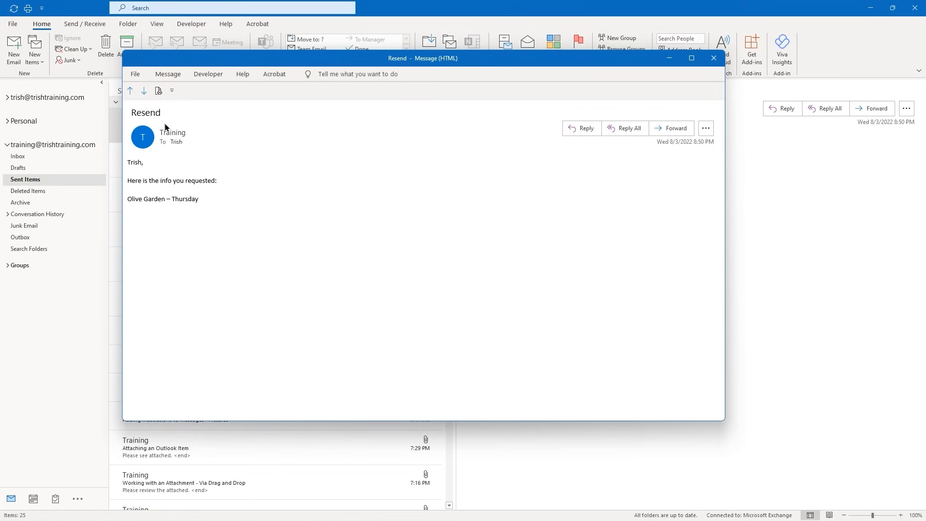
{"action": "left_click", "coordinate": [138, 75]}
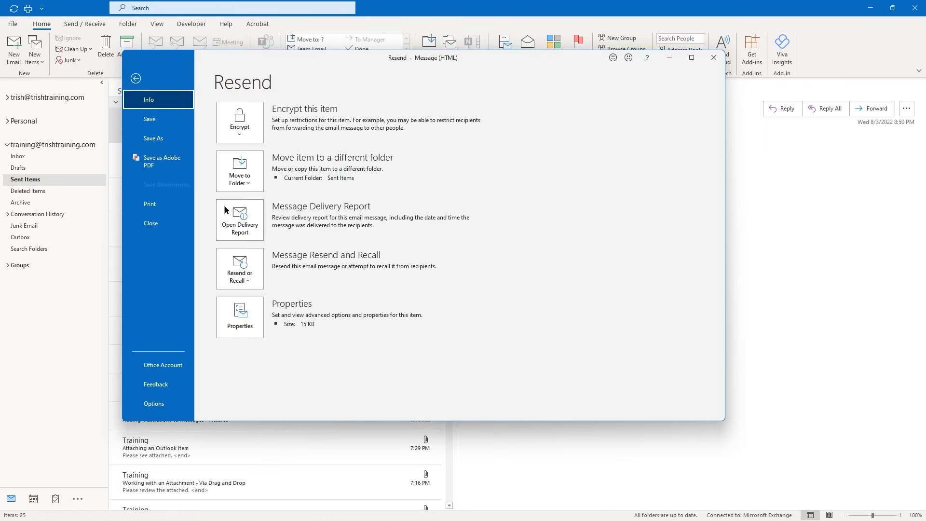
{"action": "left_click", "coordinate": [247, 280]}
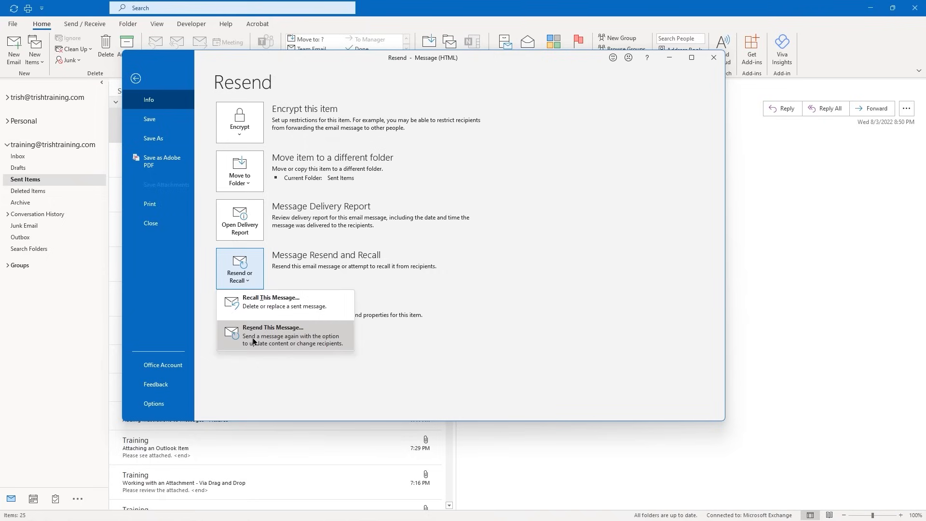
Resend the message with an added line about a meeting at 12:30 pm, then close the original
{"action": "left_click", "coordinate": [282, 331]}
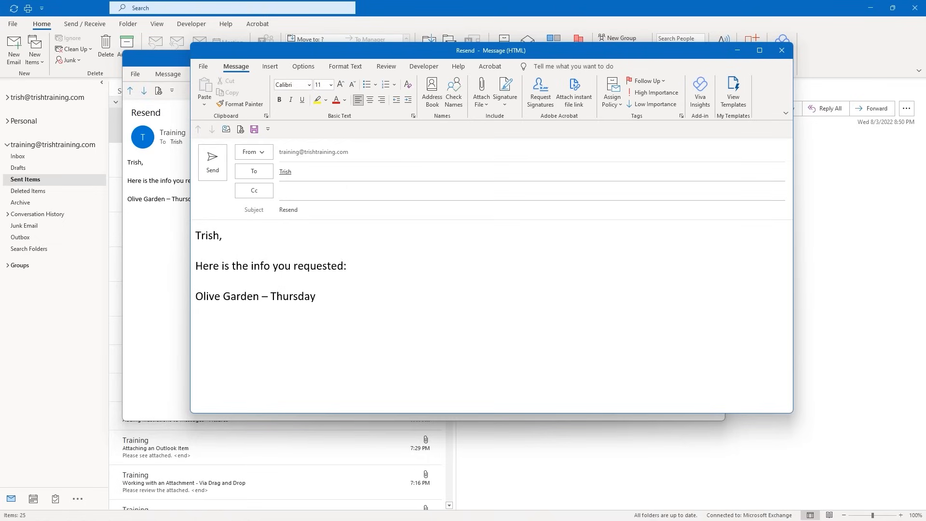
{"action": "type", "text": "Meeting with Jason at "}
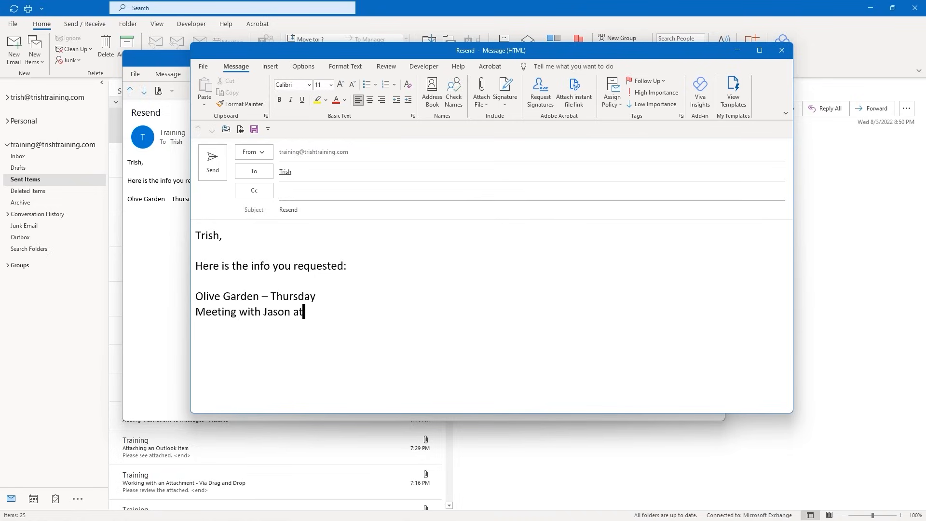
{"action": "type", "text": "12:30 pm."}
{"action": "left_click", "coordinate": [211, 167]}
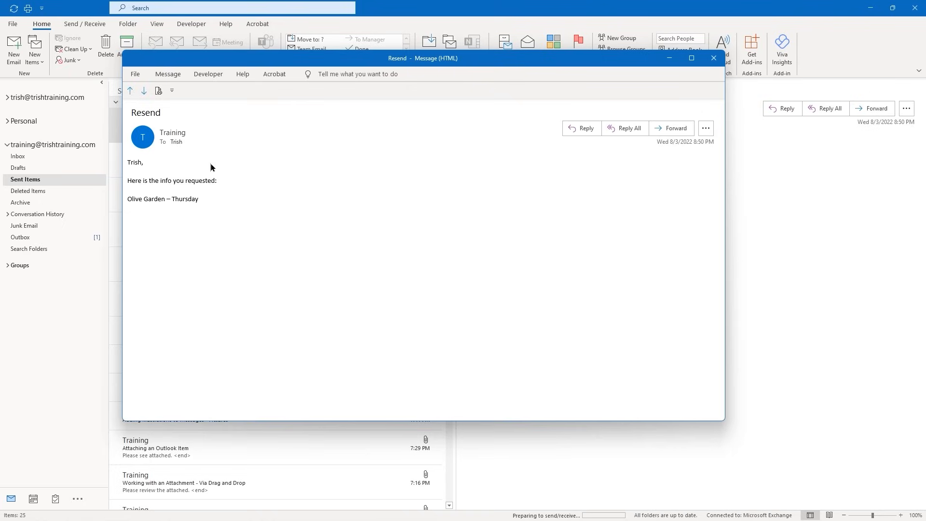
{"action": "left_click", "coordinate": [714, 58]}
{"action": "left_click", "coordinate": [722, 48]}
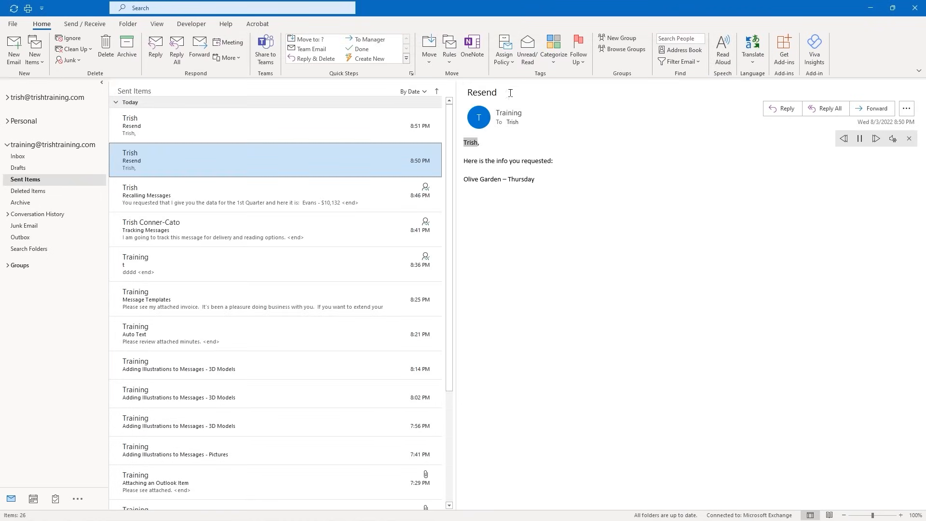
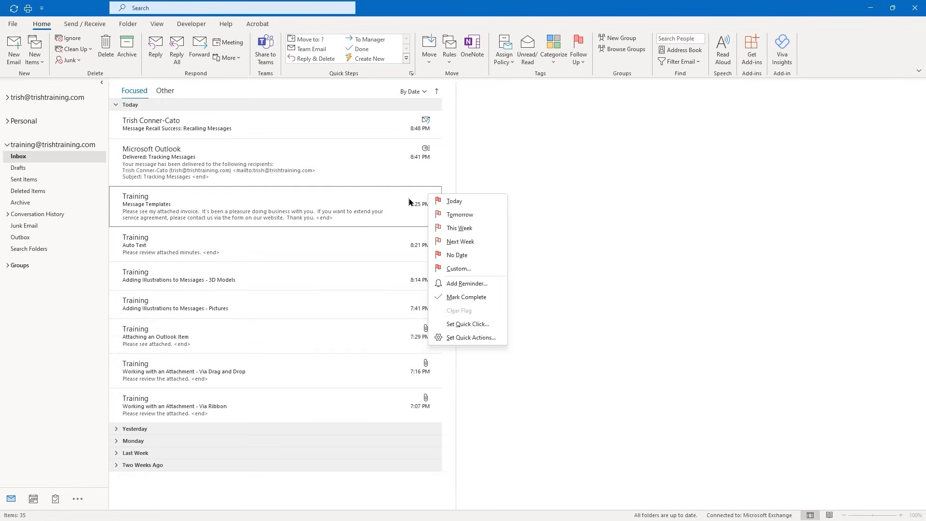
Flag the Message Templates email for Tomorrow, then open the Attaching an Outlook Item message
{"action": "left_click", "coordinate": [452, 215]}
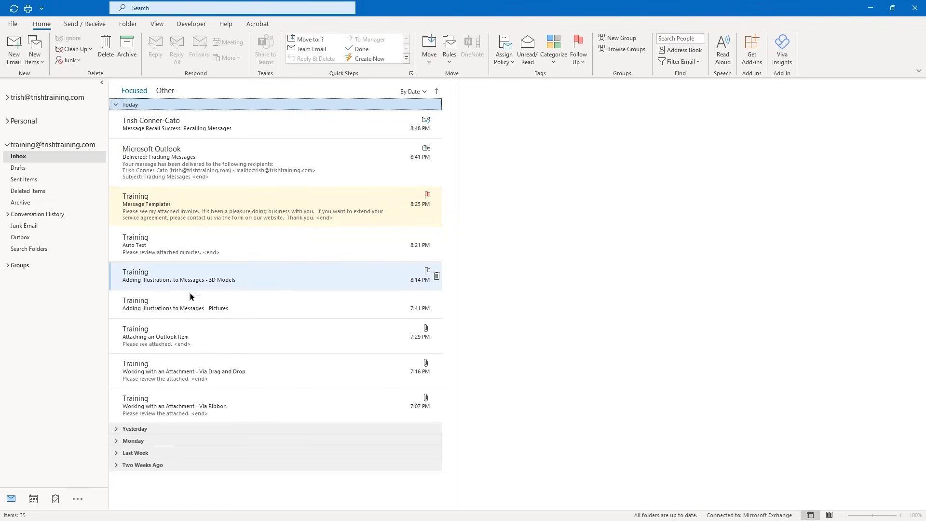
{"action": "left_click", "coordinate": [200, 338]}
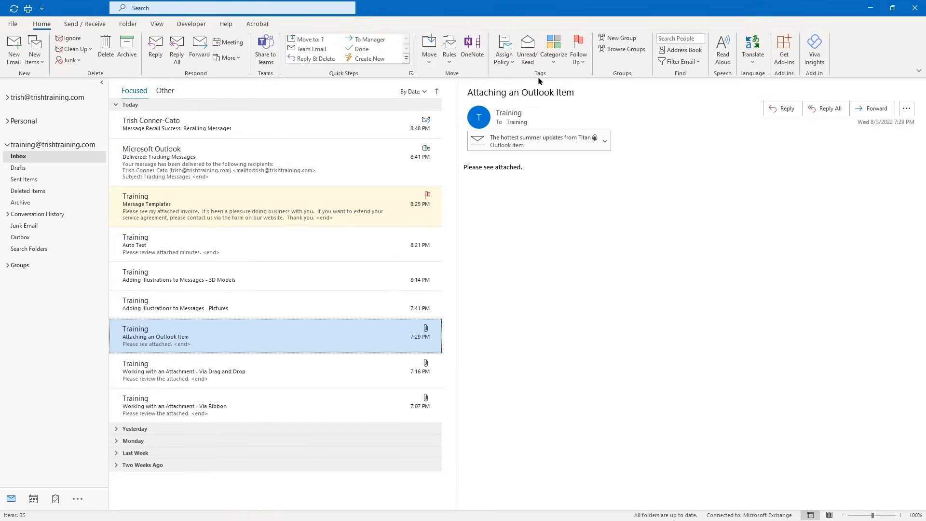
Flag Attaching an Outlook Item for Next Week follow-up, then view the 3D Models message
{"action": "left_click", "coordinate": [584, 62]}
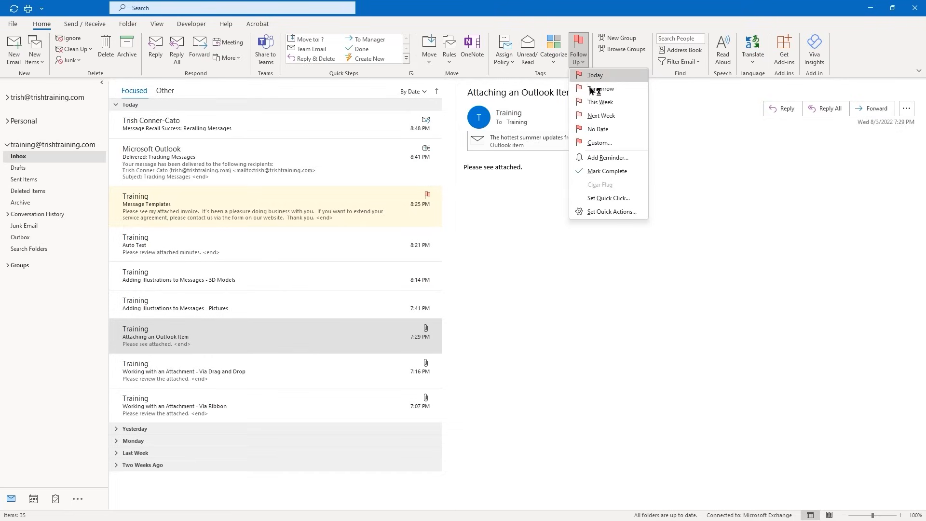
{"action": "left_click", "coordinate": [601, 116]}
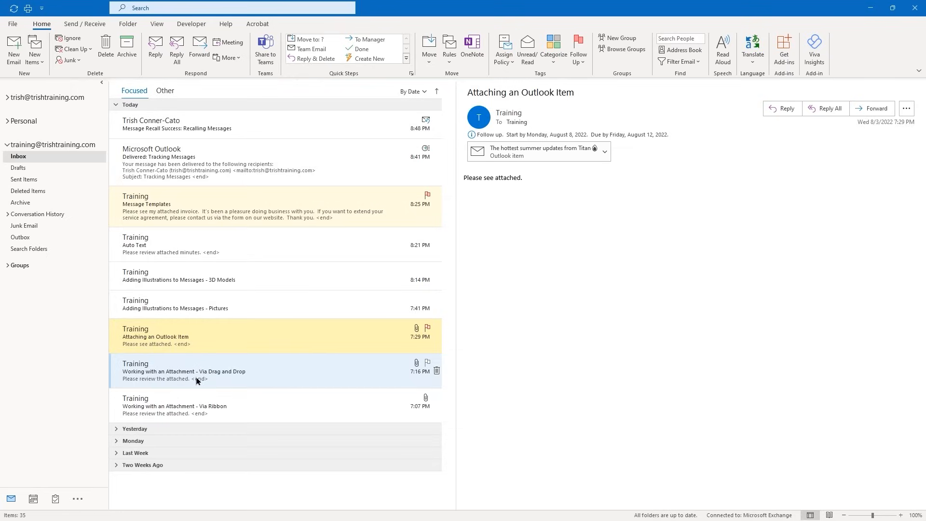
{"action": "left_click", "coordinate": [178, 284]}
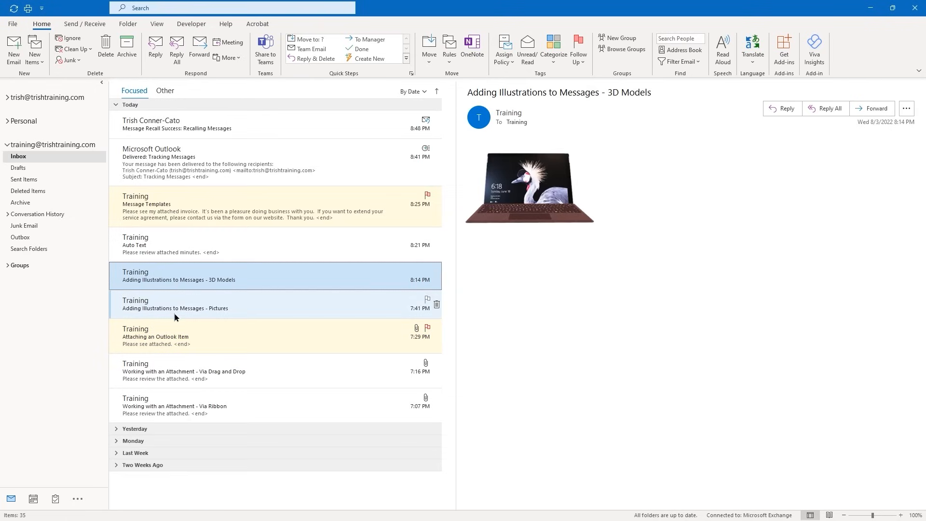
Select the 3D Models and Pictures messages and apply the Blue category to both
{"action": "left_click", "coordinate": [213, 306], "text": "ctrl"}
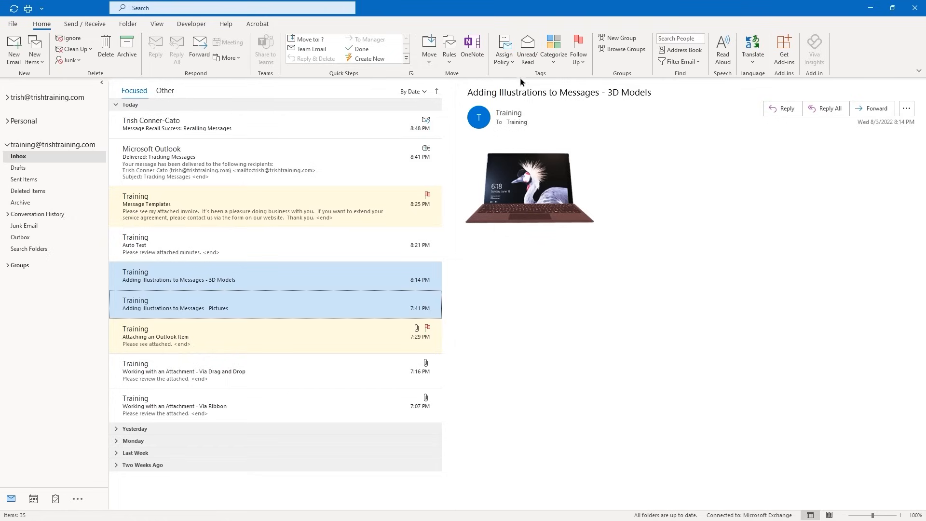
{"action": "left_click", "coordinate": [554, 62]}
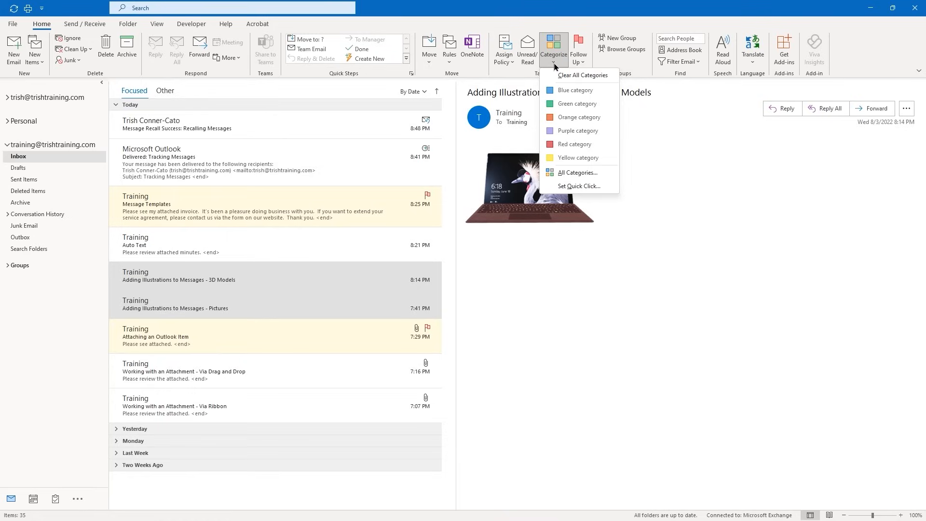
{"action": "left_click", "coordinate": [563, 90]}
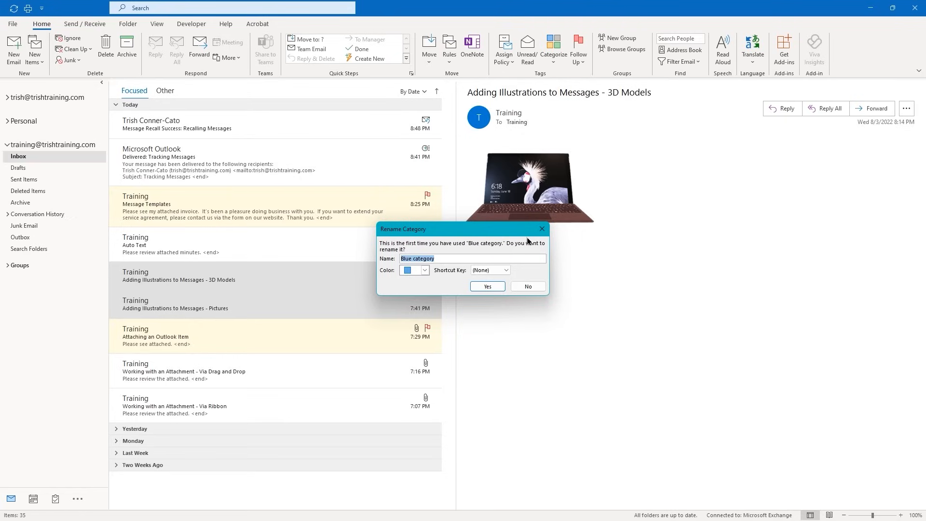
Rename the Blue category to 'Illustrations', check the tagged messages, then view Auto Text
{"action": "type", "text": "Illustrations"}
{"action": "left_click", "coordinate": [493, 286]}
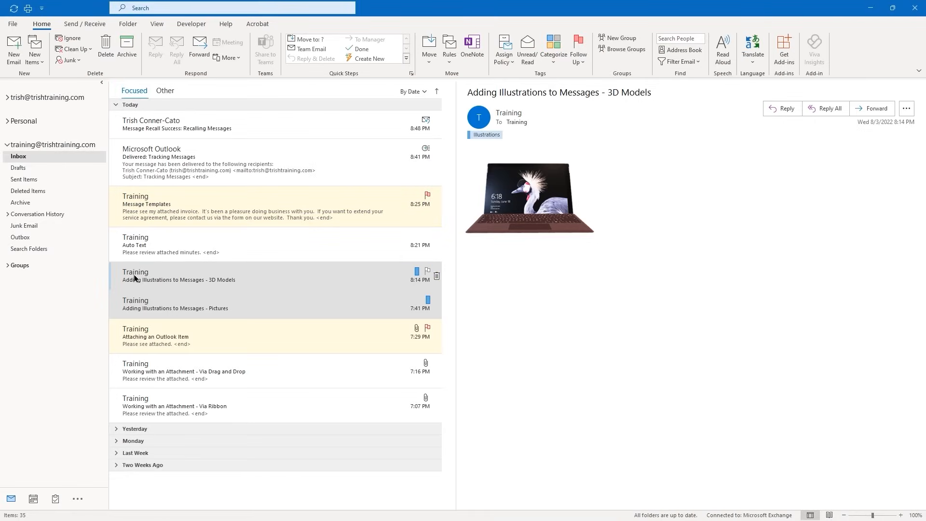
{"action": "left_click", "coordinate": [141, 310]}
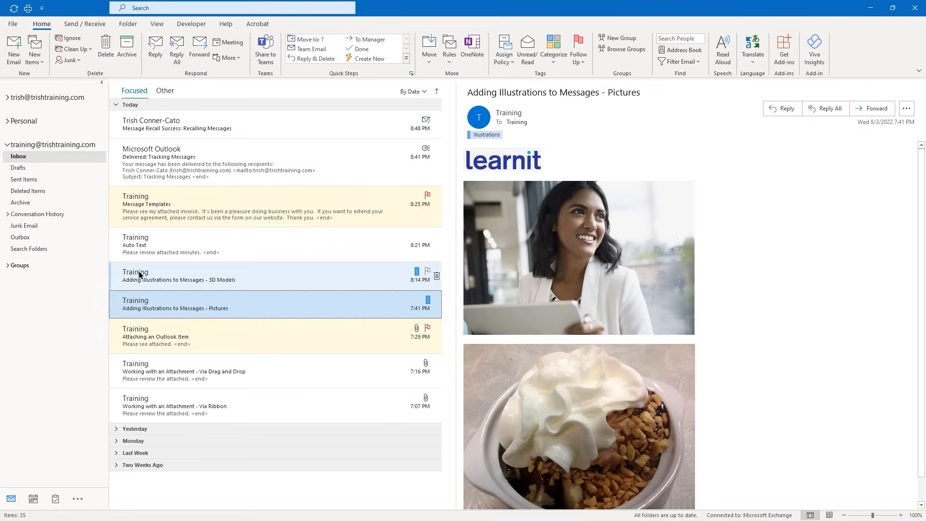
{"action": "left_click", "coordinate": [140, 272]}
{"action": "left_click", "coordinate": [139, 242]}
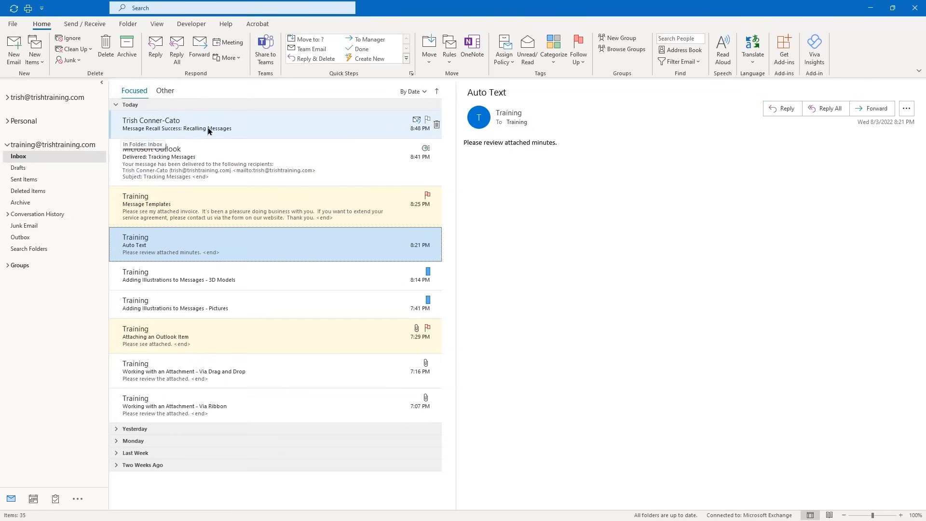
Practise single and Ctrl multi-selection of messages, ending with only Message Recall Success selected
{"action": "left_click", "coordinate": [153, 129]}
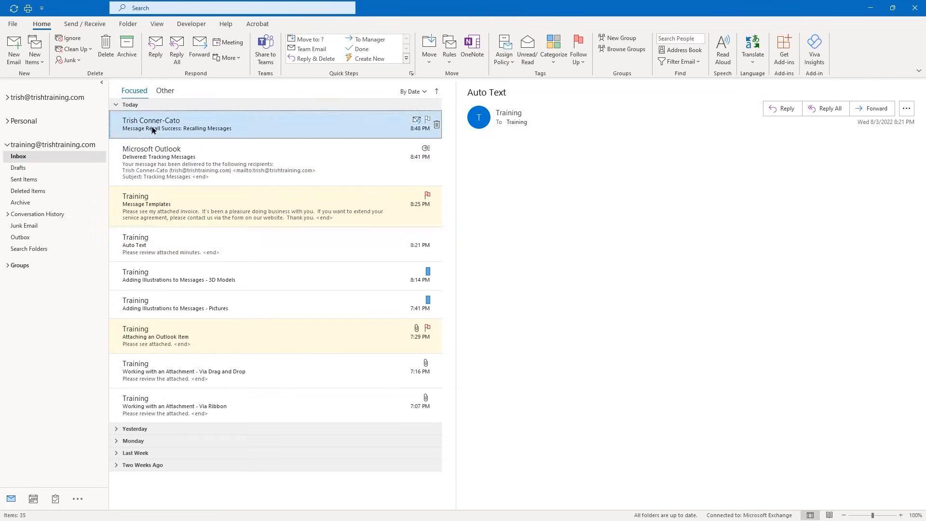
{"action": "left_click", "coordinate": [156, 206]}
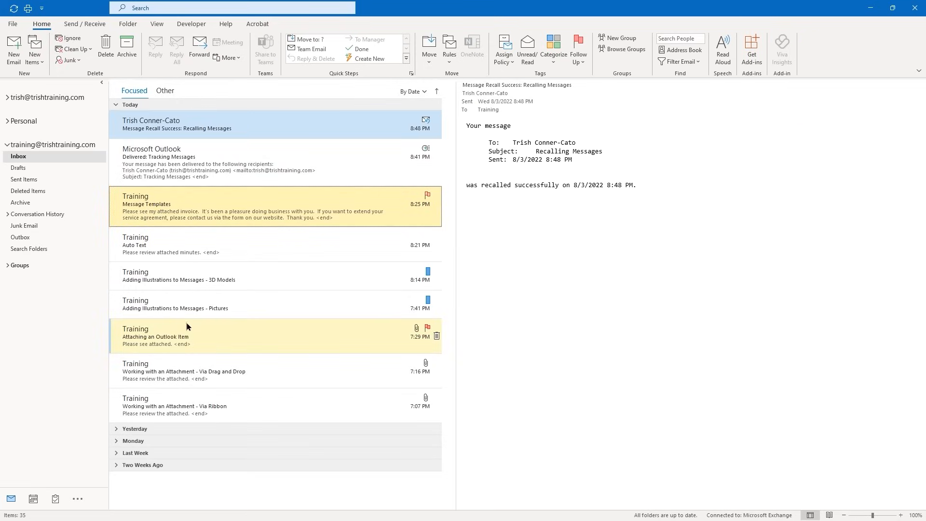
{"action": "left_click", "coordinate": [153, 274]}
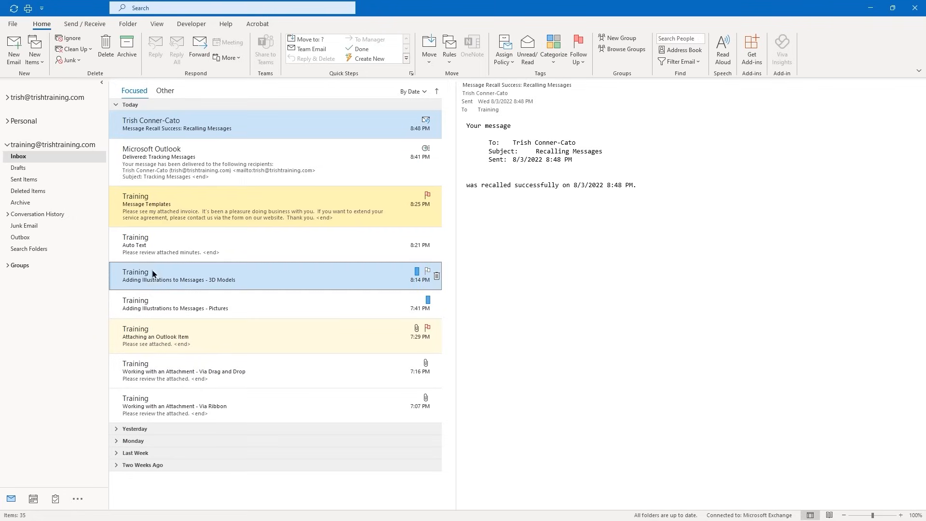
{"action": "left_click", "coordinate": [162, 403], "text": "ctrl"}
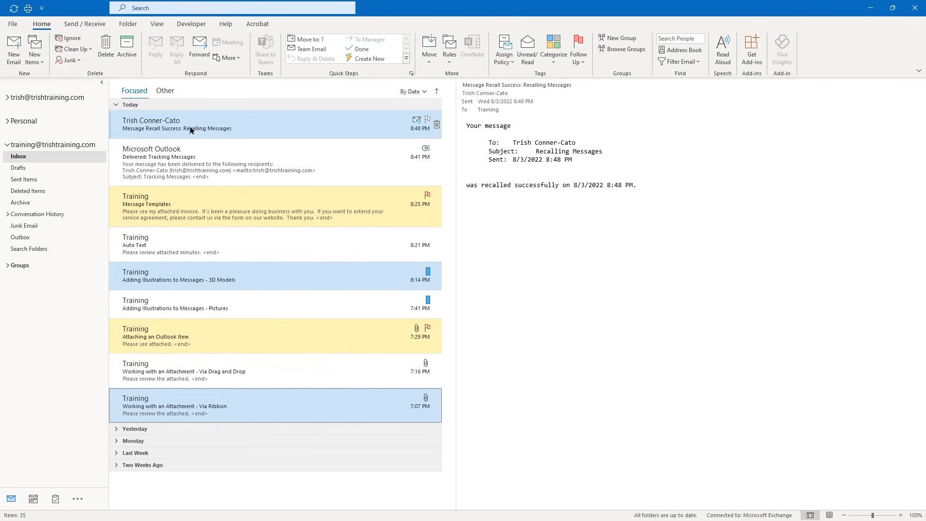
{"action": "left_click", "coordinate": [171, 127]}
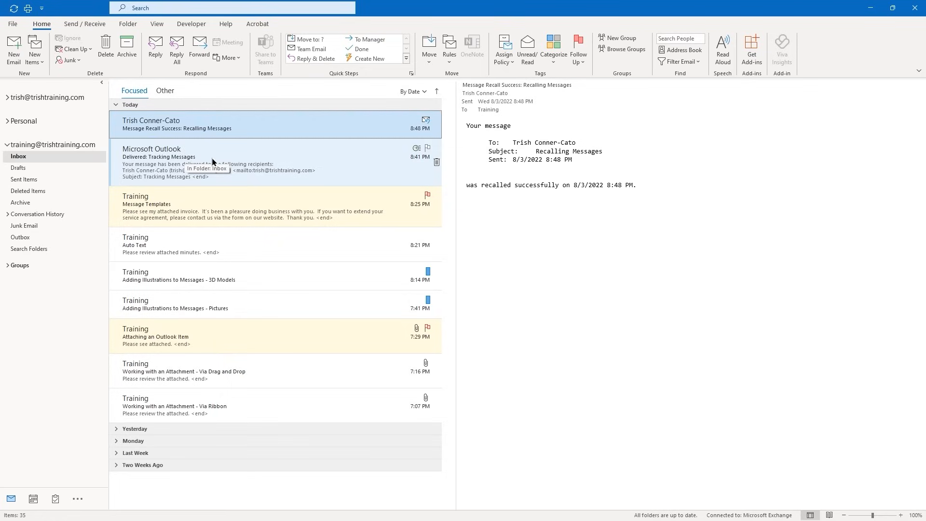
Create a Manager subfolder inside the Inbox
{"action": "right_click", "coordinate": [21, 159]}
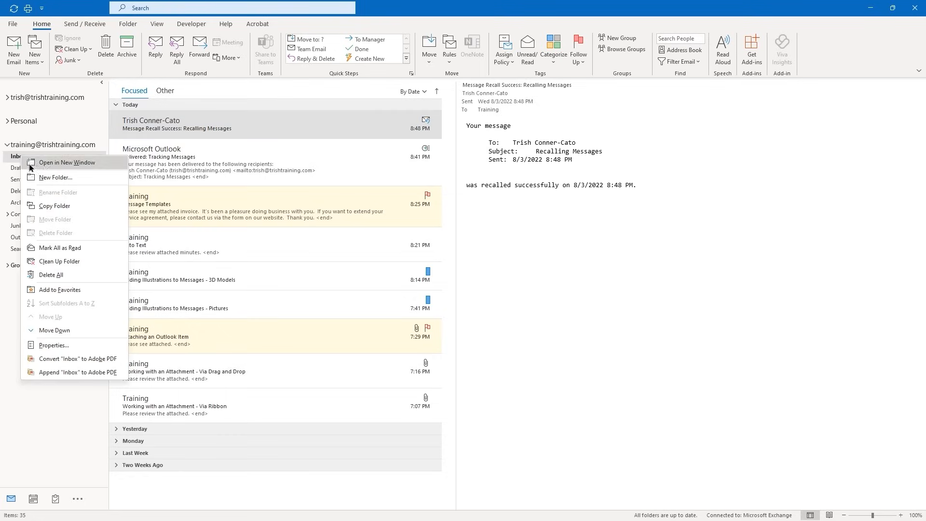
{"action": "left_click", "coordinate": [55, 178]}
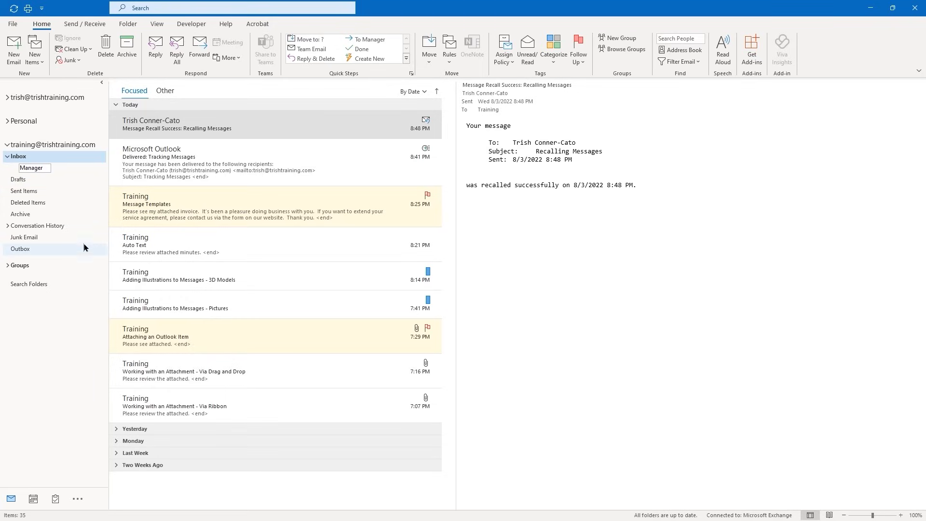
{"action": "left_click", "coordinate": [193, 245]}
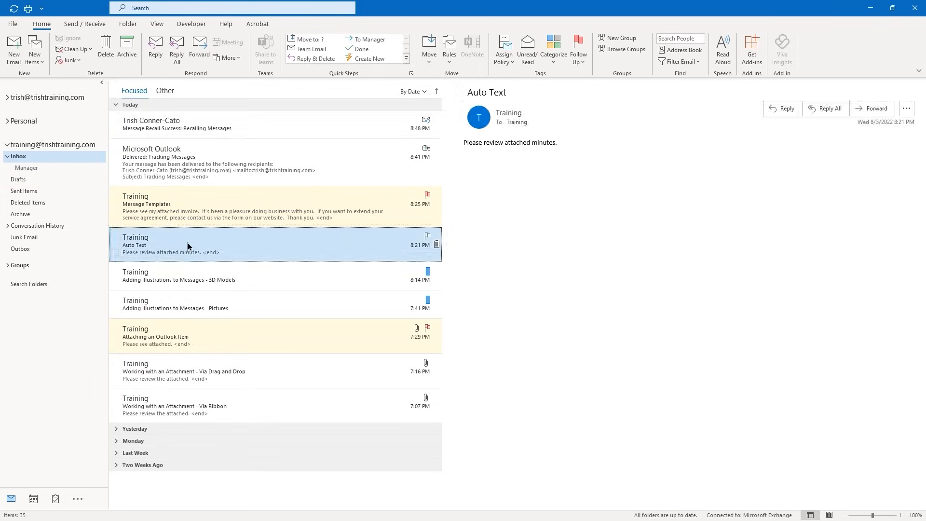
Create a Training subfolder inside the Inbox and collapse and re-expand the Inbox
{"action": "right_click", "coordinate": [26, 159]}
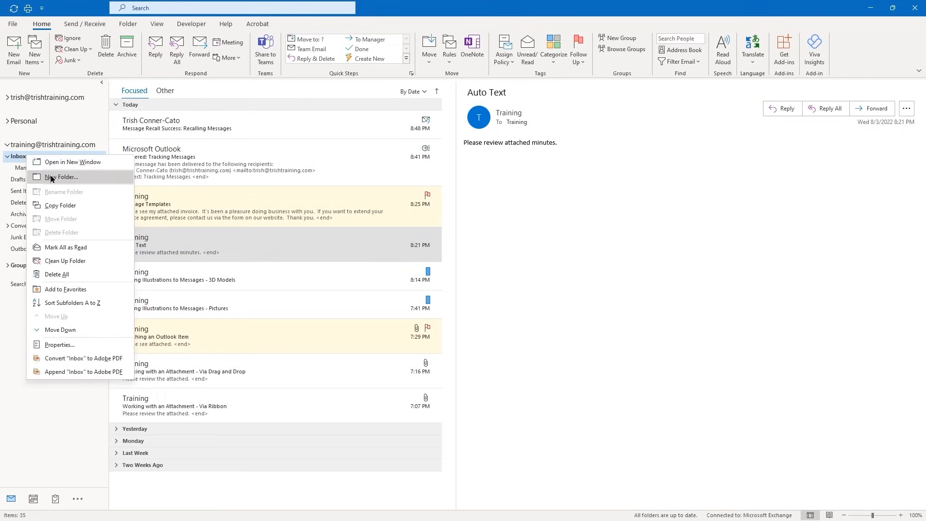
{"action": "left_click", "coordinate": [51, 178]}
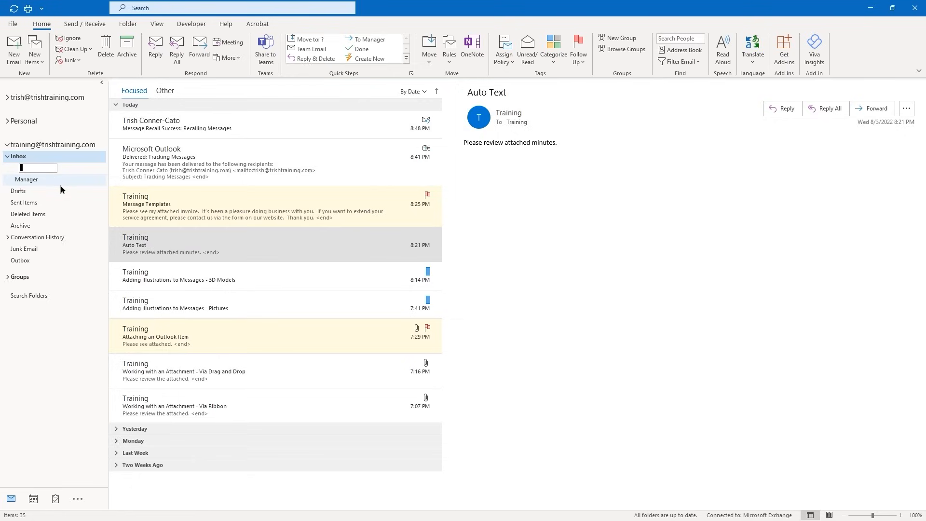
{"action": "type", "text": "Training"}
{"action": "key", "text": "Return"}
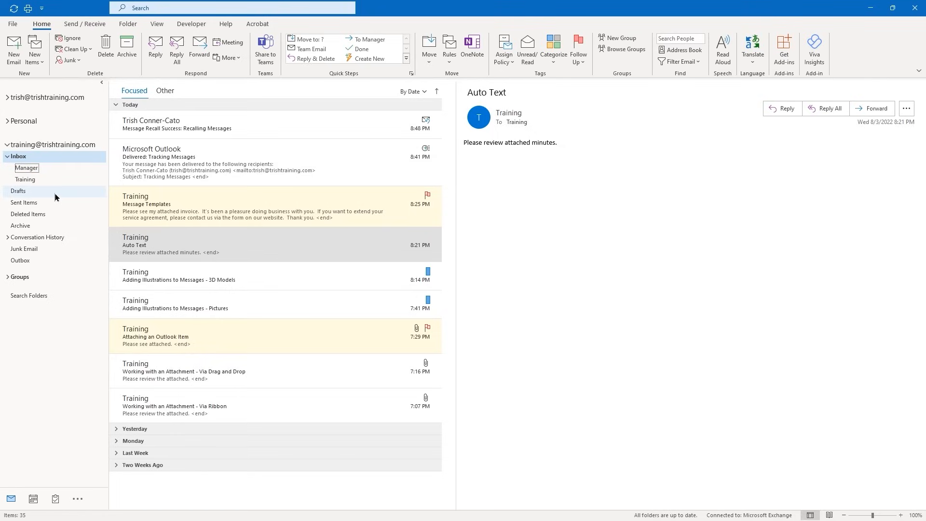
{"action": "left_click", "coordinate": [8, 157]}
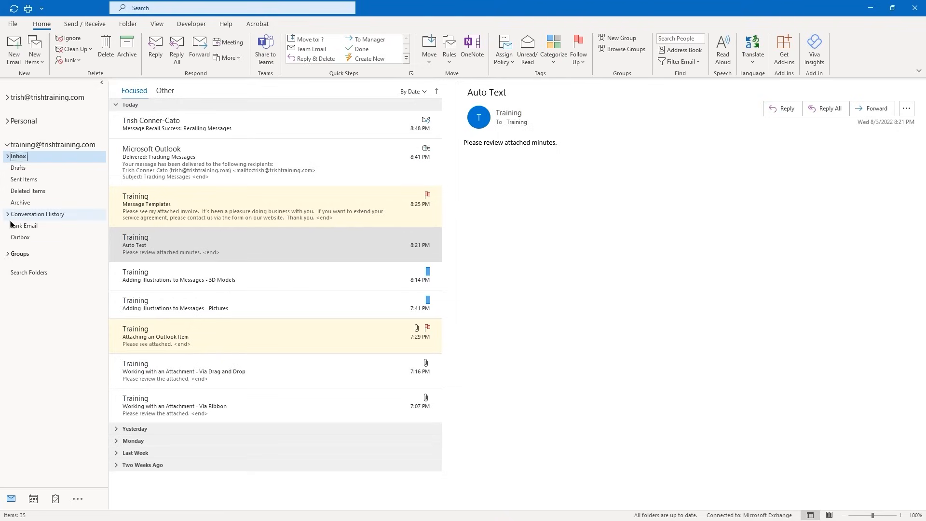
{"action": "left_click", "coordinate": [8, 158]}
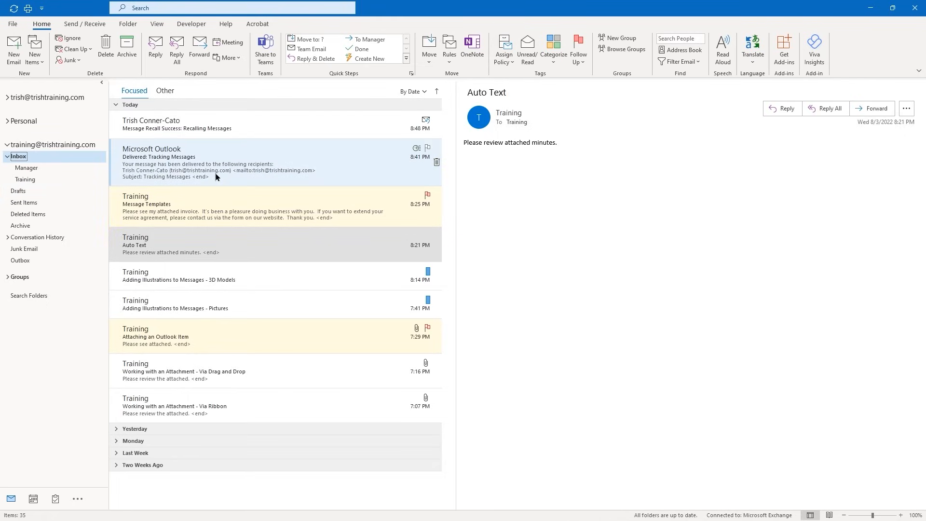
Move Message Recall Success and the Tracking Messages notice into Manager and view them there
{"action": "left_click", "coordinate": [148, 122]}
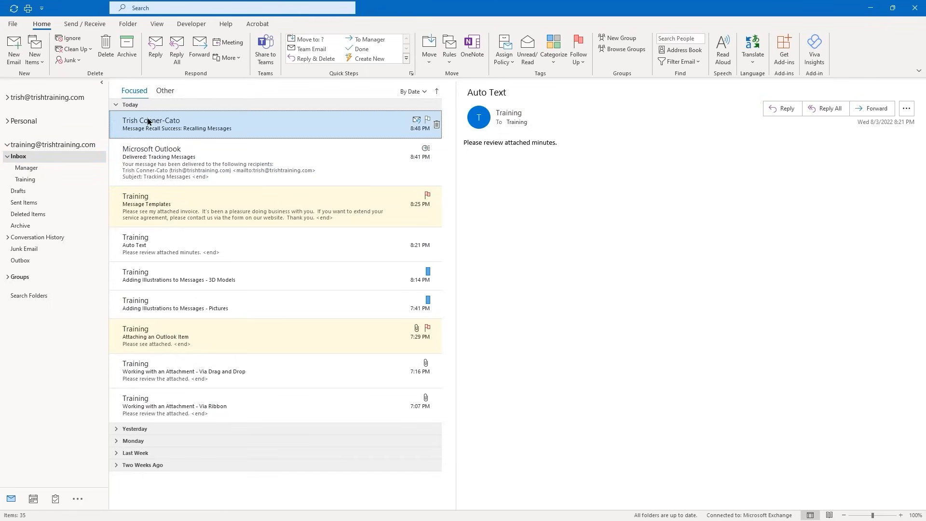
{"action": "left_click", "coordinate": [152, 162], "text": "ctrl"}
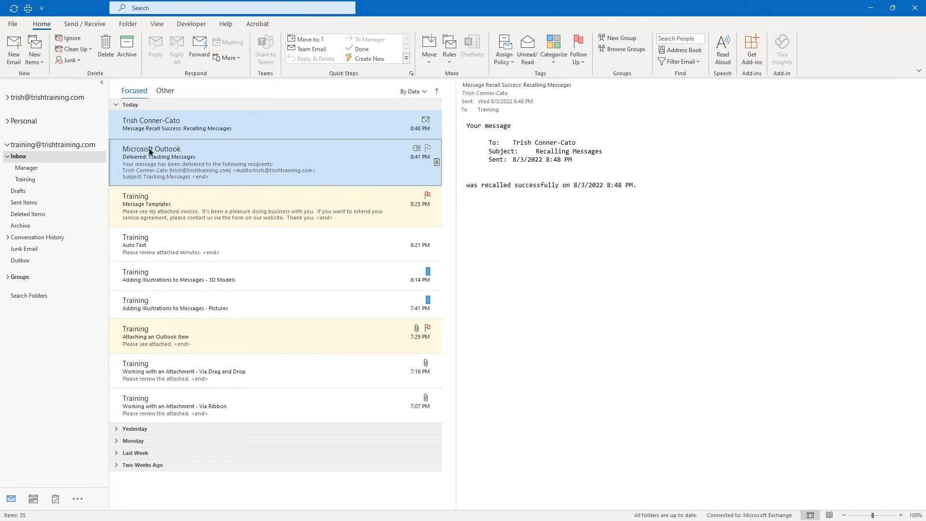
{"action": "left_click_drag", "start_coordinate": [149, 152], "coordinate": [30, 168]}
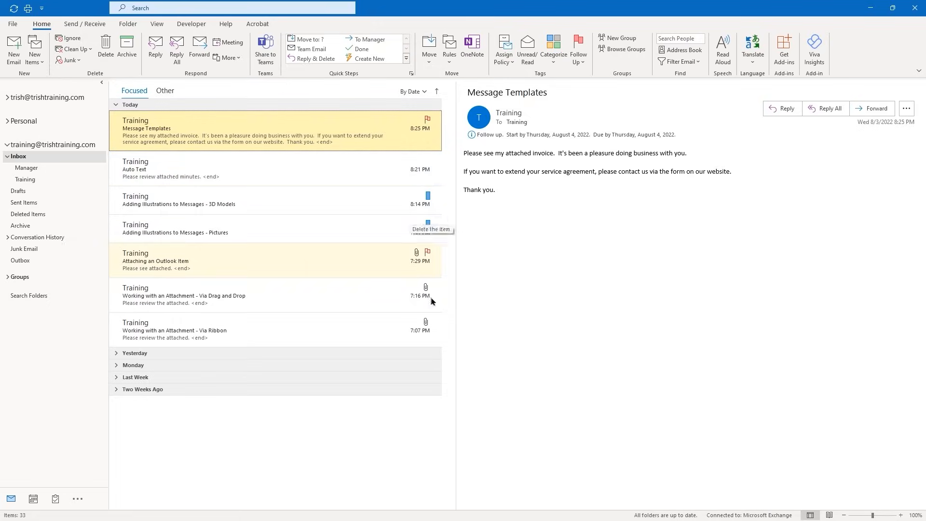
{"action": "left_click", "coordinate": [37, 169]}
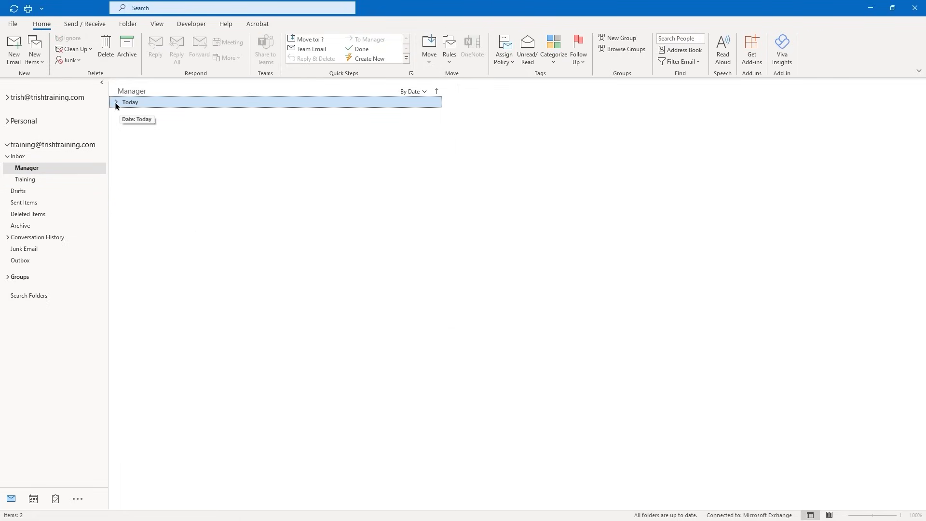
{"action": "left_click", "coordinate": [115, 102]}
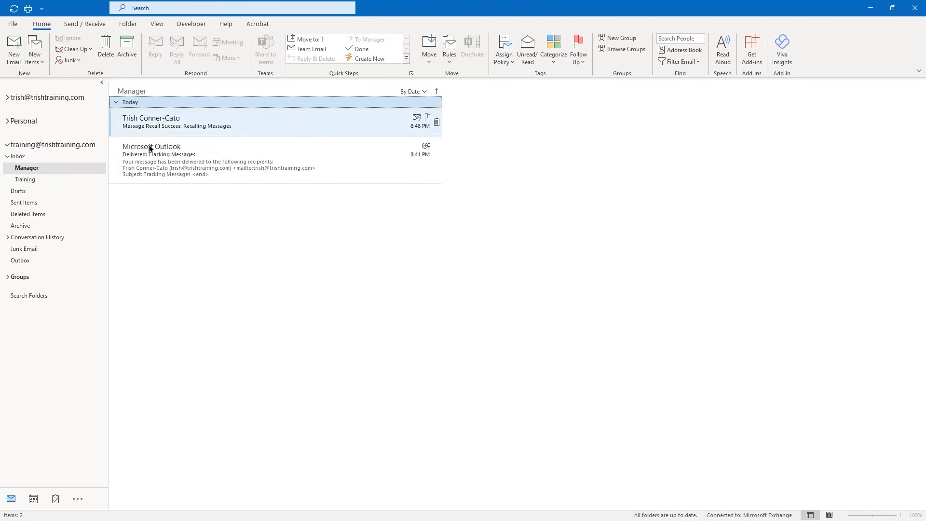
{"action": "left_click", "coordinate": [116, 103]}
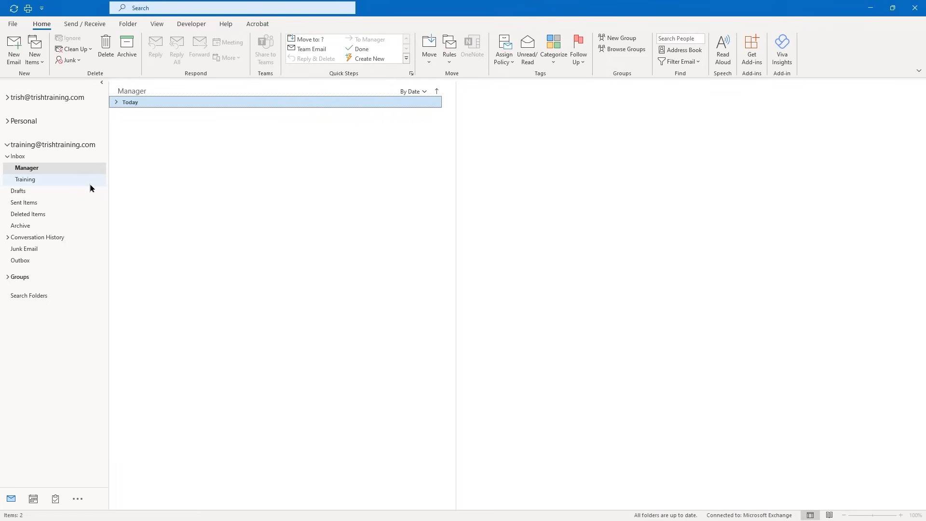
Back in the Inbox, expand today's messages and open Message Templates
{"action": "left_click", "coordinate": [22, 157]}
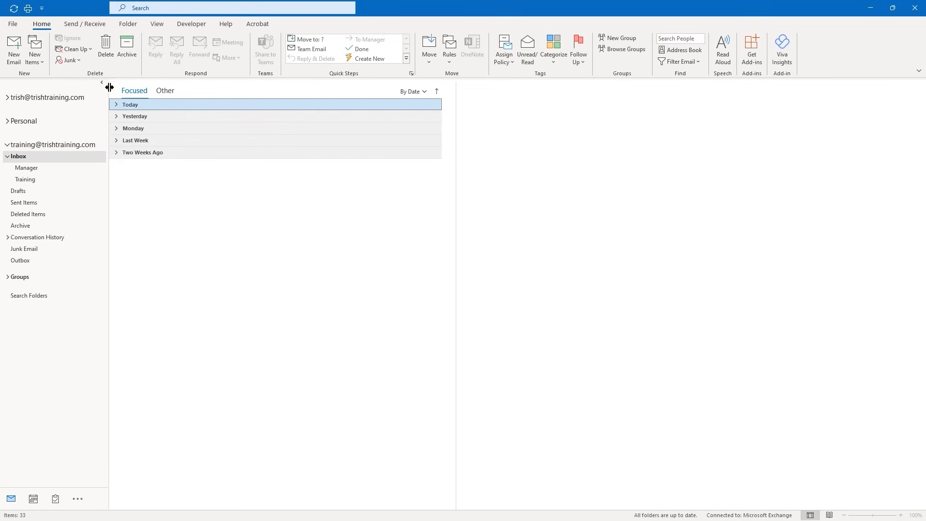
{"action": "left_click", "coordinate": [116, 105]}
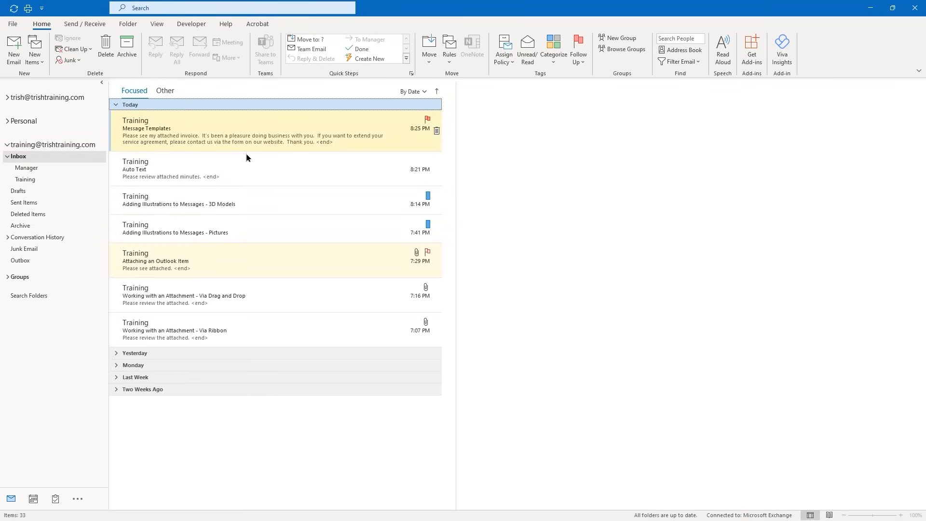
{"action": "left_click", "coordinate": [142, 134]}
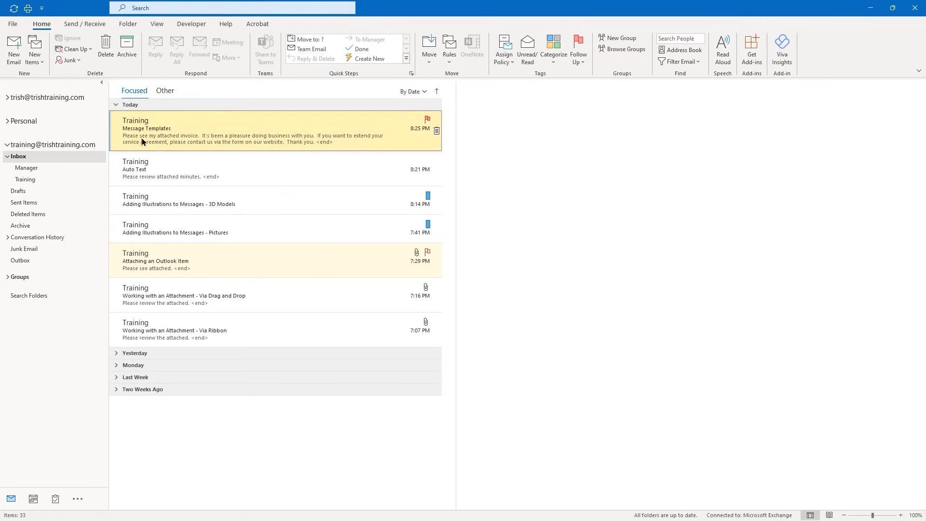
Move Message Templates, 3D Models, Pictures and Attaching an Outlook Item into Training, then collapse Inbox
{"action": "left_click", "coordinate": [146, 208], "text": "ctrl"}
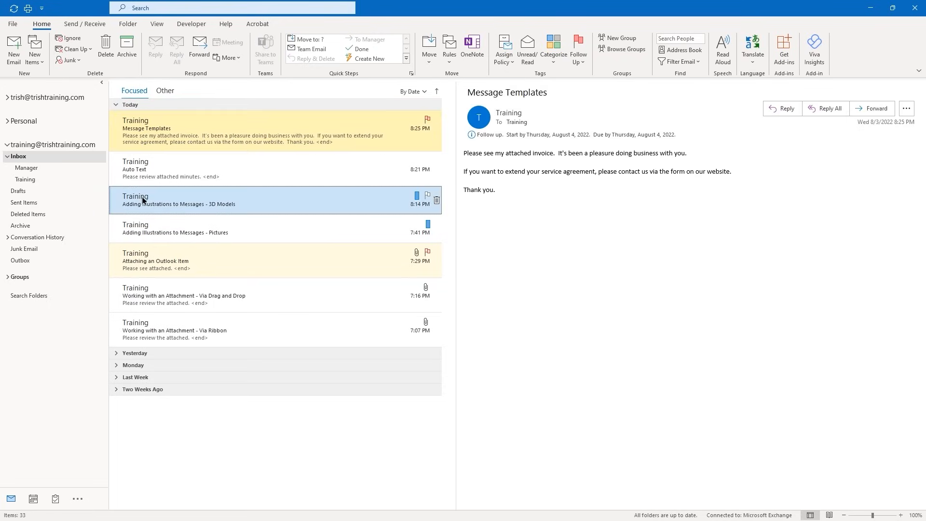
{"action": "left_click", "coordinate": [137, 231], "text": "ctrl"}
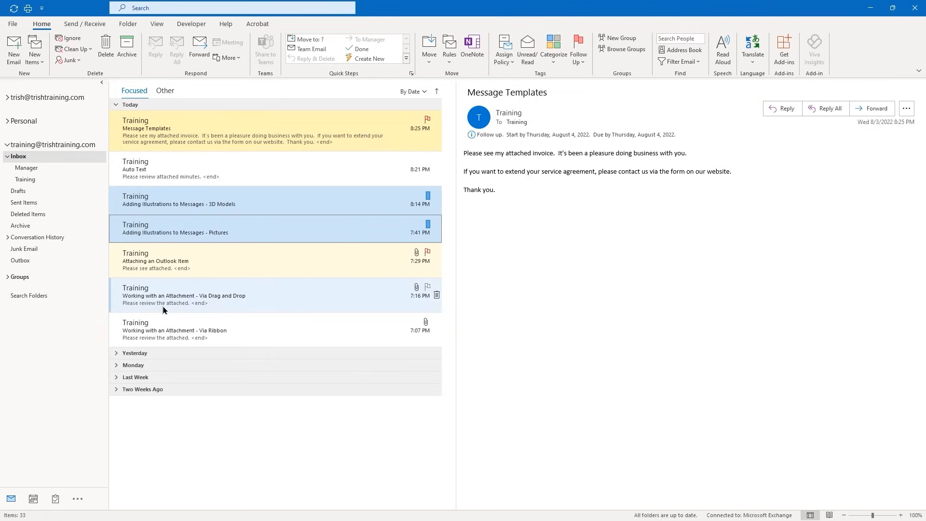
{"action": "left_click", "coordinate": [141, 267], "text": "ctrl"}
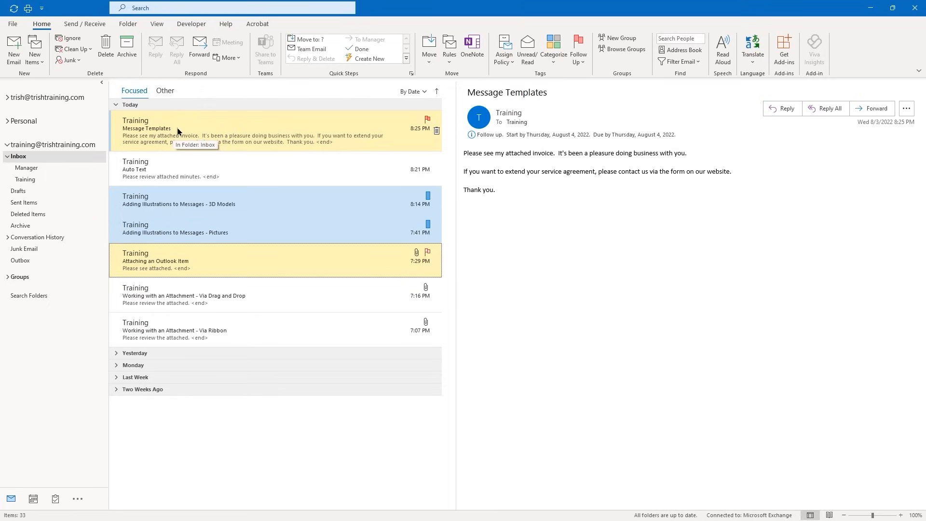
{"action": "left_click_drag", "start_coordinate": [176, 126], "coordinate": [37, 179]}
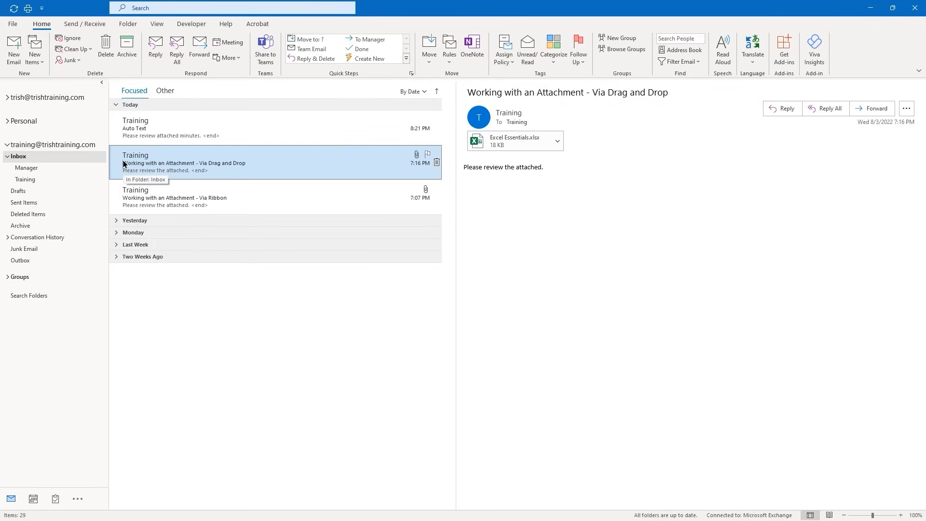
{"action": "left_click", "coordinate": [6, 157]}
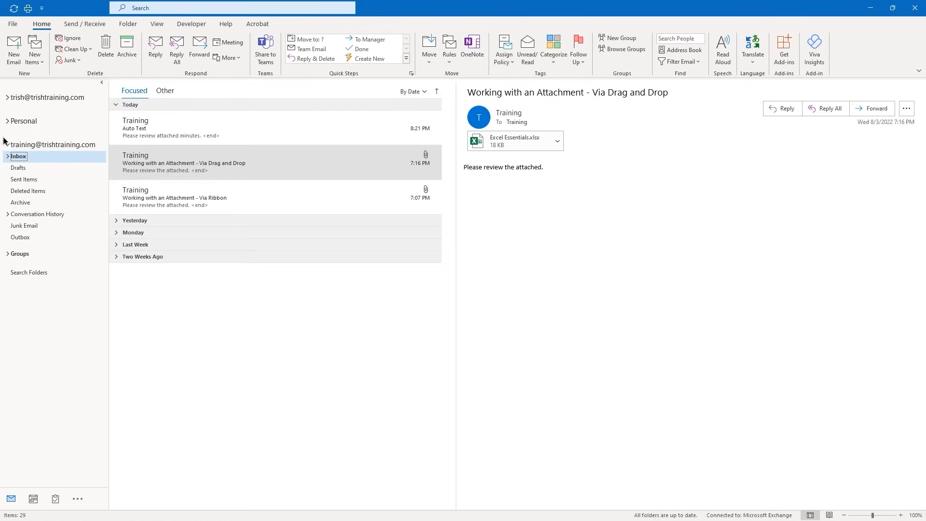
Send a 'Search Folders' email reading 'Search folders are a very useful tool for organizing messages.'
{"action": "left_click", "coordinate": [10, 65]}
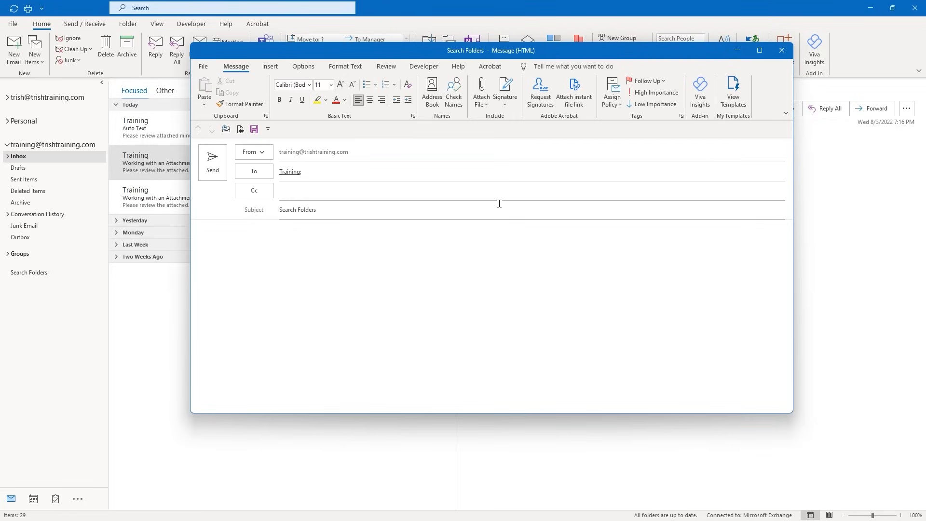
{"action": "type", "text": "Search folders are a "}
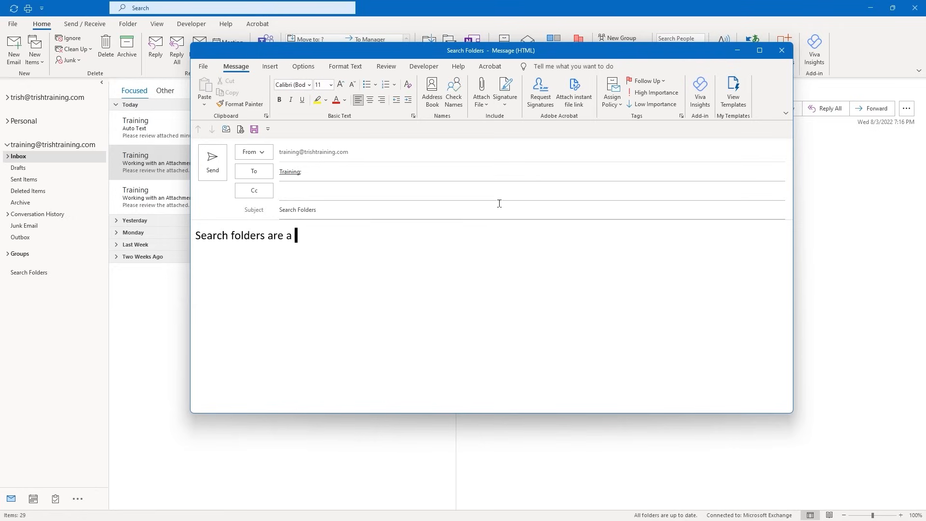
{"action": "type", "text": "very useful tool for o"}
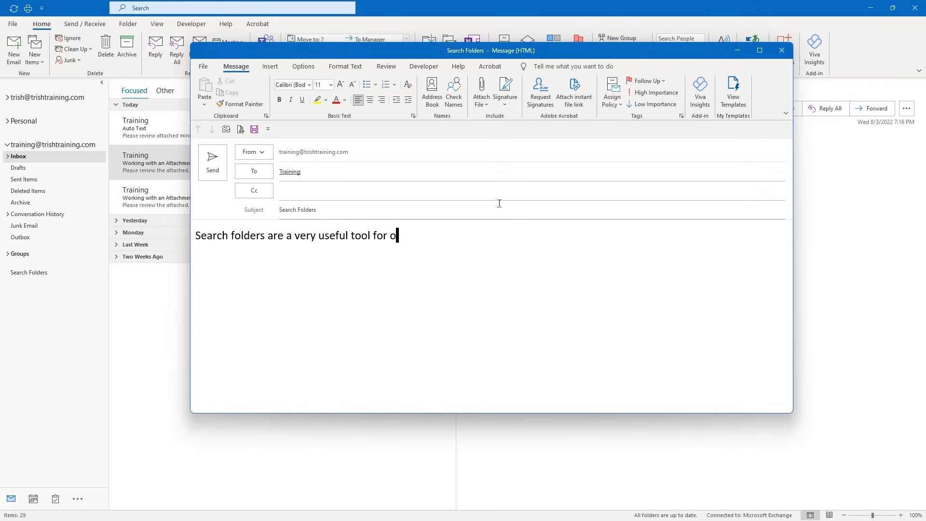
{"action": "type", "text": "rganizing me"}
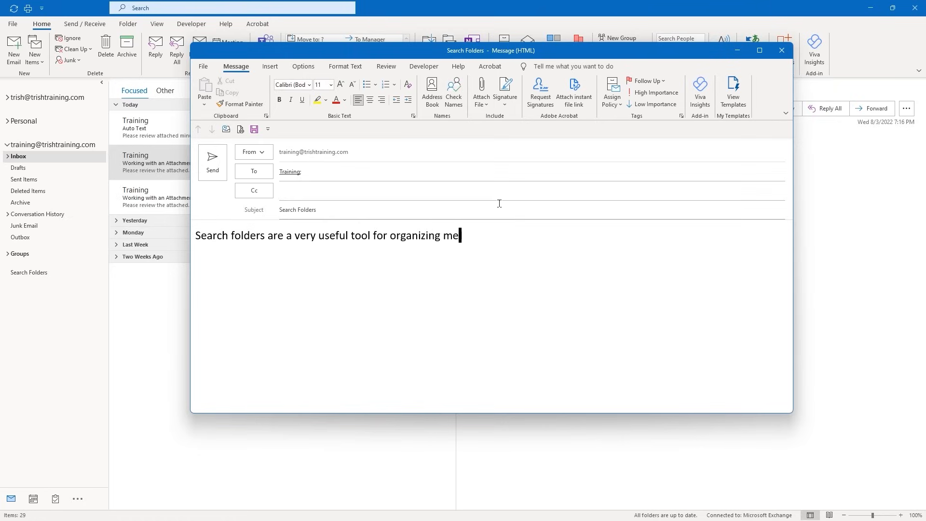
{"action": "type", "text": "ssages."}
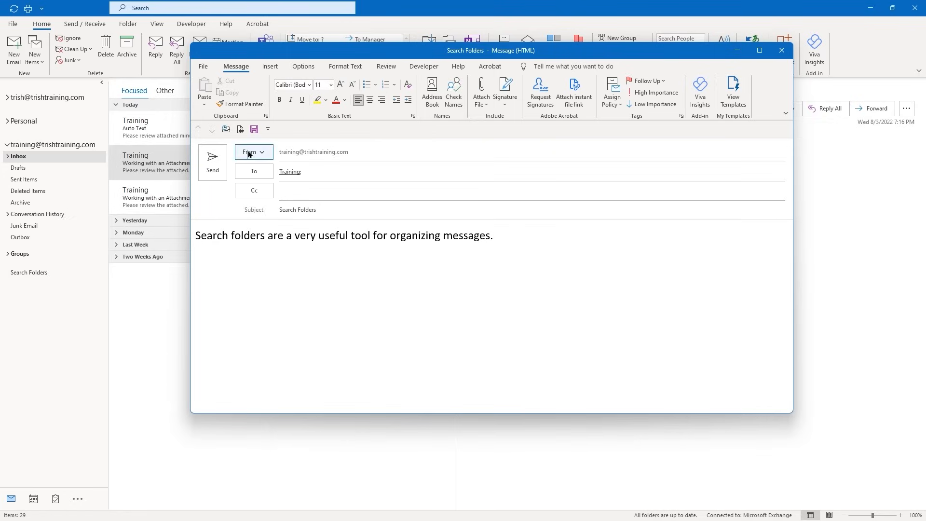
{"action": "left_click", "coordinate": [212, 169]}
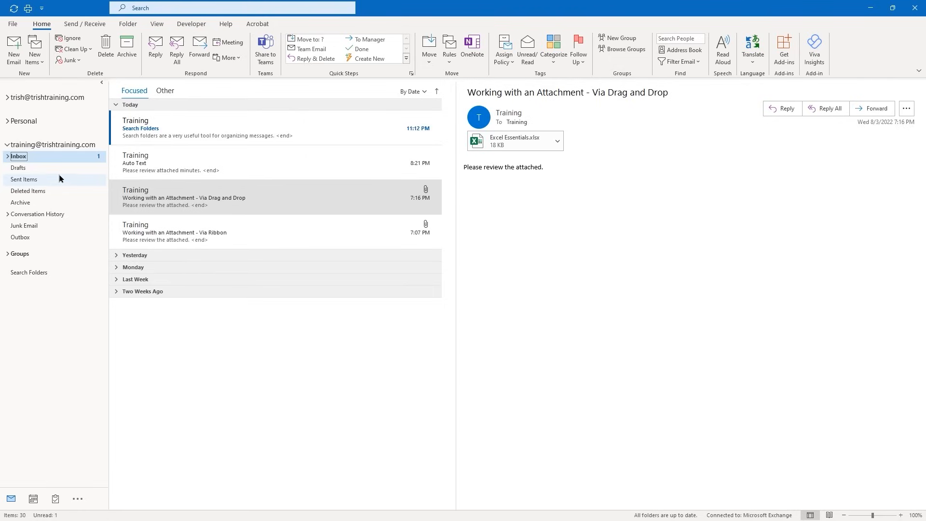
Send 'Search Folders 2' saying 'Please review attachment.' with Outlook 2021 - Course Description.docx attached
{"action": "left_click", "coordinate": [13, 55]}
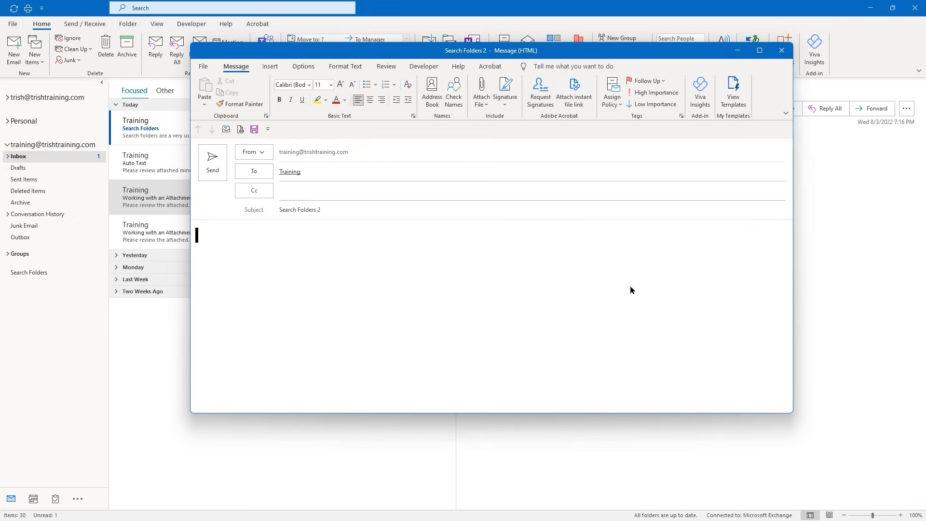
{"action": "type", "text": "Please review attachment."}
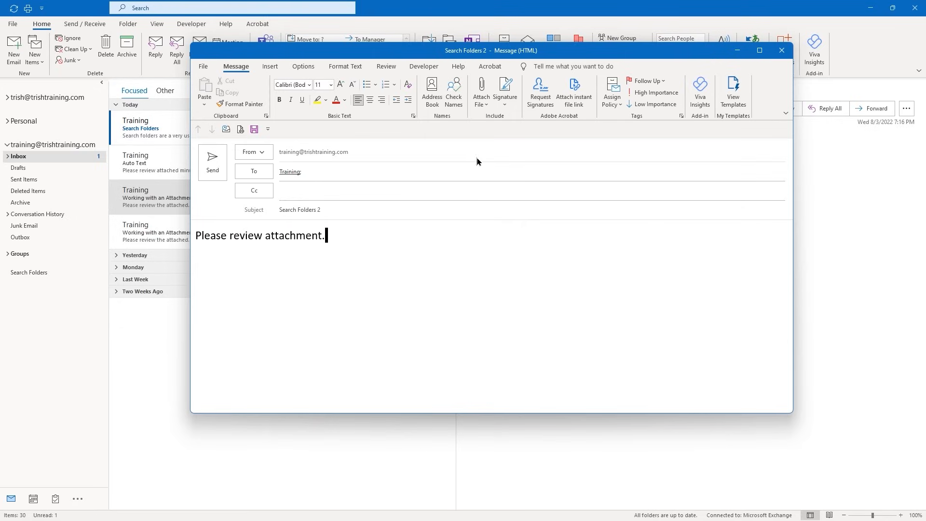
{"action": "left_click", "coordinate": [477, 101]}
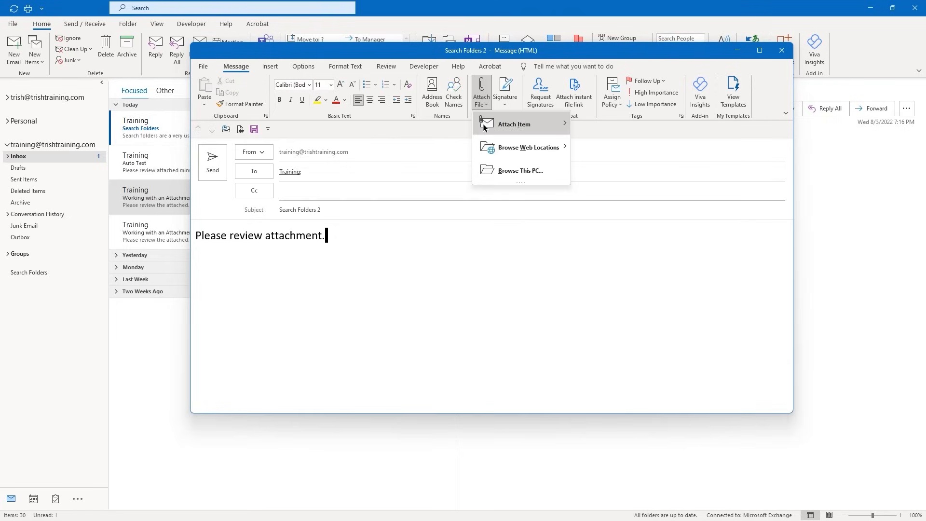
{"action": "left_click", "coordinate": [495, 168]}
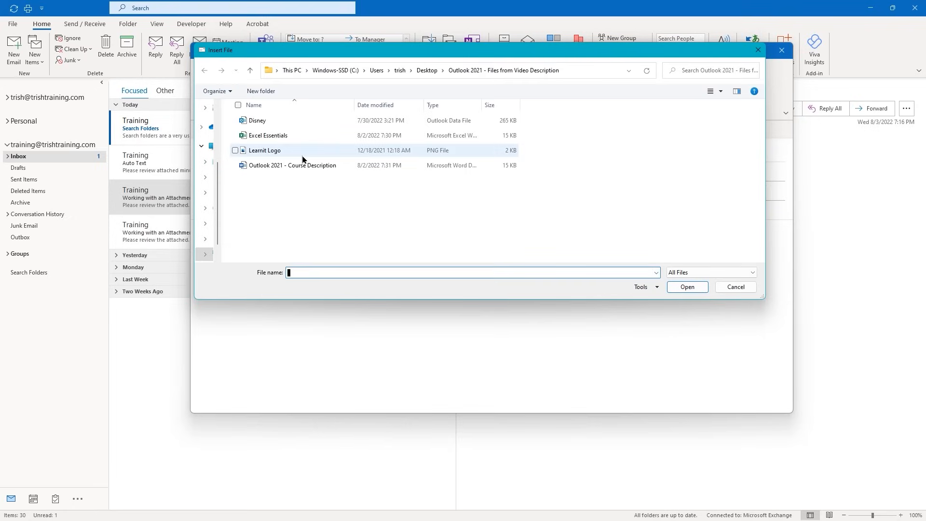
{"action": "double_click", "coordinate": [295, 165]}
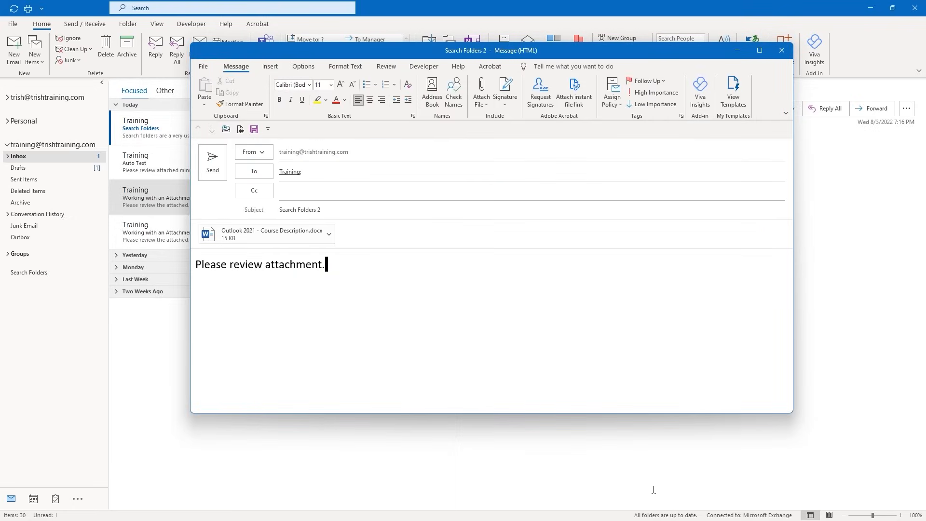
{"action": "left_click", "coordinate": [213, 164]}
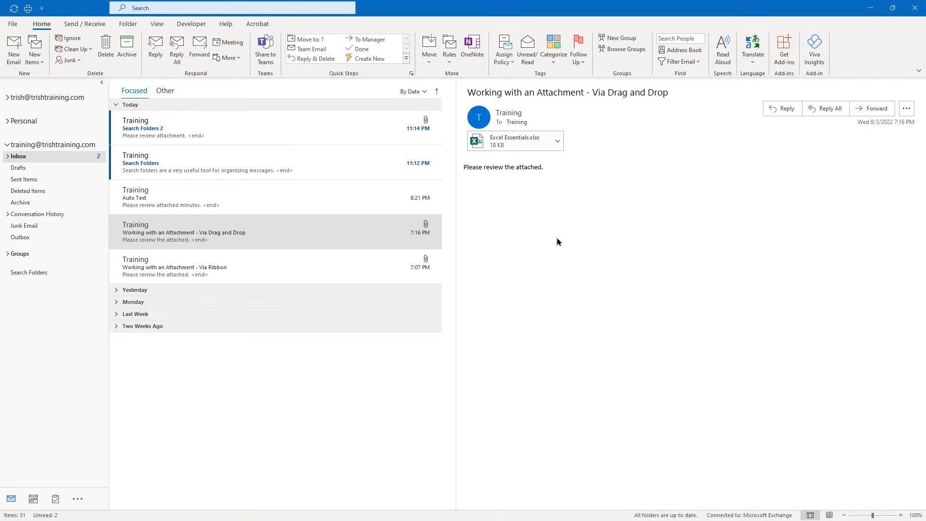
Expand, collapse and re-expand the Inbox to list its Manager and Training subfolders
{"action": "left_click", "coordinate": [8, 156]}
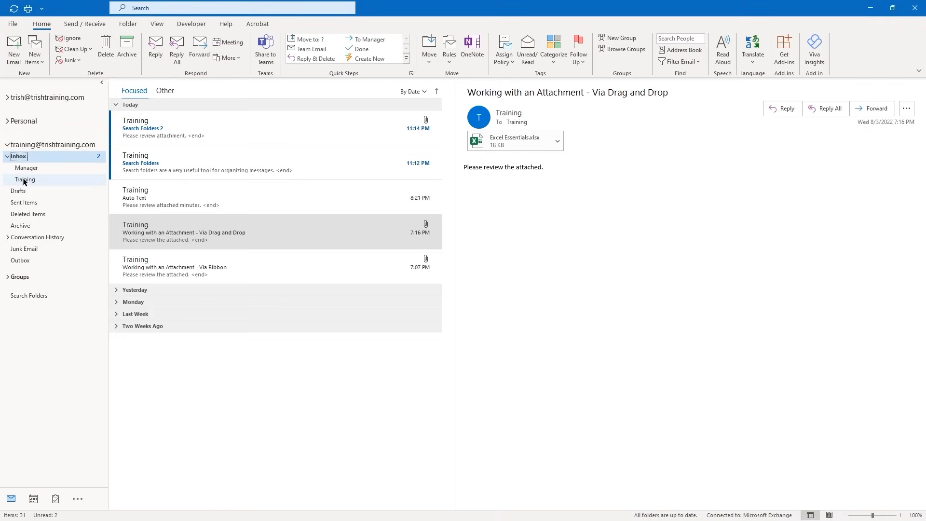
{"action": "left_click", "coordinate": [7, 157]}
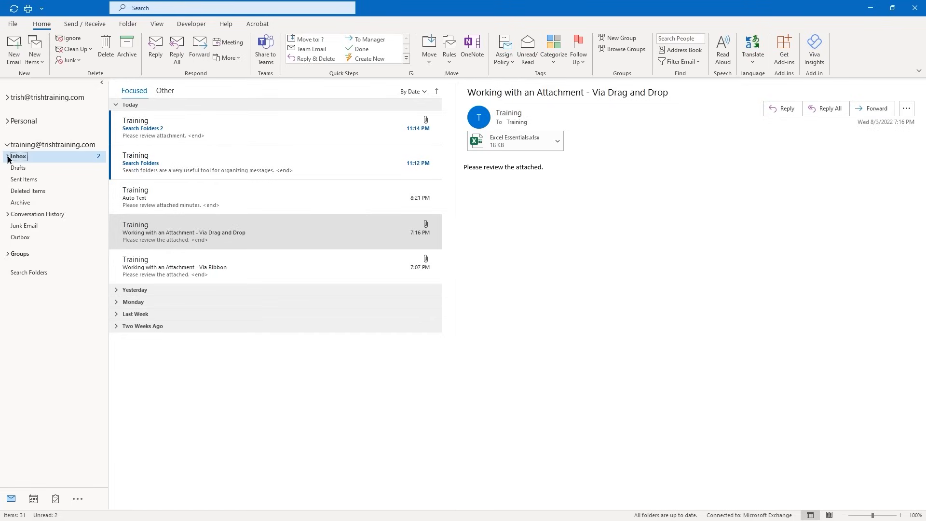
{"action": "left_click", "coordinate": [8, 159]}
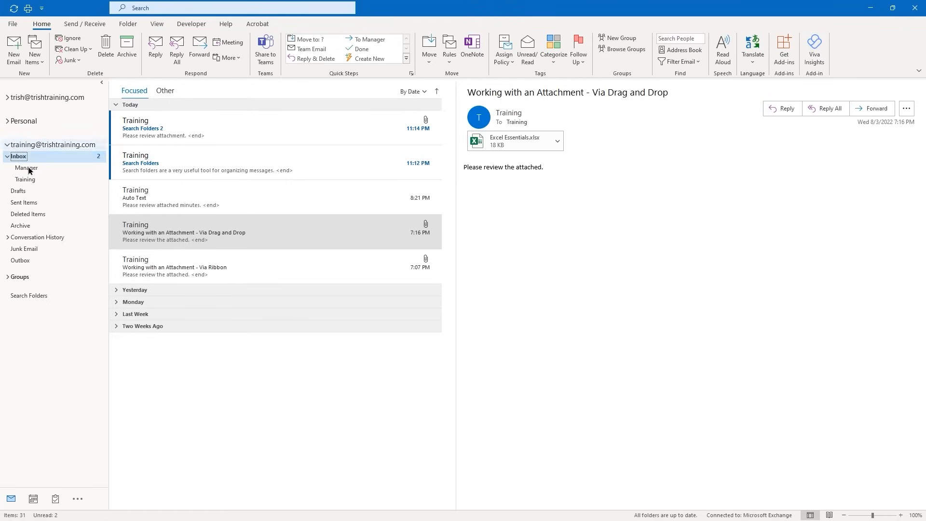
Start a new search folder and try the large-mail size option, then cancel it
{"action": "right_click", "coordinate": [16, 297]}
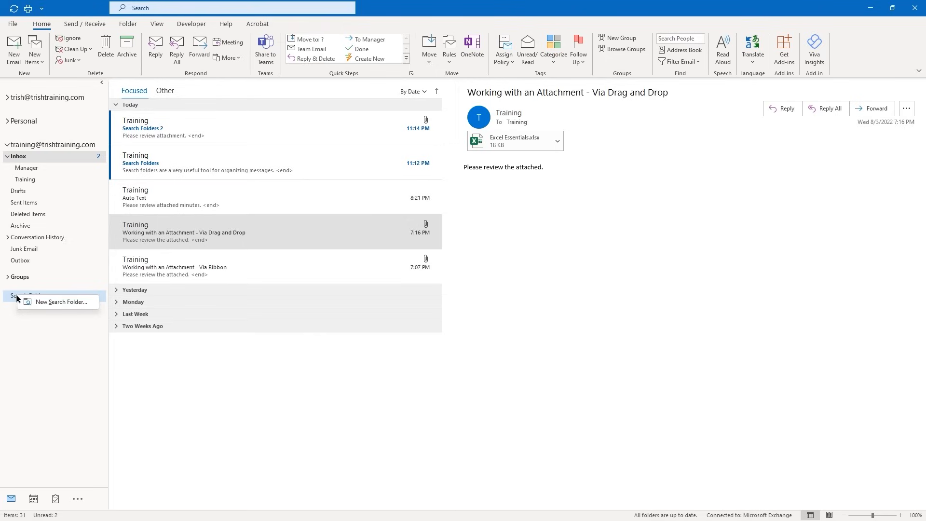
{"action": "left_click", "coordinate": [41, 303]}
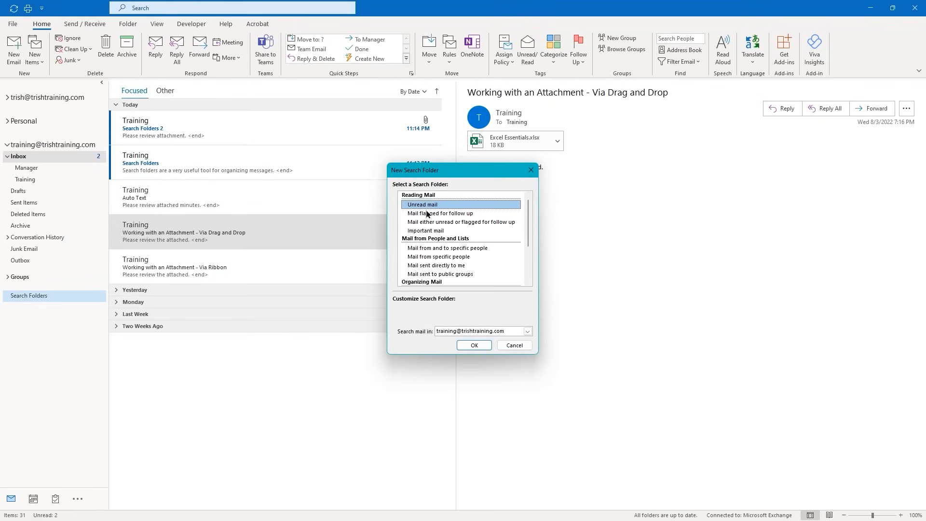
{"action": "scroll", "coordinate": [443, 246], "scroll_direction": "down", "scroll_amount": 1}
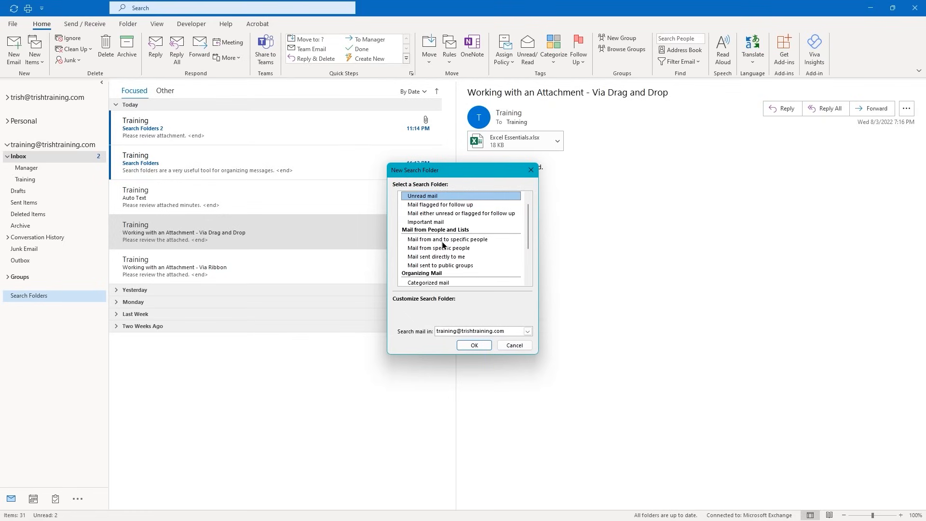
{"action": "scroll", "coordinate": [443, 245], "scroll_direction": "down", "scroll_amount": 2}
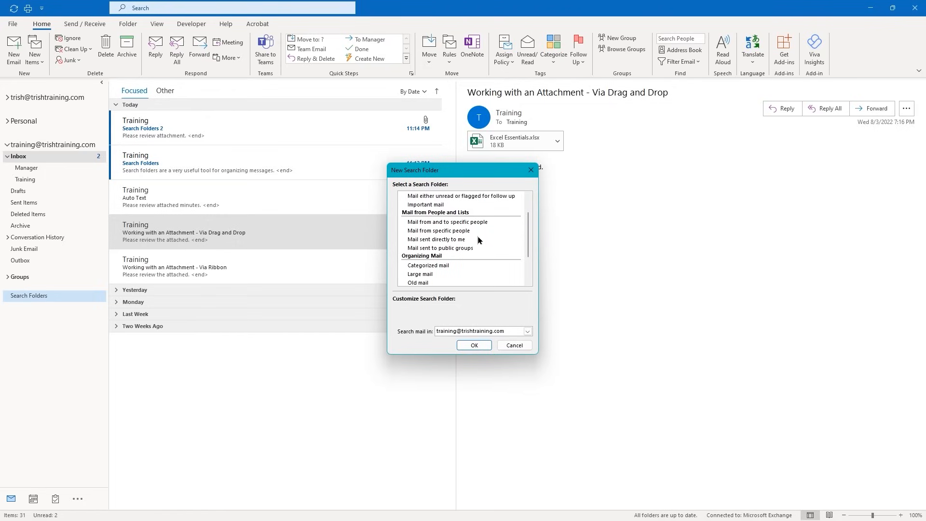
{"action": "scroll", "coordinate": [477, 241], "scroll_direction": "down", "scroll_amount": 1}
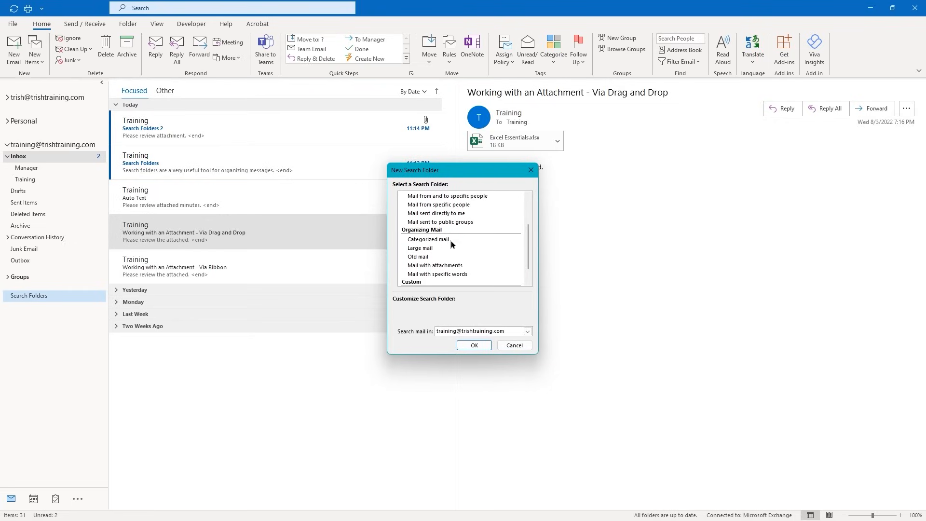
{"action": "left_click", "coordinate": [429, 251]}
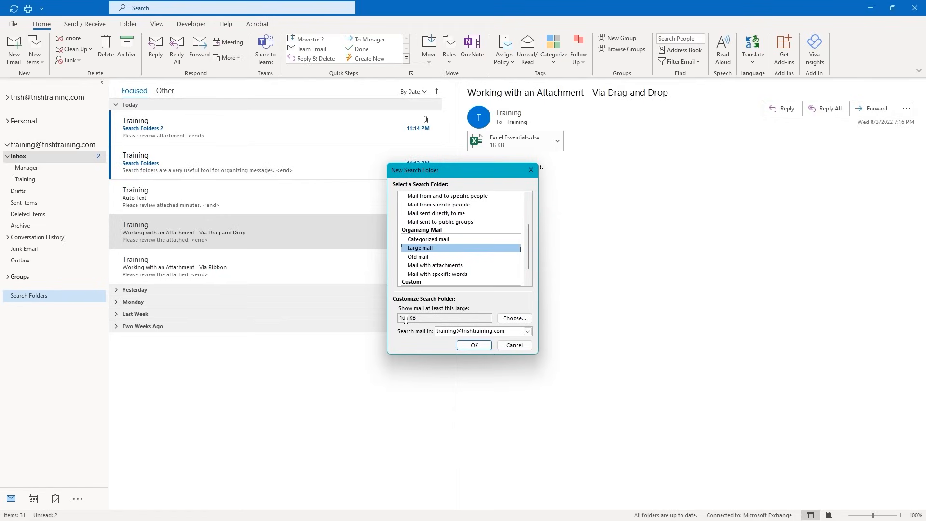
{"action": "left_click", "coordinate": [514, 319]}
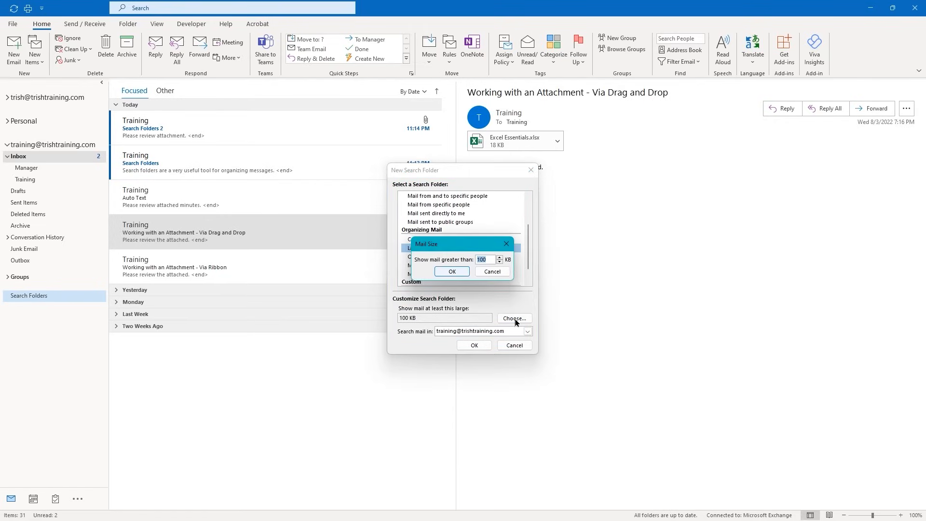
{"action": "left_click", "coordinate": [491, 272]}
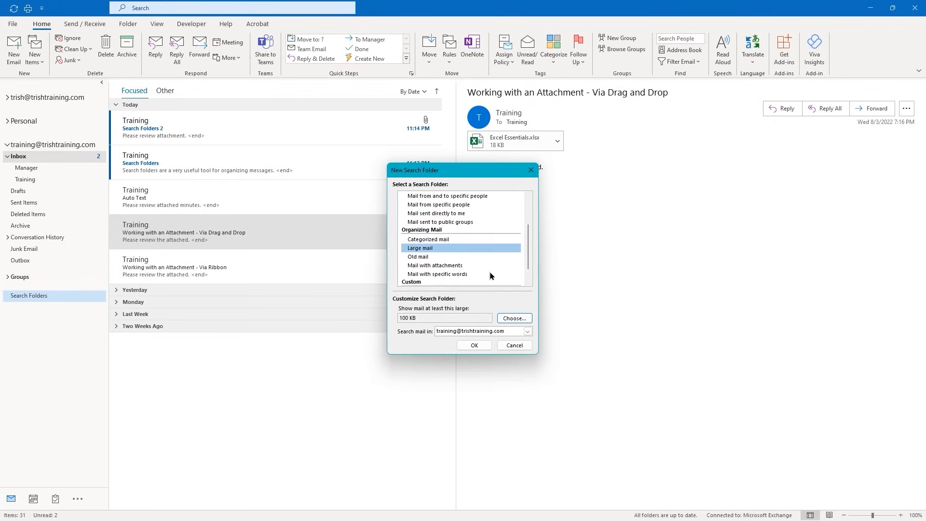
Choose the Unread mail search folder type and create it
{"action": "left_click", "coordinate": [432, 257]}
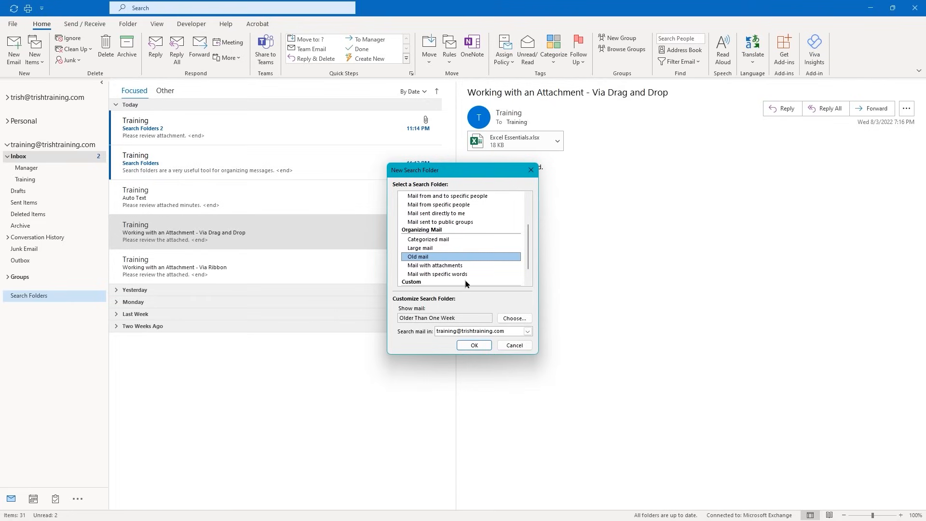
{"action": "scroll", "coordinate": [465, 283], "scroll_direction": "down", "scroll_amount": 1}
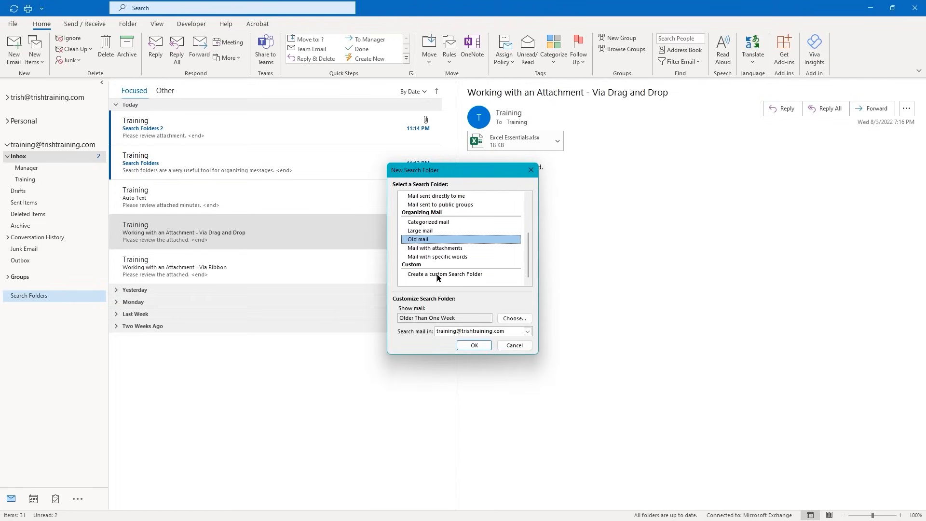
{"action": "scroll", "coordinate": [439, 276], "scroll_direction": "up", "scroll_amount": 3}
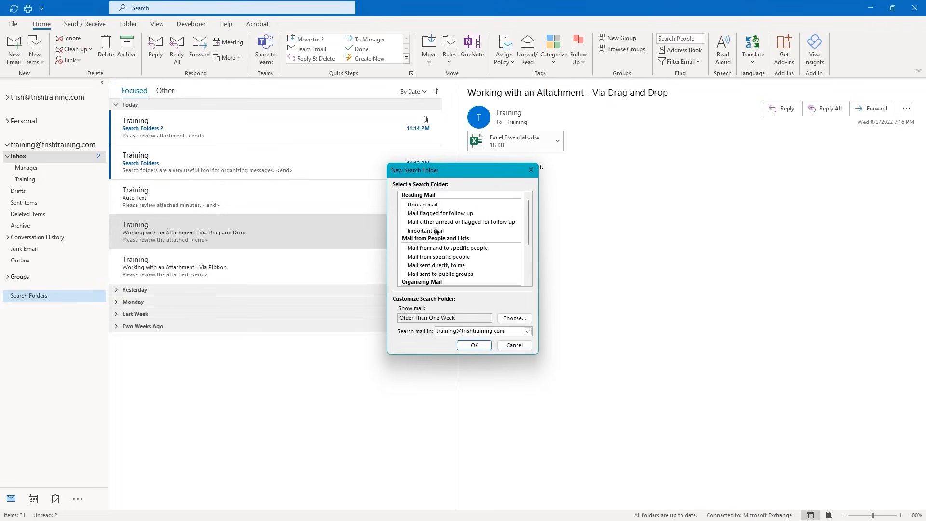
{"action": "left_click", "coordinate": [424, 205]}
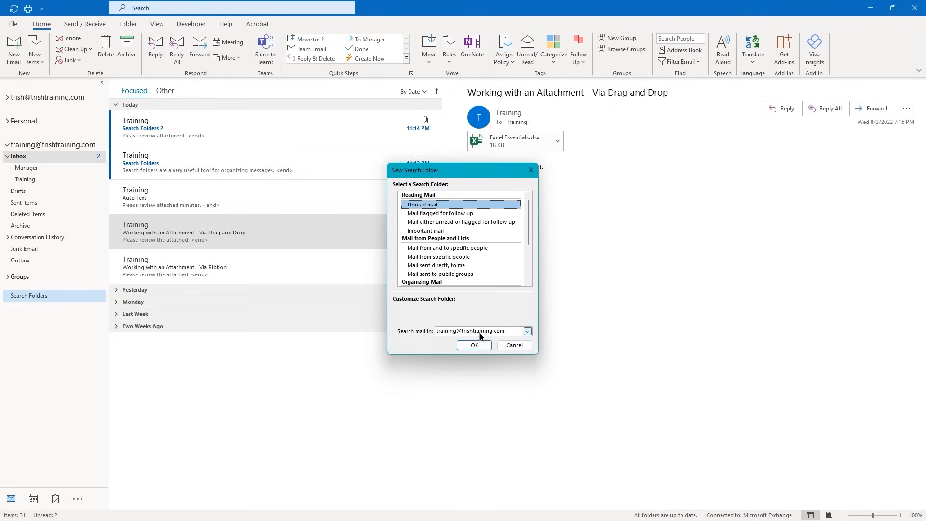
{"action": "left_click", "coordinate": [474, 345]}
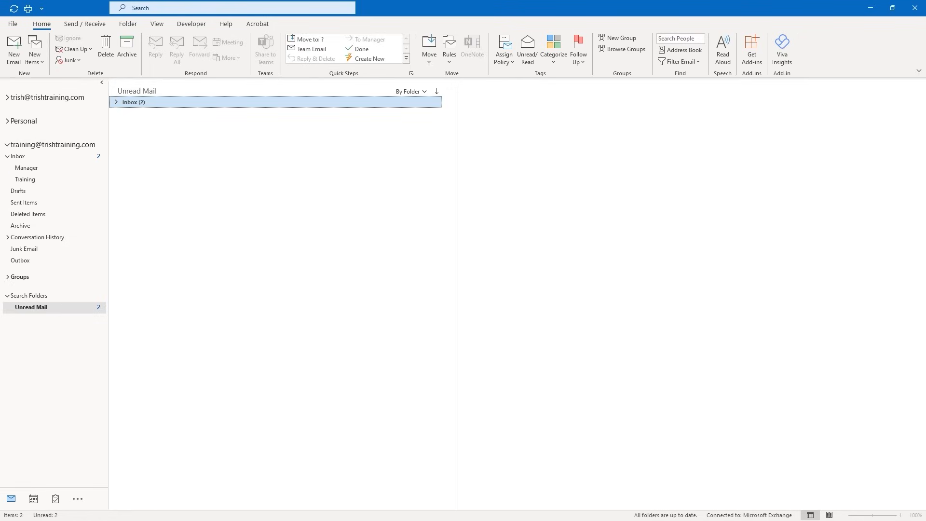
Read both Search Folders messages in Unread Mail, then return to the Inbox's Today group
{"action": "left_click", "coordinate": [23, 156]}
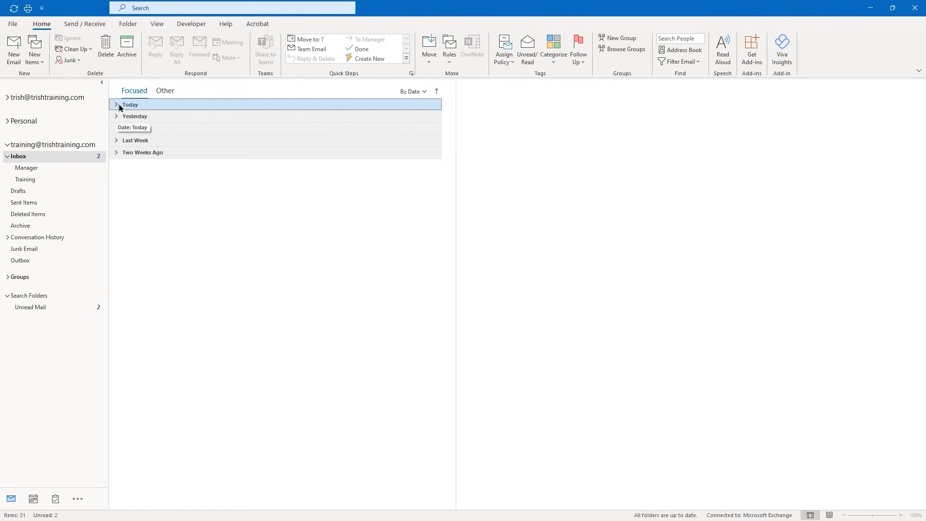
{"action": "left_click", "coordinate": [117, 105]}
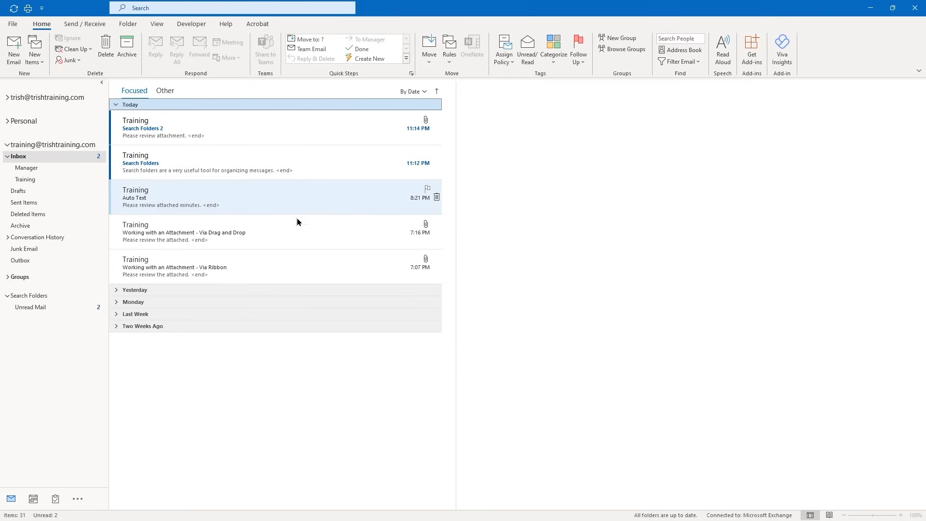
{"action": "left_click", "coordinate": [25, 307]}
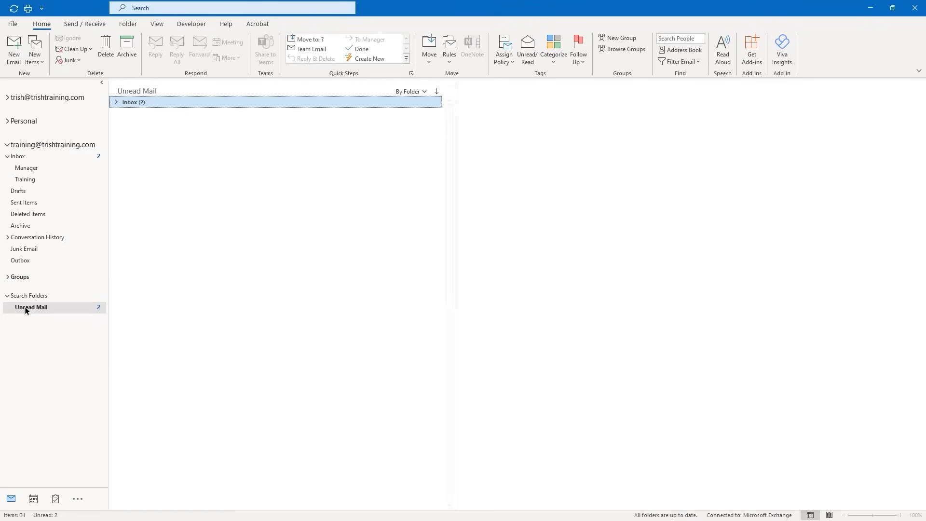
{"action": "left_click", "coordinate": [117, 103]}
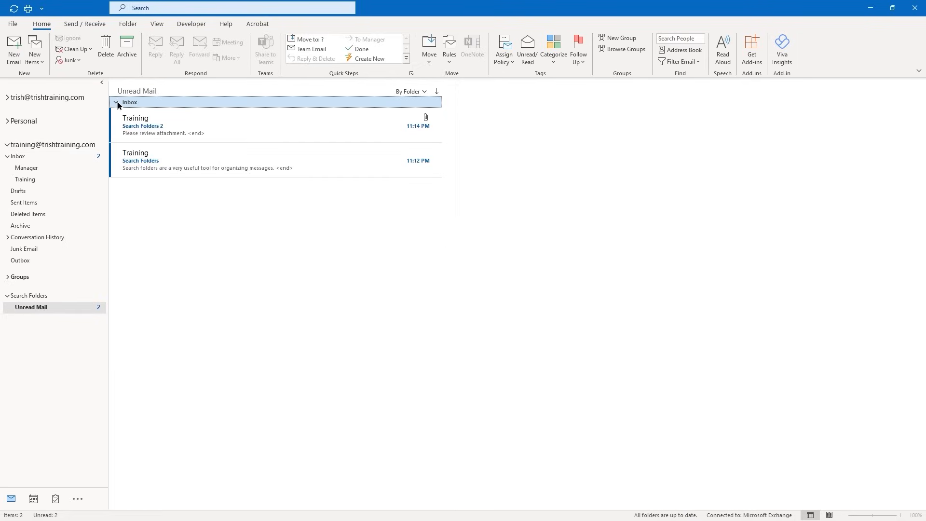
{"action": "left_click", "coordinate": [165, 148]}
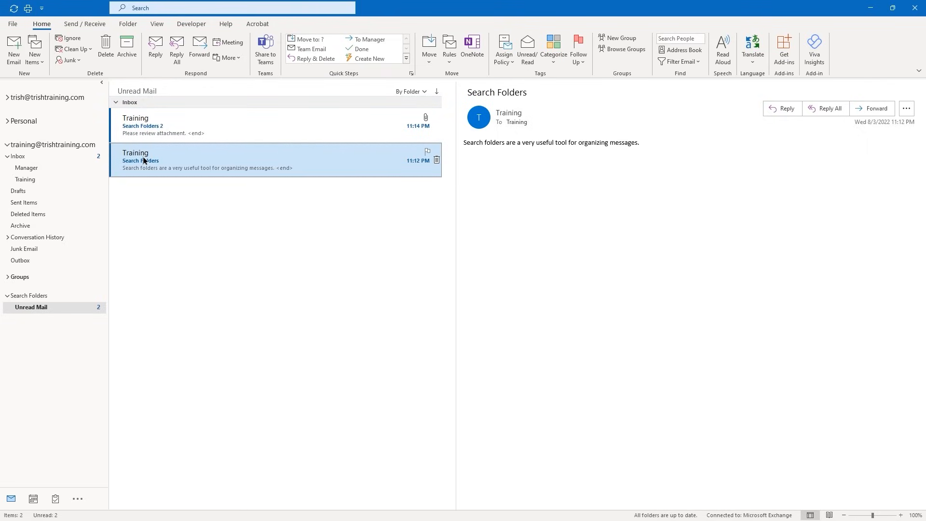
{"action": "key", "text": "Up"}
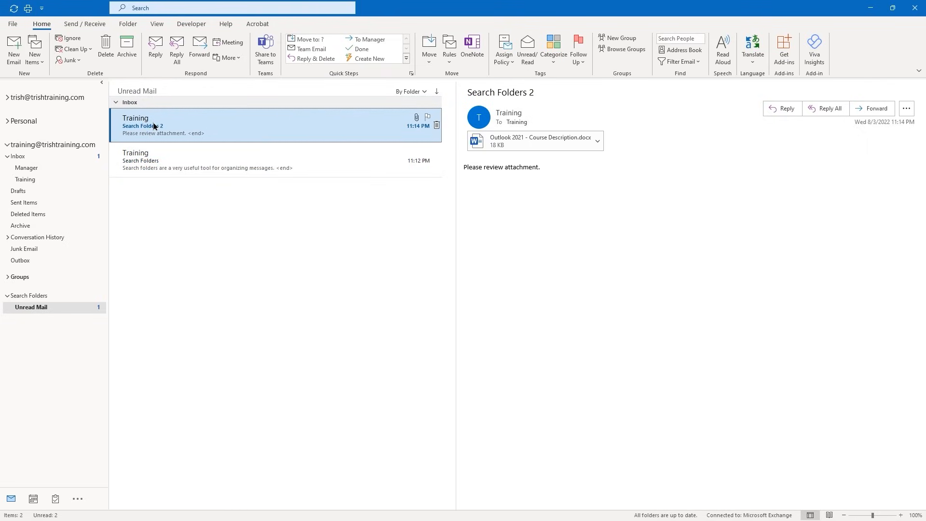
{"action": "left_click", "coordinate": [157, 161]}
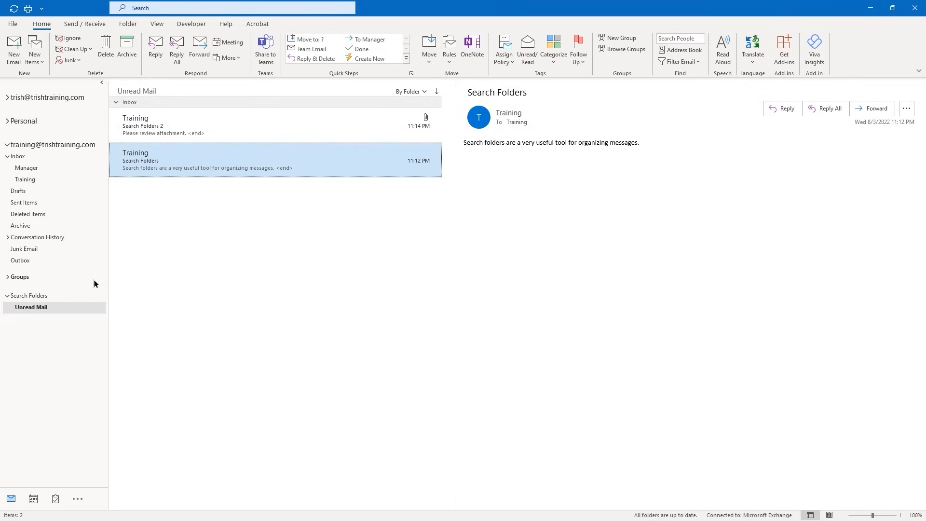
{"action": "left_click", "coordinate": [19, 158]}
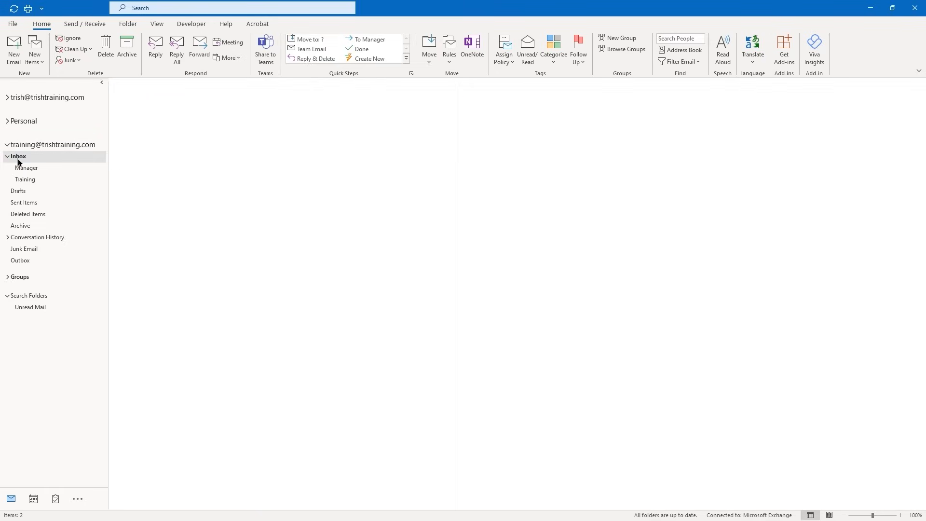
{"action": "left_click", "coordinate": [116, 105]}
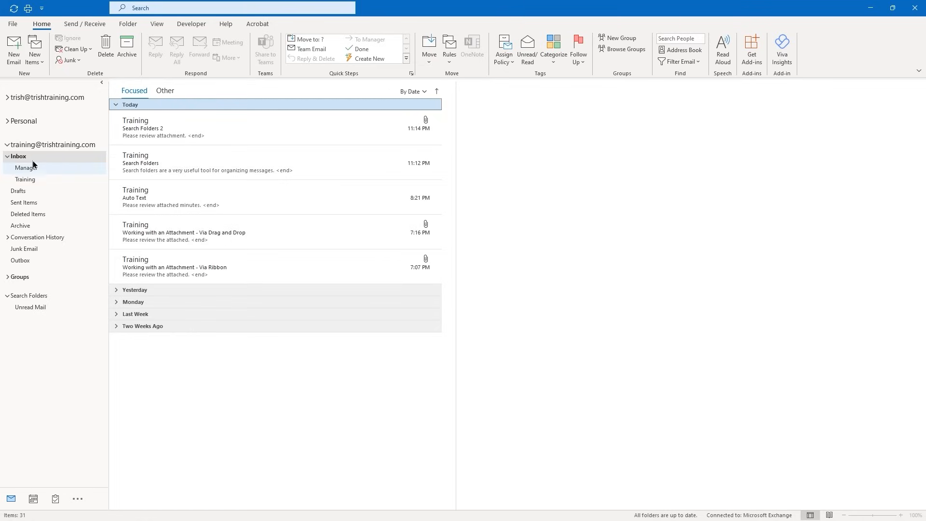
Send a 'Manager' email with the body 'This goes in the Manager folder.'
{"action": "left_click", "coordinate": [16, 55]}
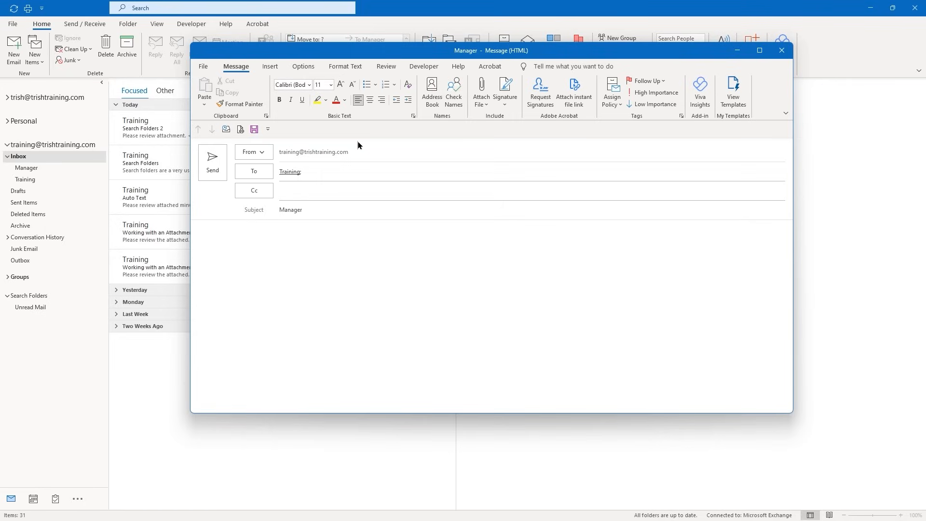
{"action": "type", "text": "This goes in the Manage"}
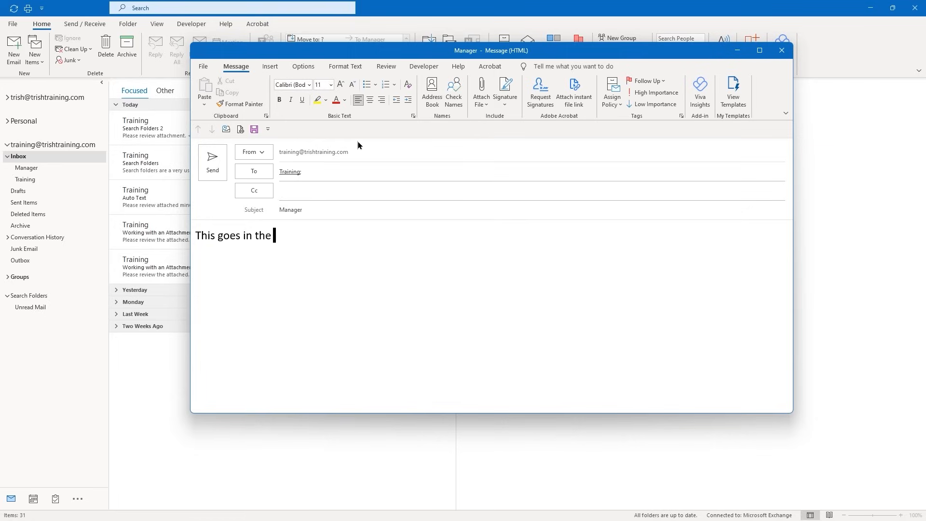
{"action": "type", "text": "r folder."}
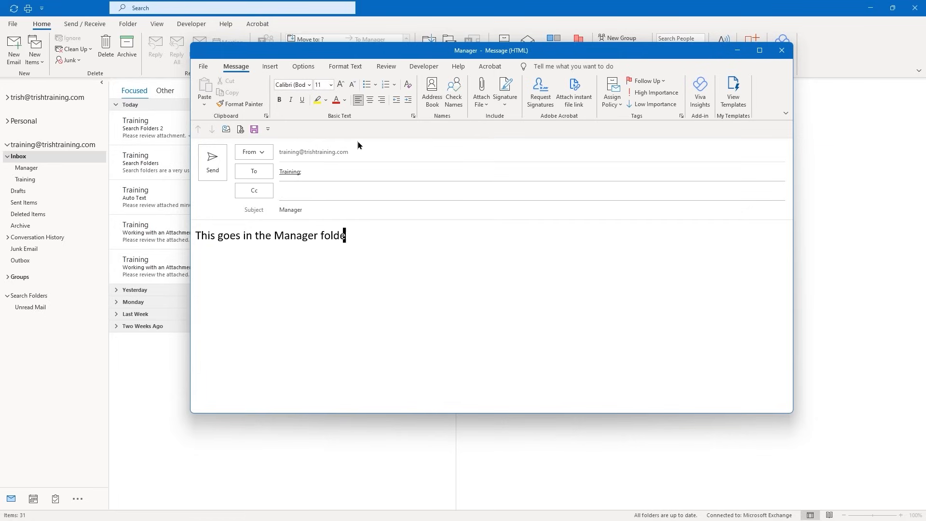
{"action": "left_click", "coordinate": [213, 162]}
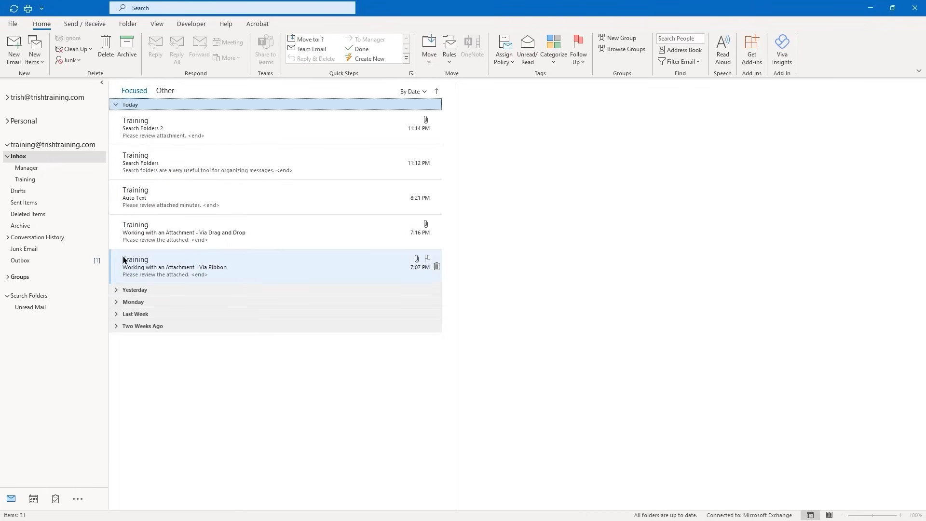
Start another new email, then close it empty with Esc
{"action": "left_click", "coordinate": [13, 56]}
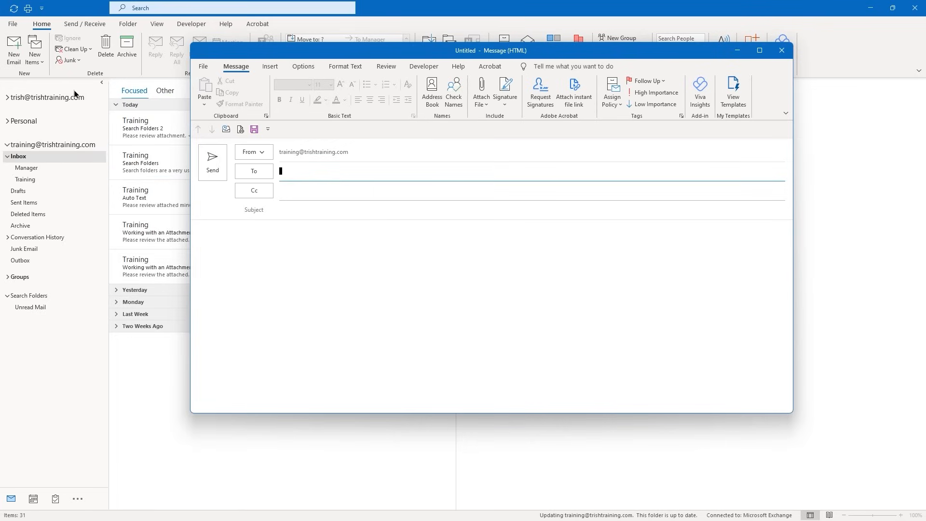
{"action": "left_click", "coordinate": [280, 171]}
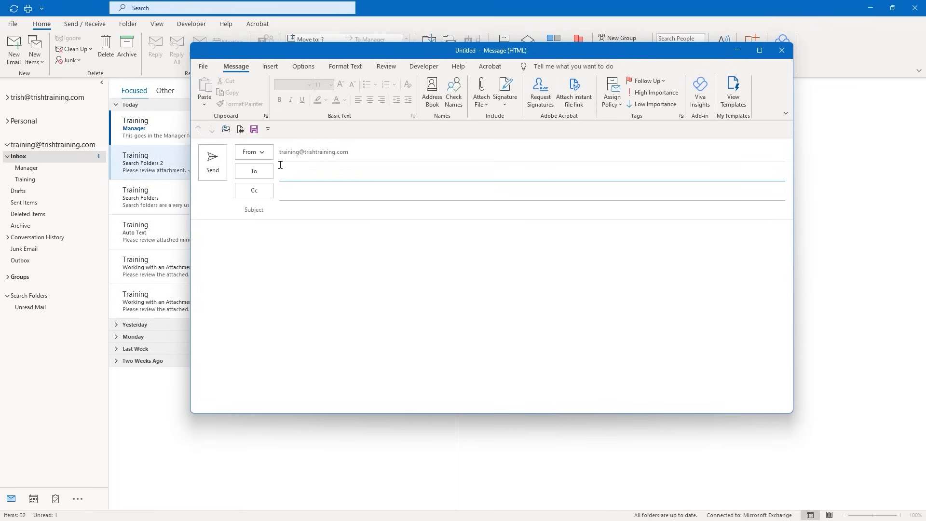
{"action": "key", "text": "Escape"}
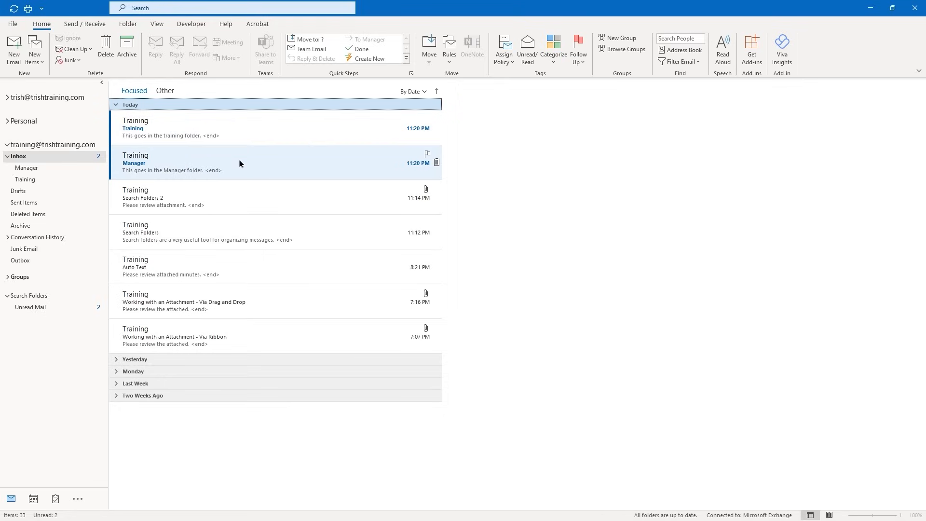
Drag the Manager email into the Manager folder and the Training email into Training
{"action": "left_click_drag", "start_coordinate": [239, 161], "coordinate": [46, 168]}
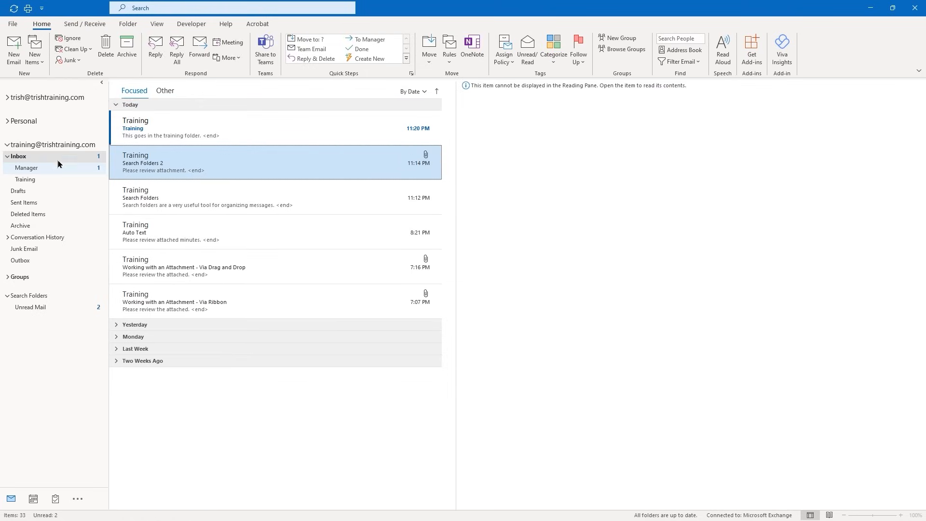
{"action": "left_click_drag", "start_coordinate": [225, 127], "coordinate": [30, 178]}
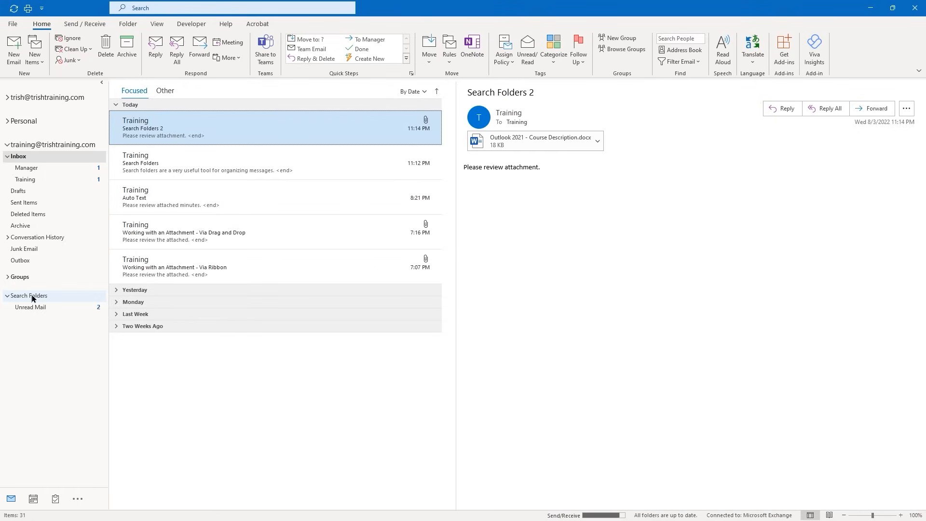
Create a new 'Mail with attachments' search folder
{"action": "right_click", "coordinate": [33, 297]}
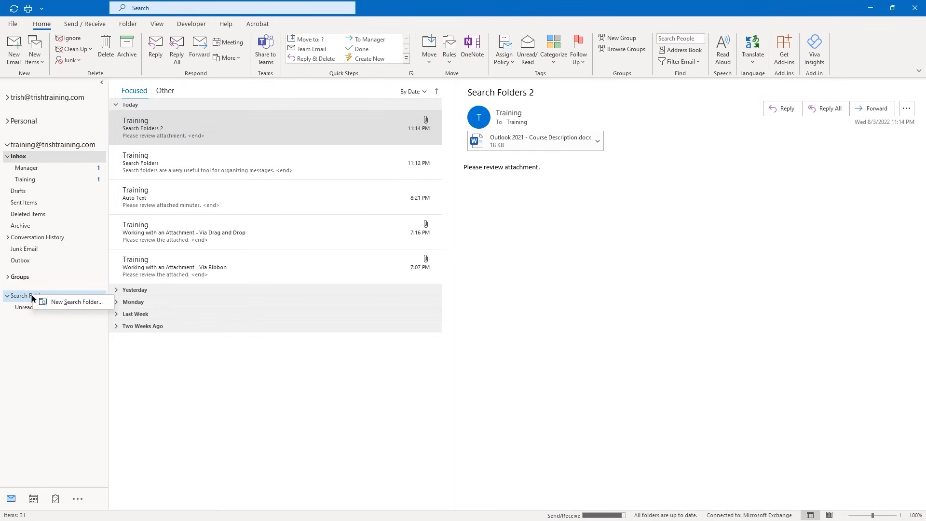
{"action": "left_click", "coordinate": [62, 302]}
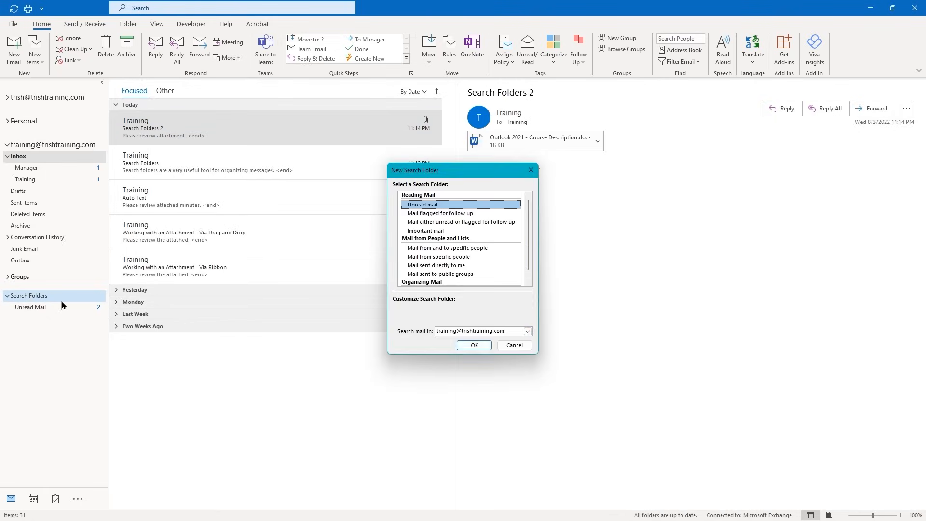
{"action": "scroll", "coordinate": [434, 246], "scroll_direction": "down", "scroll_amount": 3}
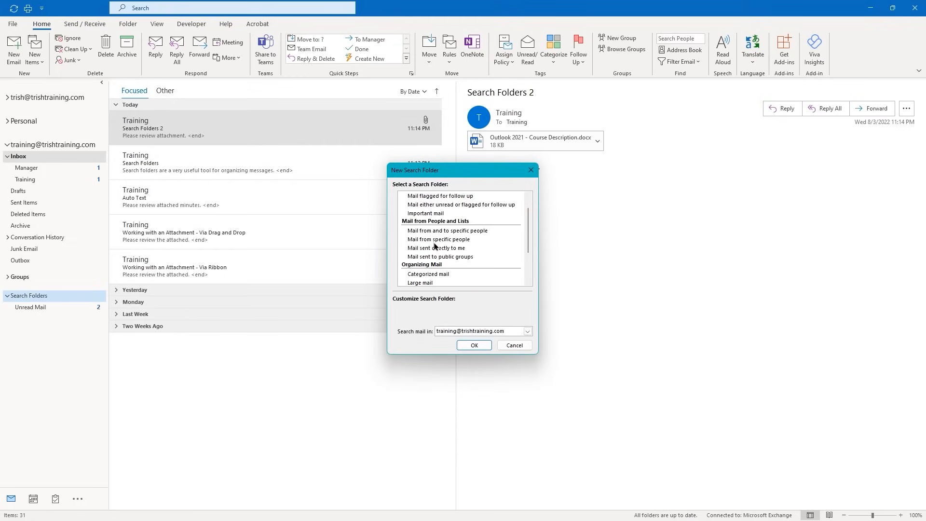
{"action": "scroll", "coordinate": [434, 247], "scroll_direction": "down", "scroll_amount": 1}
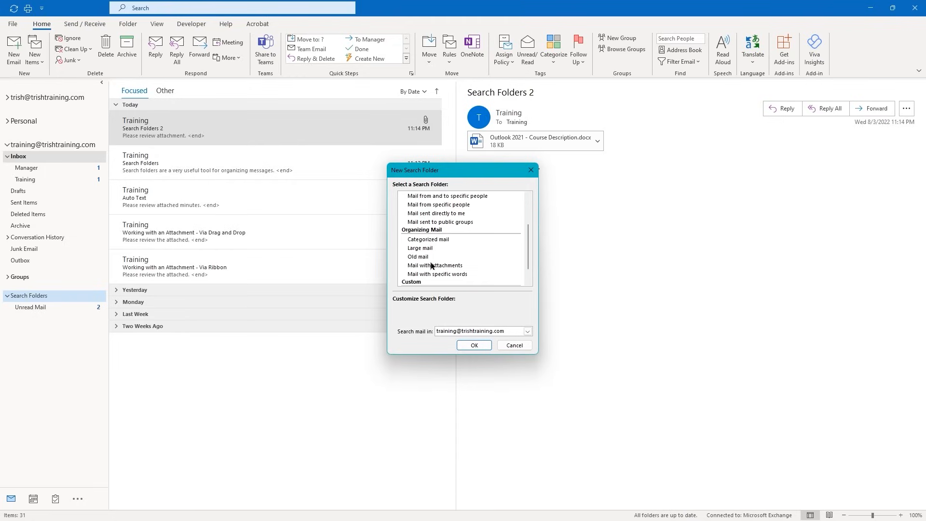
{"action": "left_click", "coordinate": [425, 266]}
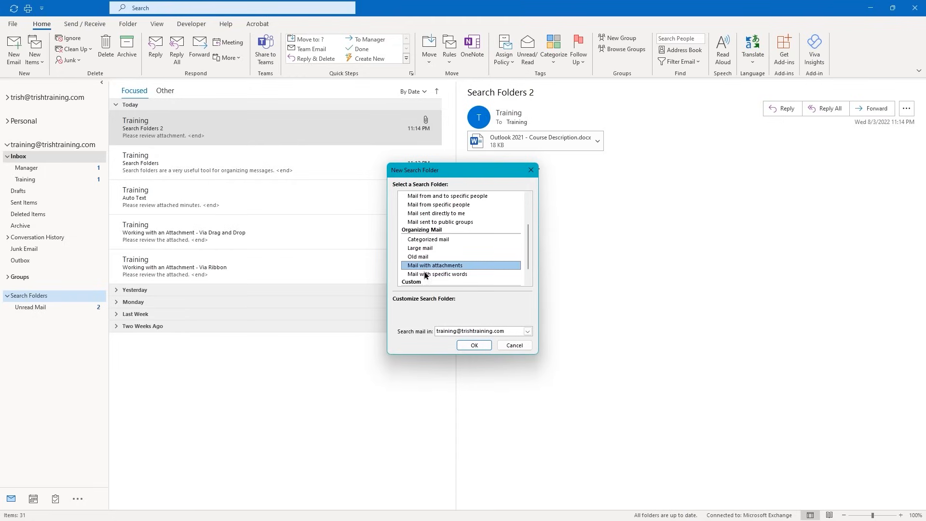
{"action": "left_click", "coordinate": [464, 346]}
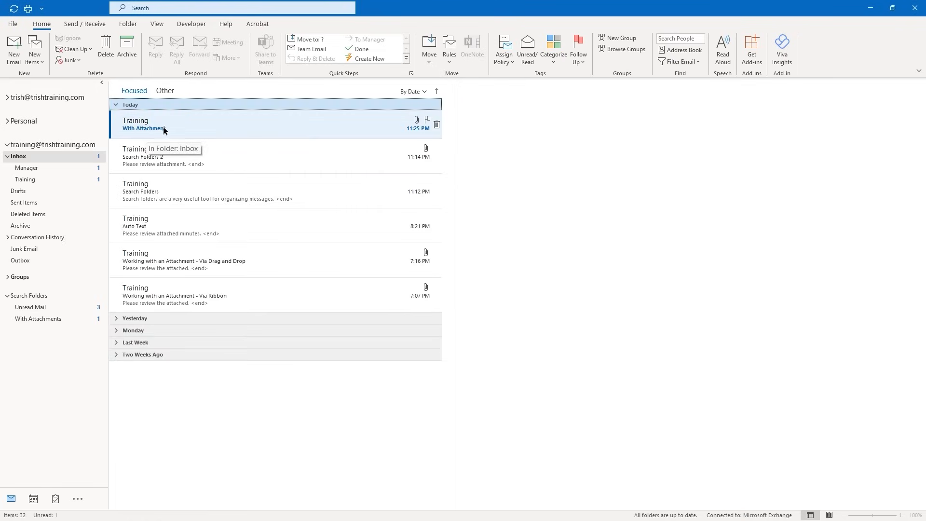
Open With Attachments and expand, then collapse, its Inbox group of matching messages
{"action": "left_click", "coordinate": [38, 319]}
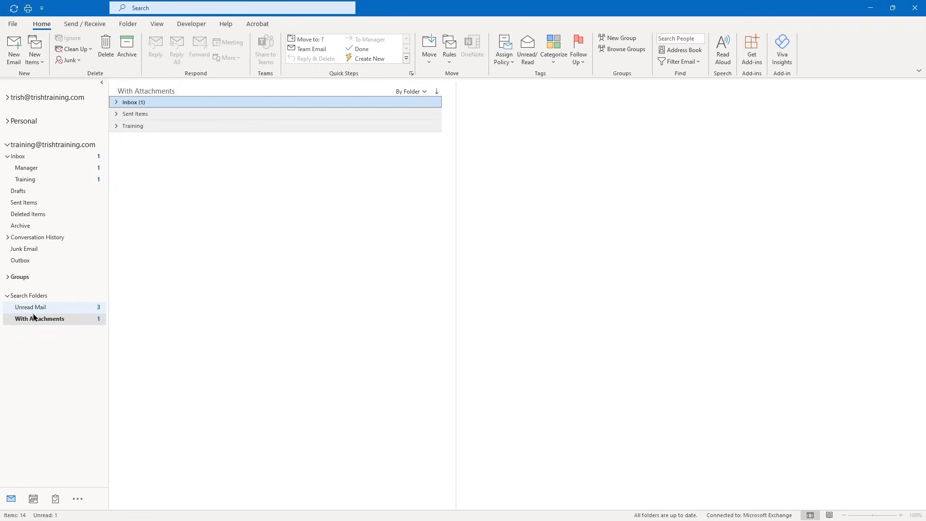
{"action": "left_click", "coordinate": [116, 102]}
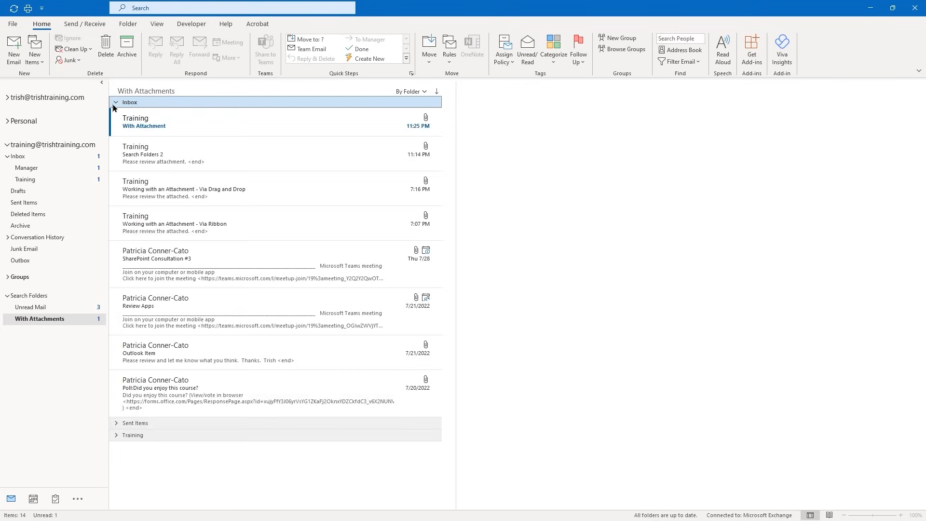
{"action": "left_click", "coordinate": [117, 103]}
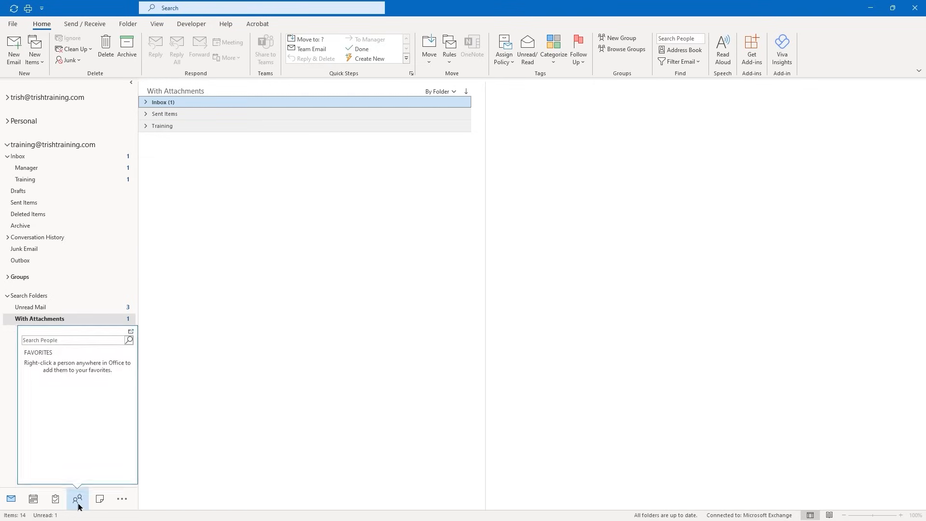
Switch to the People view to show the empty Contacts folder
{"action": "mouse_move", "coordinate": [79, 501]}
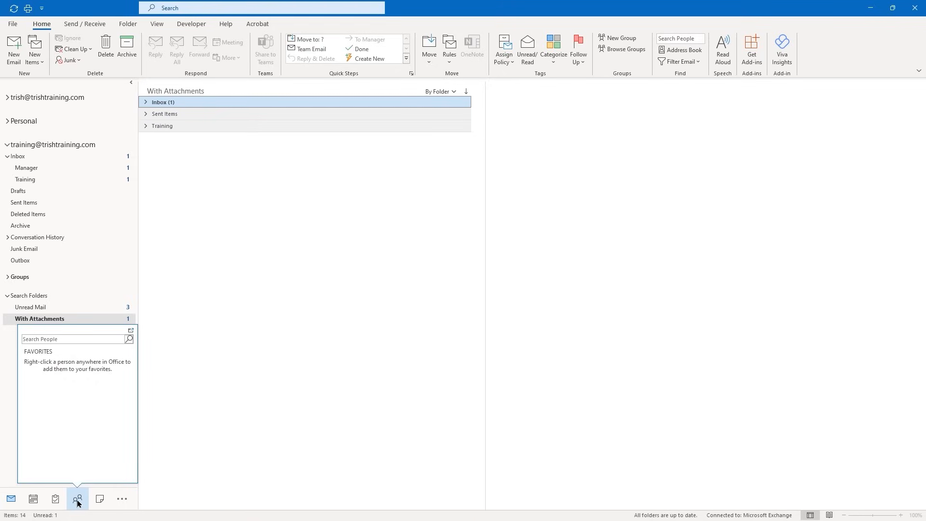
{"action": "left_click", "coordinate": [78, 500]}
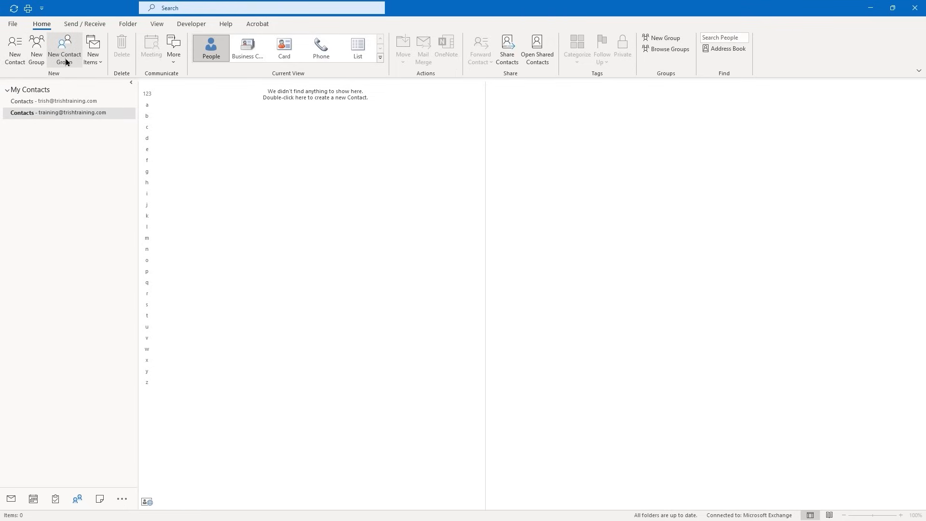
Start a new contact with the full name, company Local 147, job title Sandhog, surname-first filing
{"action": "left_click", "coordinate": [15, 54]}
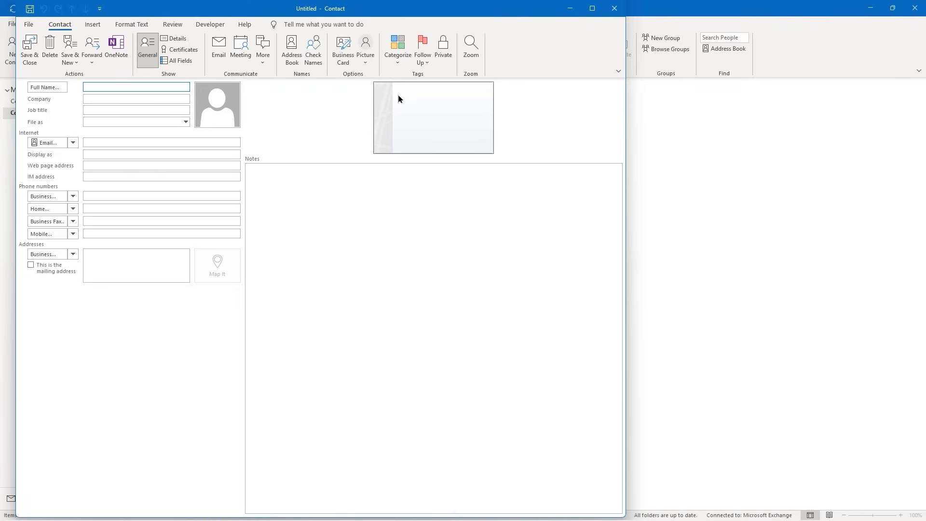
{"action": "key", "text": "Tab"}
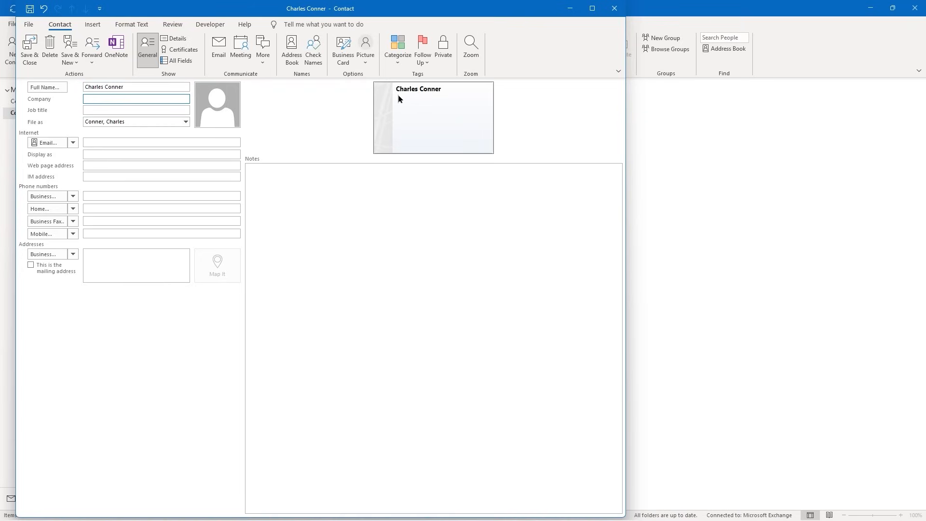
{"action": "type", "text": "Local 147"}
{"action": "key", "text": "Tab"}
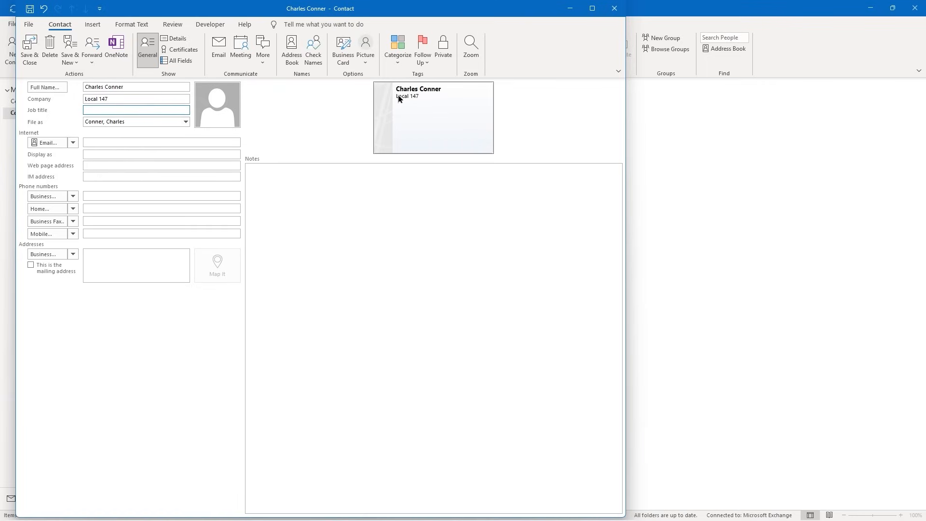
{"action": "type", "text": "Sandhog"}
{"action": "left_click", "coordinate": [184, 122]}
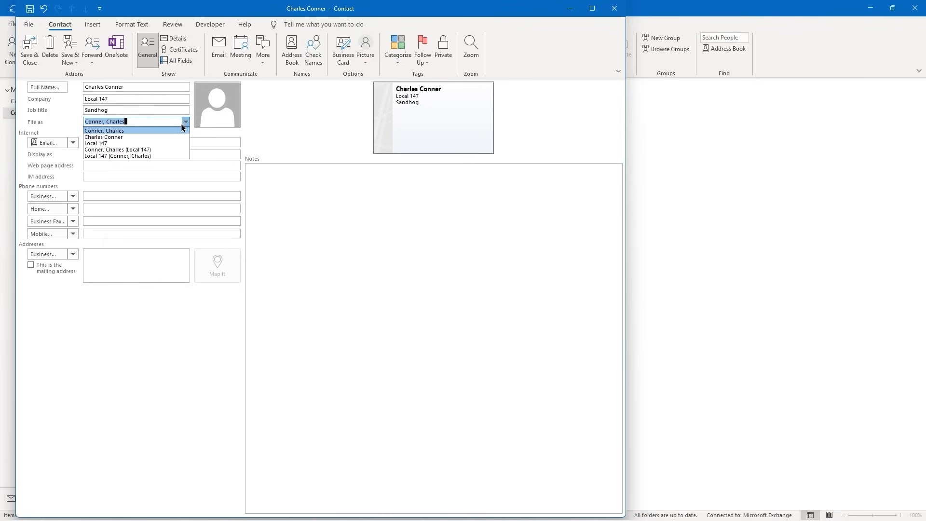
{"action": "left_click", "coordinate": [186, 123]}
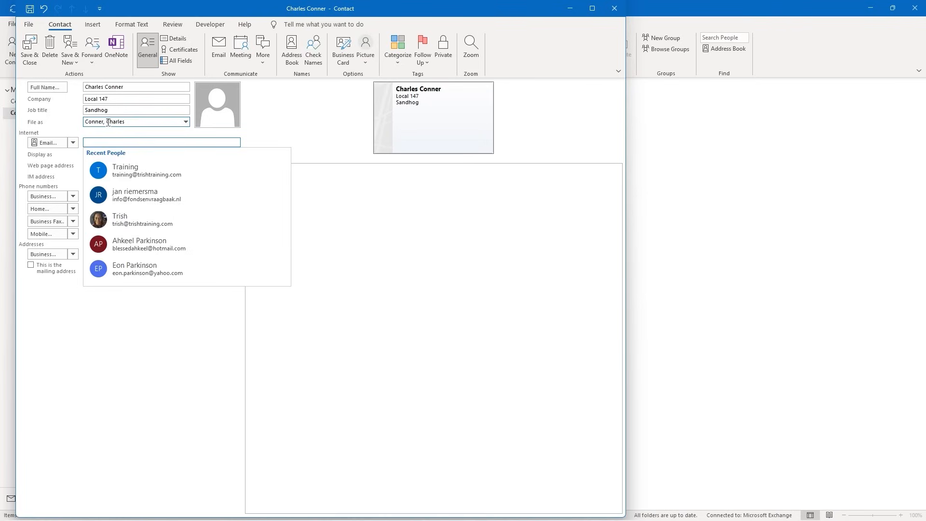
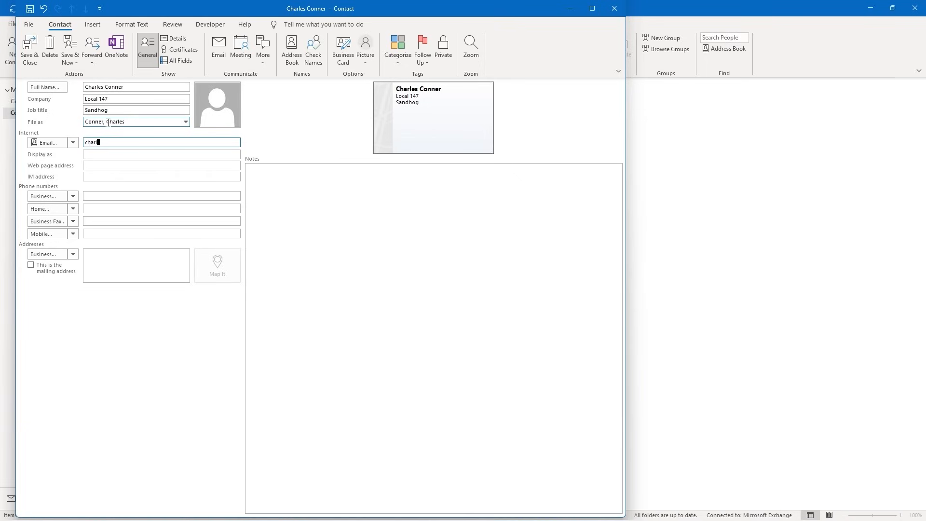
Enter the contact's e-mail address and change its display name to the first name
{"action": "key", "text": "Return"}
{"action": "left_click", "coordinate": [94, 153]}
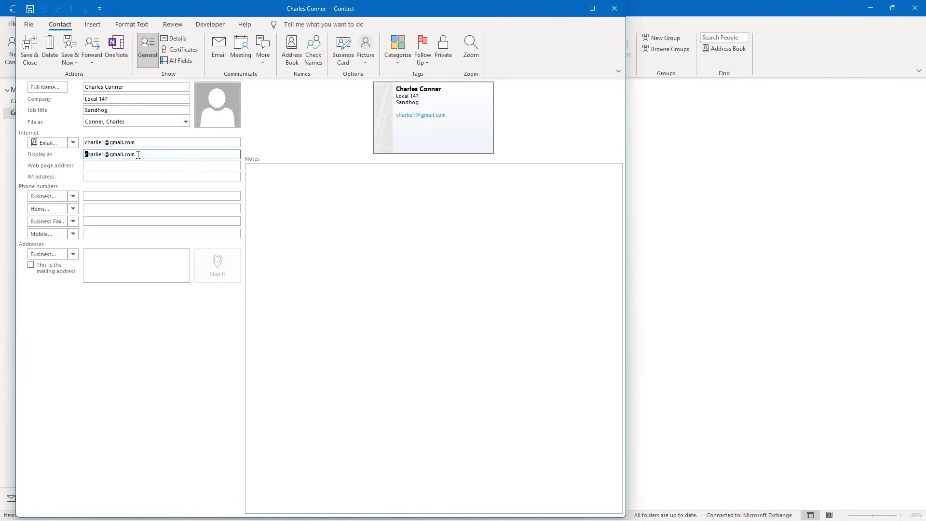
{"action": "left_click_drag", "start_coordinate": [136, 154], "coordinate": [65, 153]}
{"action": "type", "text": "Charles"}
{"action": "left_click", "coordinate": [88, 166]}
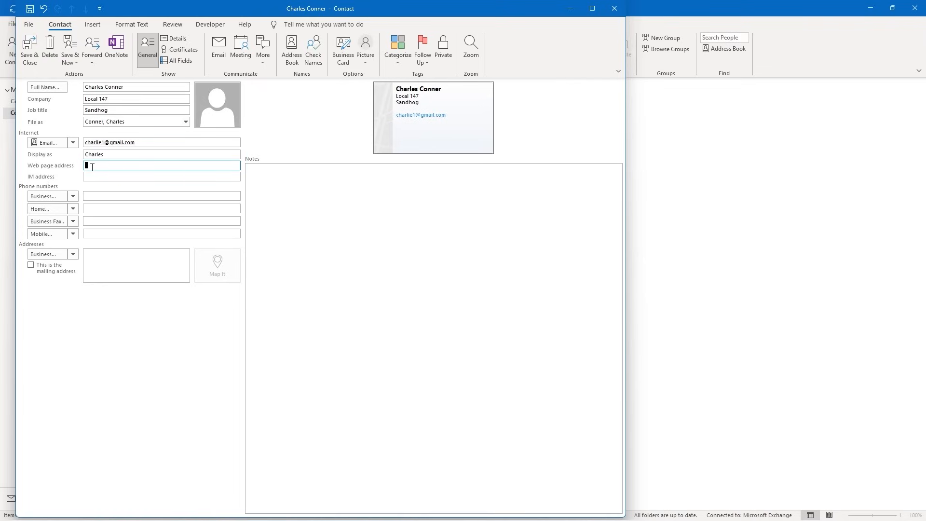
{"action": "type", "text": "www.google.com"}
{"action": "key", "text": "Tab"}
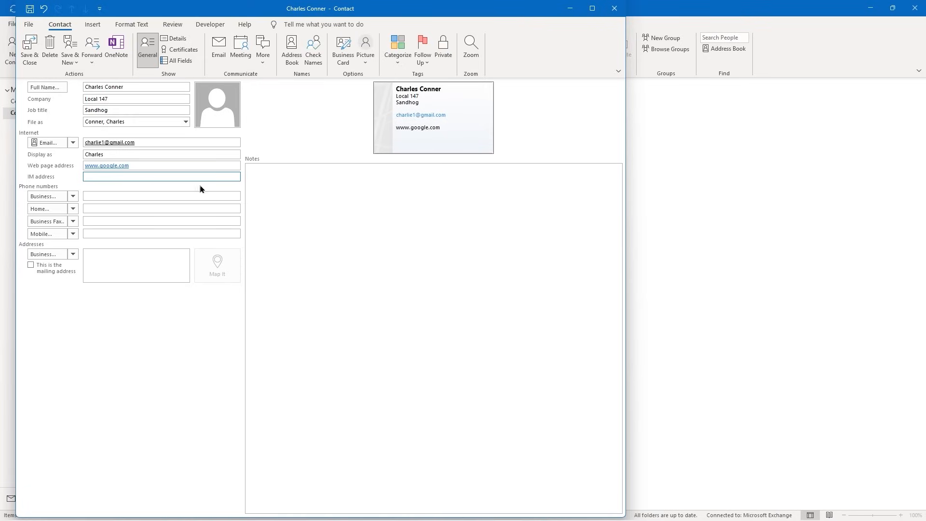
{"action": "left_click", "coordinate": [92, 196]}
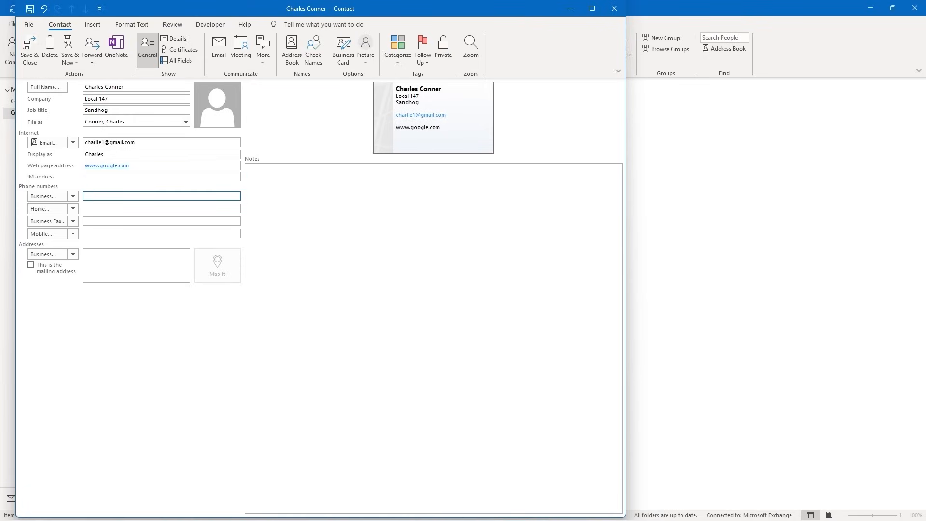
{"action": "type", "text": "333"}
{"action": "type", "text": "-3"}
{"action": "type", "text": "333-"}
{"action": "type", "text": "3333"}
{"action": "type", "text": "q"}
{"action": "left_click", "coordinate": [90, 261]}
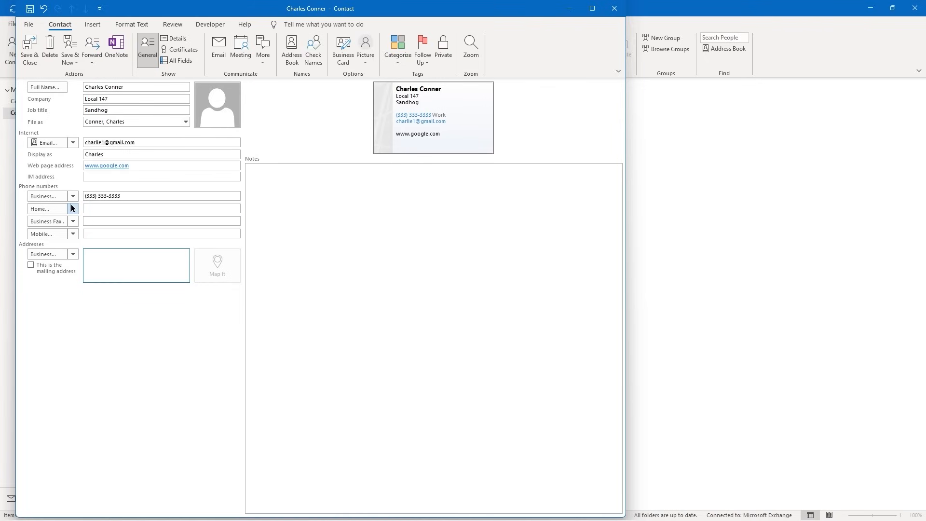
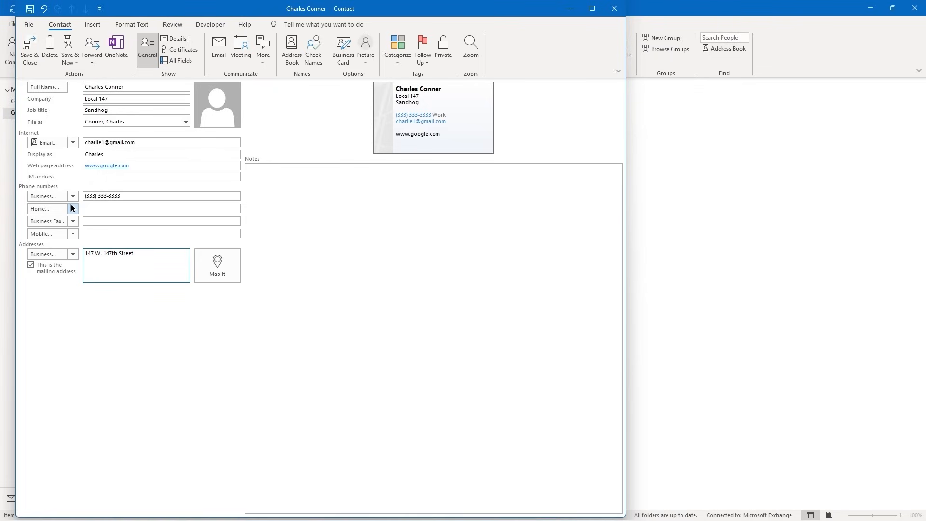
{"action": "key", "text": "Return"}
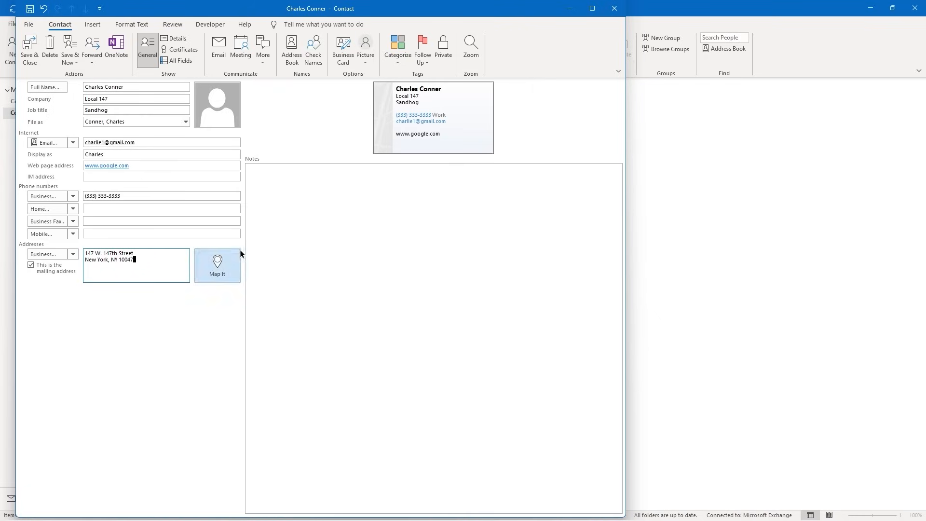
Set the PowerPoint Logo image from Pictures as the contact's photo
{"action": "left_click", "coordinate": [224, 110]}
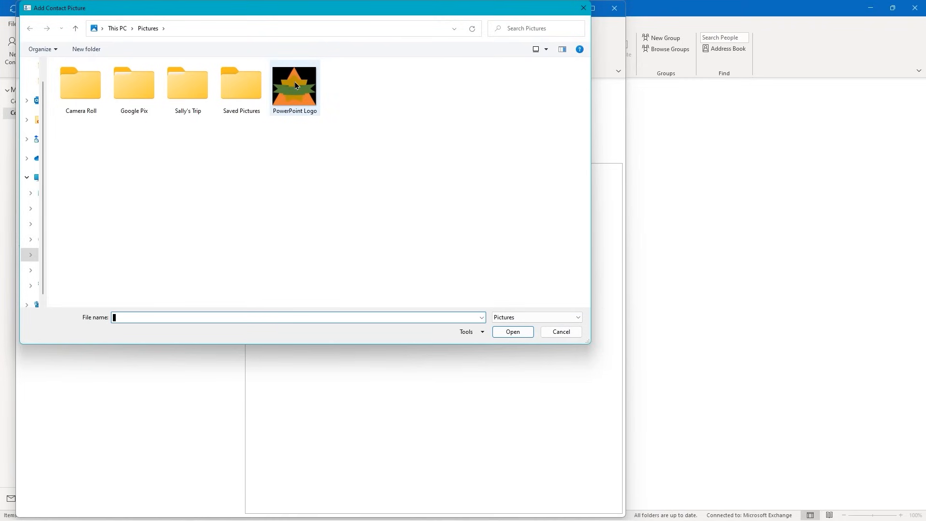
{"action": "left_click", "coordinate": [292, 87]}
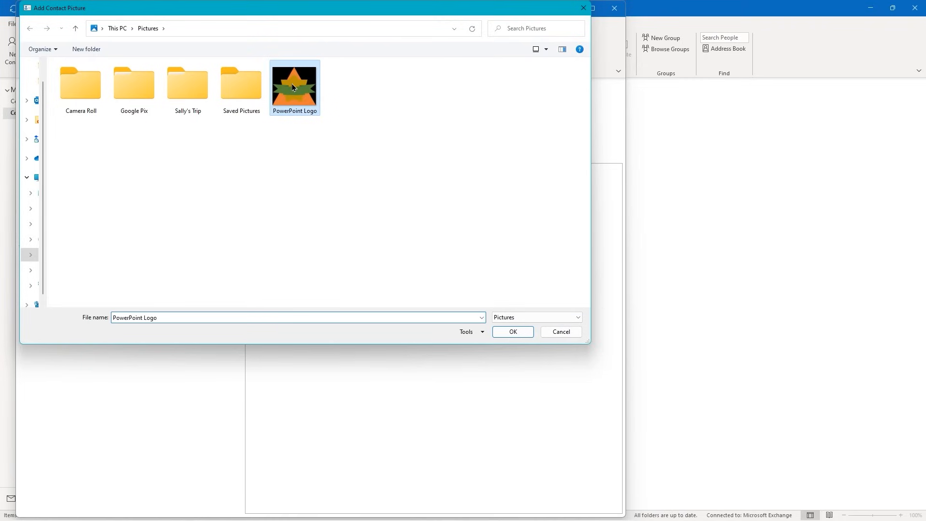
{"action": "left_click", "coordinate": [515, 332]}
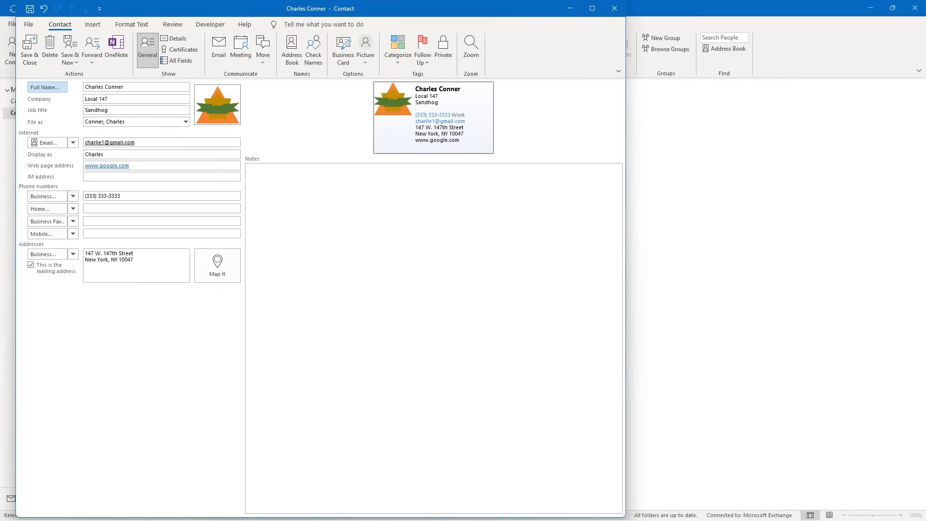
Save and close the new contact with its PowerPoint Logo picture
{"action": "left_click", "coordinate": [28, 59]}
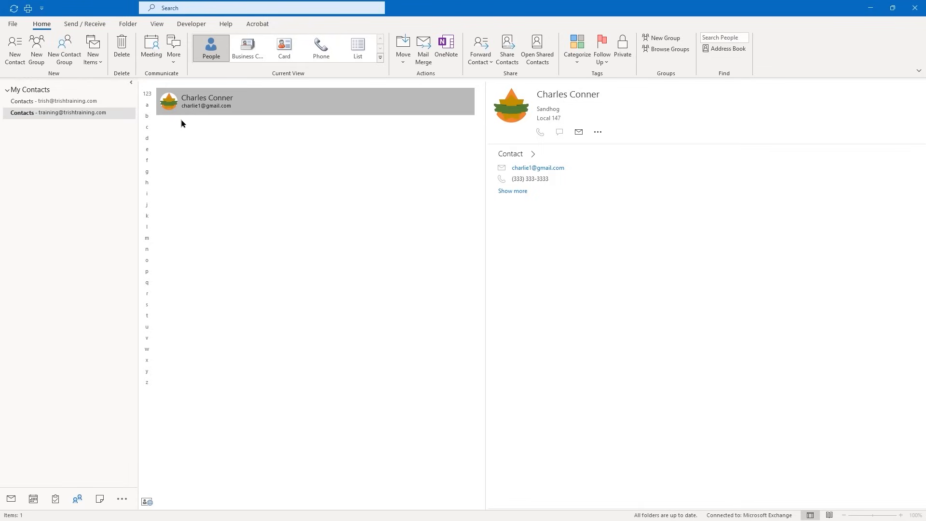
Start another contact with the person's full name, company Empire State Building and job title Head Engineer
{"action": "left_click", "coordinate": [17, 56]}
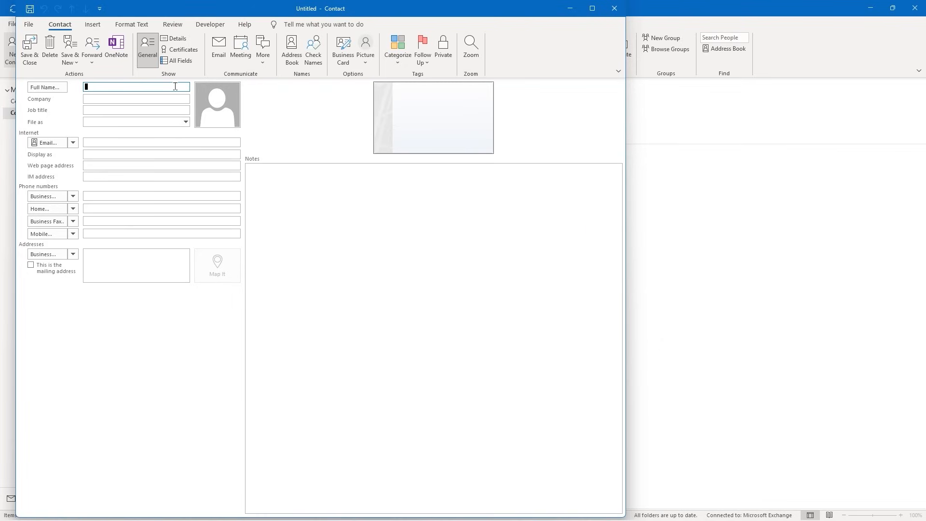
{"action": "type", "text": "John Smith"}
{"action": "key", "text": "Tab"}
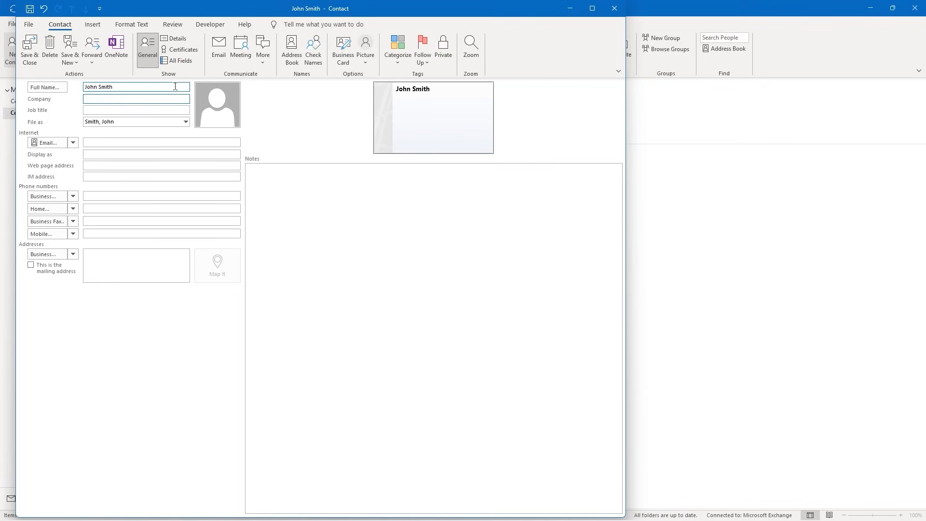
{"action": "type", "text": "Empire State Building"}
{"action": "key", "text": "Tab"}
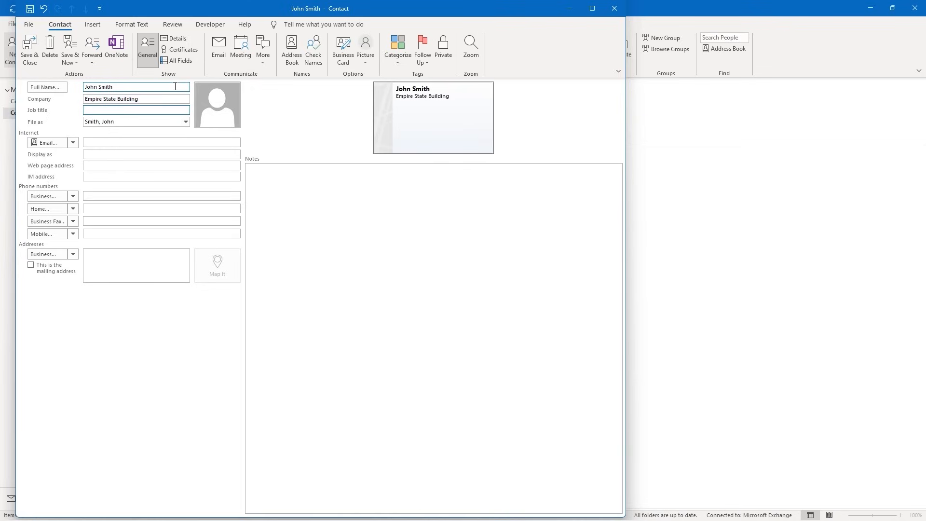
{"action": "type", "text": "Head Engineer"}
{"action": "left_click", "coordinate": [112, 141]}
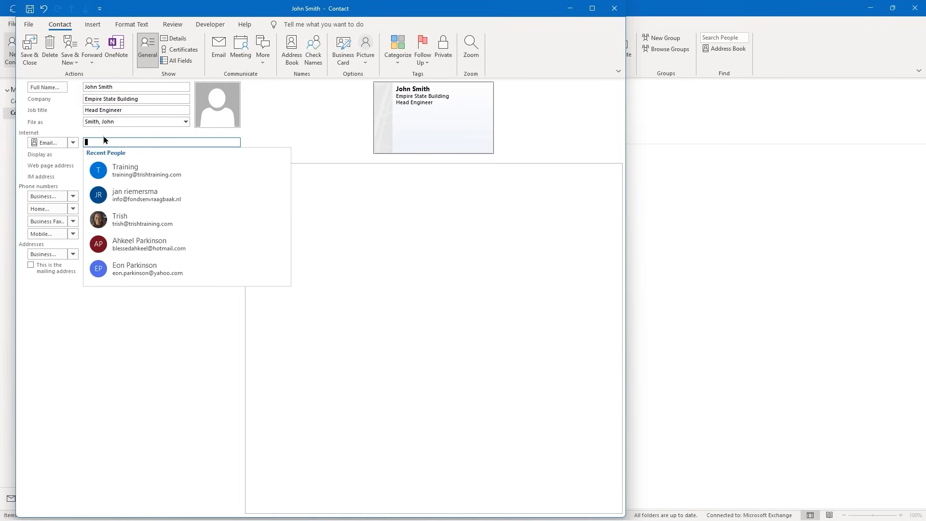
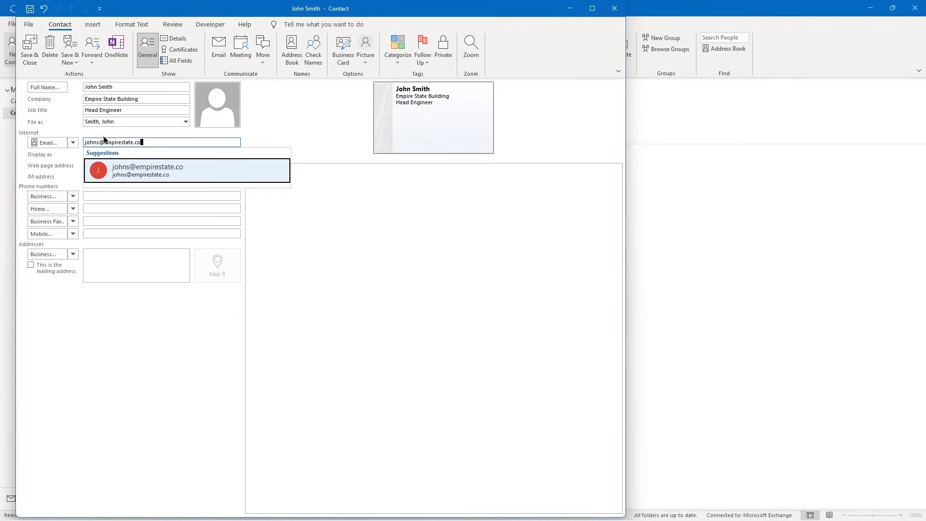
{"action": "key", "text": "Return"}
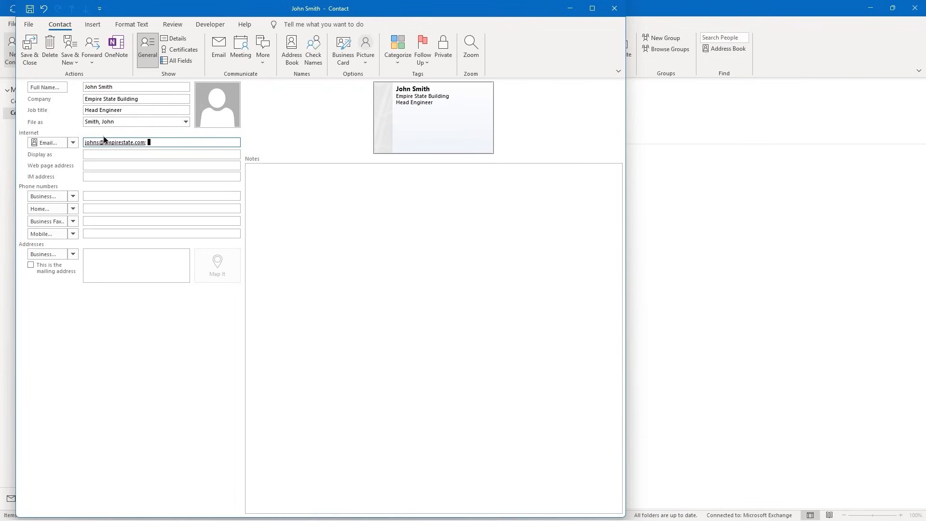
{"action": "key", "text": "Tab"}
{"action": "type", "text": "Jo"}
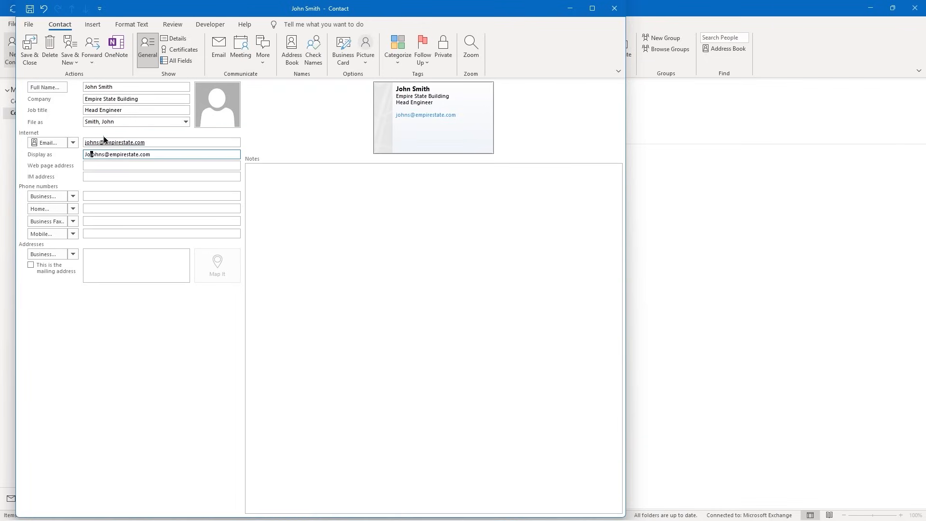
{"action": "type", "text": "hn Smith"}
{"action": "key", "text": "ctrl+shift+Right"}
{"action": "key", "text": "ctrl+shift+Right"}
{"action": "key", "text": "ctrl+shift+Right"}
{"action": "key", "text": "BackSpace"}
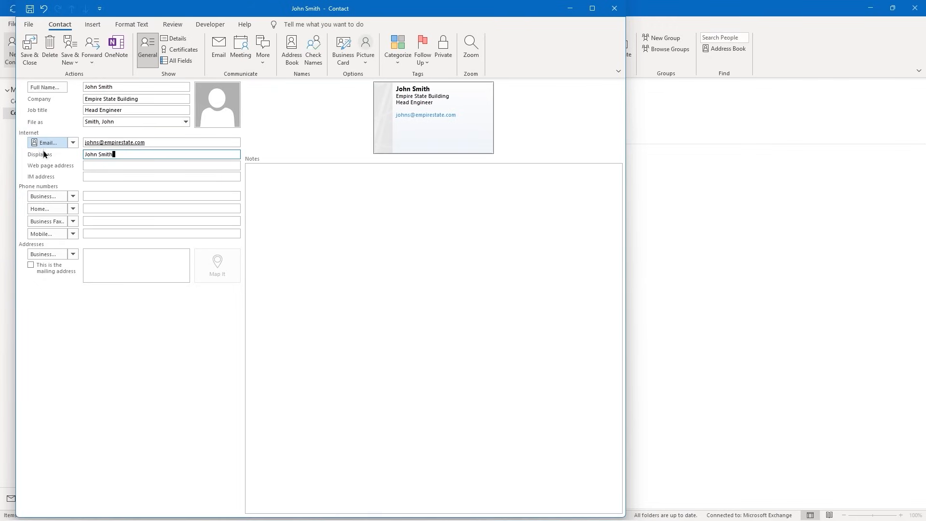
{"action": "key", "text": "Tab"}
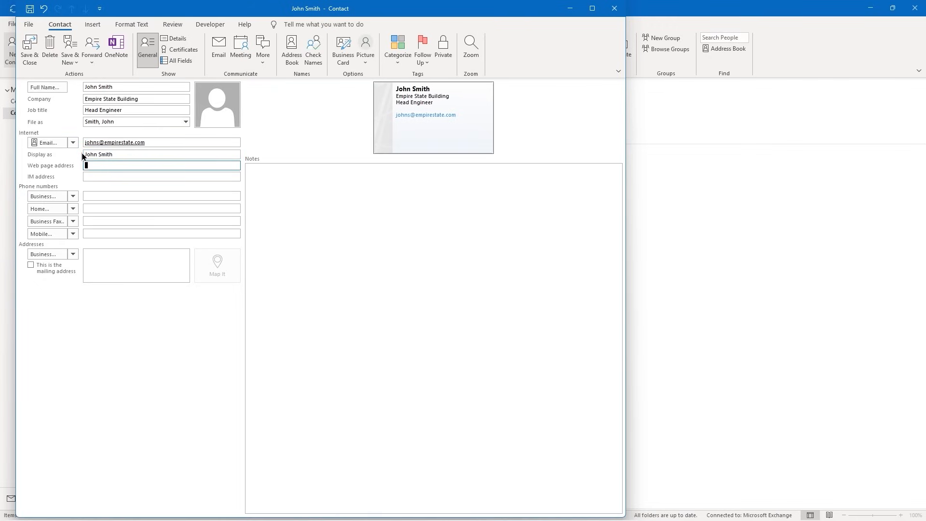
{"action": "type", "text": "www.empirestate.com"}
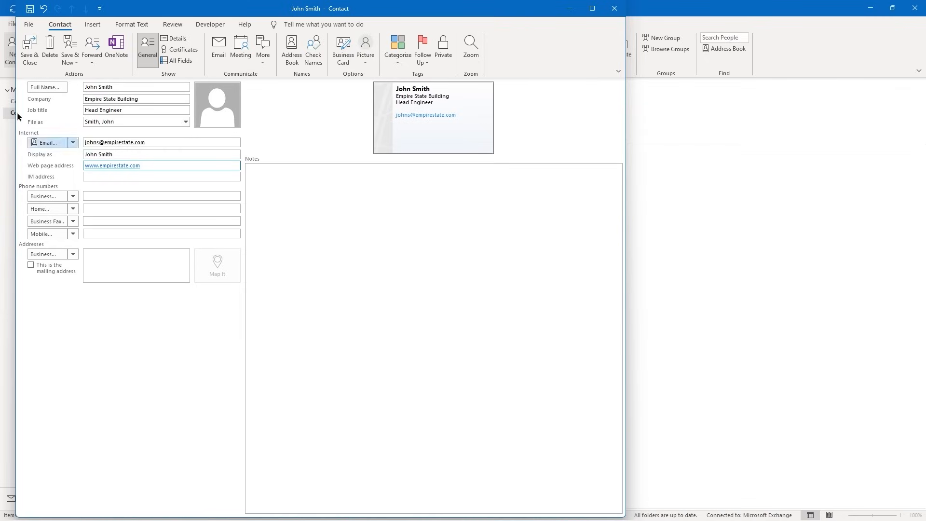
{"action": "key", "text": "Tab"}
Enter the business phone number and the two-line business address, marked as the mailing address
{"action": "left_click", "coordinate": [104, 192]}
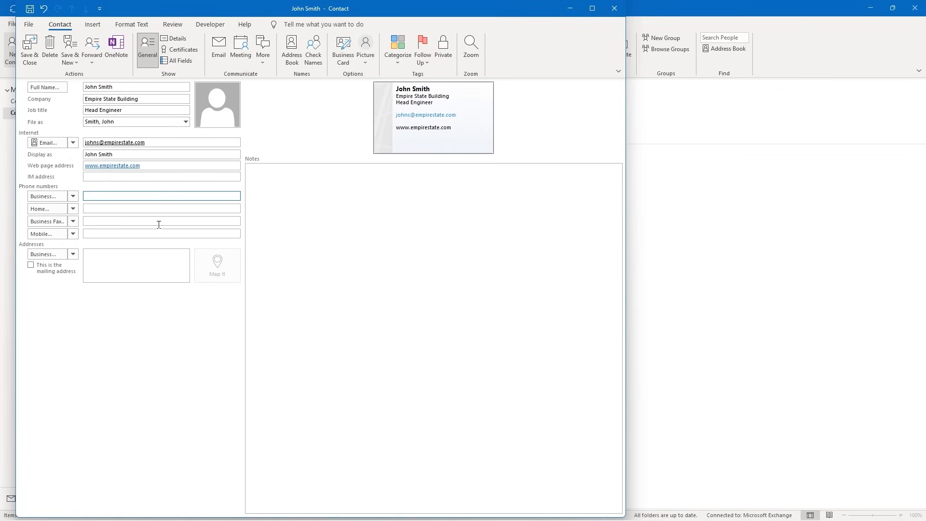
{"action": "type", "text": "777-777-7777"}
{"action": "left_click", "coordinate": [118, 268]}
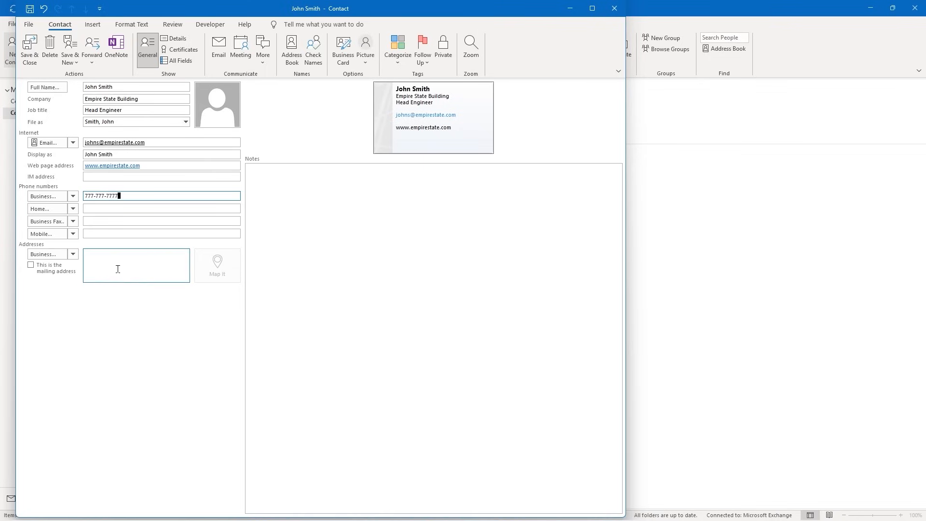
{"action": "left_click", "coordinate": [31, 266]}
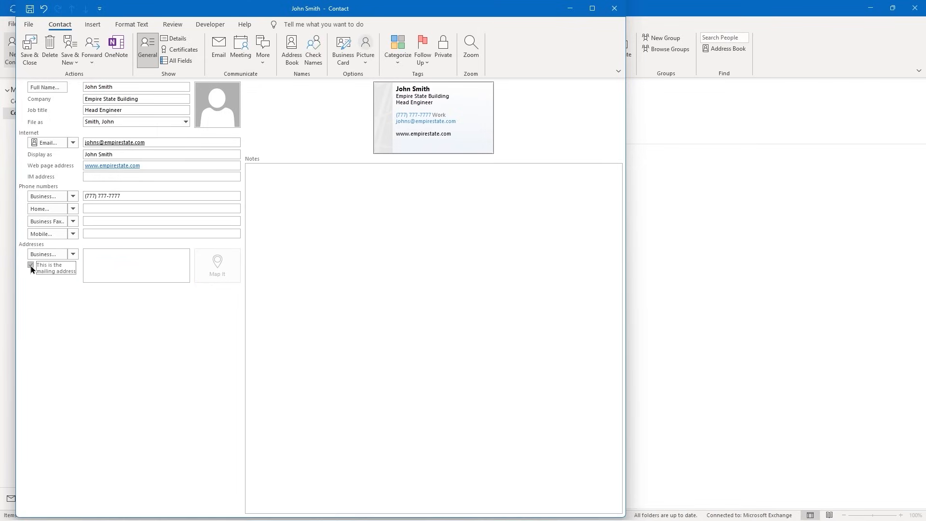
{"action": "left_click", "coordinate": [88, 251]}
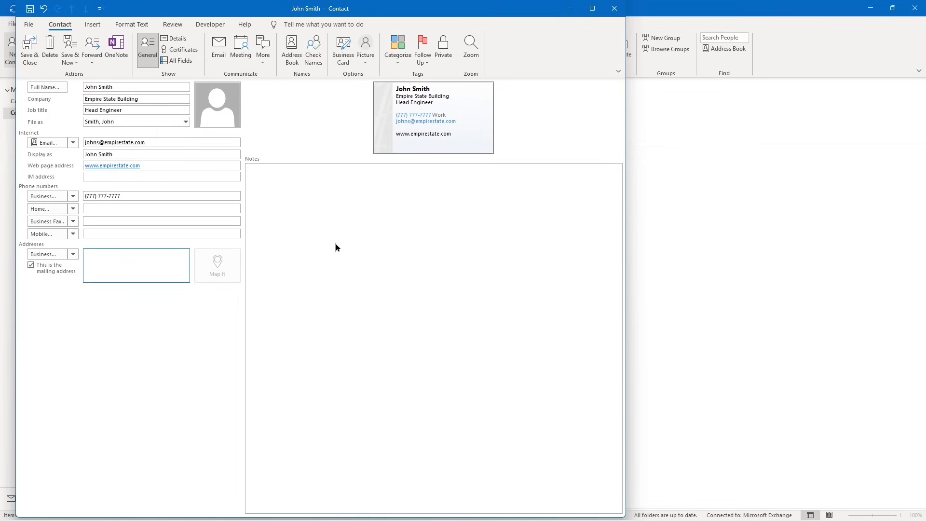
{"action": "type", "text": "350 Fifth Avenue"}
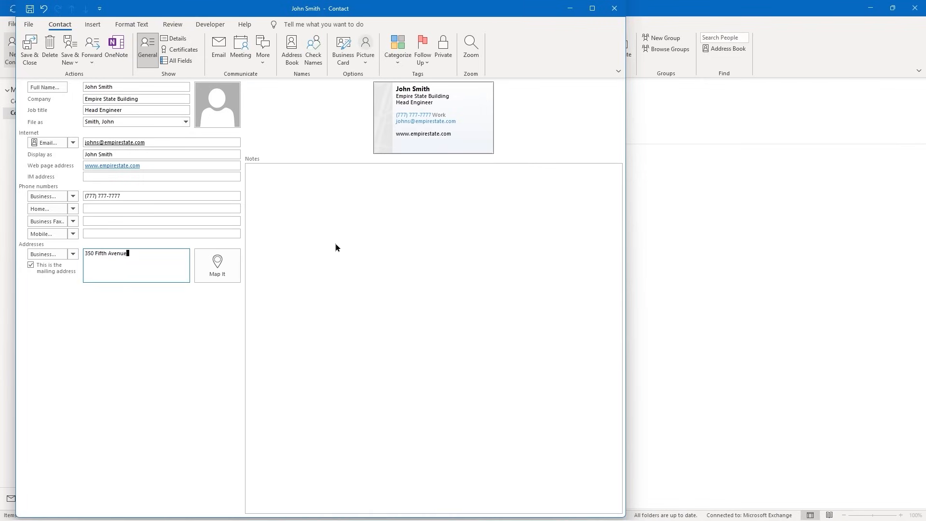
{"action": "key", "text": "Return"}
{"action": "type", "text": "New York, NY 10118"}
{"action": "left_click", "coordinate": [208, 280]}
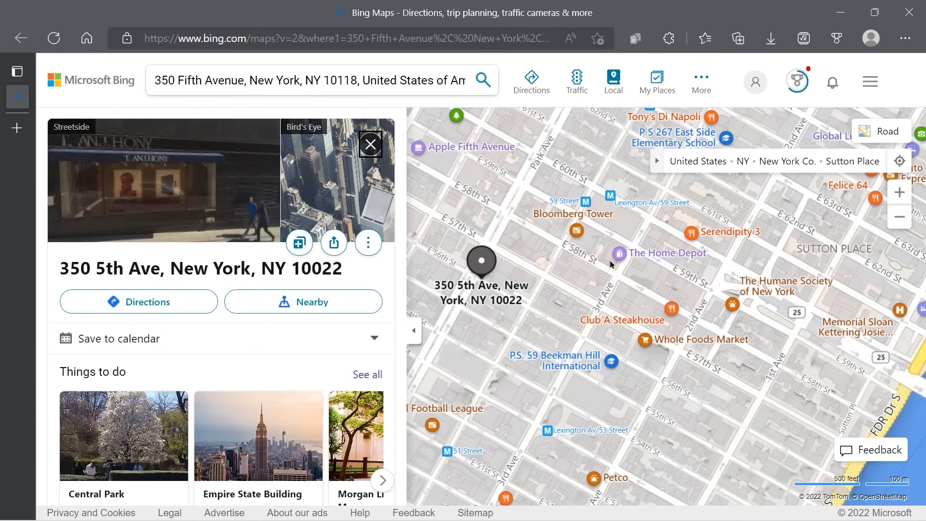
{"action": "scroll", "coordinate": [610, 264], "scroll_direction": "down", "scroll_amount": 4}
{"action": "scroll", "coordinate": [610, 264], "scroll_direction": "up", "scroll_amount": 2}
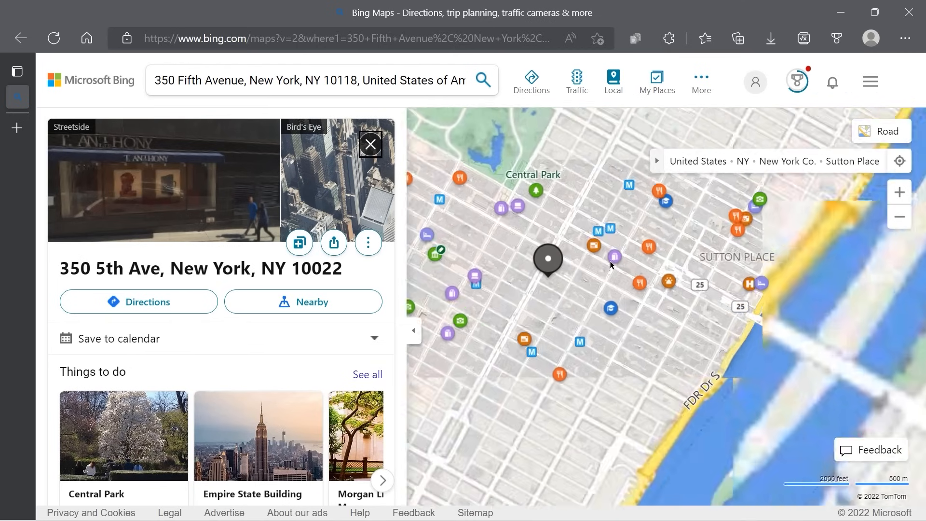
{"action": "scroll", "coordinate": [610, 263], "scroll_direction": "up", "scroll_amount": 2}
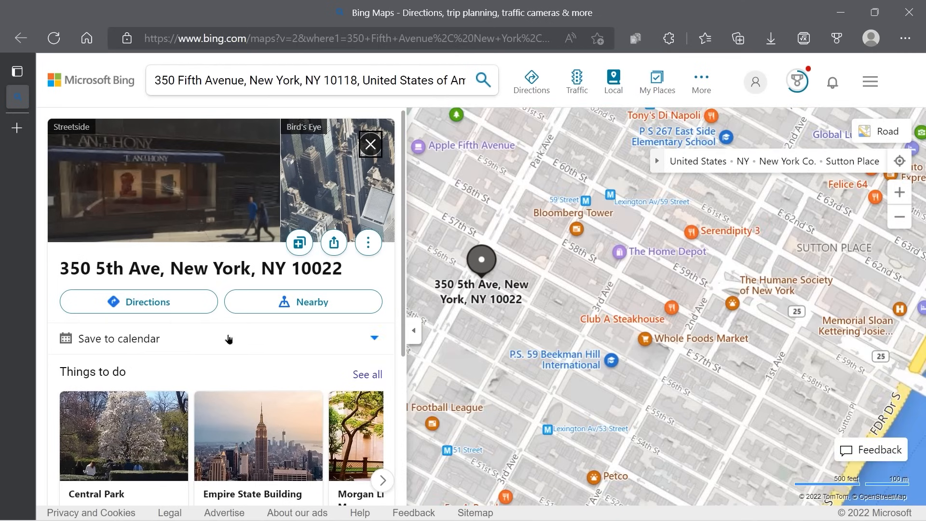
{"action": "scroll", "coordinate": [229, 339], "scroll_direction": "down", "scroll_amount": 5}
{"action": "scroll", "coordinate": [229, 339], "scroll_direction": "up", "scroll_amount": 1}
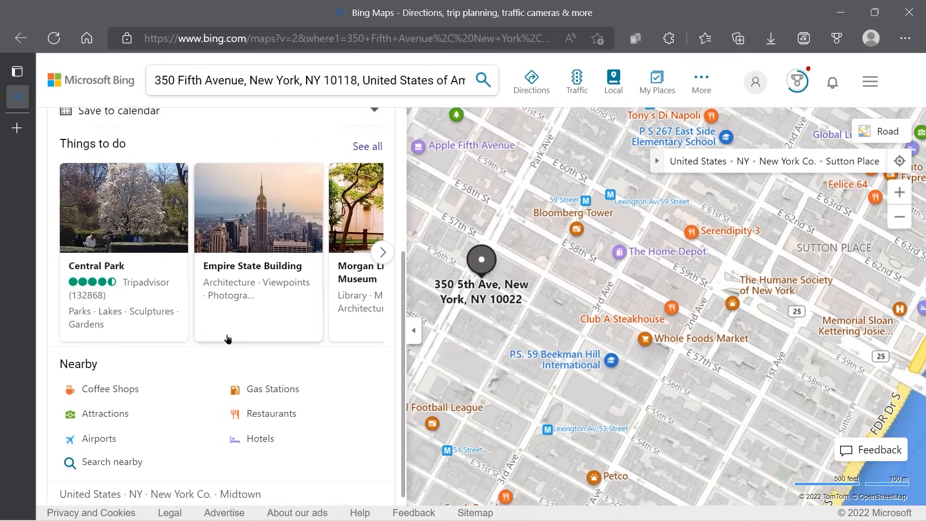
{"action": "scroll", "coordinate": [229, 339], "scroll_direction": "up", "scroll_amount": 4}
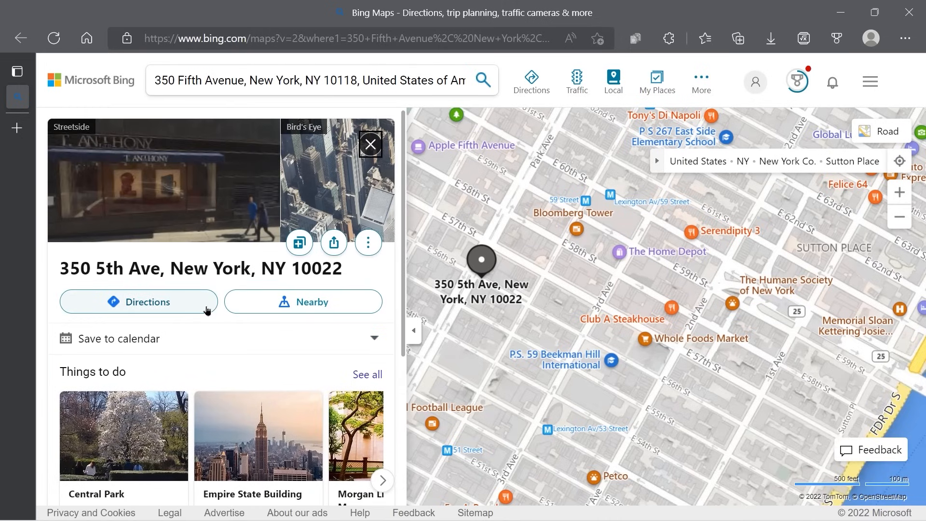
{"action": "key", "text": "alt+Tab"}
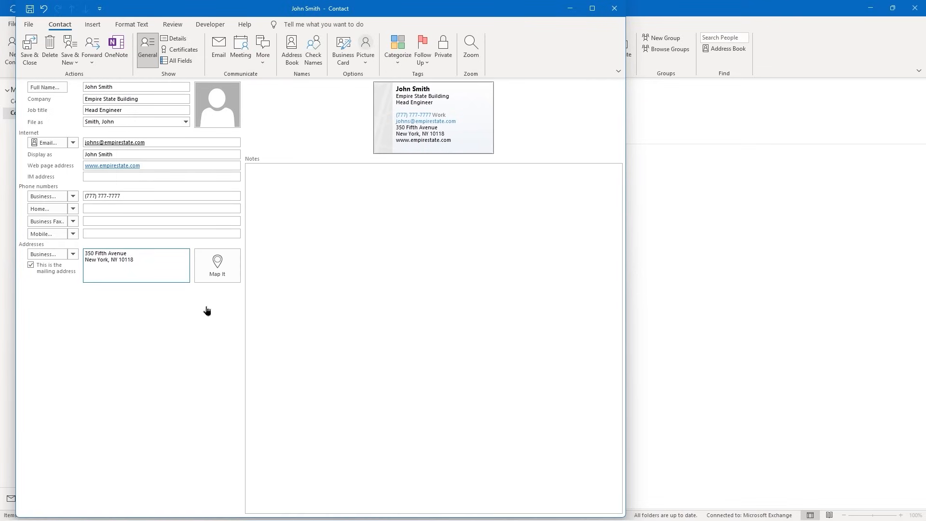
Save and close the Empire State Building contact, then reopen it from the list to verify and close it
{"action": "left_click", "coordinate": [28, 51]}
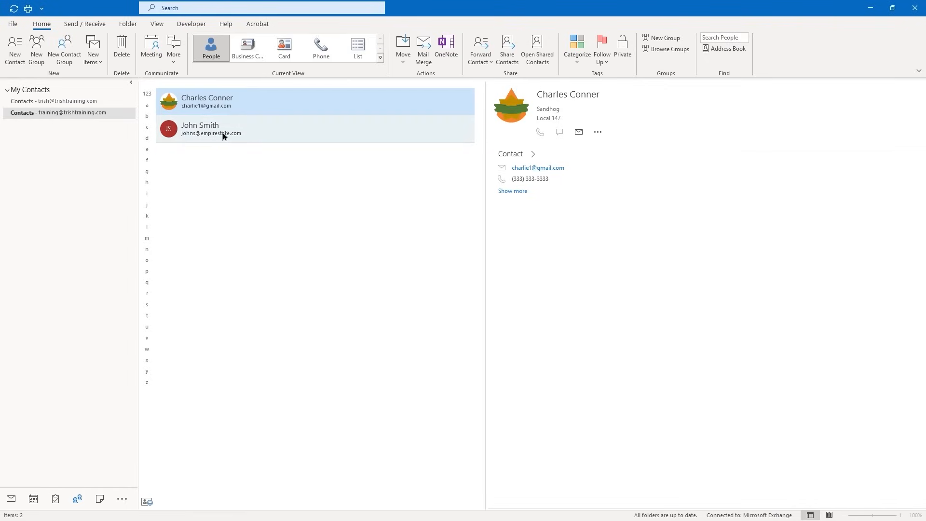
{"action": "double_click", "coordinate": [218, 128]}
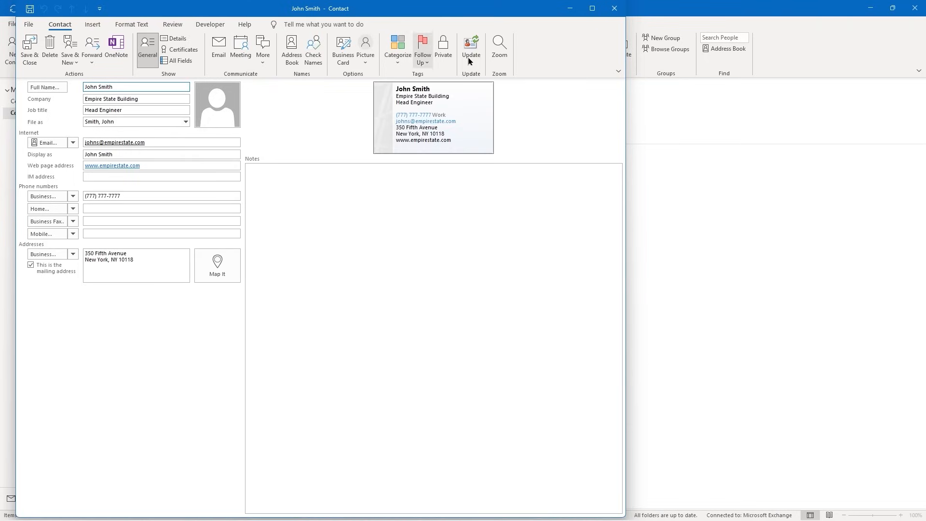
{"action": "left_click", "coordinate": [614, 8]}
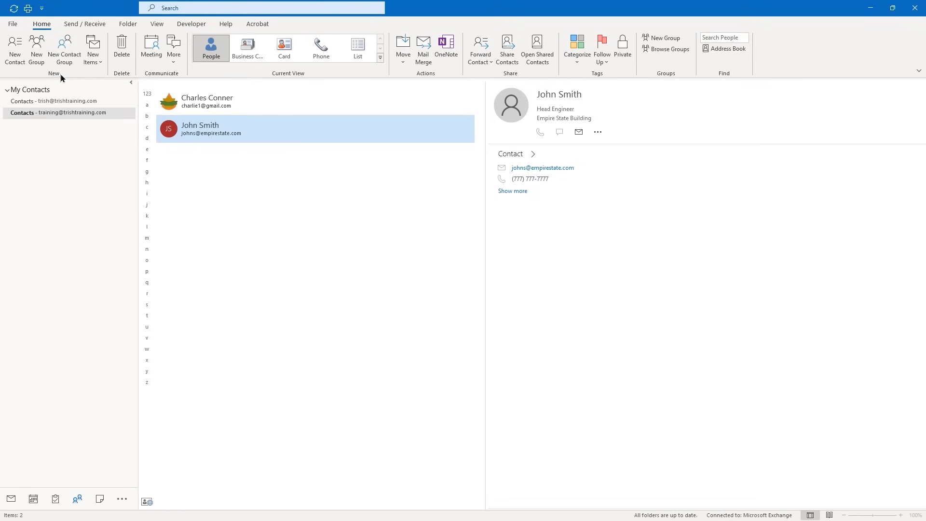
Create a Contact from the Same Company via New Items, prefilled with Empire State Building details
{"action": "left_click", "coordinate": [98, 65]}
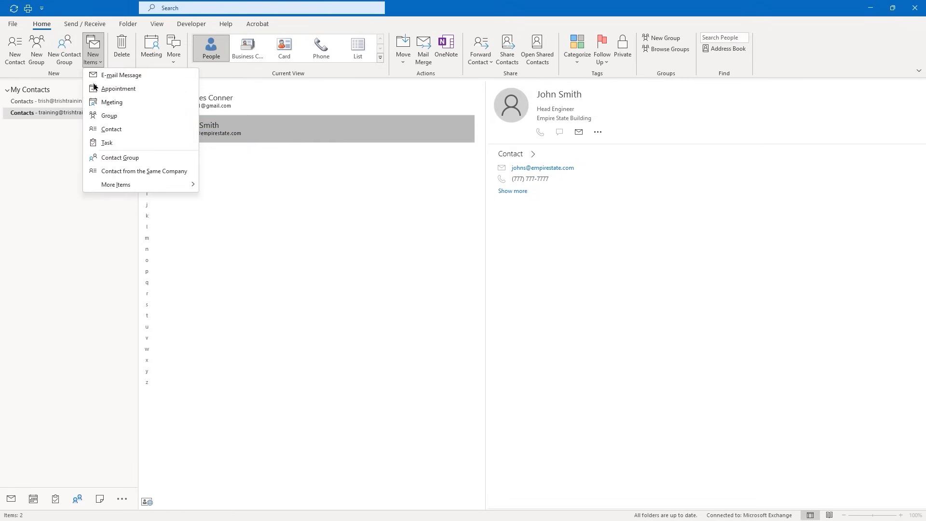
{"action": "left_click", "coordinate": [132, 173]}
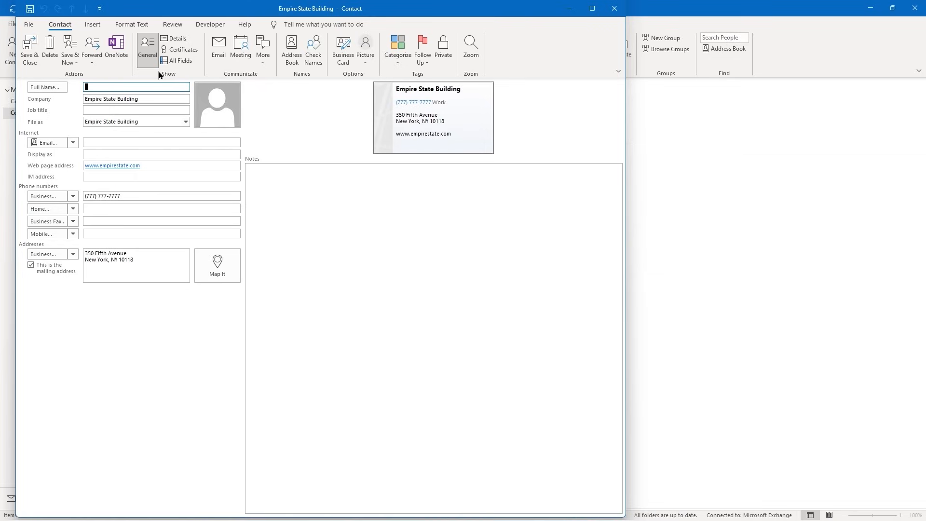
Enter the new contact's full name, job title Engineer 1 and e-mail address
{"action": "key", "text": "Tab"}
{"action": "key", "text": "Tab"}
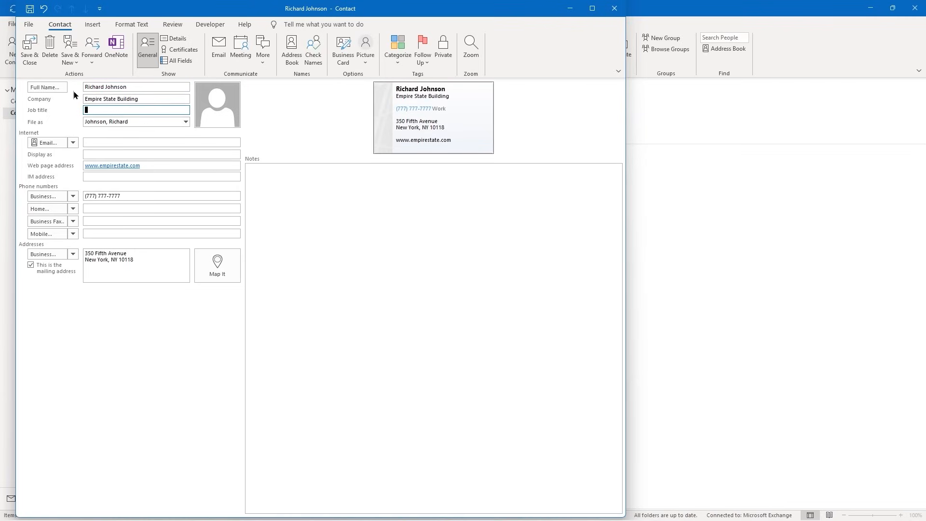
{"action": "type", "text": "Engineer 1"}
{"action": "left_click", "coordinate": [110, 142]}
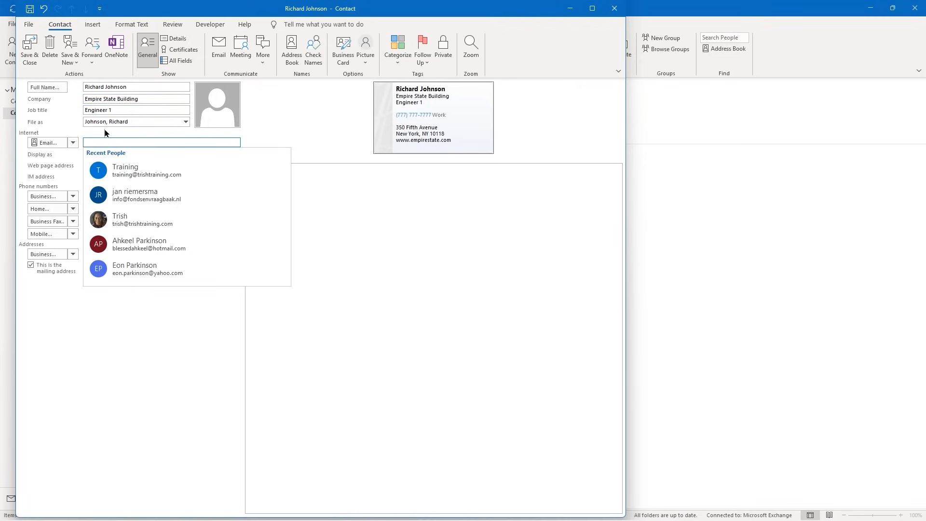
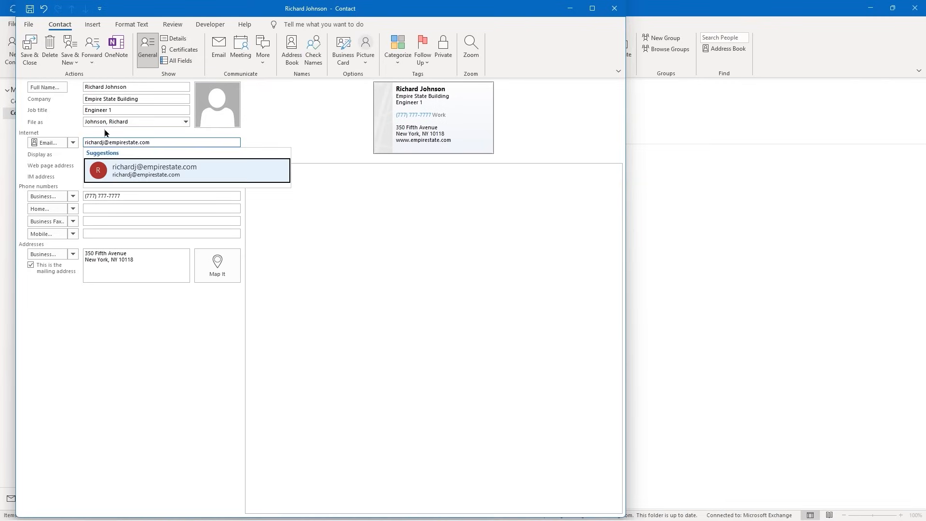
{"action": "key", "text": "Return"}
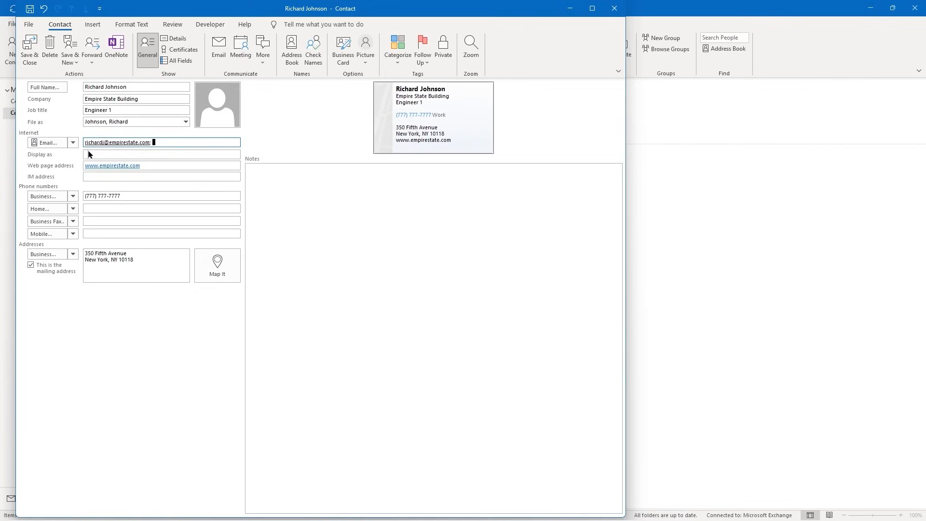
Replace the display name with the contact's full name and save the contact
{"action": "left_click", "coordinate": [89, 155]}
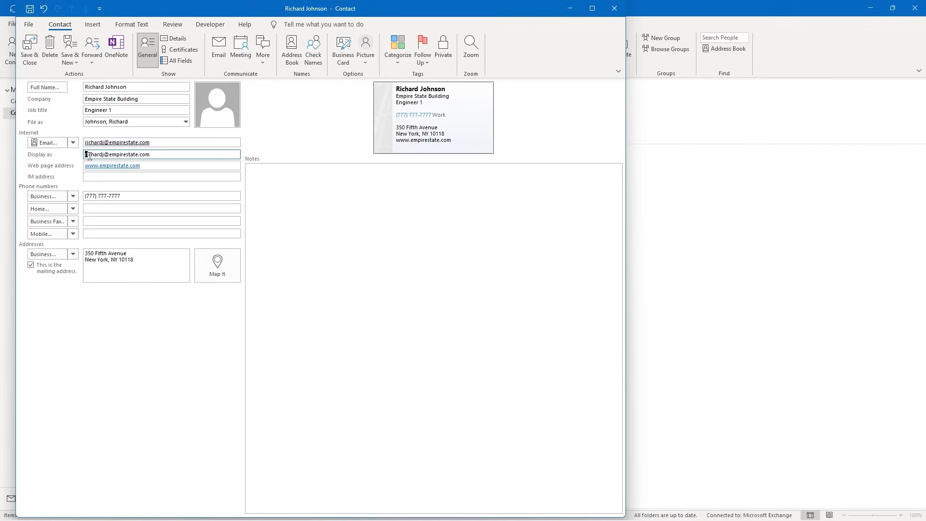
{"action": "left_click", "coordinate": [226, 55]}
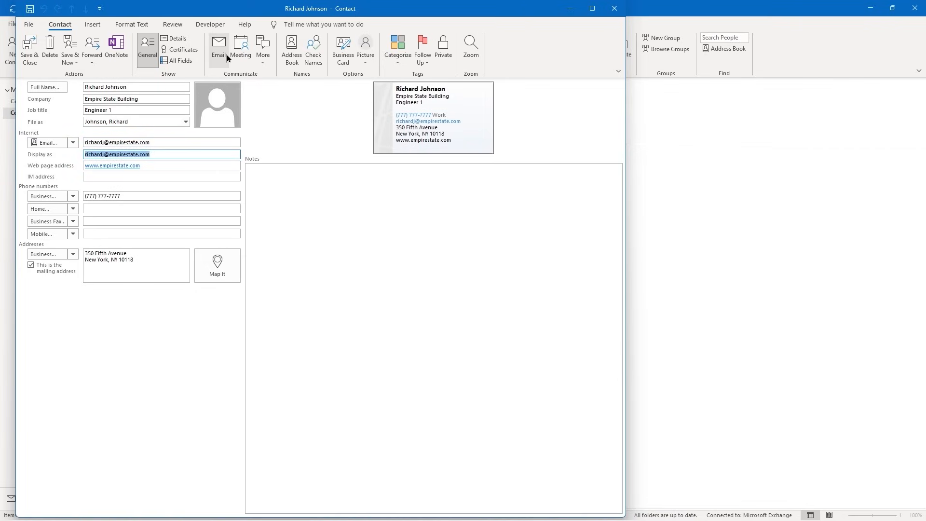
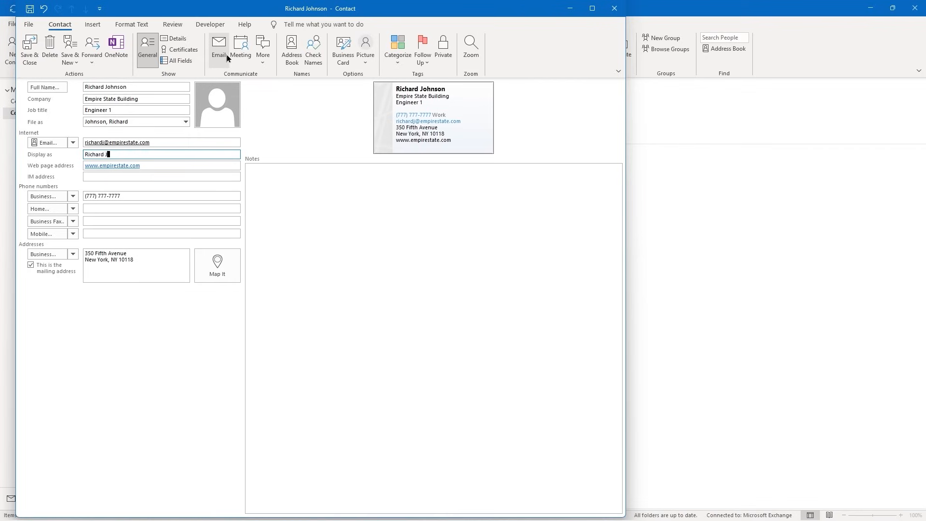
{"action": "left_click", "coordinate": [34, 55]}
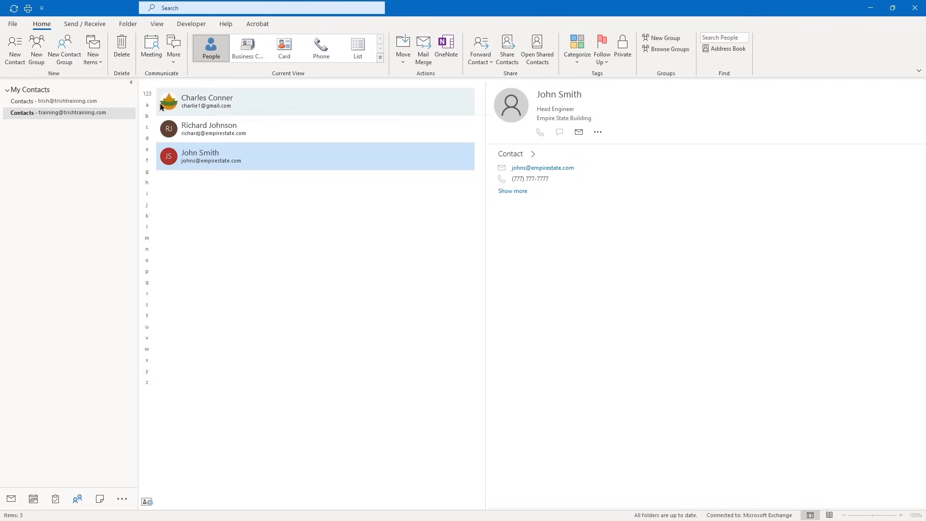
{"action": "left_click", "coordinate": [98, 65]}
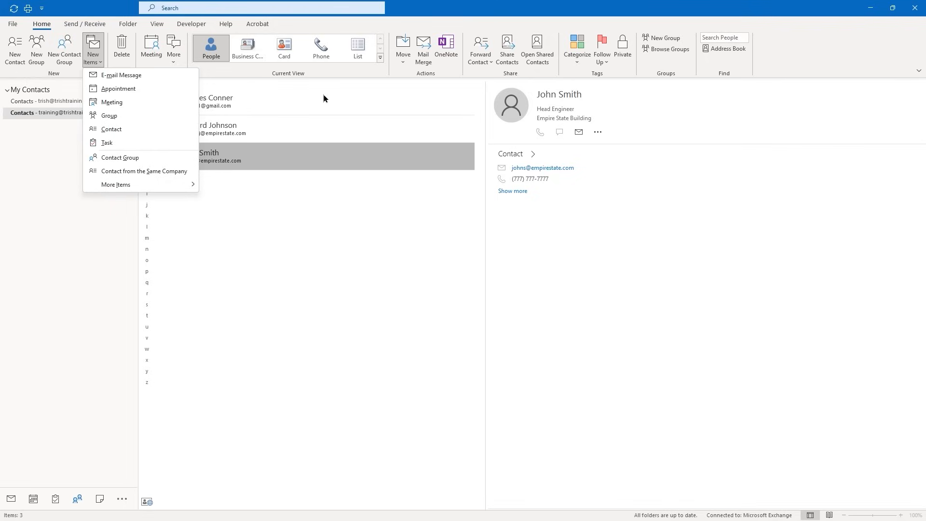
{"action": "left_click", "coordinate": [435, 20]}
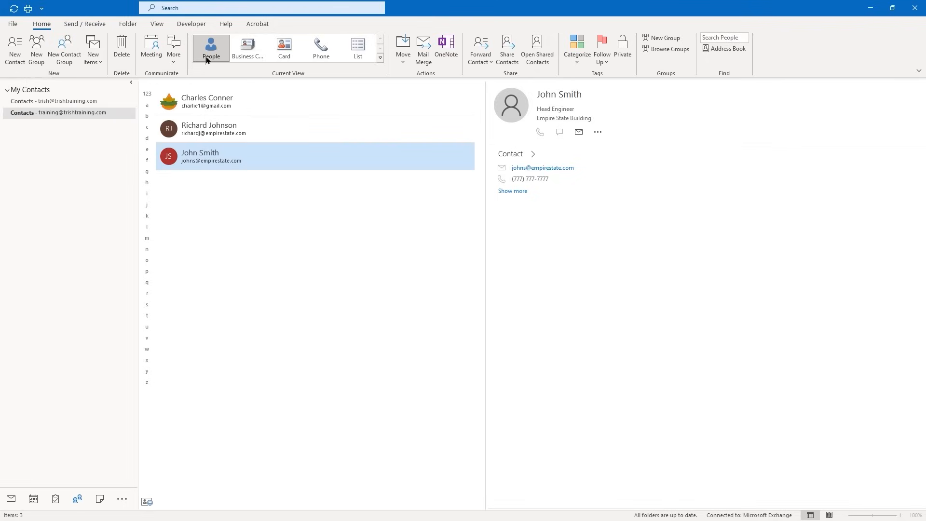
{"action": "left_click", "coordinate": [249, 54]}
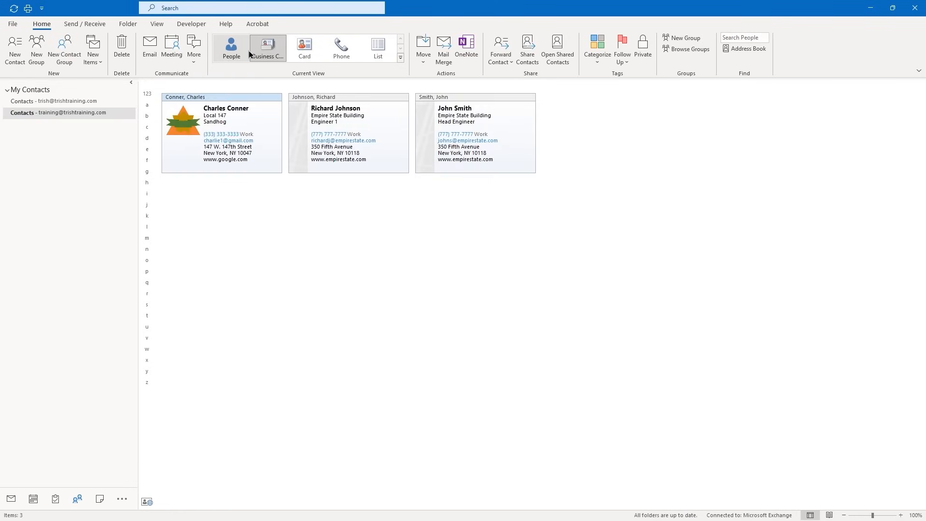
{"action": "left_click", "coordinate": [303, 57]}
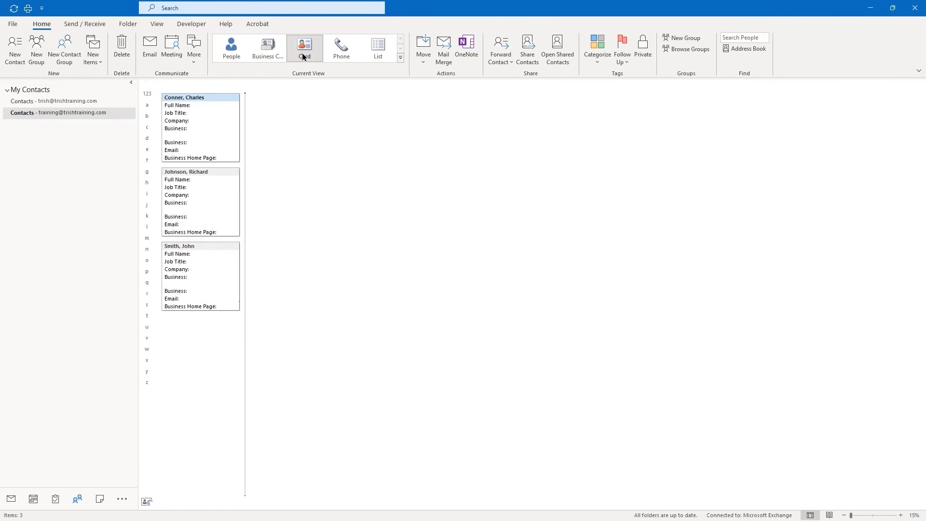
{"action": "left_click", "coordinate": [332, 54]}
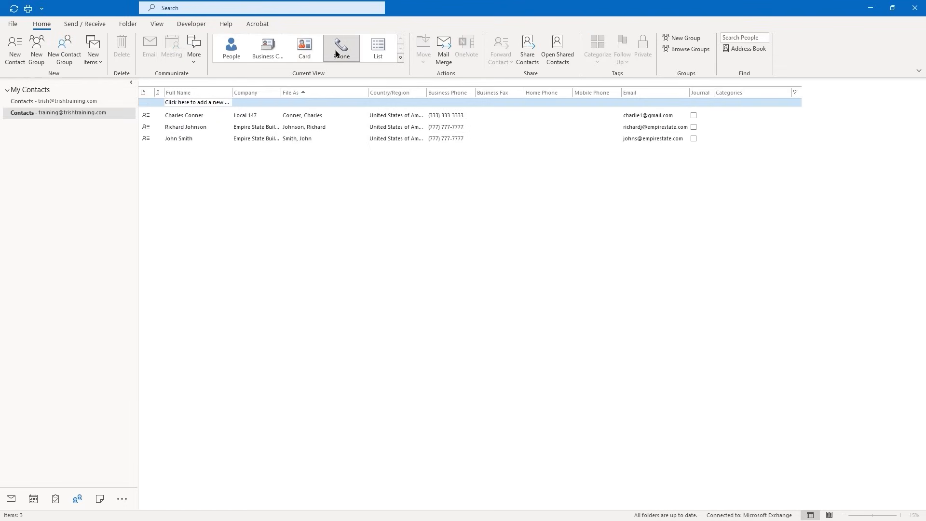
{"action": "left_click", "coordinate": [370, 54]}
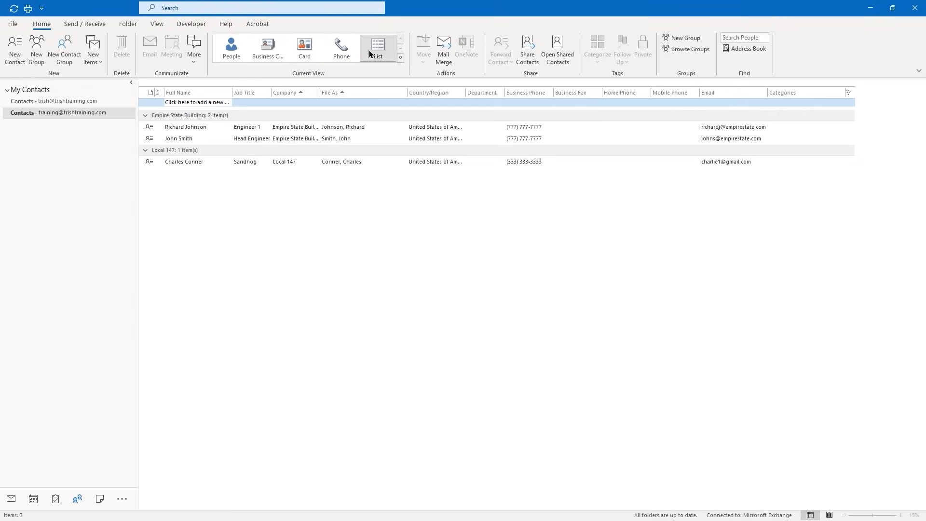
{"action": "left_click", "coordinate": [401, 58]}
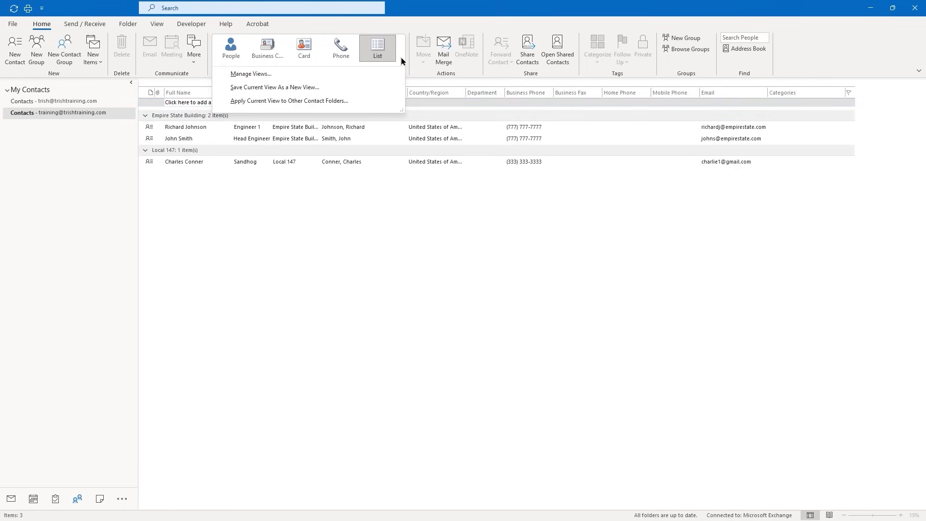
{"action": "left_click", "coordinate": [393, 23]}
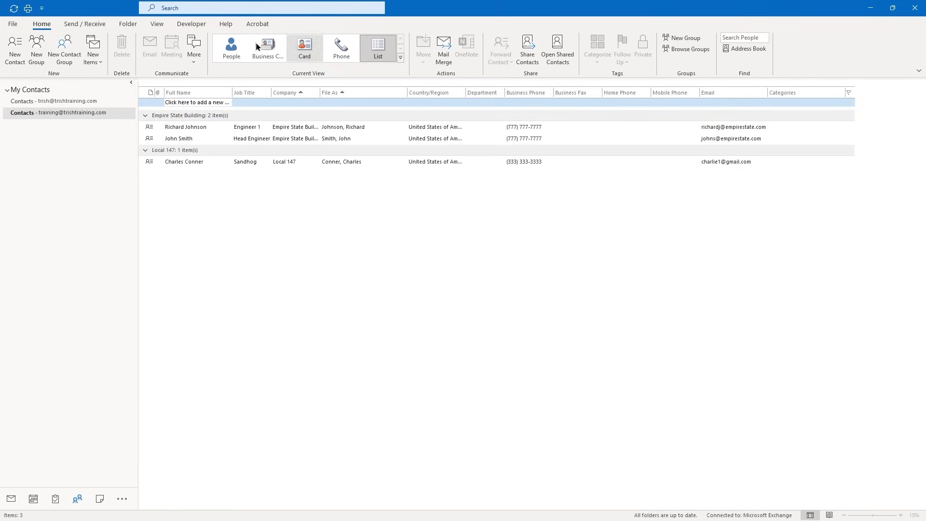
{"action": "left_click", "coordinate": [232, 50]}
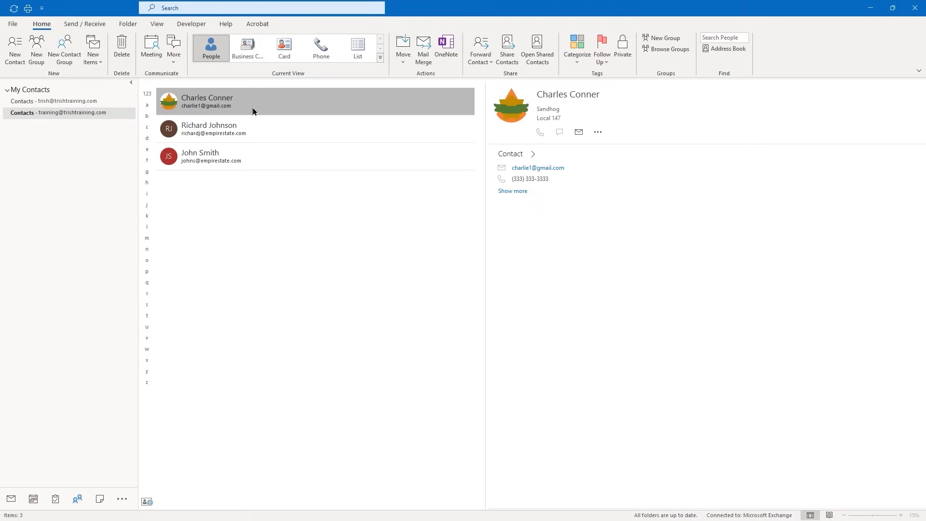
Reopen the Local 147 contact and replace its e-mail address with a new one
{"action": "double_click", "coordinate": [214, 103]}
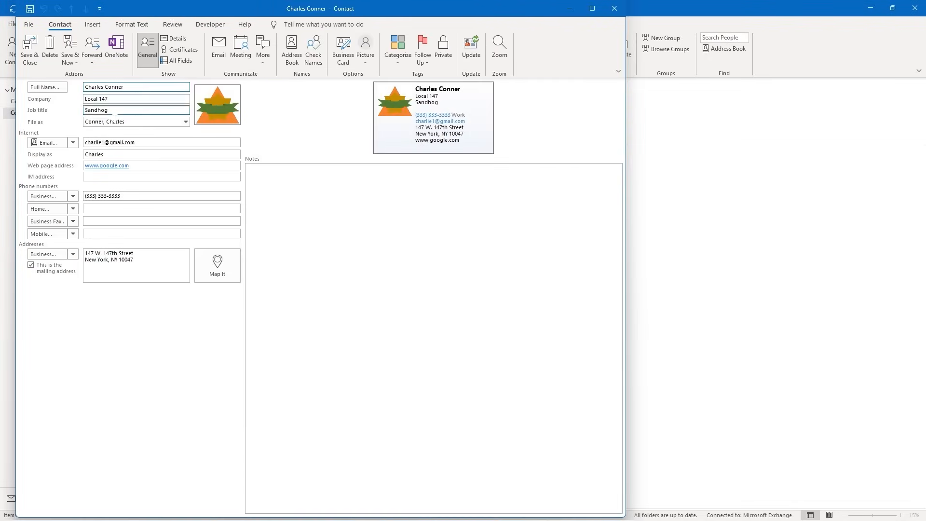
{"action": "left_click", "coordinate": [124, 143]}
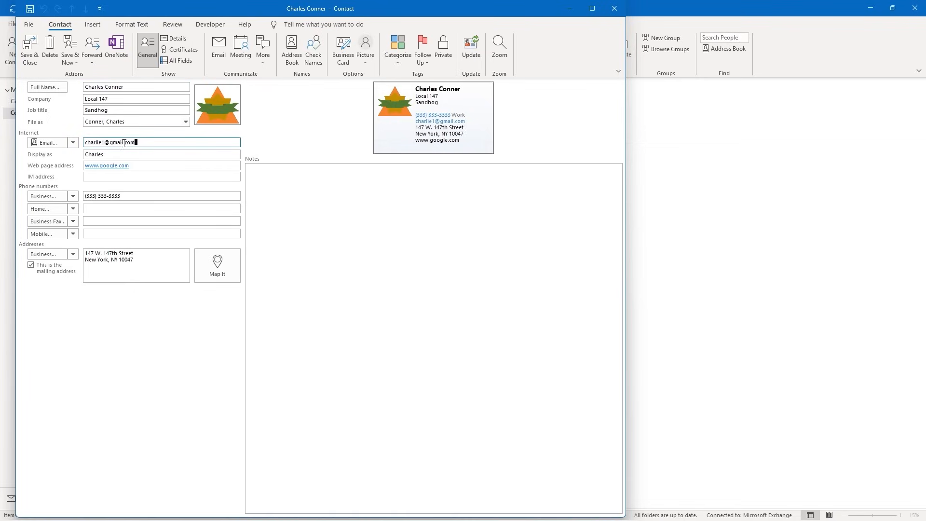
{"action": "double_click", "coordinate": [124, 143]}
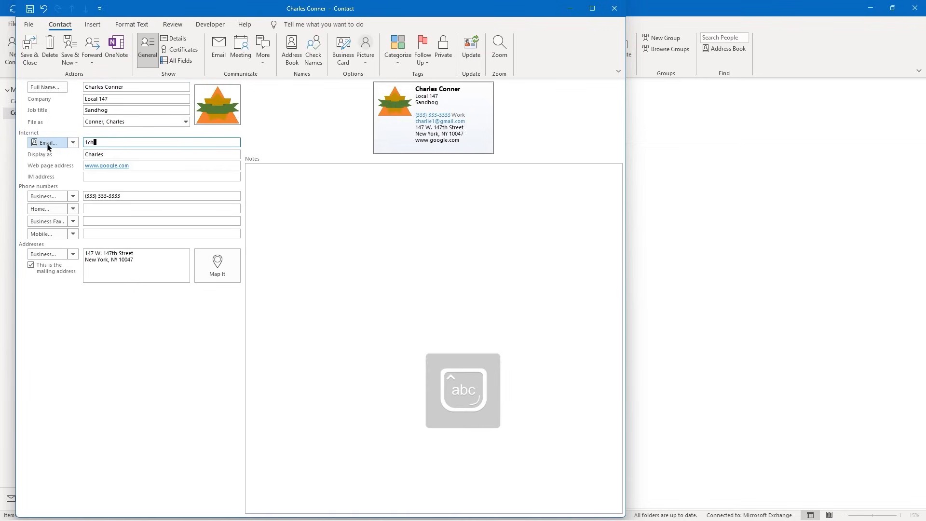
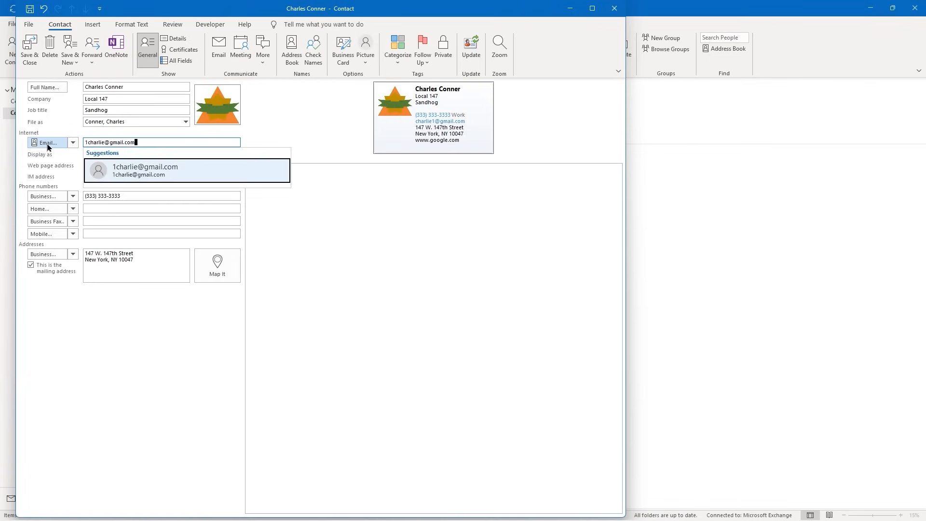
{"action": "key", "text": "Return"}
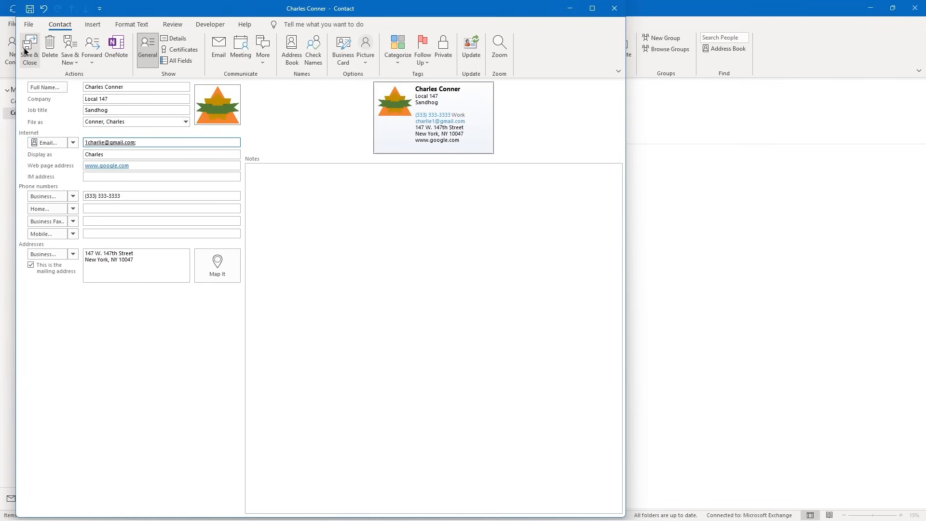
{"action": "left_click", "coordinate": [76, 60]}
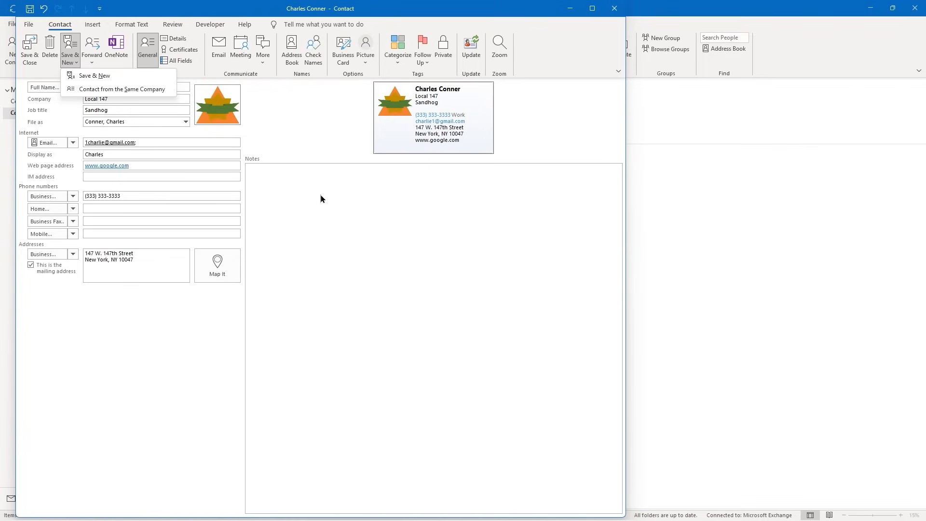
{"action": "left_click", "coordinate": [322, 211]}
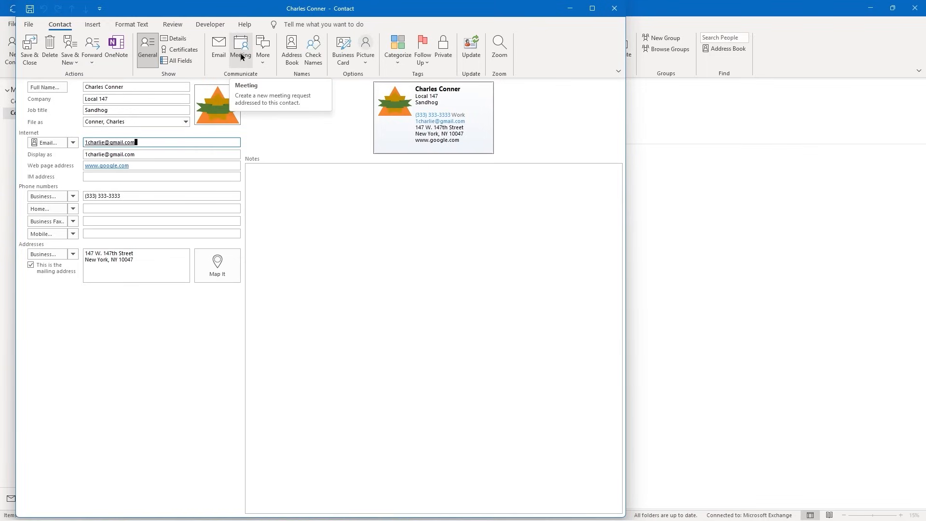
{"action": "left_click", "coordinate": [263, 60]}
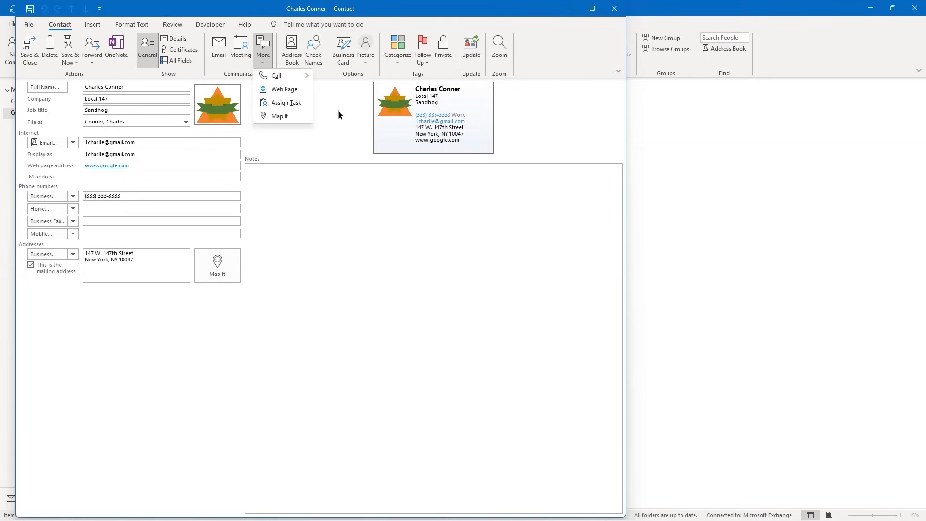
{"action": "left_click", "coordinate": [333, 122]}
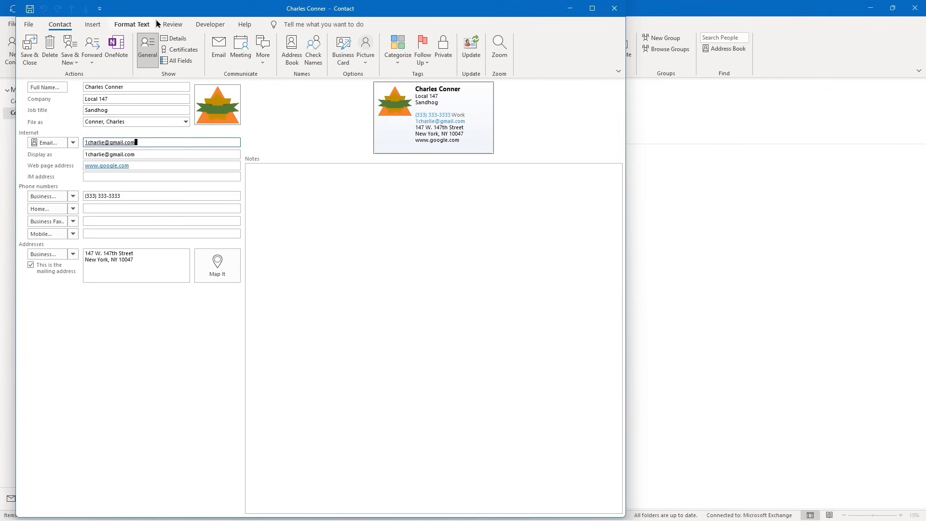
{"action": "left_click", "coordinate": [168, 22]}
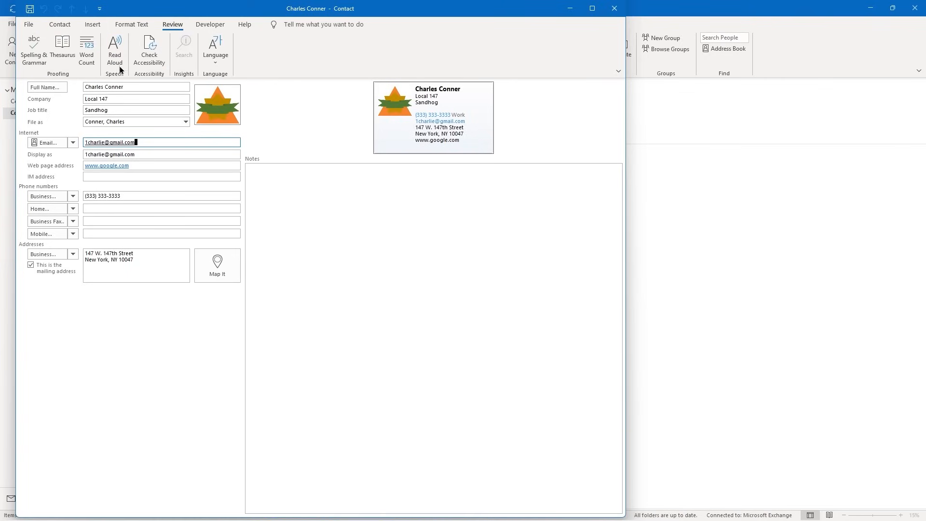
{"action": "left_click", "coordinate": [60, 25]}
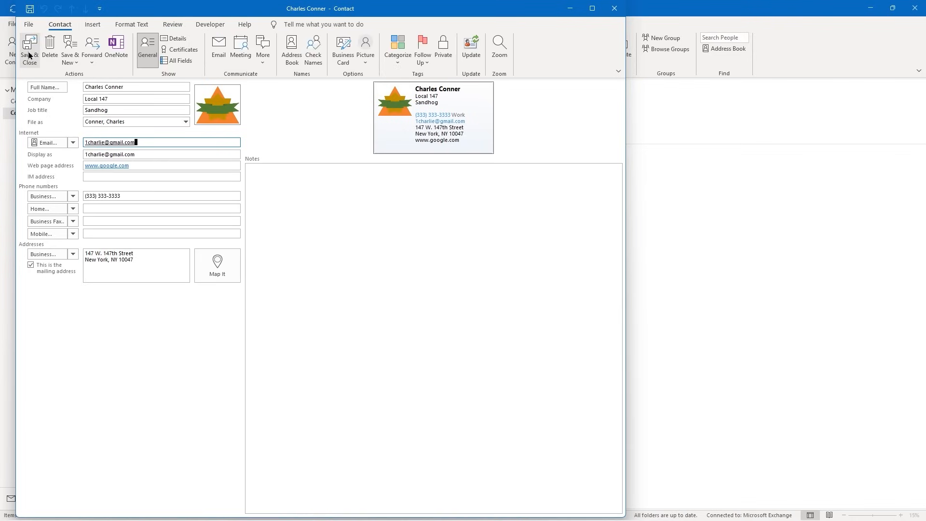
Save and close the edited Local 147 contact
{"action": "left_click", "coordinate": [29, 56]}
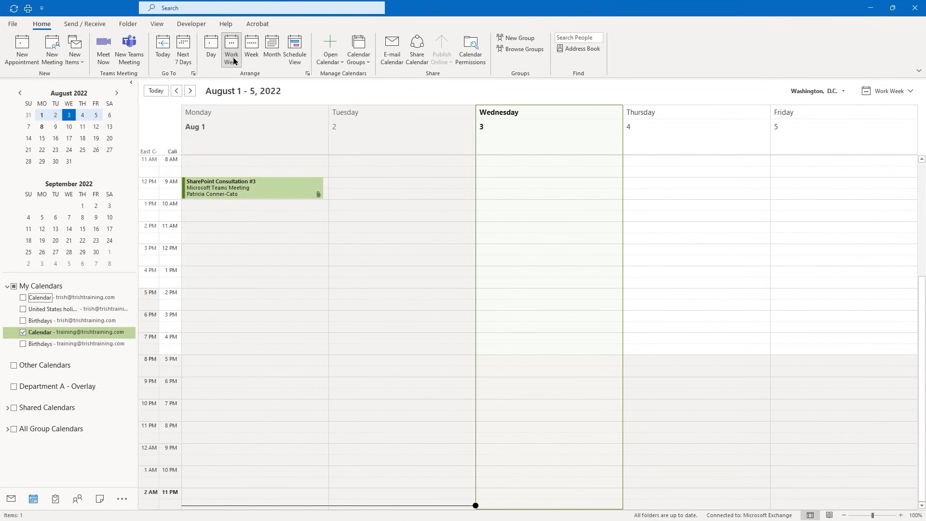
{"action": "left_click", "coordinate": [205, 57]}
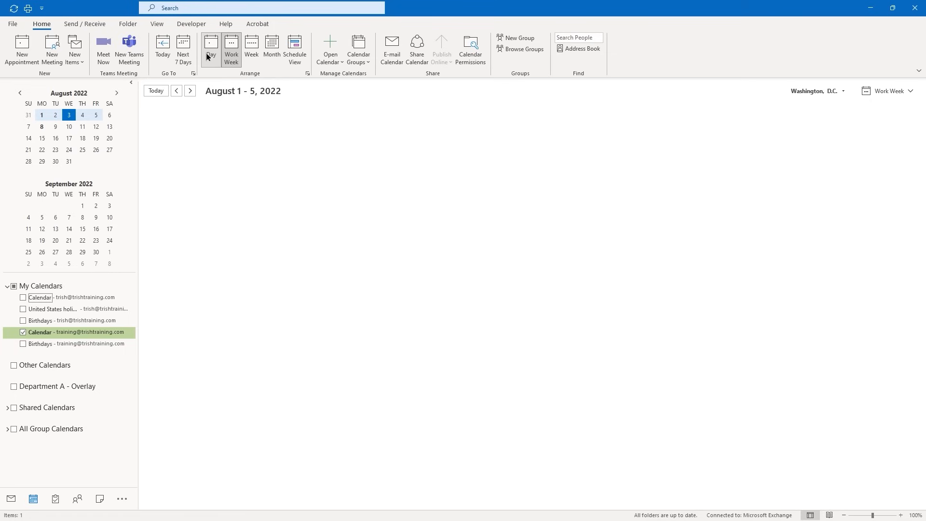
{"action": "left_click", "coordinate": [247, 52]}
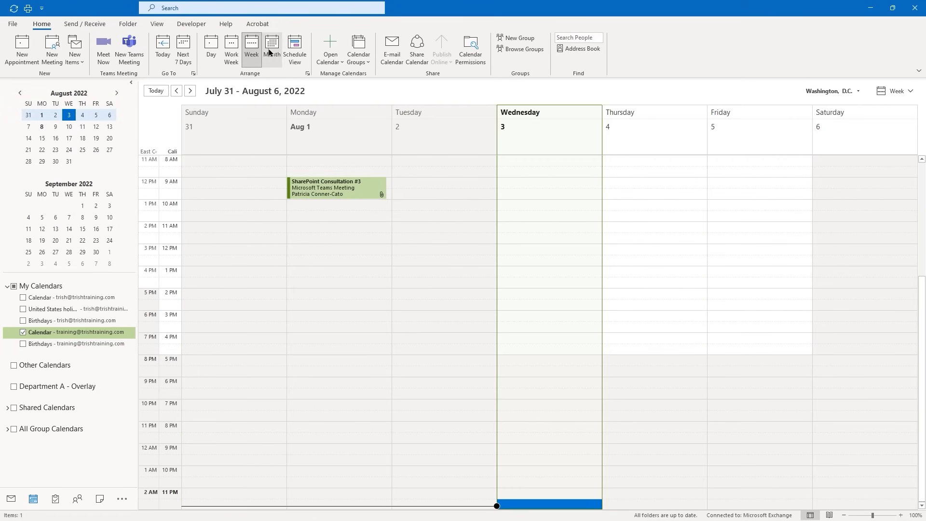
{"action": "left_click", "coordinate": [270, 52]}
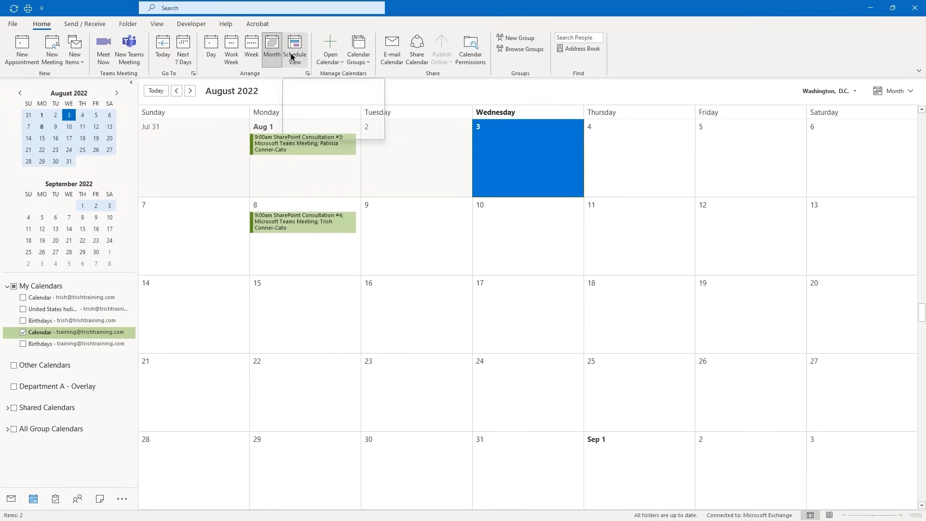
{"action": "left_click", "coordinate": [291, 57]}
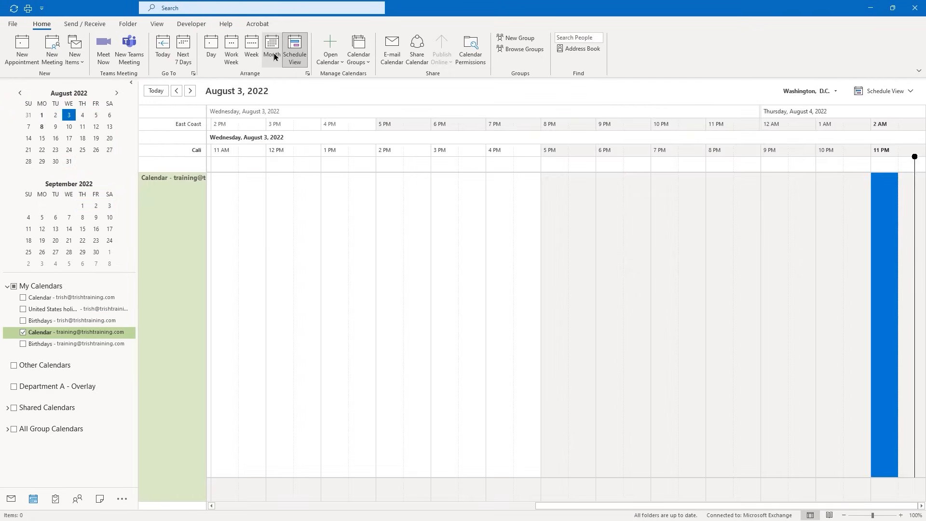
{"action": "left_click", "coordinate": [230, 57]}
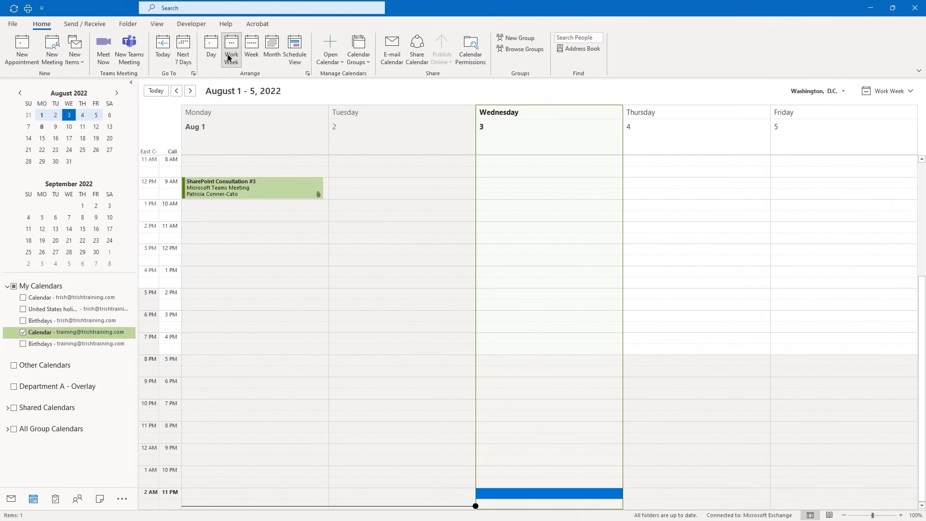
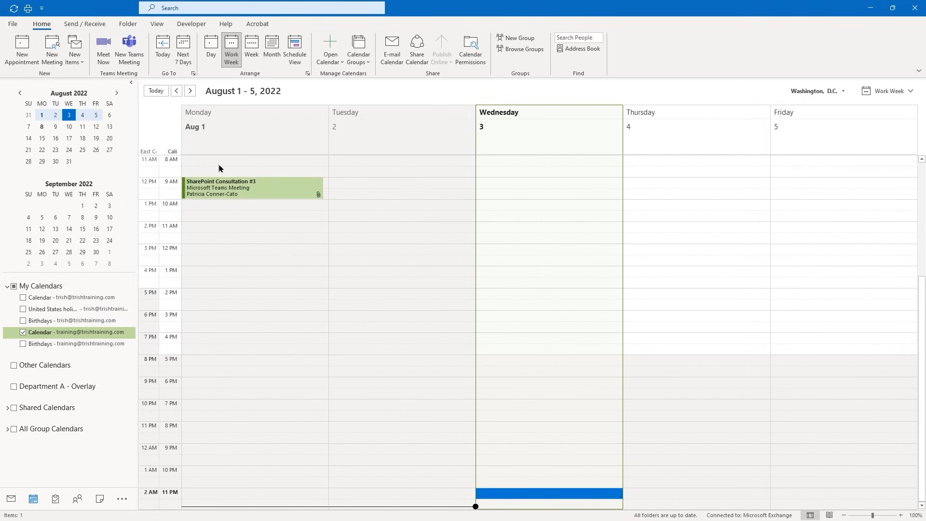
Create a new appointment titled 'Water Office Plants' at Office, with separate time zones turned off
{"action": "key", "text": "ctrl+n"}
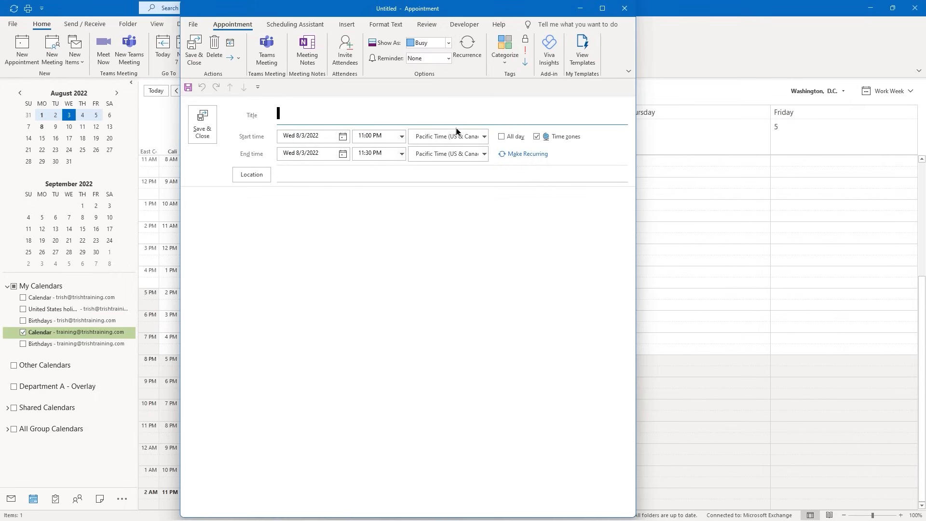
{"action": "left_click", "coordinate": [536, 137]}
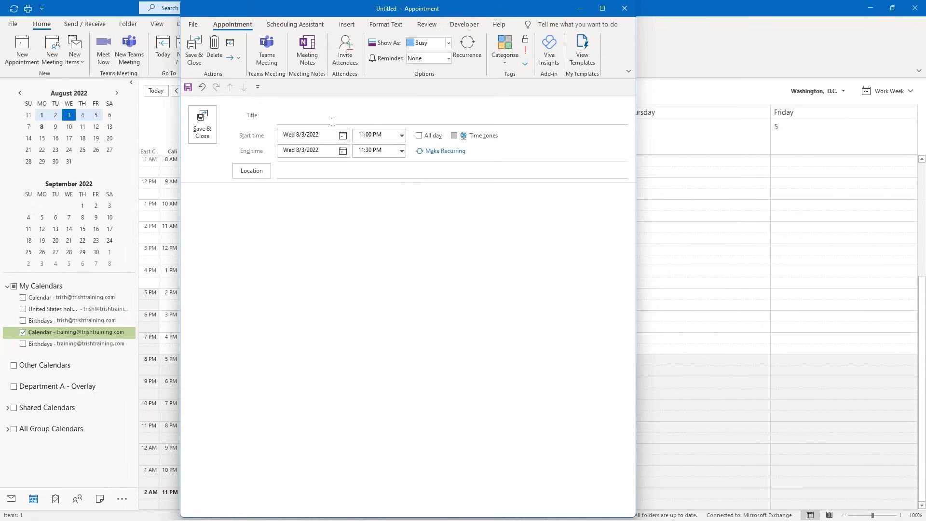
{"action": "left_click", "coordinate": [285, 115]}
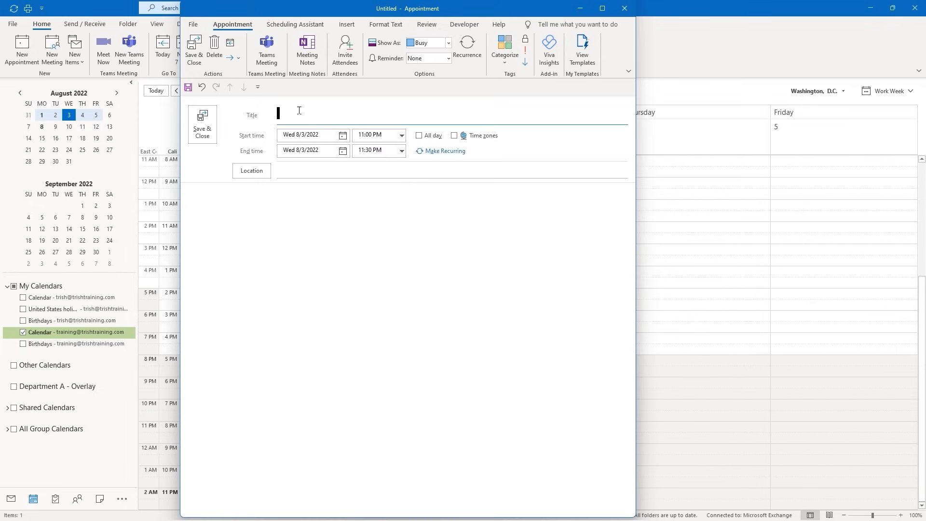
{"action": "type", "text": "Water Office Plants"}
{"action": "left_click", "coordinate": [286, 170]}
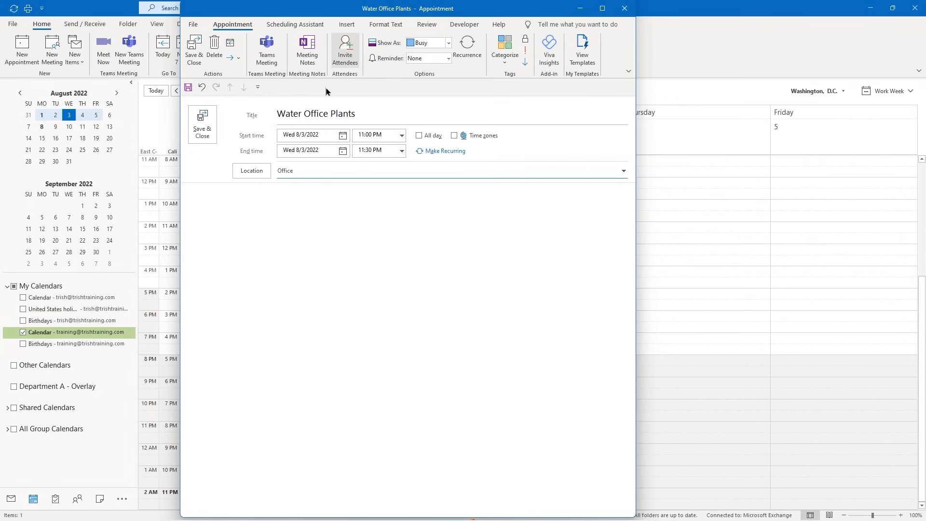
{"action": "left_click", "coordinate": [339, 139]}
Move the appointment to Fri 8/5 starting at 9:00 AM, then save and close it
{"action": "left_click", "coordinate": [340, 139]}
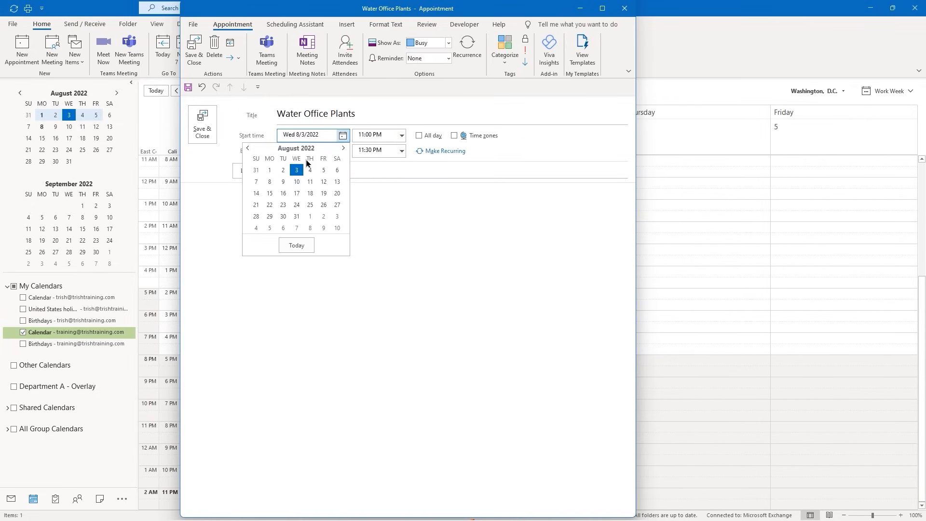
{"action": "left_click", "coordinate": [322, 170]}
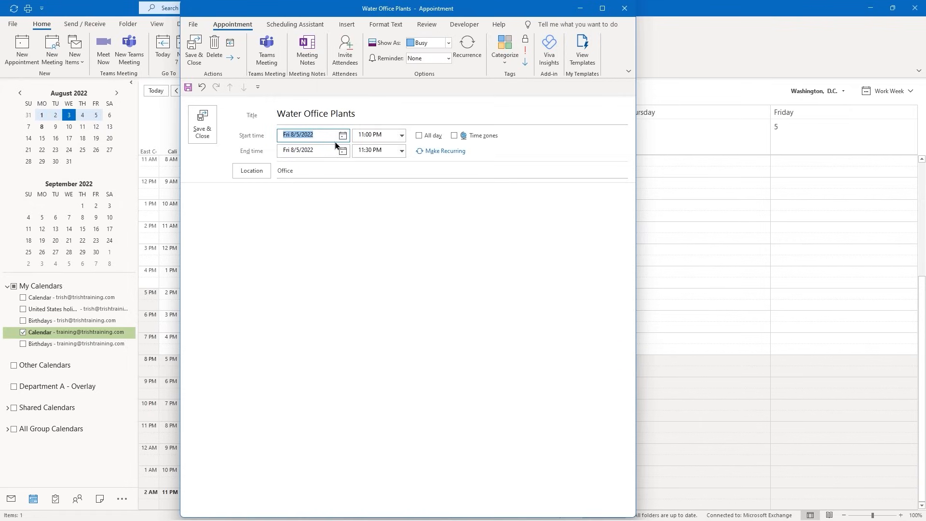
{"action": "left_click", "coordinate": [402, 137]}
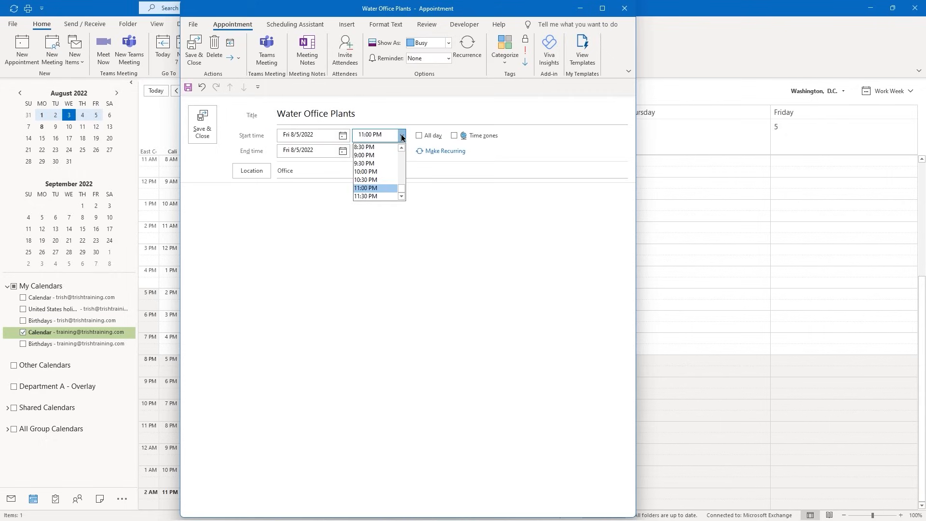
{"action": "left_click", "coordinate": [402, 167]}
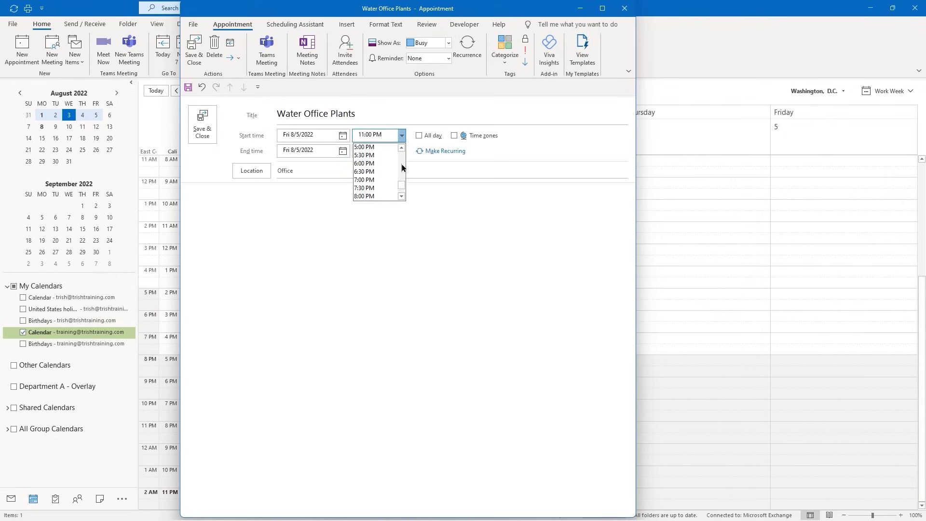
{"action": "left_click", "coordinate": [403, 164]}
{"action": "left_click", "coordinate": [403, 164]}
{"action": "left_click", "coordinate": [403, 165]}
{"action": "left_click", "coordinate": [371, 188]}
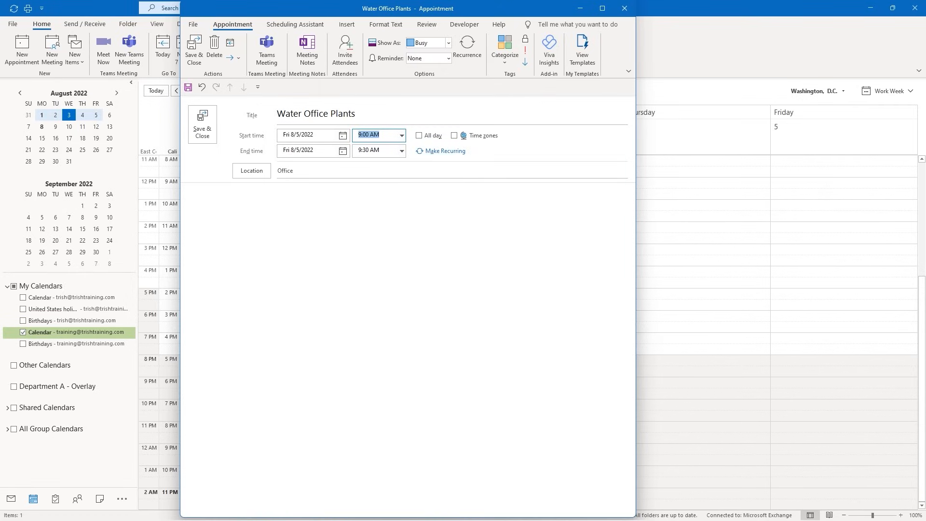
{"action": "left_click", "coordinate": [203, 130]}
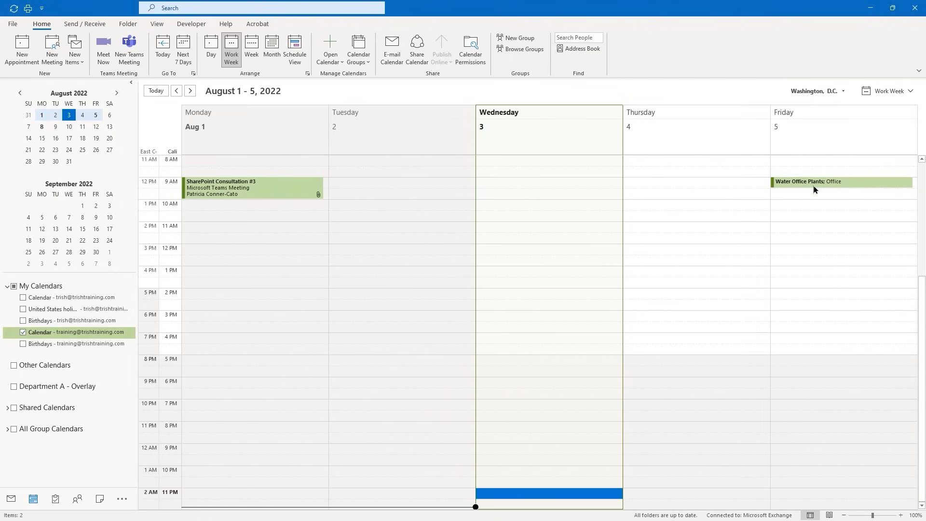
Reopen Water Office Plants, make it repeat every Friday with no end date, and save it
{"action": "mouse_move", "coordinate": [814, 189]}
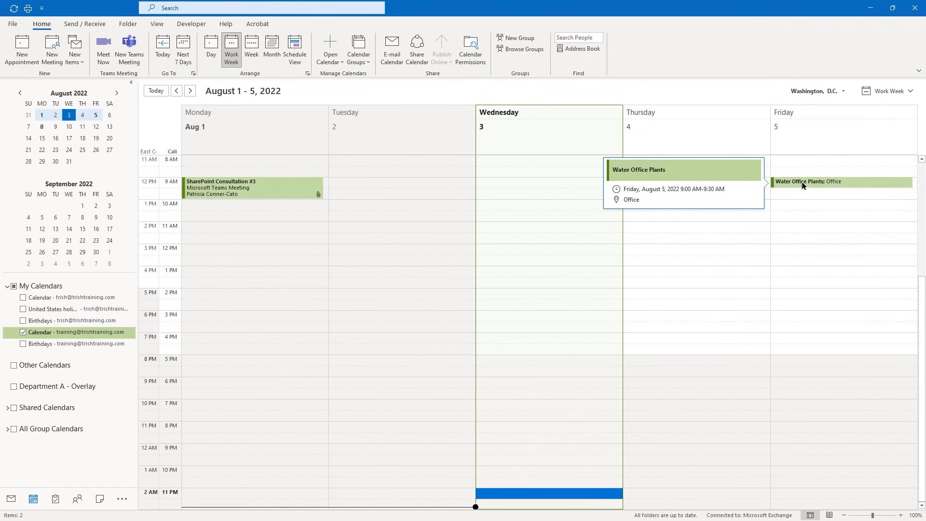
{"action": "left_click", "coordinate": [803, 183]}
{"action": "double_click", "coordinate": [801, 182]}
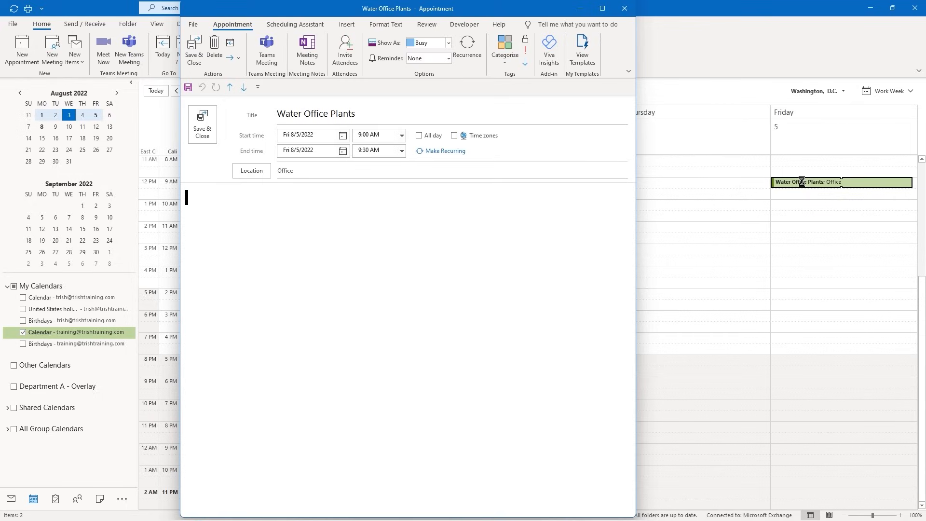
{"action": "left_click", "coordinate": [434, 152]}
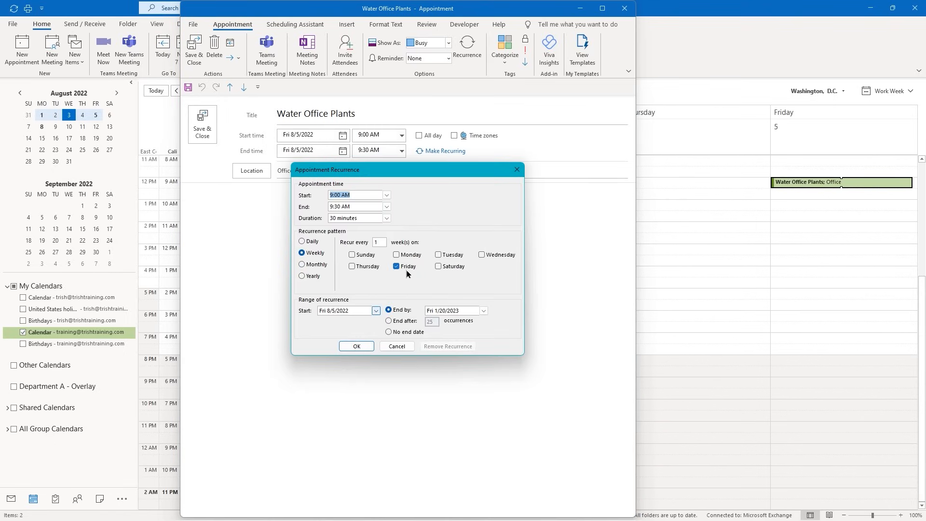
{"action": "left_click", "coordinate": [389, 331]}
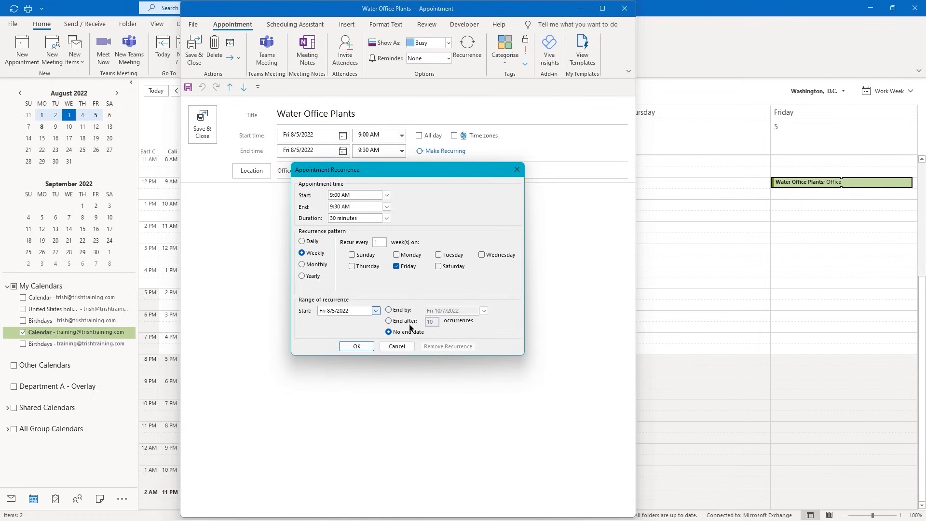
{"action": "left_click", "coordinate": [356, 347]}
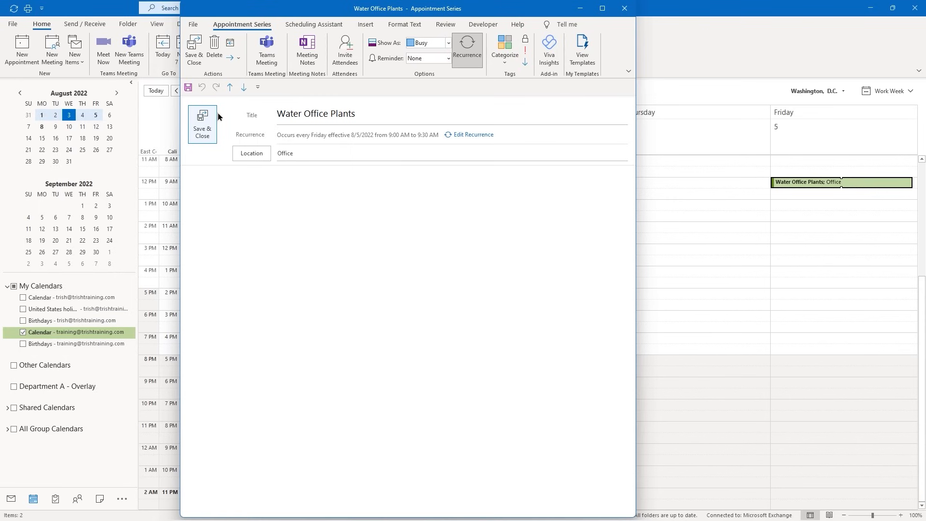
{"action": "left_click", "coordinate": [203, 128]}
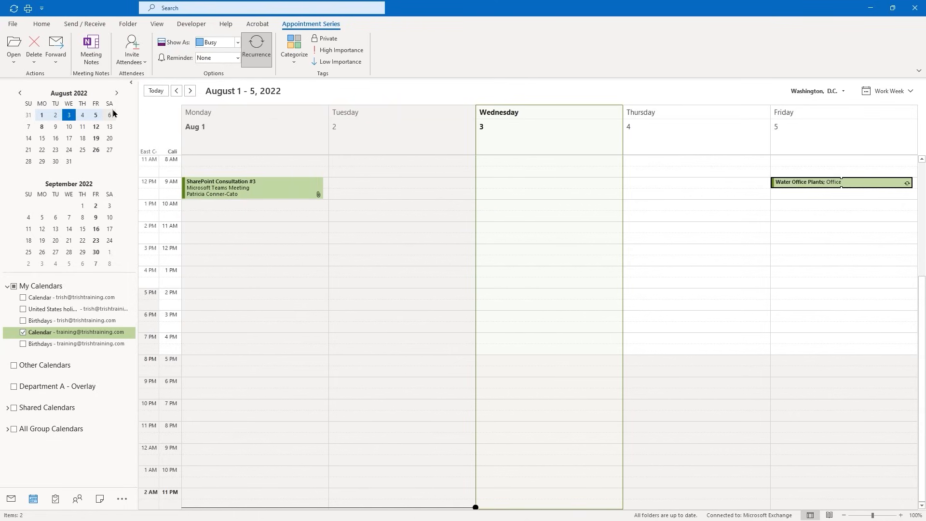
Confirm the repeat appears in the August 8–12 week, return to August 1–5, and switch to Mail
{"action": "left_click", "coordinate": [96, 127]}
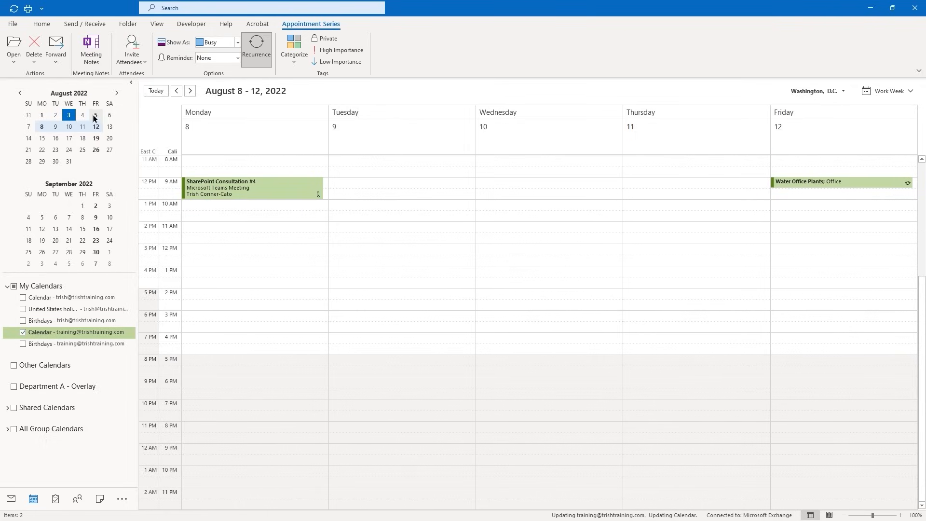
{"action": "left_click", "coordinate": [70, 112]}
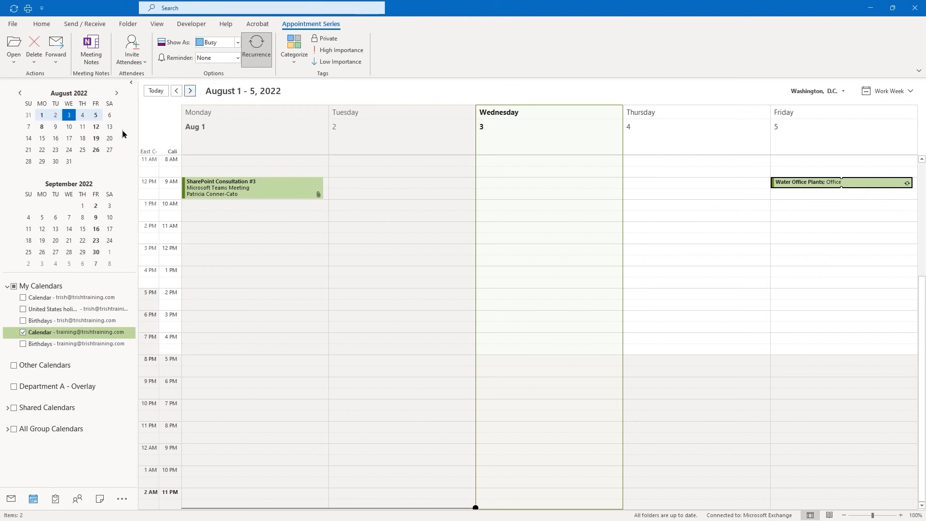
{"action": "left_click", "coordinate": [11, 499]}
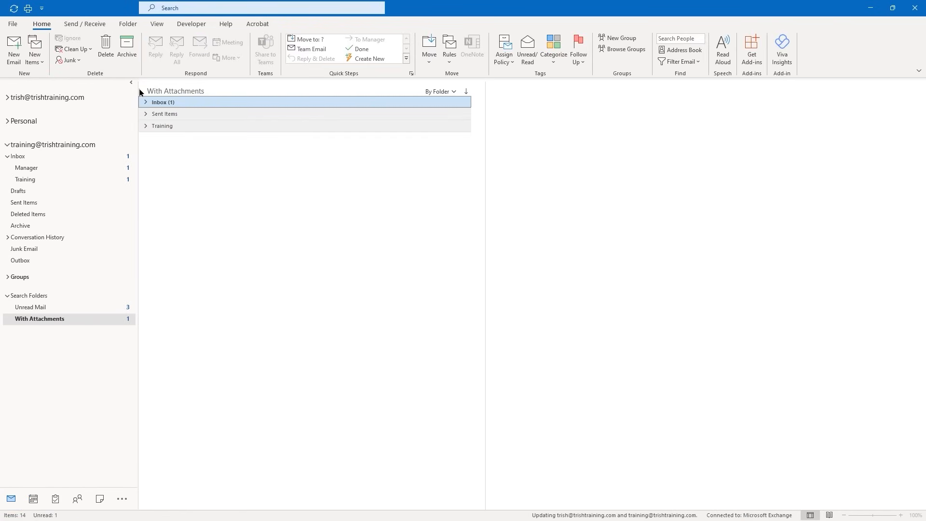
Start a new email from the Inbox and write a greeting to the recipient
{"action": "left_click", "coordinate": [25, 159]}
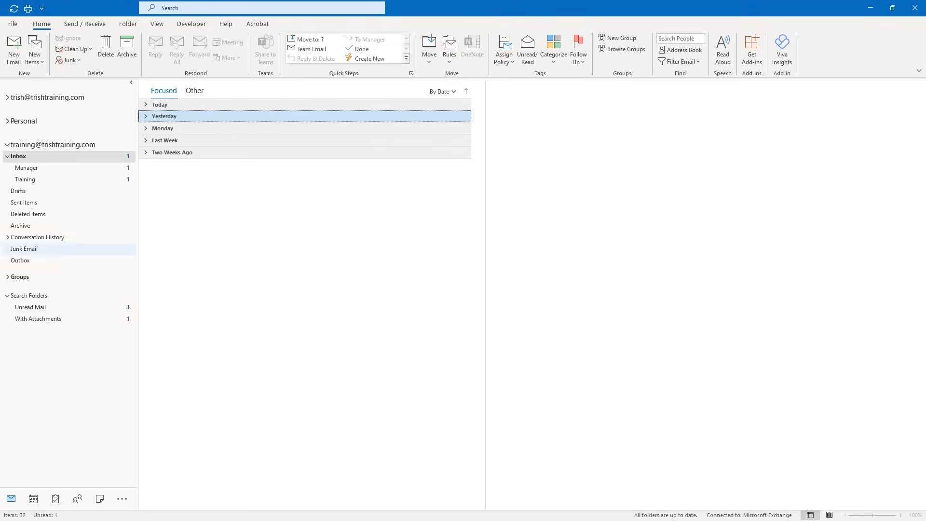
{"action": "left_click", "coordinate": [14, 54]}
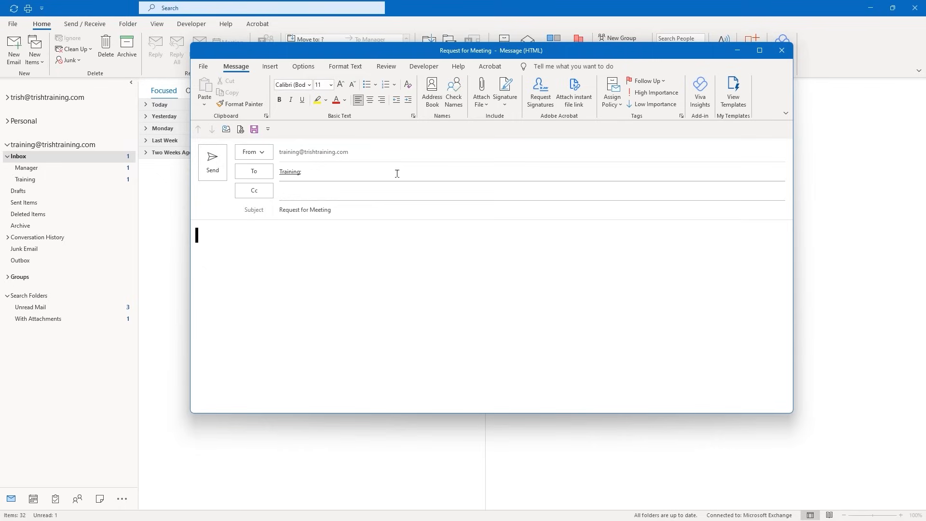
{"action": "type", "text": "Hey Trish,"}
{"action": "key", "text": "Return"}
{"action": "key", "text": "Return"}
Ask to meet next Wednesday at 4 to discuss the proposal, add the sender's name, and send
{"action": "type", "text": "Can we get tog"}
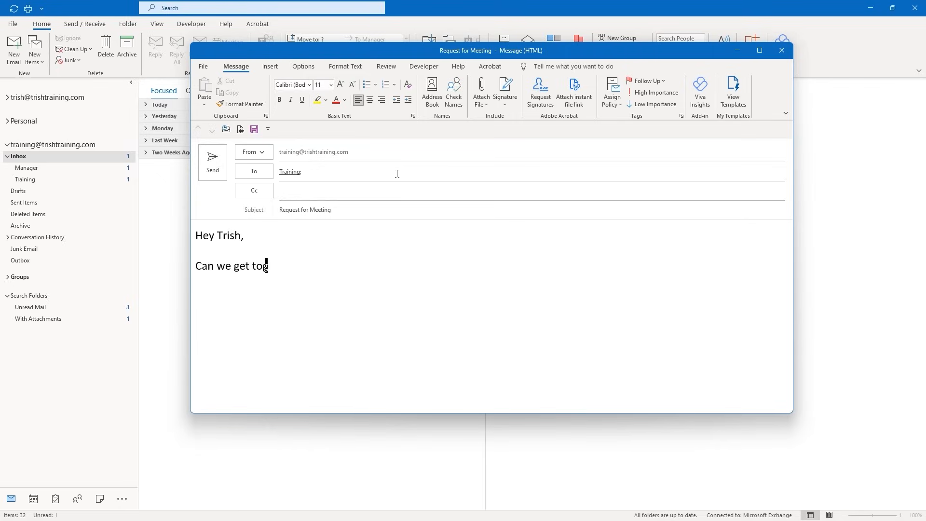
{"action": "type", "text": "ether next Wede"}
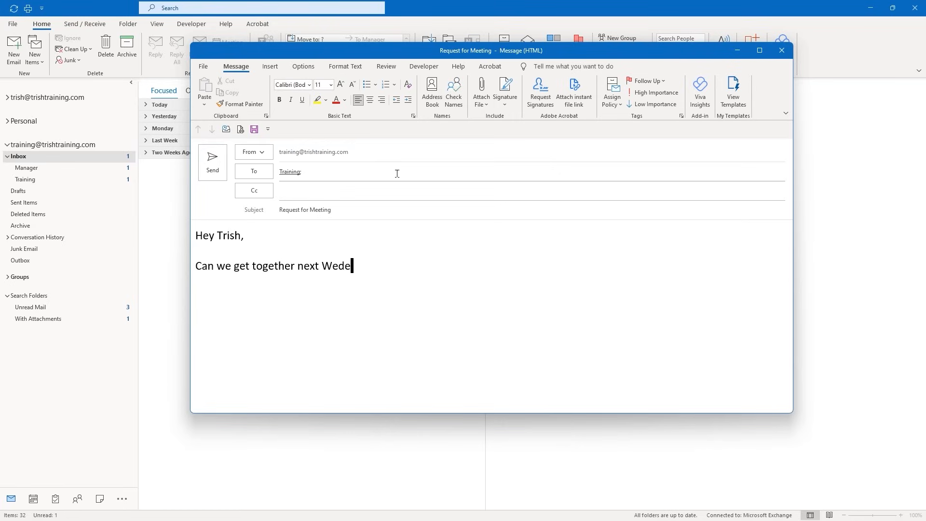
{"action": "key", "text": "BackSpace"}
{"action": "type", "text": "nesday at 4 to d"}
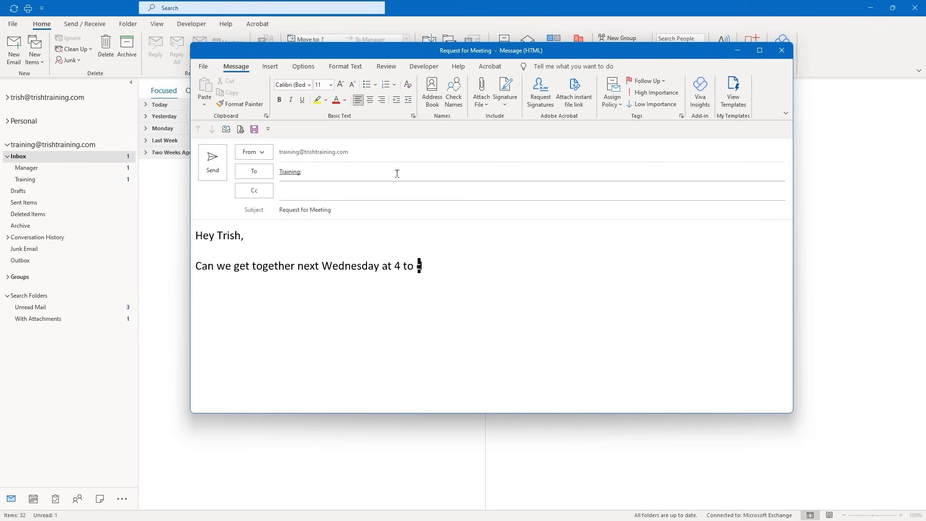
{"action": "type", "text": "iscuss proposal."}
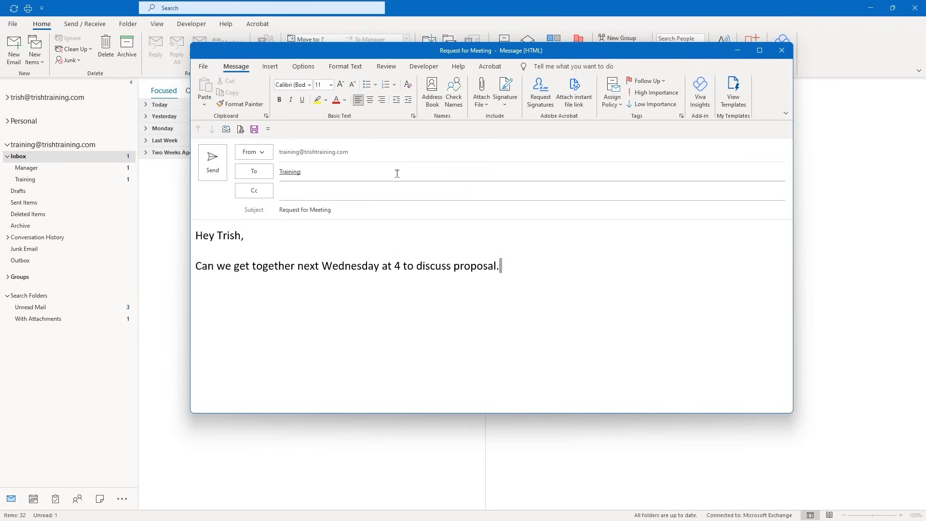
{"action": "key", "text": "BackSpace"}
{"action": "type", "text": "?"}
{"action": "key", "text": "Return"}
{"action": "key", "text": "Return"}
{"action": "type", "text": "Marge"}
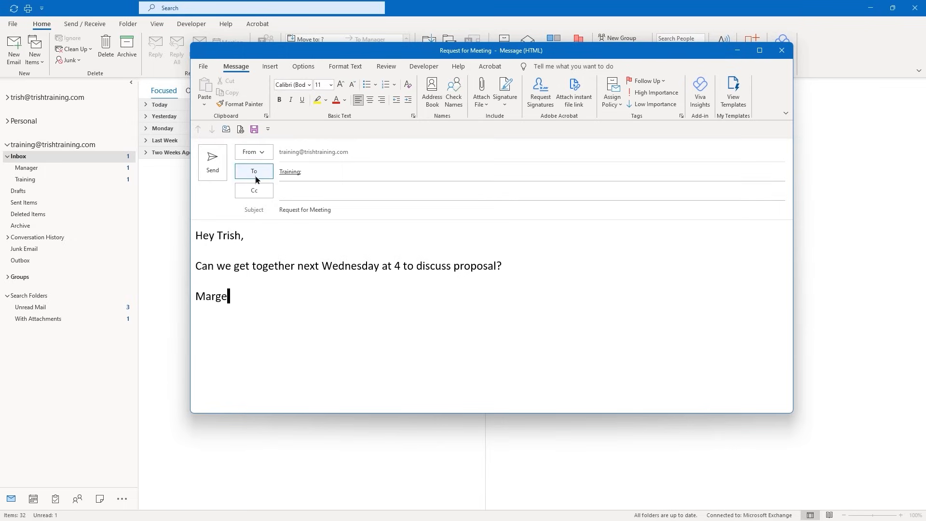
{"action": "left_click", "coordinate": [213, 163]}
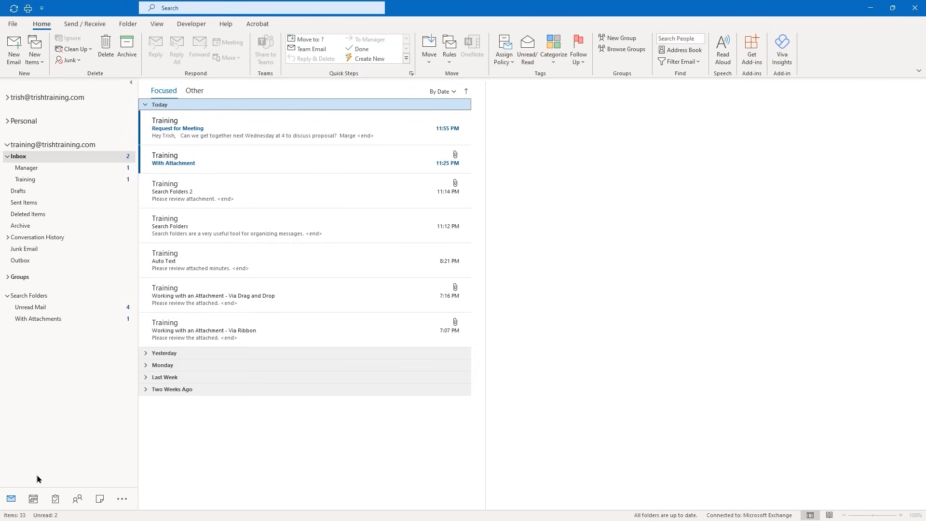
Open the calendar in its own window and snap it beside the mail window on the right half
{"action": "mouse_move", "coordinate": [34, 494]}
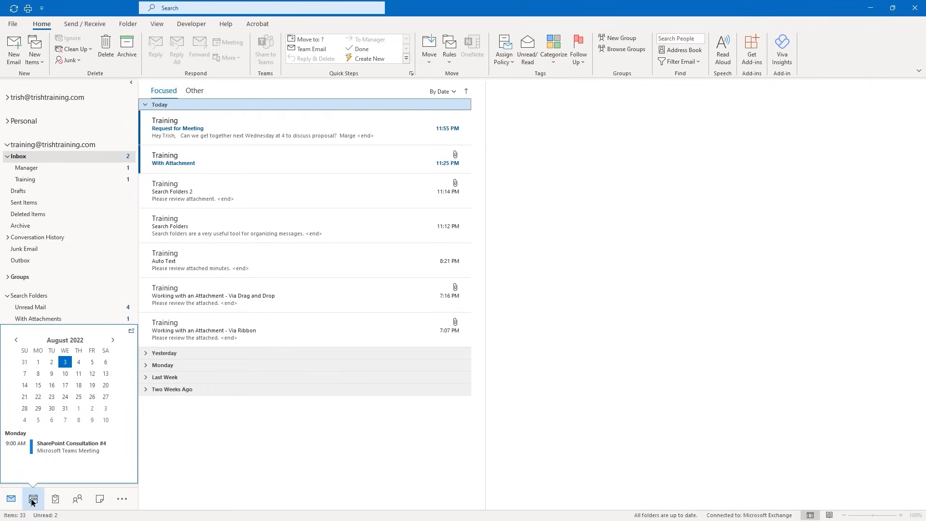
{"action": "right_click", "coordinate": [33, 500]}
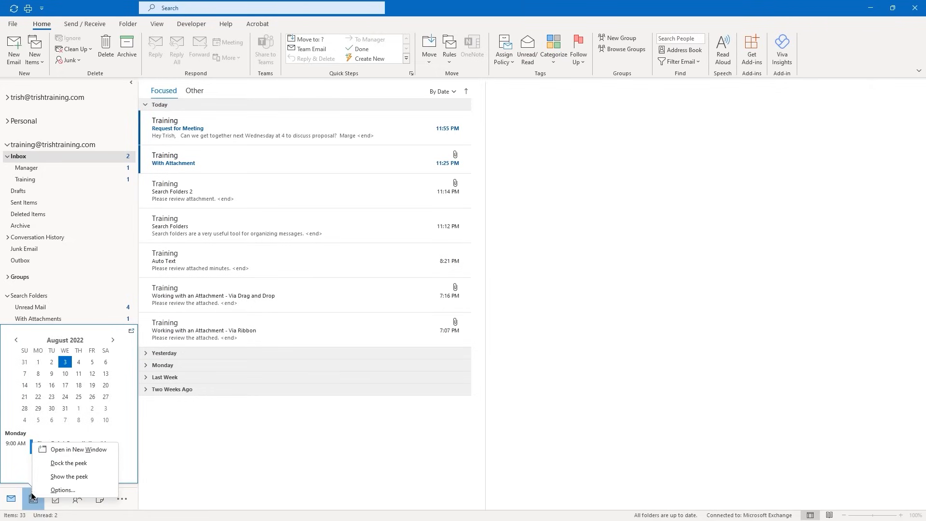
{"action": "left_click", "coordinate": [65, 453]}
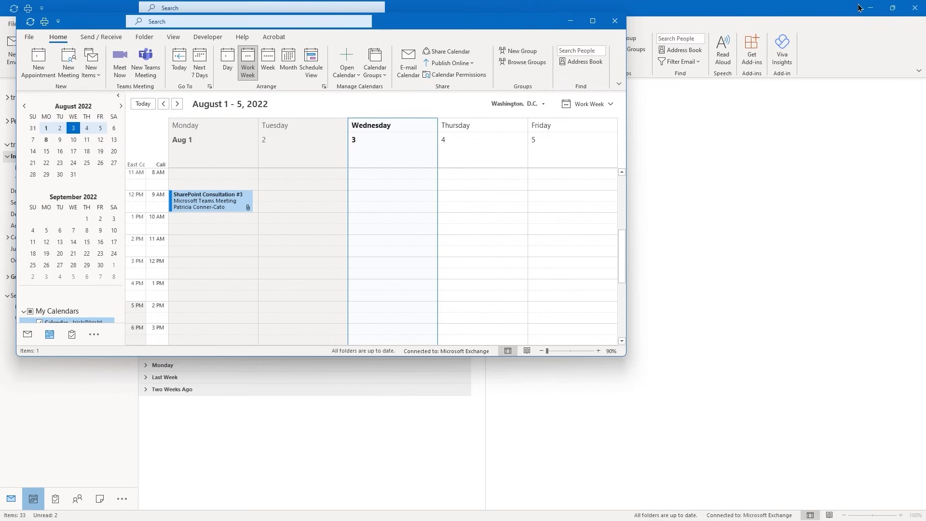
{"action": "mouse_move", "coordinate": [893, 10]}
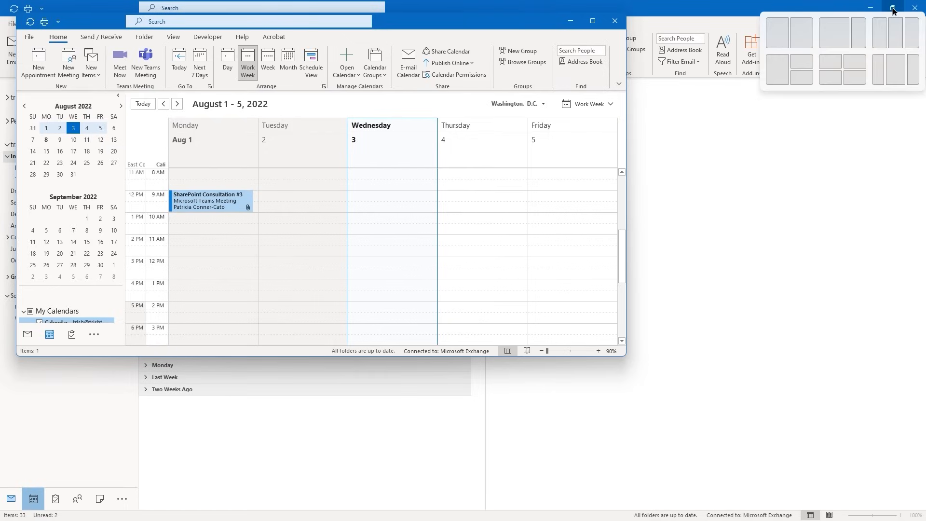
{"action": "left_click", "coordinate": [775, 30]}
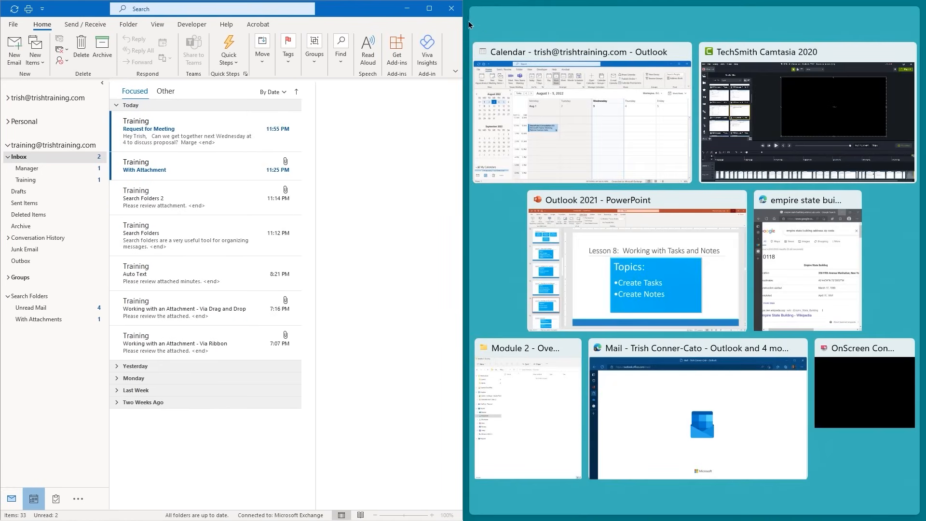
{"action": "left_click", "coordinate": [605, 89]}
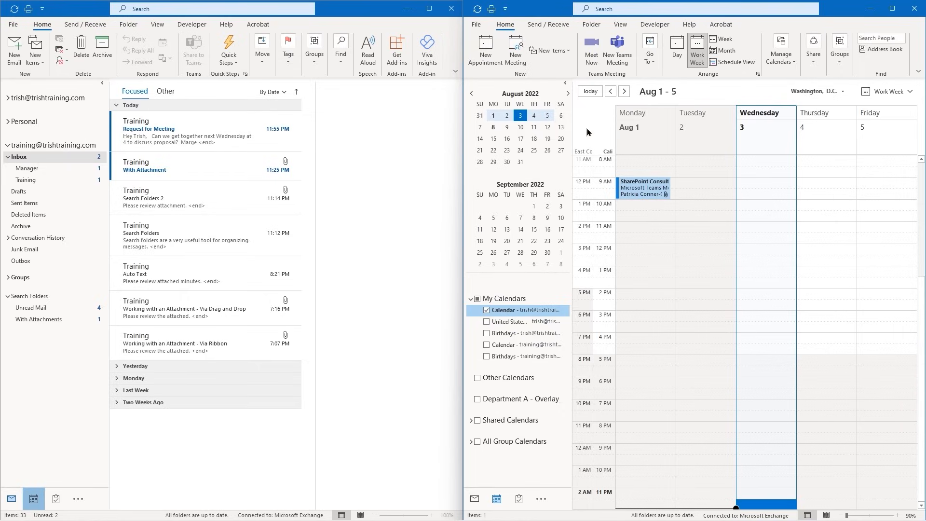
Drag the Request for Meeting email onto Wed Aug 10 at 4 PM, end it at 5:00 PM, and save
{"action": "left_click", "coordinate": [521, 129]}
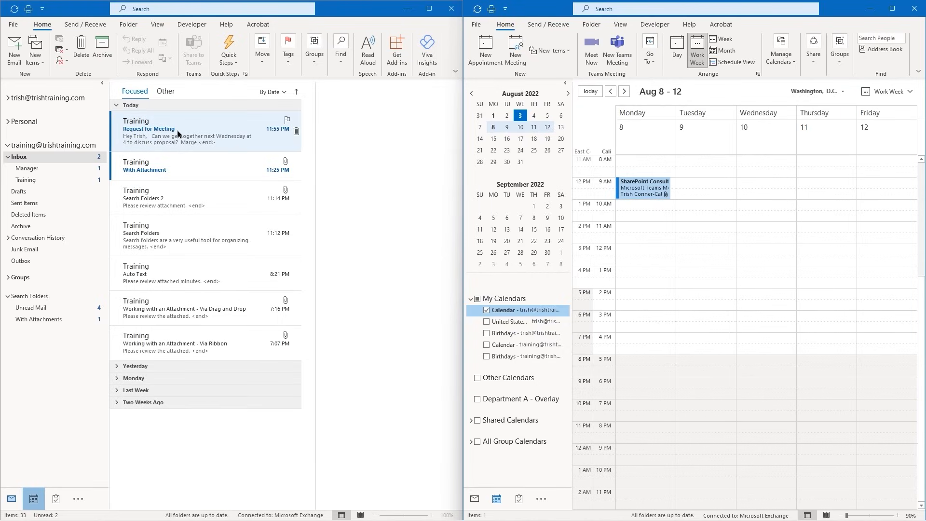
{"action": "left_click_drag", "start_coordinate": [177, 133], "coordinate": [698, 286]}
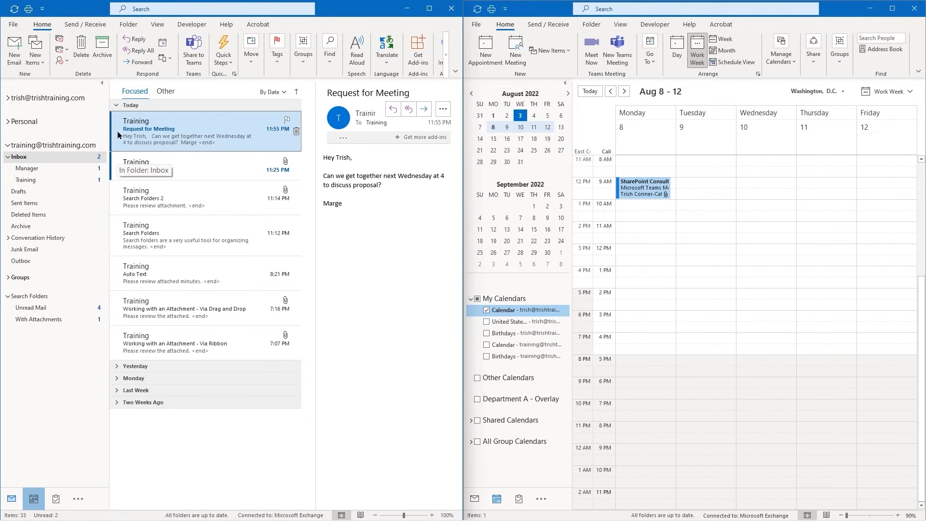
{"action": "left_click_drag", "start_coordinate": [163, 137], "coordinate": [745, 335]}
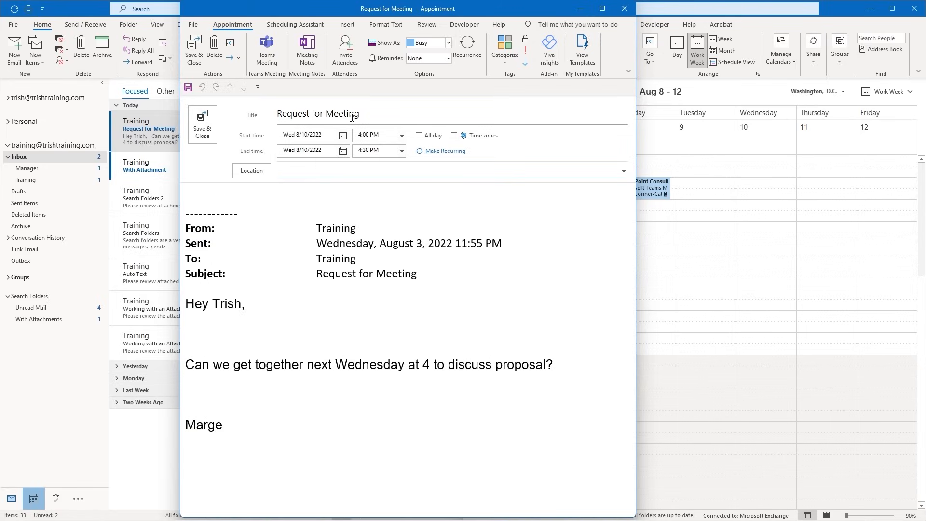
{"action": "left_click", "coordinate": [401, 152]}
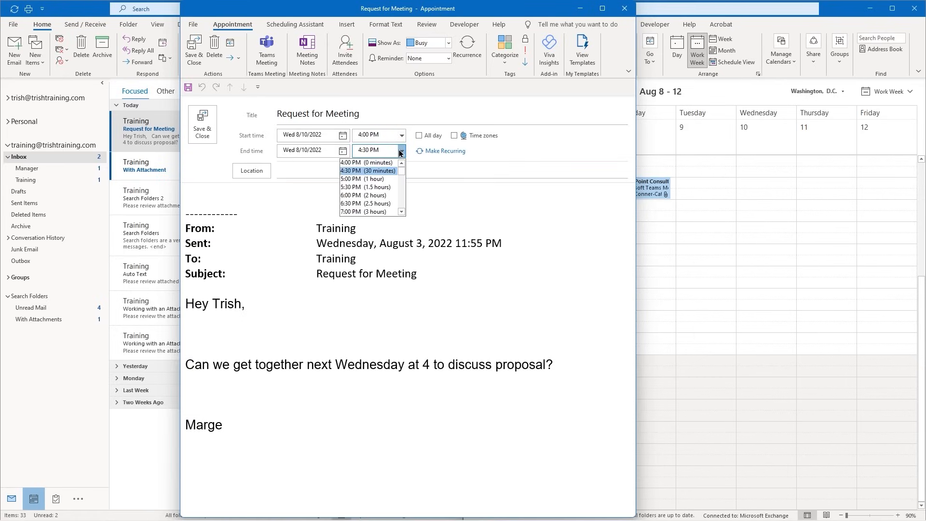
{"action": "left_click", "coordinate": [364, 180]}
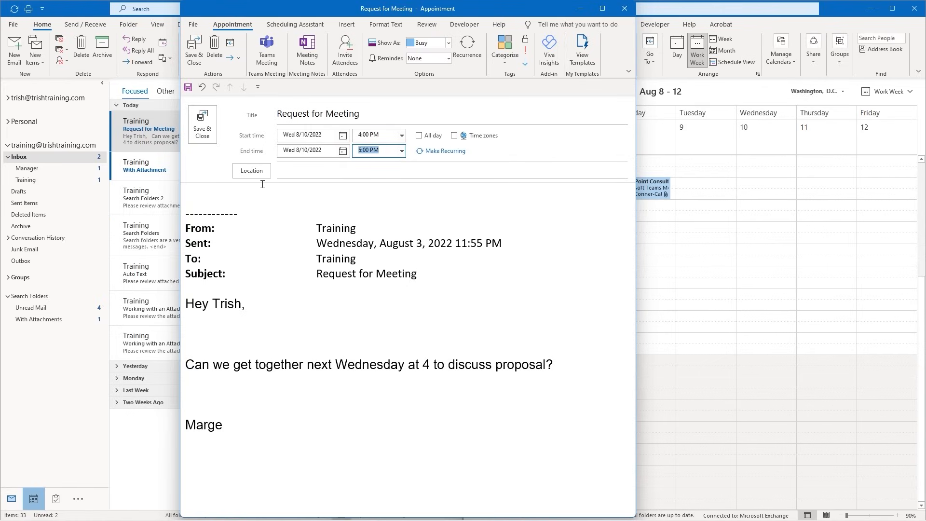
{"action": "left_click", "coordinate": [209, 127]}
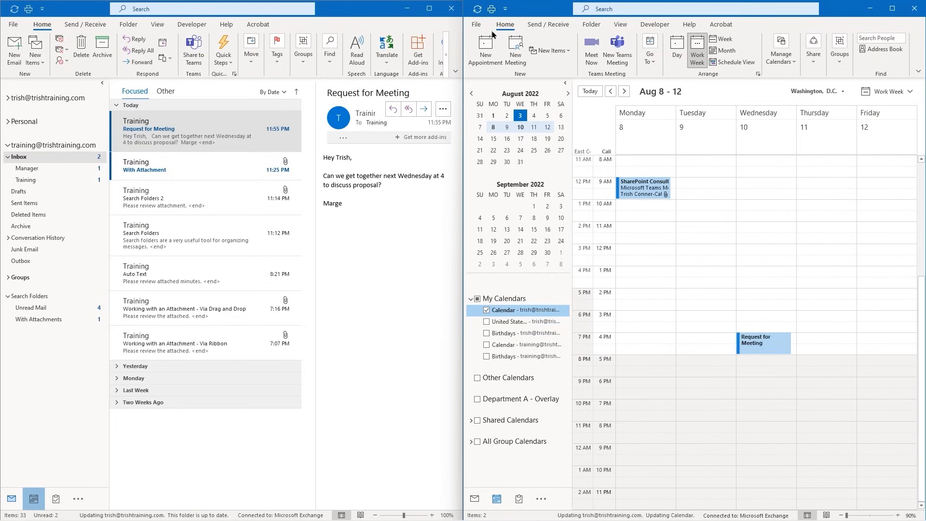
Maximize the calendar window, jump to the week of August 15–19, and select Friday at 10 AM
{"action": "left_click", "coordinate": [891, 10]}
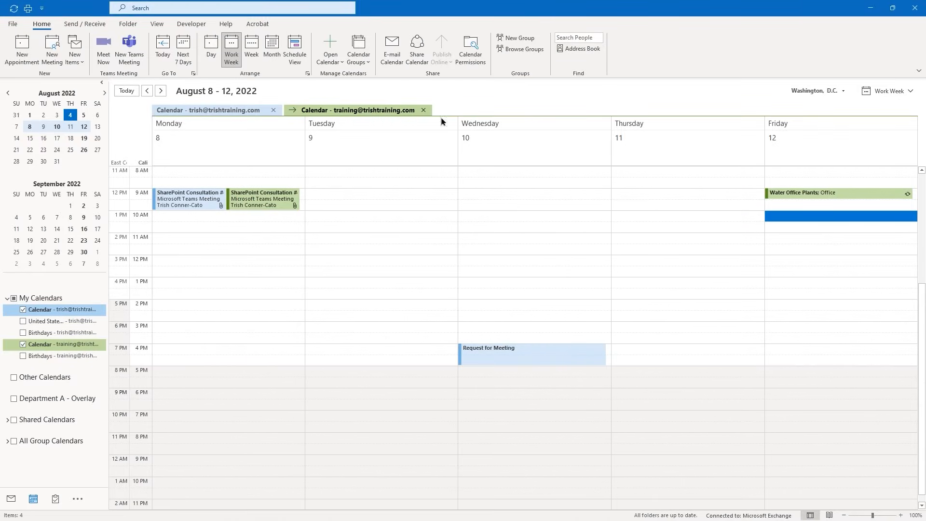
{"action": "left_click", "coordinate": [84, 139]}
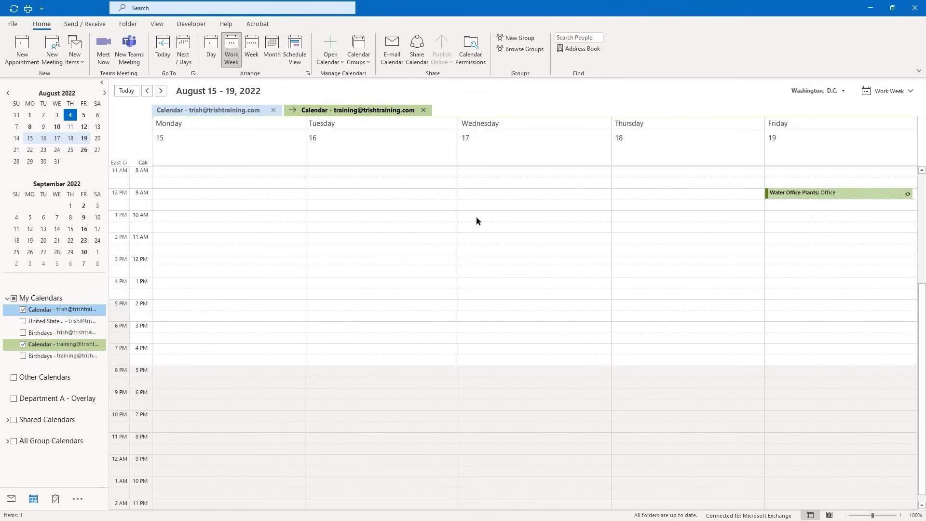
{"action": "left_click", "coordinate": [776, 219]}
Create a meeting titled 'Final Review of Proposal' in the Friday 10 AM slot
{"action": "double_click", "coordinate": [775, 215]}
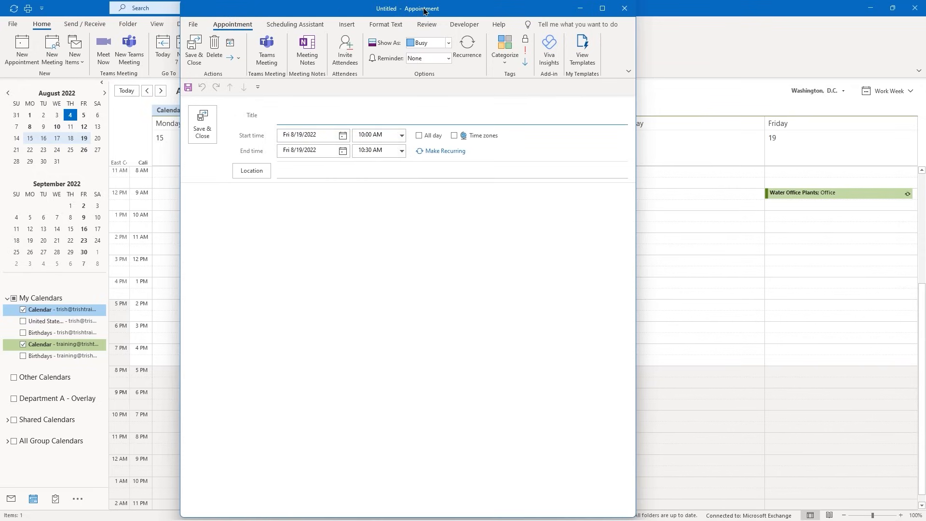
{"action": "left_click", "coordinate": [350, 57]}
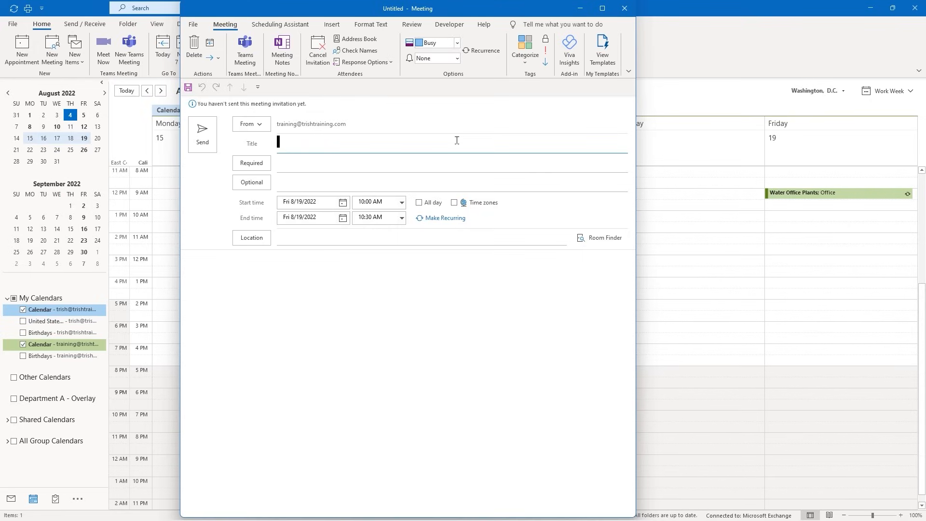
{"action": "type", "text": "Final Review of Props"}
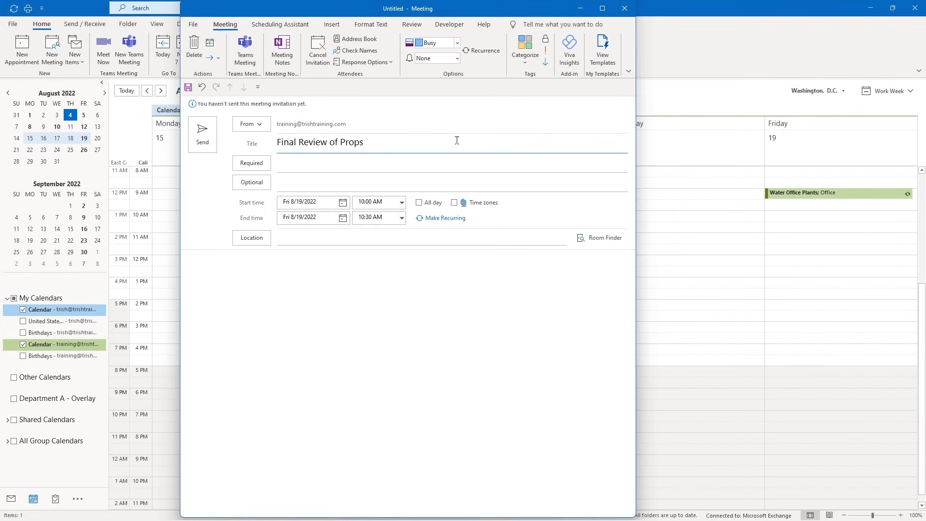
{"action": "key", "text": "BackSpace"}
{"action": "type", "text": "osal"}
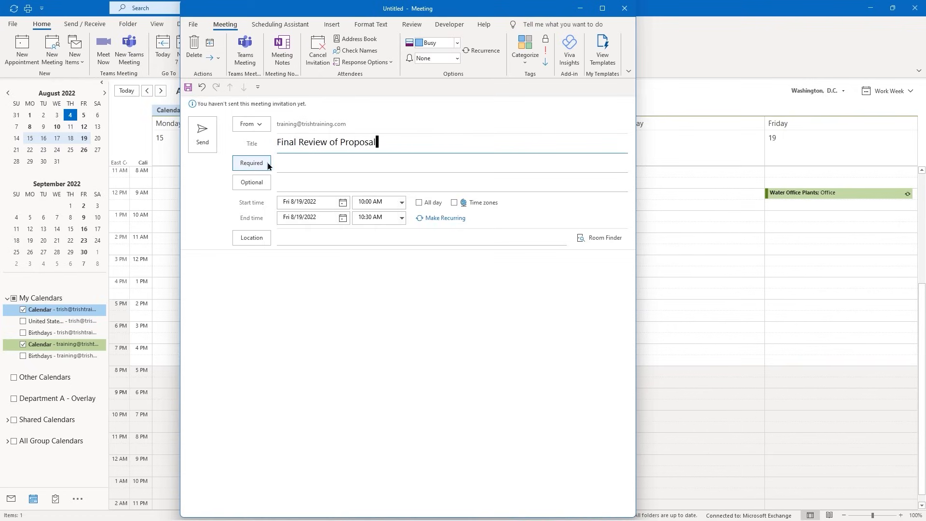
Add a required attendee from recent people, end at 11:00 AM, and set location Conference Room A
{"action": "left_click", "coordinate": [284, 162]}
{"action": "left_click", "coordinate": [266, 281]}
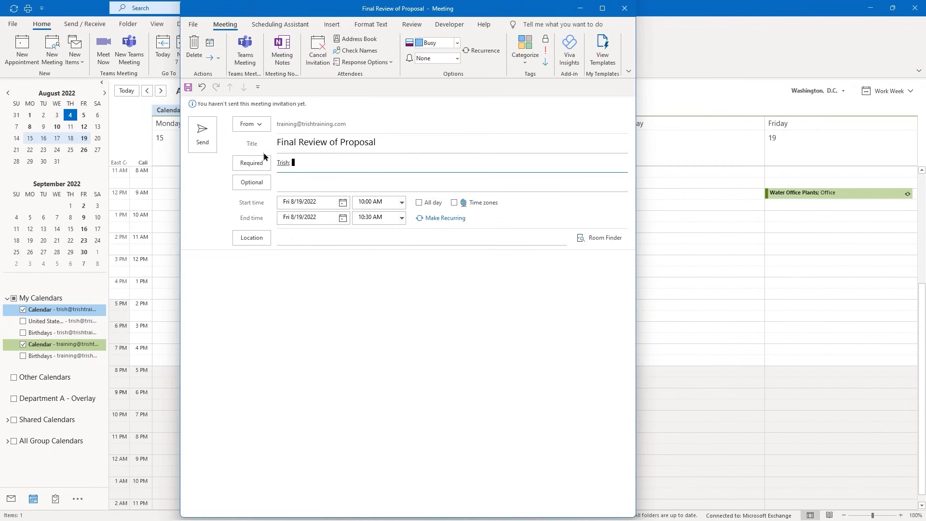
{"action": "left_click", "coordinate": [402, 218]}
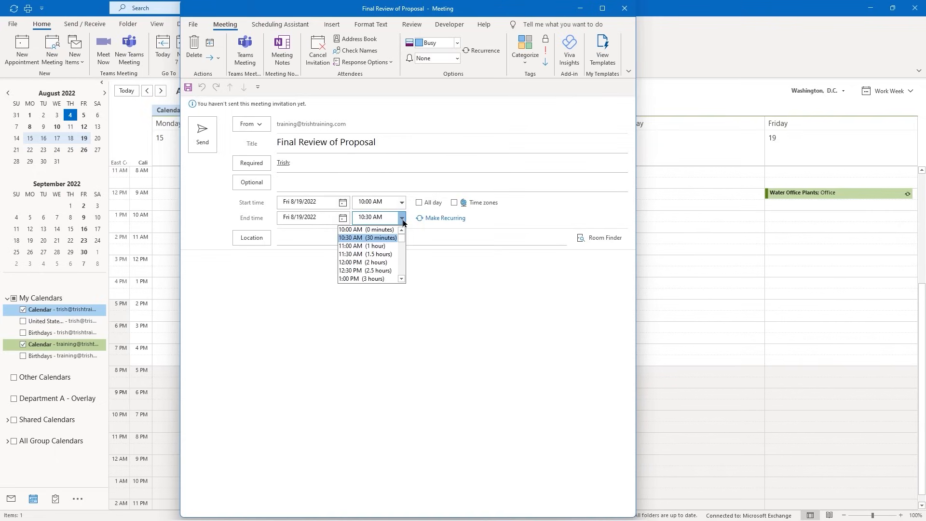
{"action": "left_click", "coordinate": [376, 246]}
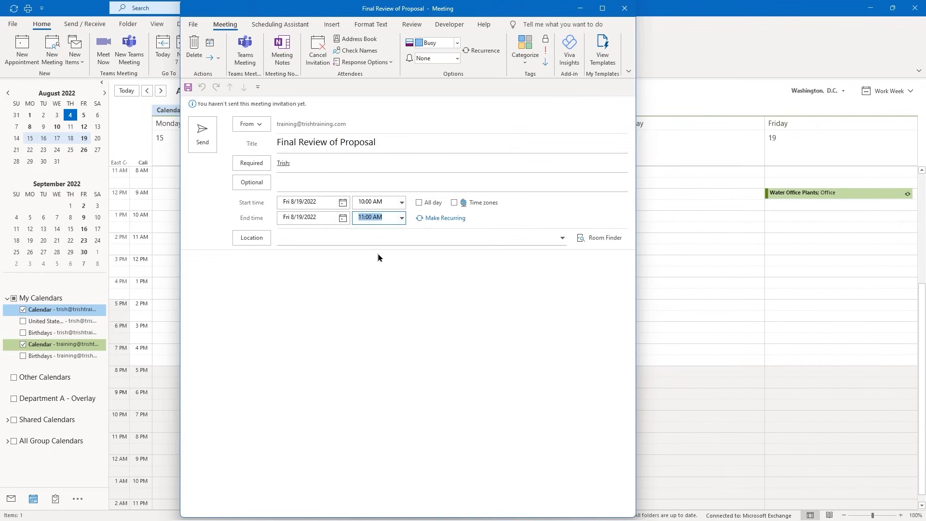
{"action": "left_click", "coordinate": [306, 235]}
{"action": "type", "text": "C"}
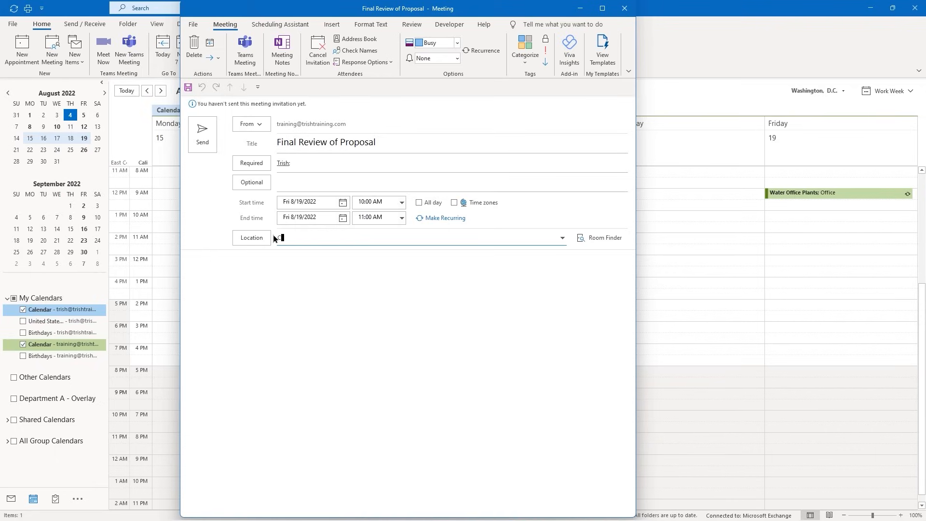
{"action": "type", "text": "onference Room A"}
{"action": "left_click", "coordinate": [186, 264]}
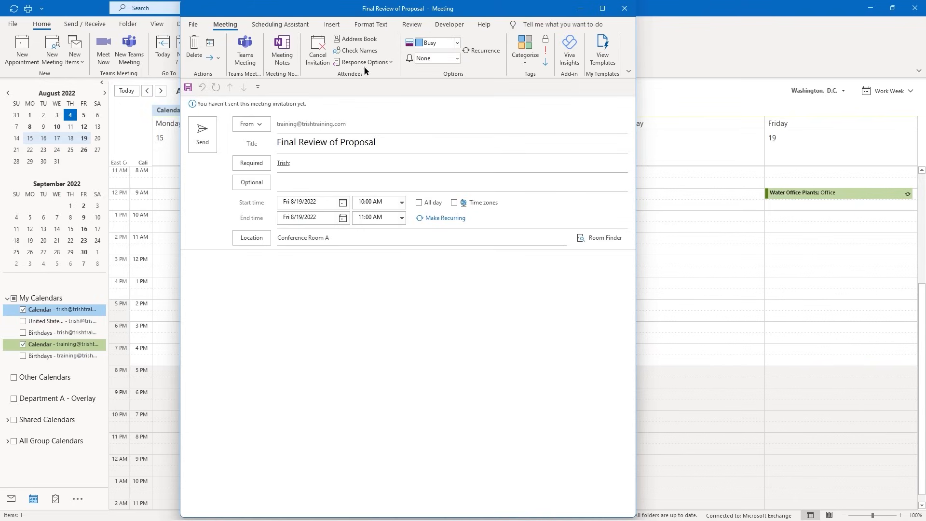
{"action": "left_click", "coordinate": [337, 26]}
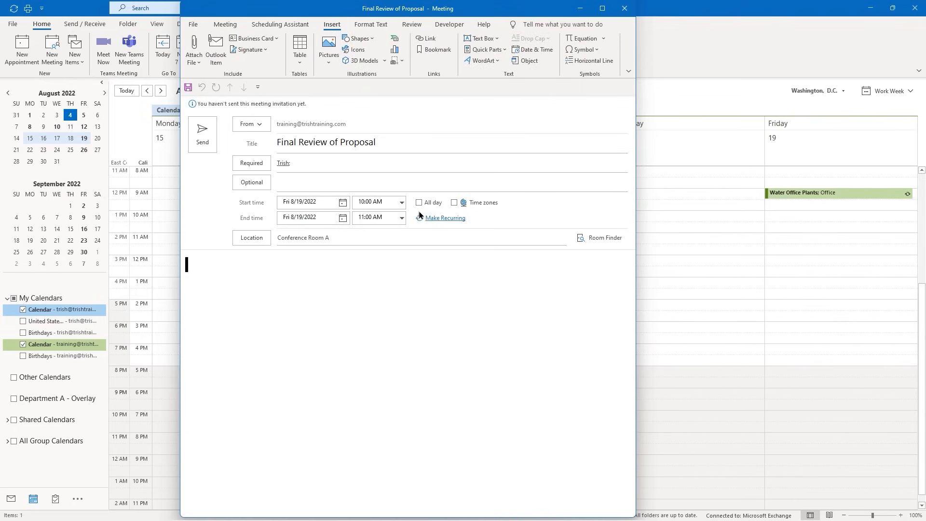
Look through Quick Parts and the saved templates list, then send the Final Review of Proposal invitation
{"action": "left_click", "coordinate": [496, 52]}
{"action": "mouse_move", "coordinate": [491, 66]}
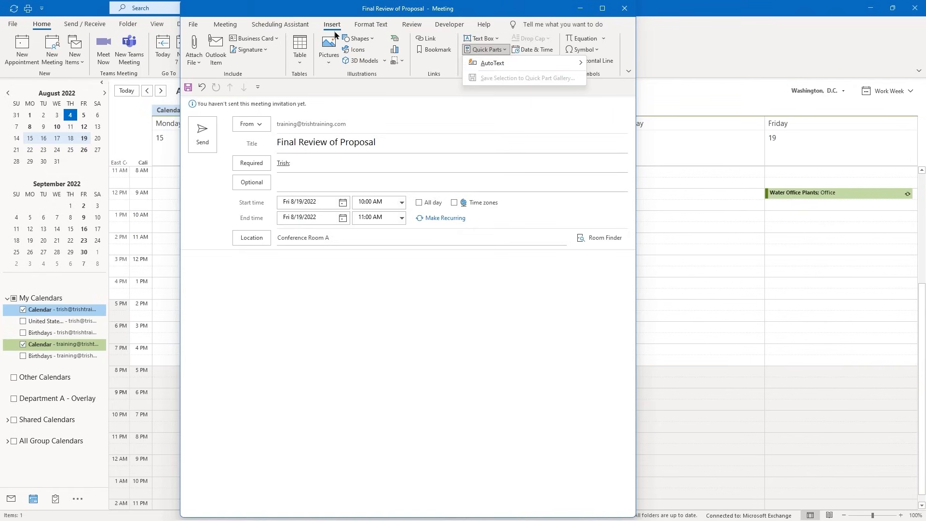
{"action": "left_click", "coordinate": [226, 25]}
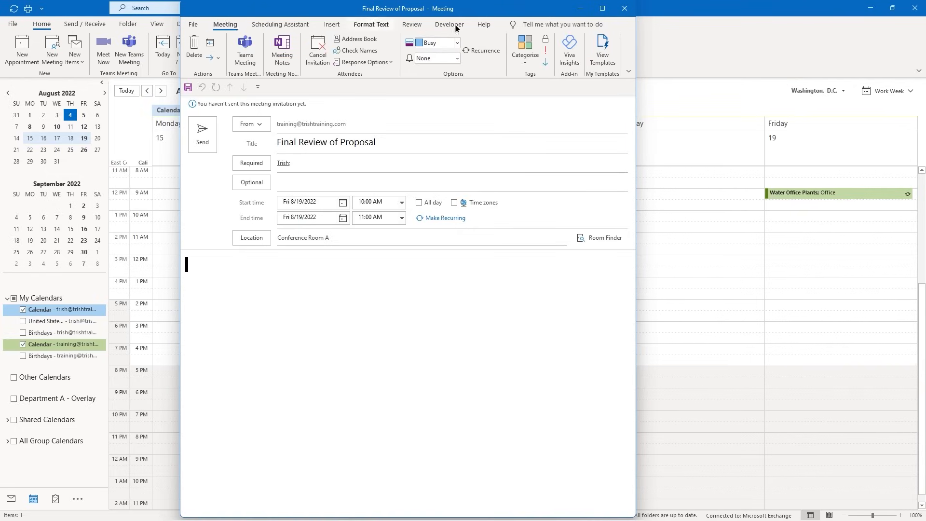
{"action": "left_click", "coordinate": [606, 52]}
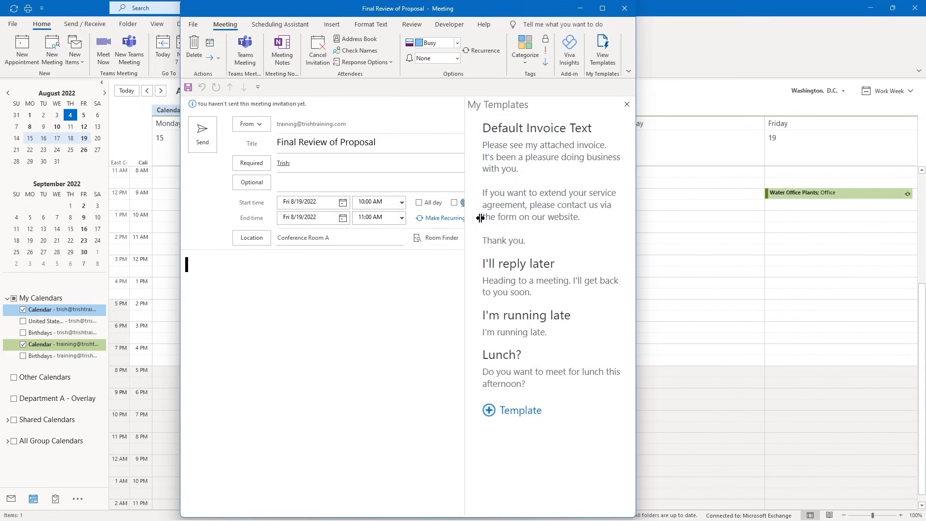
{"action": "left_click", "coordinate": [628, 105]}
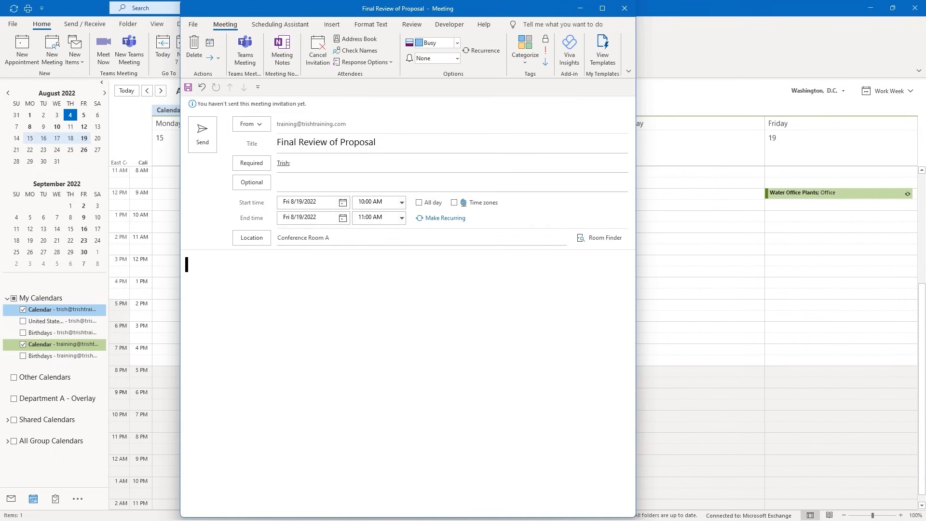
{"action": "left_click", "coordinate": [204, 142]}
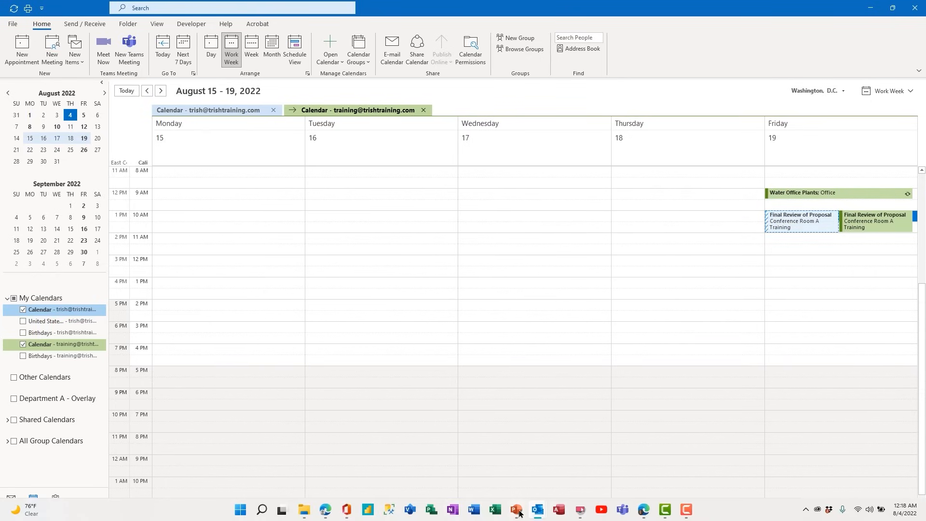
Open the 'Final Review of Proposal' invitation under Today in the other account's Inbox
{"action": "mouse_move", "coordinate": [539, 511]}
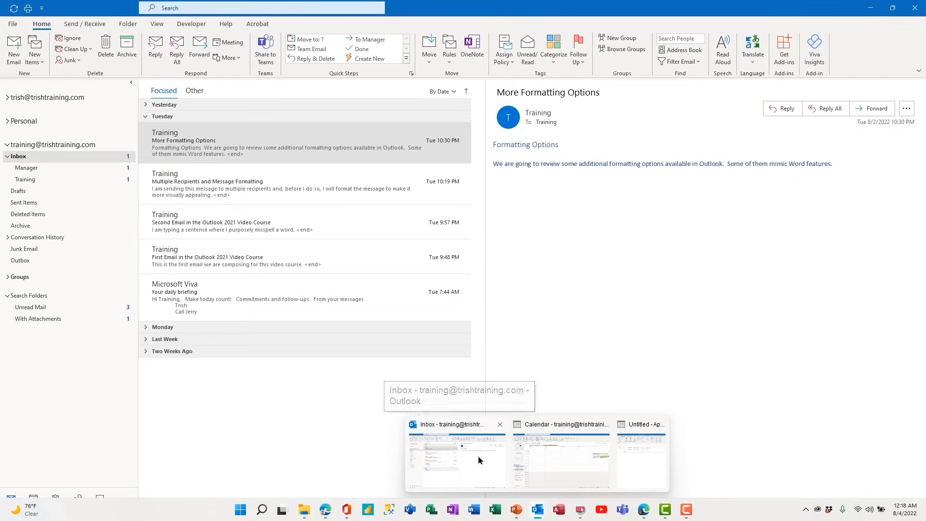
{"action": "left_click", "coordinate": [477, 455]}
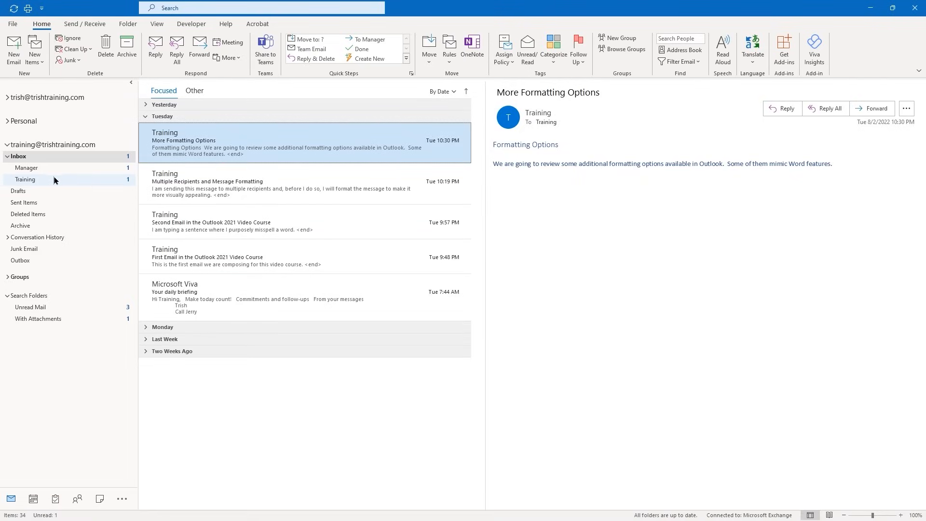
{"action": "left_click", "coordinate": [7, 99]}
{"action": "left_click", "coordinate": [15, 111]}
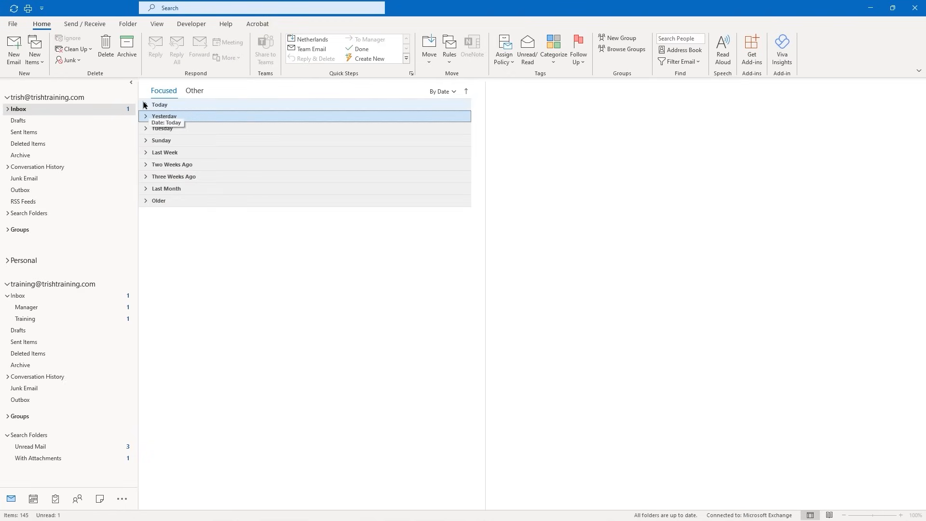
{"action": "left_click", "coordinate": [145, 105]}
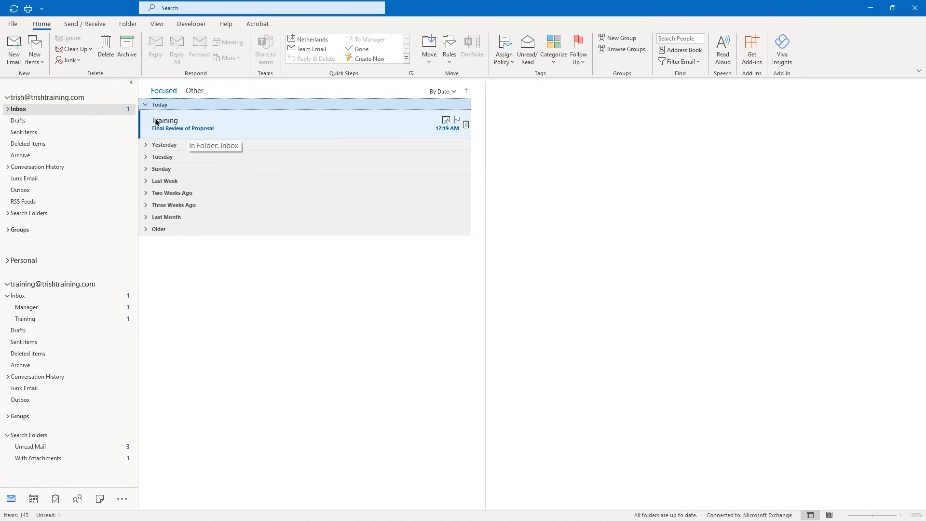
{"action": "left_click", "coordinate": [211, 130]}
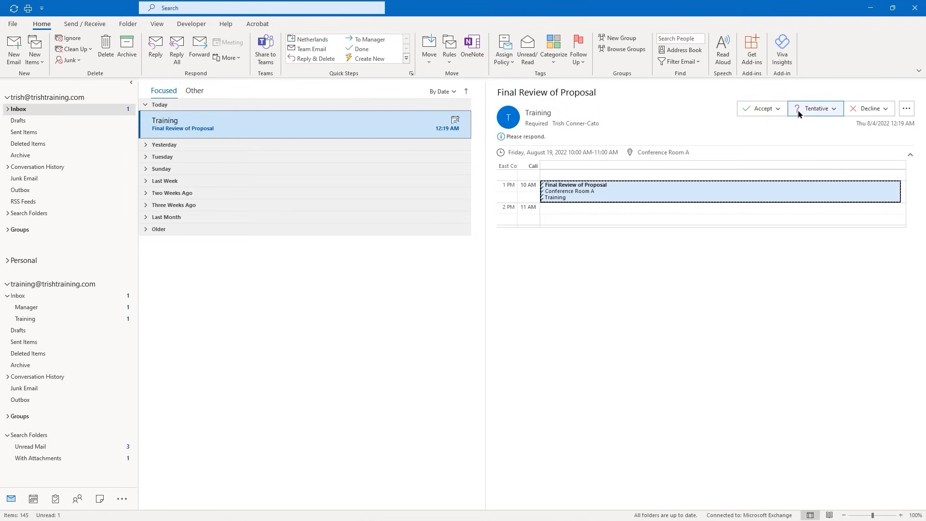
Accept the Friday, August 19 'Final Review of Proposal' invitation and send the response now
{"action": "left_click", "coordinate": [758, 111]}
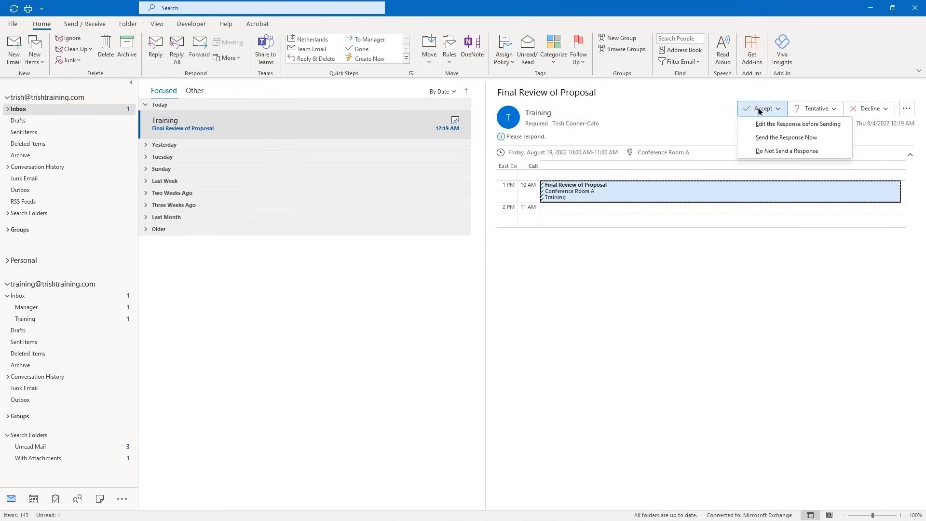
{"action": "left_click", "coordinate": [770, 139]}
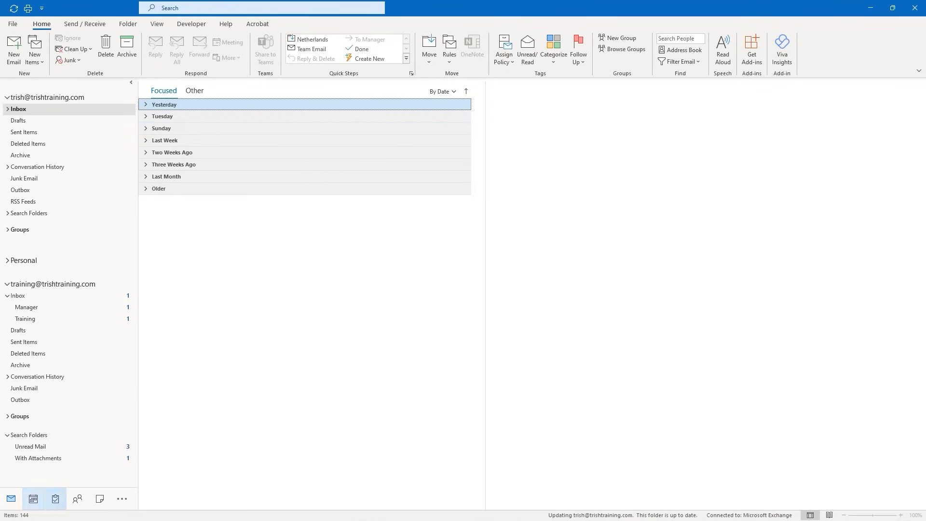
{"action": "mouse_move", "coordinate": [536, 516]}
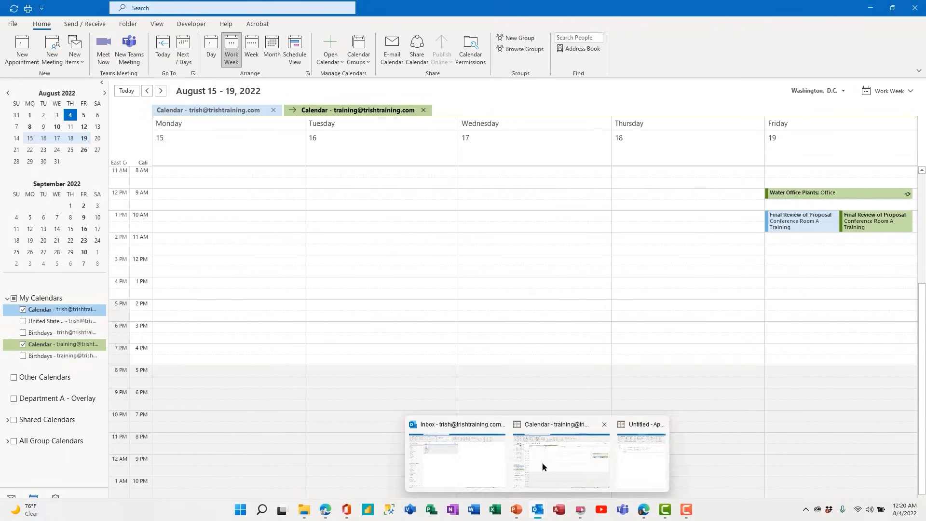
Compare the two accounts' calendars hidden, overlaid and side by side, then close the other pane
{"action": "left_click", "coordinate": [543, 464]}
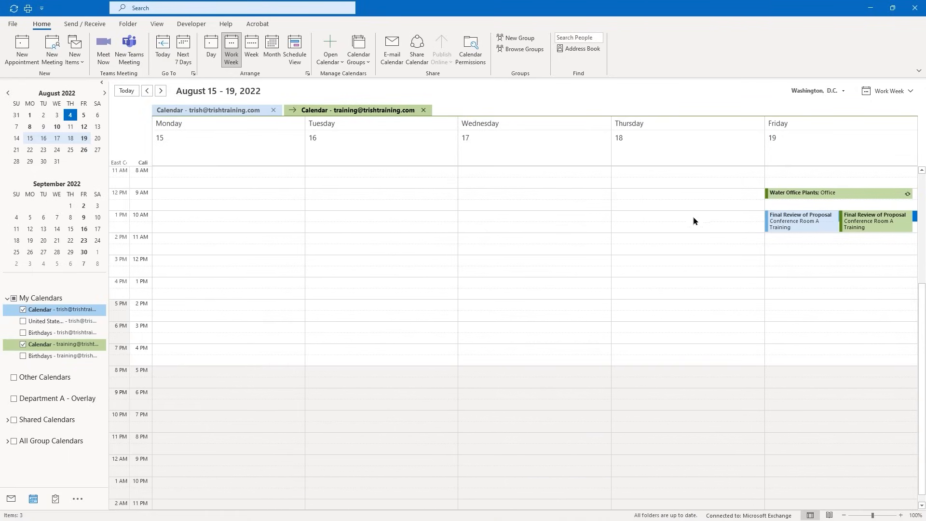
{"action": "left_click", "coordinate": [22, 310]}
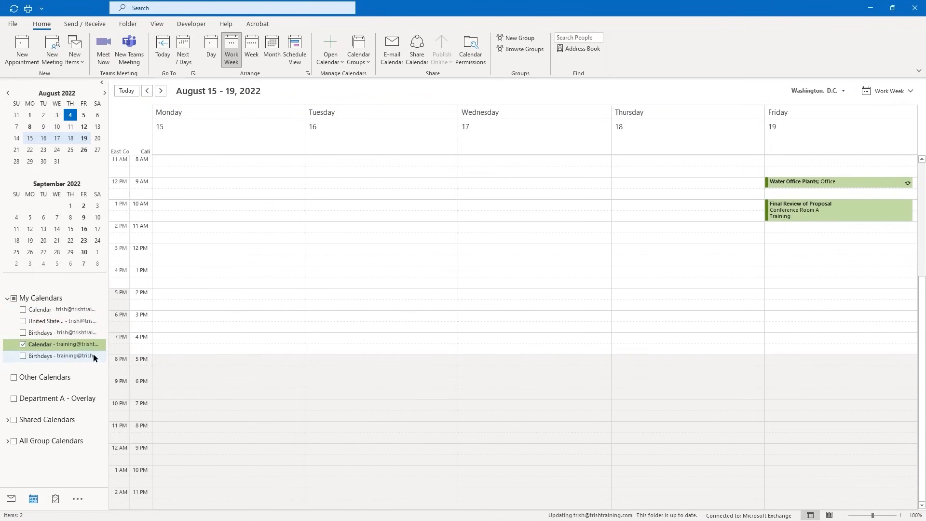
{"action": "mouse_move", "coordinate": [787, 212]}
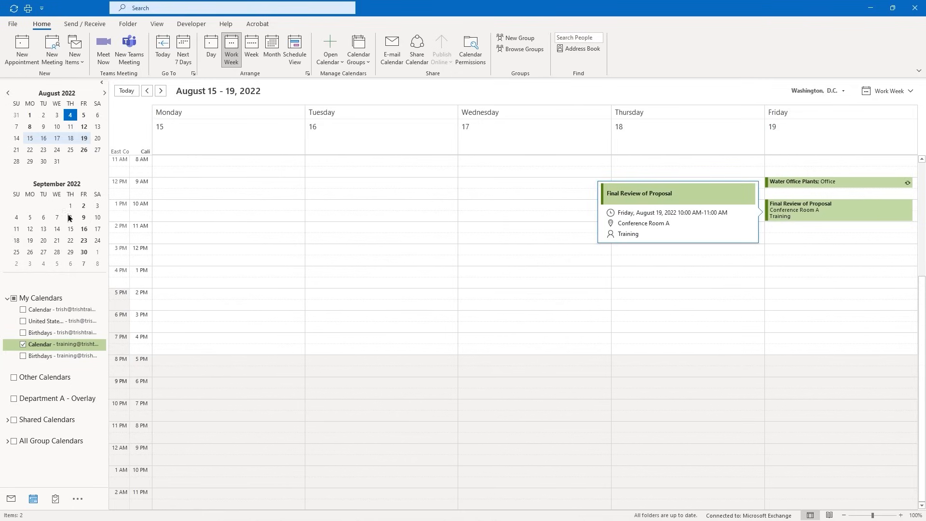
{"action": "left_click", "coordinate": [23, 310]}
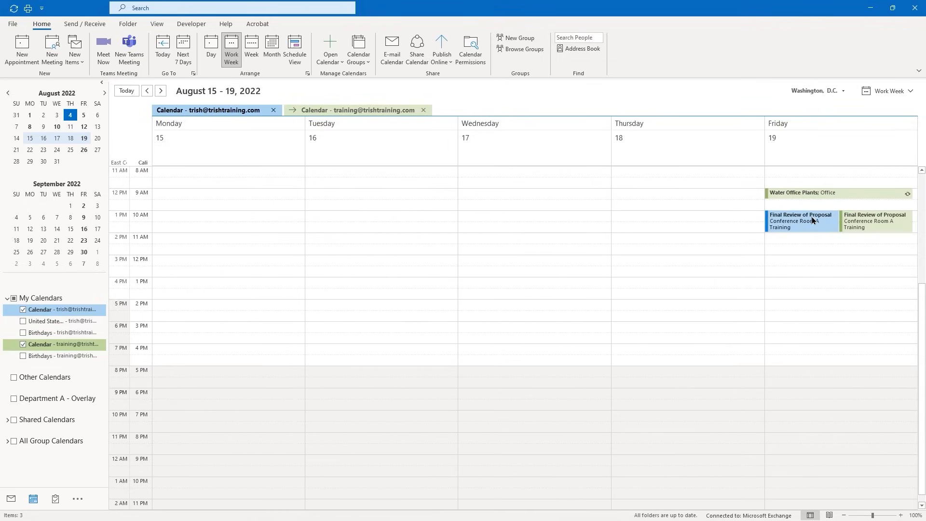
{"action": "left_click", "coordinate": [295, 112]}
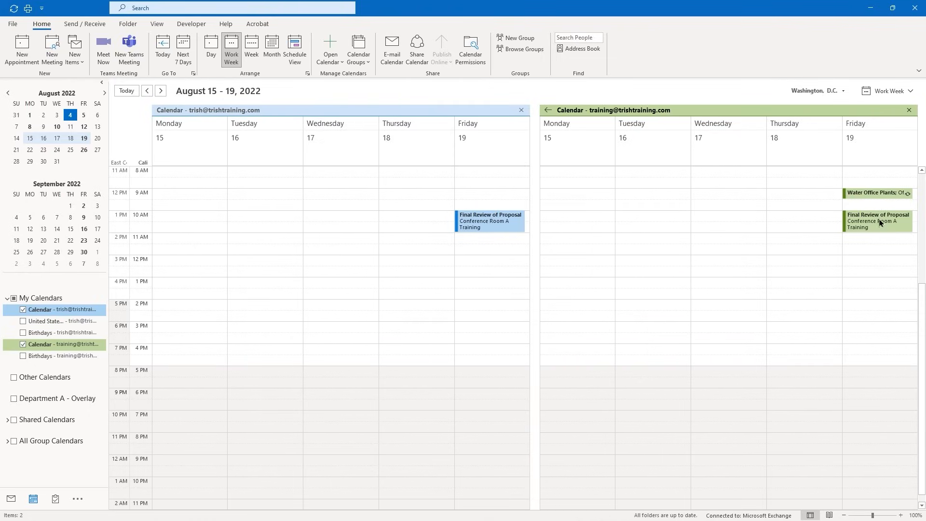
{"action": "left_click", "coordinate": [521, 110]}
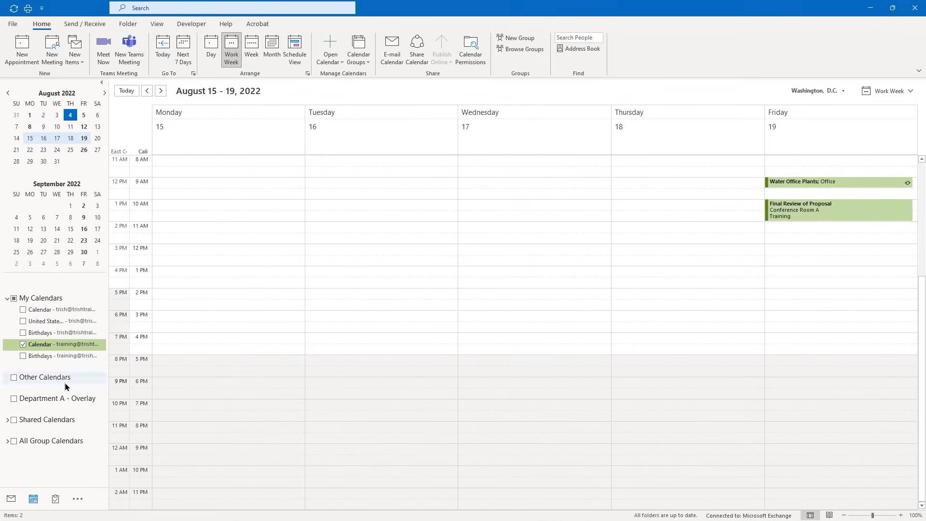
Leave only the training calendar checked under My Calendars
{"action": "left_click", "coordinate": [24, 344]}
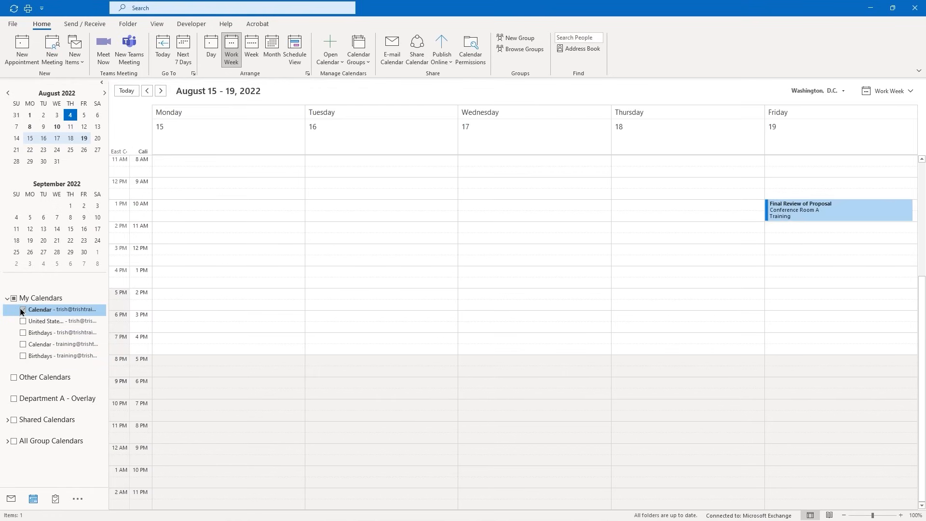
{"action": "left_click", "coordinate": [24, 344]}
{"action": "left_click", "coordinate": [23, 310]}
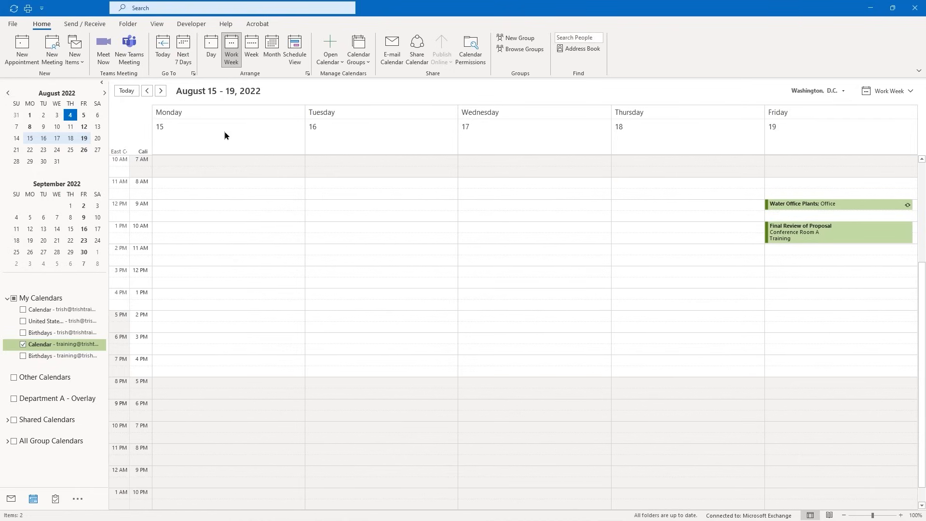
Go to the September 12–16 week and start a new appointment on Thursday the 15th
{"action": "left_click", "coordinate": [71, 229]}
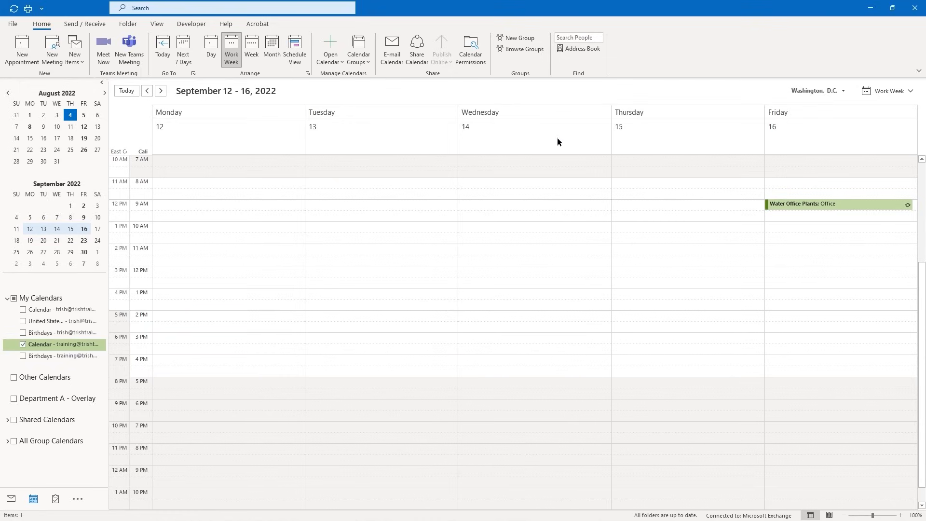
{"action": "left_click", "coordinate": [616, 160]}
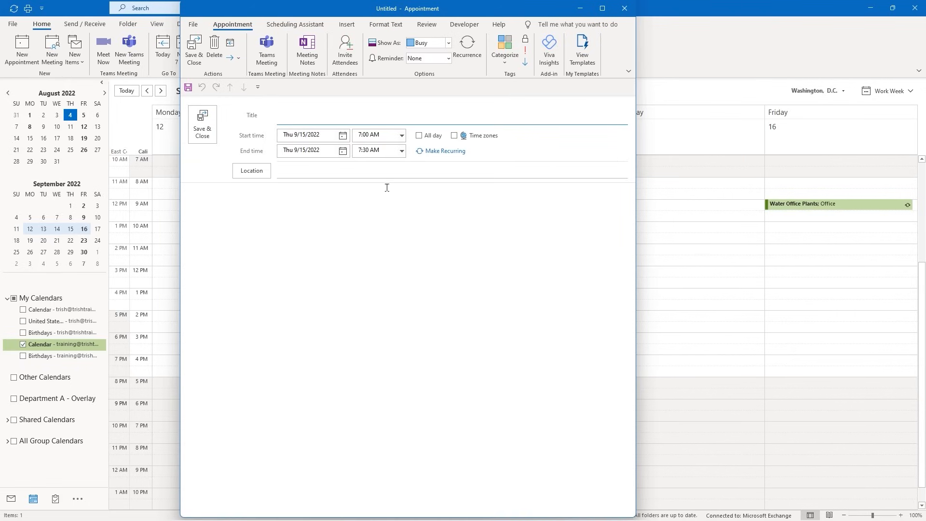
Make it an all-day 'Staff Appreciation Day' event at Land Park and save it
{"action": "left_click", "coordinate": [420, 137]}
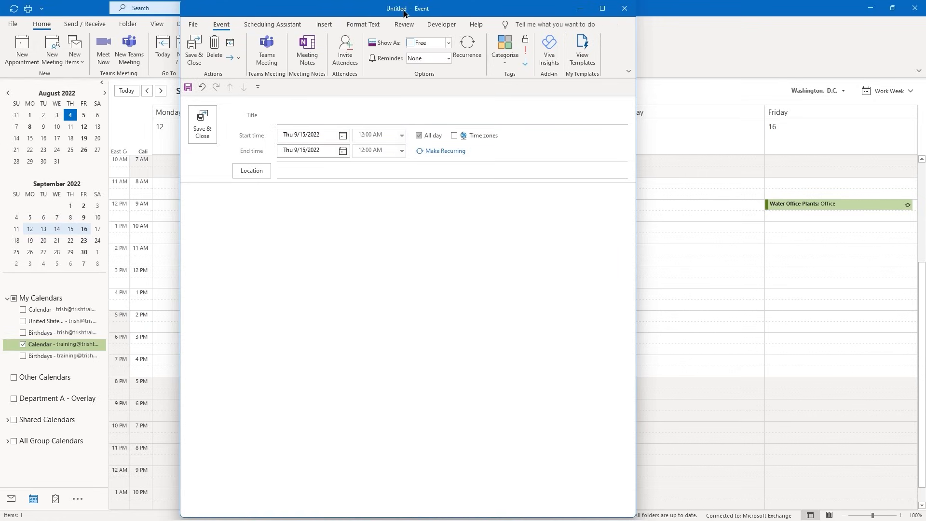
{"action": "left_click", "coordinate": [296, 118]}
{"action": "type", "text": "Staf"}
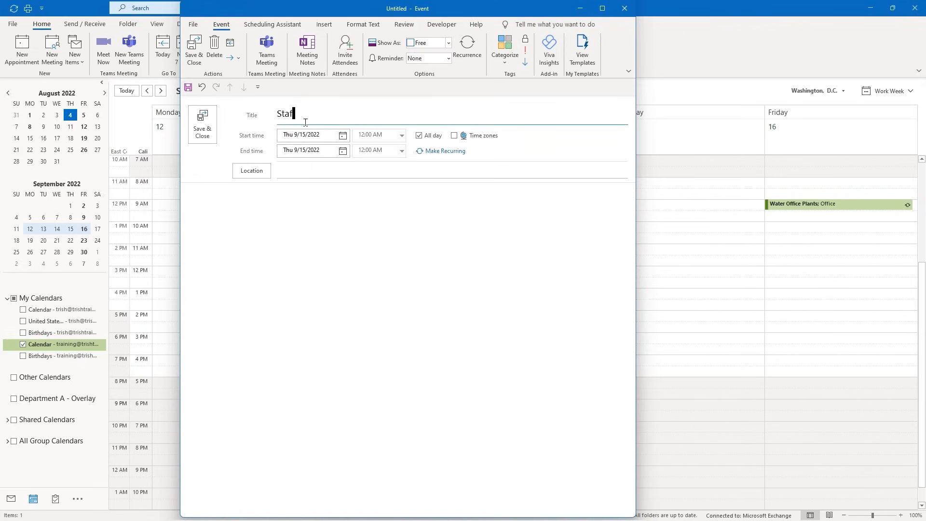
{"action": "type", "text": "f Appreciation Day"}
{"action": "left_click", "coordinate": [296, 169]}
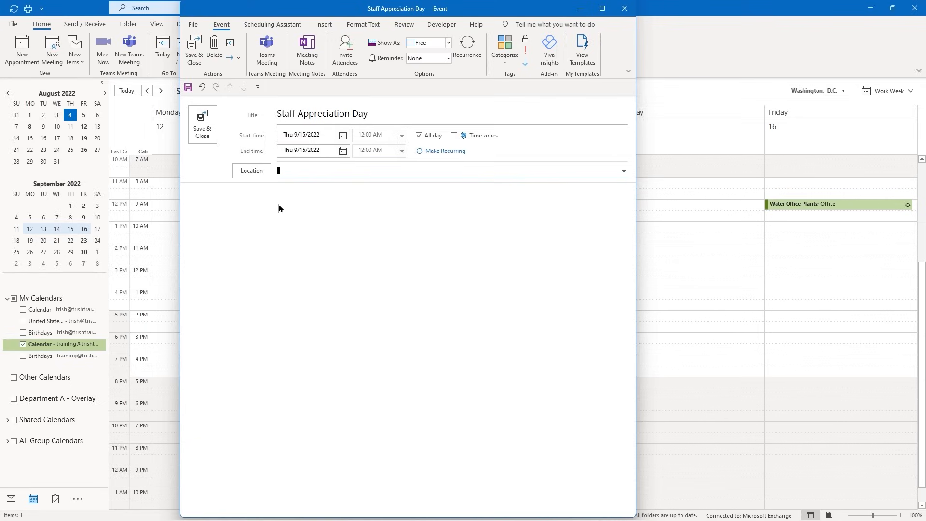
{"action": "type", "text": "Land Park"}
{"action": "left_click", "coordinate": [199, 132]}
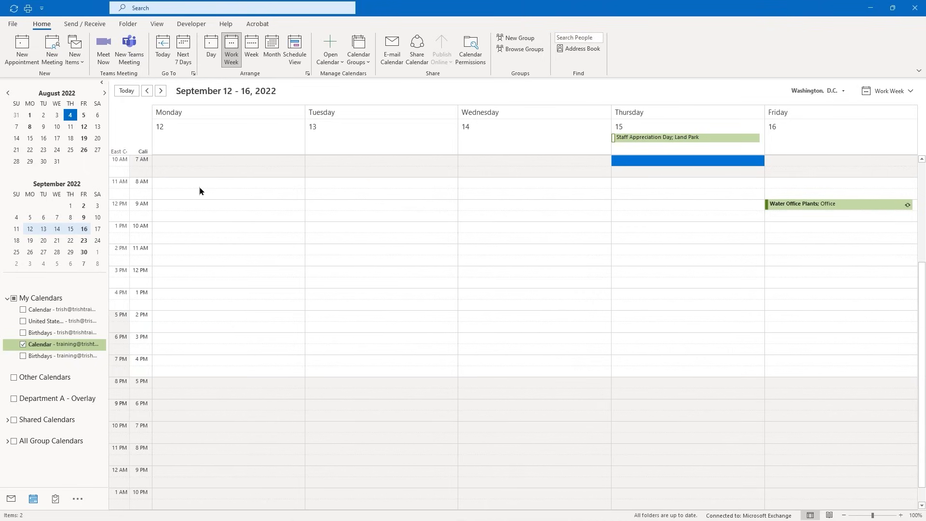
{"action": "left_click", "coordinate": [15, 24]}
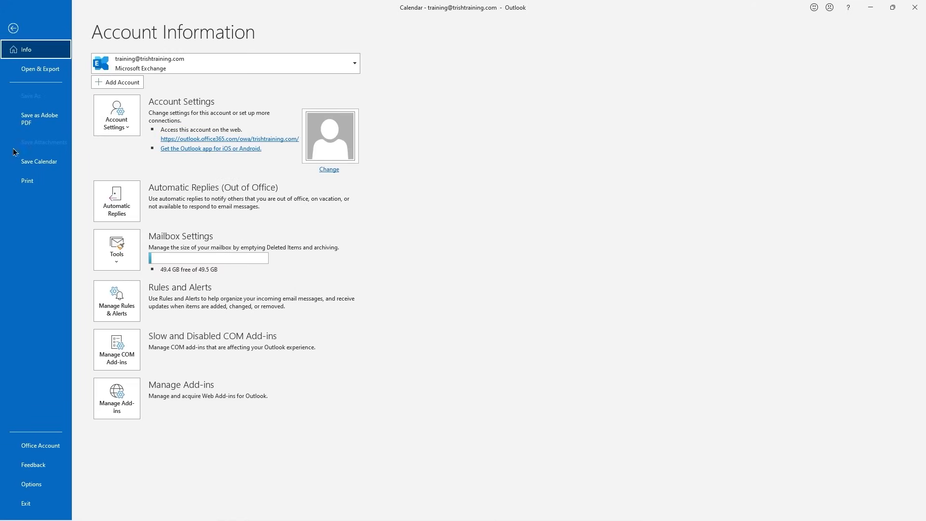
{"action": "left_click", "coordinate": [13, 29]}
{"action": "left_click", "coordinate": [13, 27]}
{"action": "left_click", "coordinate": [14, 28]}
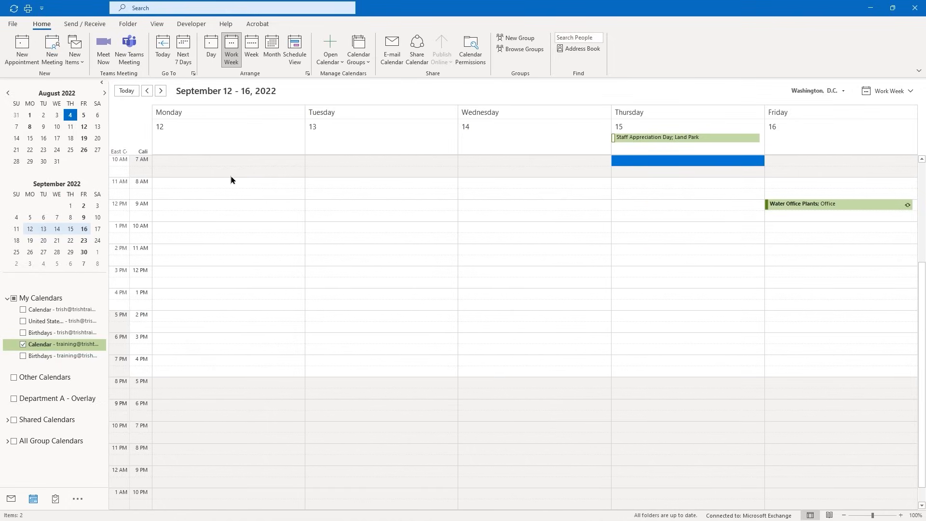
Open Print with Ctrl+P and preview Daily, Weekly, Monthly, Tri-fold and Calendar Details styles
{"action": "key", "text": "ctrl+p"}
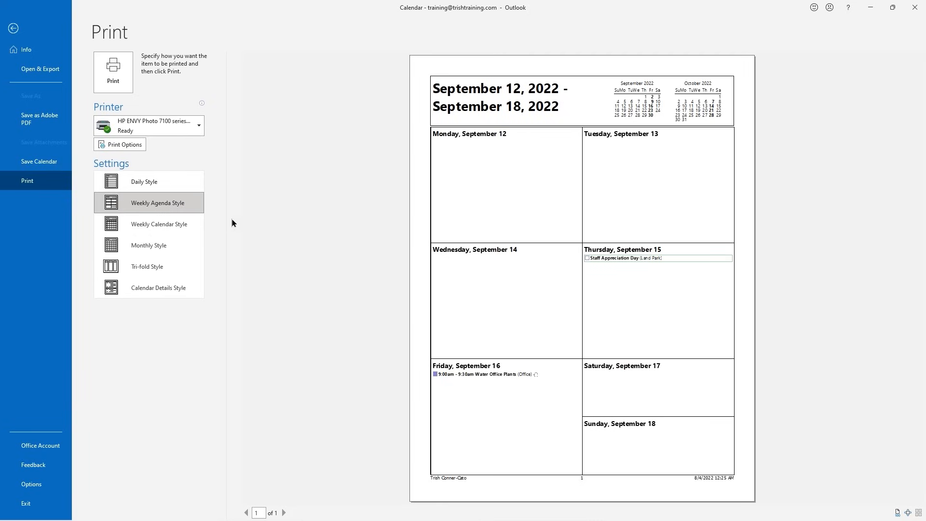
{"action": "left_click", "coordinate": [142, 187]}
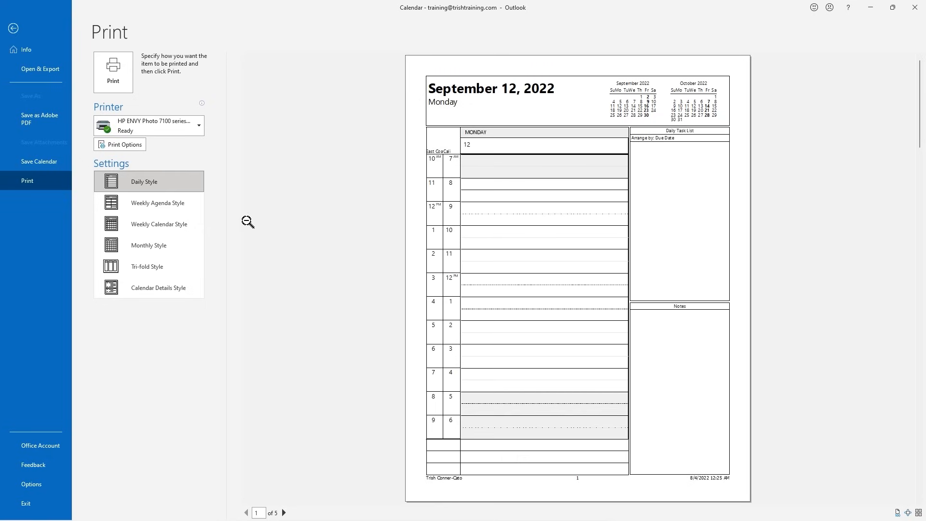
{"action": "left_click", "coordinate": [163, 226]}
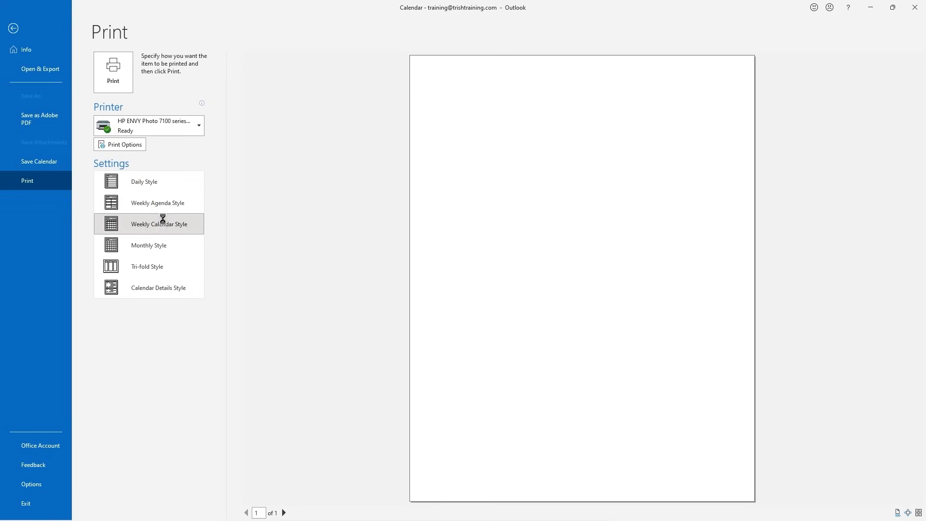
{"action": "left_click", "coordinate": [159, 248]}
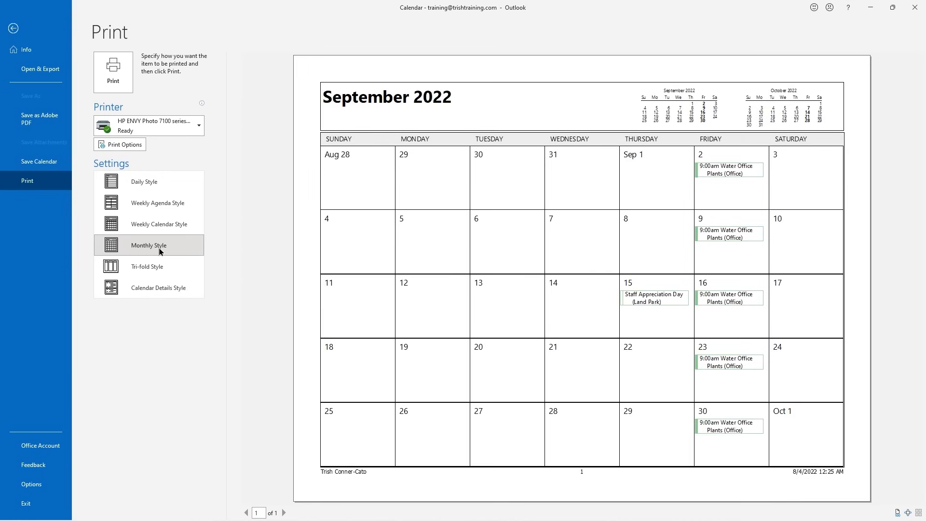
{"action": "left_click", "coordinate": [169, 269]}
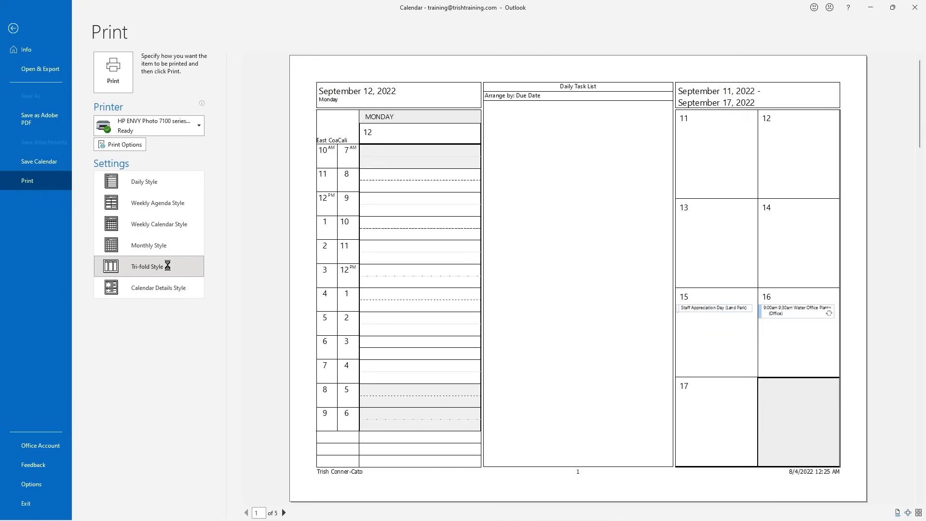
{"action": "left_click", "coordinate": [167, 287]}
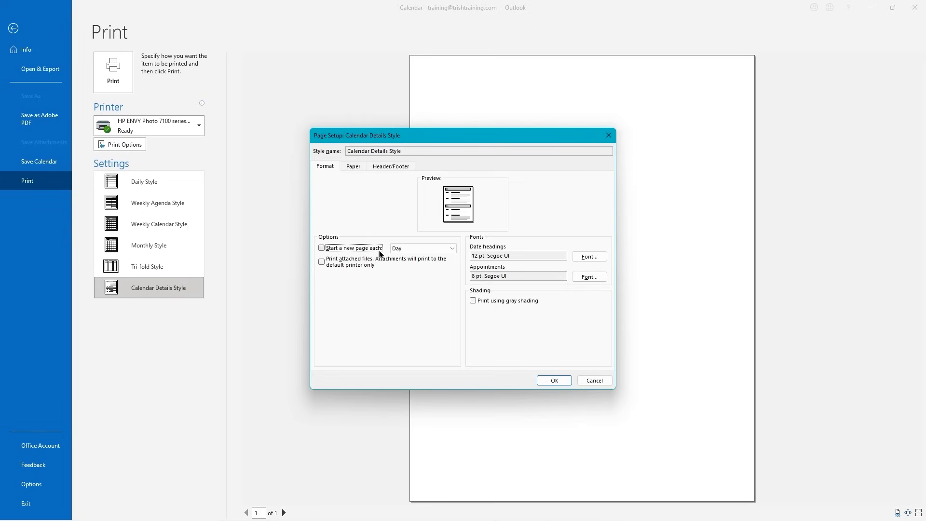
Keep 'Start a new page each' on Day, cancel Page Setup, and switch to Monthly Style
{"action": "left_click", "coordinate": [452, 249]}
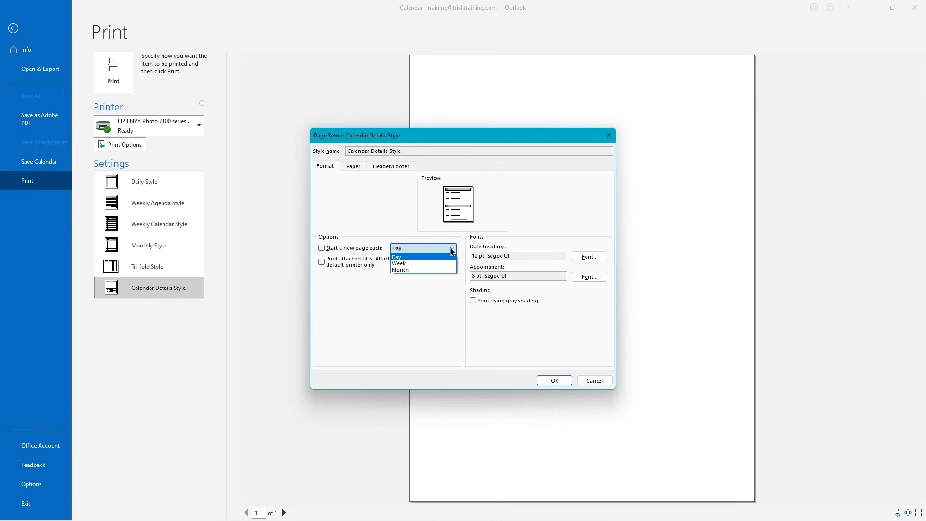
{"action": "left_click", "coordinate": [452, 249]}
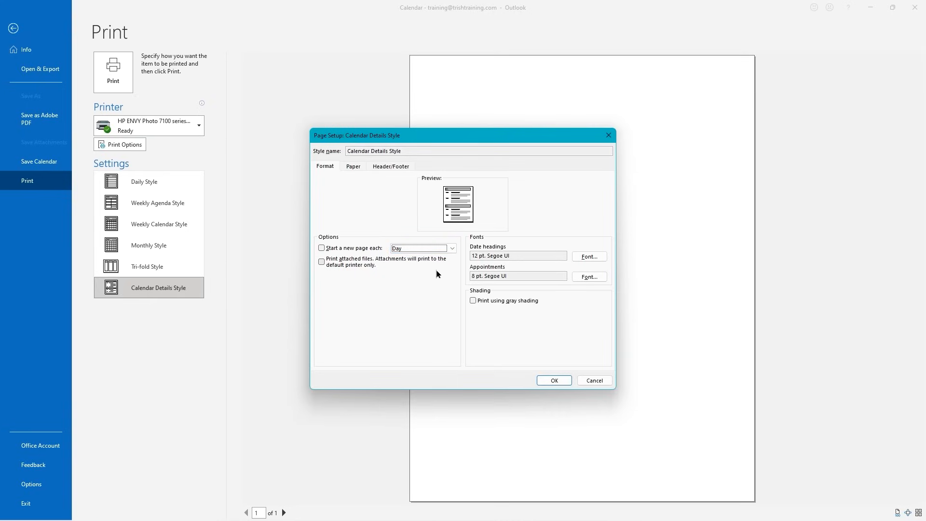
{"action": "left_click", "coordinate": [591, 380]}
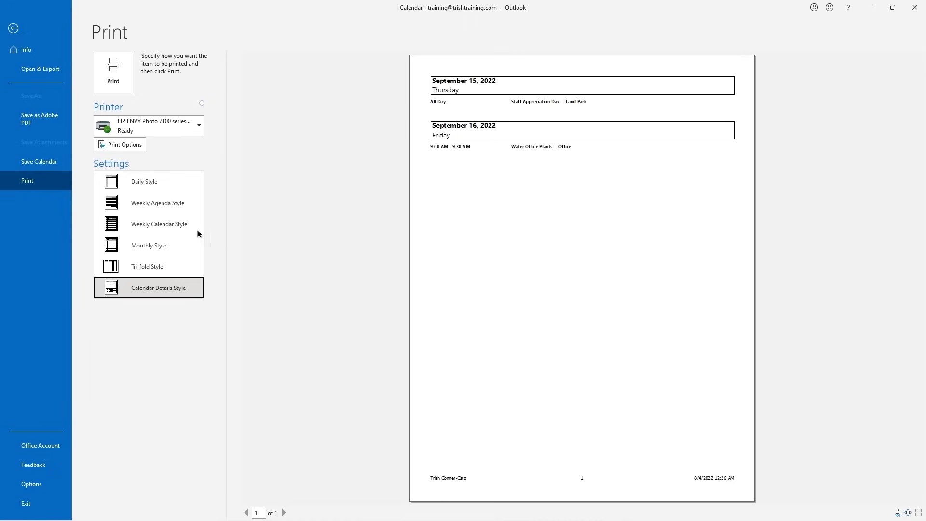
{"action": "left_click", "coordinate": [150, 247]}
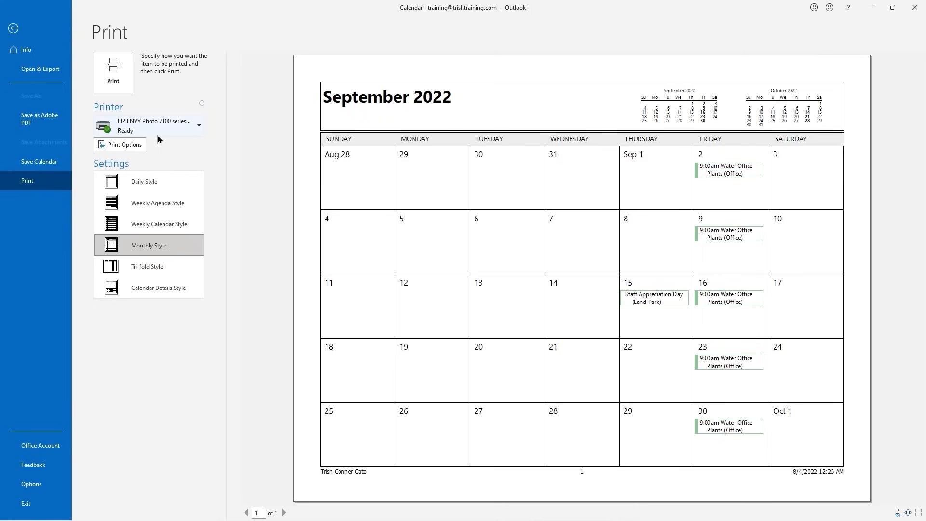
Set the Monthly Style print range to 8/1/2022 through 9/30/2022 and preview it
{"action": "left_click", "coordinate": [126, 145]}
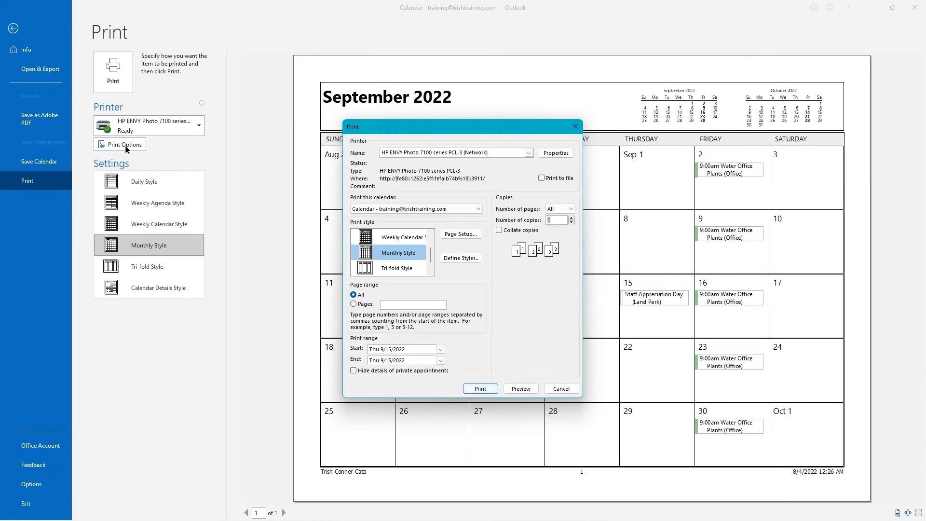
{"action": "left_click", "coordinate": [441, 349]}
{"action": "left_click", "coordinate": [345, 360]}
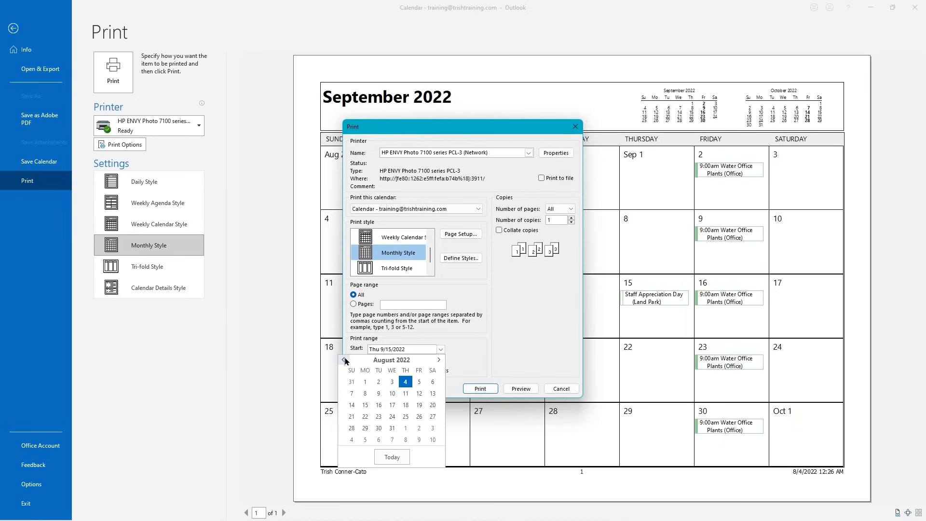
{"action": "left_click", "coordinate": [365, 382]}
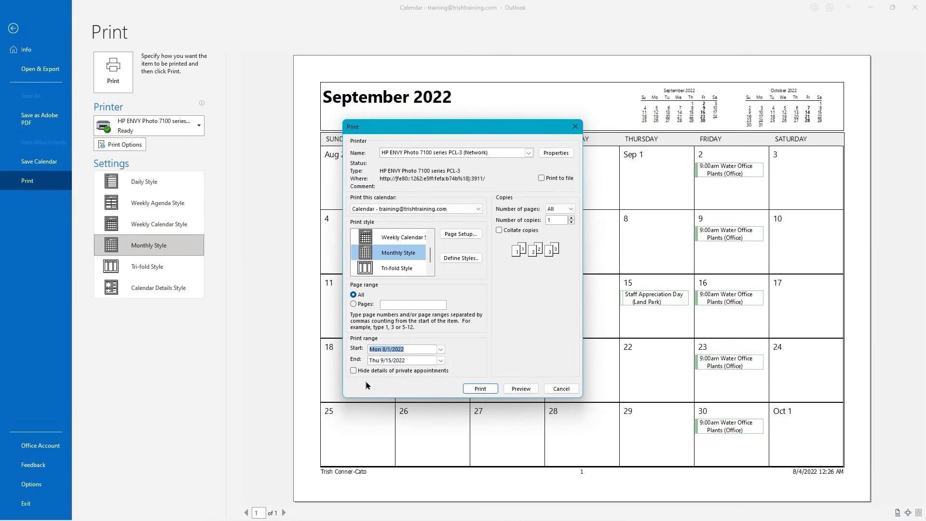
{"action": "left_click", "coordinate": [440, 361]}
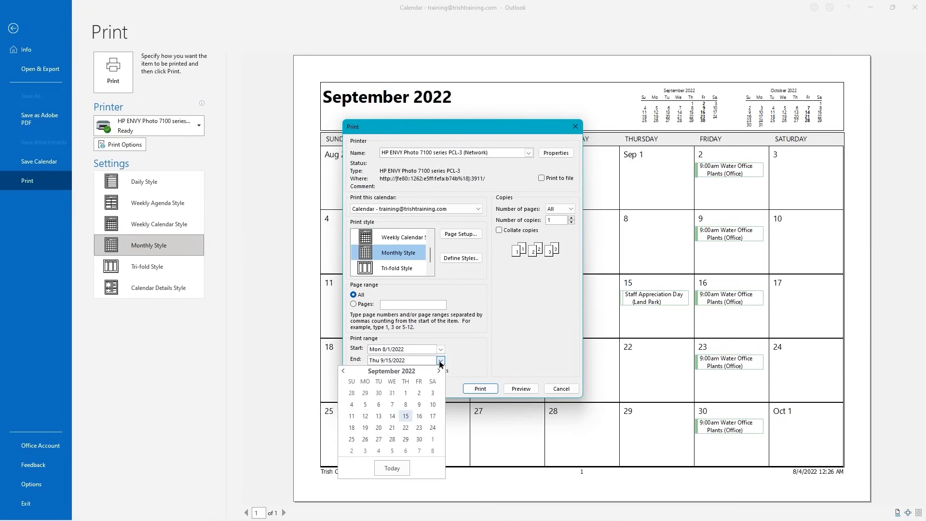
{"action": "left_click", "coordinate": [423, 437]}
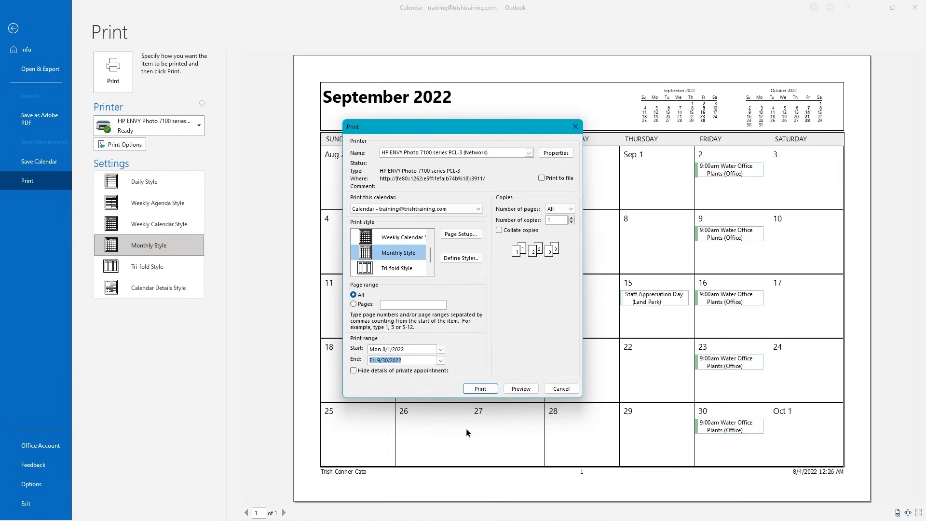
{"action": "left_click", "coordinate": [521, 389]}
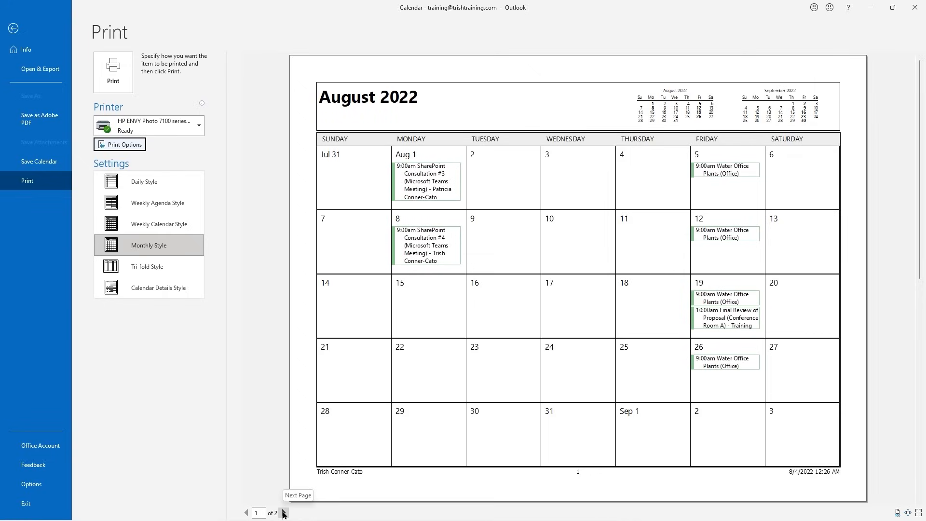
View the September page of the preview, then exit printing back to the Inbox
{"action": "left_click", "coordinate": [284, 513]}
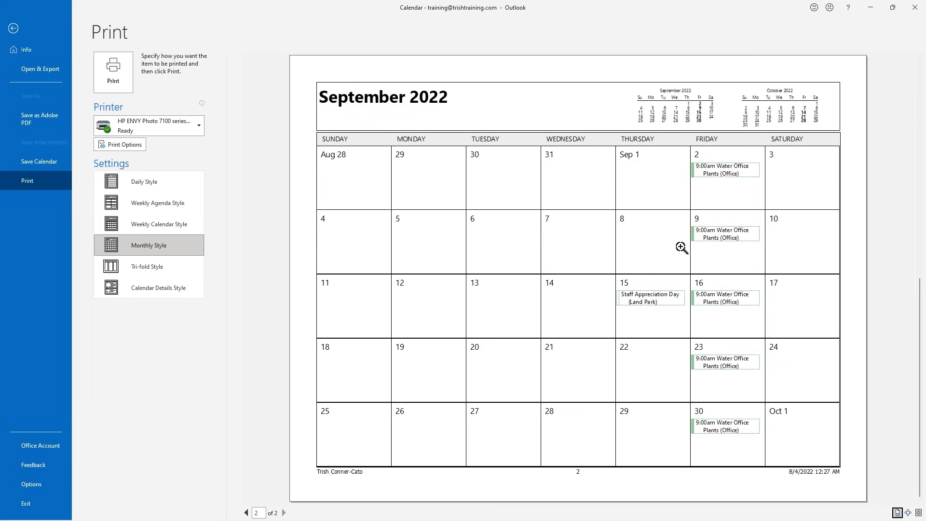
{"action": "left_click", "coordinate": [13, 29]}
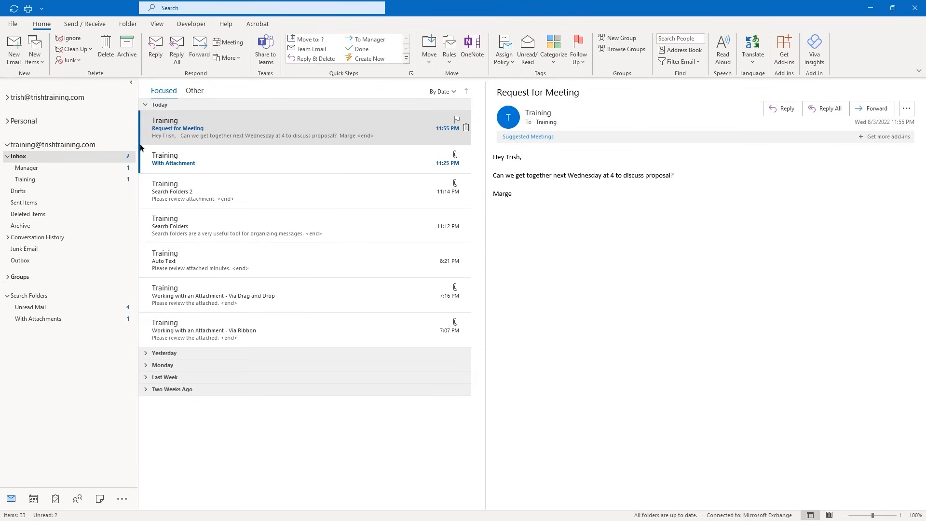
Start a new email to the Training mailbox with the subject 'Please Do'
{"action": "left_click", "coordinate": [14, 48]}
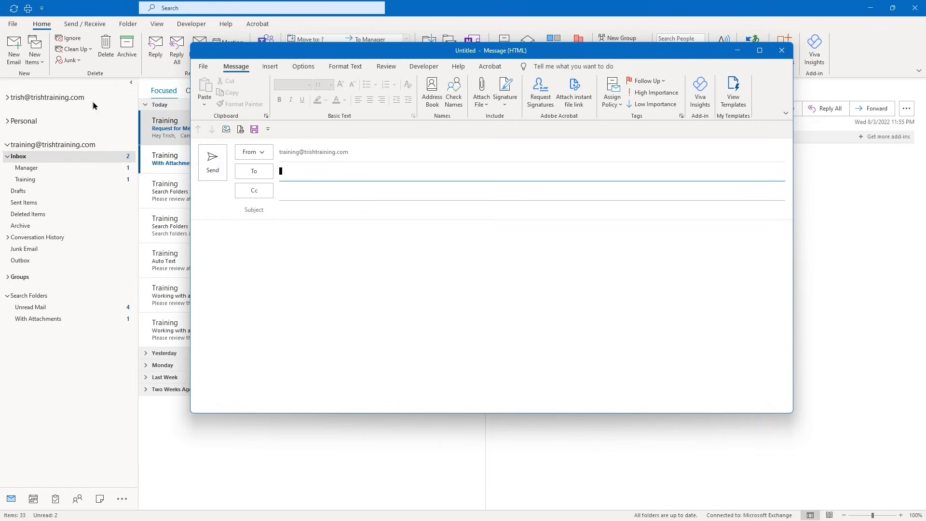
{"action": "left_click", "coordinate": [364, 177]}
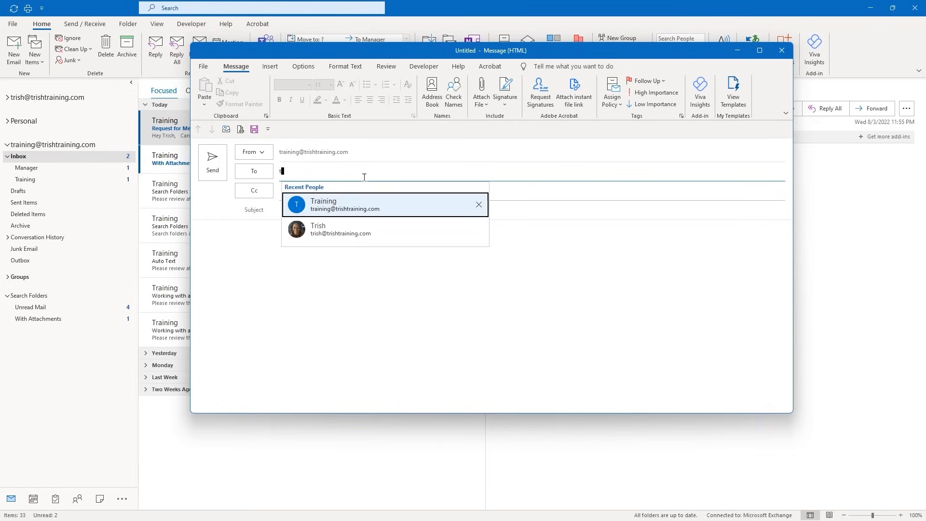
{"action": "key", "text": "Tab"}
{"action": "key", "text": "Tab"}
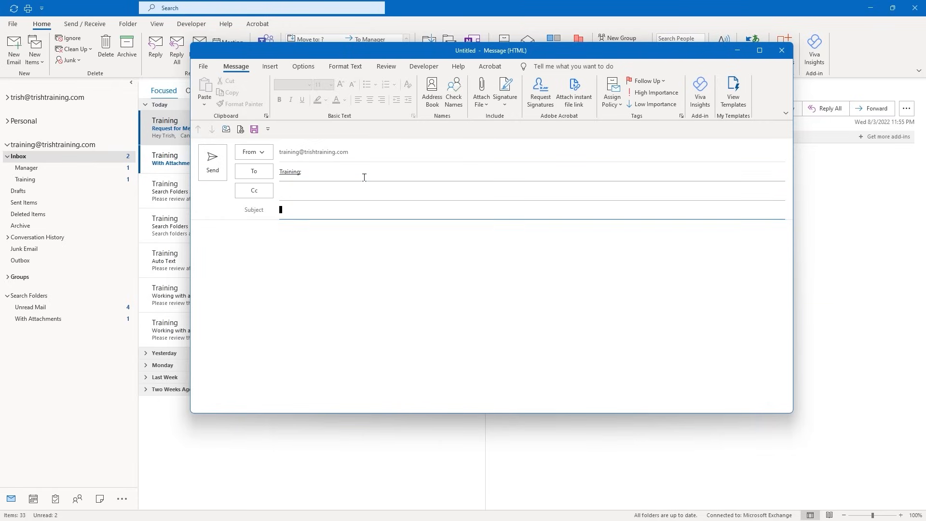
{"action": "type", "text": "Please Do"}
{"action": "key", "text": "Tab"}
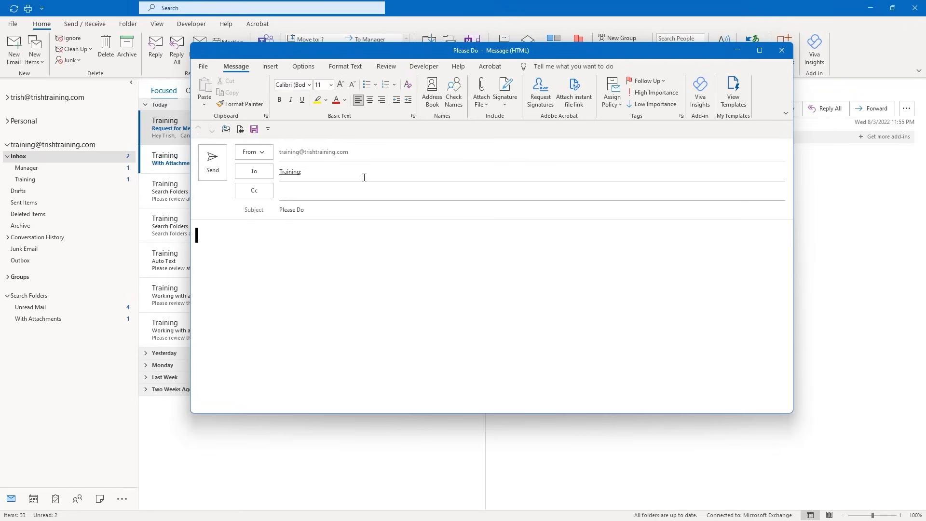
Write 'Please take care of:' listing a package and a proposal, send it, then open it
{"action": "type", "text": "Please take care of:"}
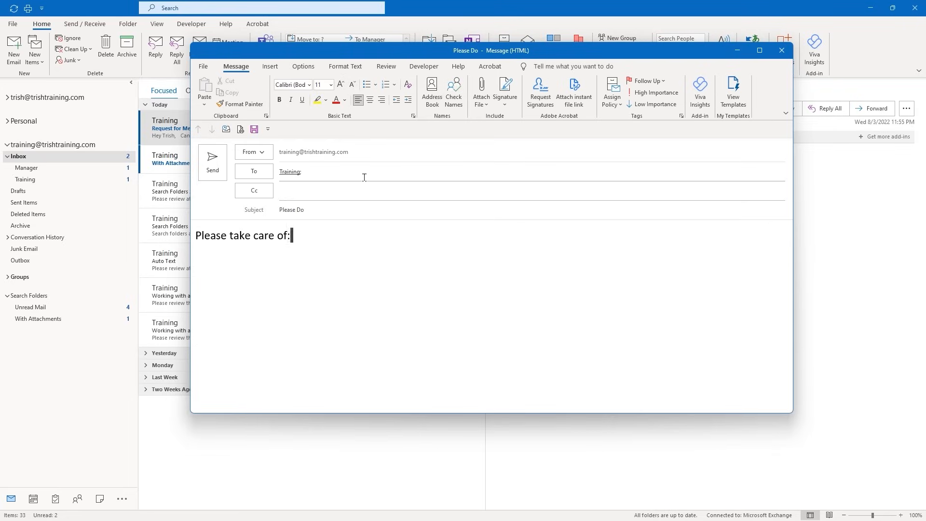
{"action": "key", "text": "Return"}
{"action": "key", "text": "Return"}
{"action": "type", "text": "Josie's package"}
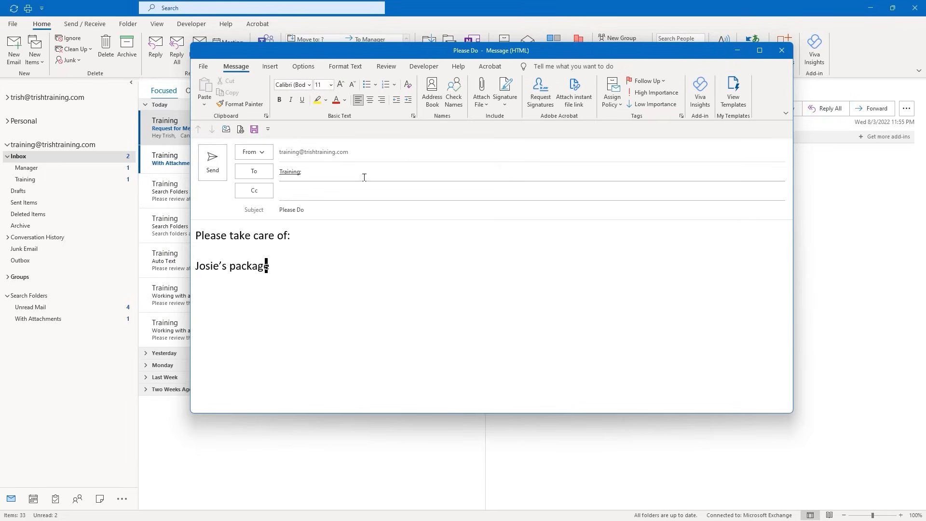
{"action": "key", "text": "Return"}
{"action": "type", "text": "Nate"}
{"action": "type", "text": "'"}
{"action": "type", "text": "s Pro"}
{"action": "type", "text": "posal"}
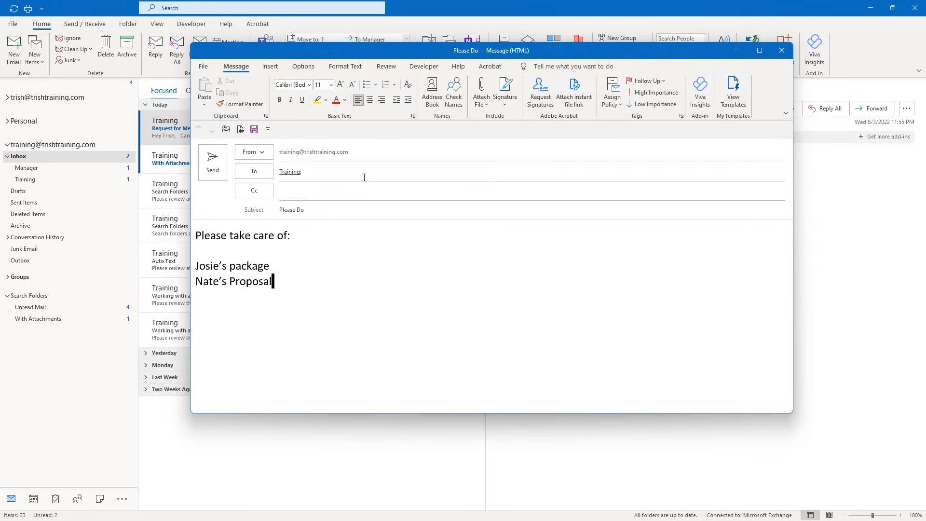
{"action": "left_click", "coordinate": [212, 164]}
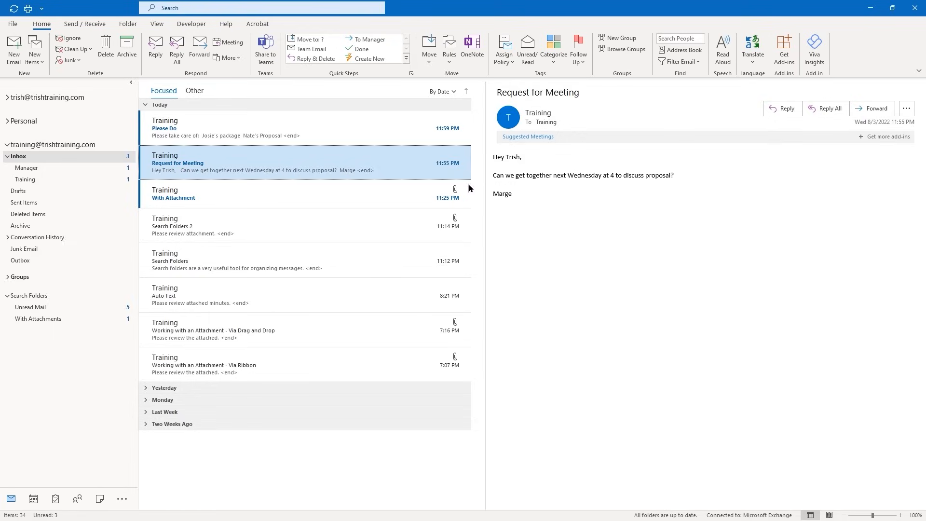
{"action": "left_click", "coordinate": [254, 125]}
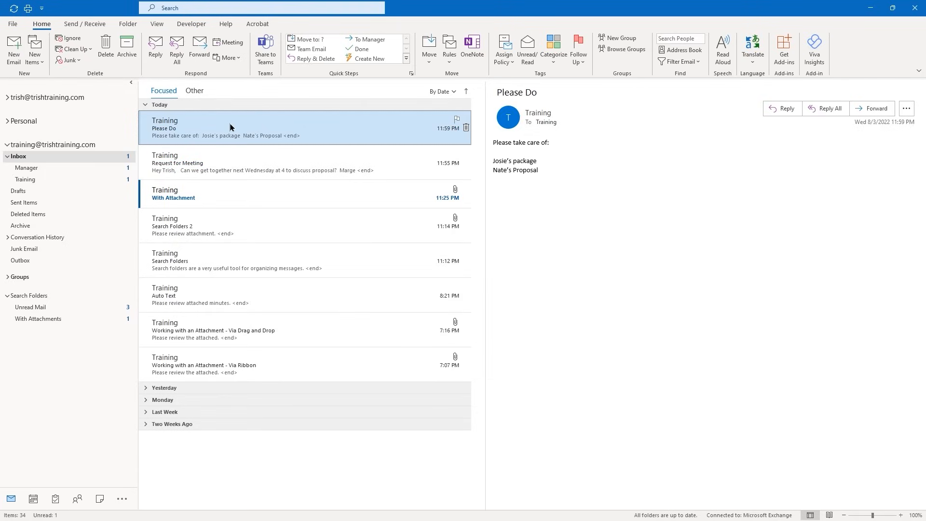
Drag the 'Please Do' email onto Tasks to make a task holding its message text
{"action": "left_click_drag", "start_coordinate": [230, 127], "coordinate": [57, 503]}
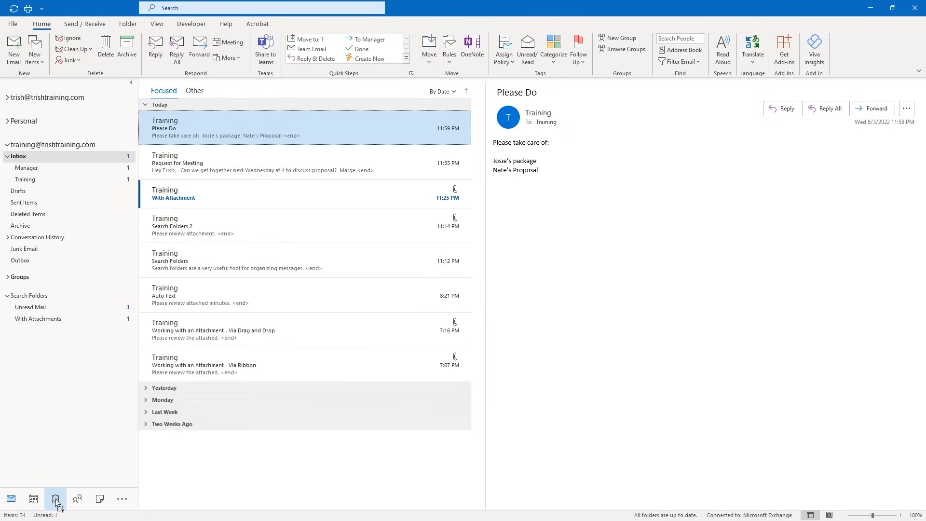
{"action": "left_click_drag", "start_coordinate": [56, 503], "coordinate": [57, 503]}
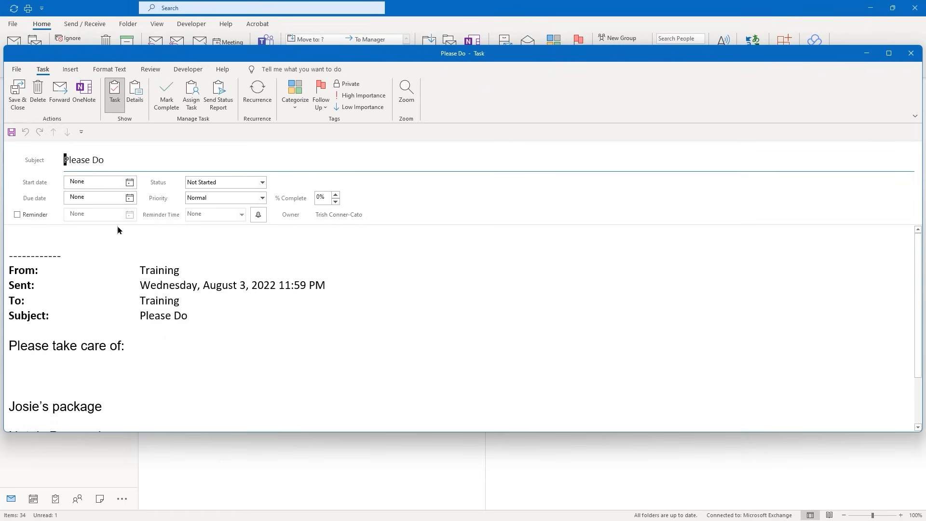
Start the Please Do task on Mon 8/8/2022, save it, and show the To-Do List
{"action": "left_click", "coordinate": [130, 183]}
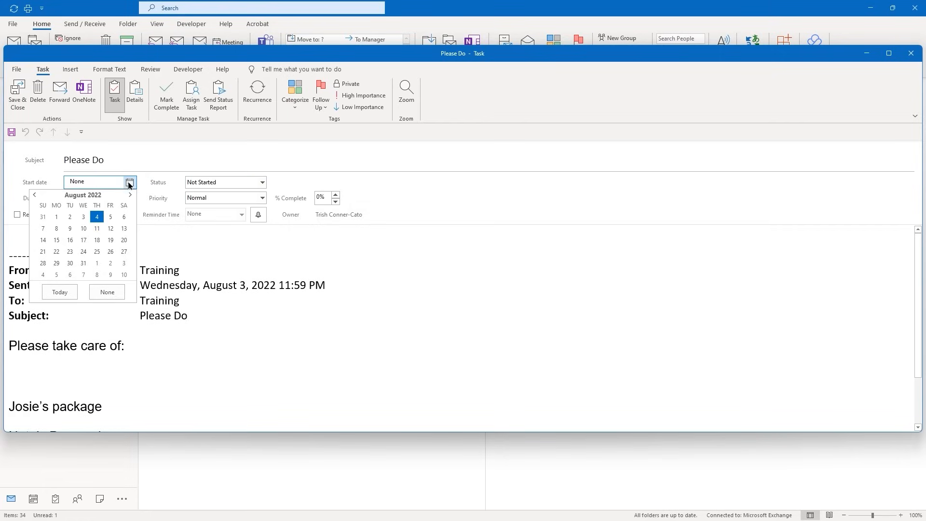
{"action": "left_click", "coordinate": [57, 229]}
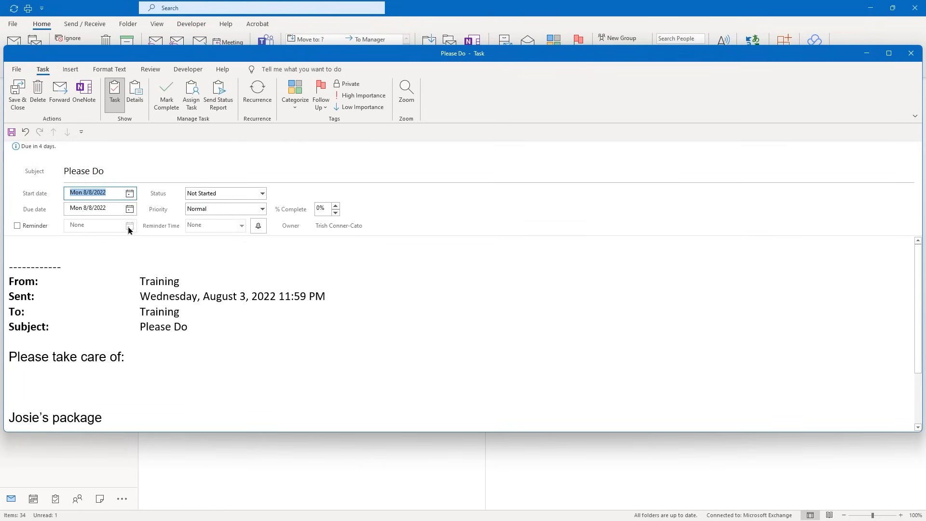
{"action": "left_click", "coordinate": [15, 102]}
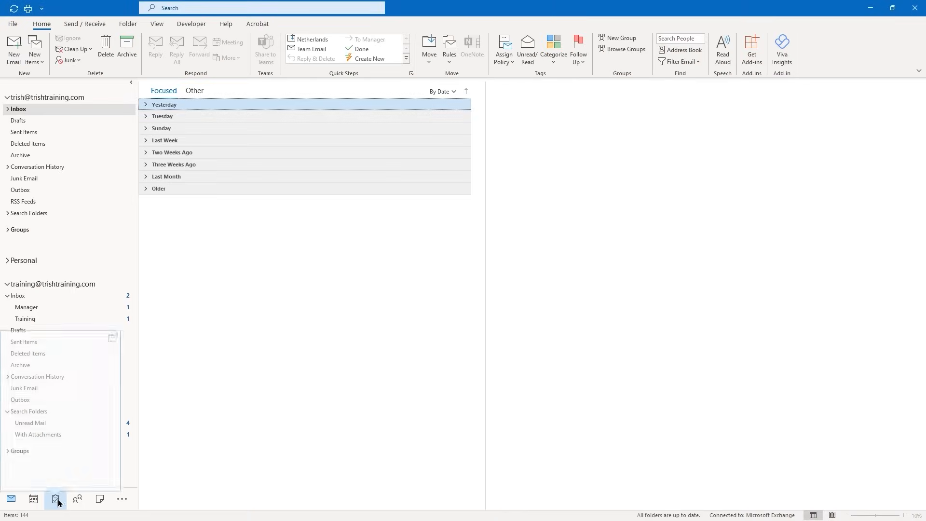
{"action": "left_click", "coordinate": [56, 500]}
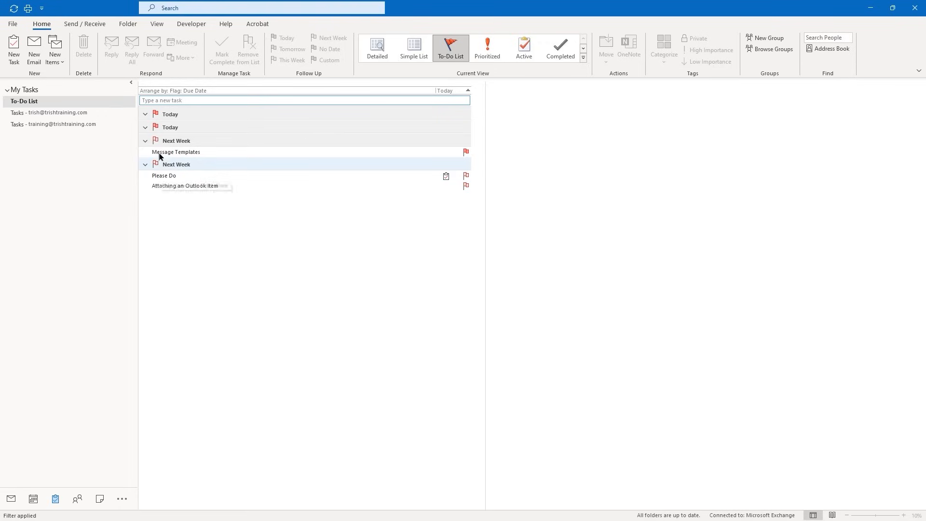
Collapse and re-expand the Today and Next Week groups, then open the empty Tasks - training folder
{"action": "left_click", "coordinate": [144, 117]}
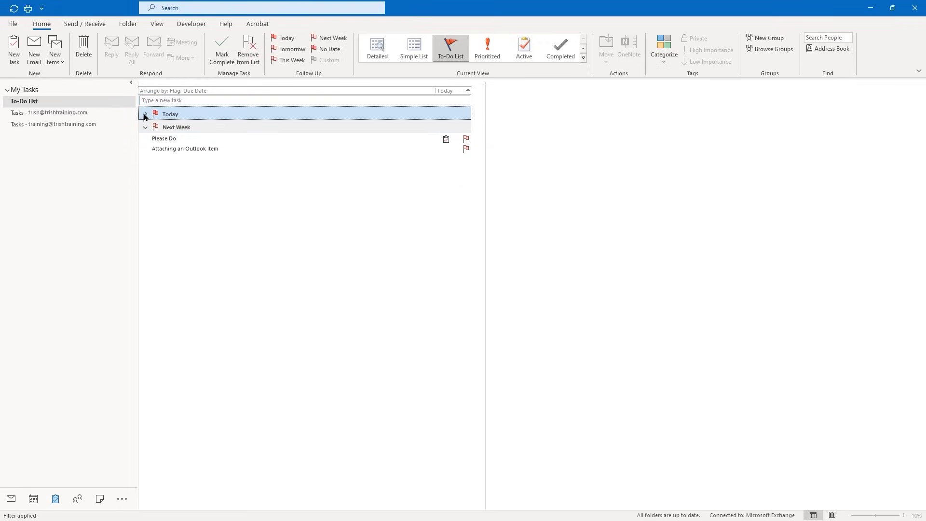
{"action": "left_click", "coordinate": [145, 114]}
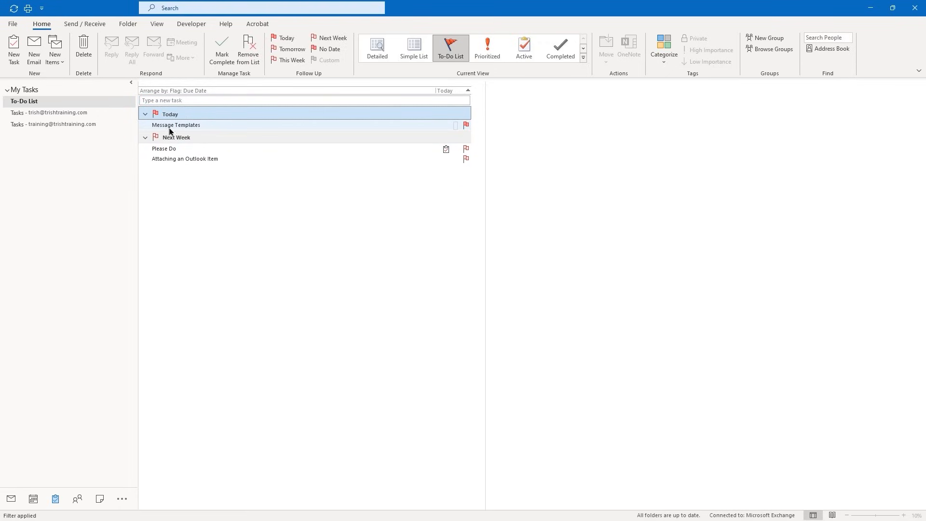
{"action": "left_click", "coordinate": [146, 138]}
{"action": "left_click", "coordinate": [146, 137]}
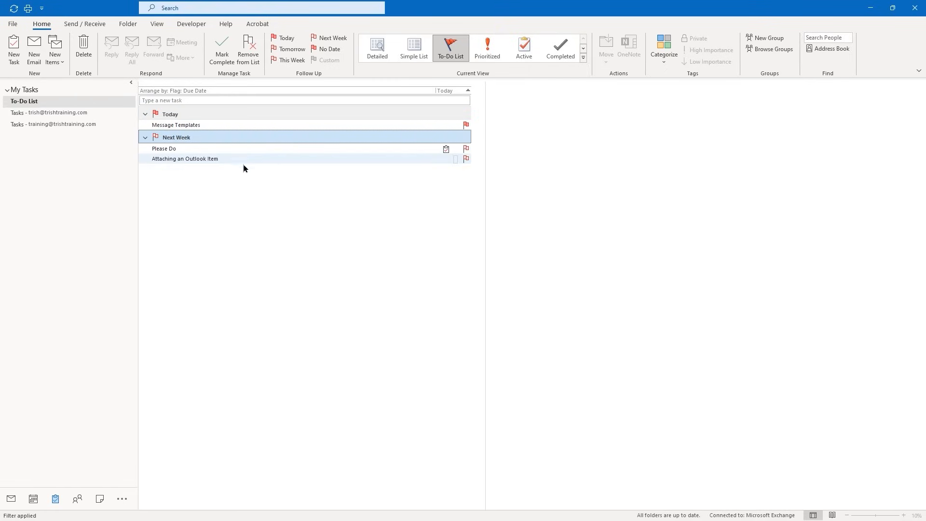
{"action": "mouse_move", "coordinate": [279, 163]}
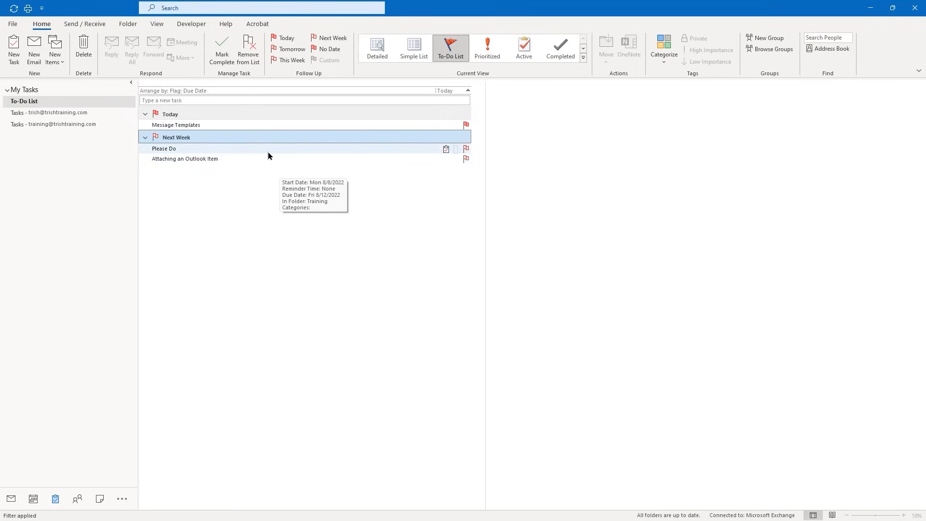
{"action": "mouse_move", "coordinate": [164, 153]}
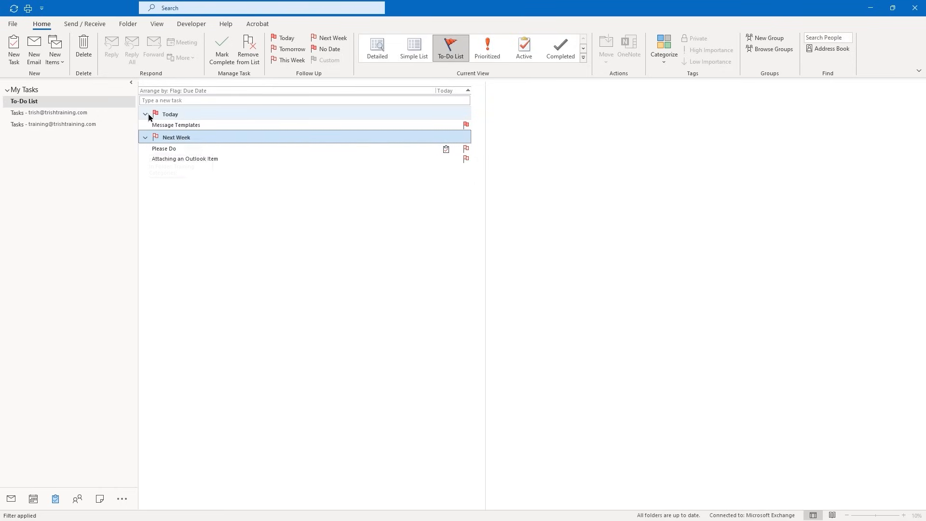
{"action": "left_click", "coordinate": [32, 127]}
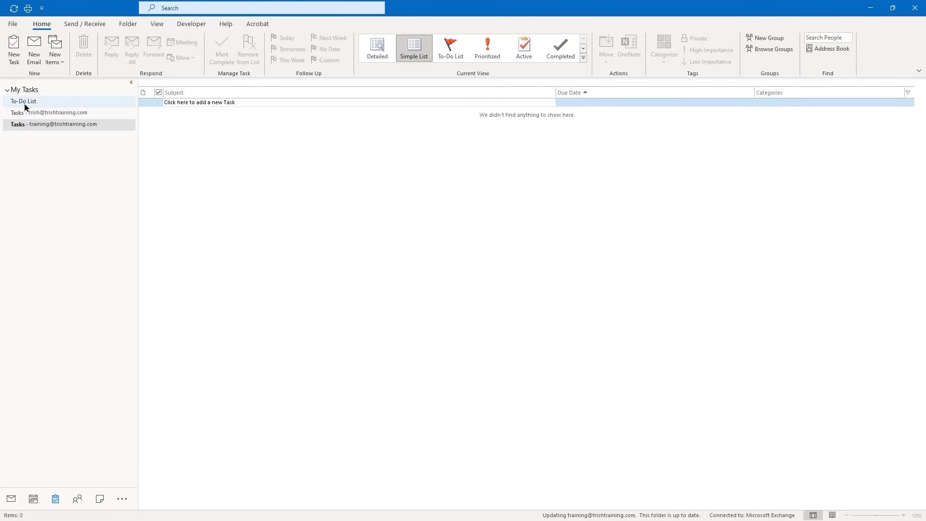
Go back to the Tasks - training folder via the To-Do List and create a blank task (Ctrl+N)
{"action": "left_click", "coordinate": [26, 102]}
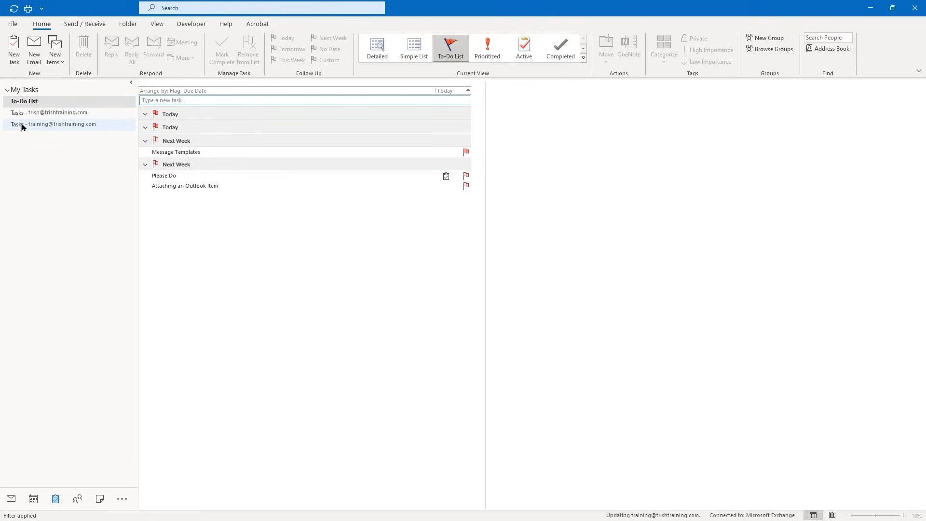
{"action": "left_click", "coordinate": [22, 126]}
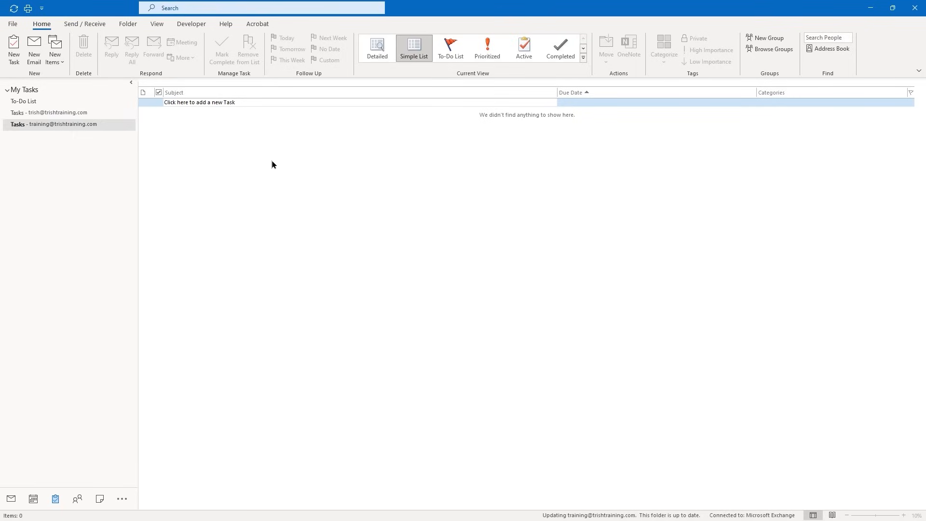
{"action": "key", "text": "ctrl+n"}
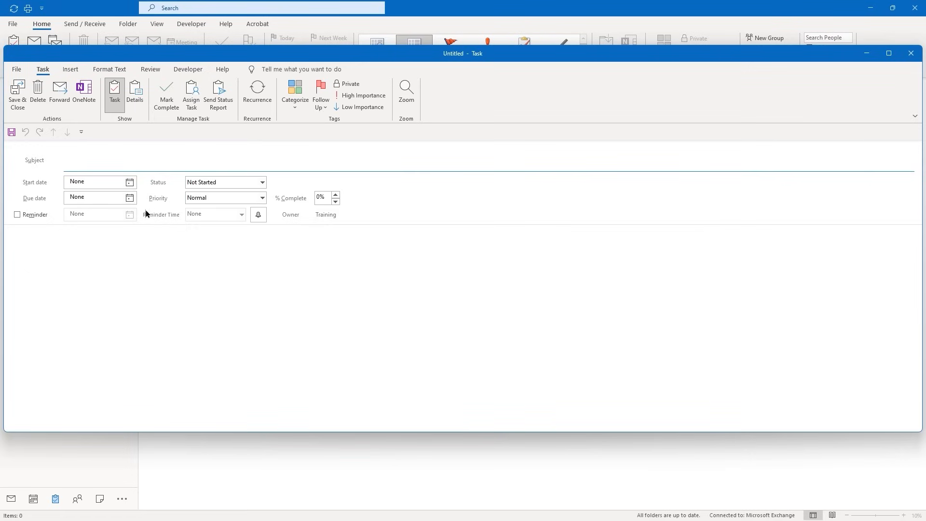
Enter subject 'Make sure printer has proposal by Tuesday', start Aug 9, Not Started, Normal priority
{"action": "type", "text": "Make sure printer has propo"}
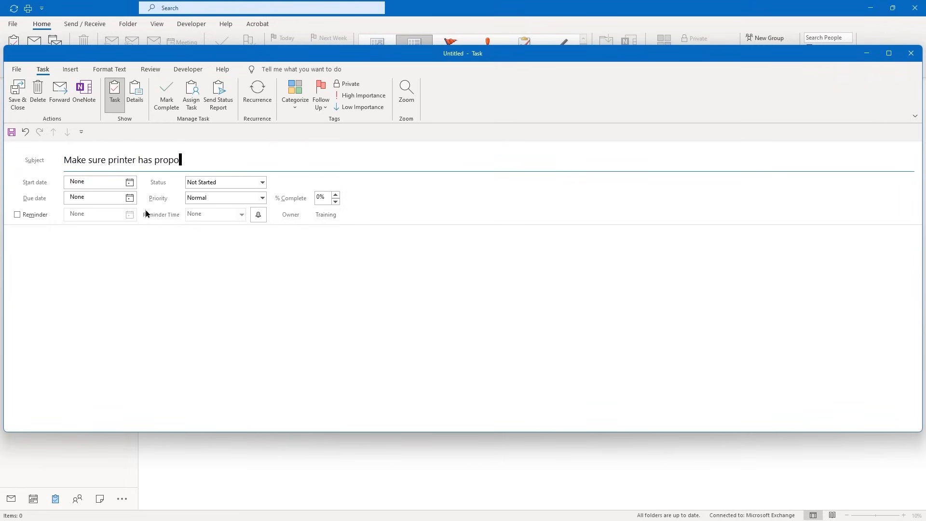
{"action": "type", "text": "sal by Tuesday"}
{"action": "left_click", "coordinate": [130, 182]}
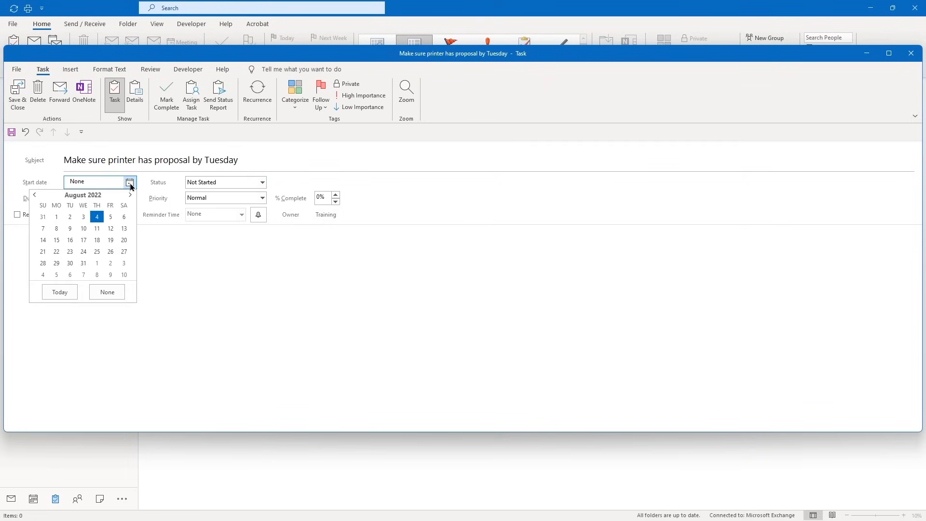
{"action": "left_click", "coordinate": [70, 228]}
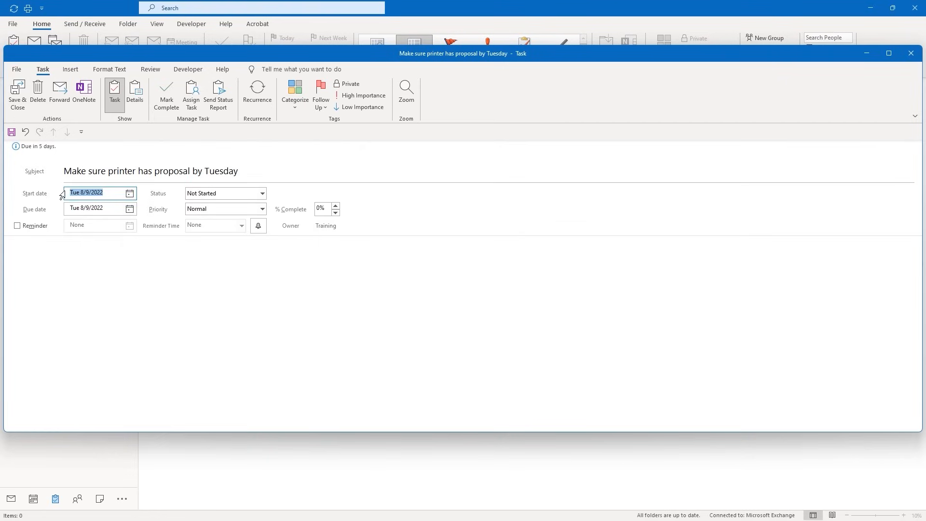
{"action": "left_click", "coordinate": [263, 193]}
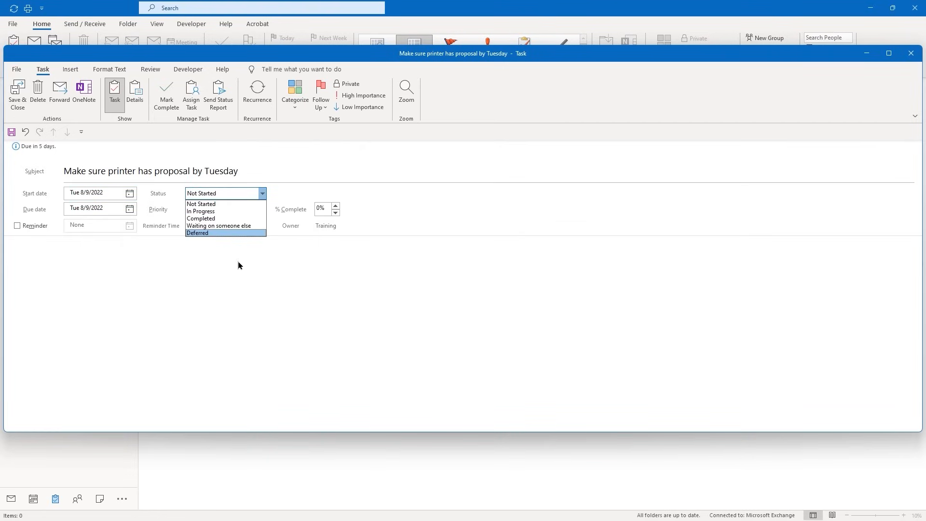
{"action": "left_click", "coordinate": [302, 183]}
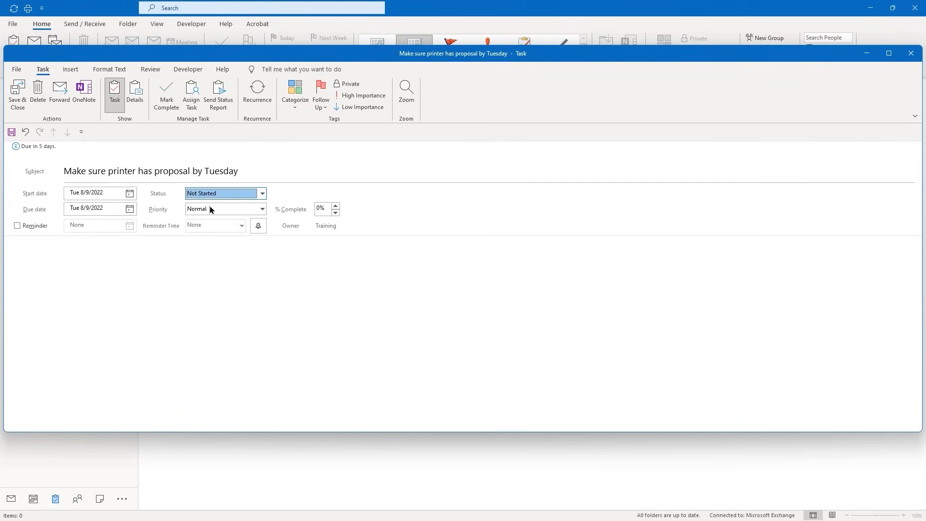
{"action": "left_click", "coordinate": [262, 208]}
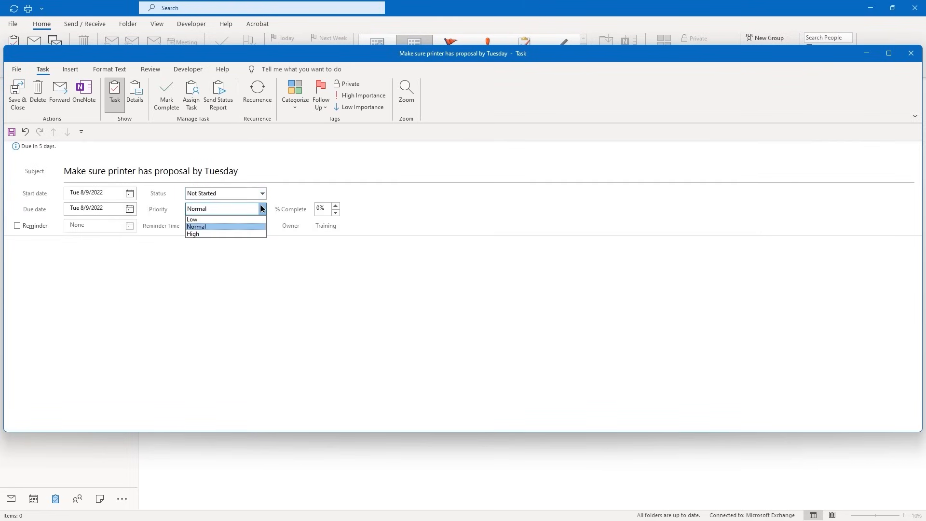
{"action": "left_click", "coordinate": [262, 208]}
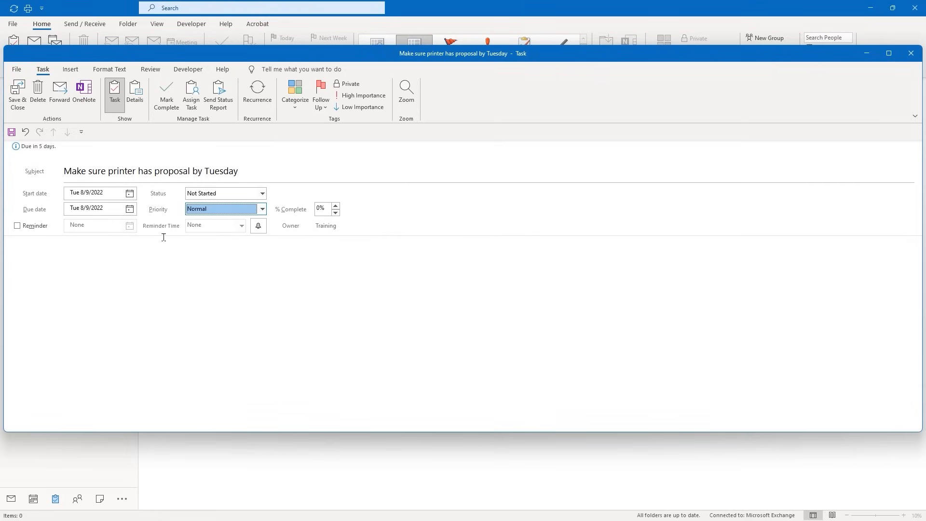
Turn on a 10:00 AM reminder for the task and save it
{"action": "left_click", "coordinate": [18, 227]}
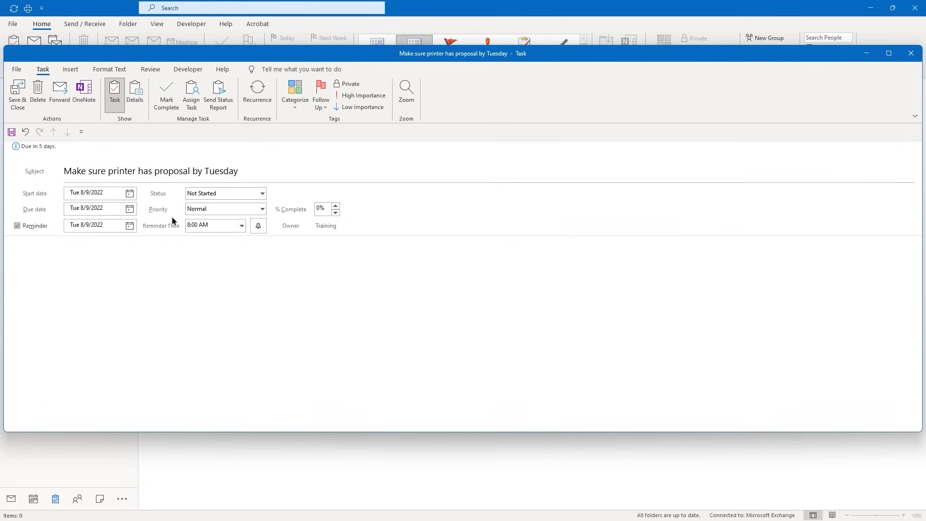
{"action": "left_click", "coordinate": [194, 224]}
{"action": "left_click", "coordinate": [242, 226]}
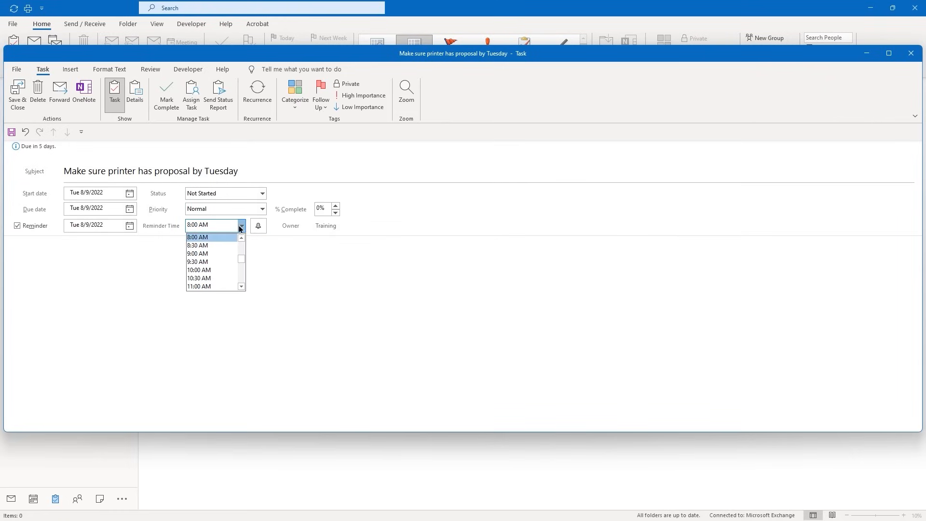
{"action": "left_click", "coordinate": [210, 270]}
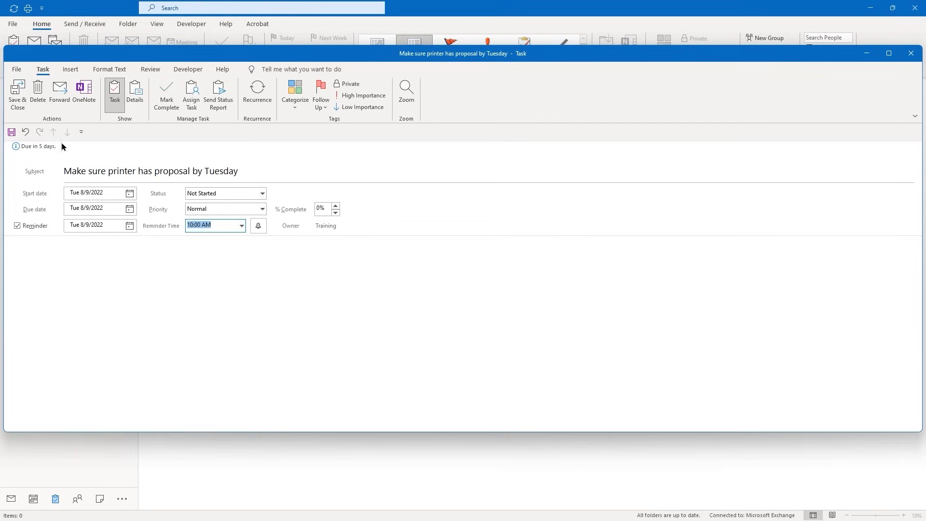
{"action": "left_click", "coordinate": [17, 94]}
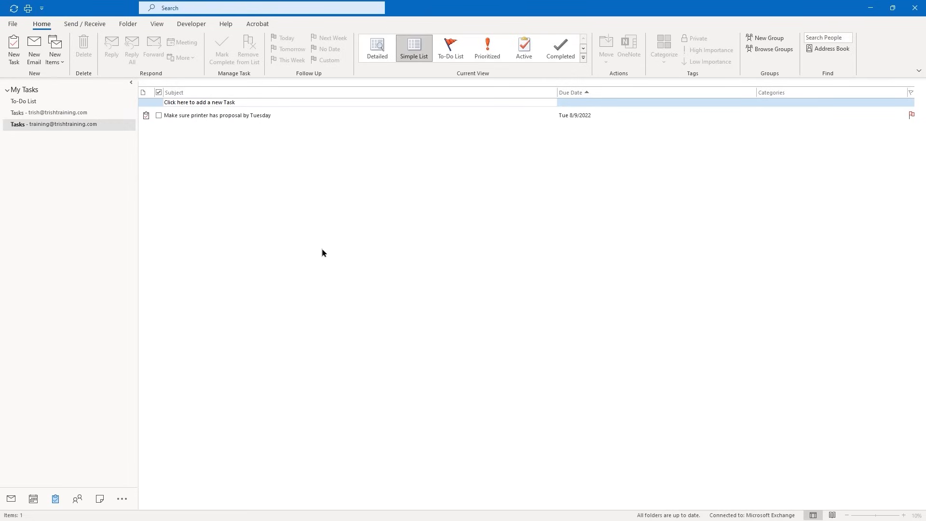
Create a new task with a subject naming the colleague and assign it to that colleague
{"action": "key", "text": "ctrl+n"}
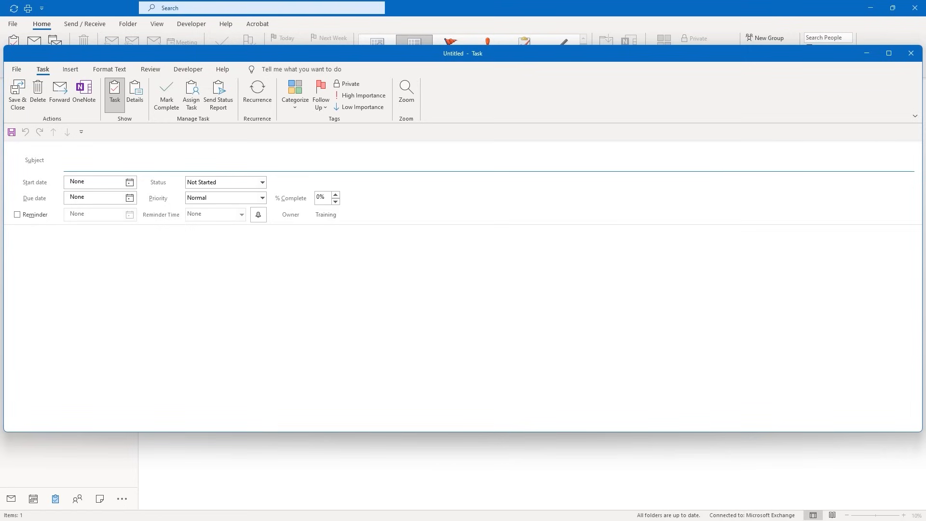
{"action": "type", "text": "Assigning this to Trish"}
{"action": "left_click", "coordinate": [191, 93]}
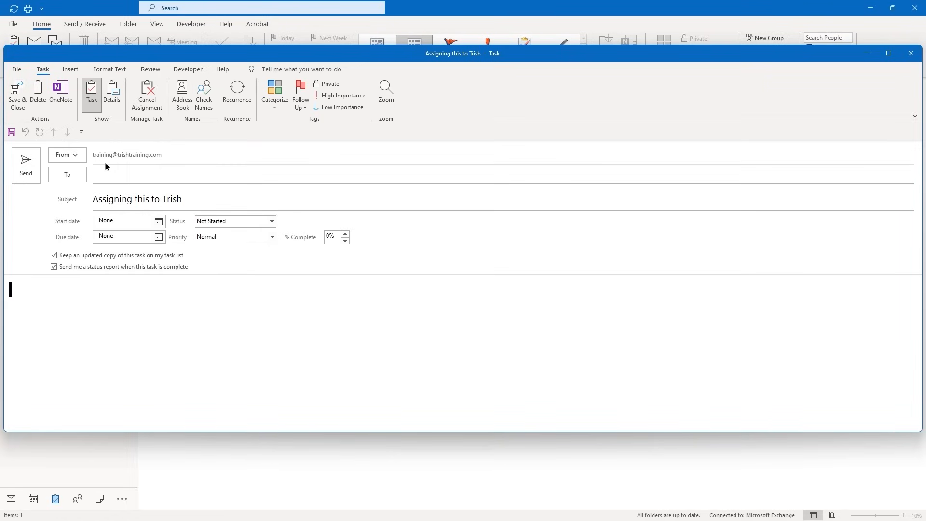
{"action": "left_click", "coordinate": [104, 163]}
{"action": "type", "text": "Trish;"}
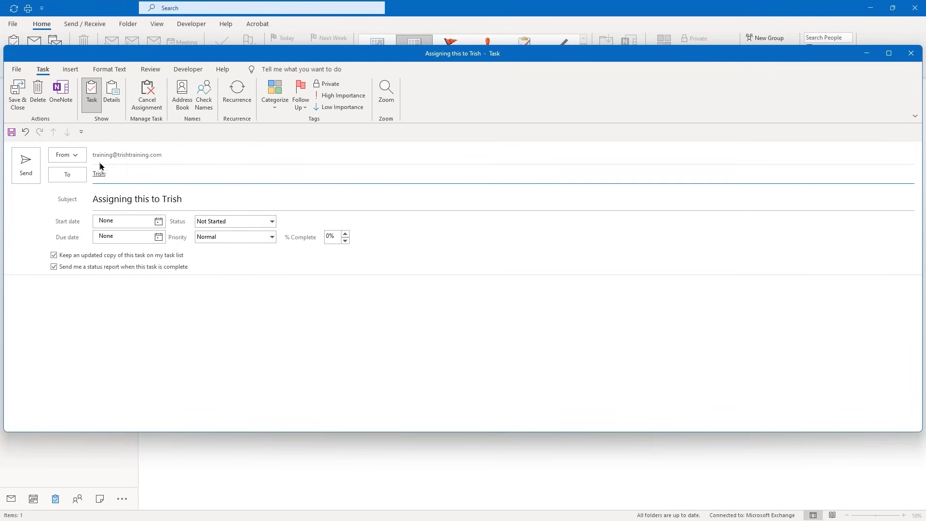
Set the start date to Fri 8/5/2022, write 'Create cover for proposal', and send the assignment
{"action": "left_click", "coordinate": [159, 222]}
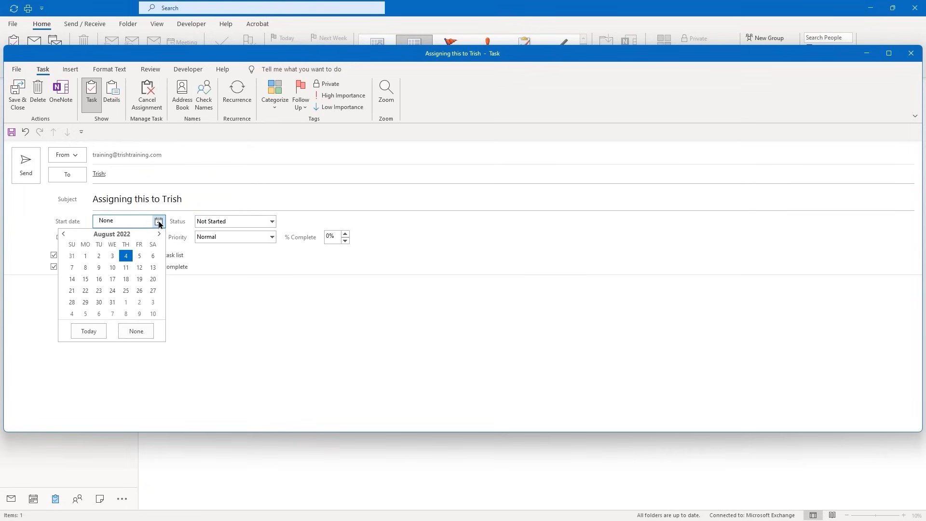
{"action": "left_click", "coordinate": [138, 256]}
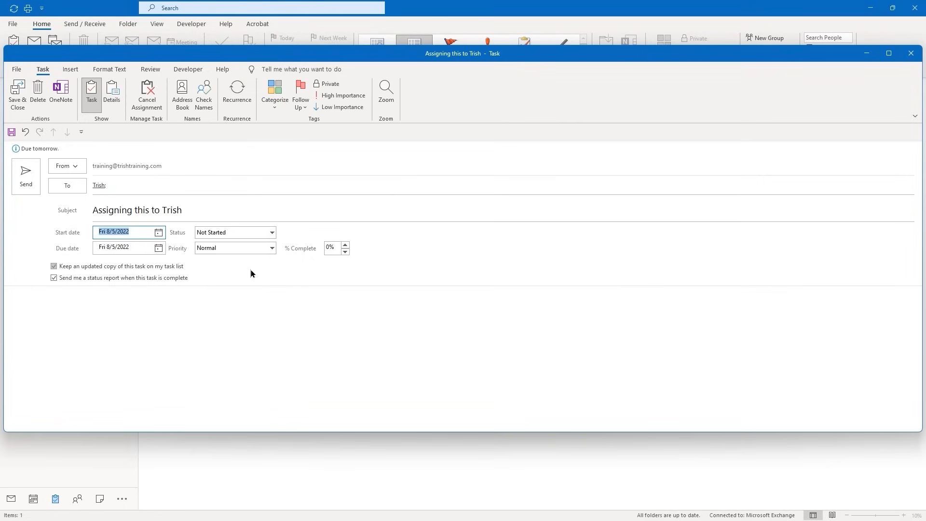
{"action": "left_click", "coordinate": [10, 300]}
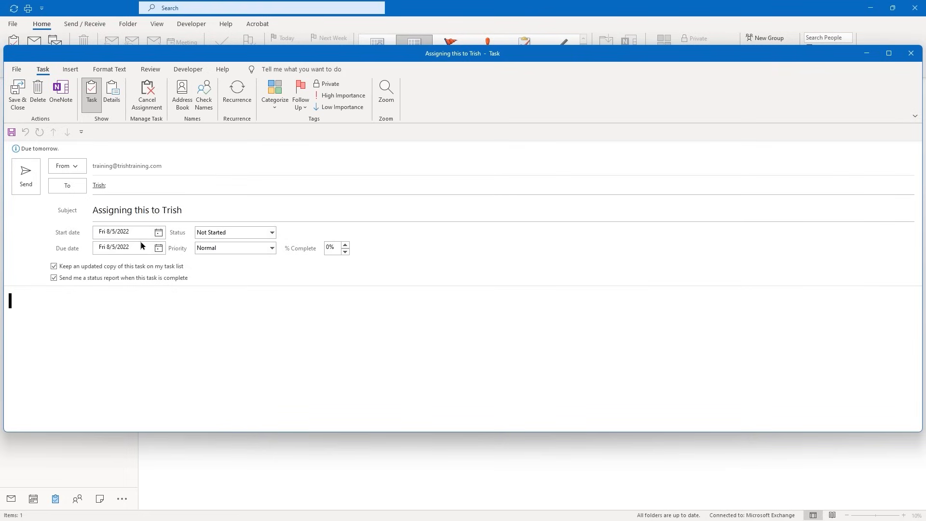
{"action": "type", "text": "Create cover for propop"}
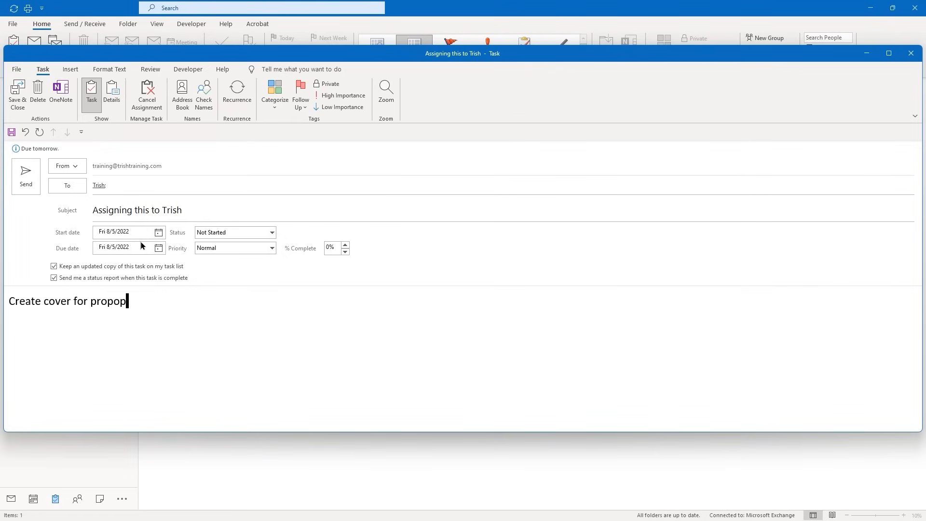
{"action": "key", "text": "BackSpace"}
{"action": "type", "text": "sal"}
{"action": "left_click", "coordinate": [27, 187]}
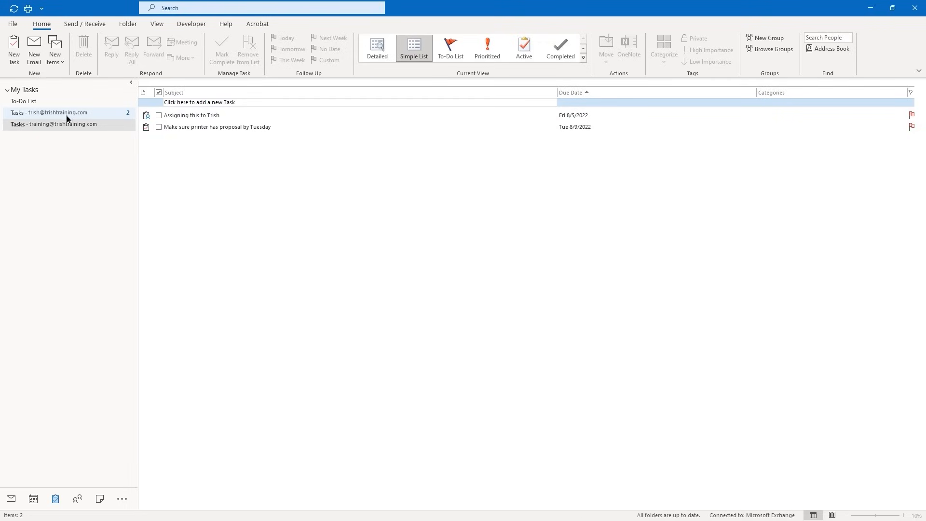
Open the proposal-cover task in the recipient's Tasks folder and accept it
{"action": "left_click", "coordinate": [94, 114]}
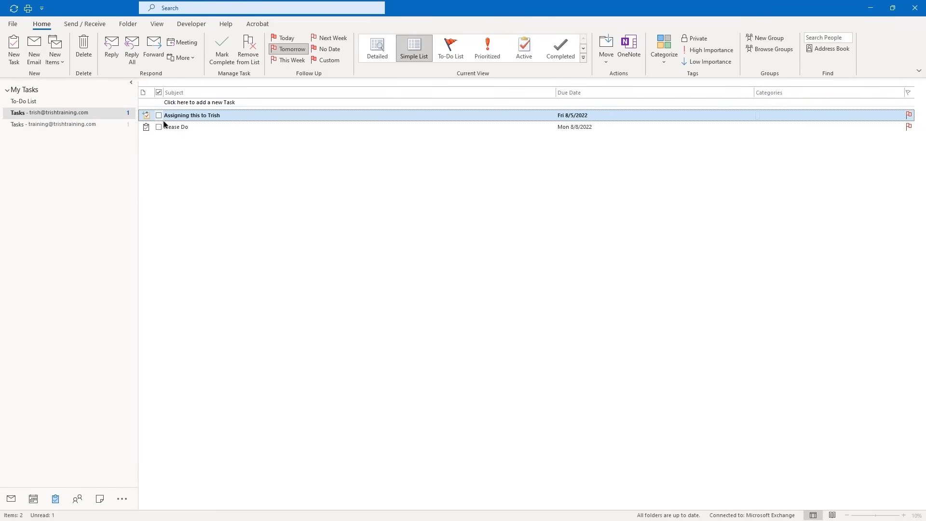
{"action": "double_click", "coordinate": [202, 114]}
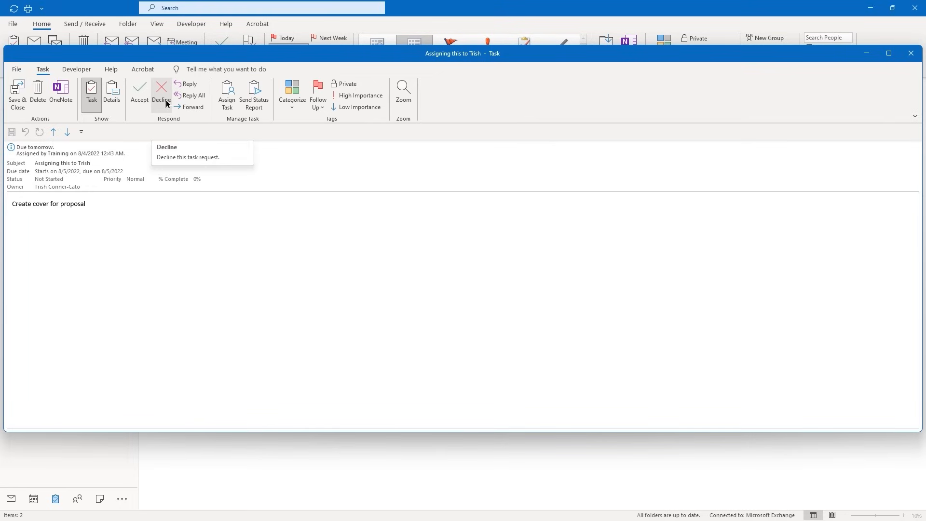
{"action": "left_click", "coordinate": [140, 97]}
{"action": "left_click", "coordinate": [438, 264]}
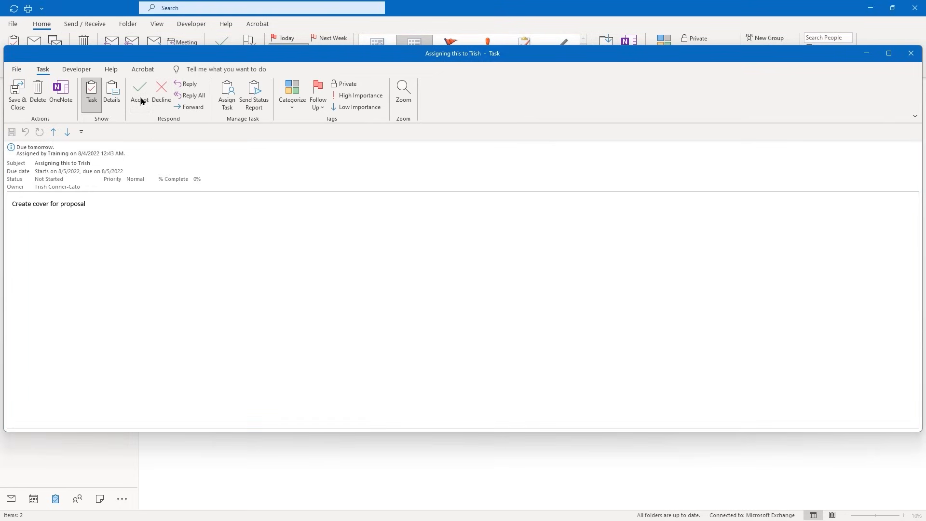
Reopen the accepted proposal-cover task and mark it complete
{"action": "left_click", "coordinate": [76, 124]}
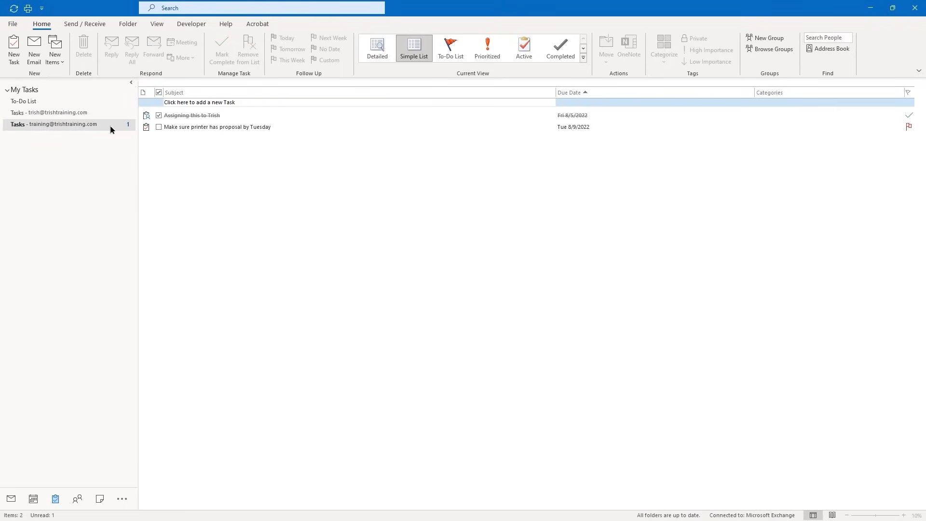
{"action": "left_click", "coordinate": [94, 114]}
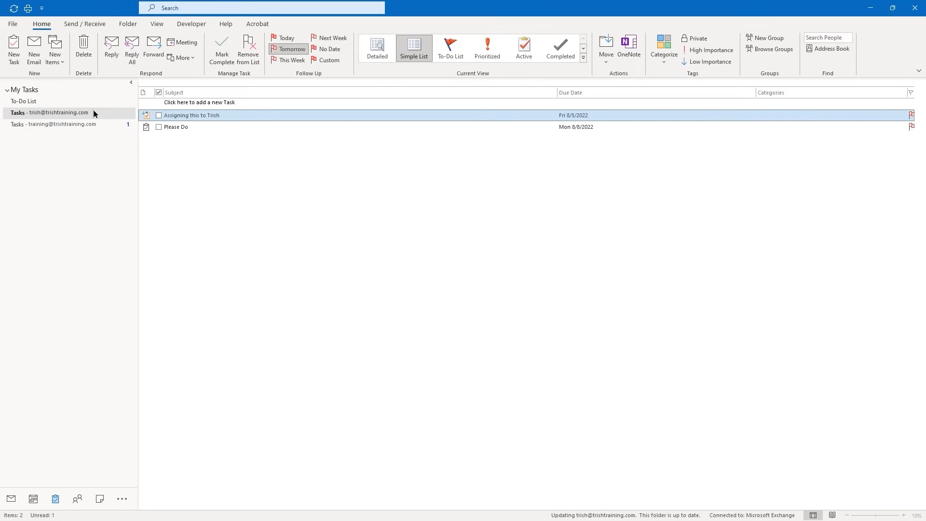
{"action": "left_click", "coordinate": [235, 117]}
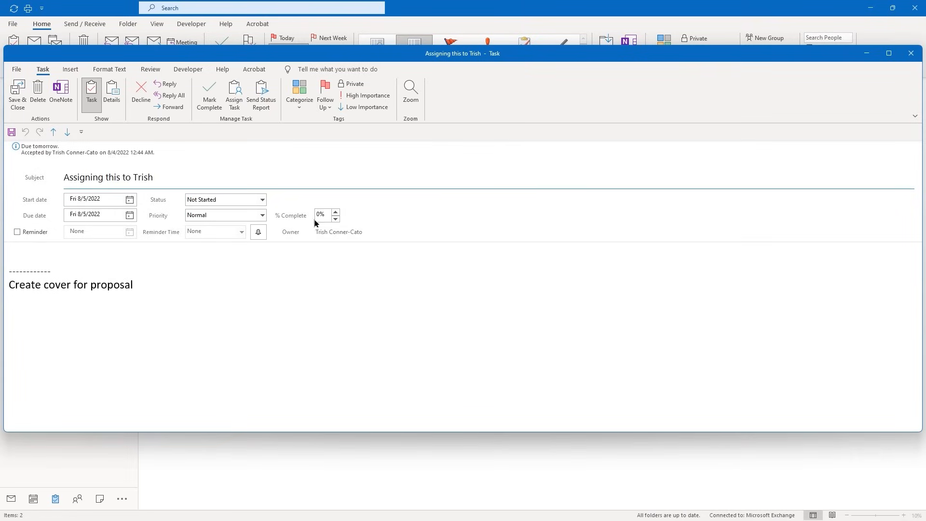
{"action": "left_click", "coordinate": [219, 98]}
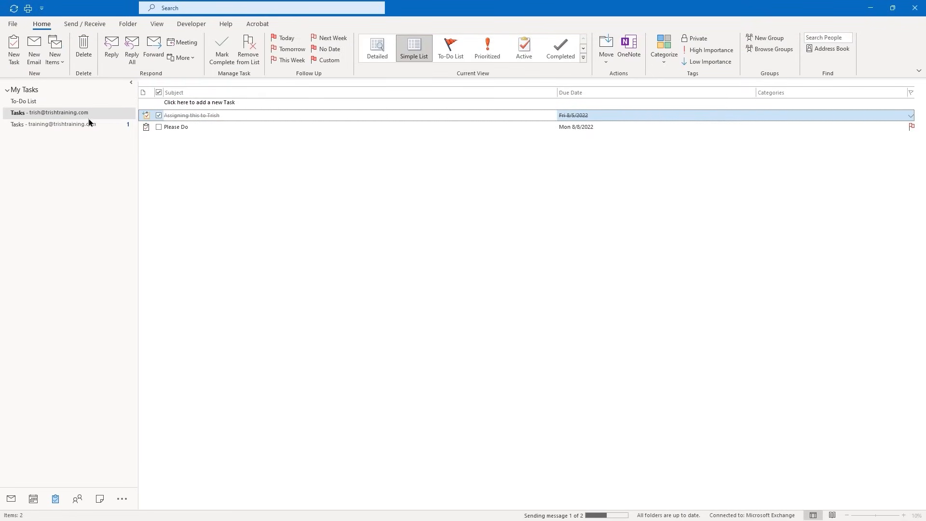
Check the sender's and recipient's Tasks folders and the To-Do List, then go to Notes
{"action": "left_click", "coordinate": [75, 124]}
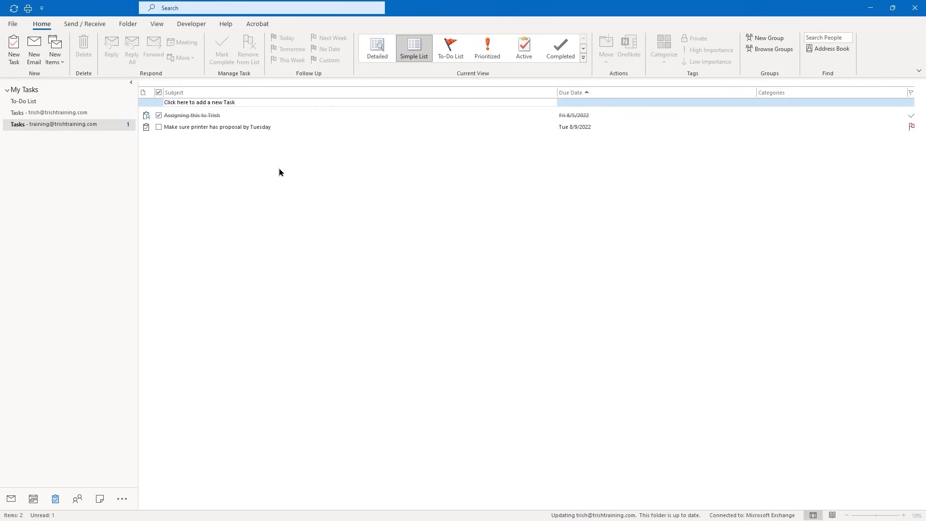
{"action": "left_click", "coordinate": [31, 125]}
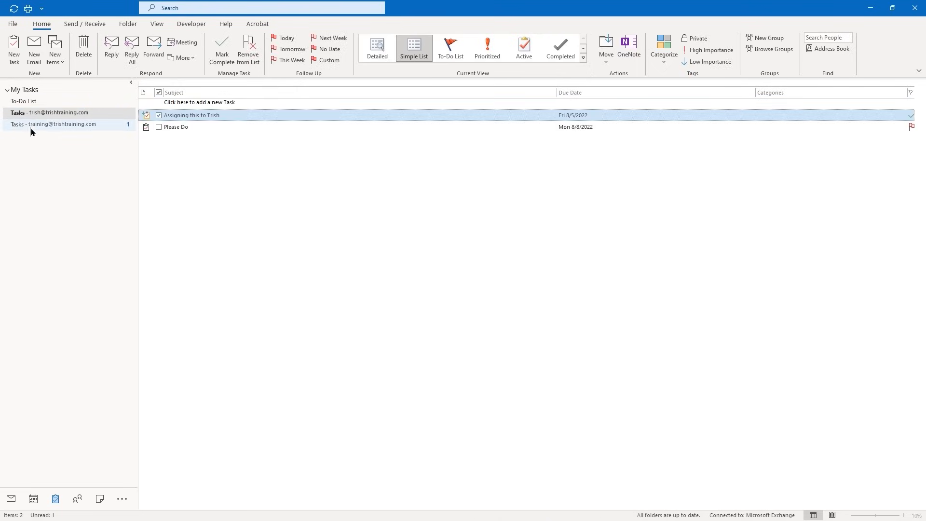
{"action": "left_click", "coordinate": [91, 111]}
{"action": "left_click", "coordinate": [97, 120]}
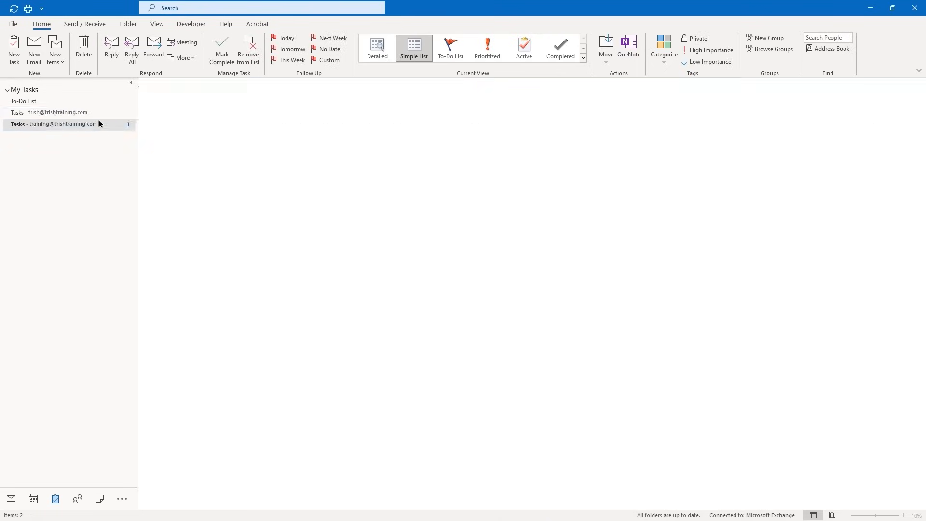
{"action": "left_click", "coordinate": [36, 103]}
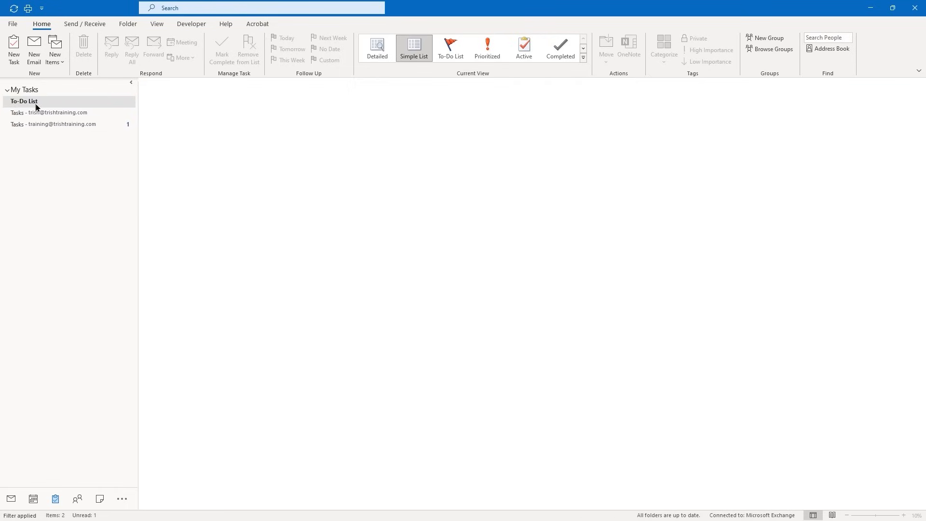
{"action": "left_click", "coordinate": [92, 126]}
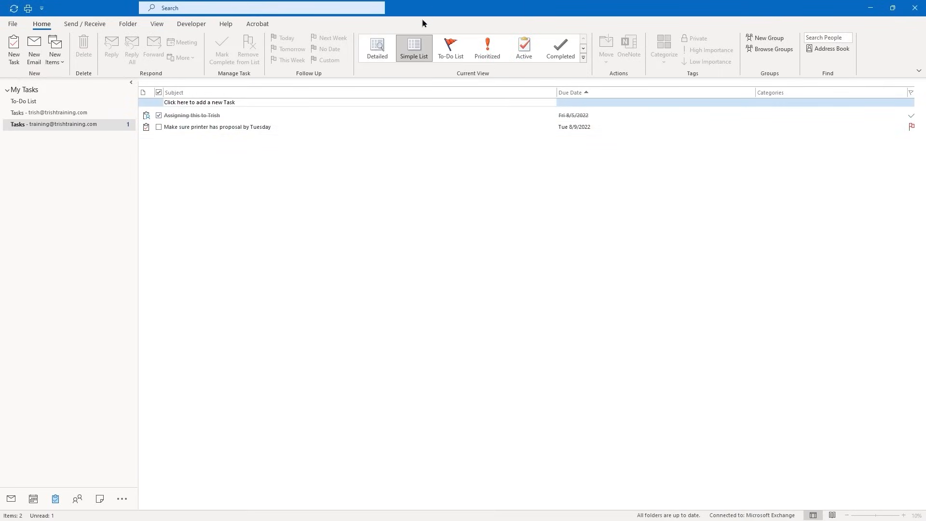
{"action": "left_click", "coordinate": [317, 291]}
{"action": "left_click", "coordinate": [102, 504]}
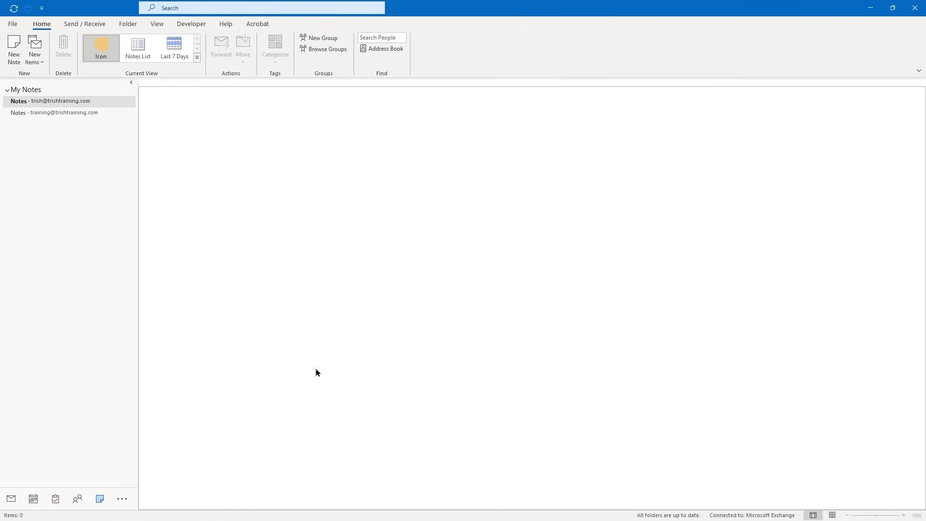
Create a note in the sender's Notes folder reading 'Remember to turn off monitors' and close it
{"action": "left_click", "coordinate": [43, 113]}
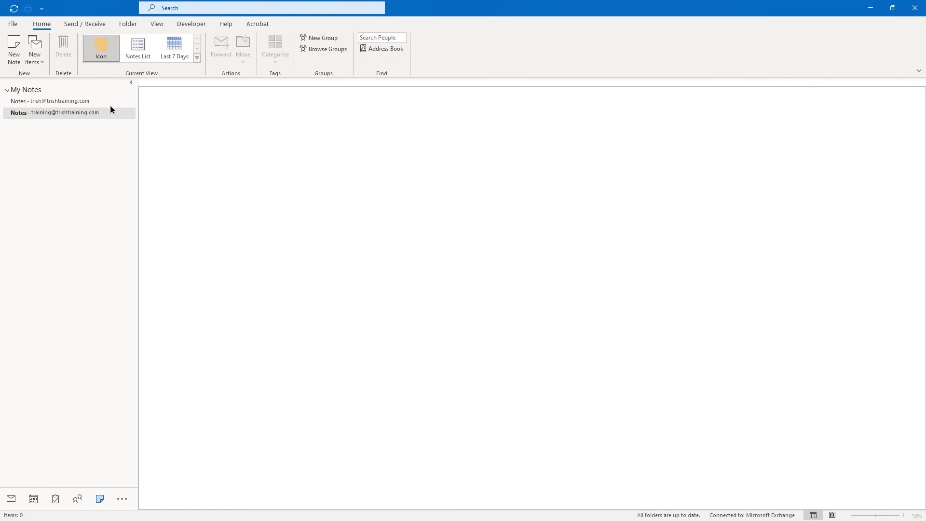
{"action": "left_click", "coordinate": [14, 59]}
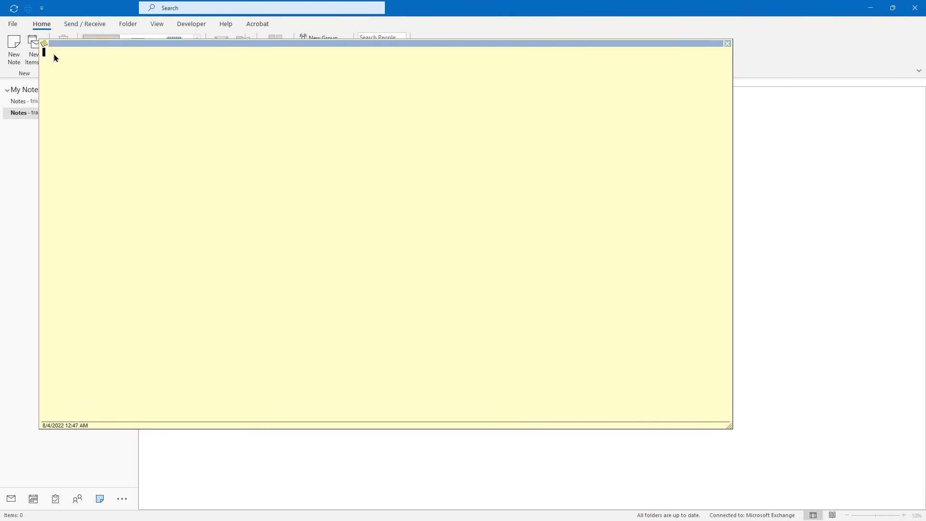
{"action": "left_click", "coordinate": [44, 45]}
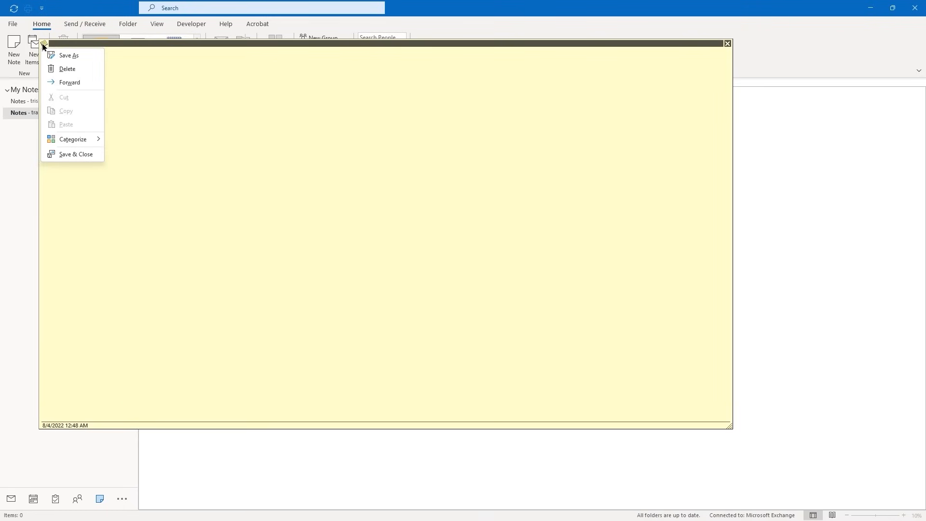
{"action": "left_click", "coordinate": [275, 160]}
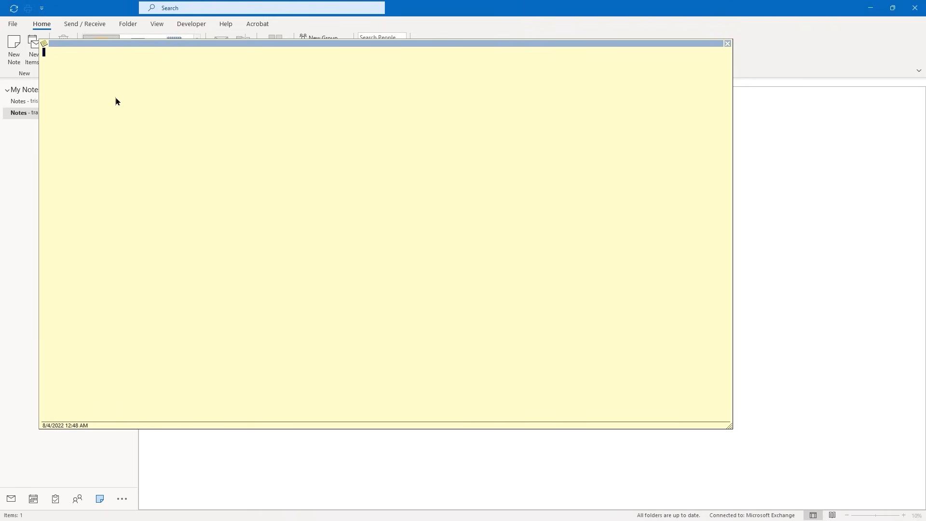
{"action": "type", "text": "Remember to turn off monitors"}
{"action": "left_click", "coordinate": [728, 44]}
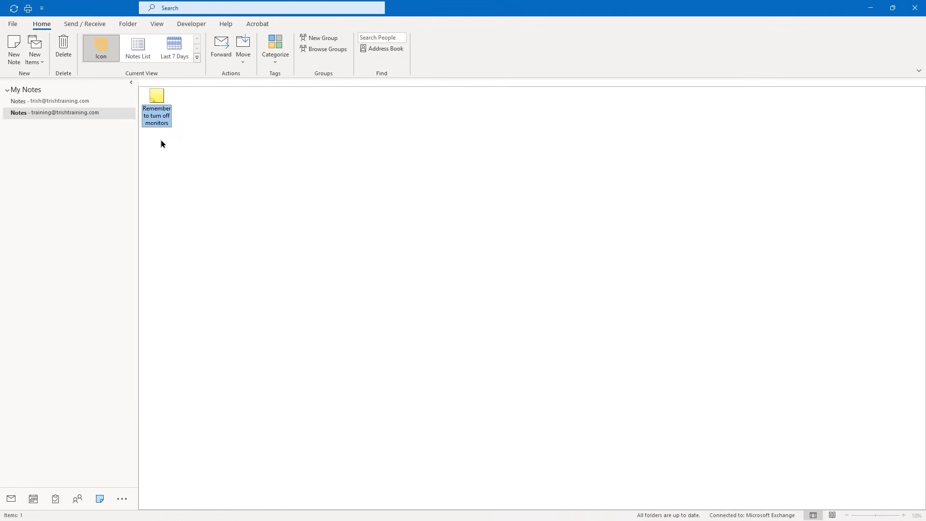
Snap Outlook right, drag the monitors note onto the desktop, then maximize Outlook again
{"action": "key", "text": "super+Right"}
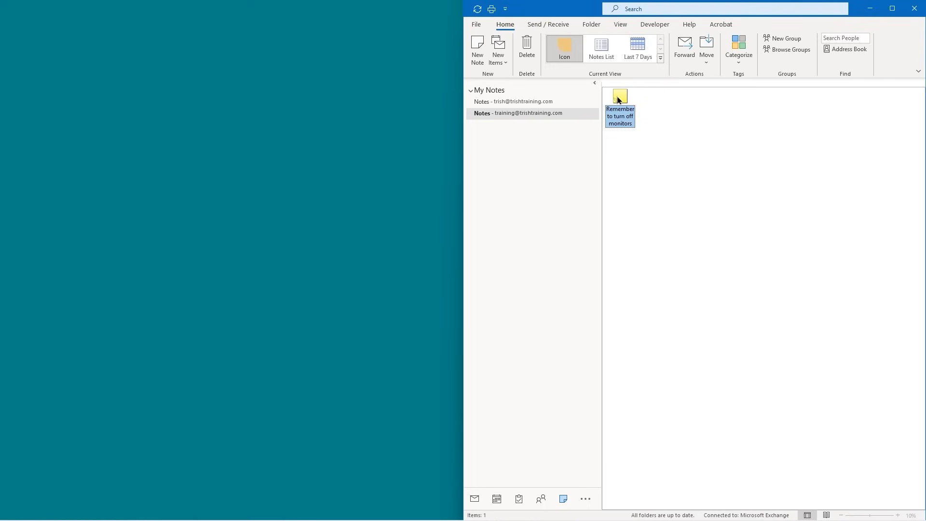
{"action": "left_click_drag", "start_coordinate": [619, 100], "coordinate": [270, 136]}
{"action": "left_click_drag", "start_coordinate": [199, 130], "coordinate": [198, 129]}
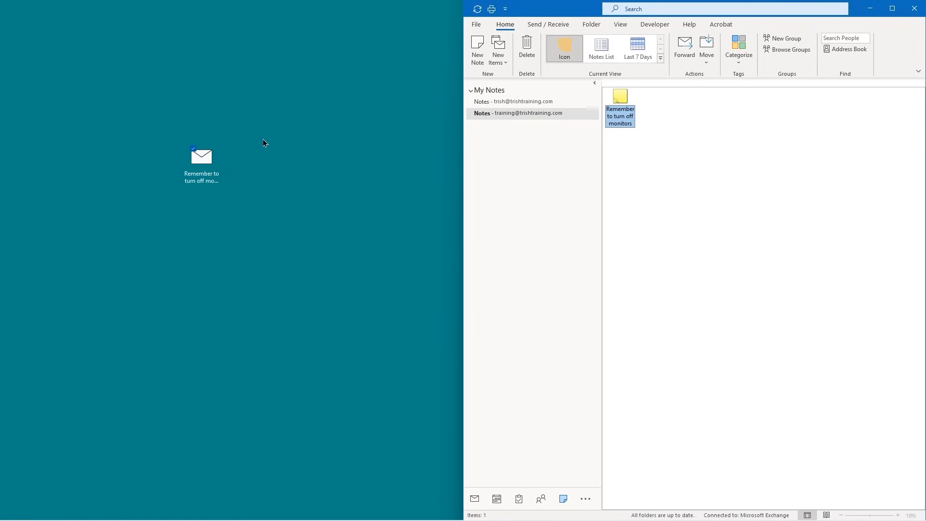
{"action": "left_click", "coordinate": [893, 13]}
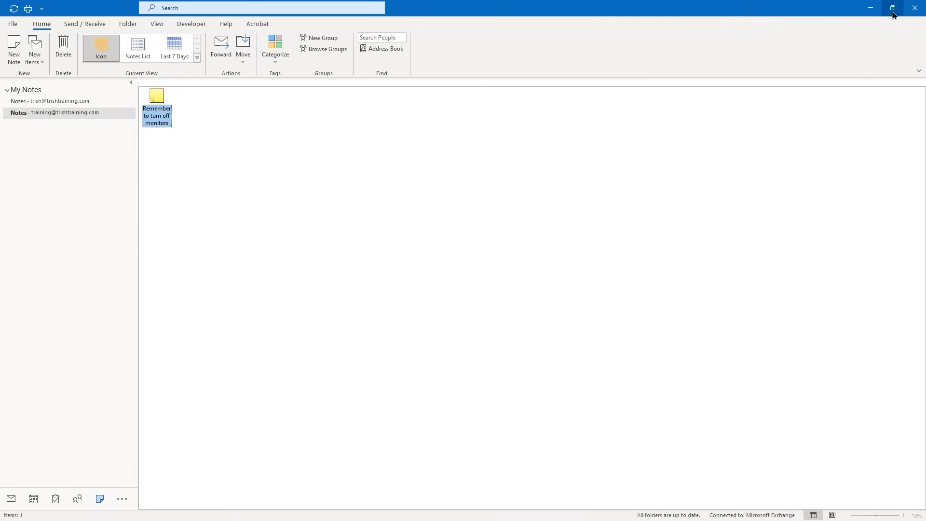
Create a new note reading 'Turn off hallway lights before locking office' and close it
{"action": "left_click", "coordinate": [39, 68]}
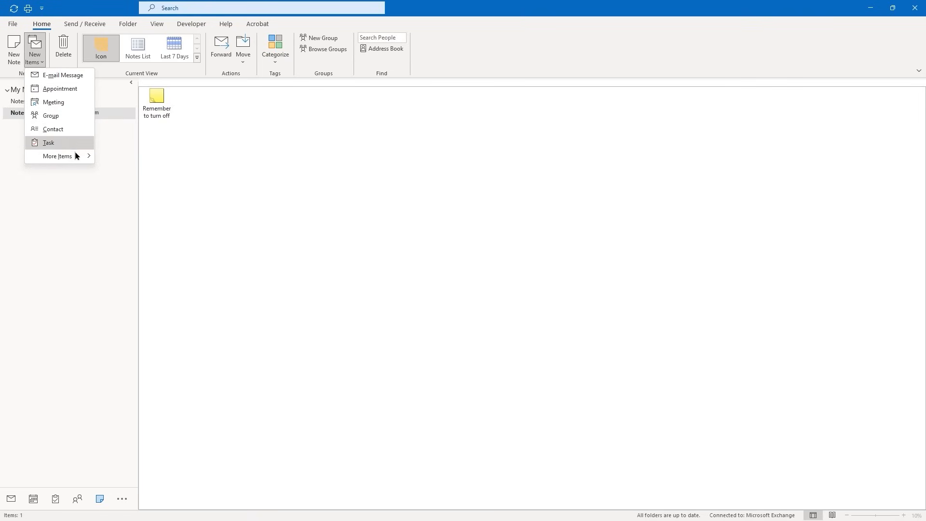
{"action": "mouse_move", "coordinate": [85, 159]}
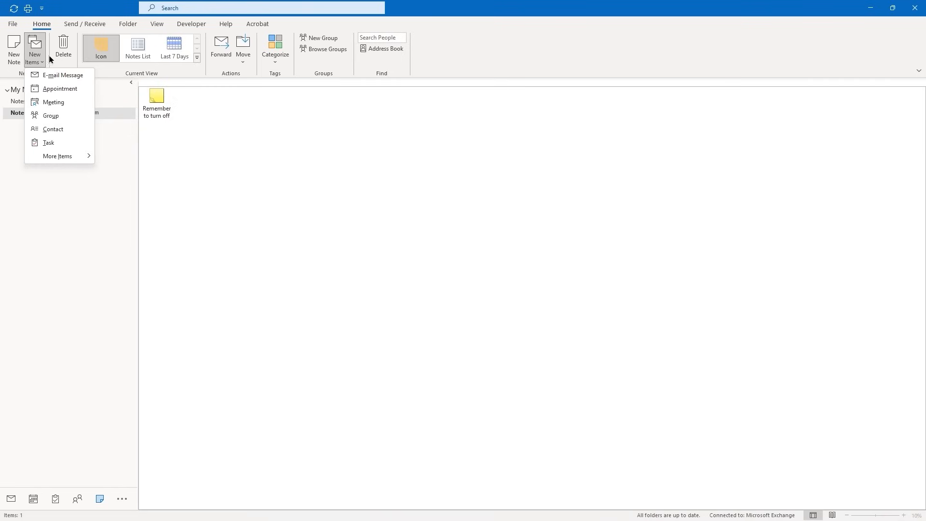
{"action": "left_click", "coordinate": [13, 55]}
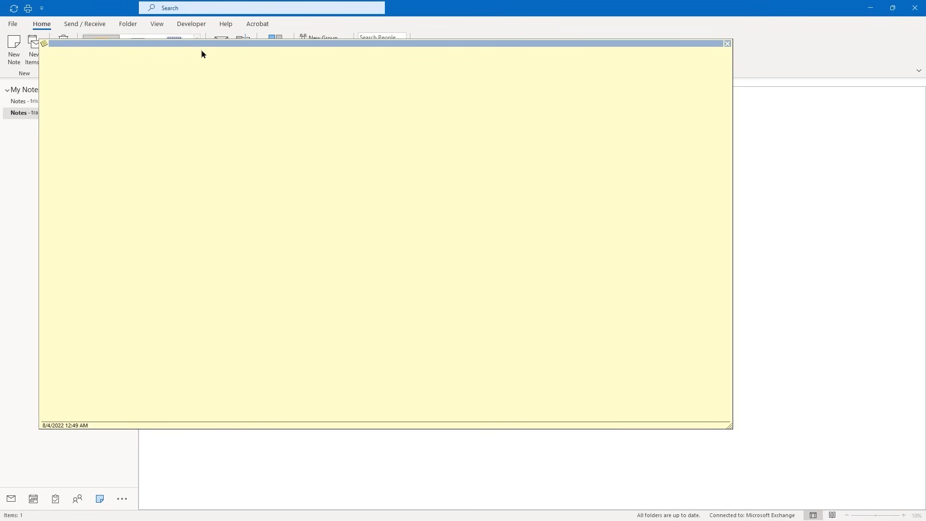
{"action": "type", "text": "Turn off hallway lights before locking office."}
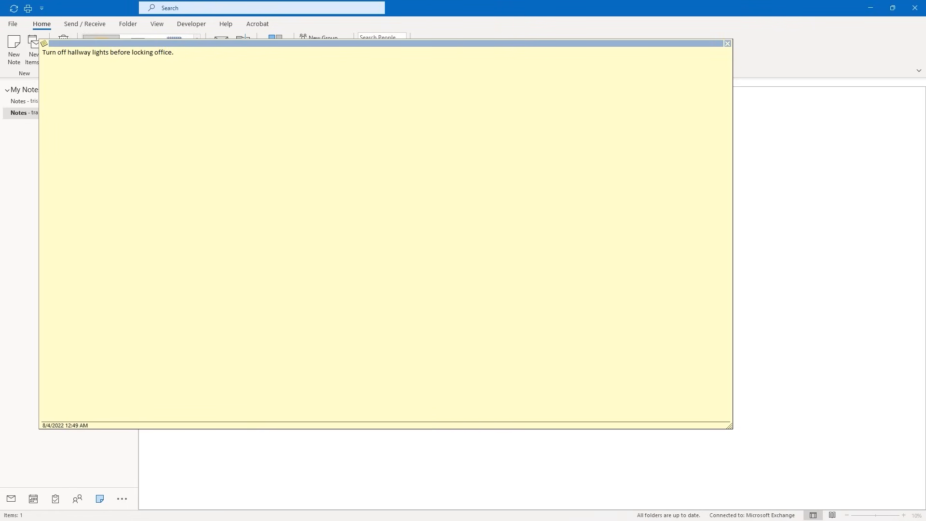
{"action": "left_click", "coordinate": [726, 44]}
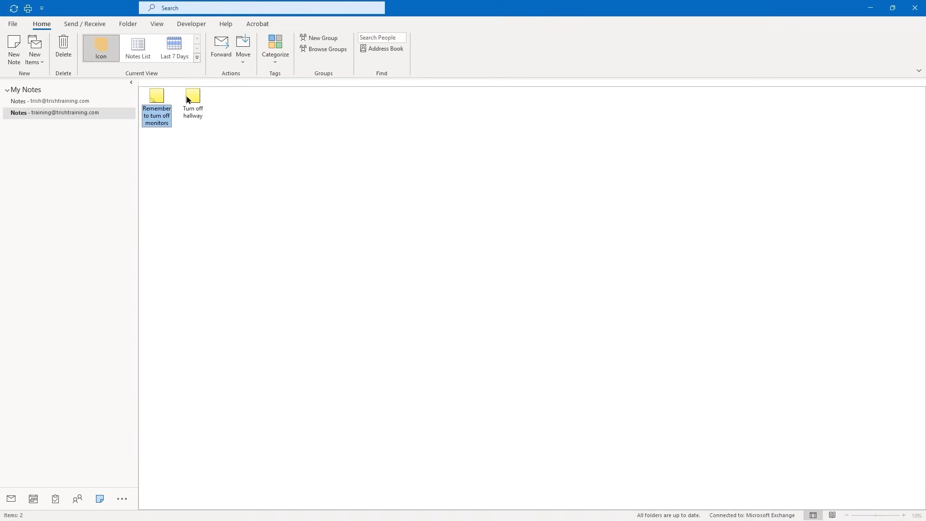
View the hallway note's right-click options without changes, then return to Mail
{"action": "right_click", "coordinate": [150, 103]}
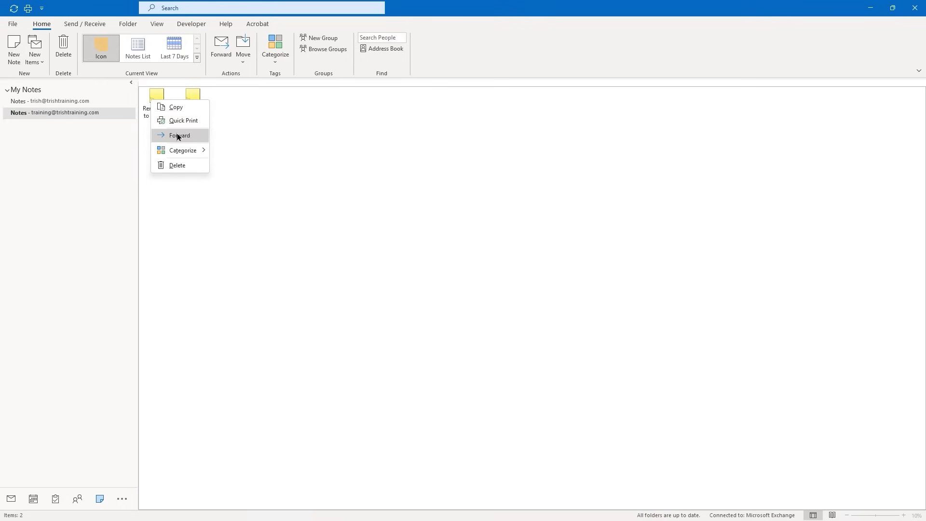
{"action": "mouse_move", "coordinate": [185, 150]}
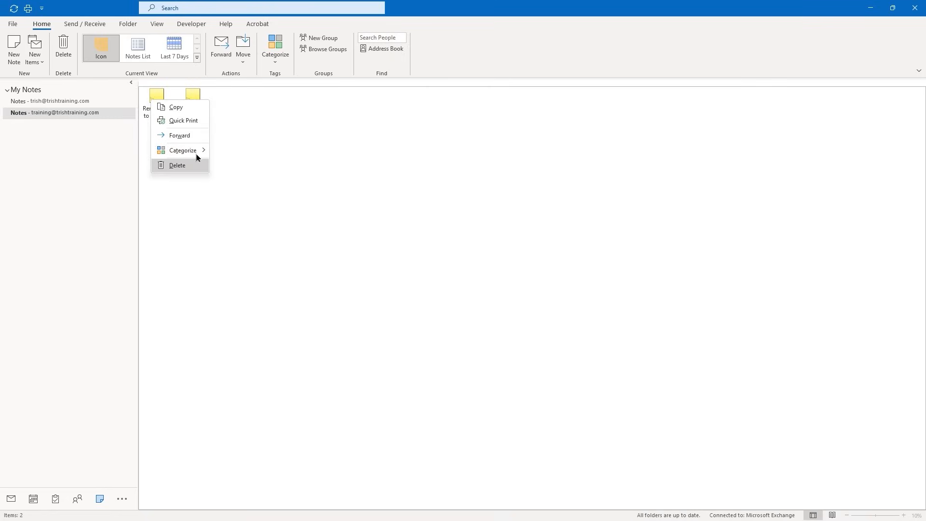
{"action": "left_click", "coordinate": [310, 140]}
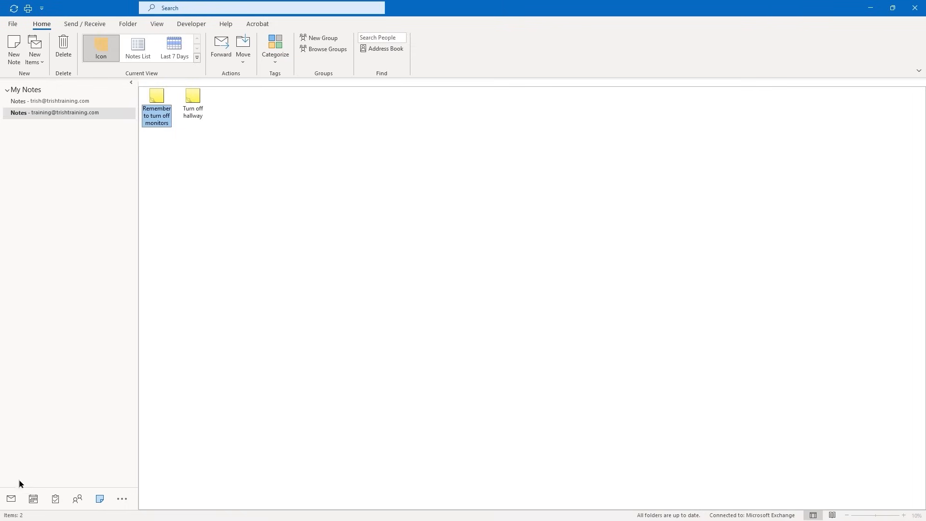
{"action": "left_click", "coordinate": [10, 498]}
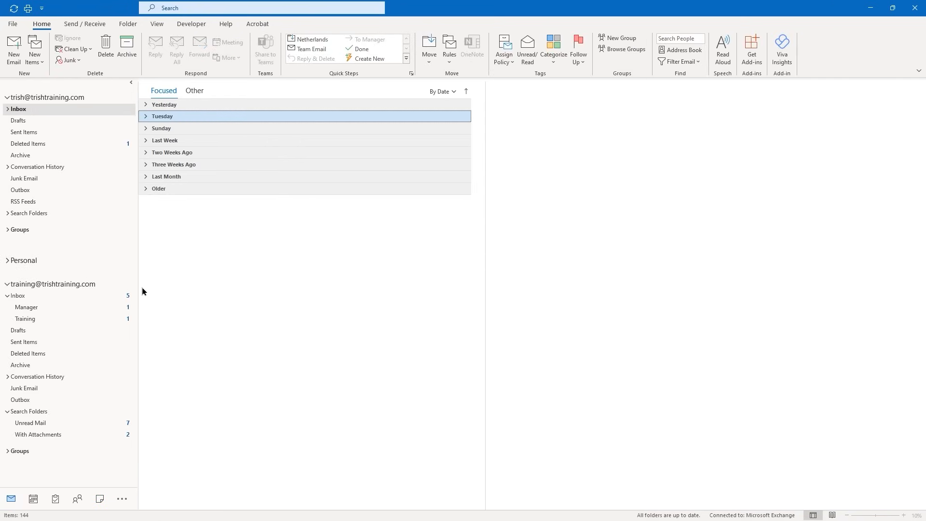
Collapse the first account's folders and select the second account's Inbox
{"action": "left_click", "coordinate": [152, 27]}
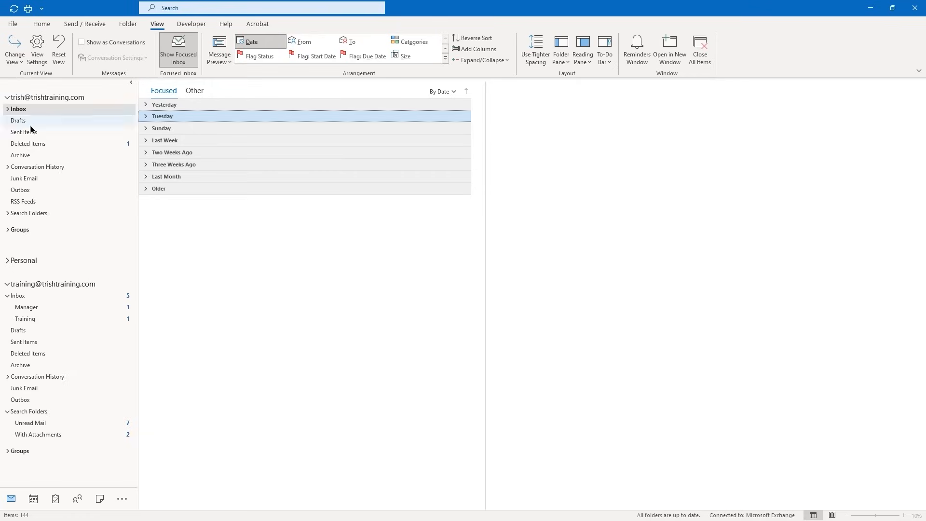
{"action": "left_click", "coordinate": [11, 97]}
{"action": "left_click", "coordinate": [12, 155]}
{"action": "left_click", "coordinate": [8, 156]}
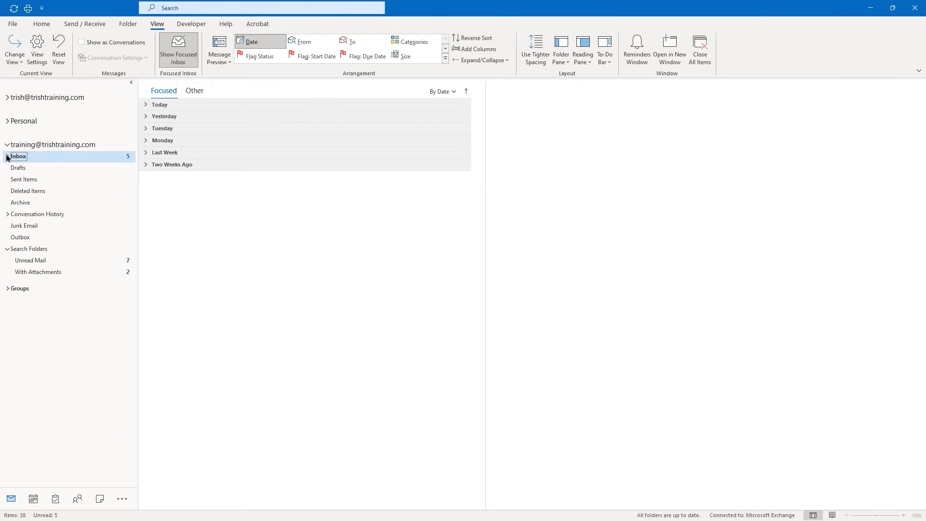
{"action": "left_click", "coordinate": [7, 156]}
{"action": "left_click", "coordinate": [7, 156]}
Turn on the To-Do Bar with Calendar, People and Tasks panes
{"action": "left_click", "coordinate": [566, 64]}
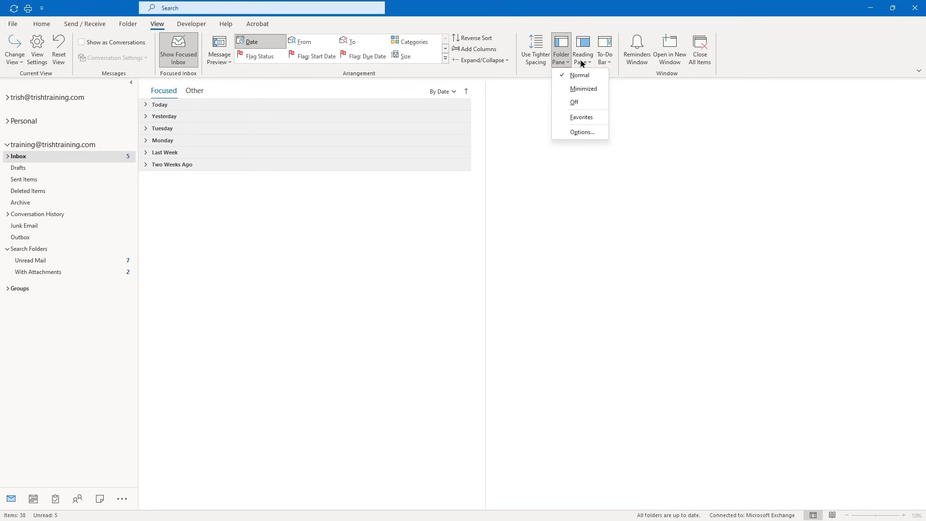
{"action": "left_click", "coordinate": [609, 61]}
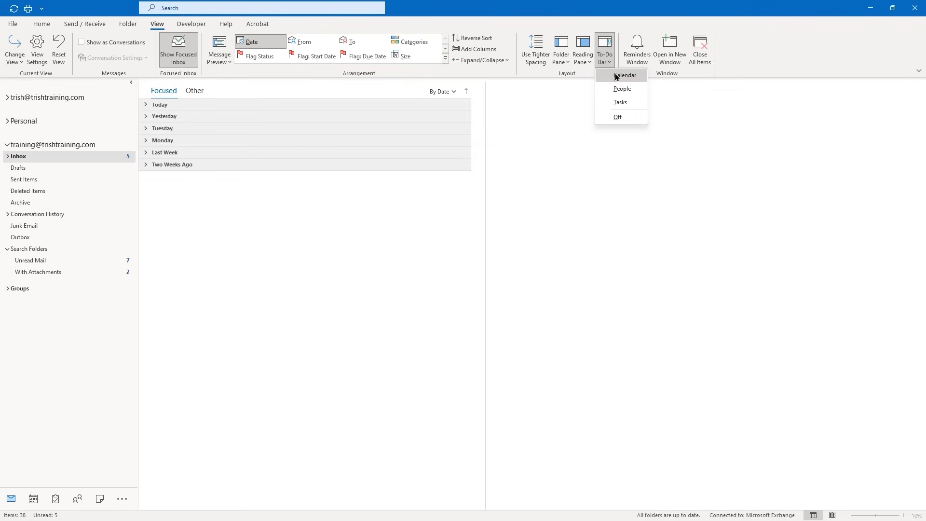
{"action": "left_click", "coordinate": [617, 76]}
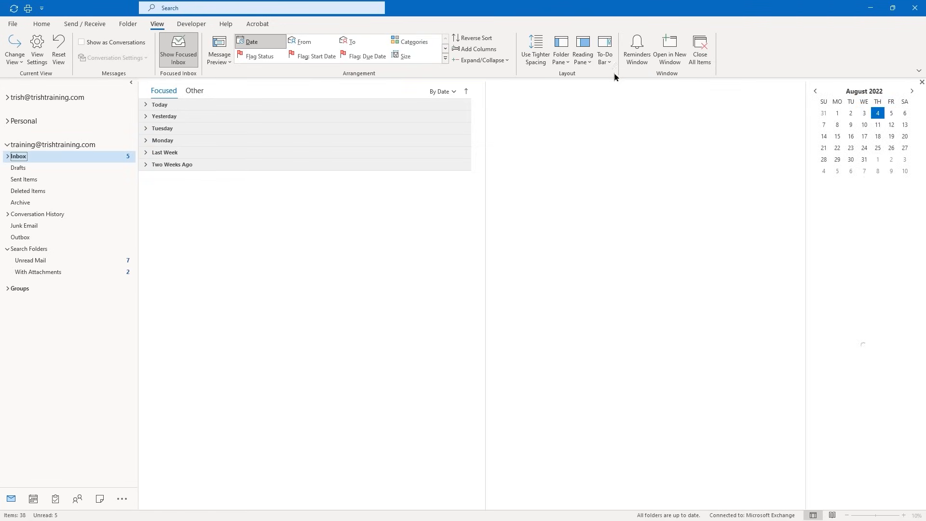
{"action": "left_click", "coordinate": [607, 66]}
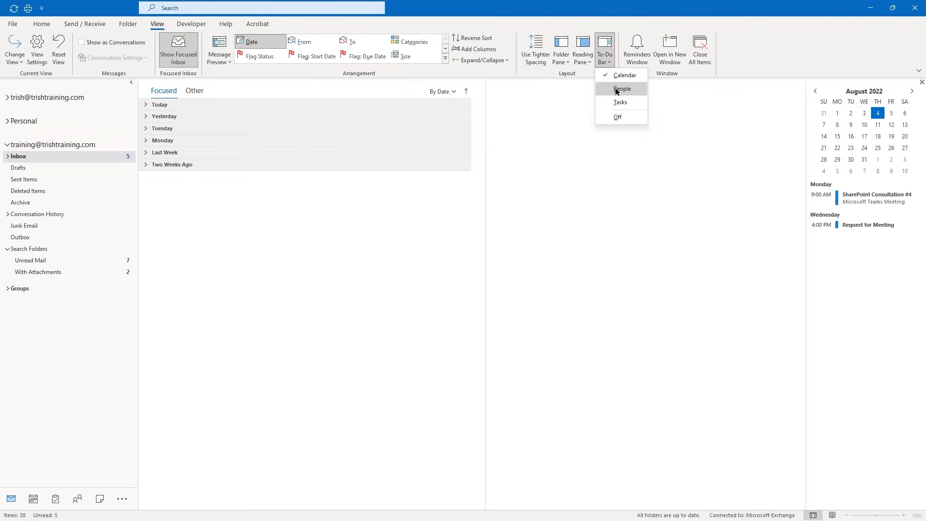
{"action": "left_click", "coordinate": [617, 90]}
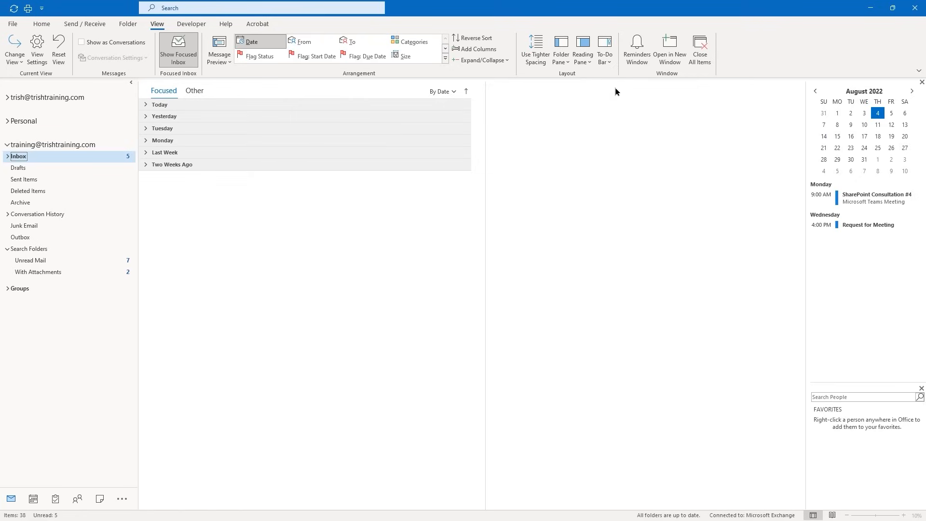
{"action": "left_click", "coordinate": [604, 67]}
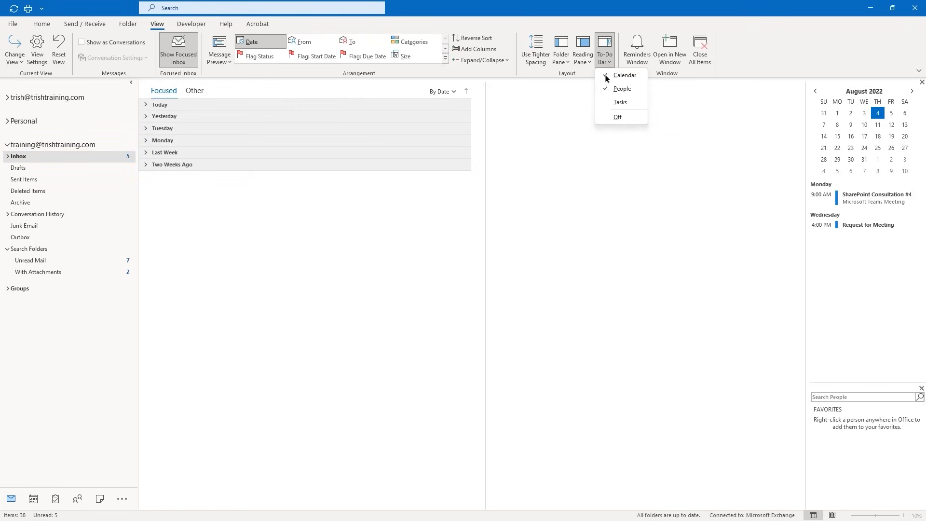
{"action": "left_click", "coordinate": [617, 102]}
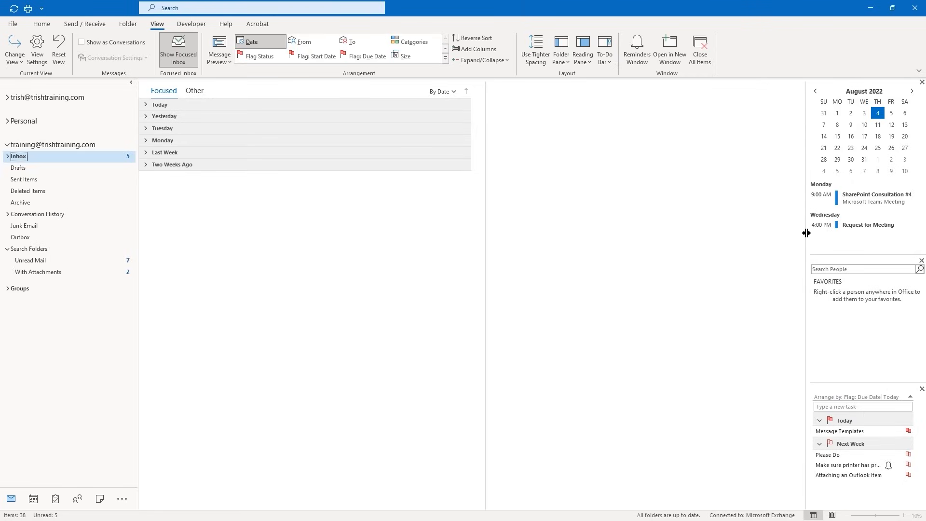
Drag the To-Do Bar's left border leftward to widen it, leaving its pane selection unchanged
{"action": "left_click_drag", "start_coordinate": [806, 233], "coordinate": [769, 236]}
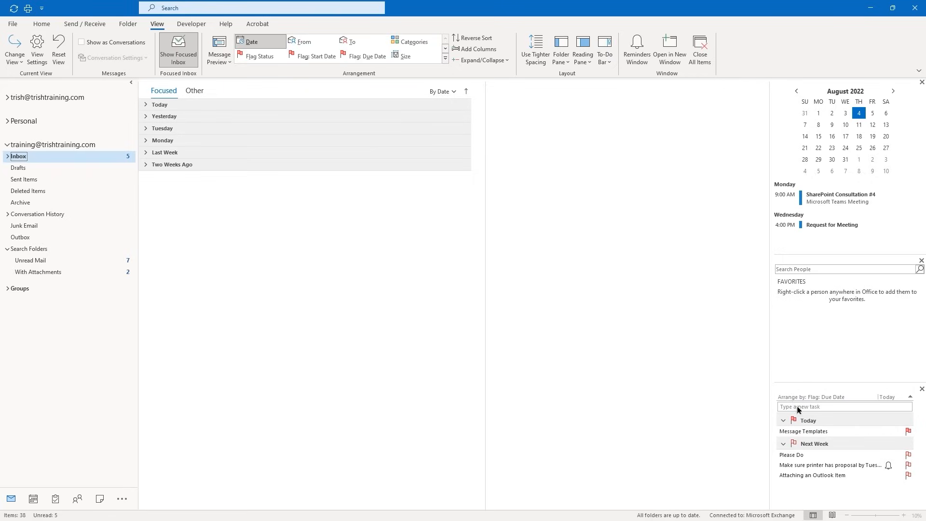
{"action": "left_click_drag", "start_coordinate": [812, 434], "coordinate": [790, 428]}
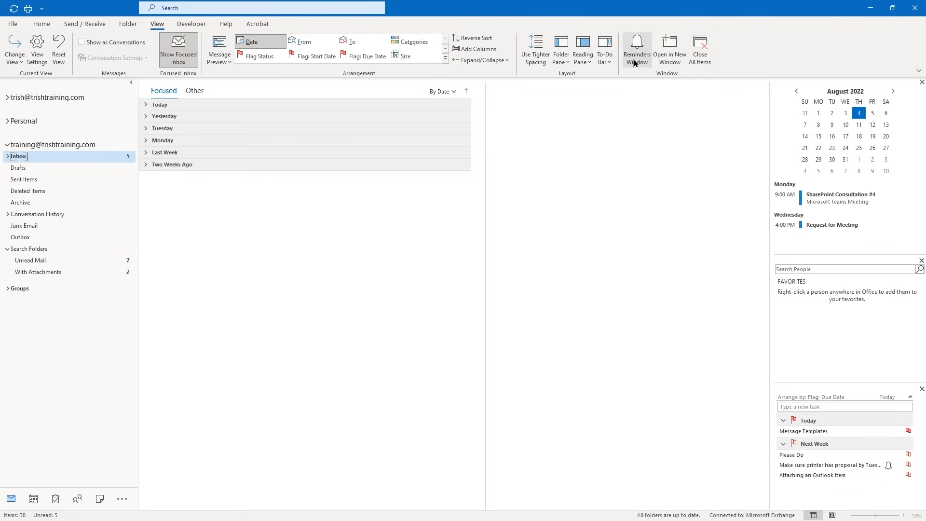
{"action": "left_click", "coordinate": [605, 57]}
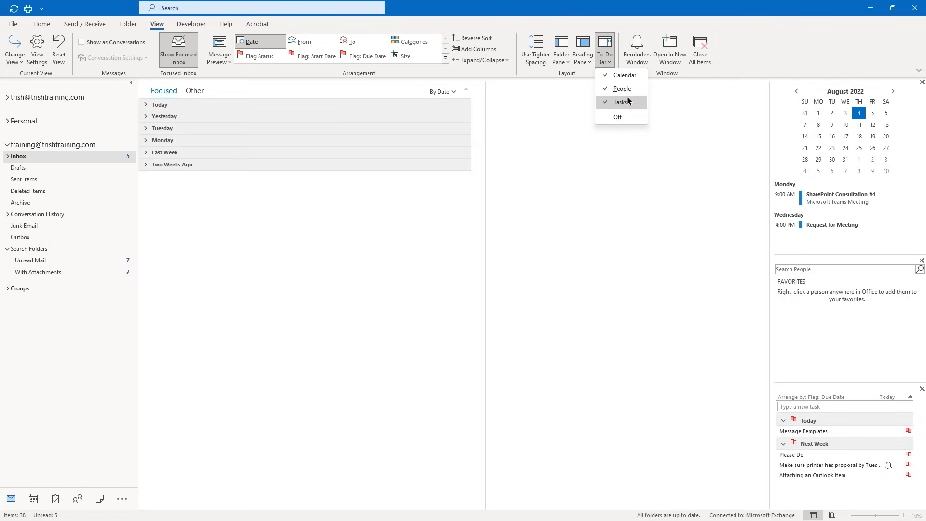
{"action": "key", "text": "Escape"}
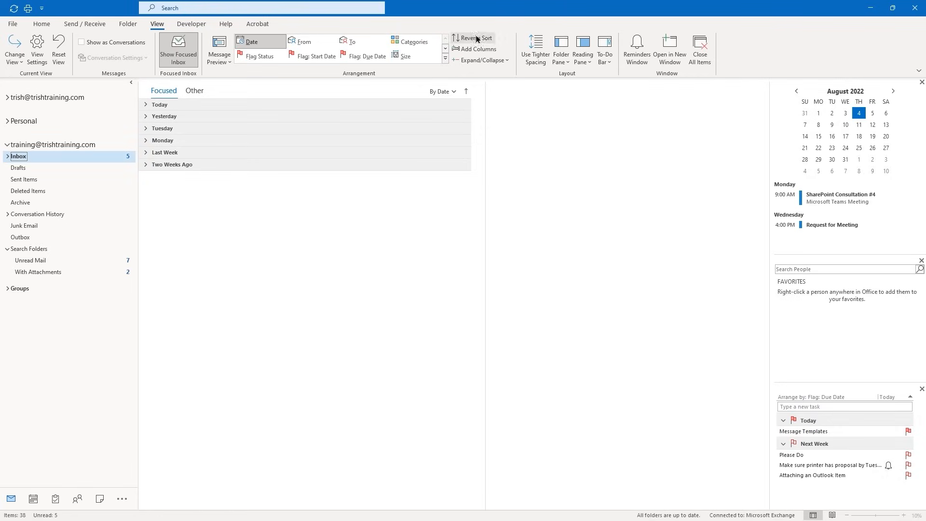